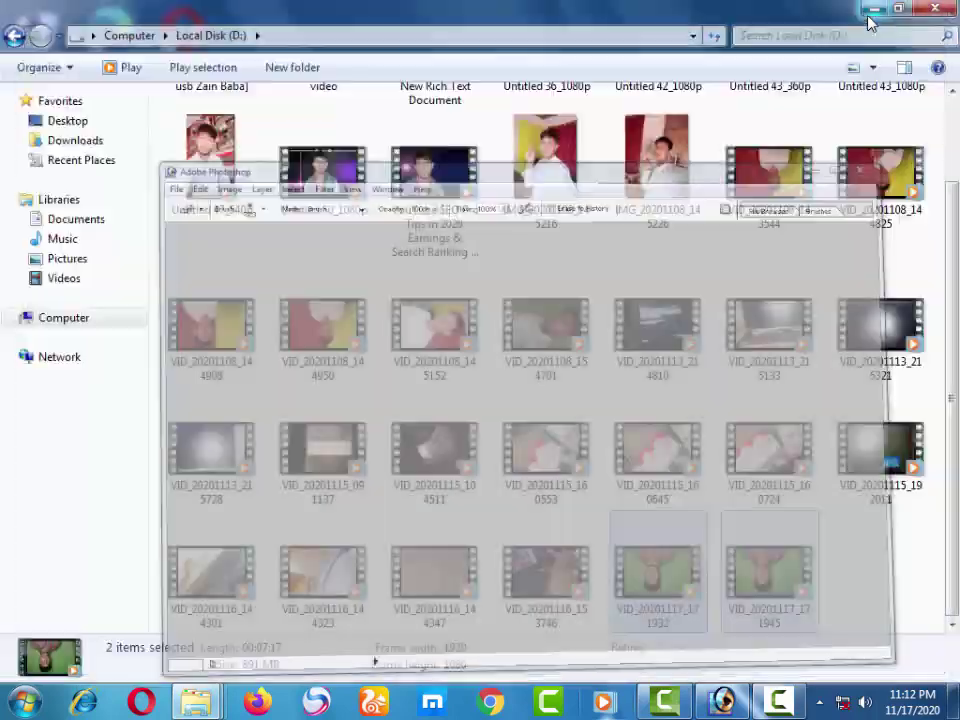
pyautogui.click(868, 20)
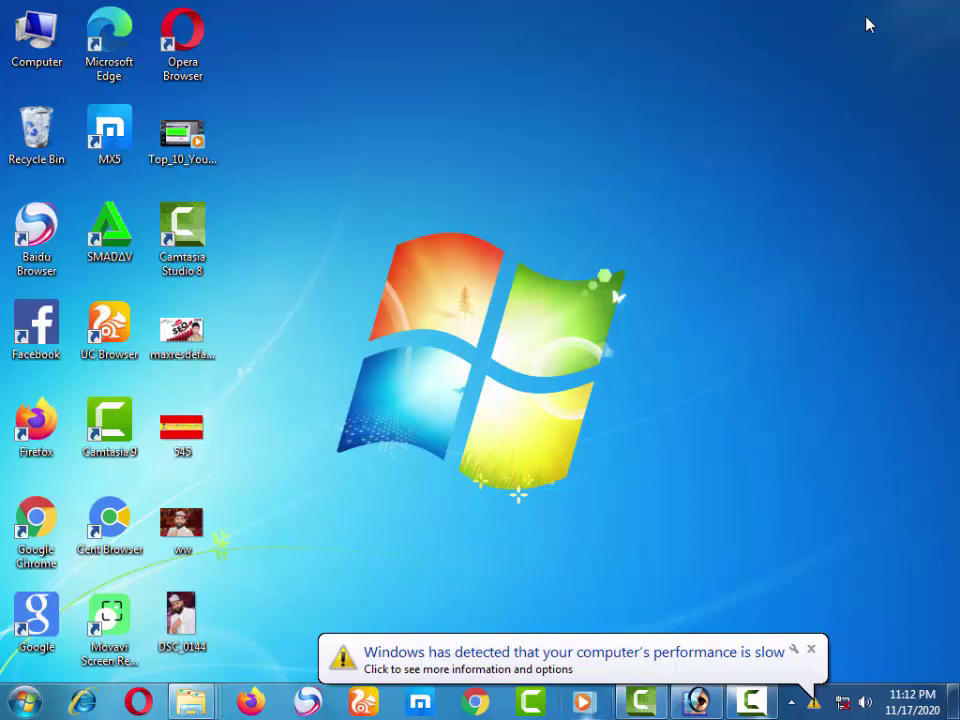
# Step: Open the ww photo and flip between it and DSC_0144 to compare
pyautogui.doubleClick(200, 527)
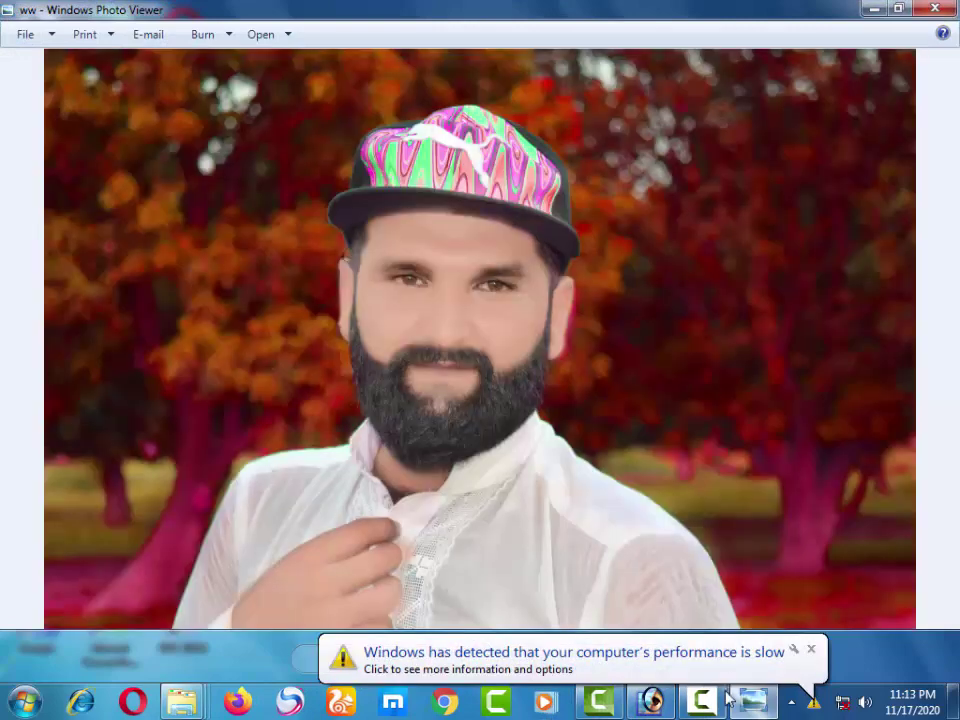
pyautogui.click(810, 652)
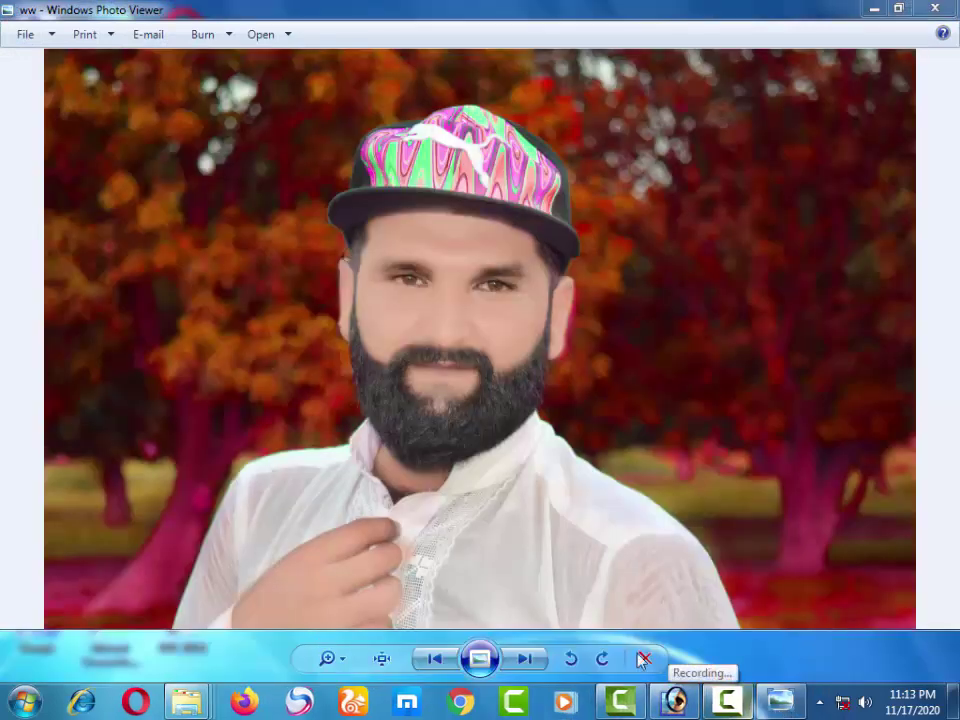
pyautogui.click(538, 662)
pyautogui.click(436, 660)
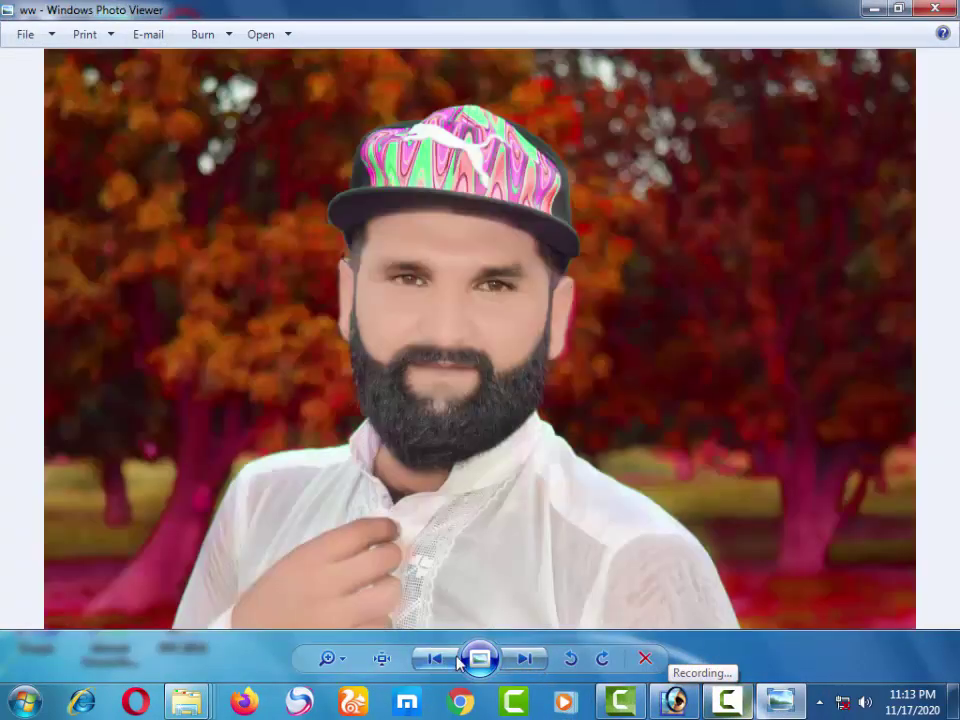
pyautogui.click(528, 660)
pyautogui.click(434, 662)
# Step: Zoom in and pan around the man's face in ww, then close the viewer
pyautogui.scroll(3, 456, 394)
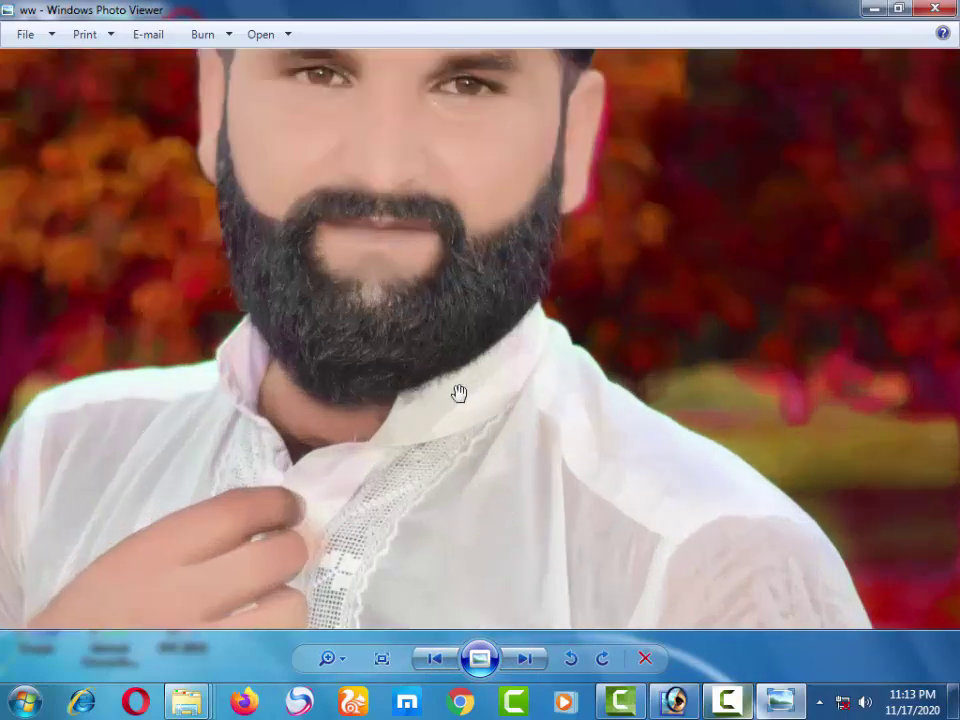
pyautogui.moveTo(456, 394); pyautogui.dragTo(551, 538)
pyautogui.scroll(1, 512, 364)
pyautogui.scroll(1, 507, 346)
pyautogui.scroll(-1, 507, 346)
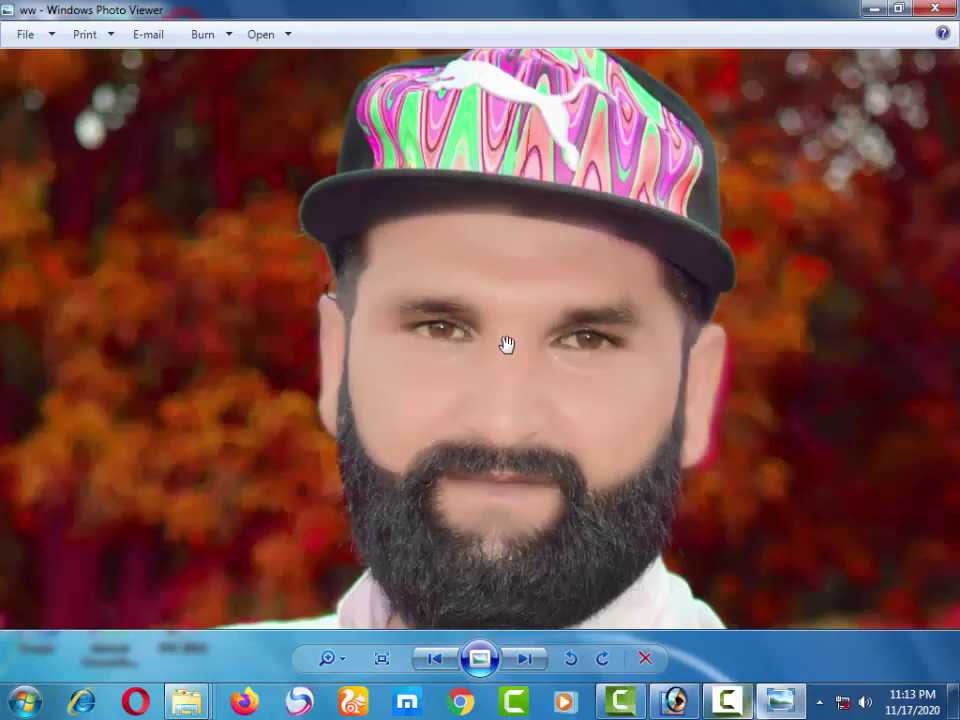
pyautogui.scroll(-1, 519, 294)
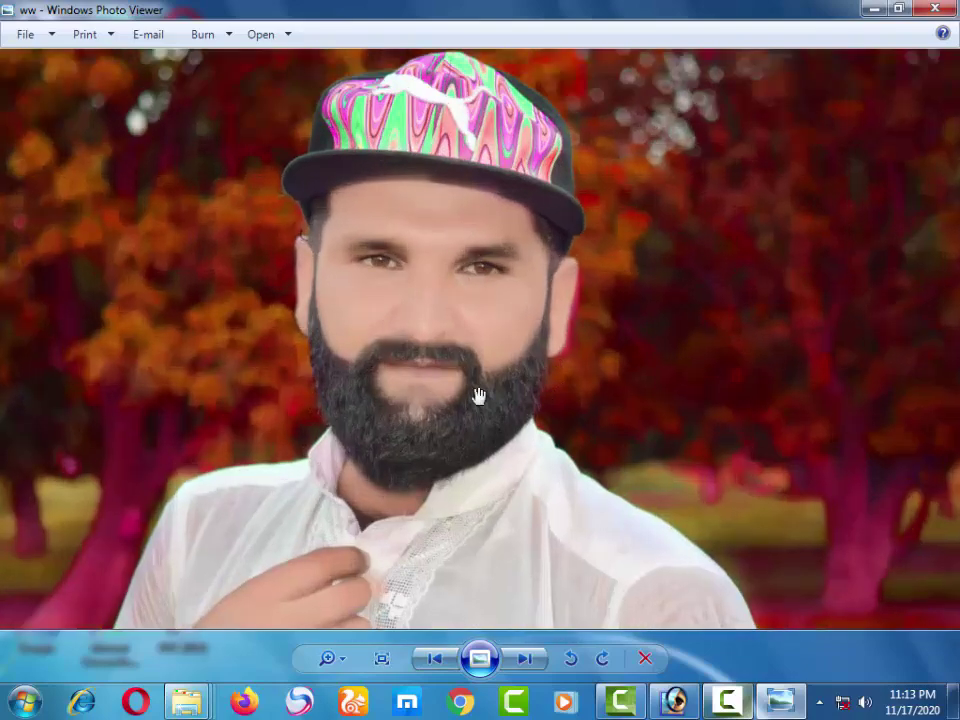
pyautogui.scroll(-1, 672, 184)
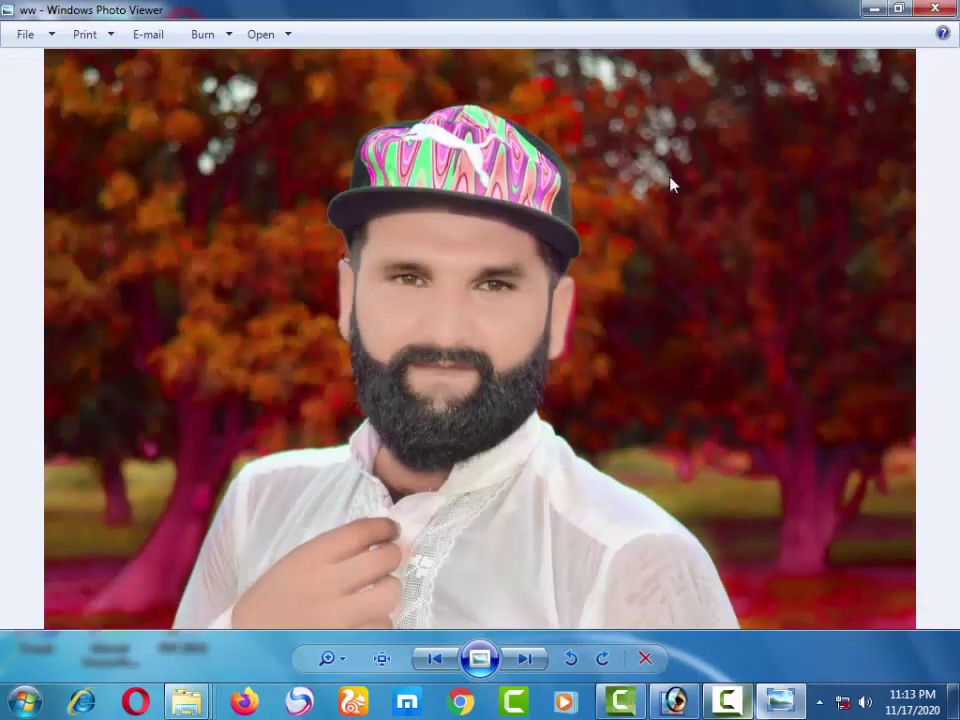
pyautogui.click(946, 8)
# Step: Open the original DSC_0142 from Documents and compare it with DSC_0144
pyautogui.doubleClick(36, 30)
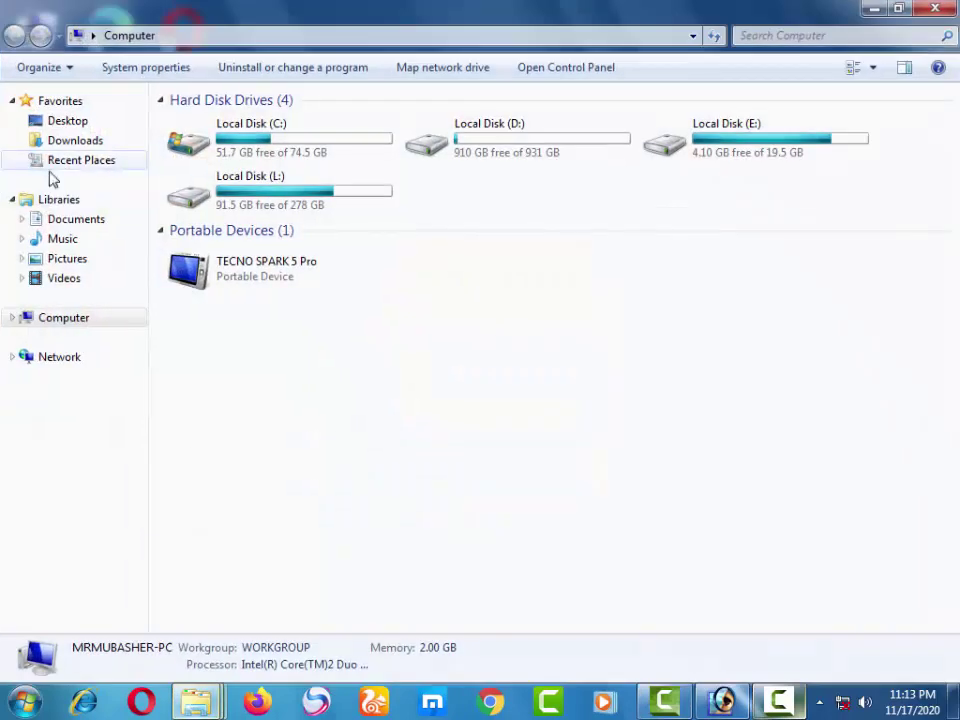
pyautogui.click(76, 219)
pyautogui.click(237, 320)
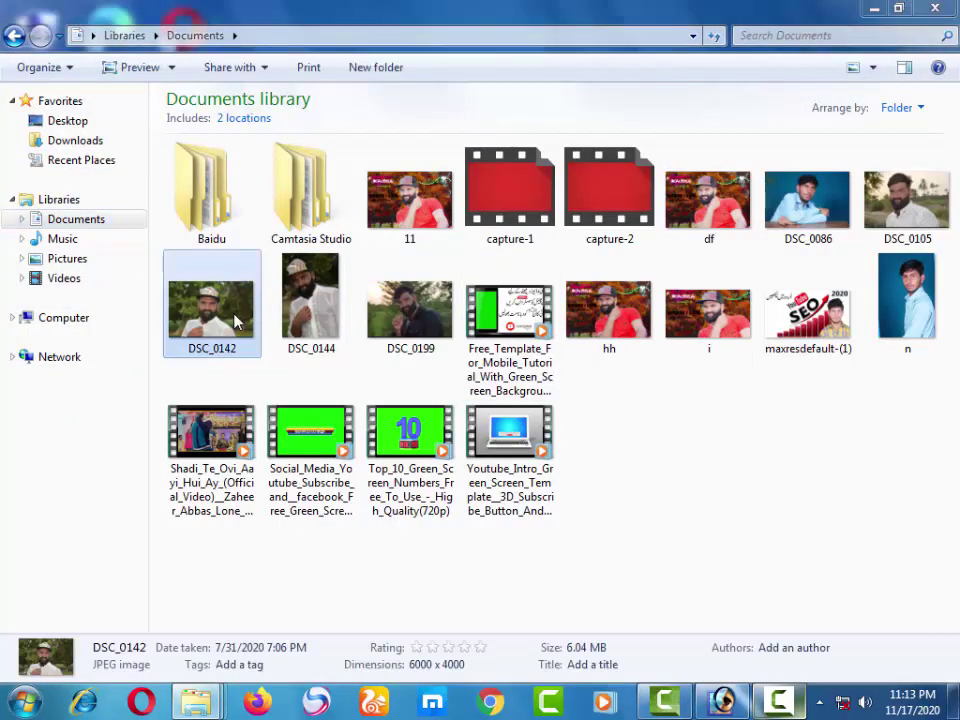
pyautogui.doubleClick(237, 320)
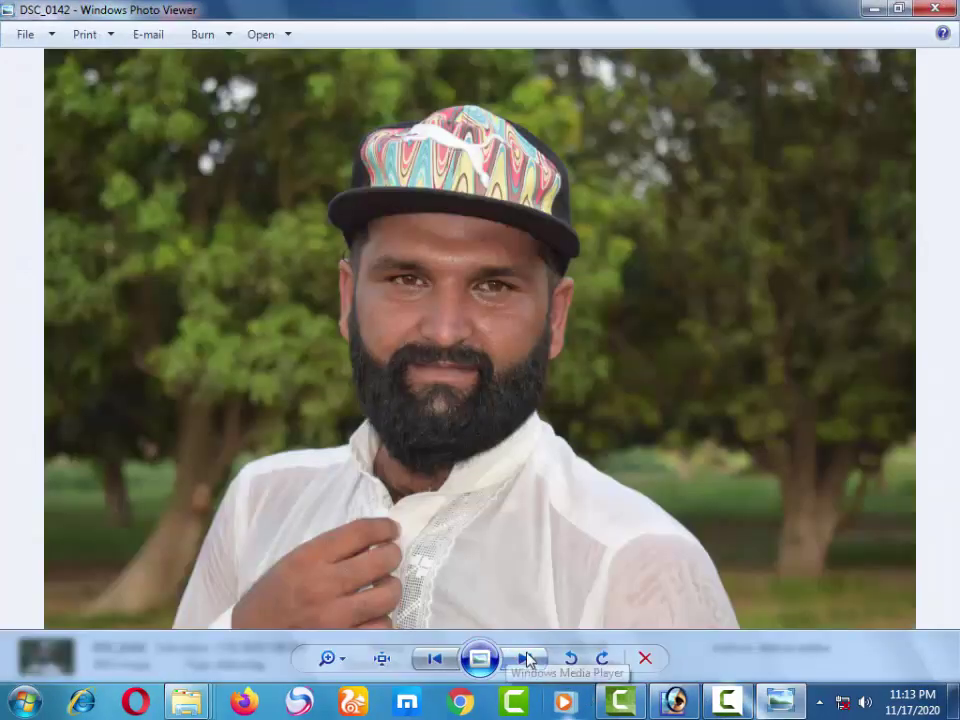
pyautogui.click(524, 658)
pyautogui.click(426, 660)
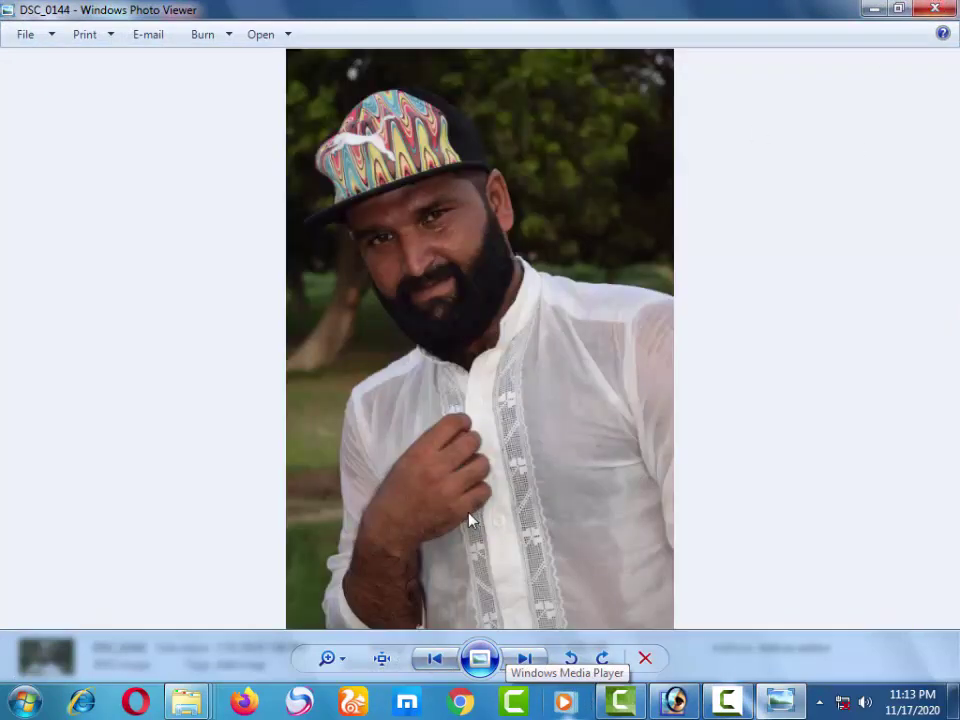
pyautogui.click(432, 657)
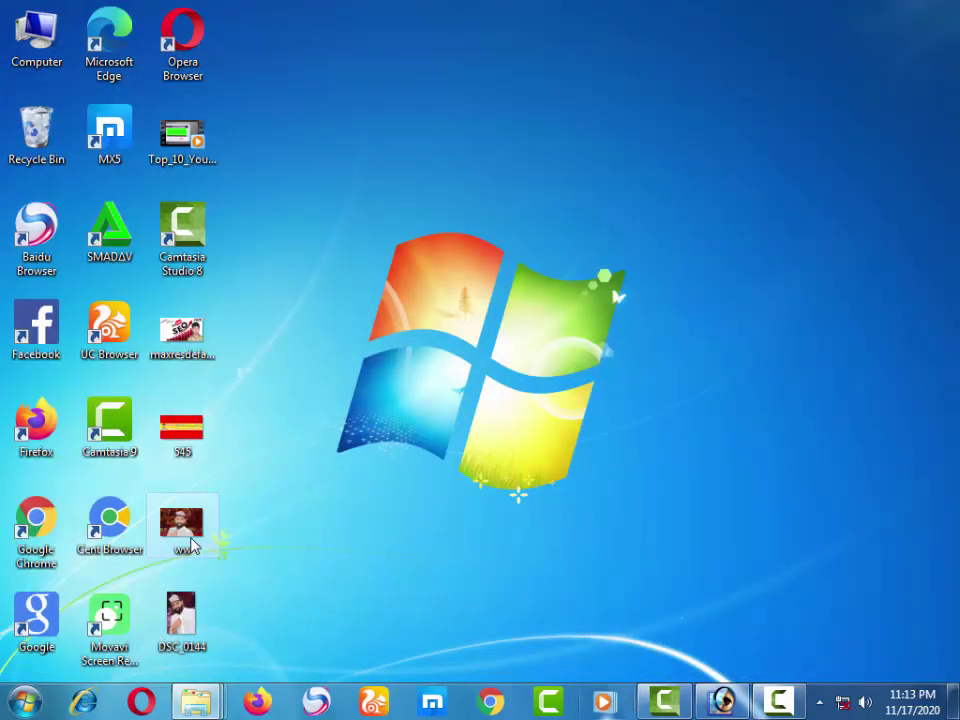
# Step: Open ww from the desktop and flip repeatedly between it and the retouched DSC_0144
pyautogui.doubleClick(192, 545)
pyautogui.click(518, 663)
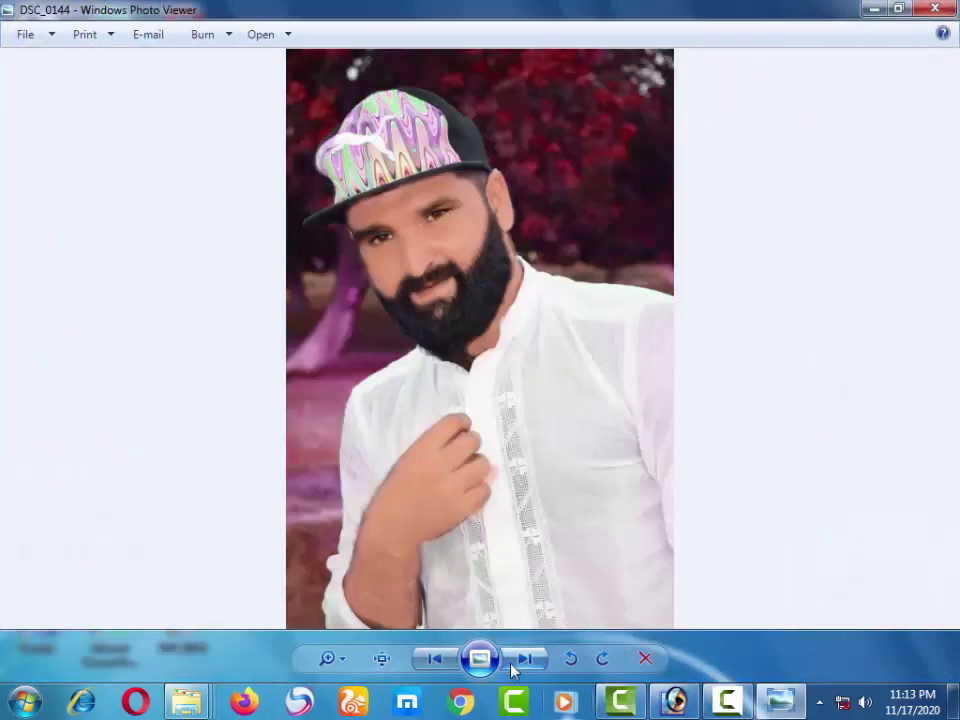
pyautogui.click(524, 658)
pyautogui.click(432, 658)
pyautogui.click(524, 658)
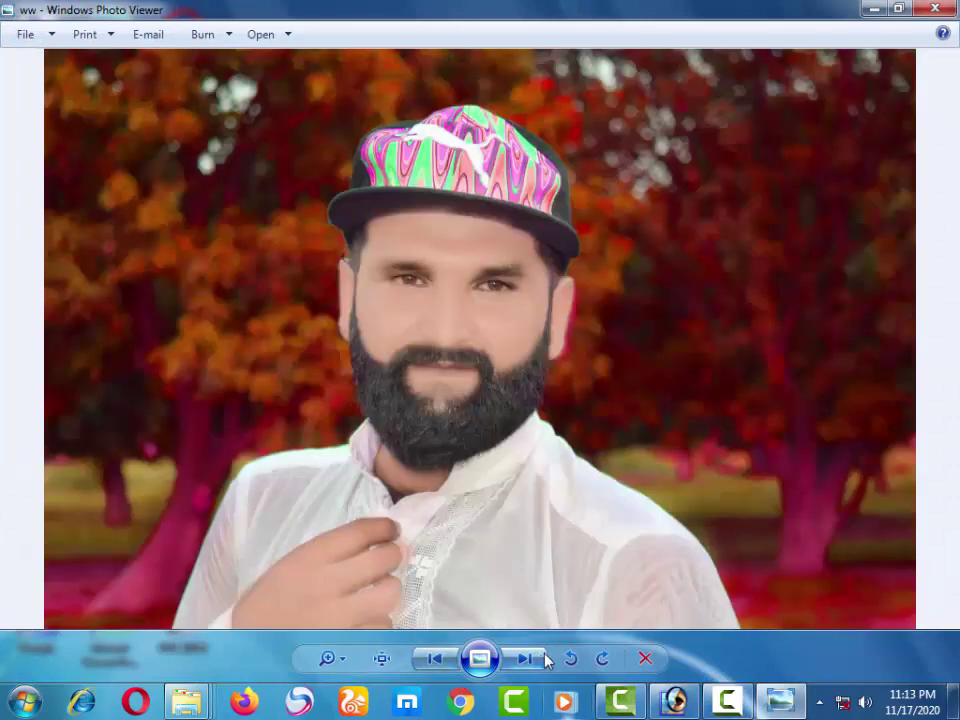
pyautogui.click(436, 660)
pyautogui.click(438, 662)
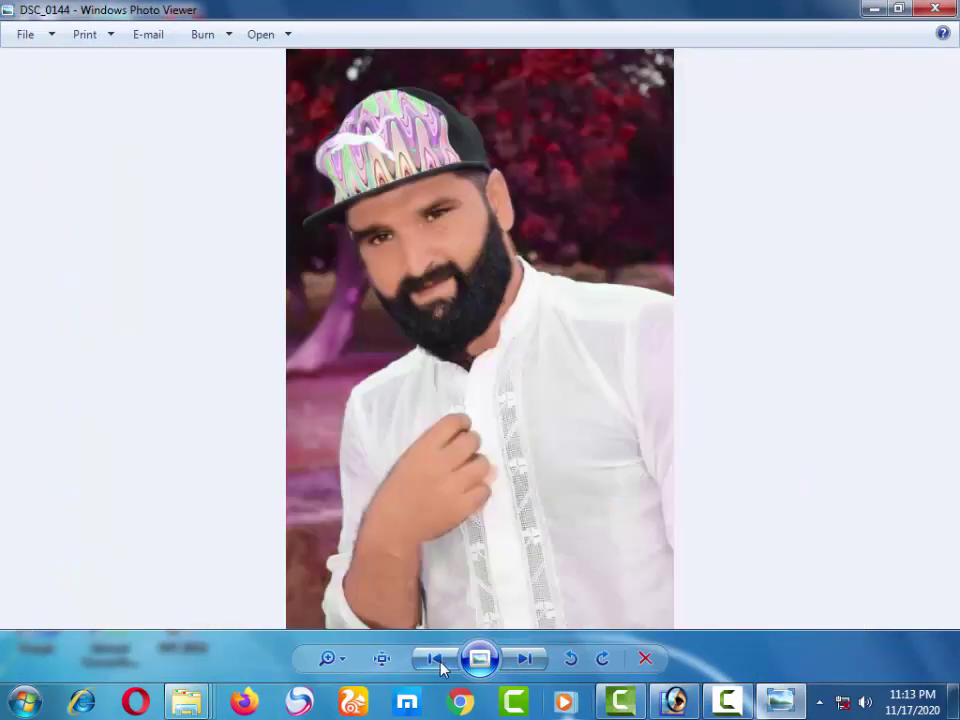
pyautogui.click(437, 664)
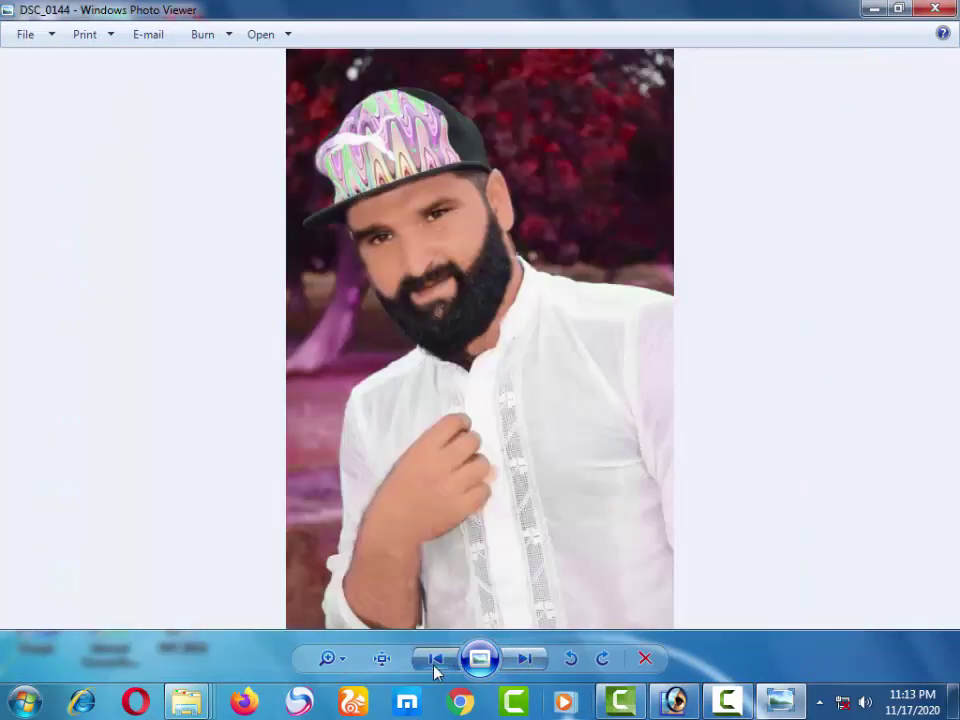
pyautogui.click(435, 665)
pyautogui.click(436, 662)
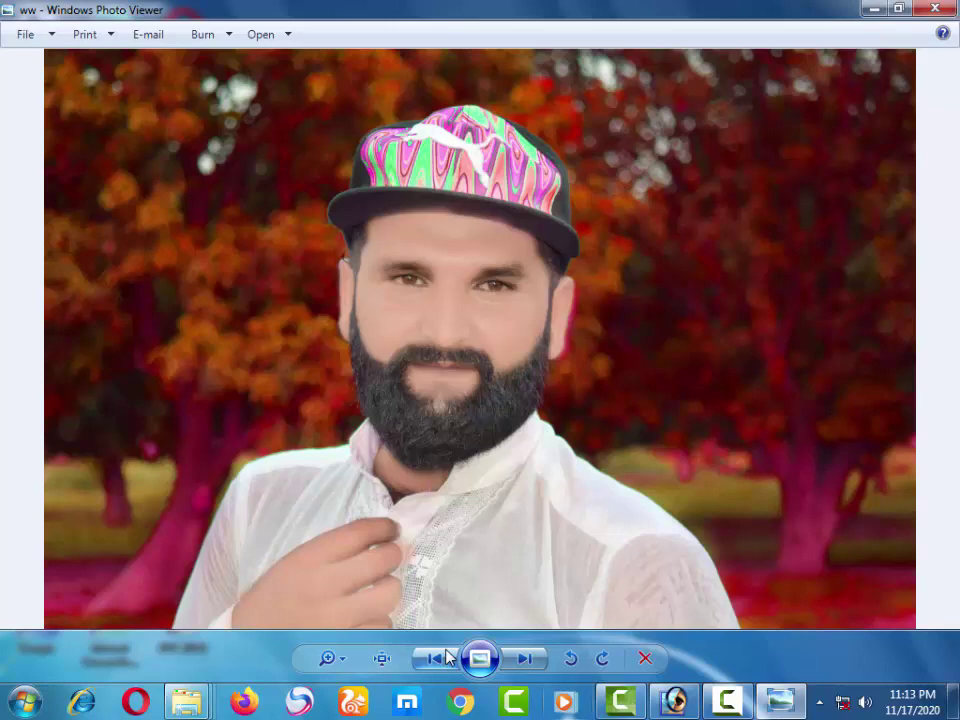
pyautogui.click(727, 700)
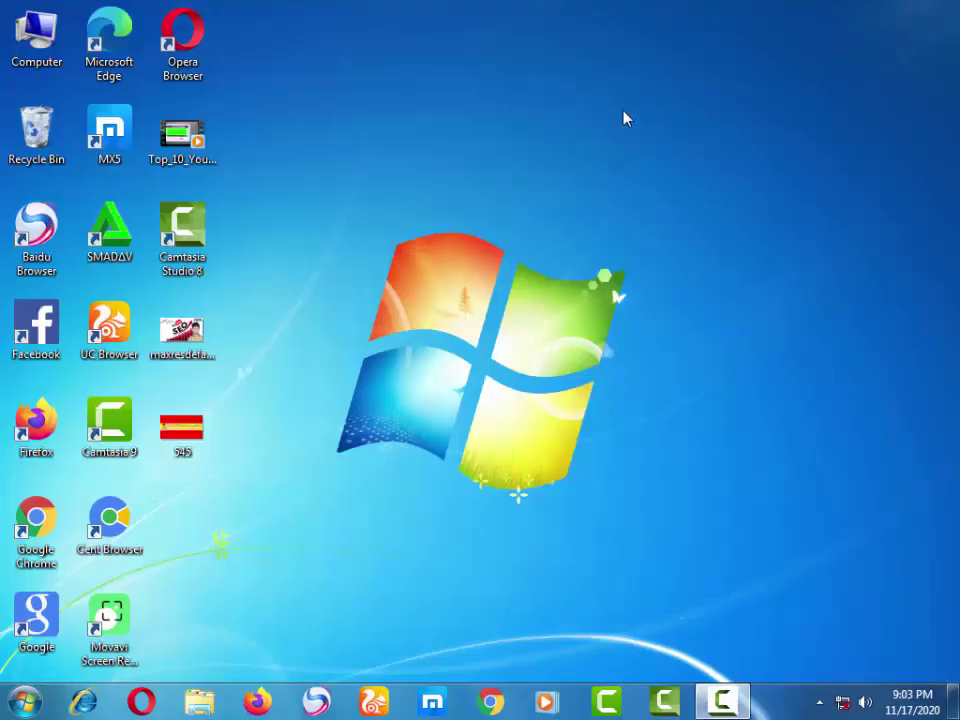
# Step: Launch Adobe Photoshop 7.0 from the Start menu
pyautogui.moveTo(831, 40)
pyautogui.mouseDown()
pyautogui.moveTo(286, 624)
pyautogui.moveTo(212, 682)
pyautogui.moveTo(225, 688)
pyautogui.mouseUp()
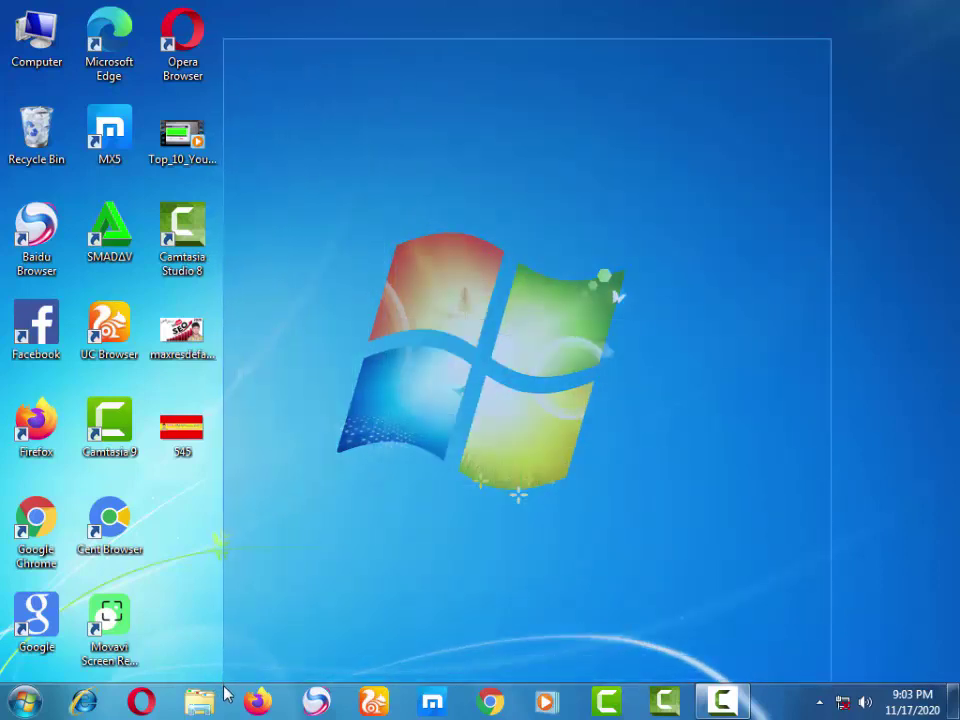
pyautogui.moveTo(226, 692); pyautogui.dragTo(255, 615)
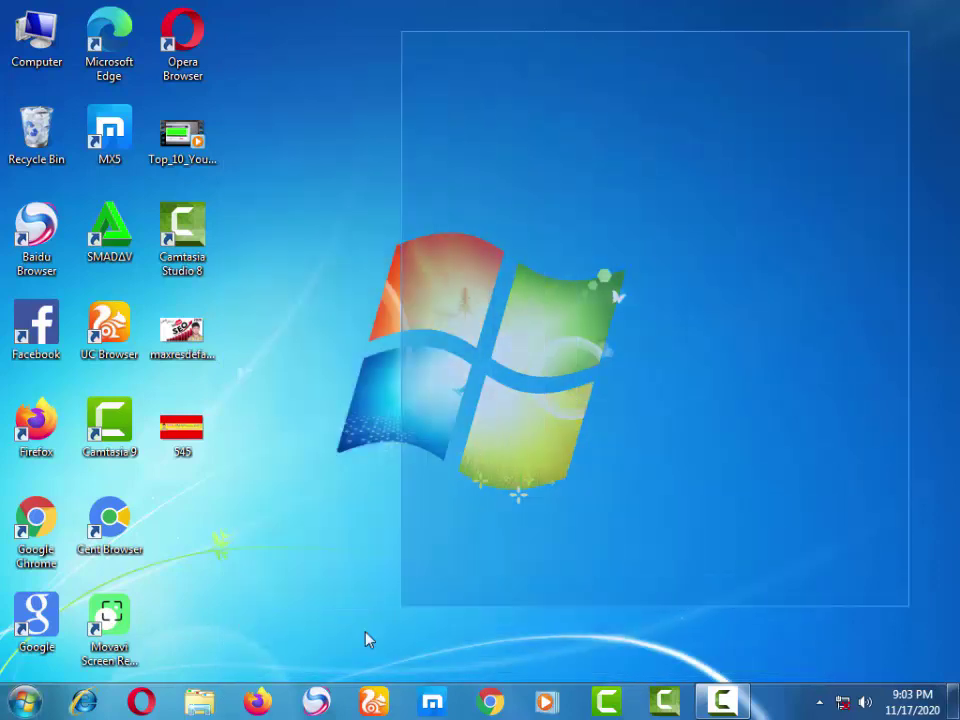
pyautogui.moveTo(769, 139)
pyautogui.mouseDown()
pyautogui.moveTo(226, 690)
pyautogui.moveTo(449, 431)
pyautogui.mouseUp()
pyautogui.moveTo(852, 28); pyautogui.dragTo(236, 688)
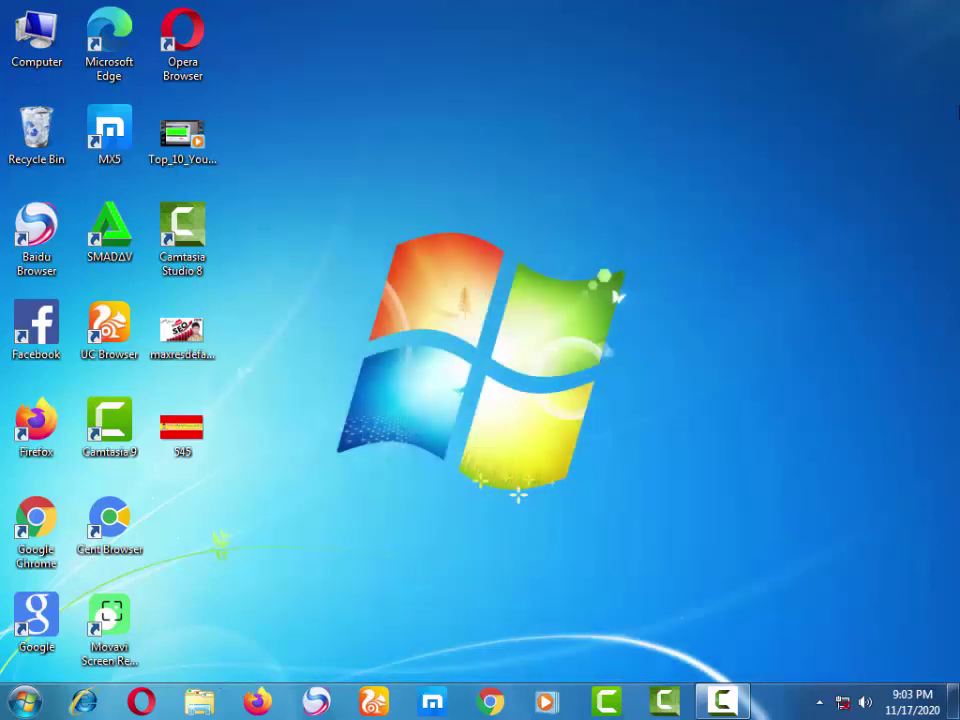
pyautogui.moveTo(846, 22)
pyautogui.mouseDown()
pyautogui.moveTo(228, 666)
pyautogui.moveTo(221, 688)
pyautogui.mouseUp()
pyautogui.press('super')
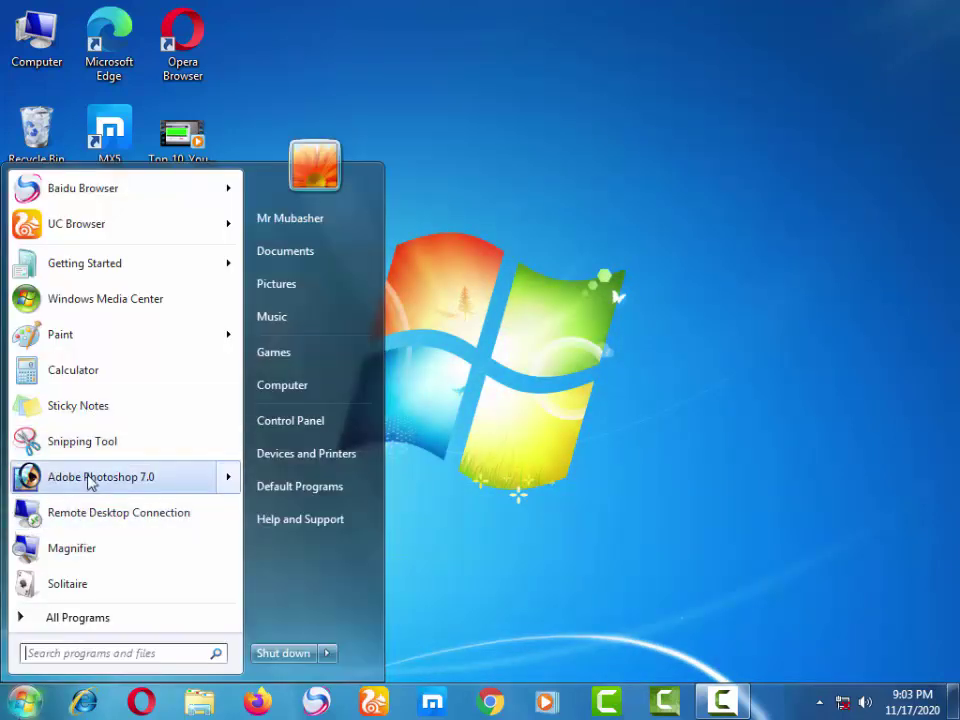
pyautogui.click(90, 480)
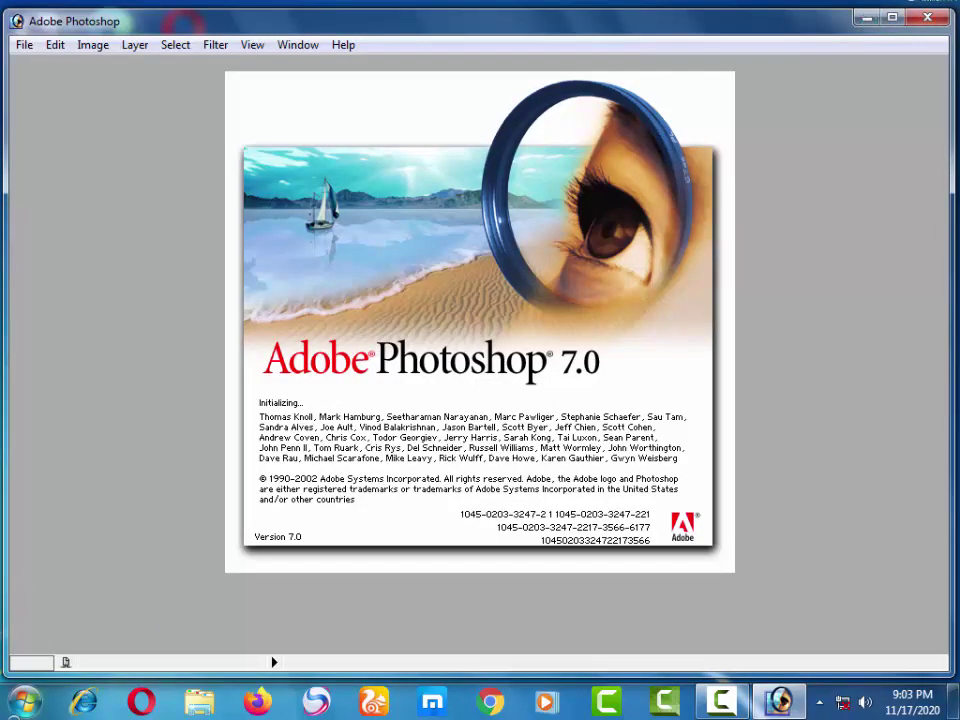
# Step: Open the Computer window from the Start menu to browse the drives
pyautogui.click(25, 700)
pyautogui.click(268, 420)
pyautogui.press('super')
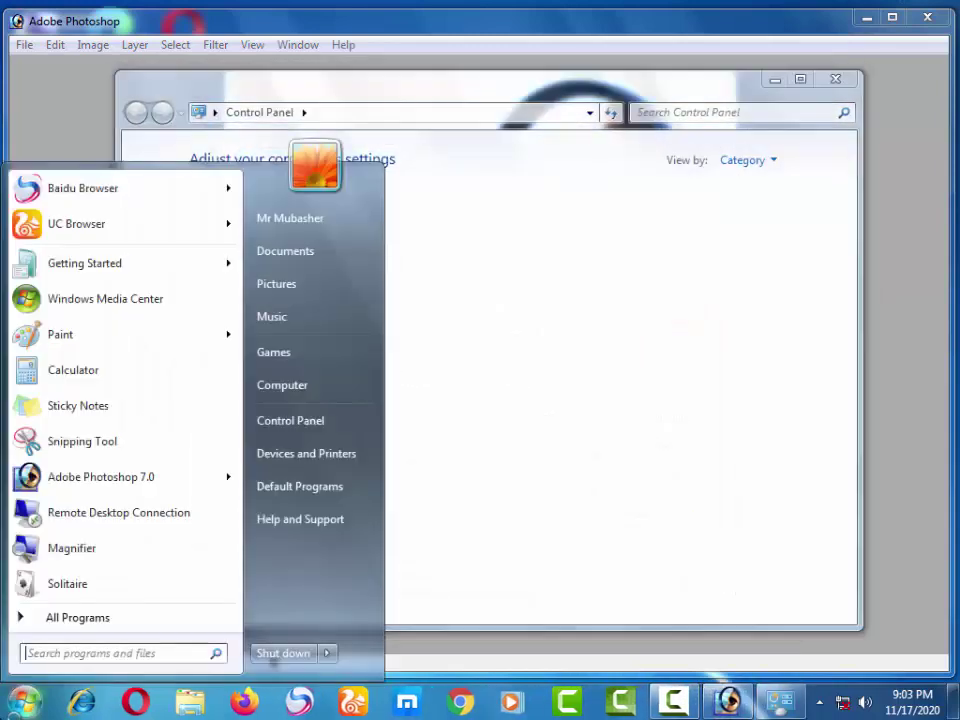
pyautogui.click(294, 388)
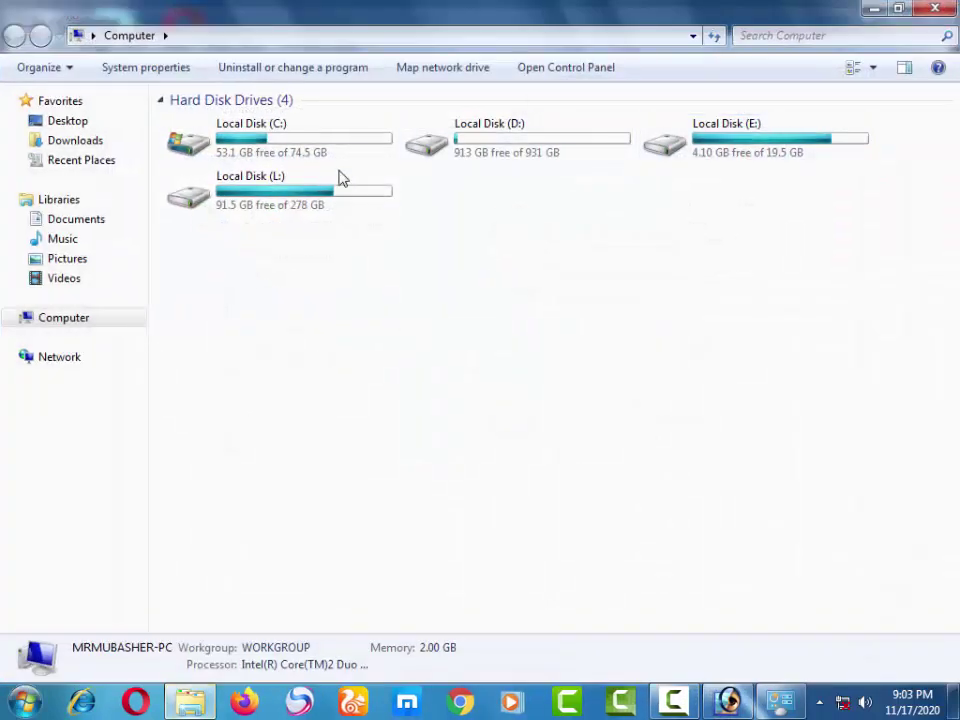
# Step: Search Local Disk (L:) for 'filter', open the Filters folder and copy all 41 plug-in files
pyautogui.doubleClick(279, 197)
pyautogui.click(801, 37)
pyautogui.write('f')
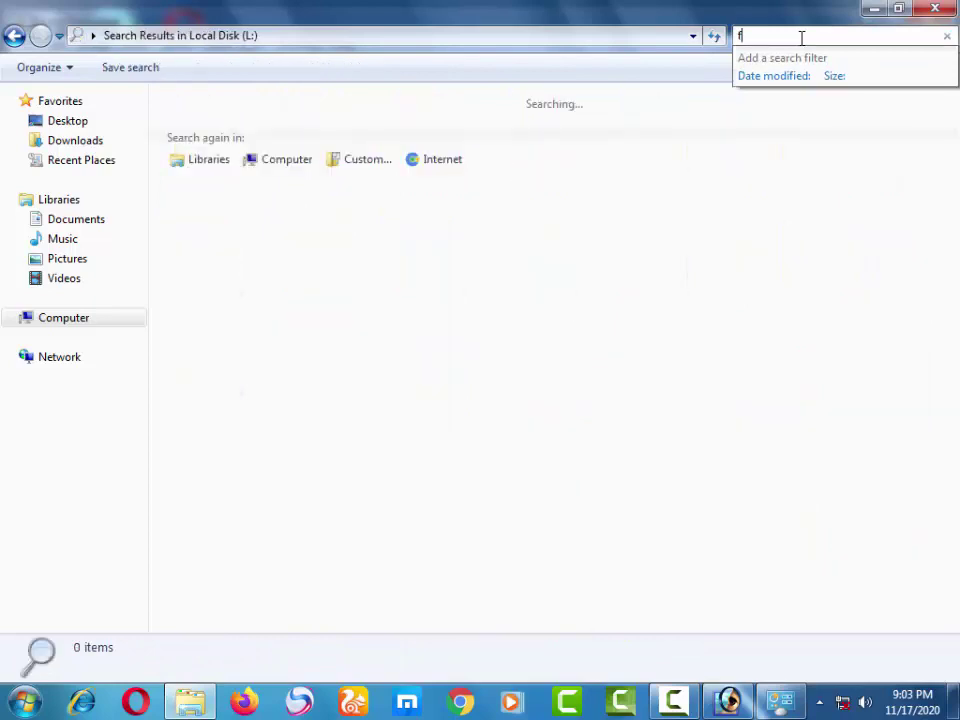
pyautogui.write('i')
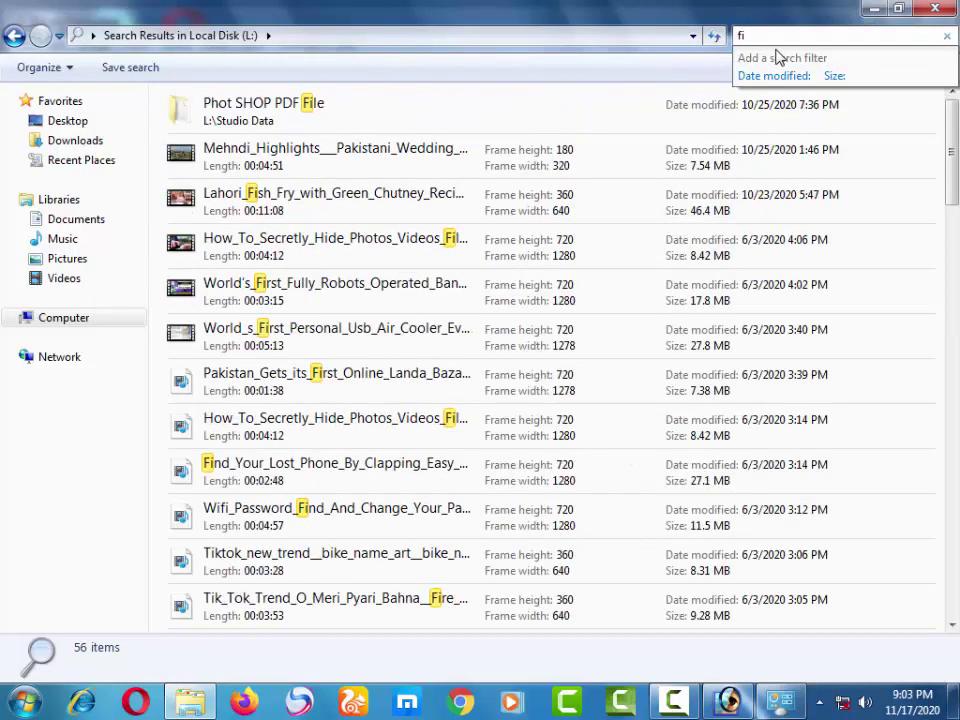
pyautogui.write('lt')
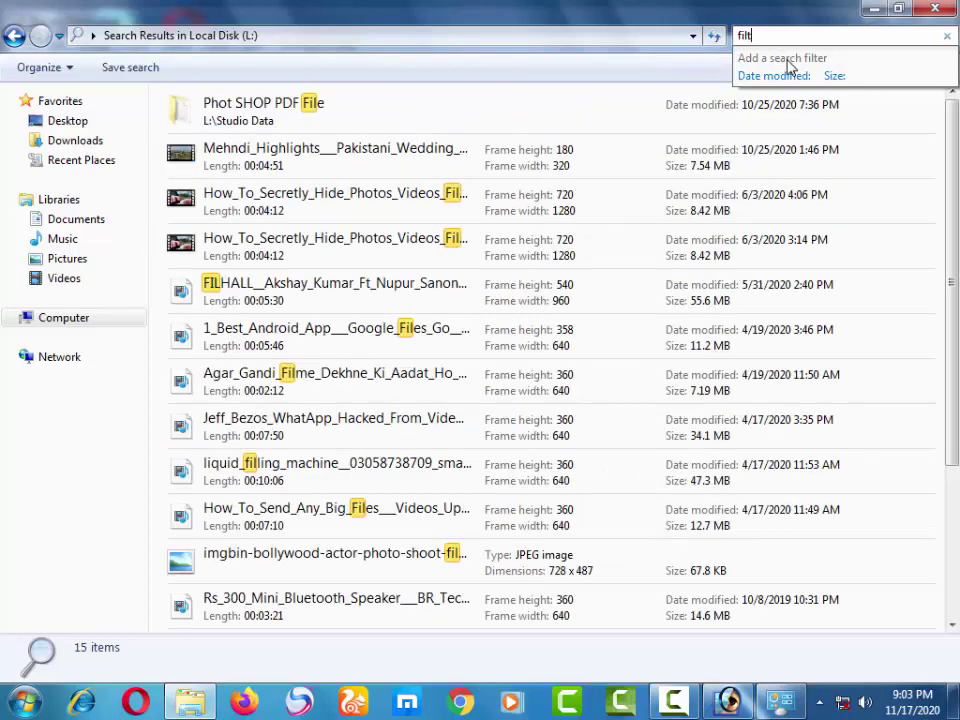
pyautogui.write('er')
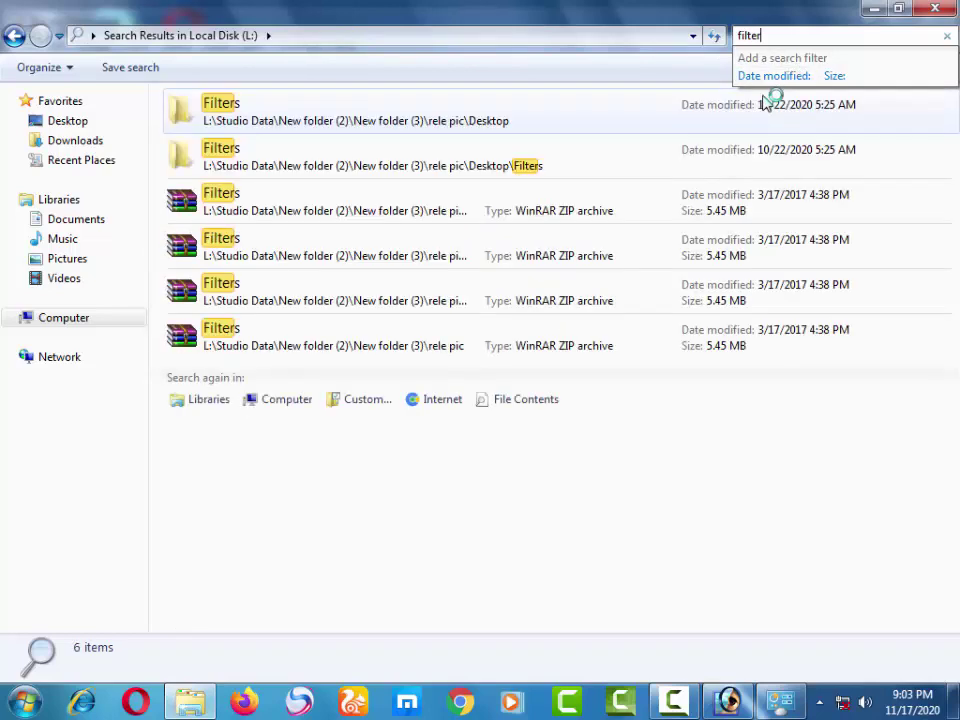
pyautogui.doubleClick(362, 156)
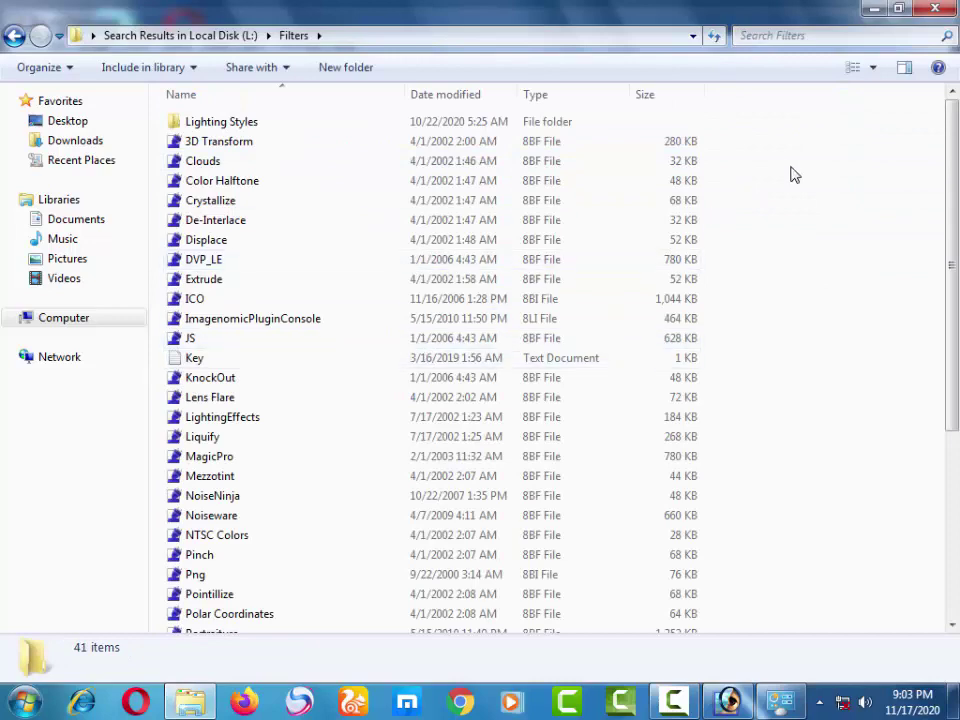
pyautogui.moveTo(735, 119); pyautogui.dragTo(215, 625)
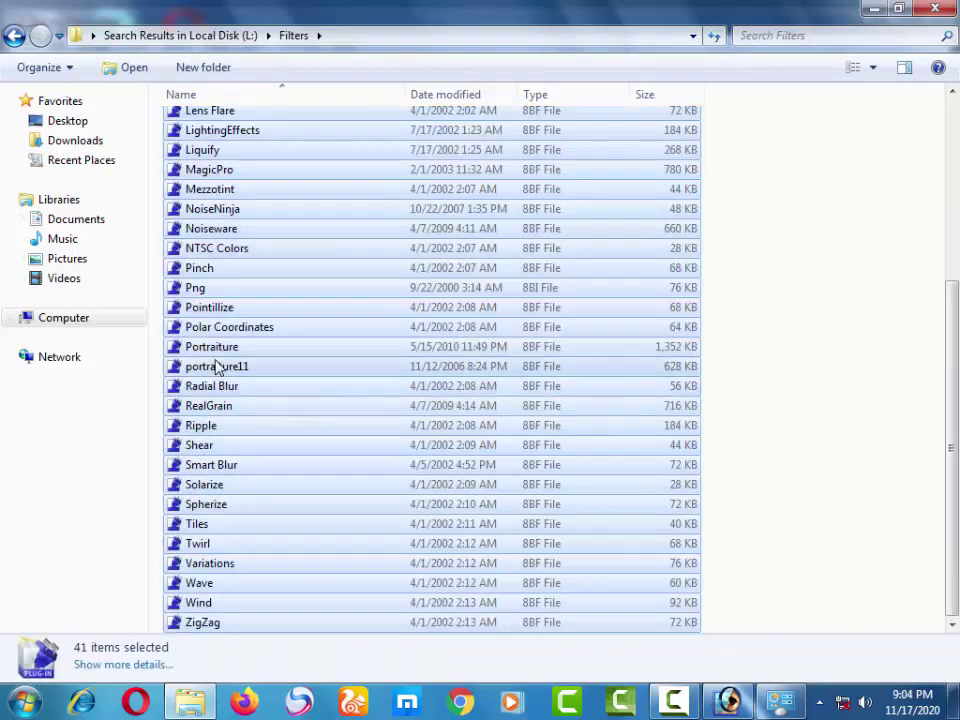
pyautogui.rightClick(217, 368)
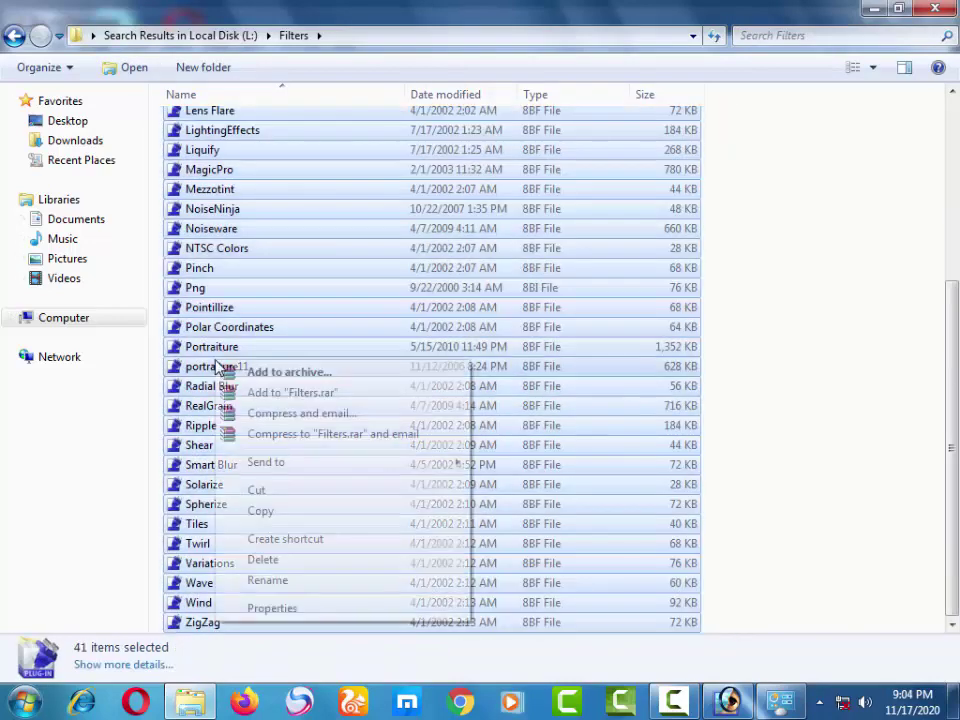
pyautogui.click(256, 510)
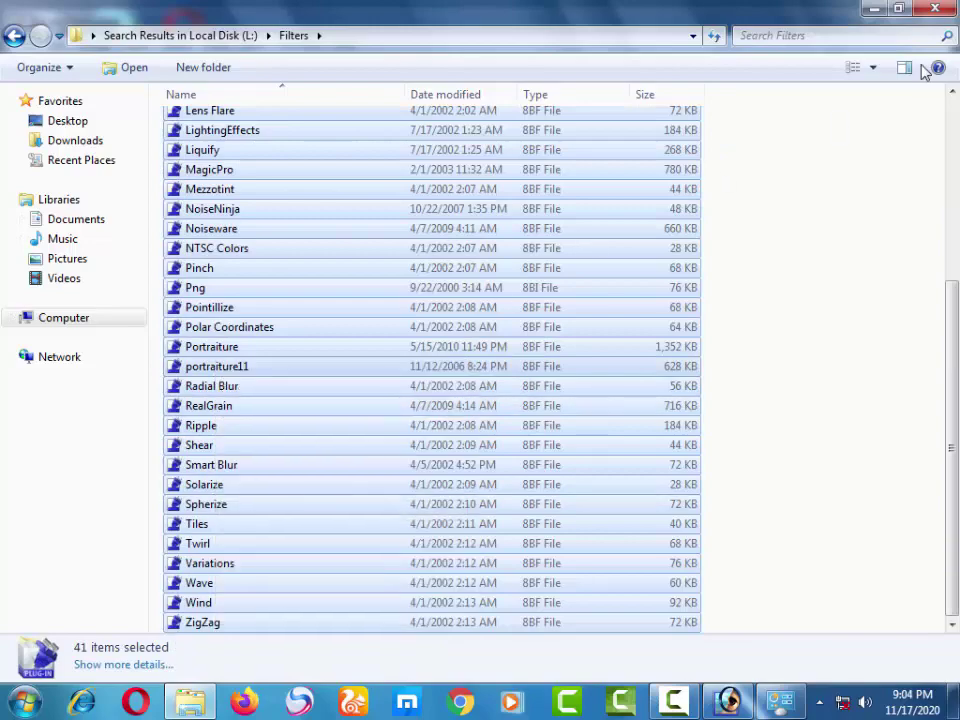
# Step: Close the Explorer and Control Panel windows and quit Photoshop past its registration prompt
pyautogui.click(870, 10)
pyautogui.click(833, 82)
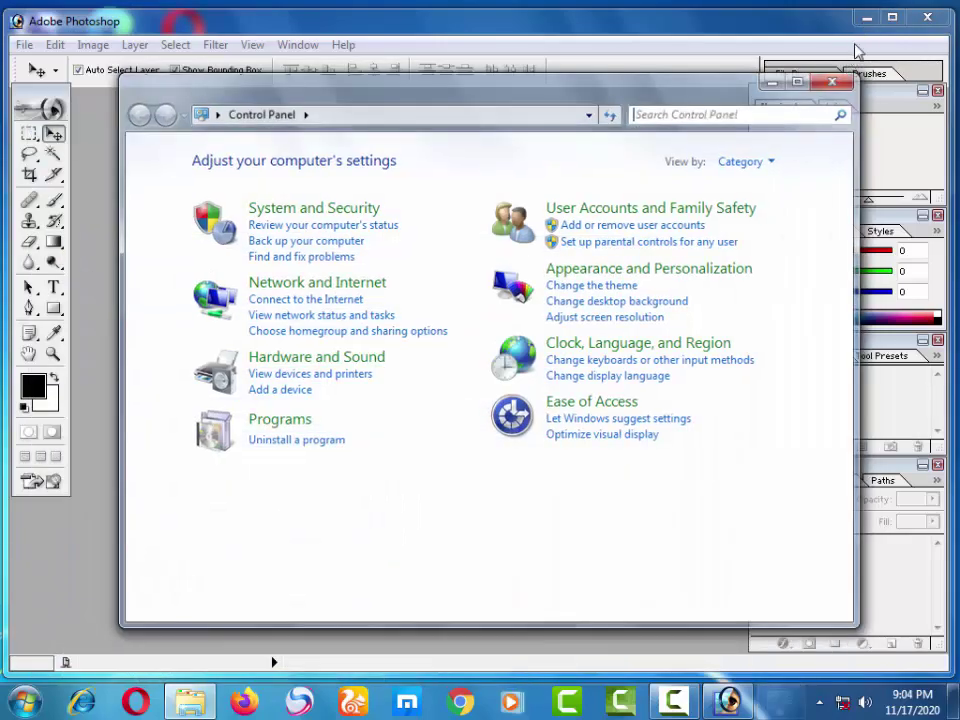
pyautogui.click(680, 344)
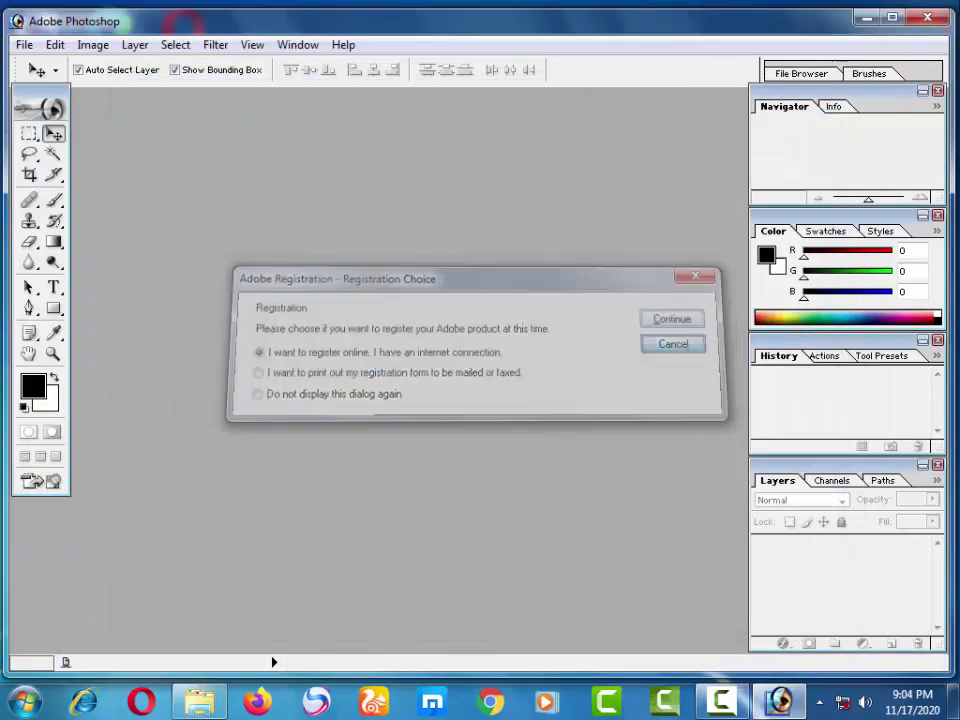
pyautogui.click(927, 17)
# Step: Browse to C:\Program Files (x86)\Adobe\Photoshop 7.0\Plug-Ins\Filters to check its contents
pyautogui.doubleClick(12, 60)
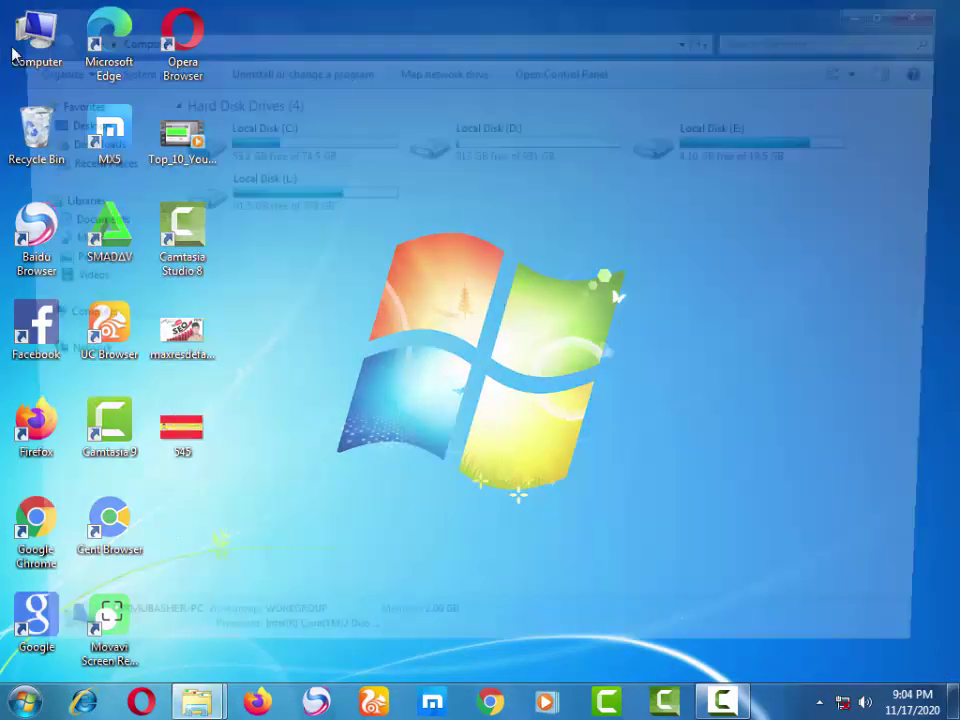
pyautogui.doubleClick(208, 124)
pyautogui.doubleClick(258, 163)
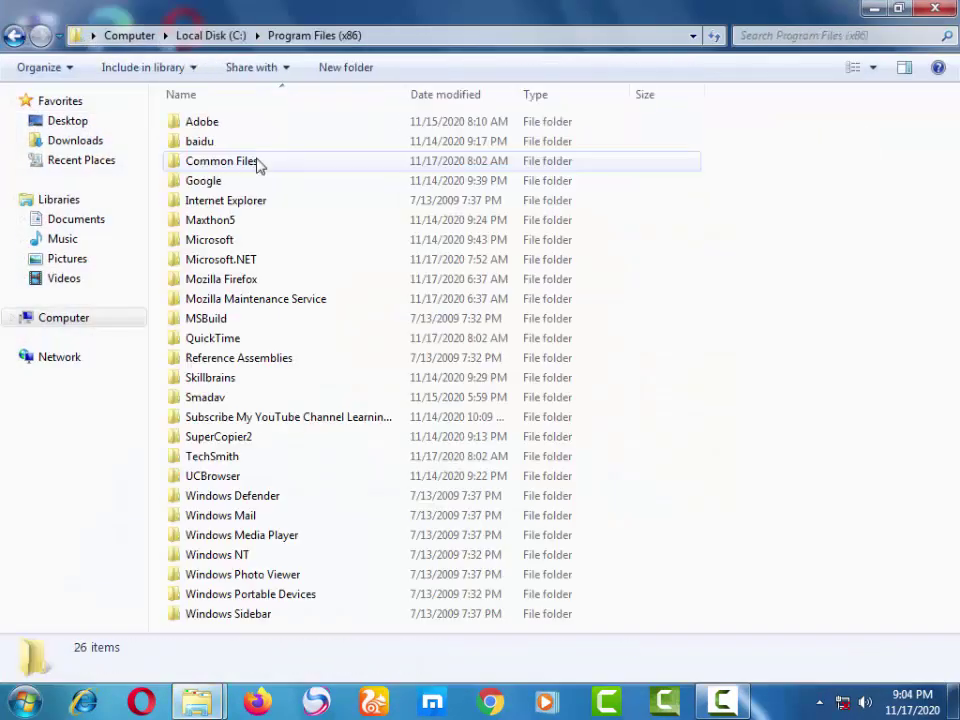
pyautogui.doubleClick(225, 122)
pyautogui.doubleClick(252, 128)
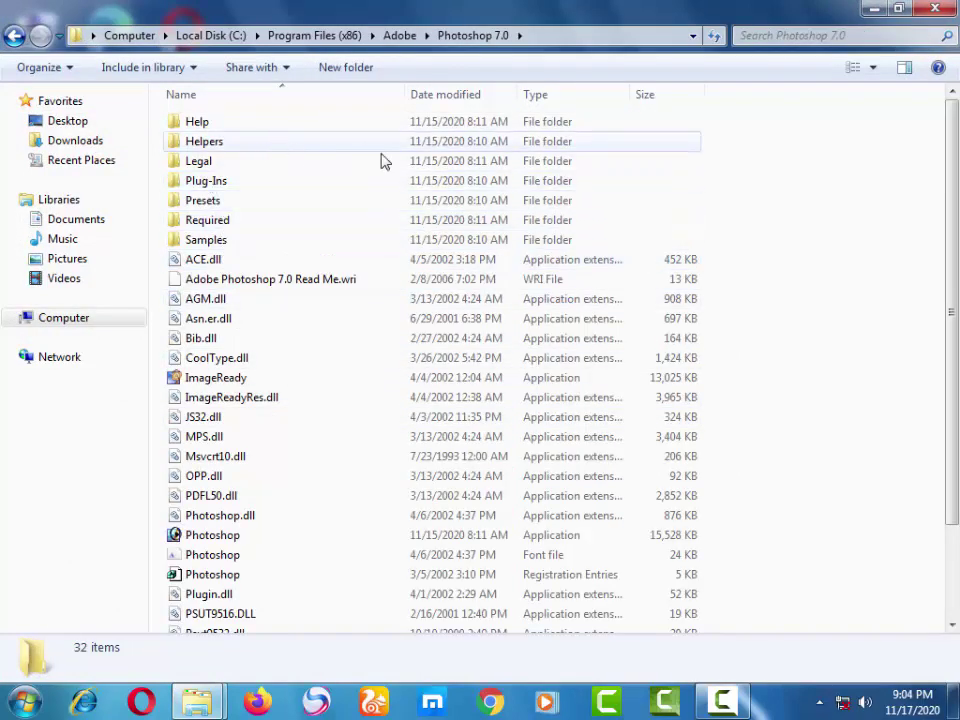
pyautogui.click(171, 181)
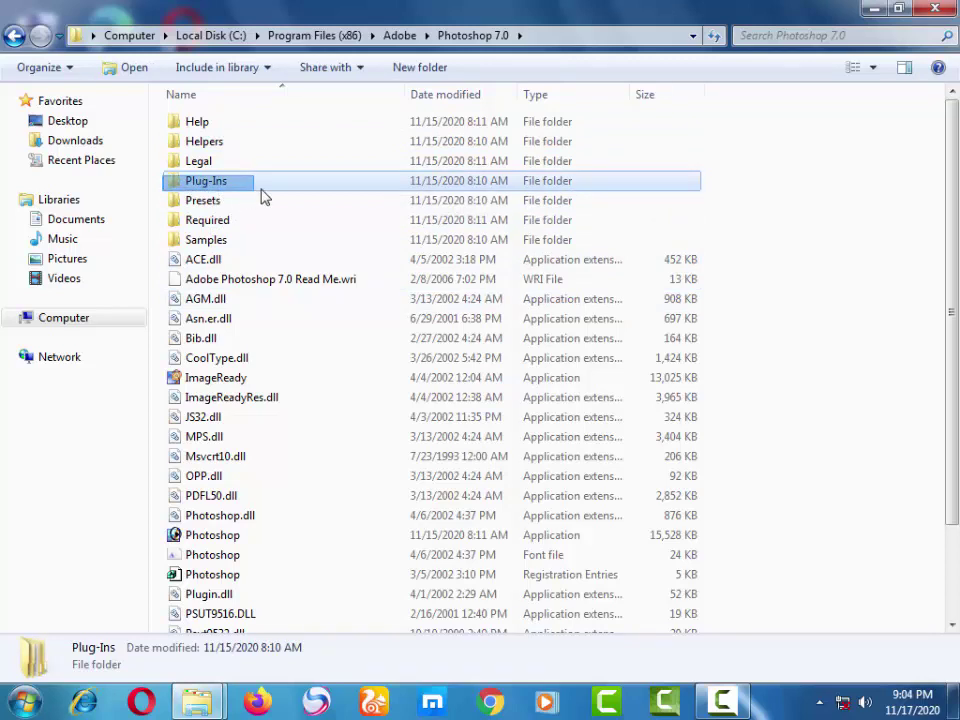
pyautogui.doubleClick(190, 182)
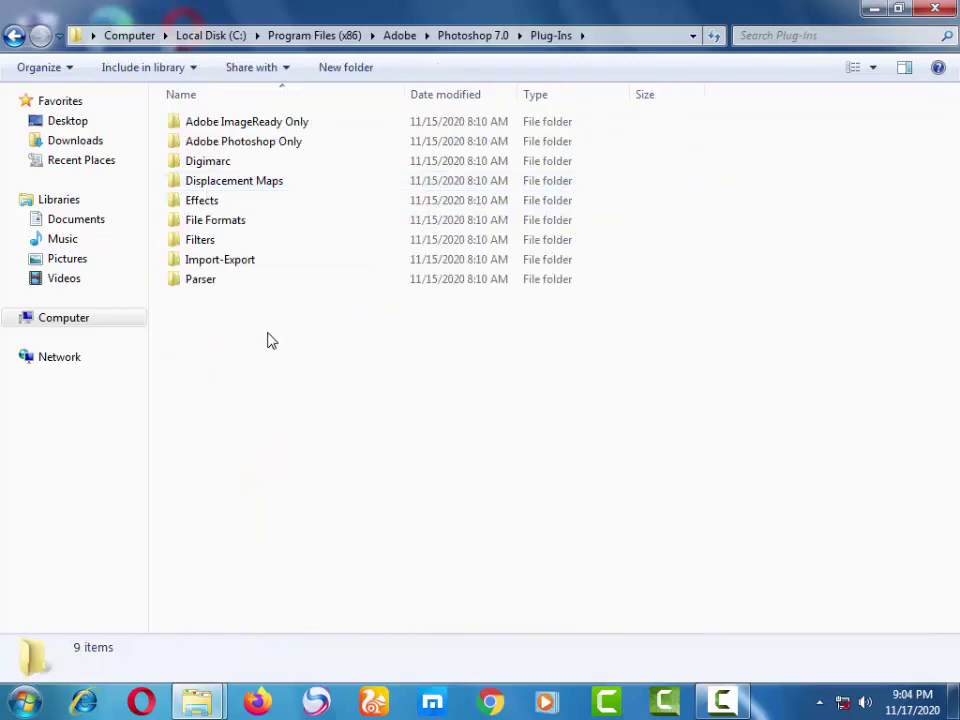
pyautogui.click(163, 239)
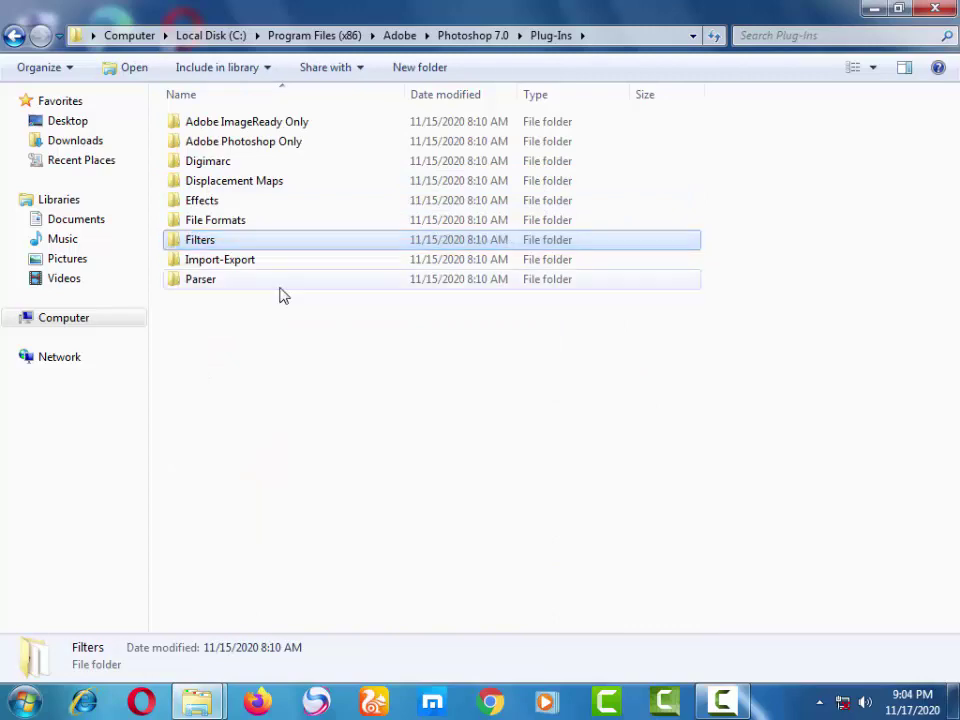
pyautogui.doubleClick(192, 243)
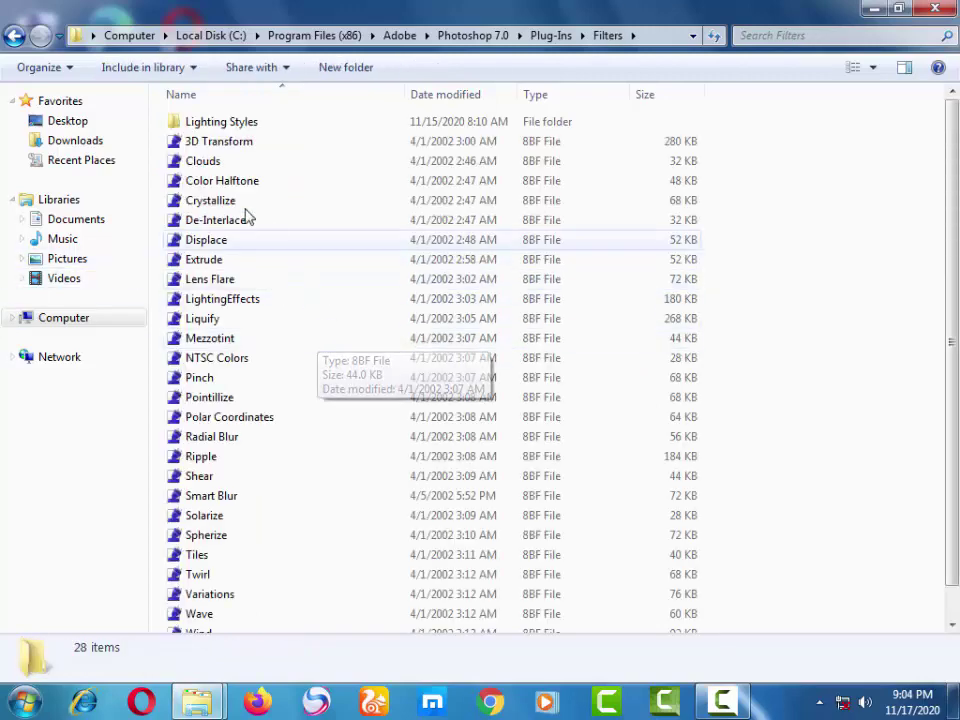
# Step: Paste the copied filters into the Plug-Ins Filters folder, resolve the duplicate prompt, and refresh the desktop
pyautogui.click(14, 37)
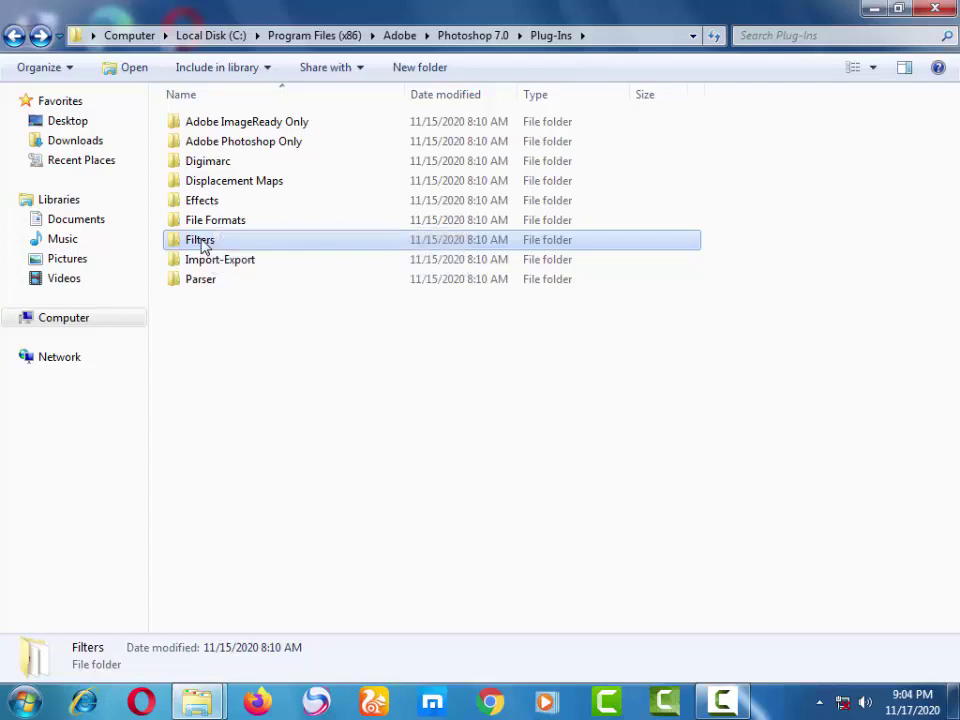
pyautogui.rightClick(201, 241)
pyautogui.click(247, 521)
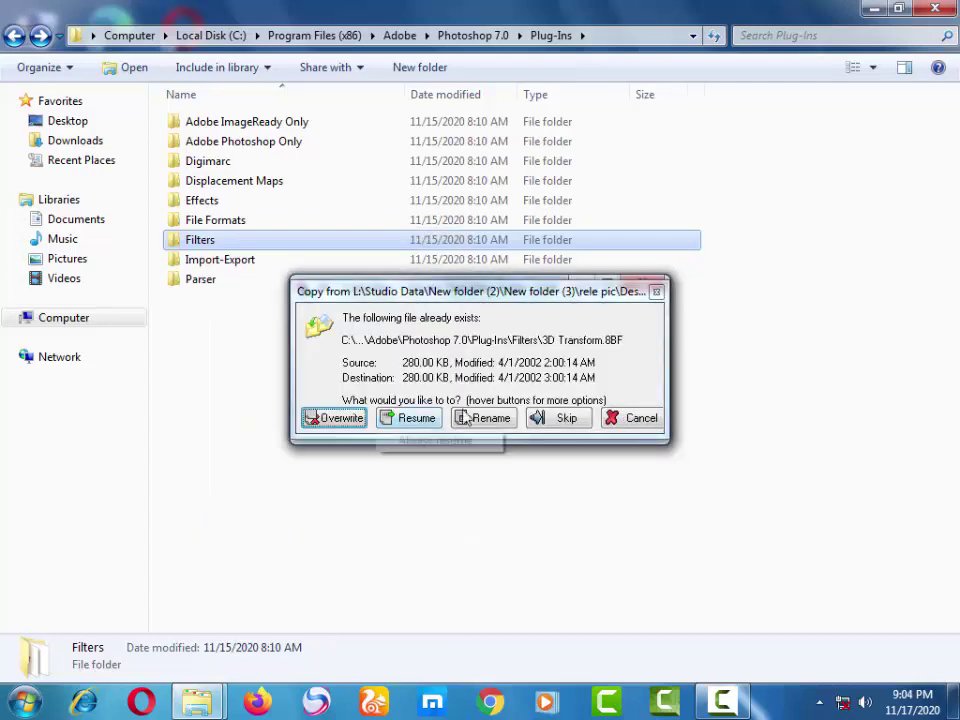
pyautogui.click(435, 441)
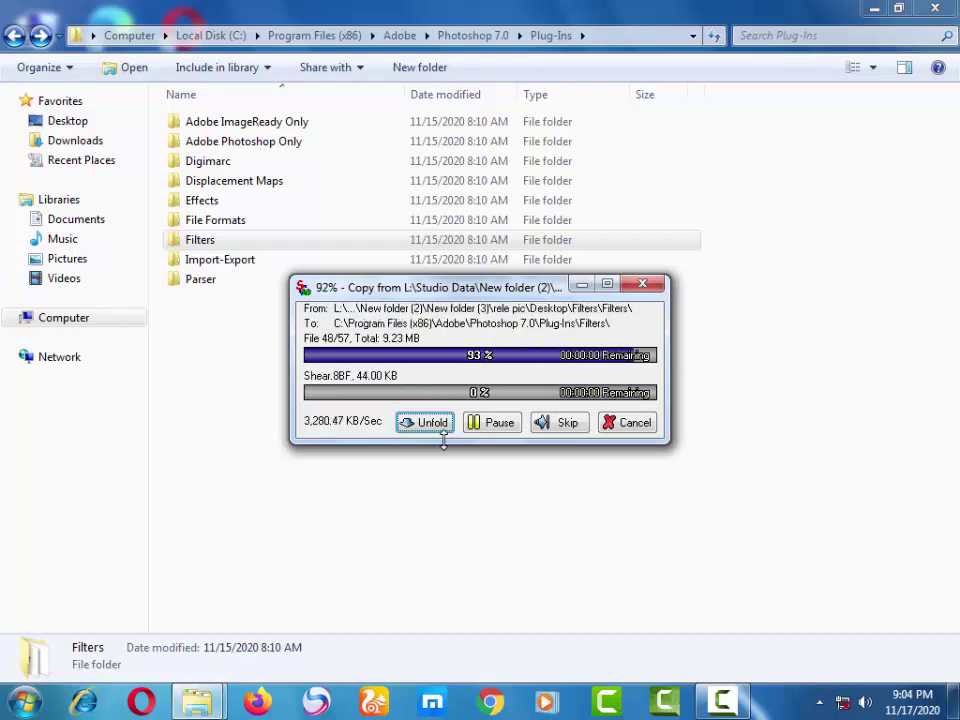
pyautogui.click(938, 8)
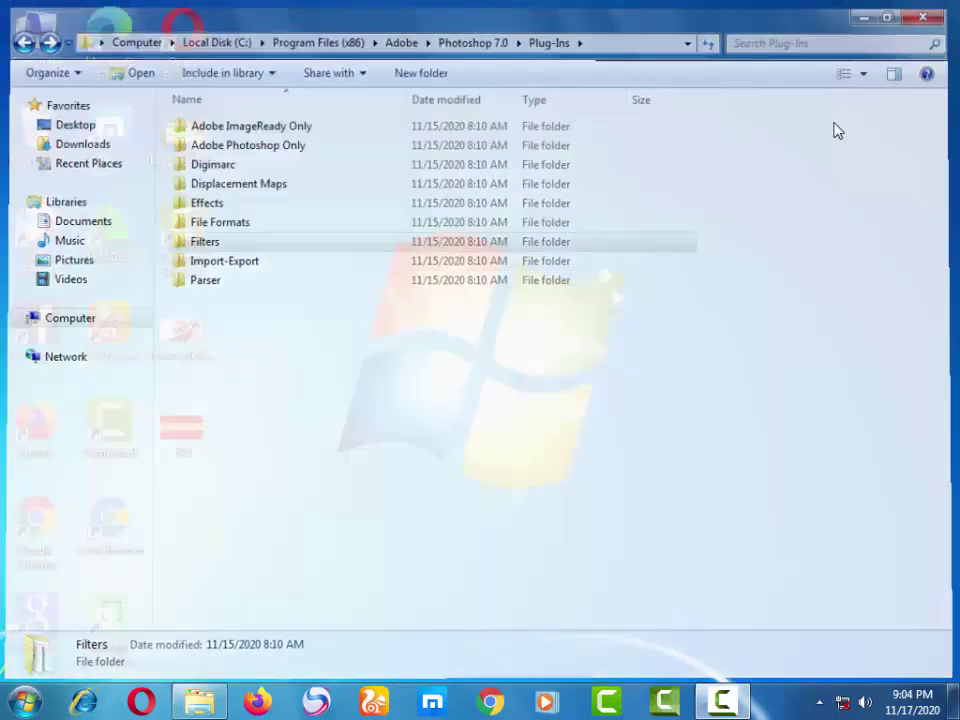
pyautogui.rightClick(445, 192)
pyautogui.click(490, 243)
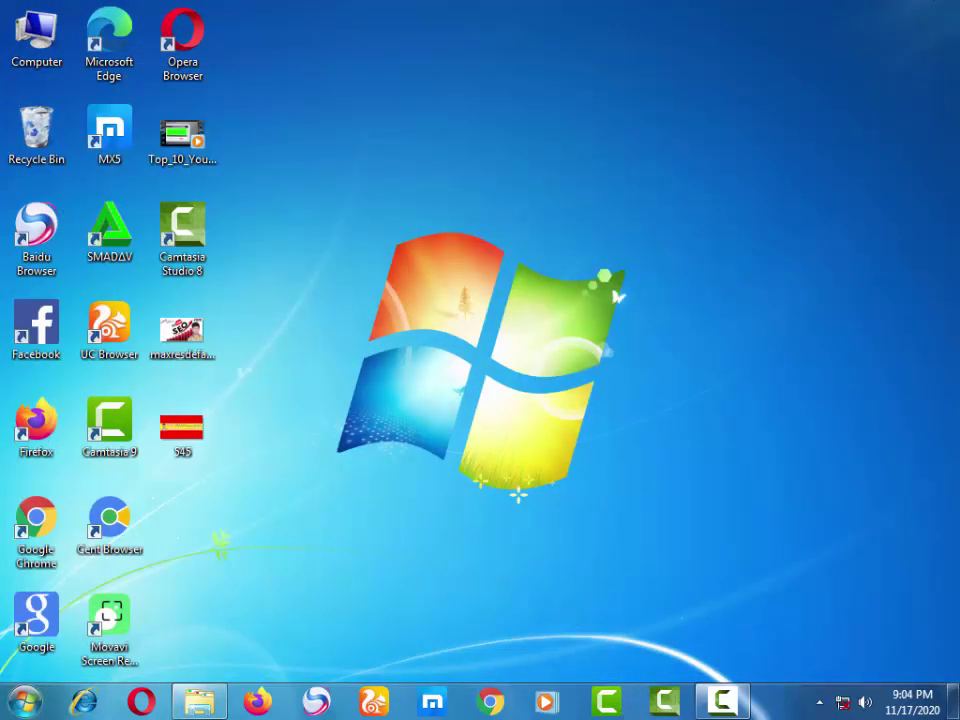
# Step: Search the whole Computer for 'filter'
pyautogui.click(24, 702)
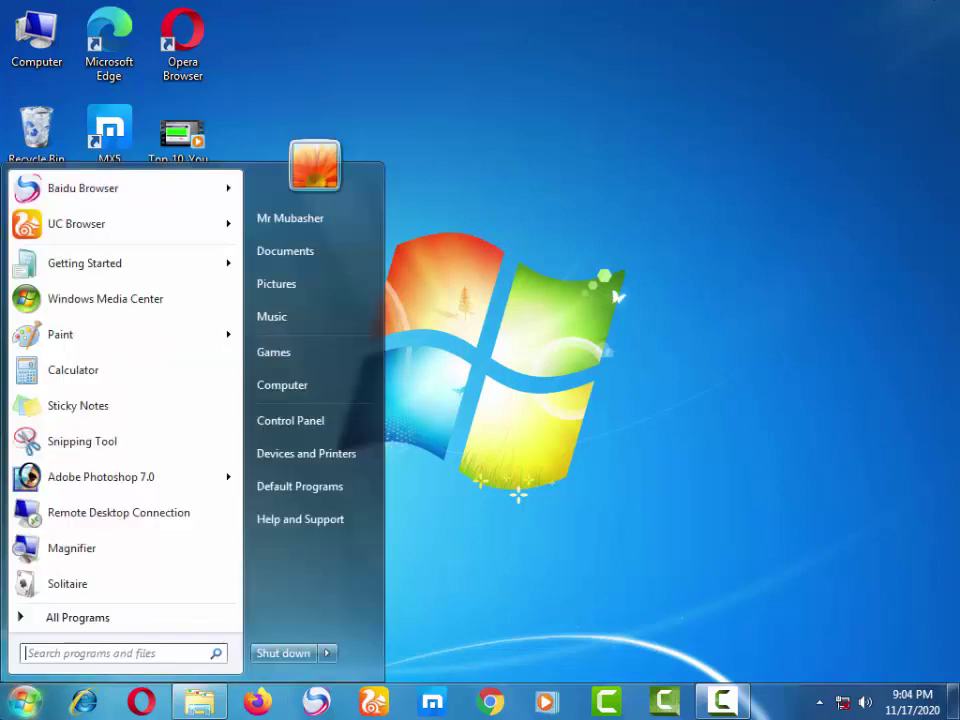
pyautogui.click(318, 393)
pyautogui.click(778, 37)
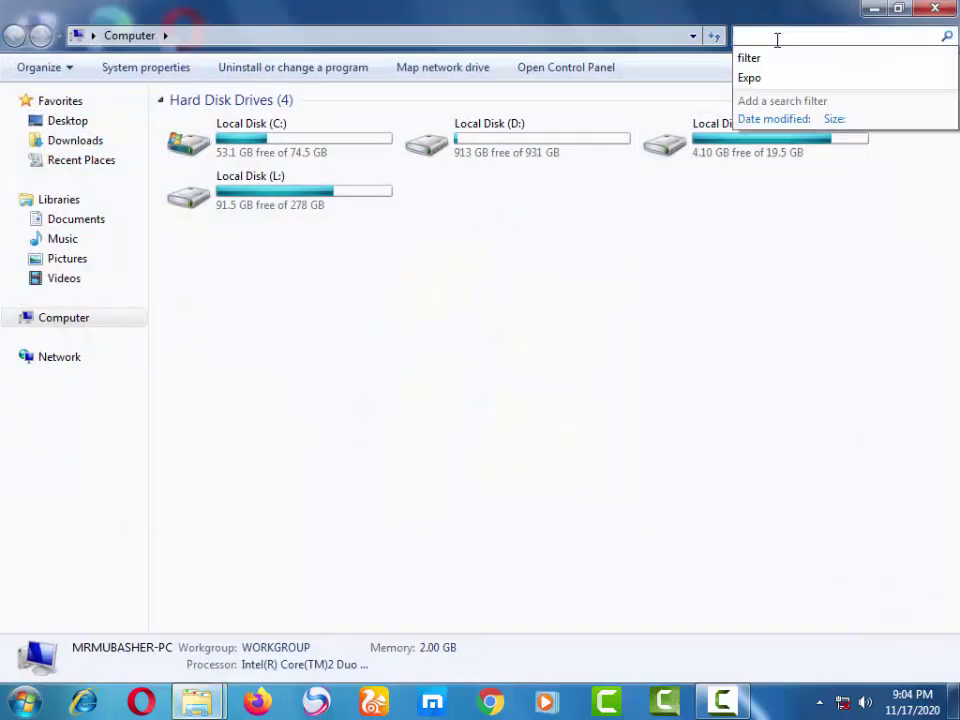
pyautogui.click(780, 60)
# Step: Relaunch Photoshop 7.0, continue past the registration prompt, and minimize it
pyautogui.click(24, 702)
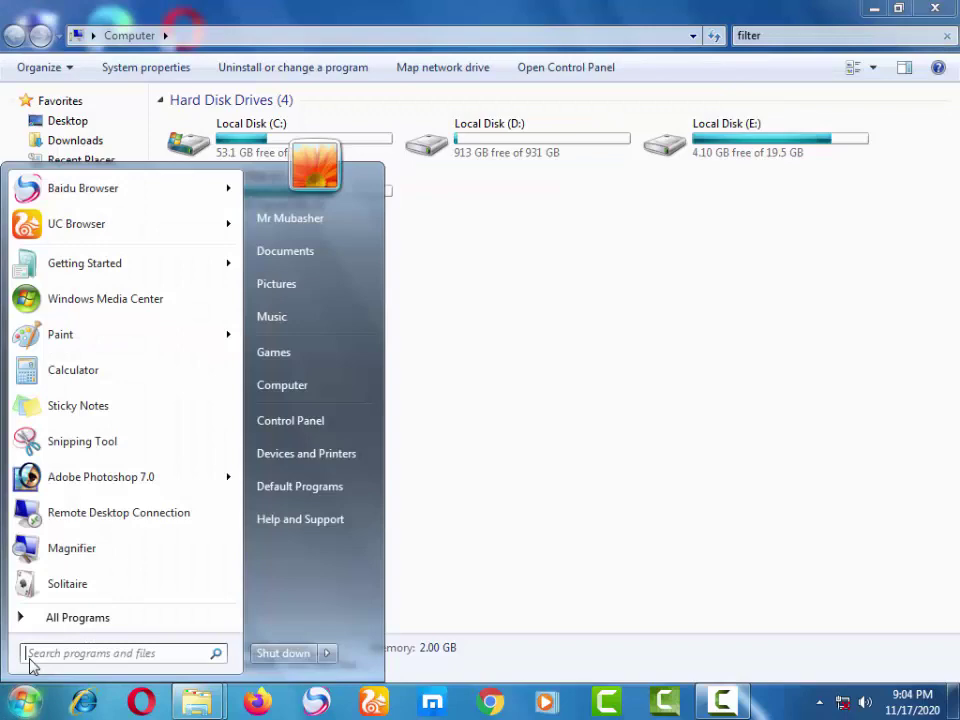
pyautogui.click(96, 480)
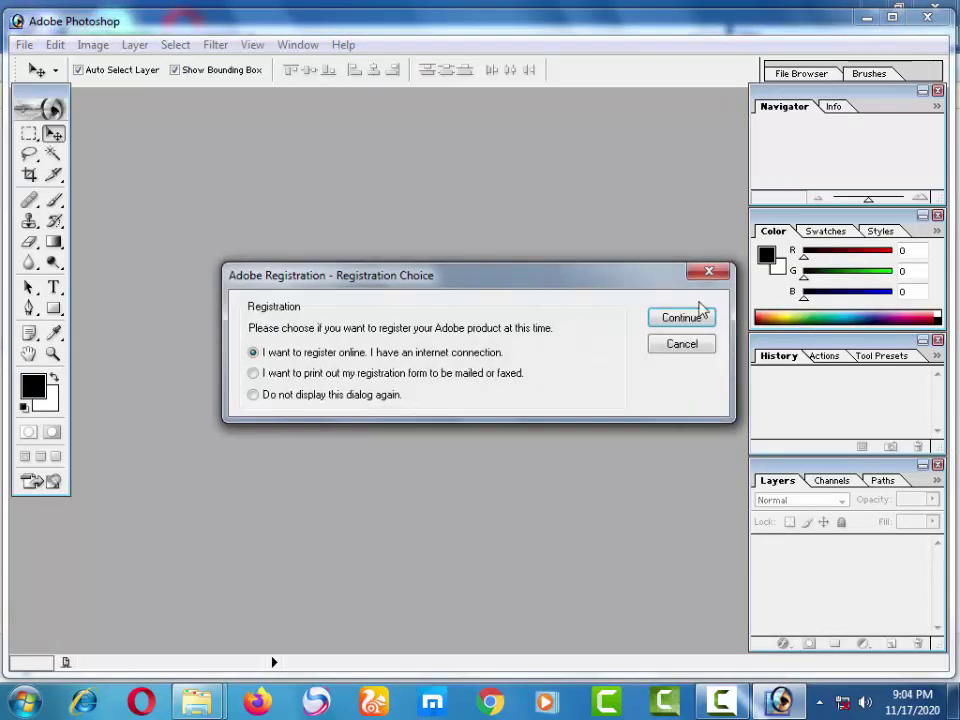
pyautogui.click(683, 322)
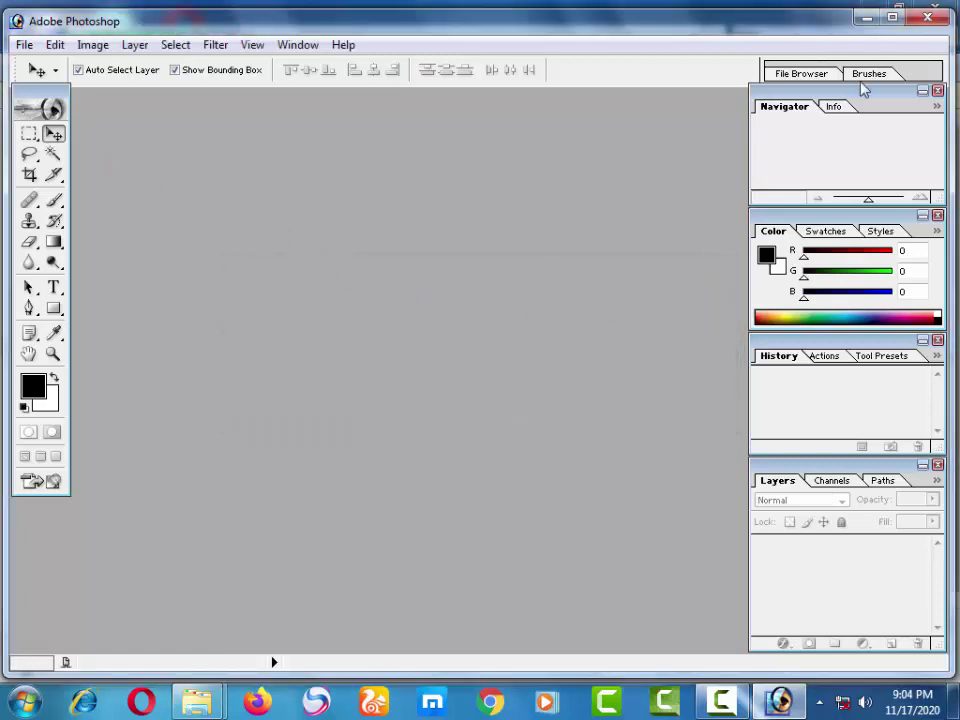
pyautogui.click(866, 19)
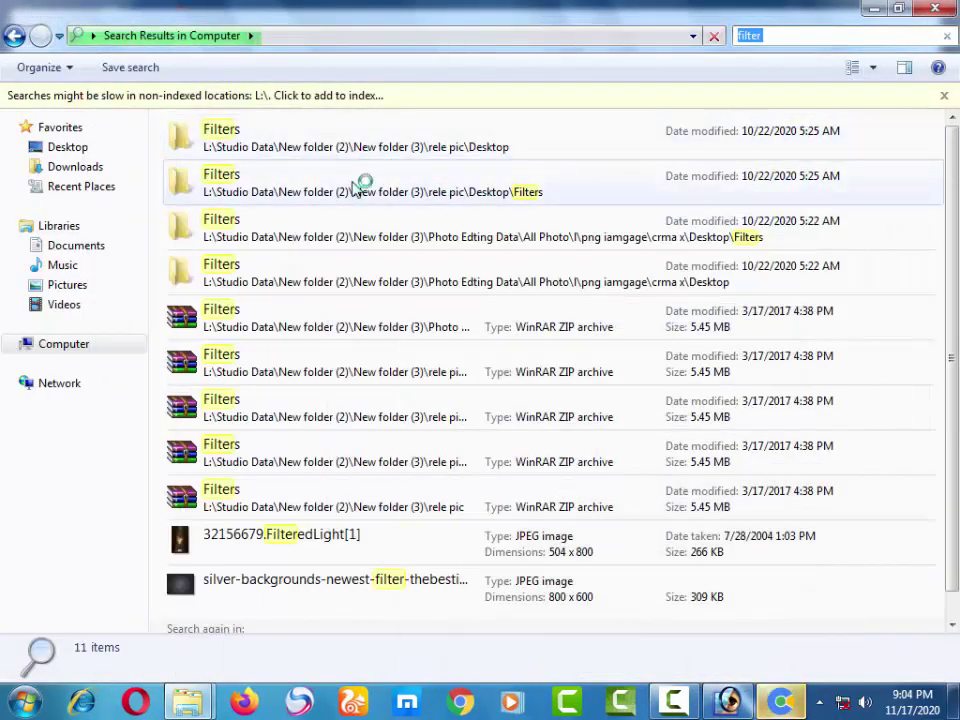
# Step: Open the found Filters folder's Key file in Notepad and close the browser's no-internet page
pyautogui.doubleClick(278, 214)
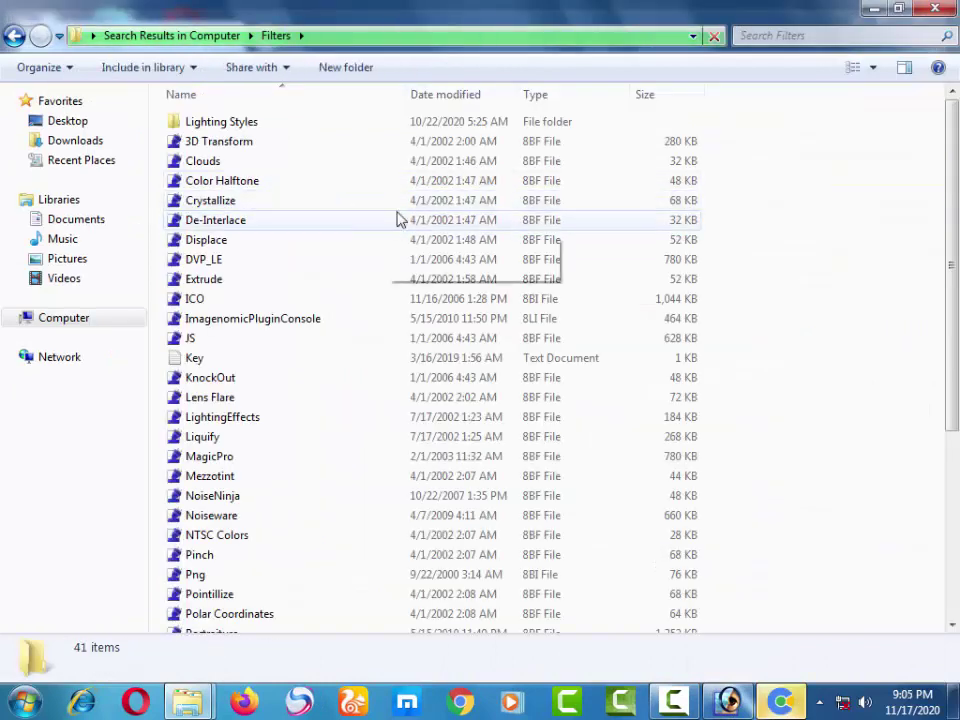
pyautogui.doubleClick(220, 360)
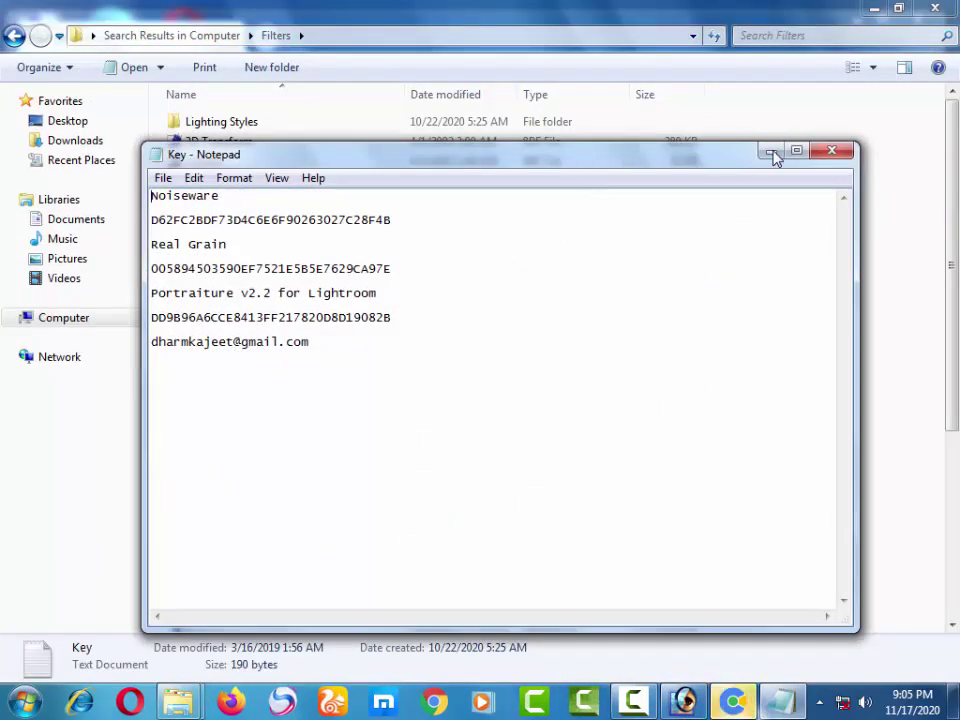
pyautogui.click(772, 154)
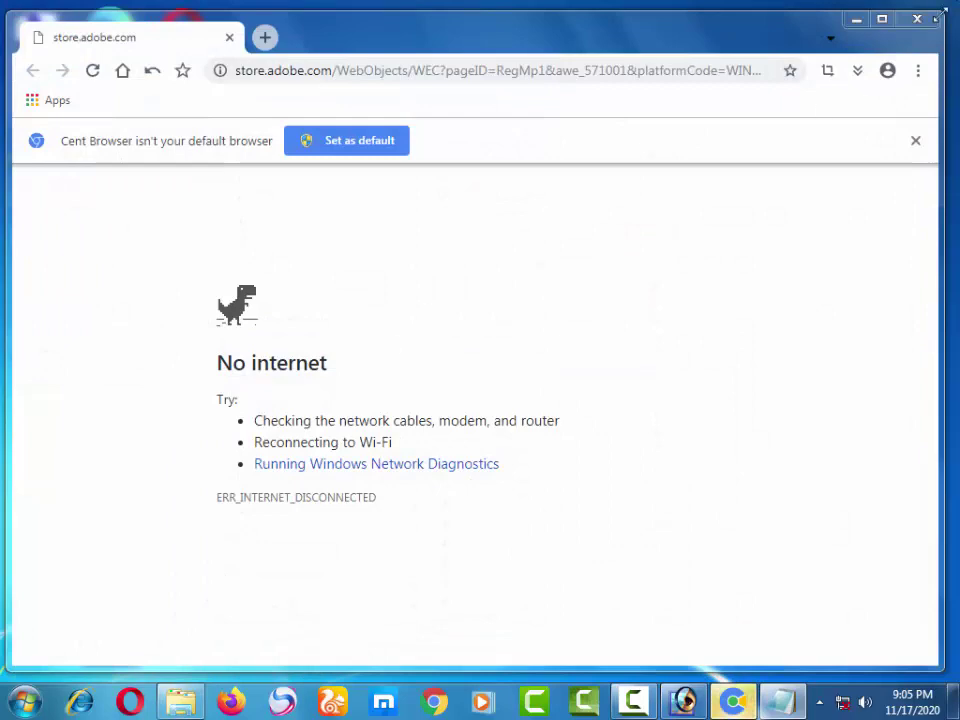
pyautogui.click(906, 28)
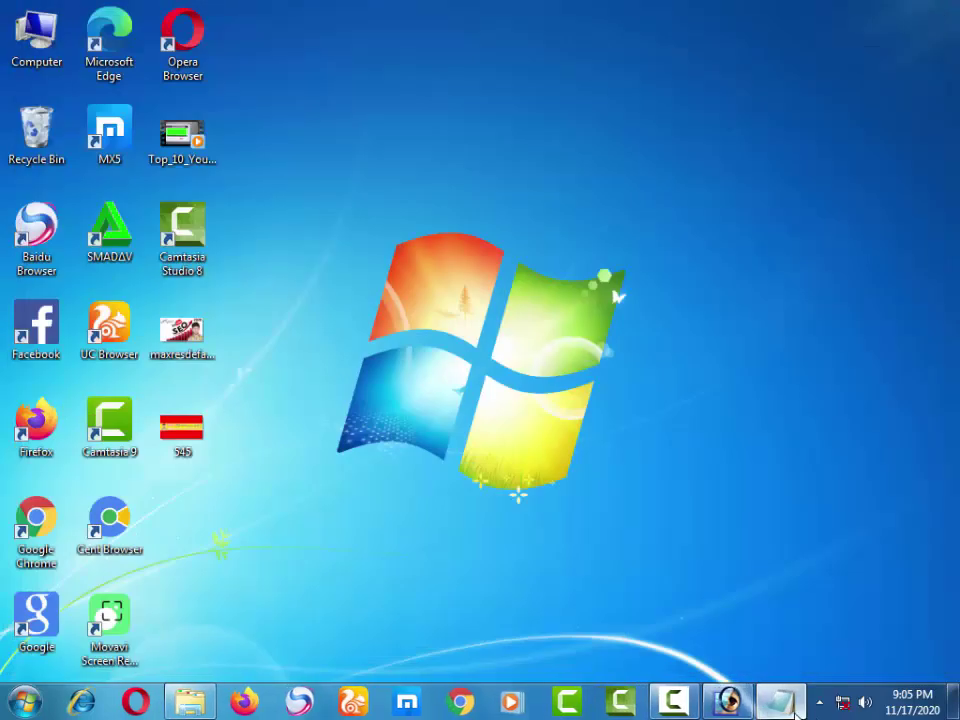
pyautogui.click(790, 704)
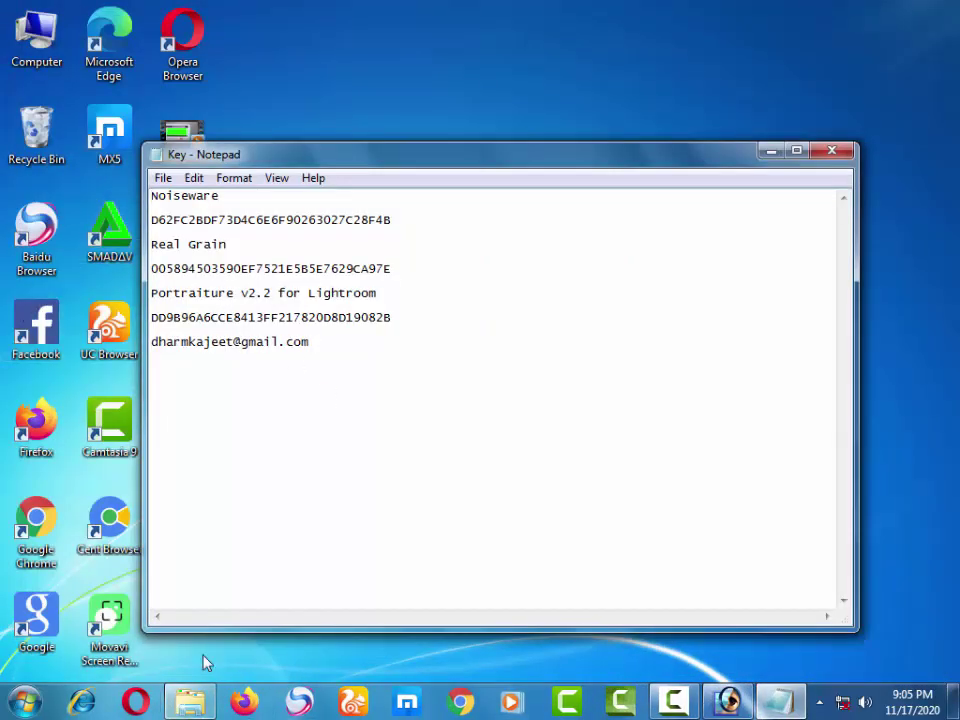
# Step: Check Photoshop's Filter menu, minimize Photoshop, and open the Computer window
pyautogui.click(730, 700)
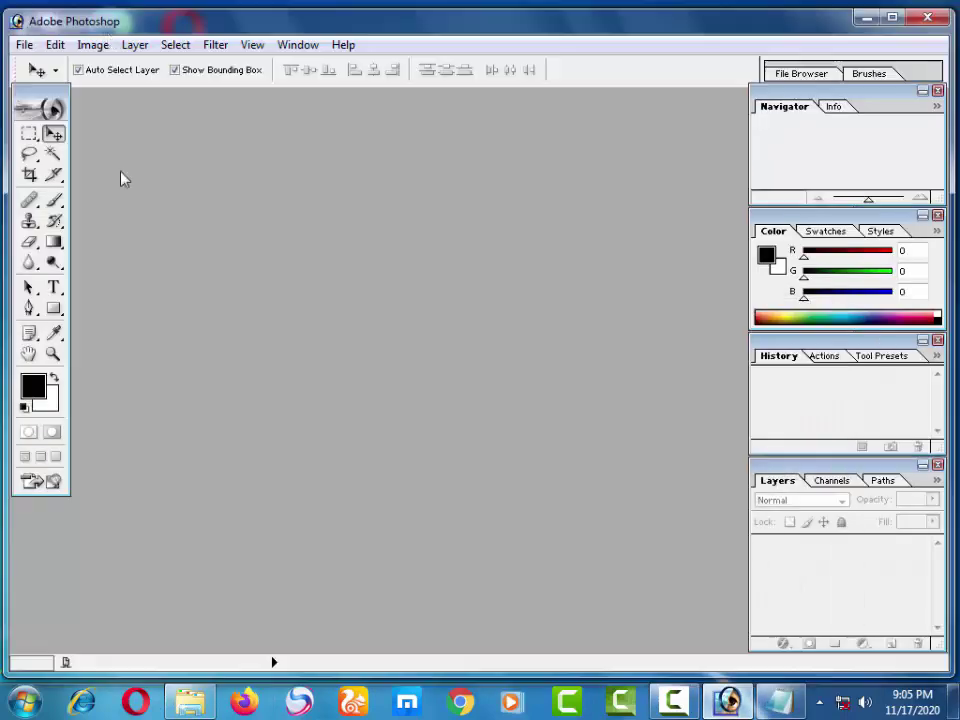
pyautogui.click(215, 45)
pyautogui.click(601, 347)
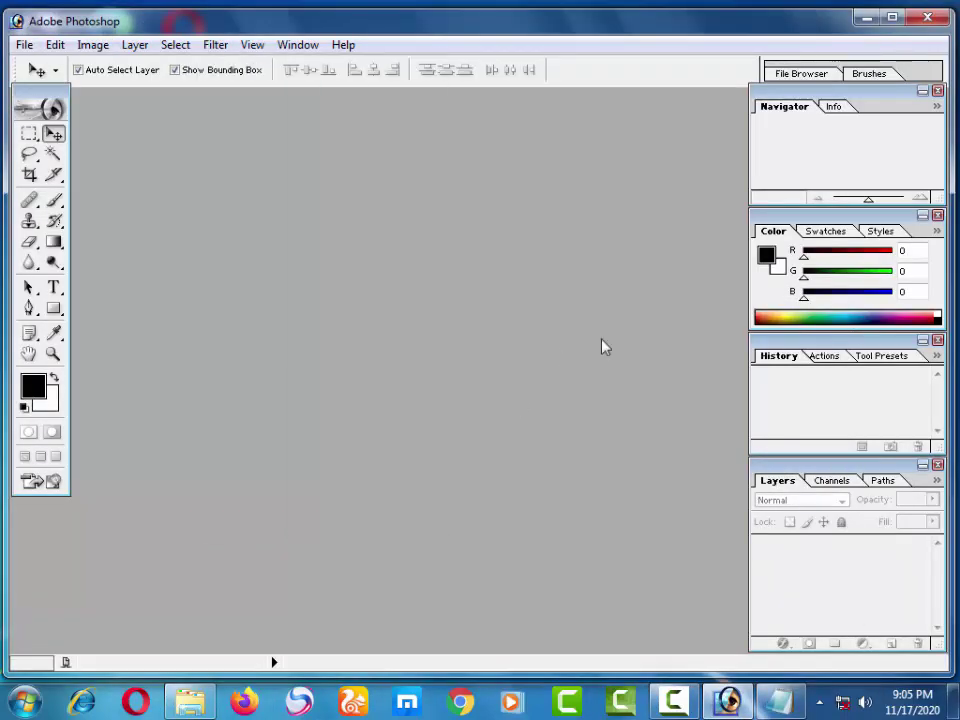
pyautogui.click(864, 18)
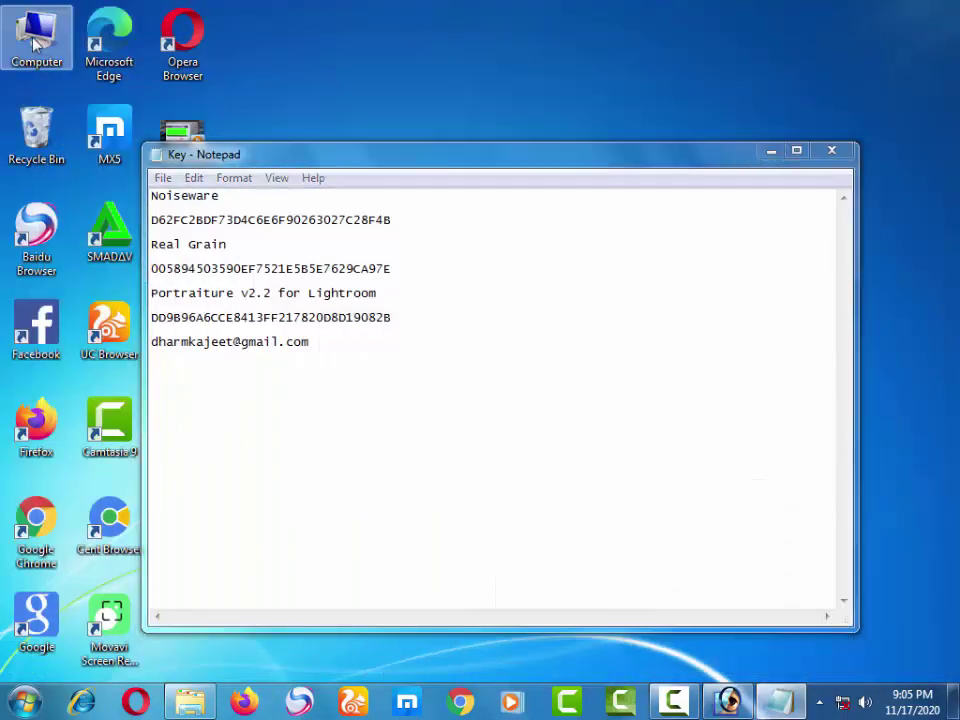
pyautogui.doubleClick(35, 35)
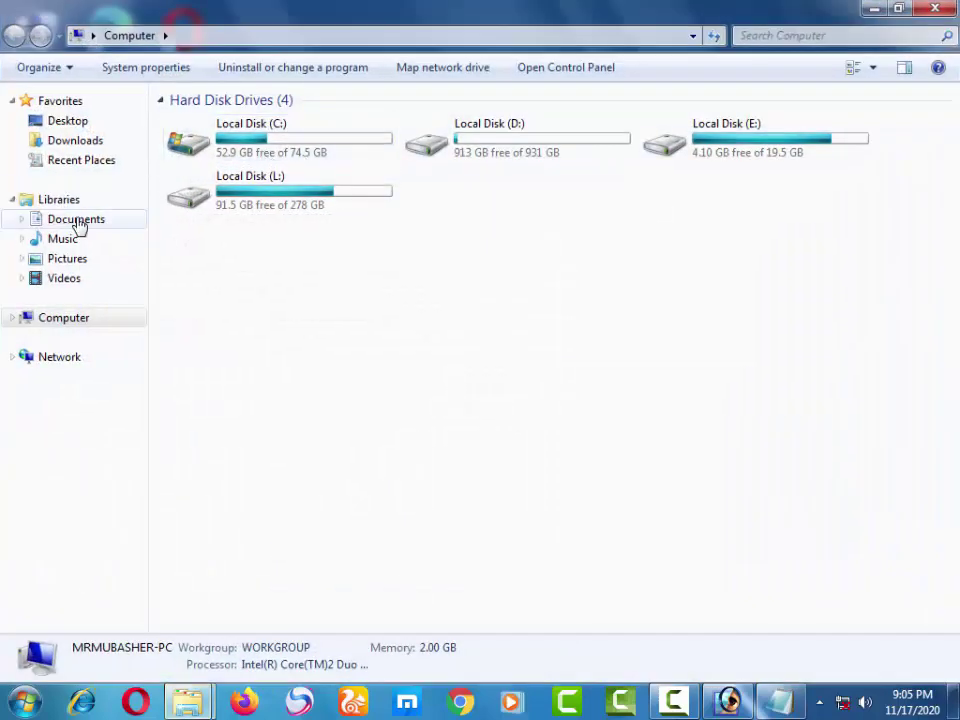
# Step: Open n.JPG from Documents in Photoshop in a maximized, fit-to-window view
pyautogui.click(77, 220)
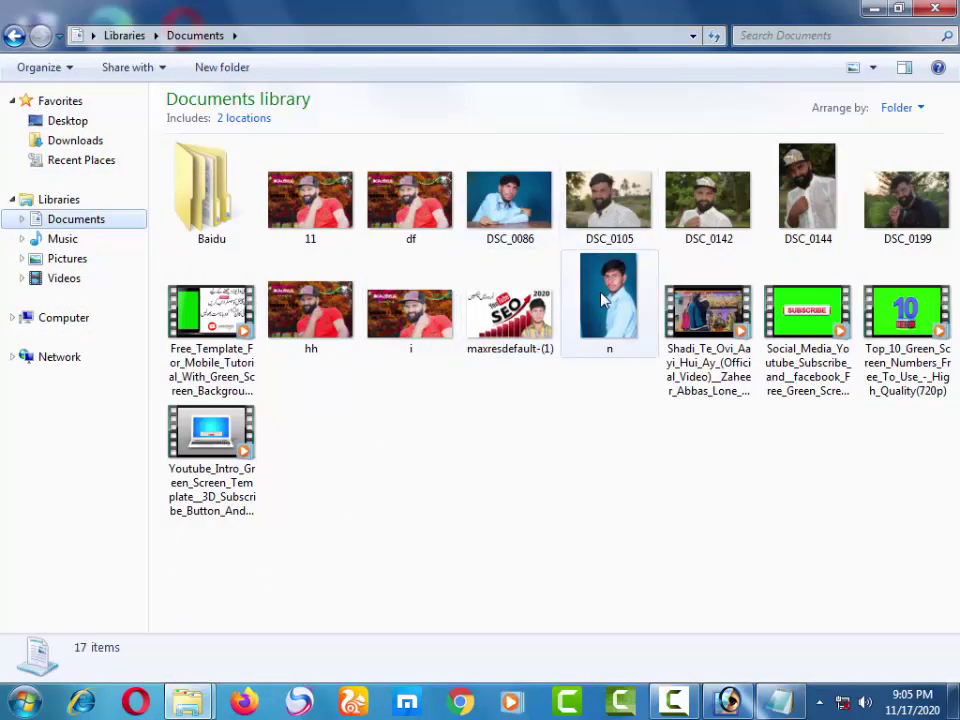
pyautogui.moveTo(608, 300)
pyautogui.mouseDown()
pyautogui.moveTo(715, 490)
pyautogui.moveTo(670, 675)
pyautogui.moveTo(401, 321)
pyautogui.mouseUp()
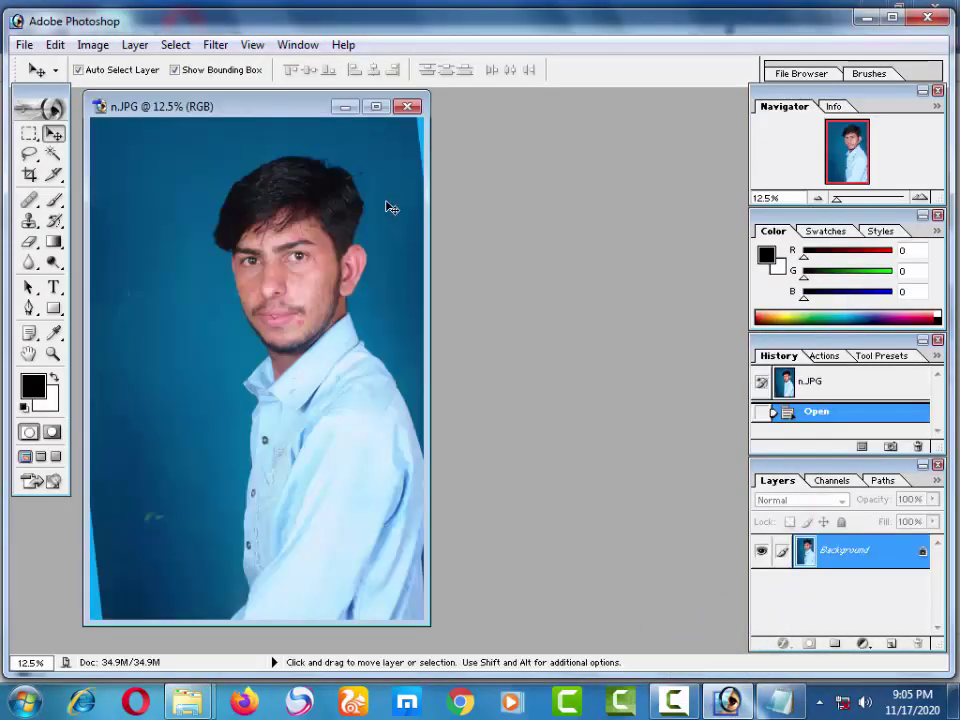
pyautogui.click(376, 106)
pyautogui.hotkey('ctrl', '0')
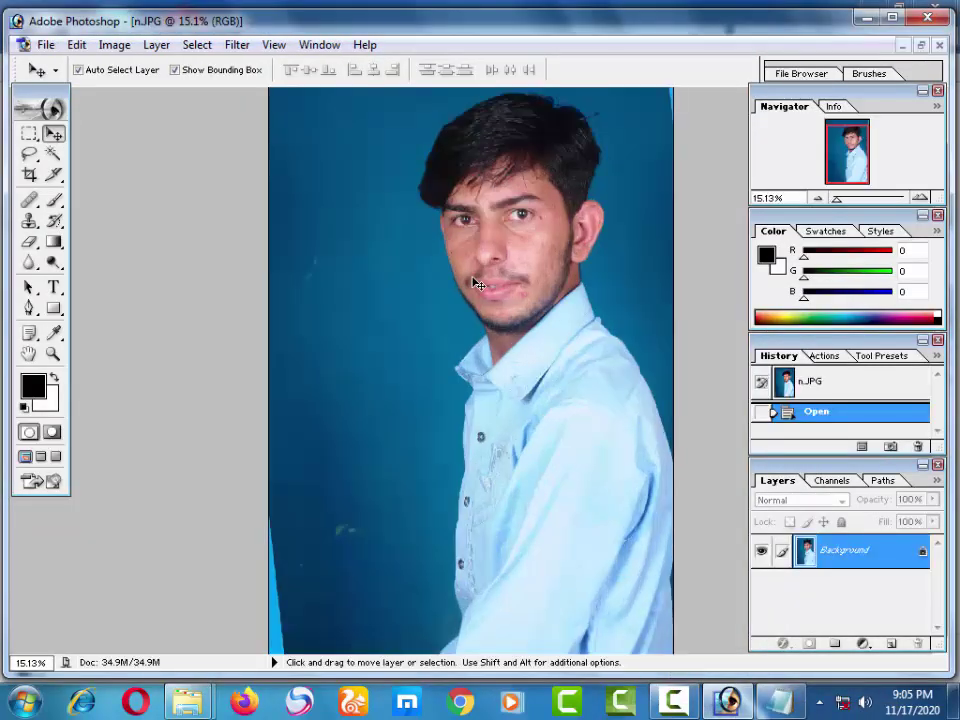
# Step: Zoom the portrait to 33.3% and pan to the face and hair
pyautogui.click(467, 307)
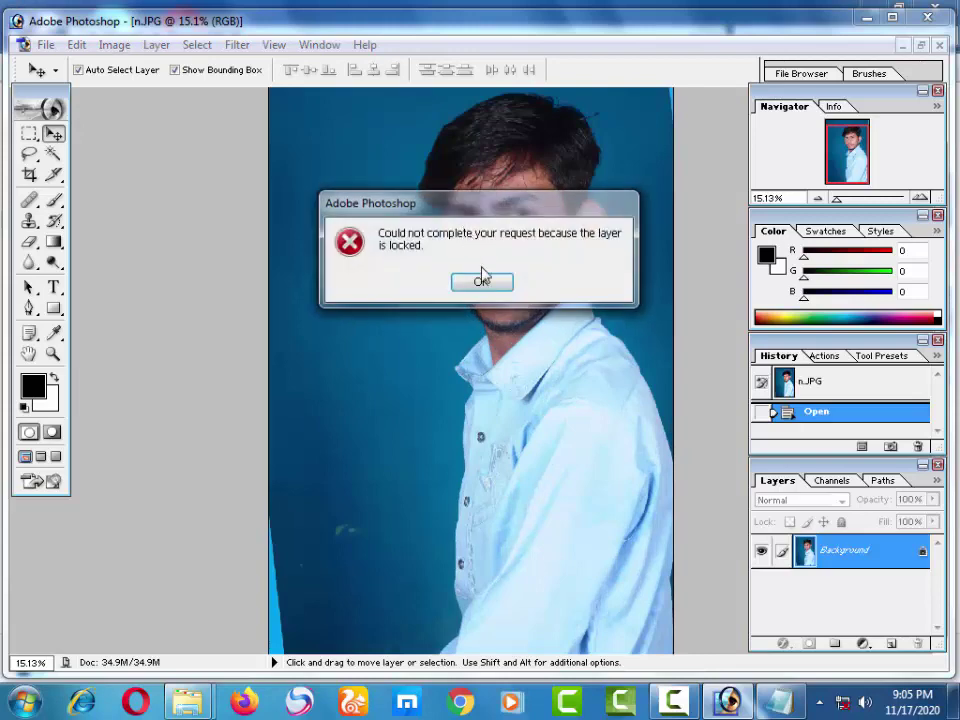
pyautogui.click(481, 280)
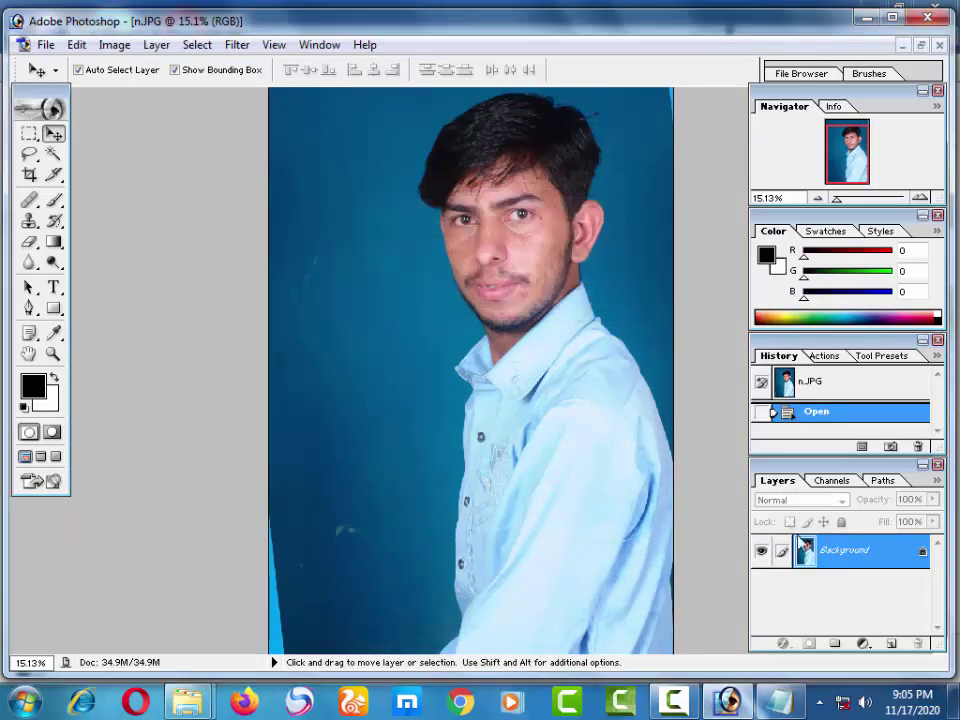
pyautogui.hotkey('ctrl', '+')
pyautogui.hotkey('ctrl', '+')
pyautogui.hotkey('ctrl', '+')
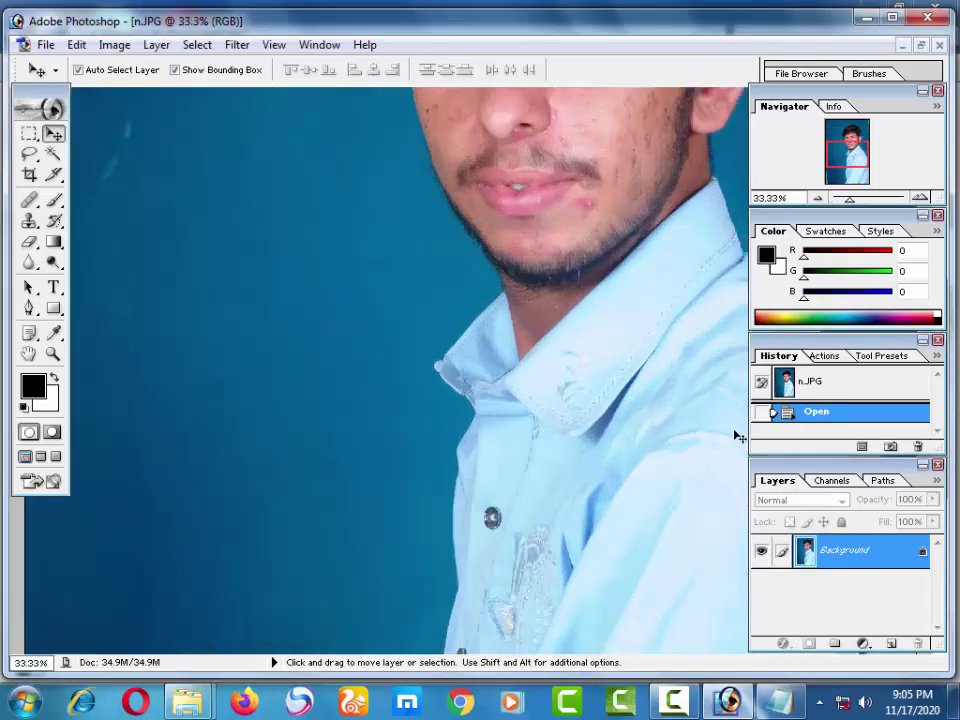
pyautogui.moveTo(560, 279); pyautogui.dragTo(390, 543)
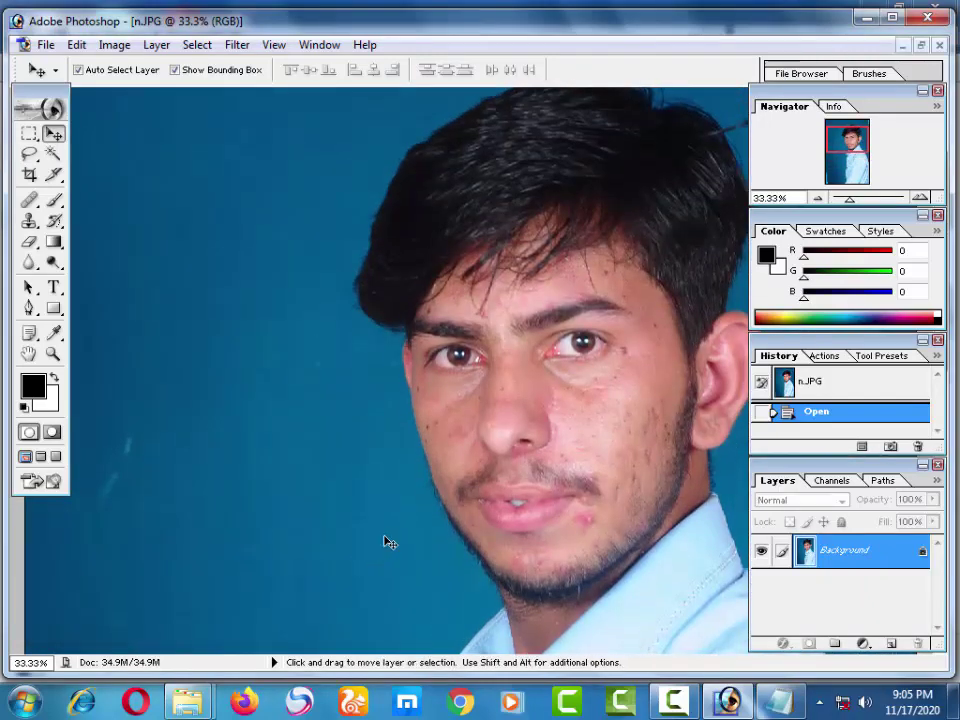
pyautogui.click(238, 46)
pyautogui.moveTo(282, 460)
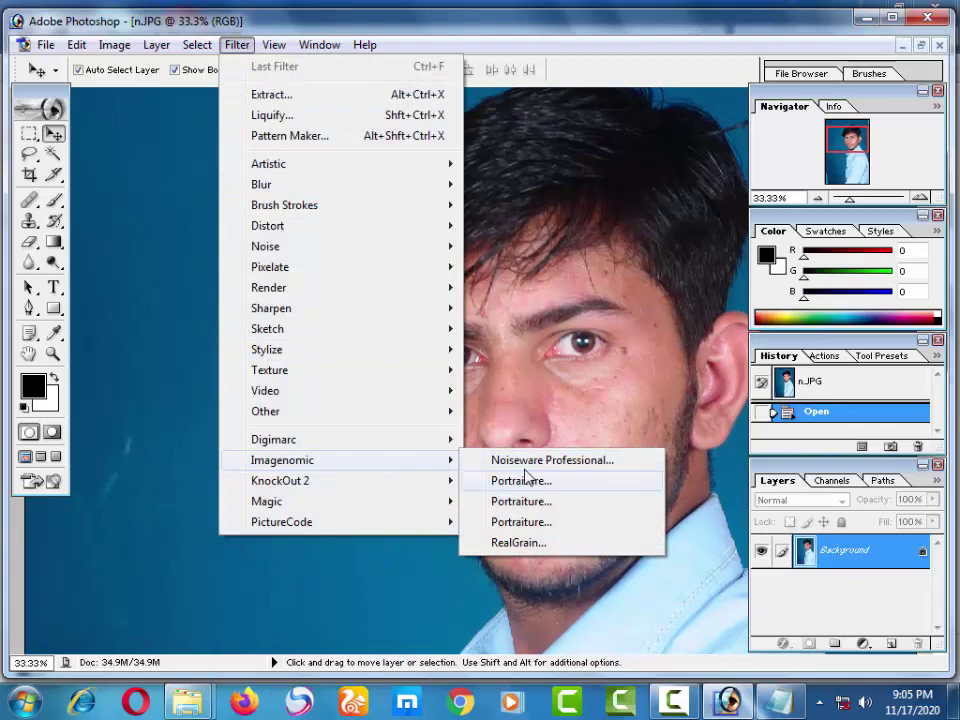
# Step: Open Noiseware Professional's License Key Installation form and copy the registration e-mail from the Key file
pyautogui.click(540, 461)
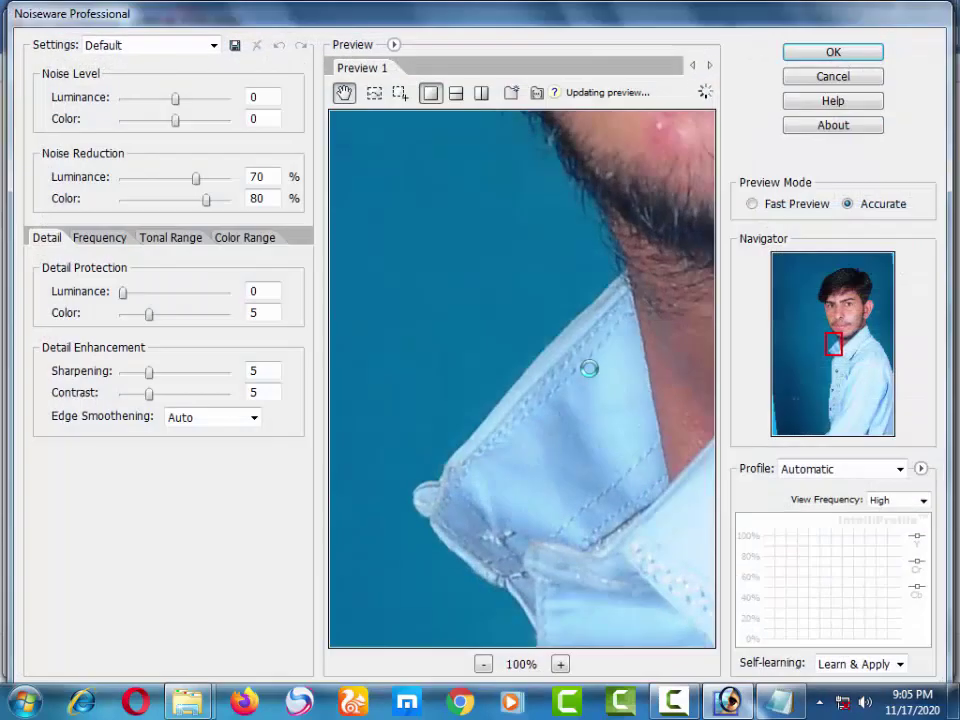
pyautogui.click(540, 382)
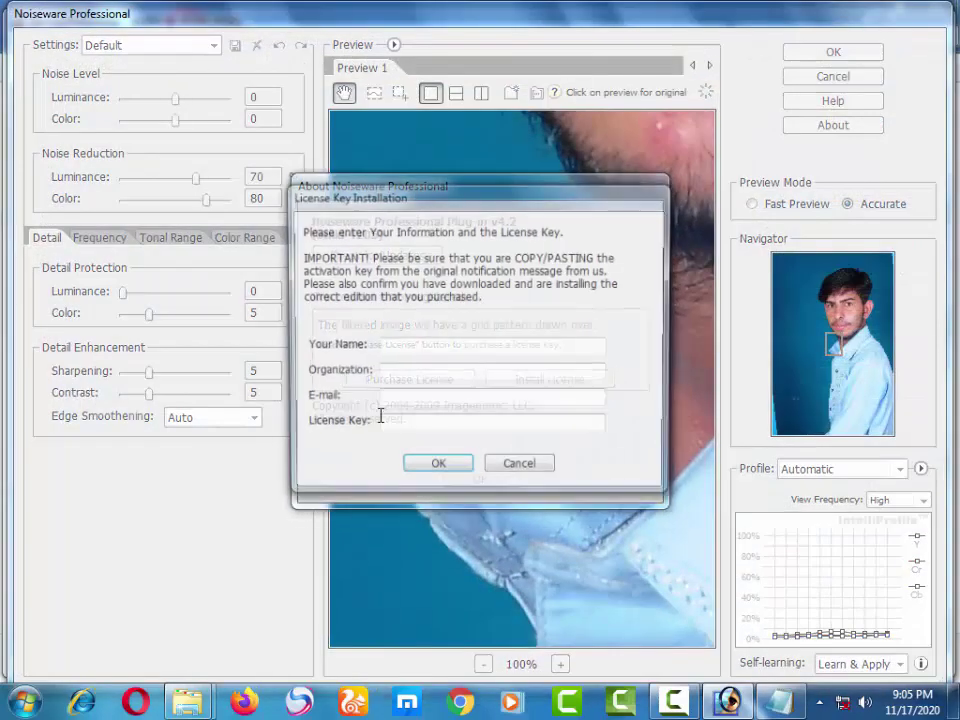
pyautogui.click(797, 707)
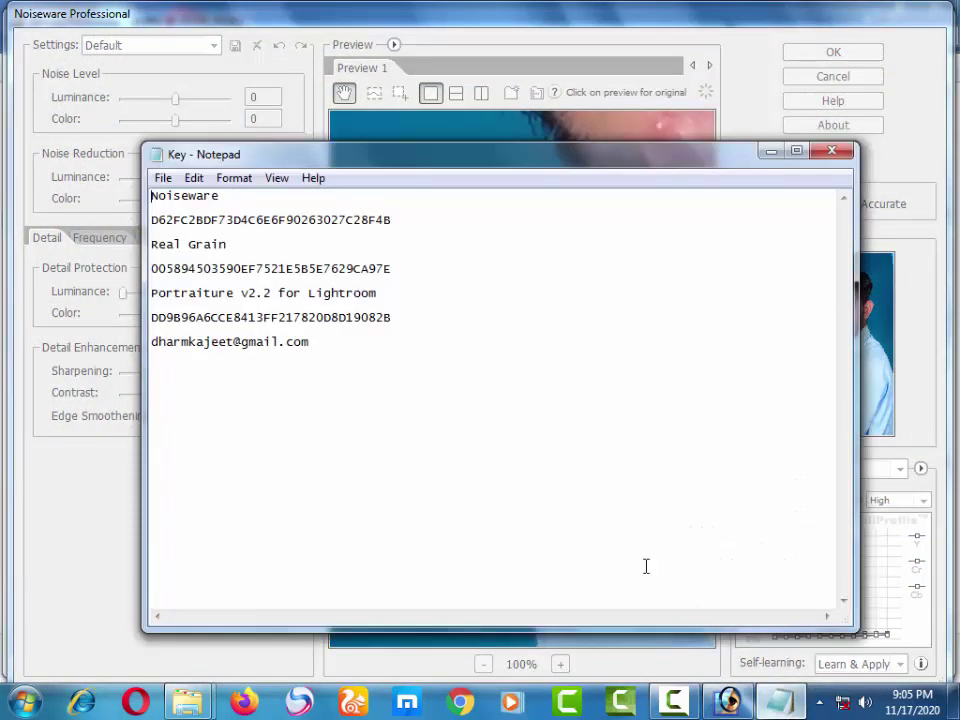
pyautogui.moveTo(313, 342); pyautogui.dragTo(150, 342)
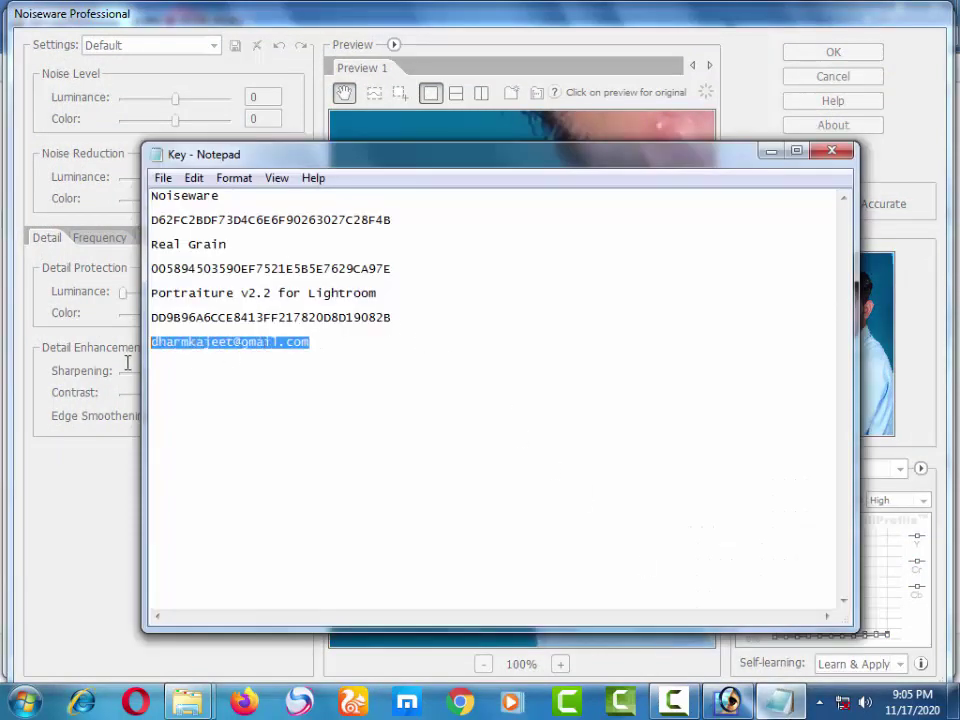
pyautogui.rightClick(183, 345)
pyautogui.click(224, 405)
pyautogui.click(676, 707)
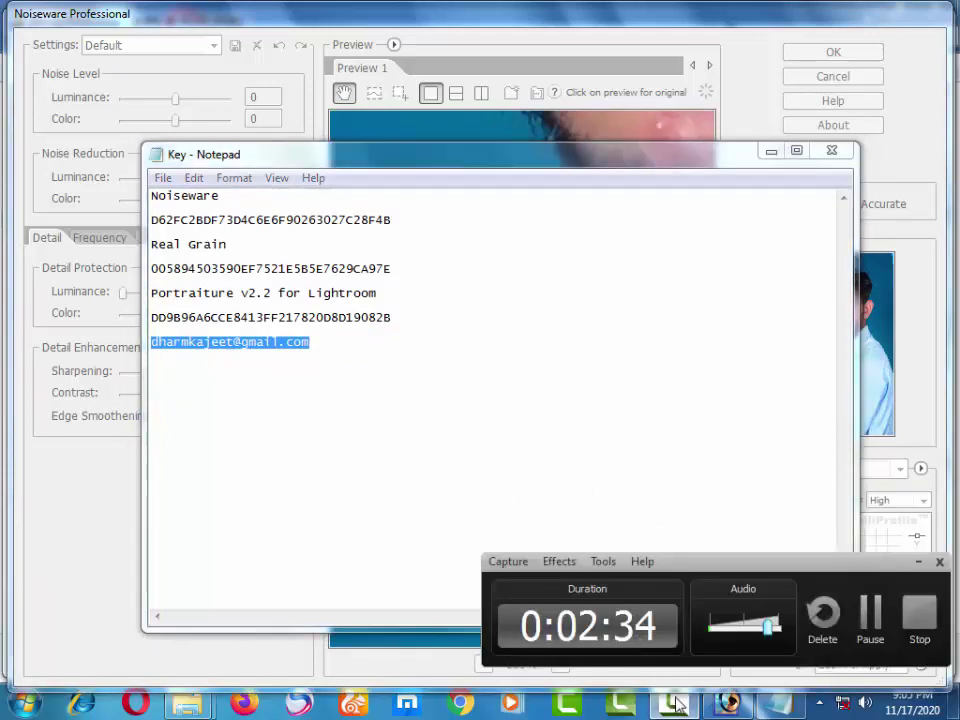
pyautogui.click(916, 563)
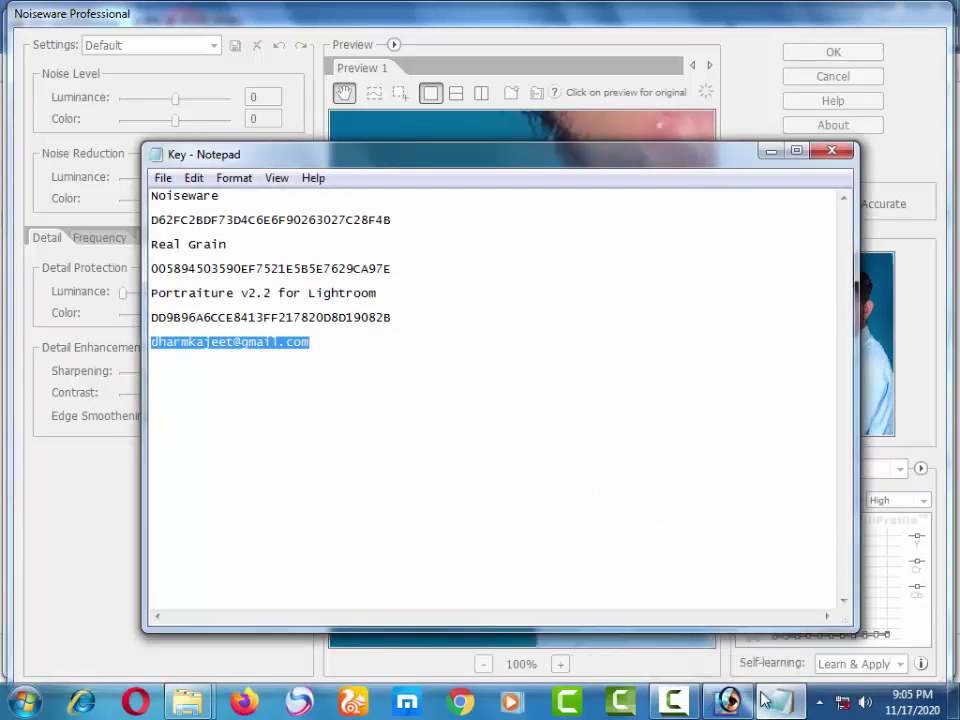
pyautogui.click(726, 703)
# Step: Paste the copied e-mail into License Key, then copy the Noiseware licence key from the keys file
pyautogui.click(390, 424)
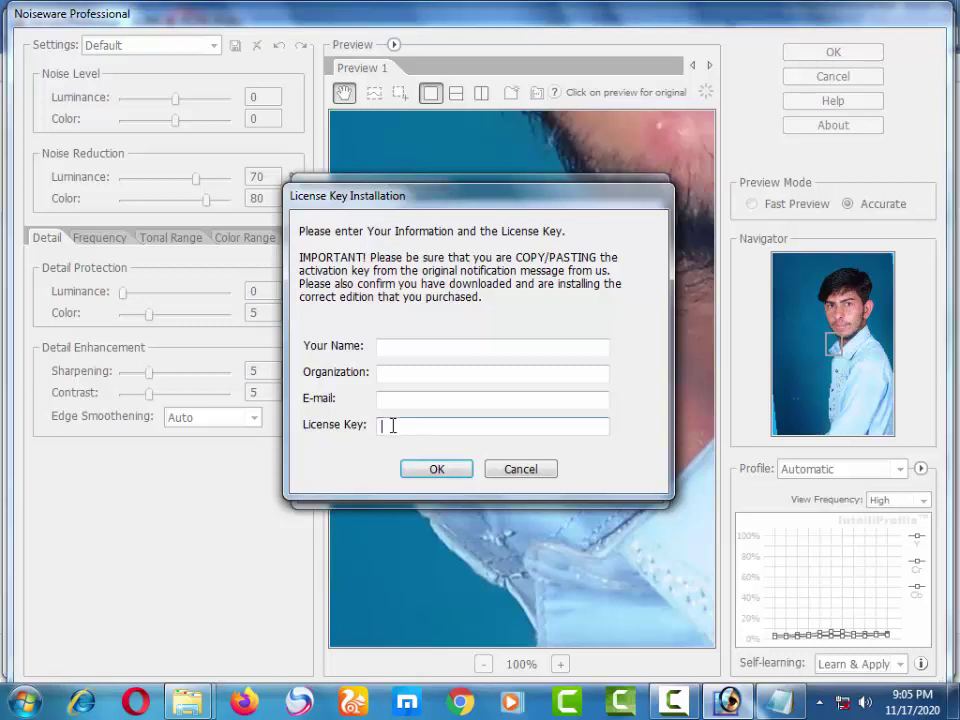
pyautogui.rightClick(390, 424)
pyautogui.click(434, 244)
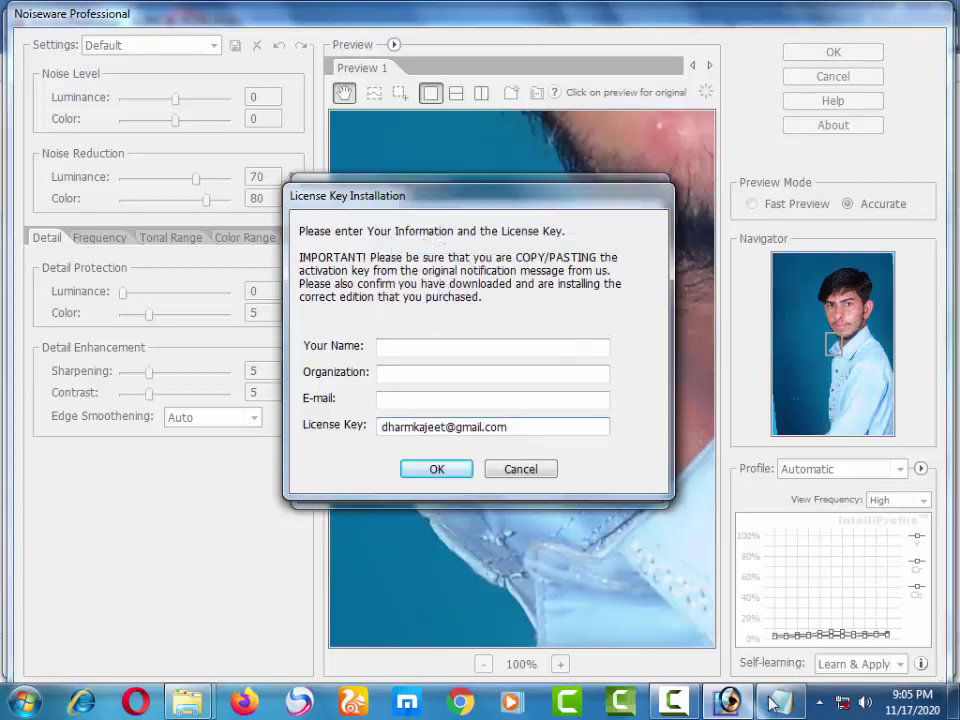
pyautogui.hotkey('alt', 'Tab')
pyautogui.moveTo(393, 222); pyautogui.dragTo(157, 222)
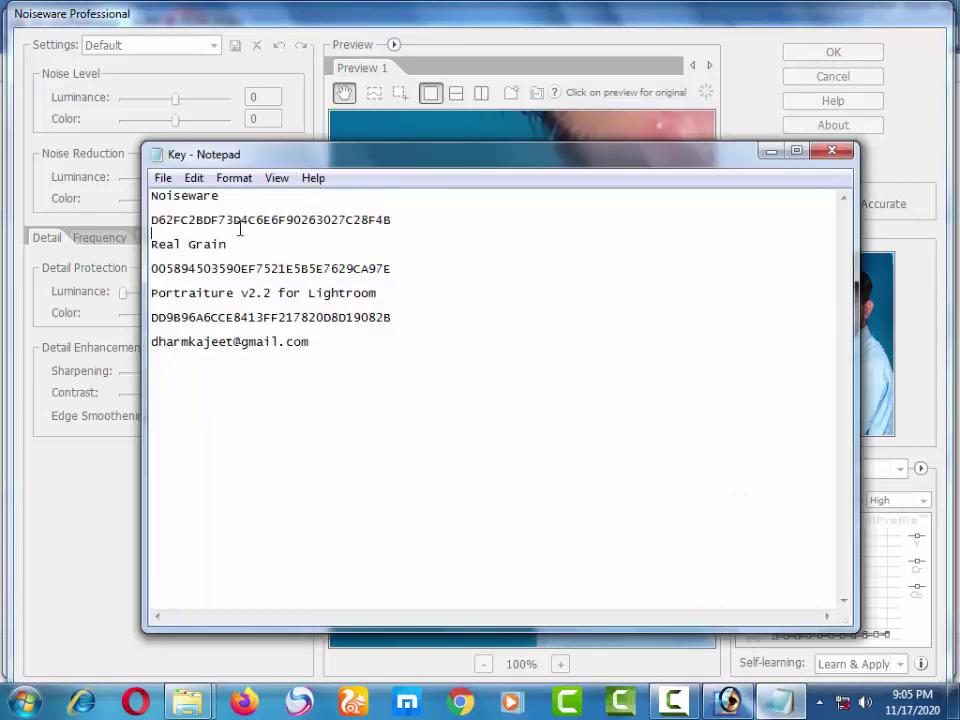
pyautogui.rightClick(182, 221)
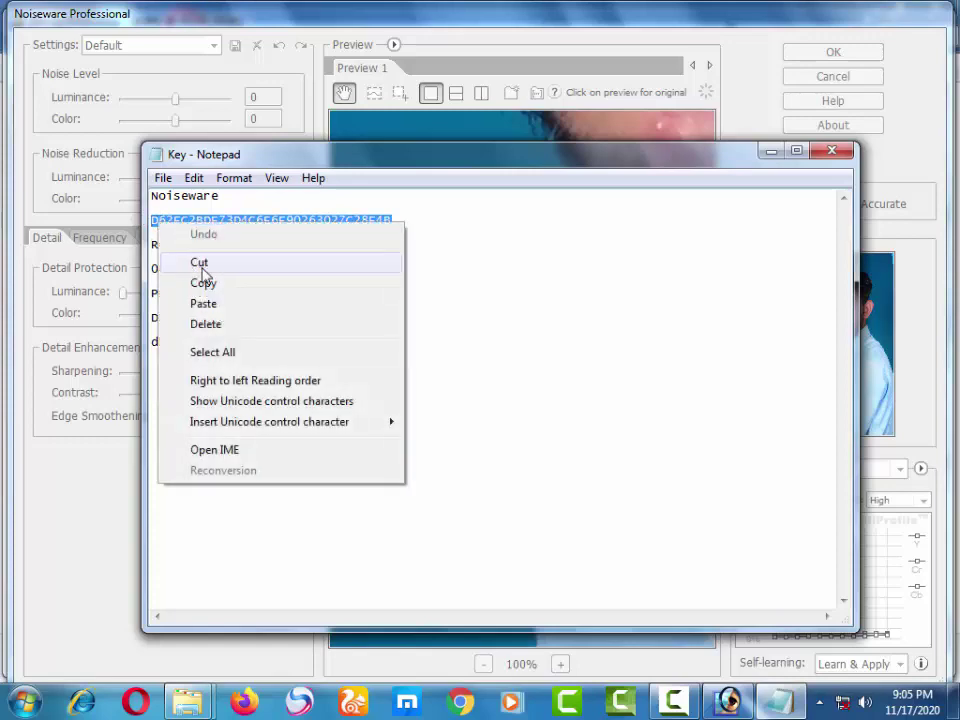
pyautogui.click(203, 281)
# Step: Paste the Noiseware key into the form and move the e-mail from License Key to Organization
pyautogui.click(777, 708)
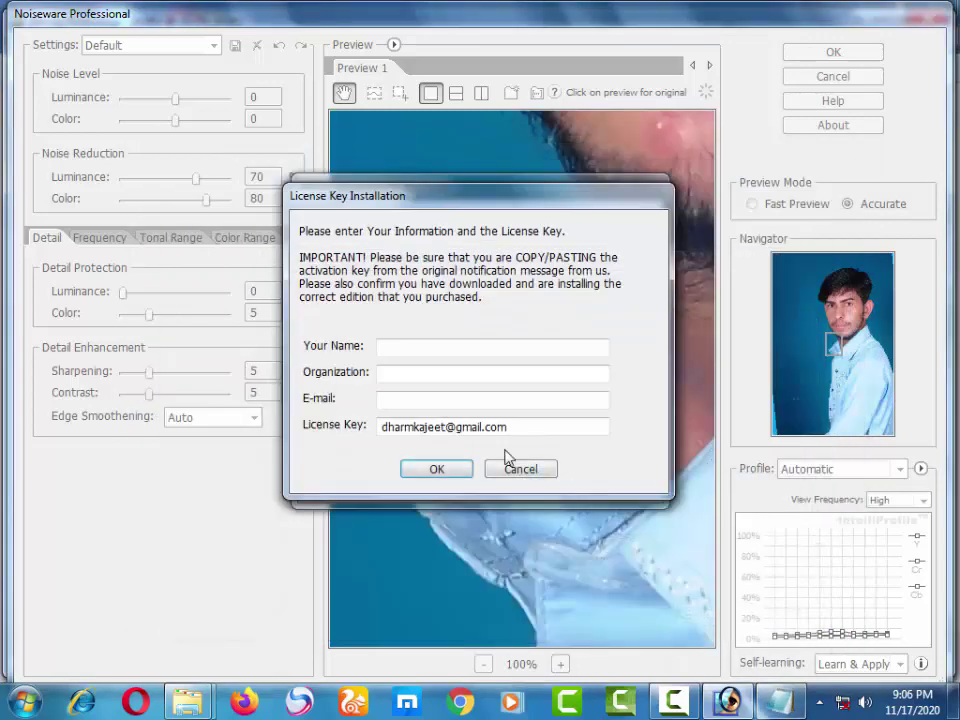
pyautogui.click(410, 400)
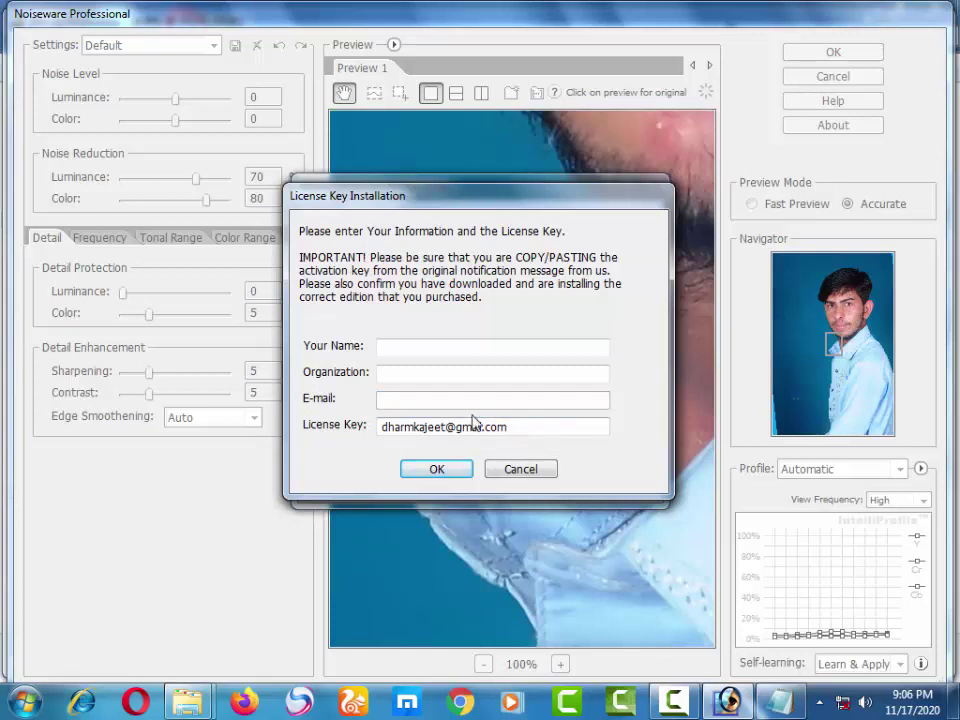
pyautogui.rightClick(433, 404)
pyautogui.click(494, 492)
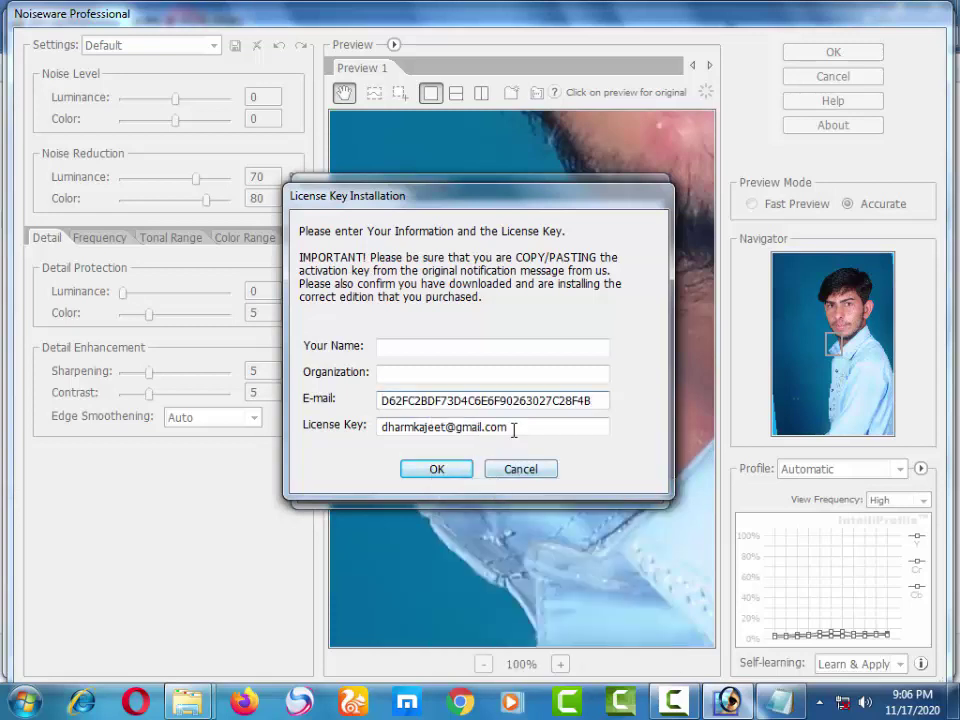
pyautogui.moveTo(514, 428); pyautogui.dragTo(385, 430)
pyautogui.rightClick(403, 424)
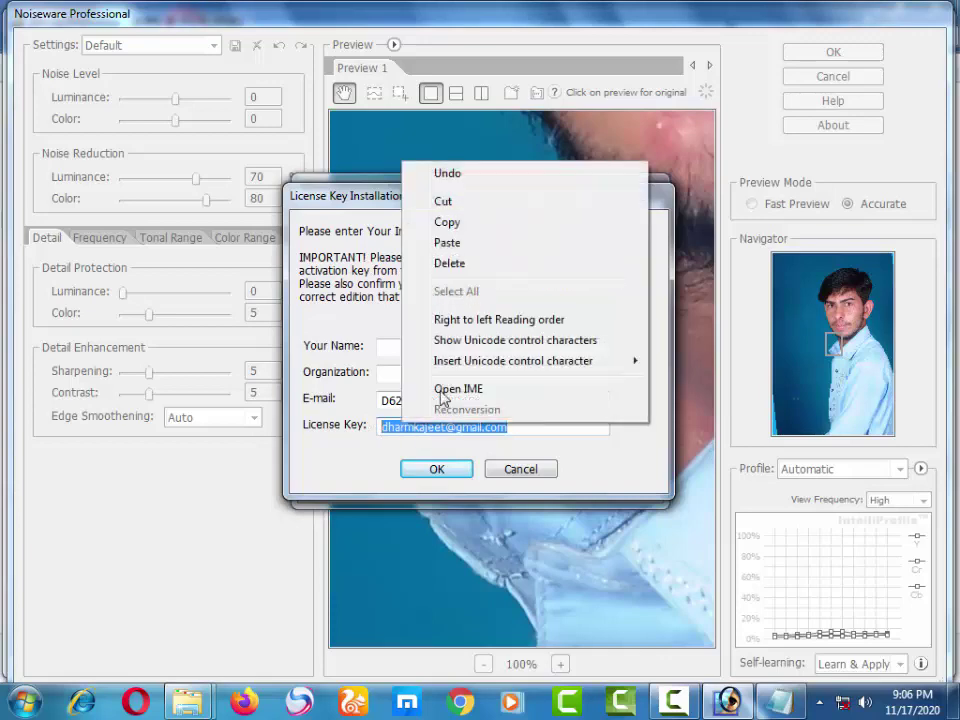
pyautogui.click(443, 200)
pyautogui.rightClick(427, 373)
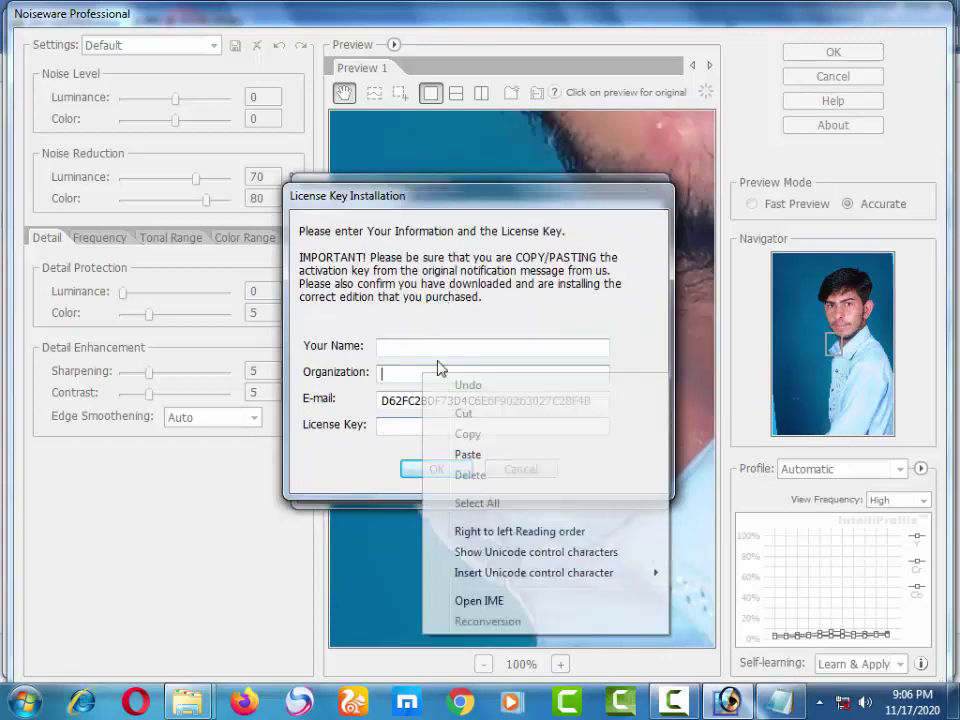
pyautogui.click(495, 455)
# Step: Put the licence key in License Key and the e-mail address in the E-mail field
pyautogui.moveTo(594, 399); pyautogui.dragTo(346, 403)
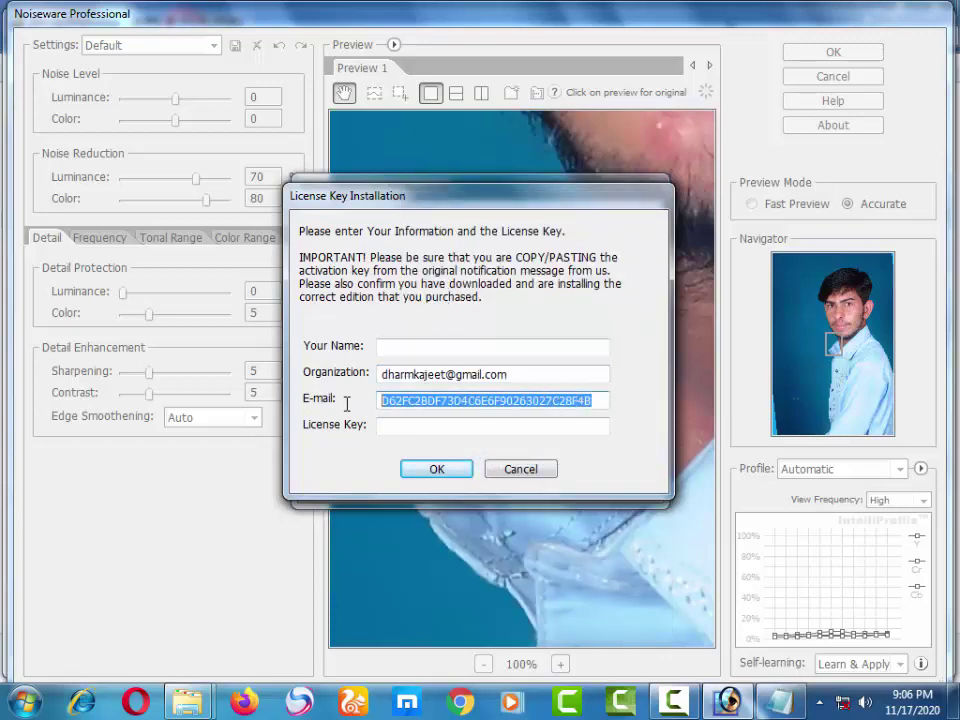
pyautogui.rightClick(424, 399)
pyautogui.click(463, 439)
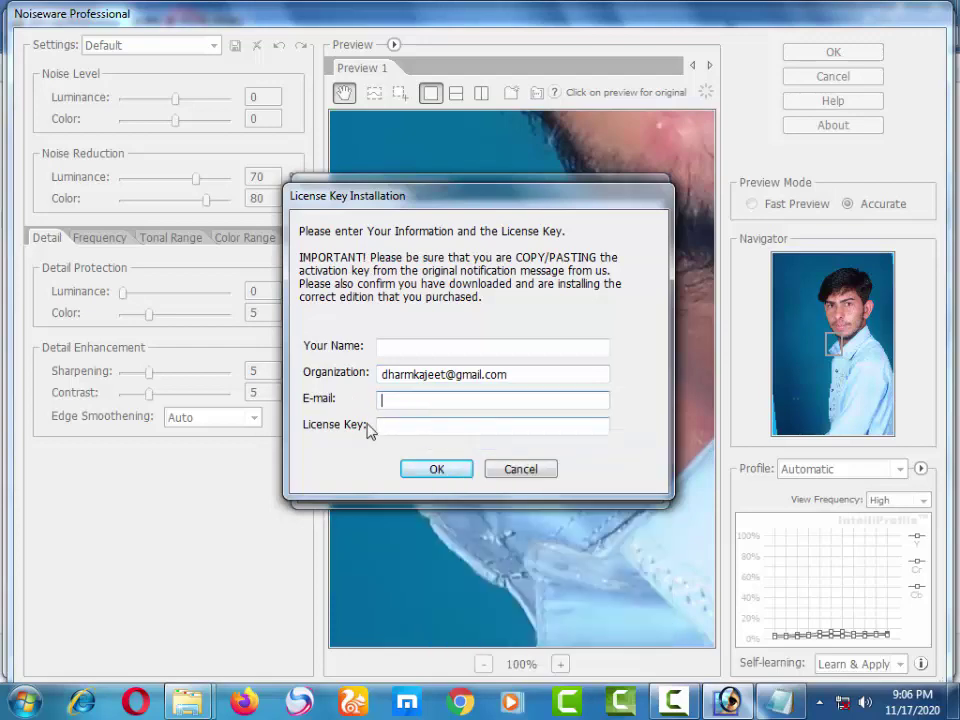
pyautogui.rightClick(393, 432)
pyautogui.click(440, 254)
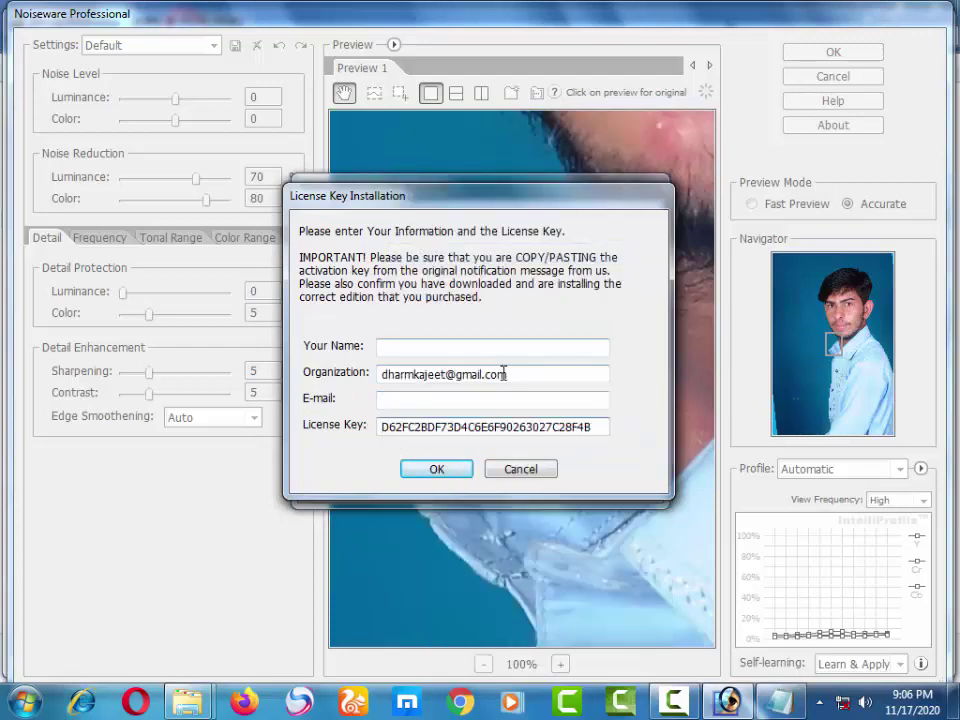
pyautogui.moveTo(505, 374); pyautogui.dragTo(340, 380)
pyautogui.rightClick(397, 372)
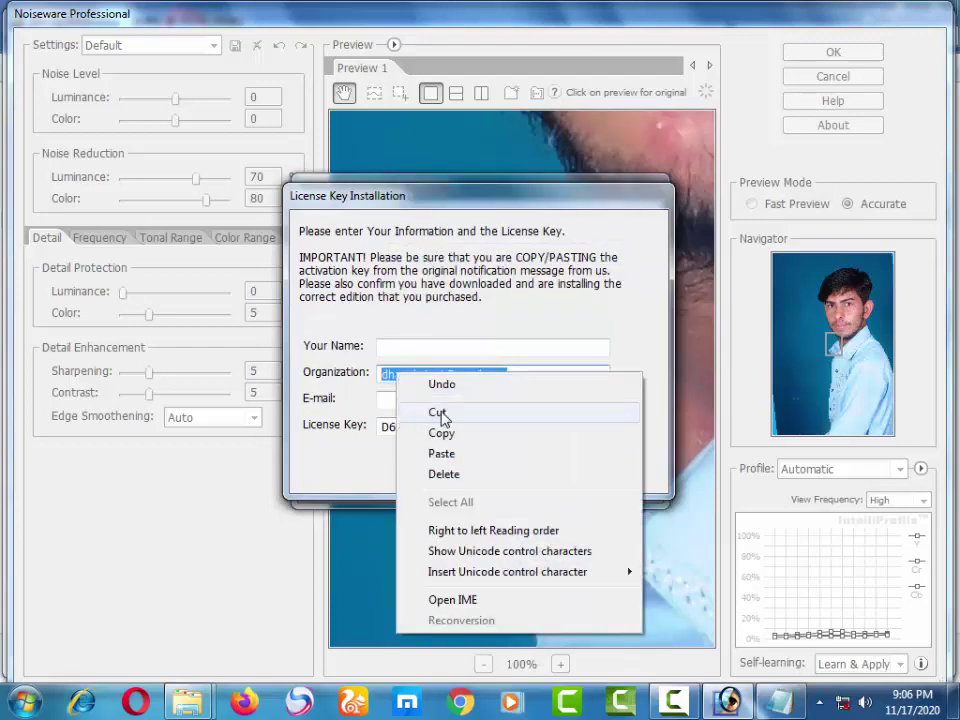
pyautogui.click(441, 413)
pyautogui.rightClick(422, 405)
pyautogui.click(448, 486)
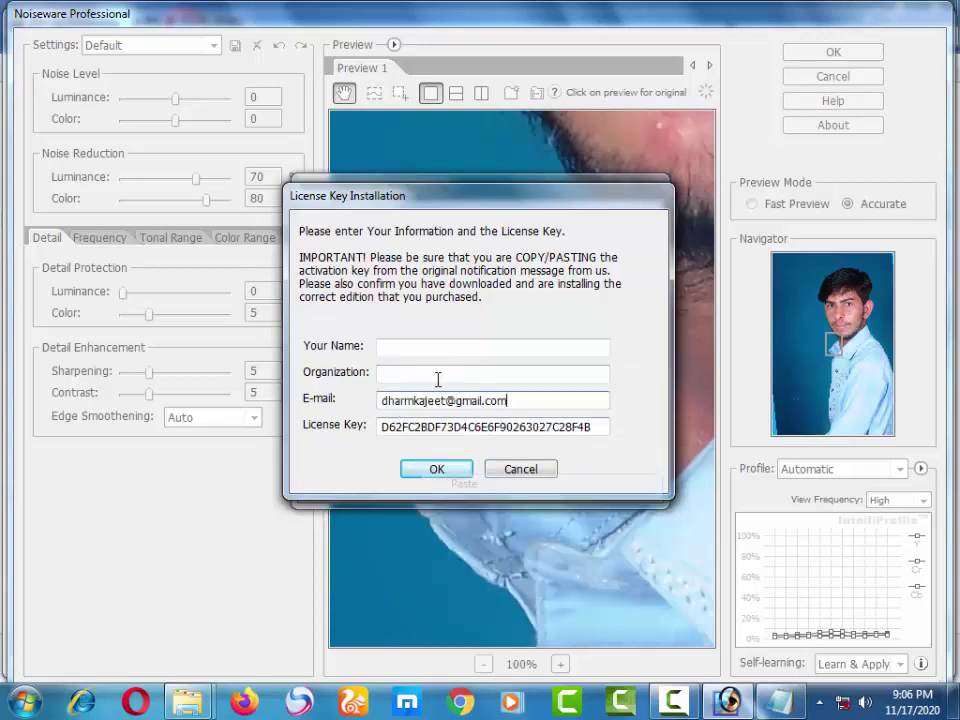
# Step: Enter placeholder organization and name, submit the licence, and apply Noiseware noise reduction to the portrait
pyautogui.click(437, 375)
pyautogui.write('d')
pyautogui.click(426, 348)
pyautogui.write('gd')
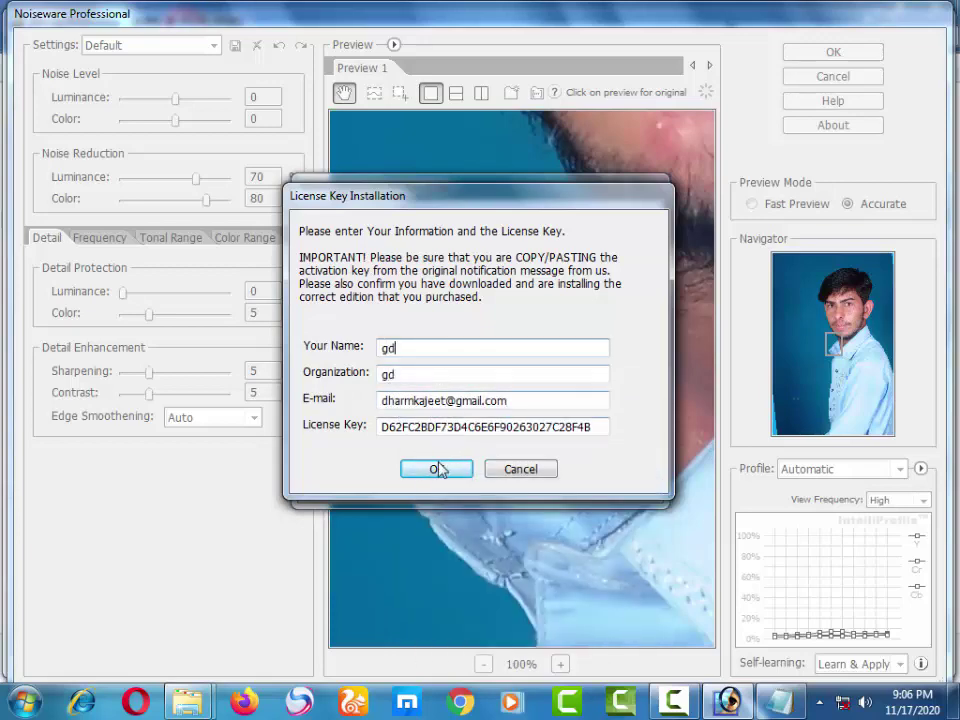
pyautogui.click(437, 469)
pyautogui.click(598, 415)
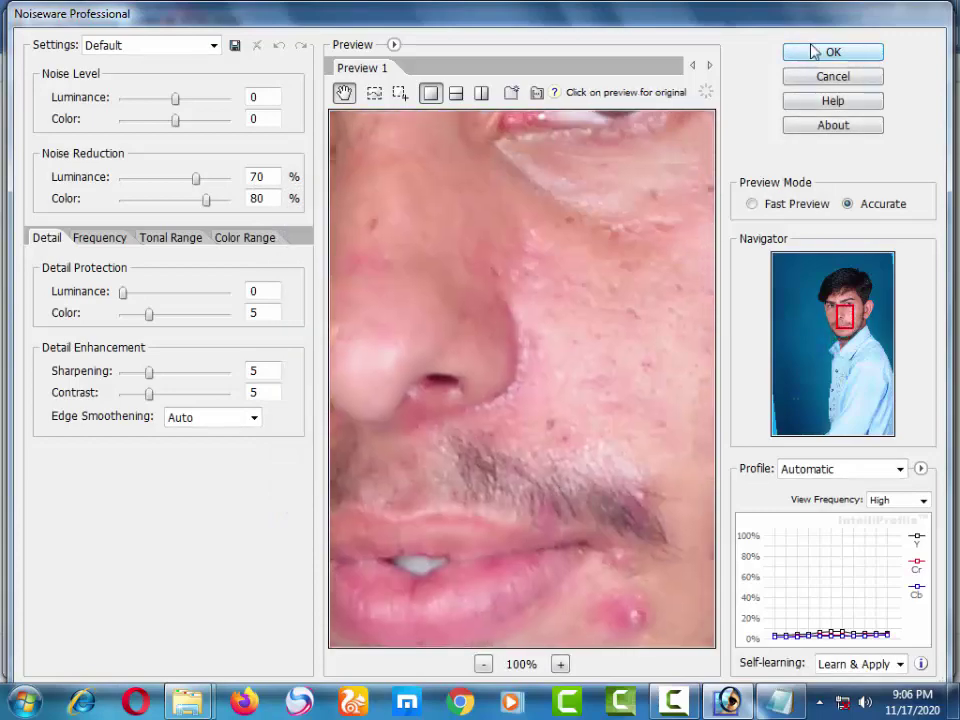
pyautogui.click(805, 78)
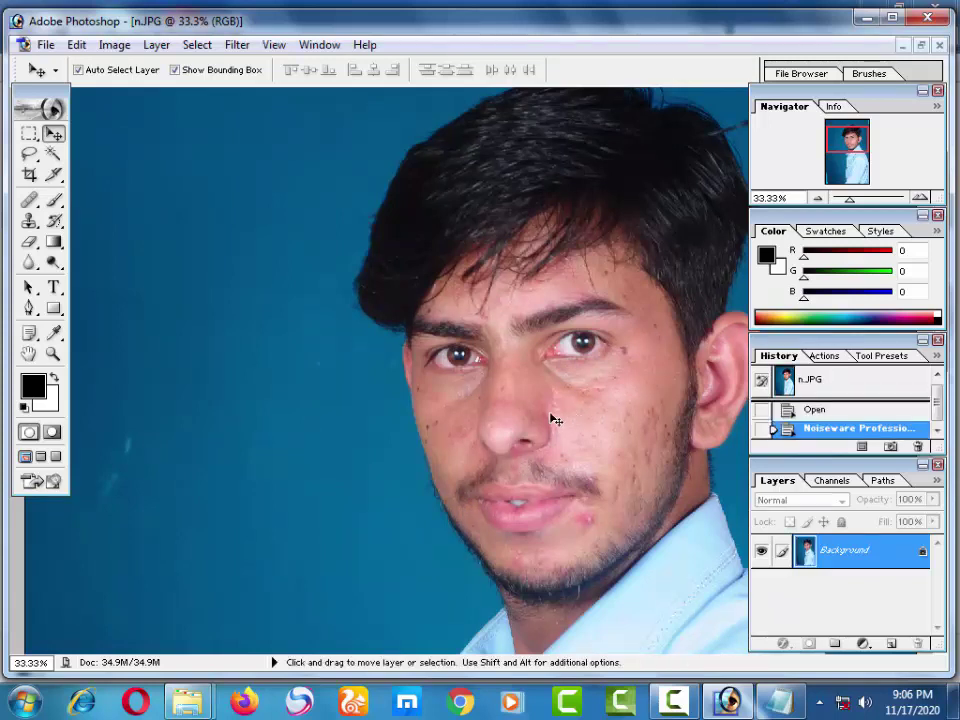
# Step: Launch the Portraiture filter, accept its license agreement on the second try, and begin key registration
pyautogui.click(236, 45)
pyautogui.moveTo(282, 460)
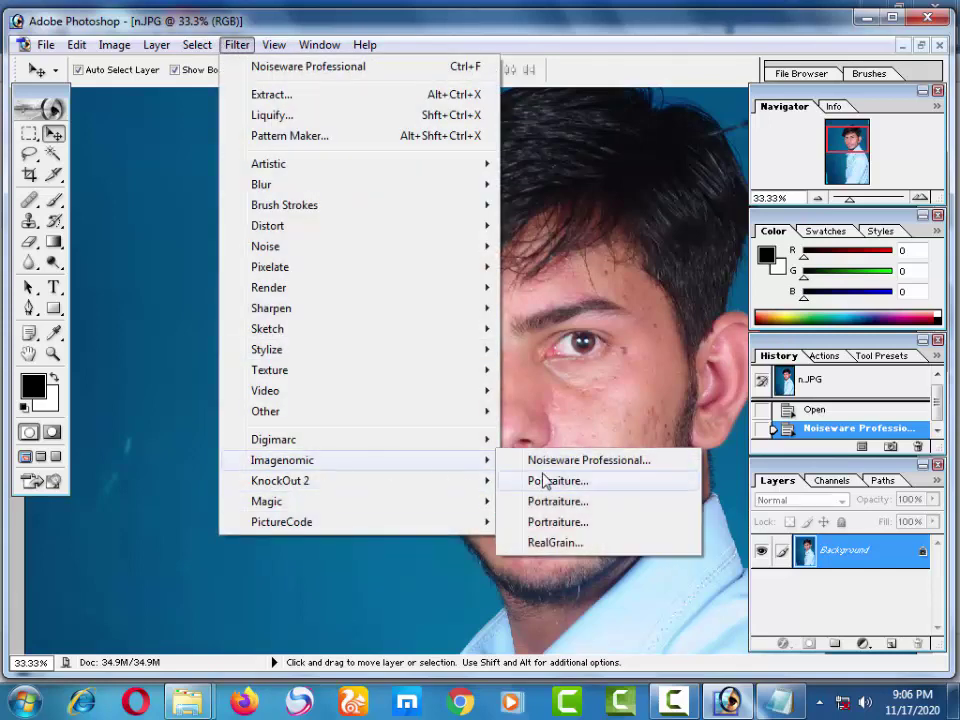
pyautogui.click(550, 481)
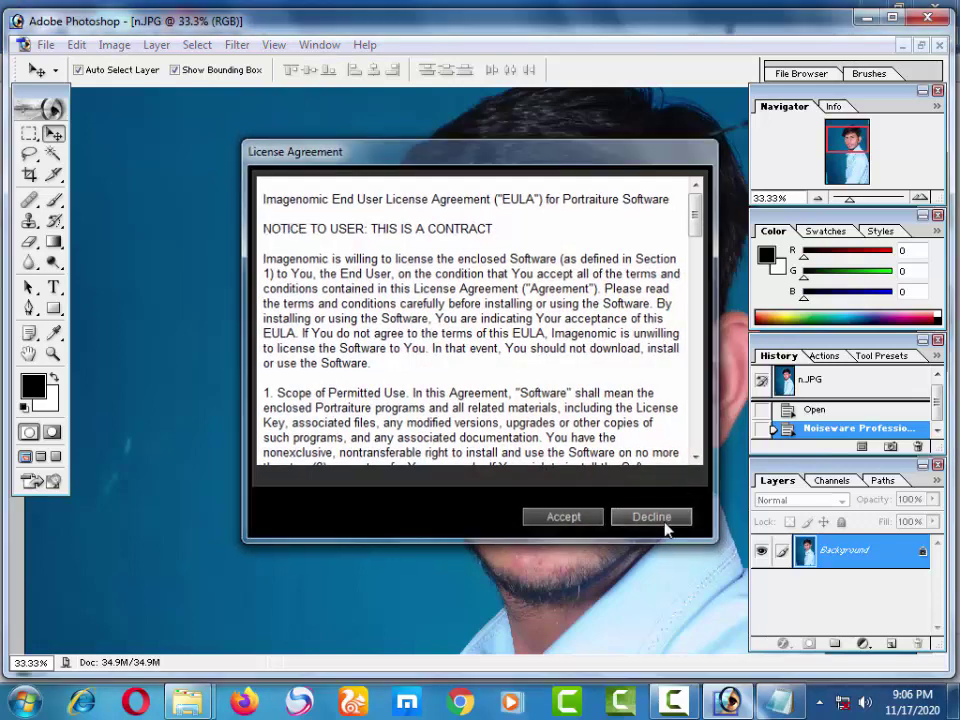
pyautogui.click(664, 521)
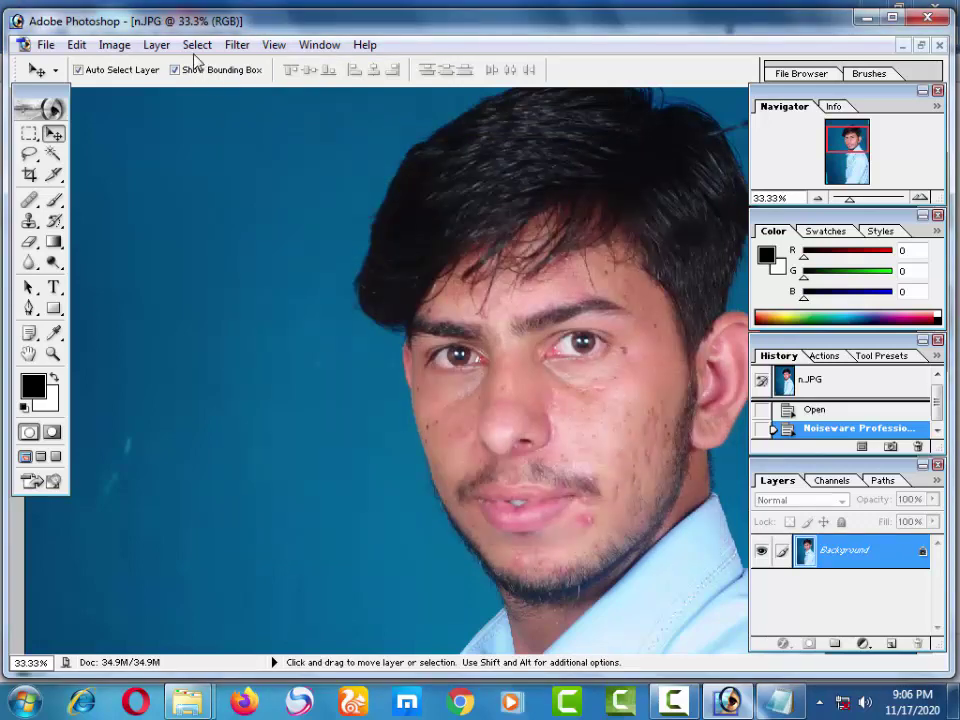
pyautogui.click(236, 45)
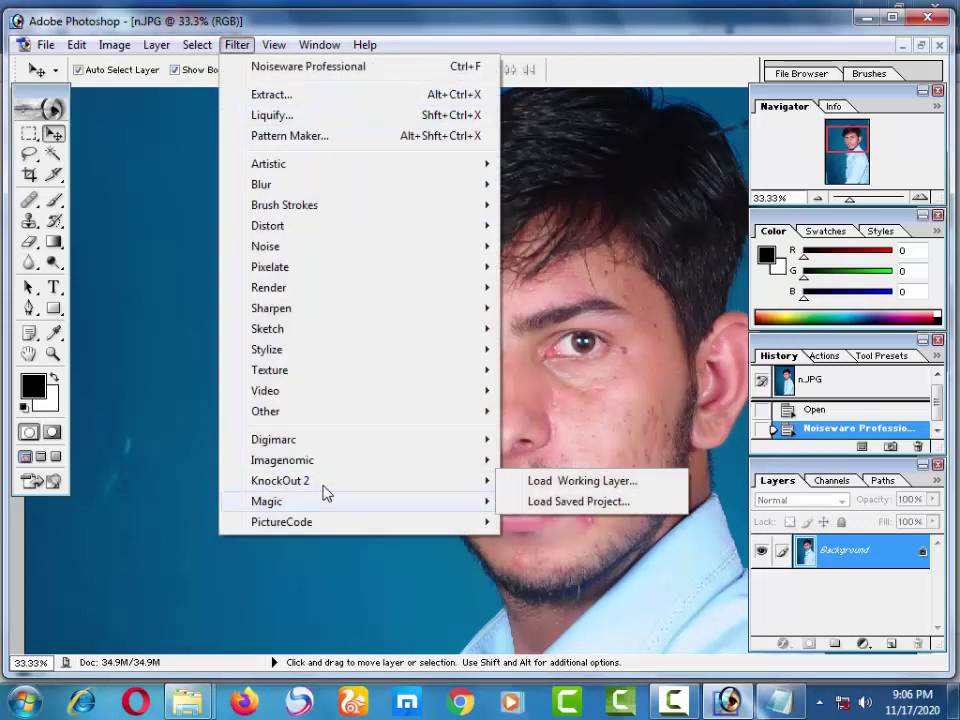
pyautogui.moveTo(282, 460)
pyautogui.click(520, 484)
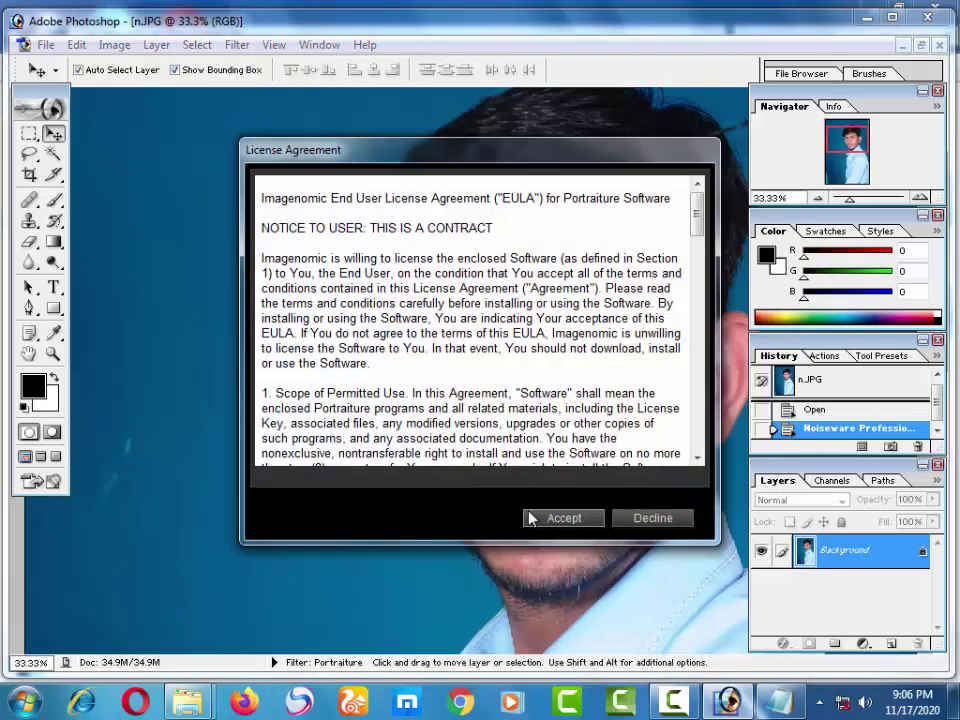
pyautogui.click(533, 516)
pyautogui.click(545, 379)
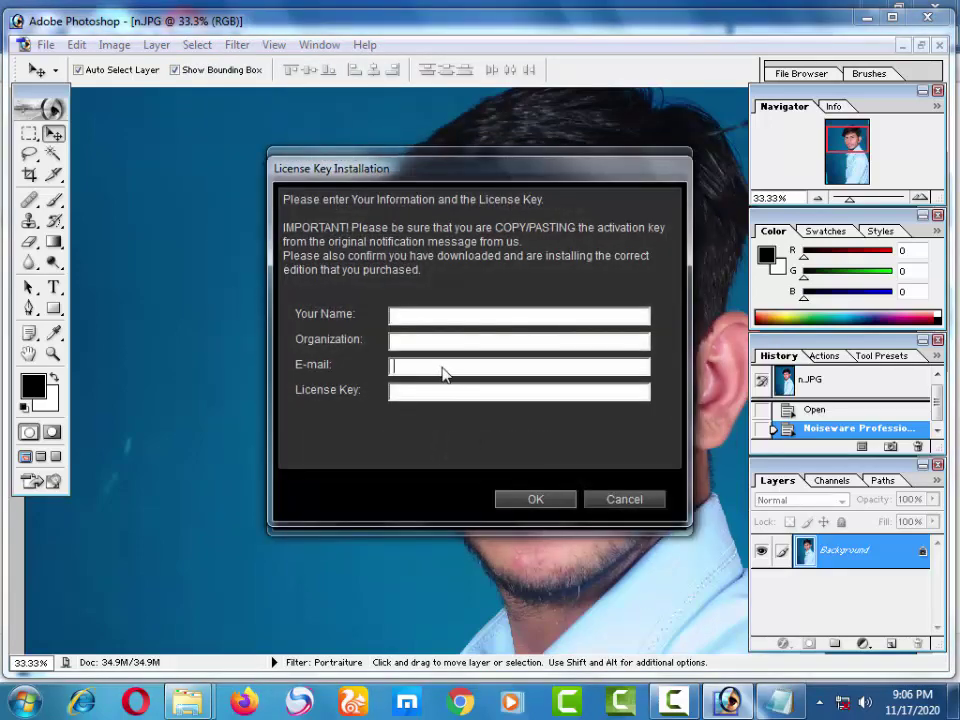
# Step: Paste the registration e-mail and copy the Portraiture license key from the notes file
pyautogui.hotkey('ctrl', 'v')
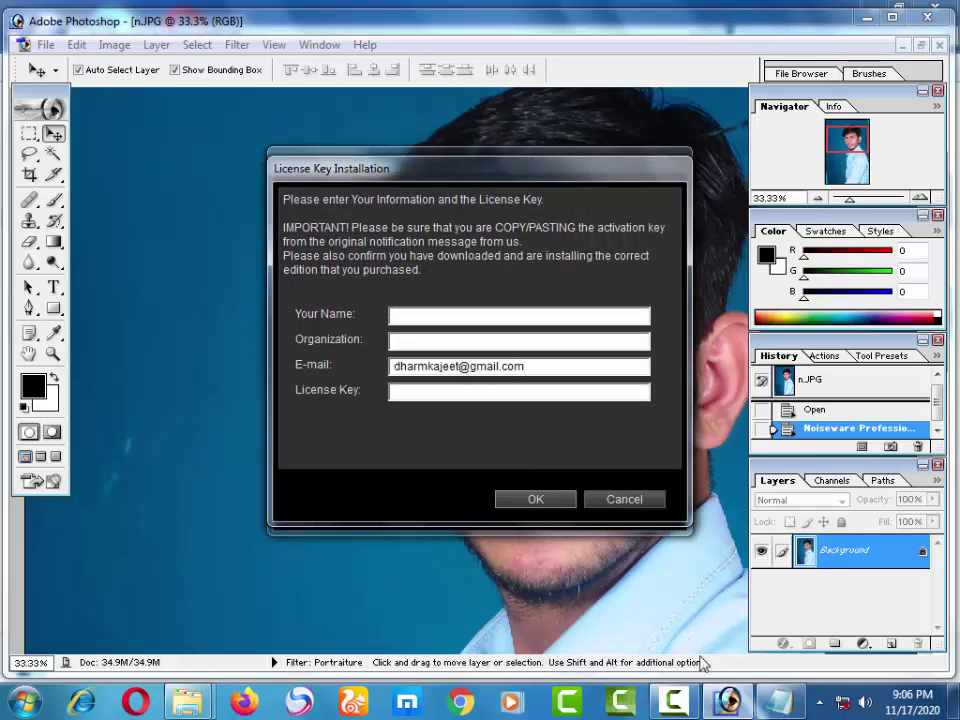
pyautogui.click(775, 700)
pyautogui.click(381, 323)
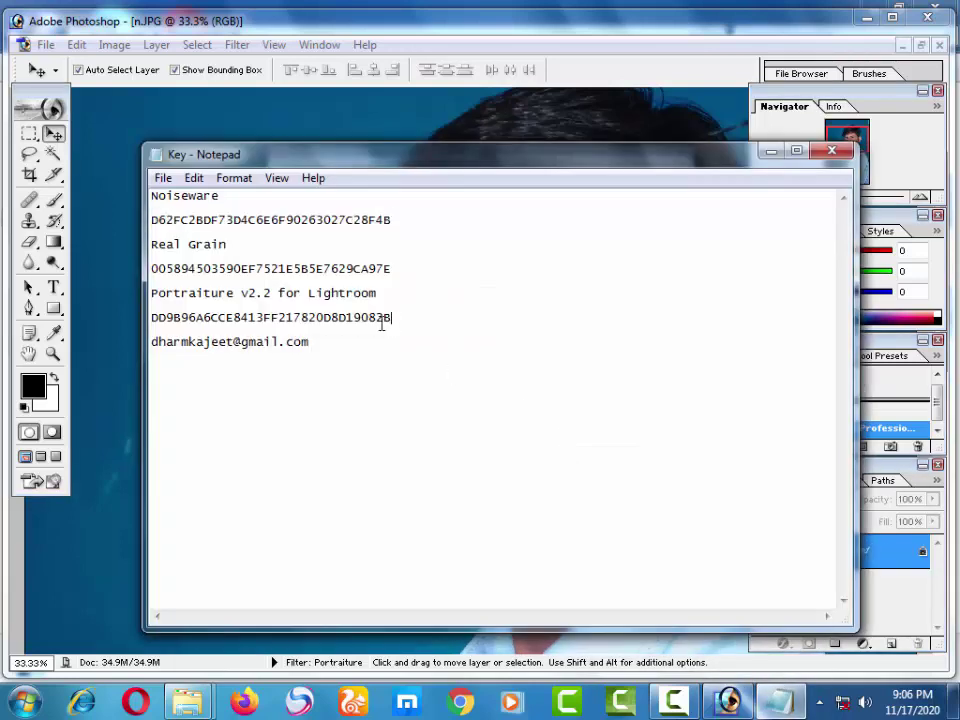
pyautogui.doubleClick(176, 317)
pyautogui.rightClick(197, 317)
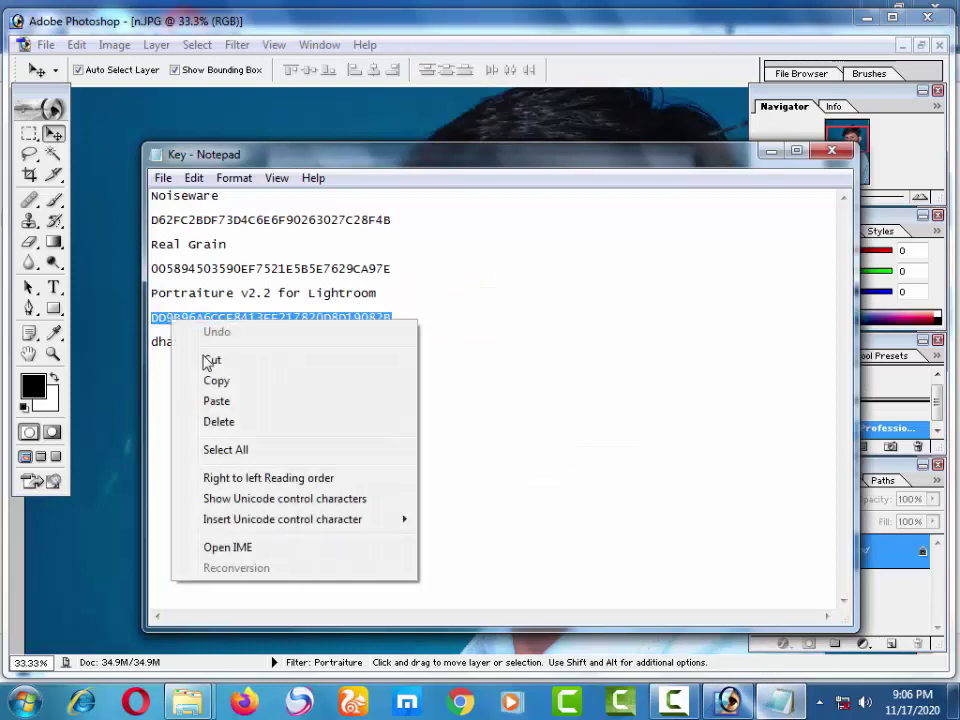
pyautogui.click(216, 380)
# Step: Paste the Portraiture key, enter organization 'sfd', submit, and acknowledge the successful installation
pyautogui.click(727, 699)
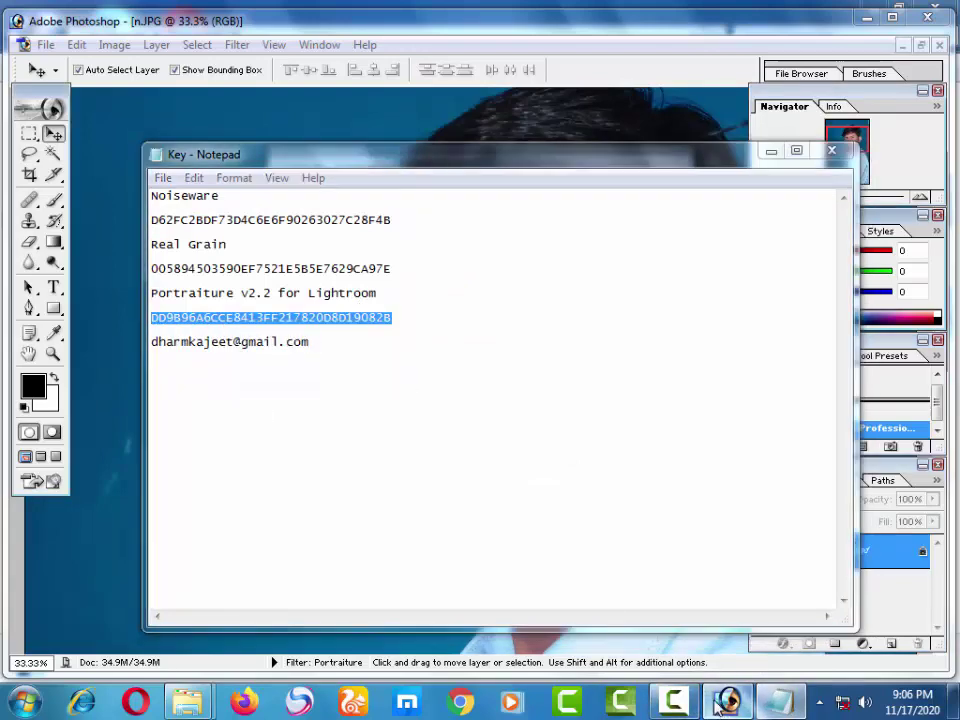
pyautogui.rightClick(398, 398)
pyautogui.click(445, 477)
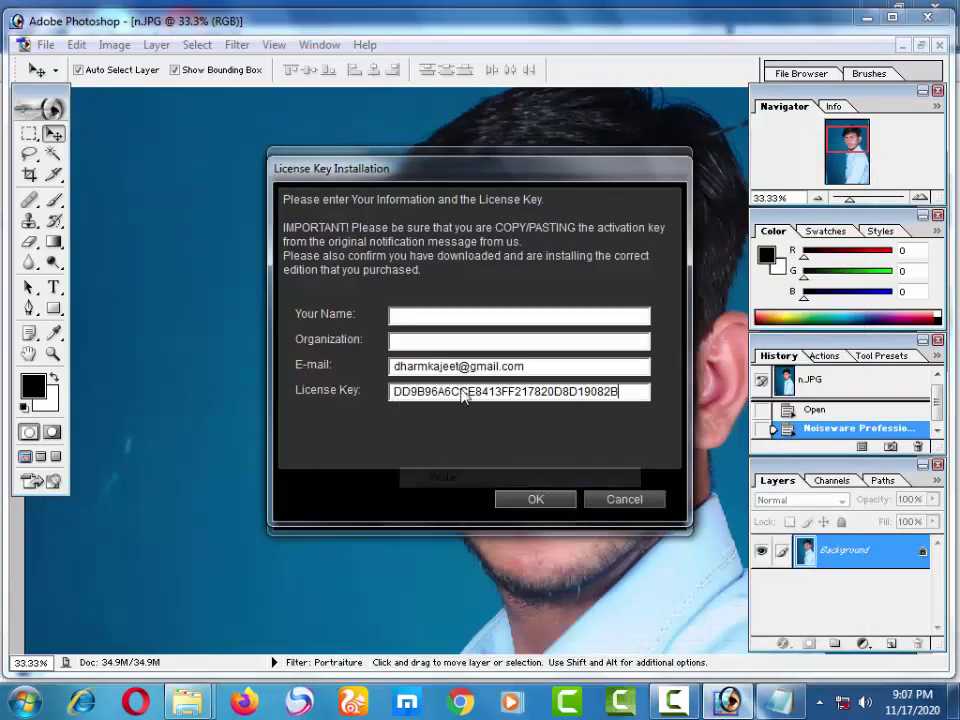
pyautogui.click(458, 345)
pyautogui.write('sf')
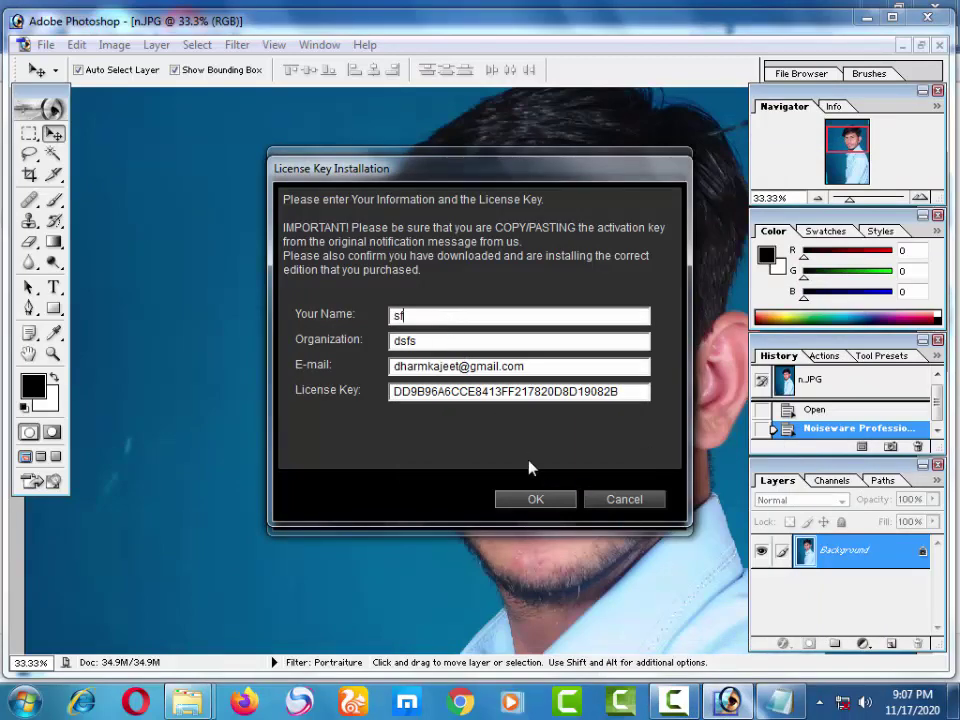
pyautogui.write('d')
pyautogui.click(534, 499)
pyautogui.click(573, 424)
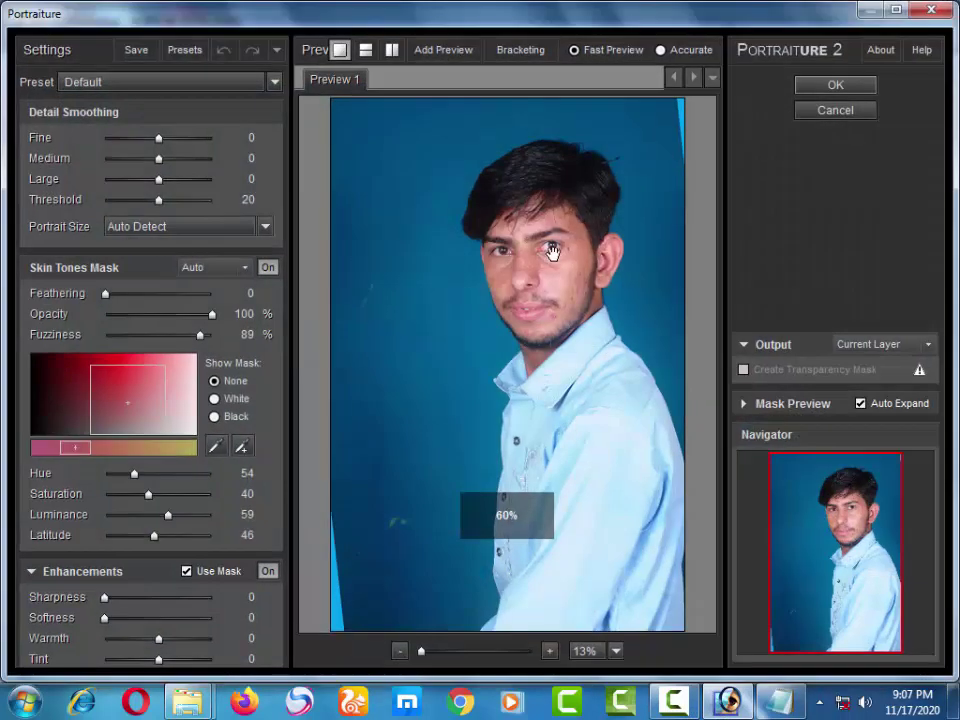
# Step: Apply Portraiture with the skin-tone mask shifted to more saturated tones, then apply it again with defaults
pyautogui.moveTo(122, 372); pyautogui.dragTo(129, 380)
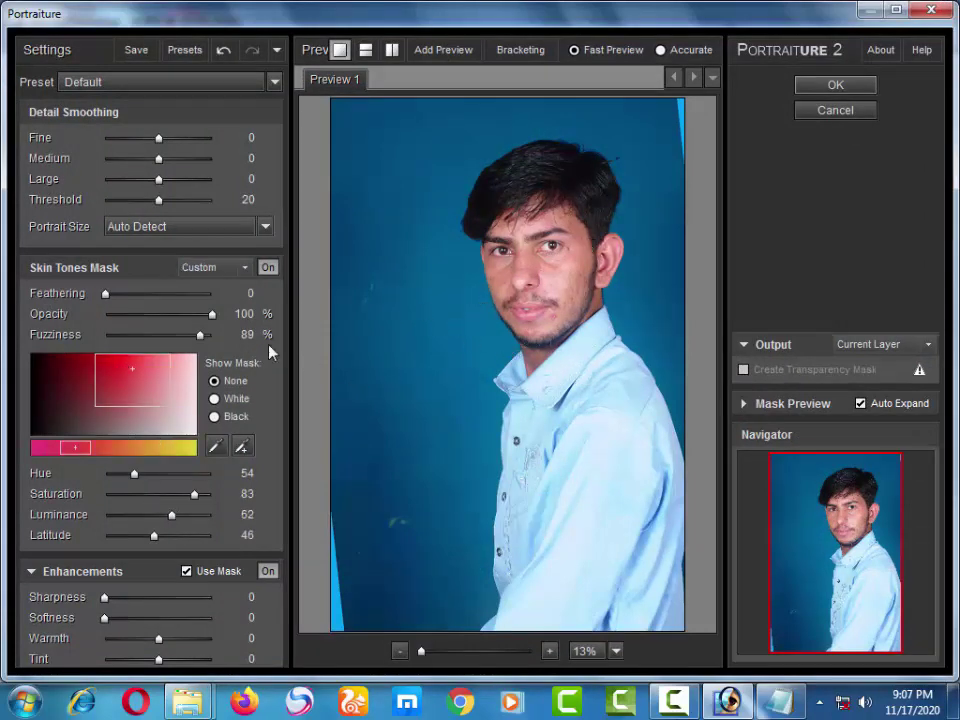
pyautogui.click(853, 88)
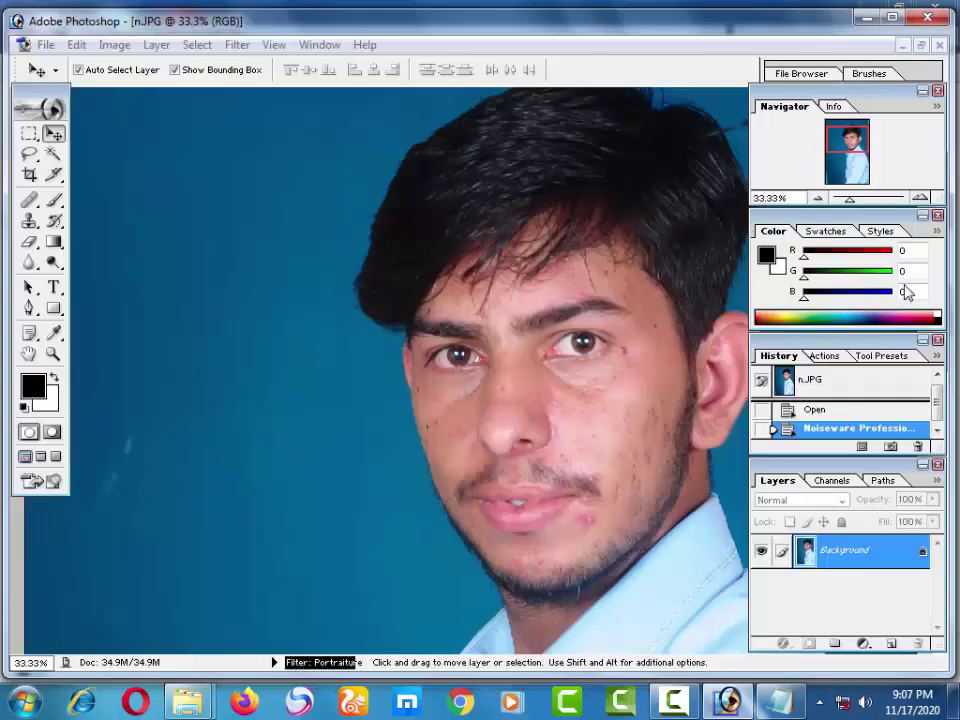
pyautogui.click(237, 44)
pyautogui.moveTo(282, 460)
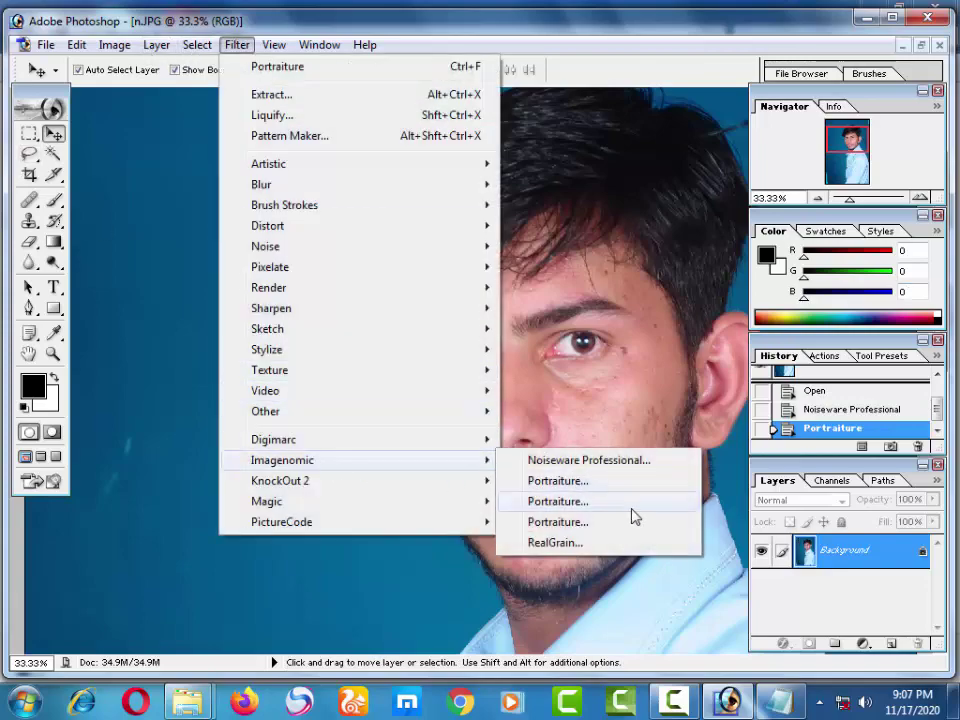
pyautogui.click(617, 522)
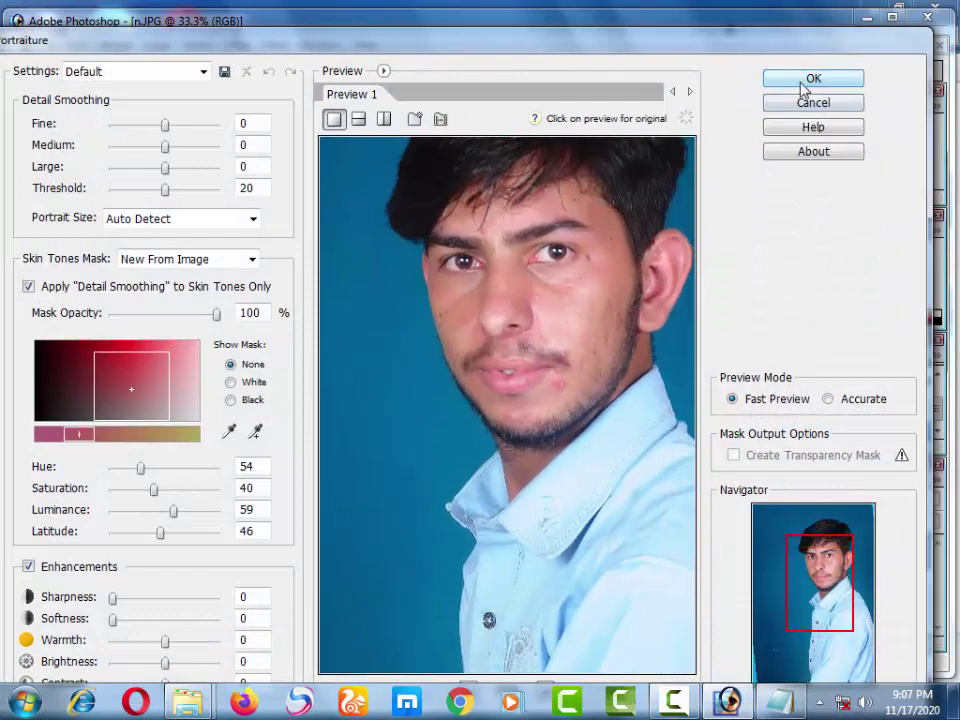
pyautogui.click(812, 79)
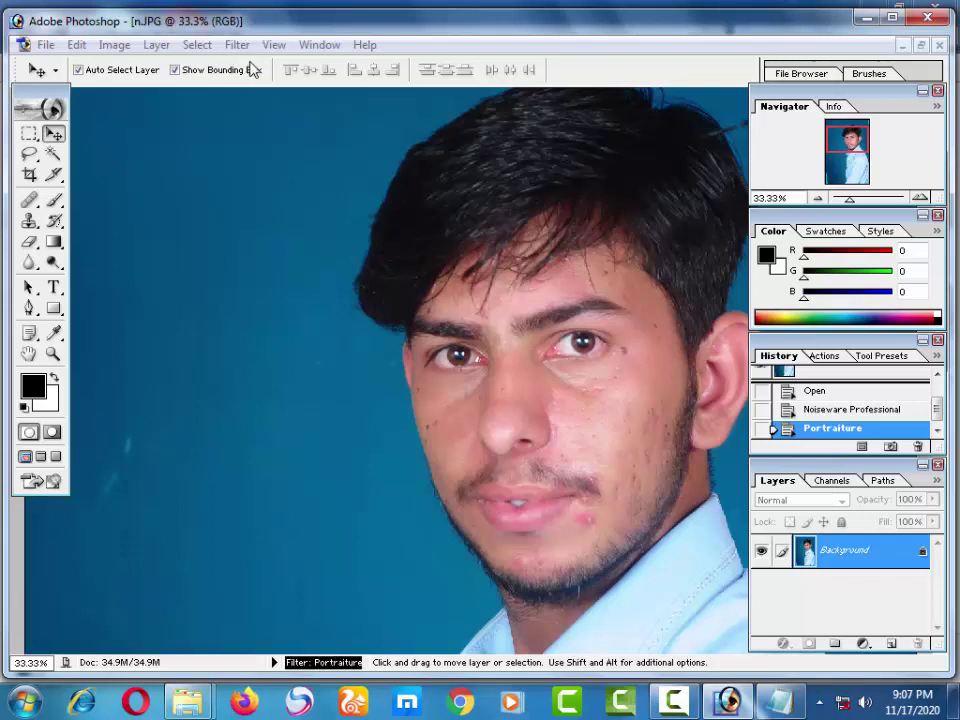
# Step: Launch the RealGrain filter, begin registration, and copy the Real Grain license key from the notes
pyautogui.click(237, 45)
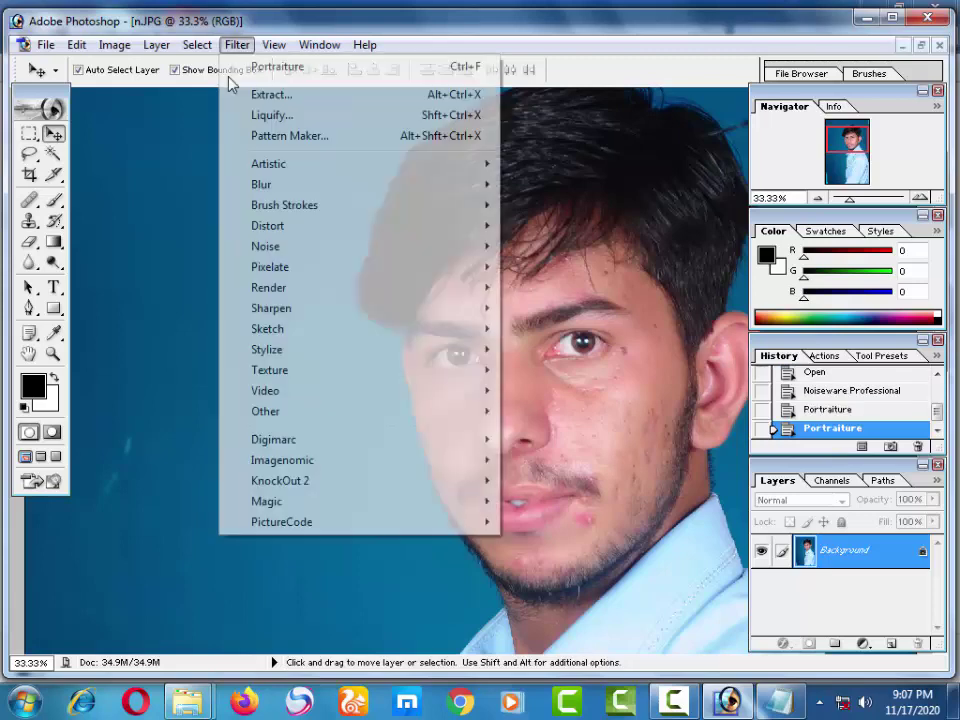
pyautogui.moveTo(282, 460)
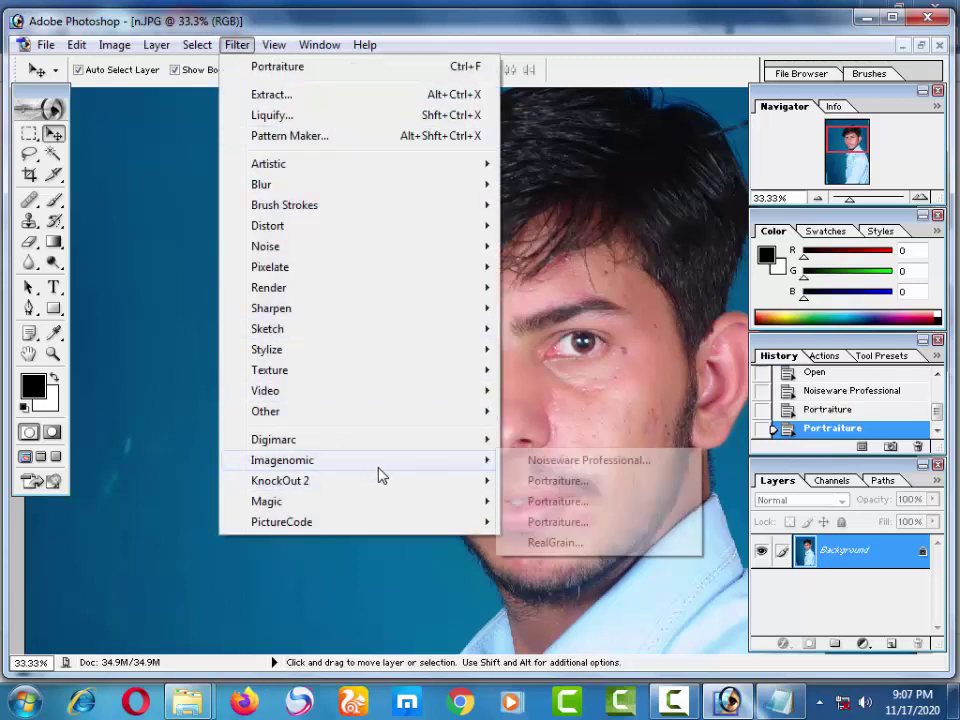
pyautogui.click(575, 542)
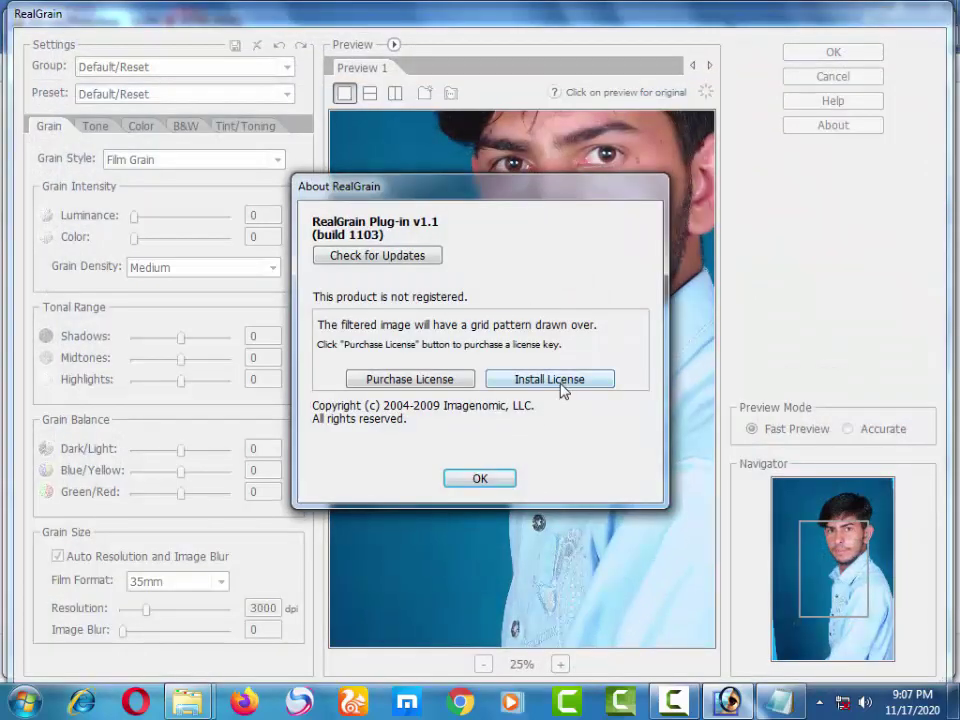
pyautogui.click(560, 380)
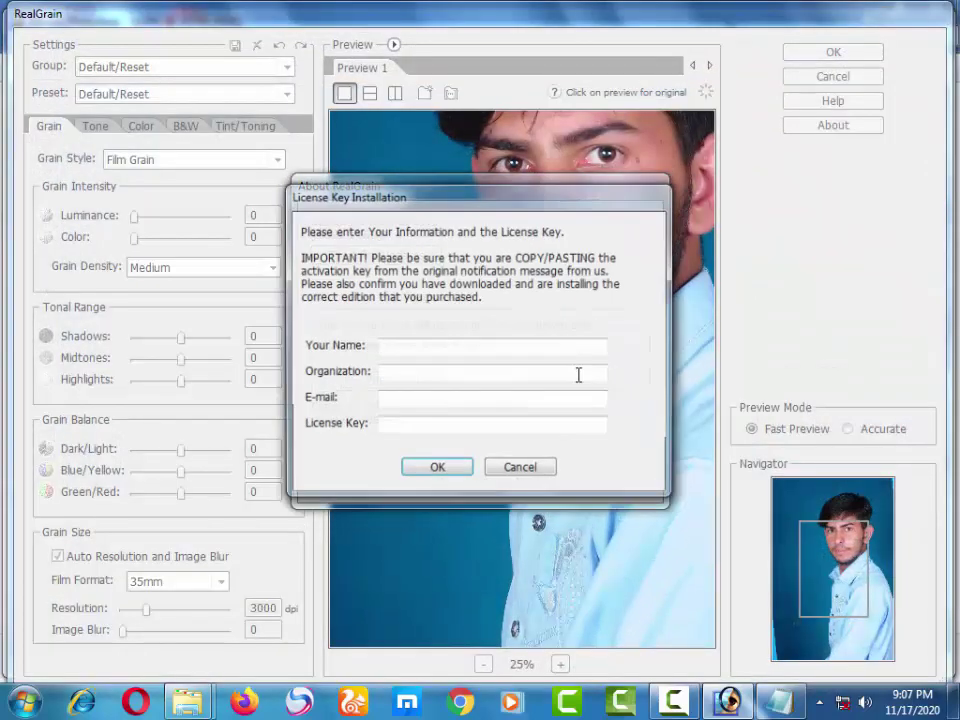
pyautogui.click(779, 703)
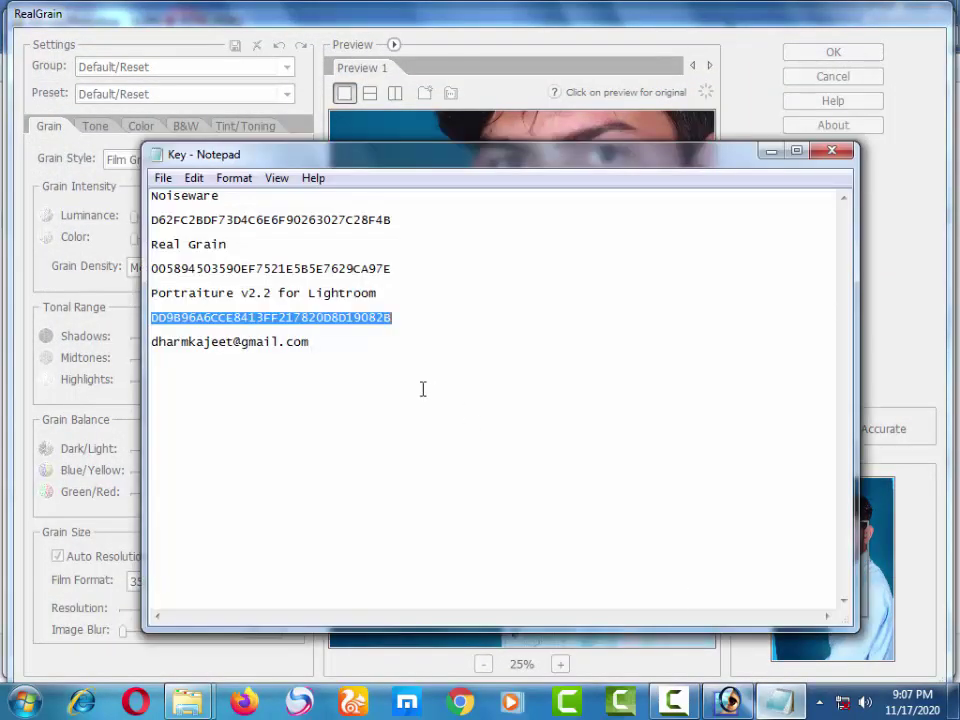
pyautogui.click(392, 268)
pyautogui.moveTo(392, 268); pyautogui.dragTo(148, 270)
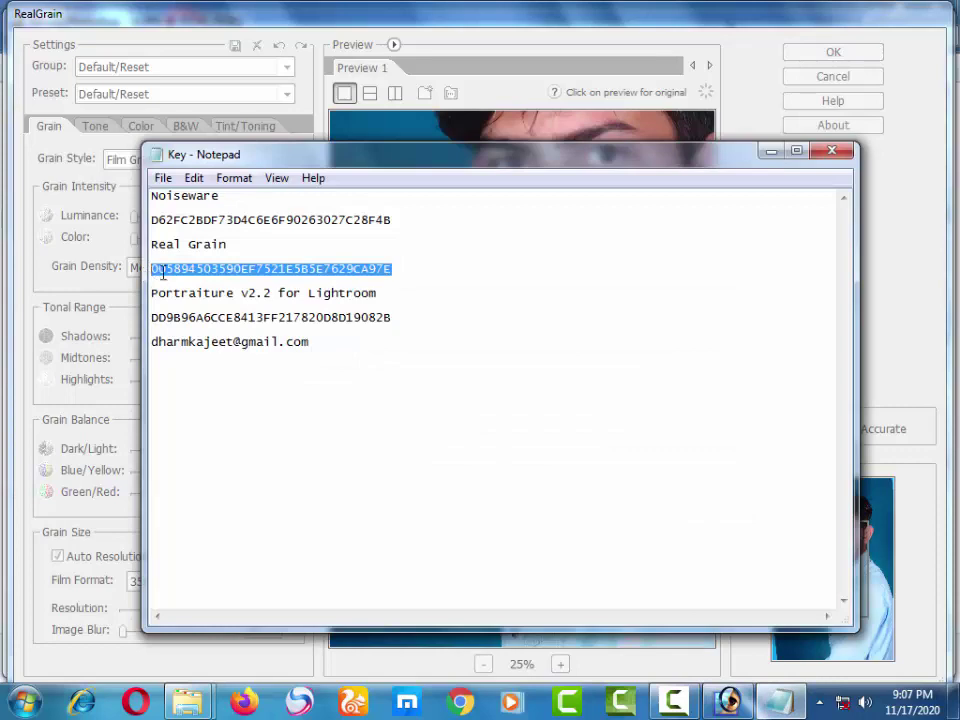
pyautogui.rightClick(180, 269)
pyautogui.click(207, 334)
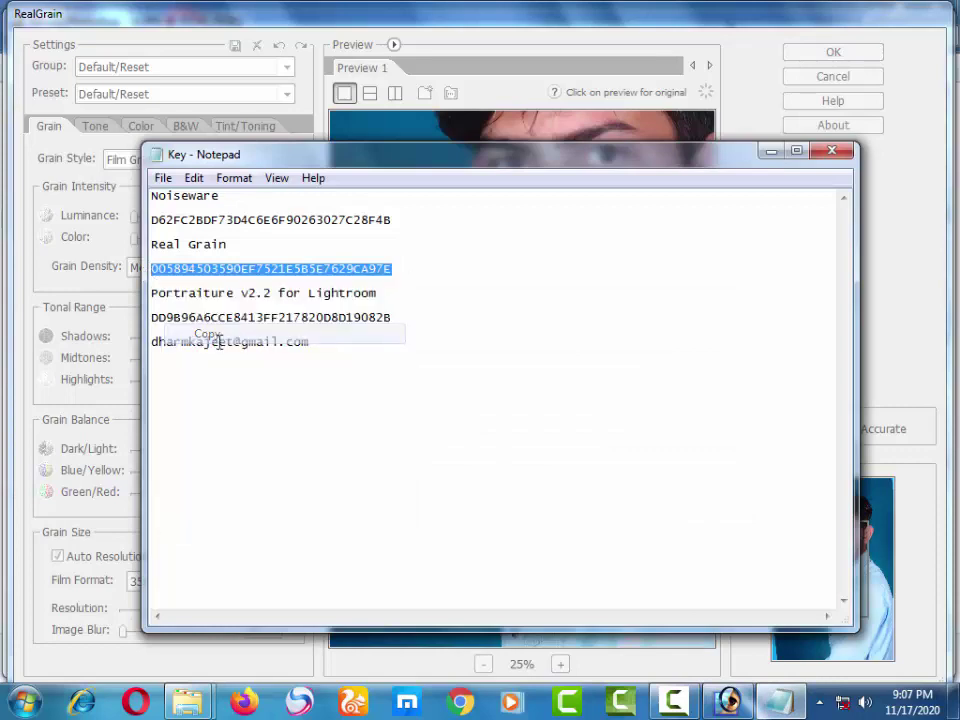
# Step: Paste the Real Grain key into the license form and copy the saved e-mail address
pyautogui.click(760, 705)
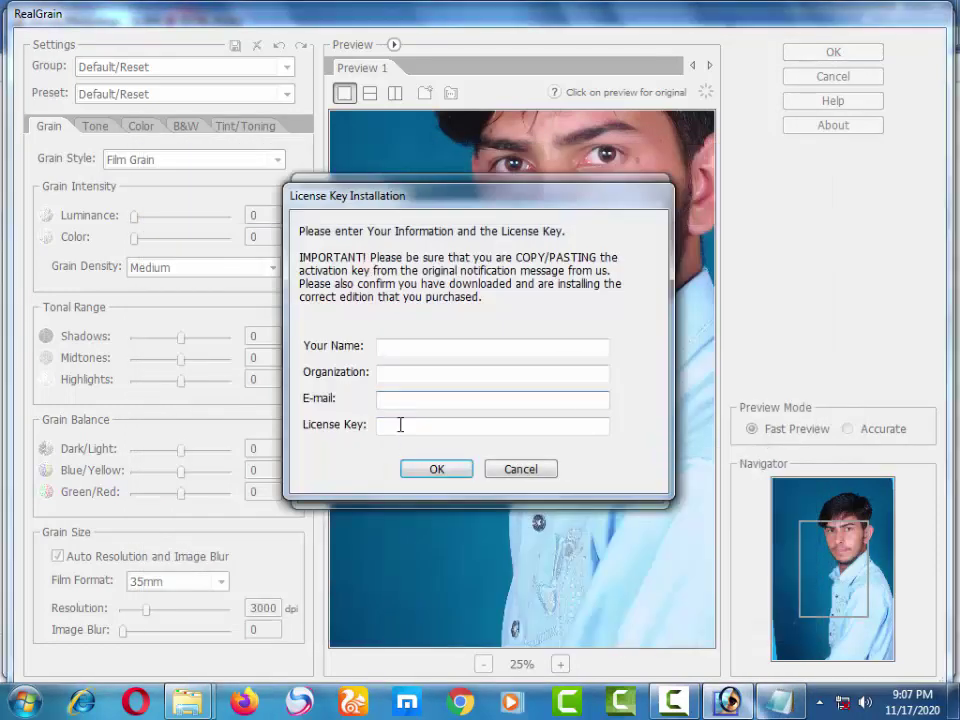
pyautogui.rightClick(400, 425)
pyautogui.click(443, 242)
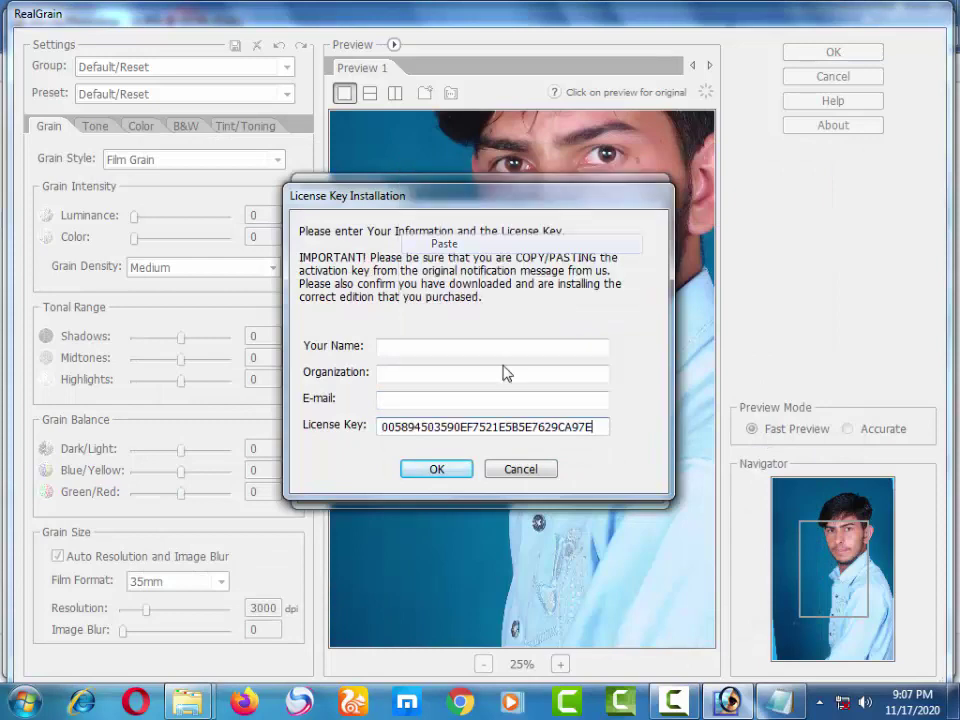
pyautogui.click(758, 704)
pyautogui.moveTo(309, 344); pyautogui.dragTo(94, 352)
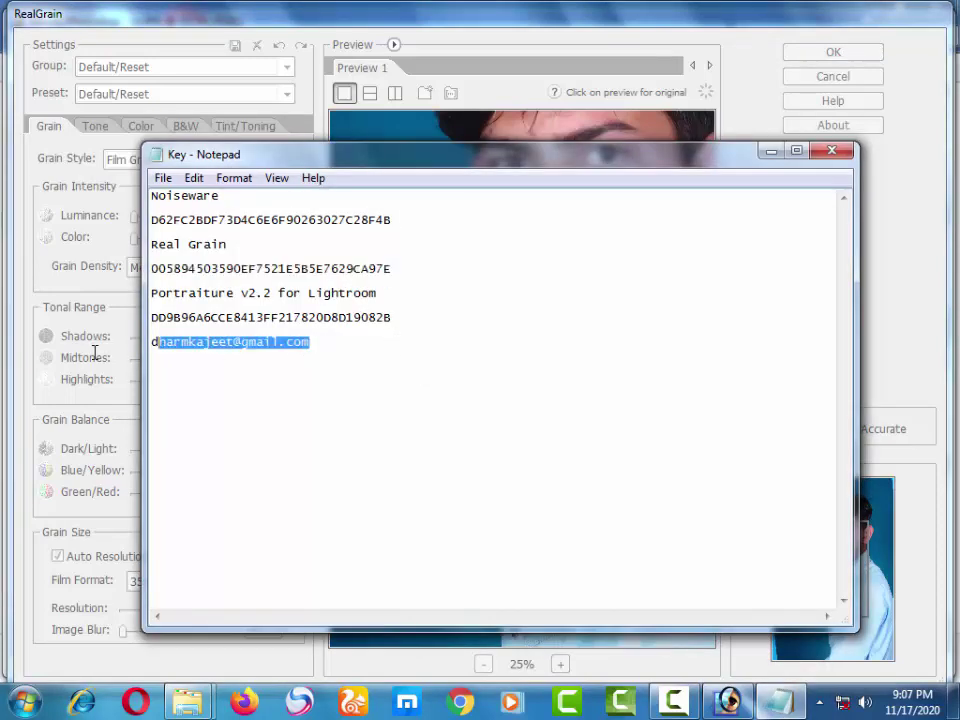
pyautogui.rightClick(173, 349)
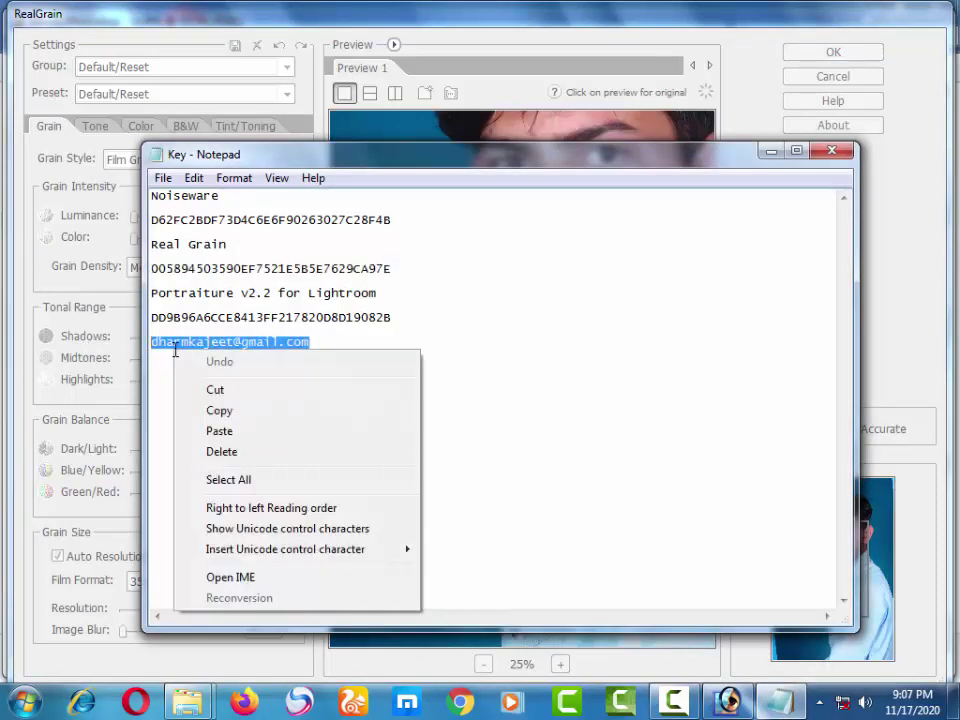
pyautogui.click(220, 411)
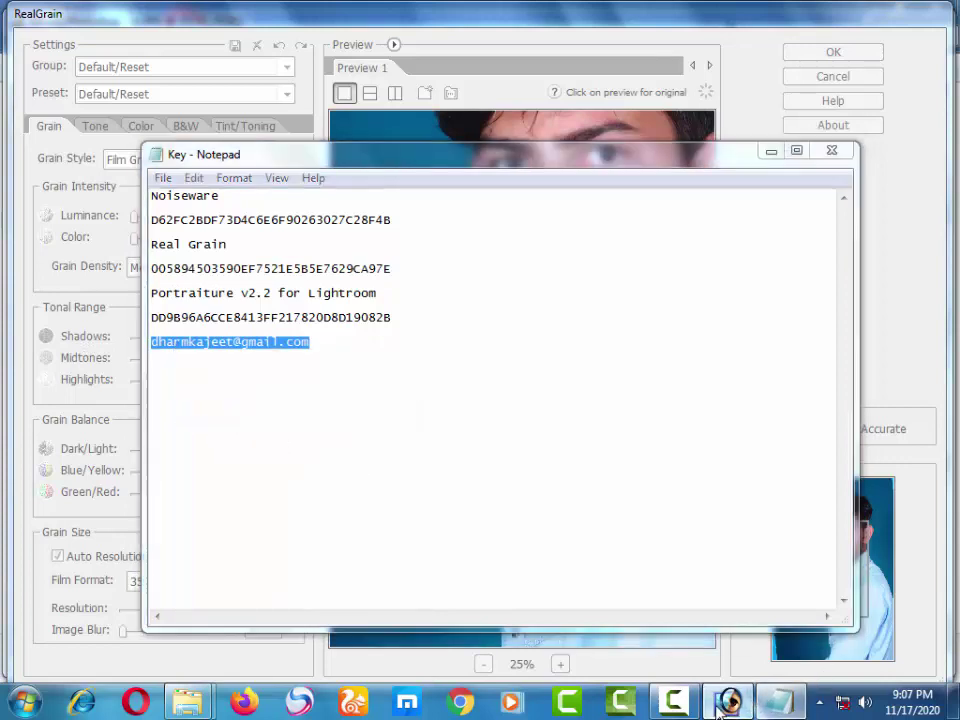
# Step: Paste the e-mail, enter organization 'dgg', and submit the RealGrain registration
pyautogui.click(728, 702)
pyautogui.click(395, 402)
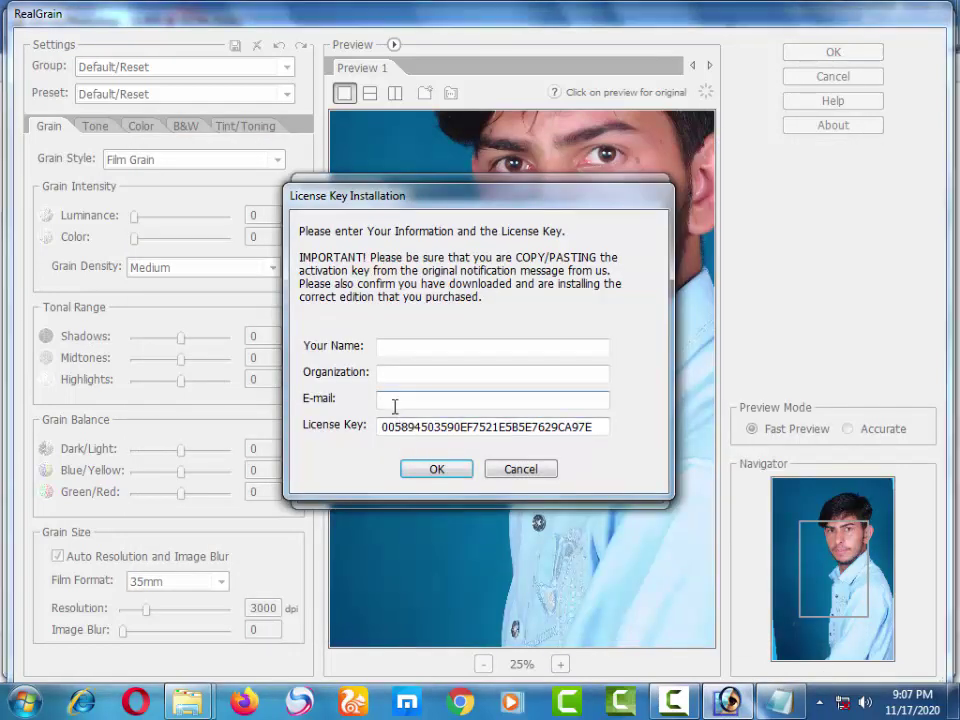
pyautogui.hotkey('ctrl', 'v')
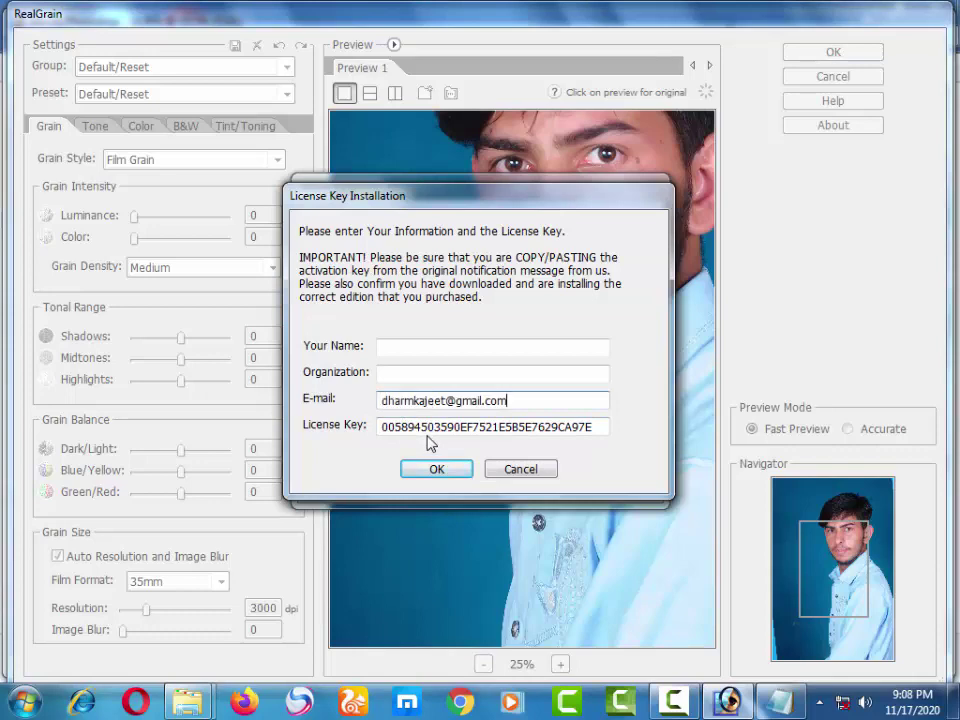
pyautogui.click(414, 374)
pyautogui.write('dg')
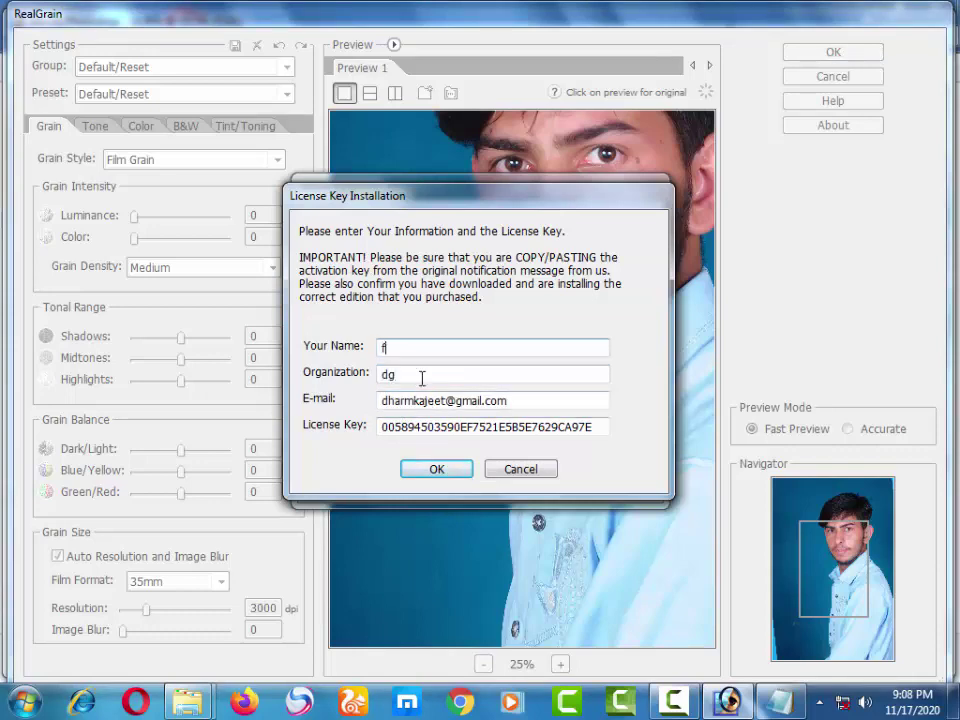
pyautogui.write('g')
pyautogui.click(454, 469)
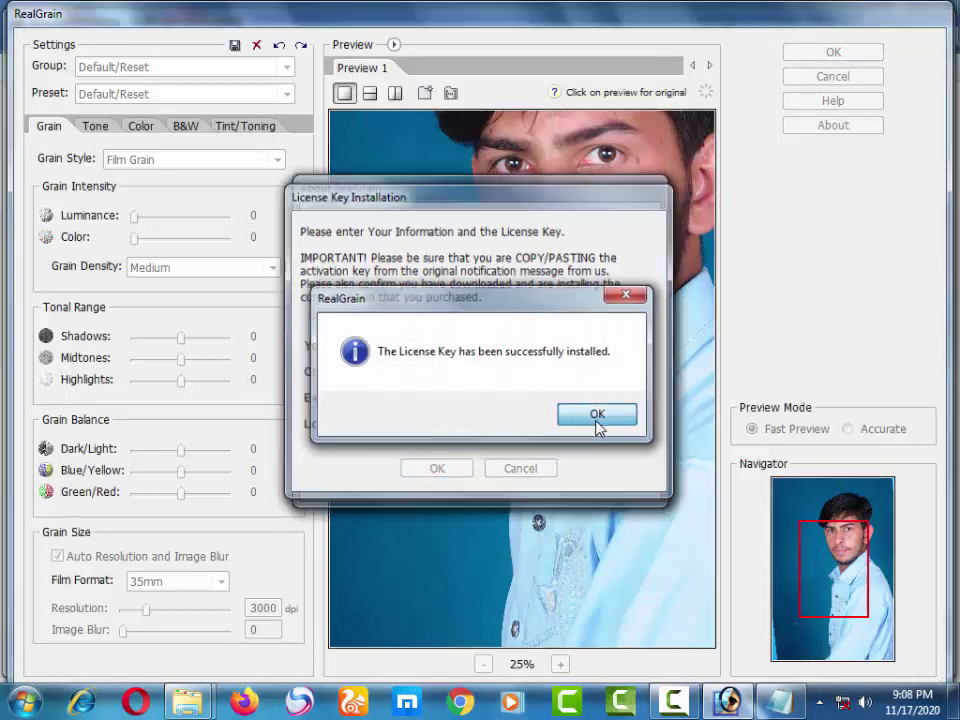
# Step: Acknowledge the RealGrain key installation, pan the preview over the face, and apply RealGrain
pyautogui.click(597, 414)
pyautogui.moveTo(454, 242); pyautogui.dragTo(598, 317)
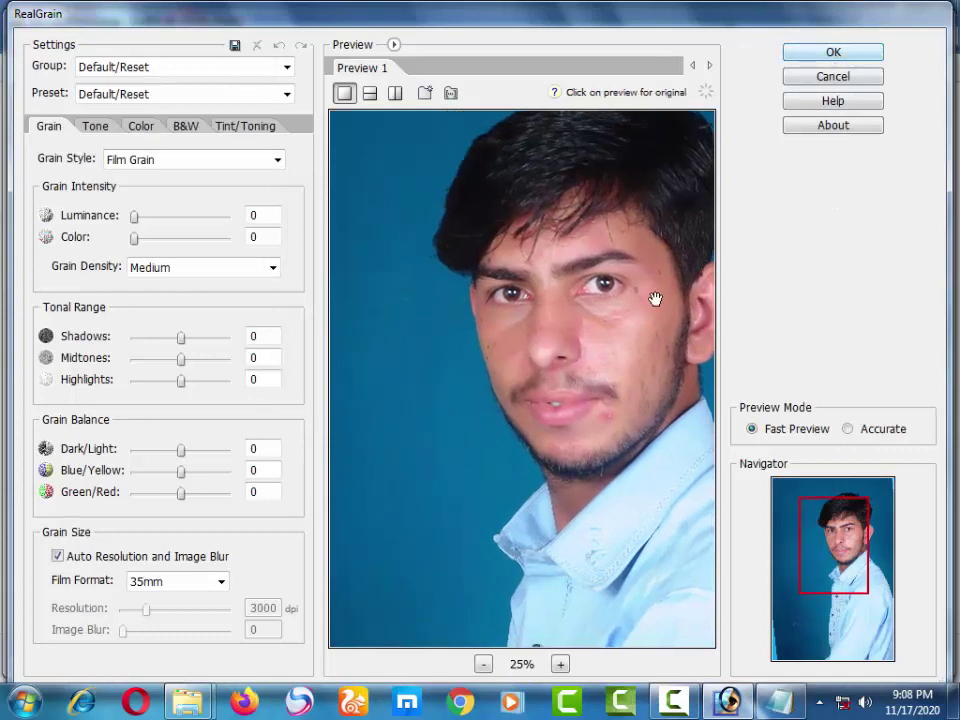
pyautogui.moveTo(655, 299); pyautogui.dragTo(585, 315)
pyautogui.moveTo(589, 396)
pyautogui.mouseDown()
pyautogui.moveTo(538, 361)
pyautogui.moveTo(581, 321)
pyautogui.mouseUp()
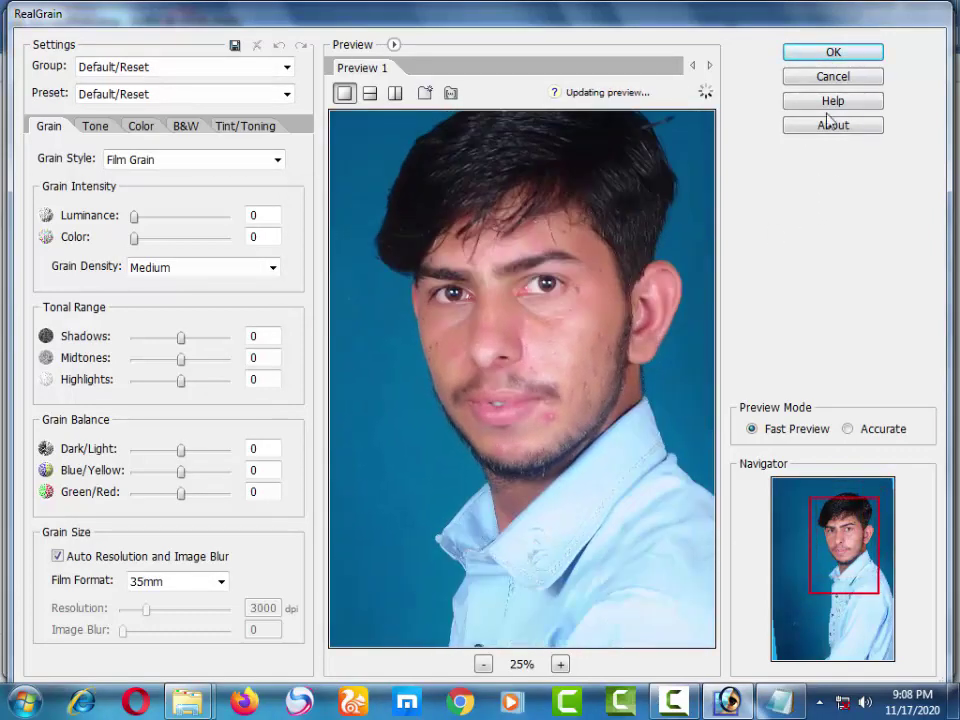
pyautogui.click(833, 54)
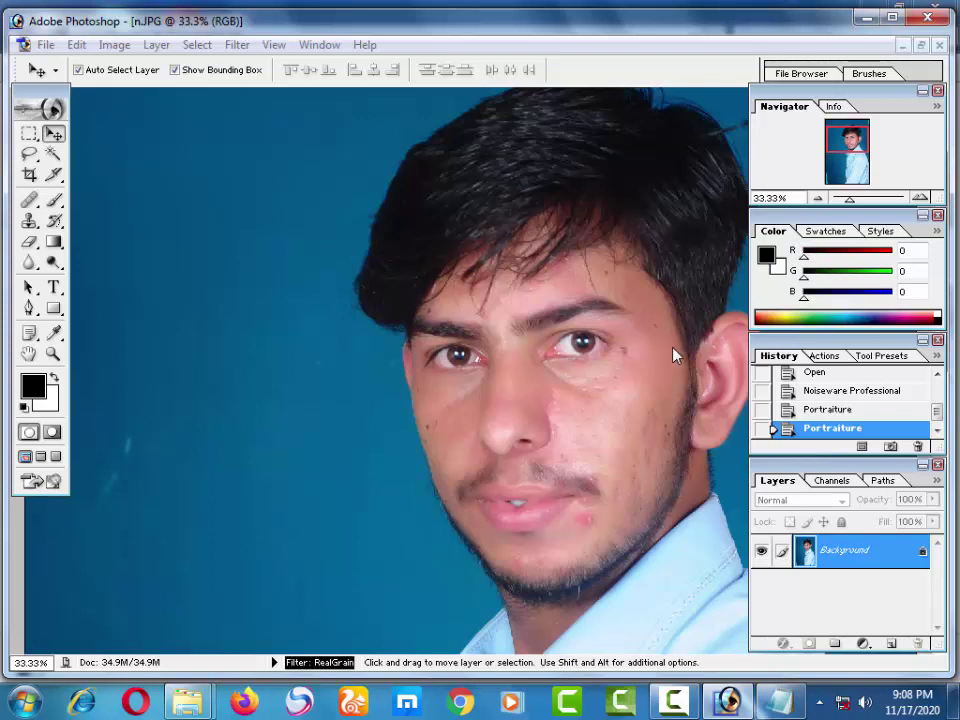
# Step: Step history back to the original photo, zoom to 66.67% and frame the lower face
pyautogui.click(544, 364)
pyautogui.click(489, 284)
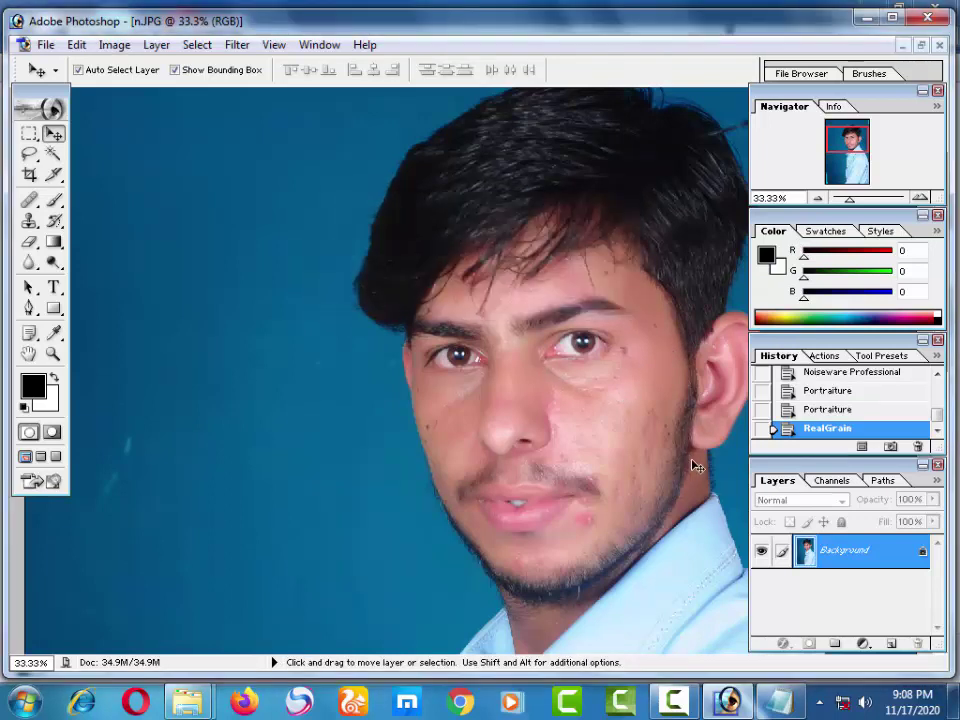
pyautogui.press('alt')
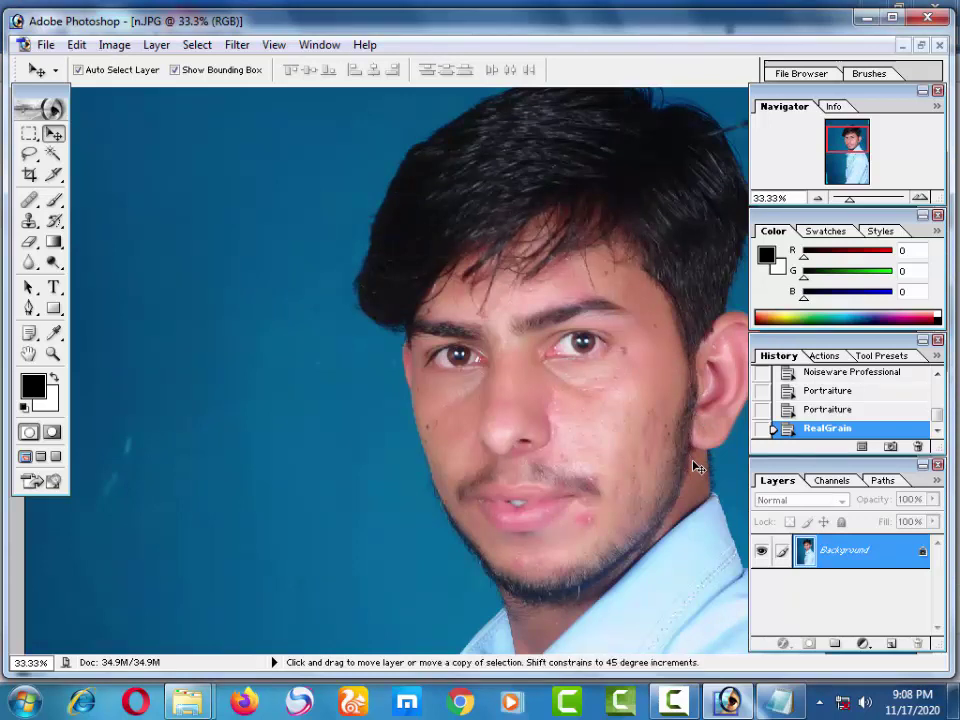
pyautogui.hotkey('ctrl', 'alt', 'z')
pyautogui.hotkey('ctrl', 'alt', 'z')
pyautogui.hotkey('ctrl', 'alt', 'z')
pyautogui.hotkey('ctrl', 'alt', 'z')
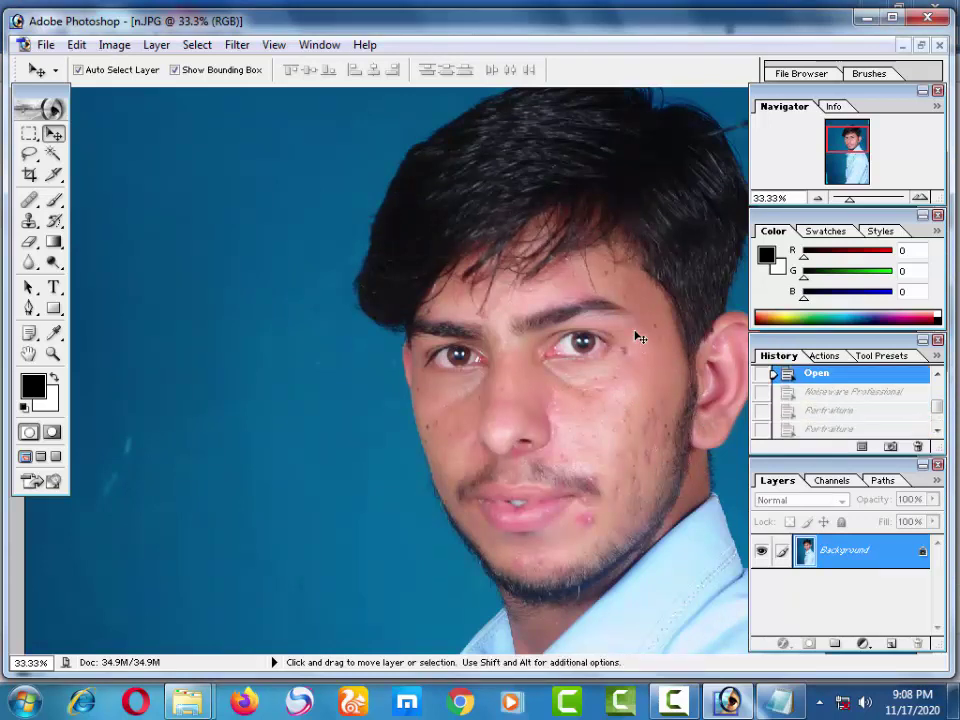
pyautogui.hotkey('ctrl', '+')
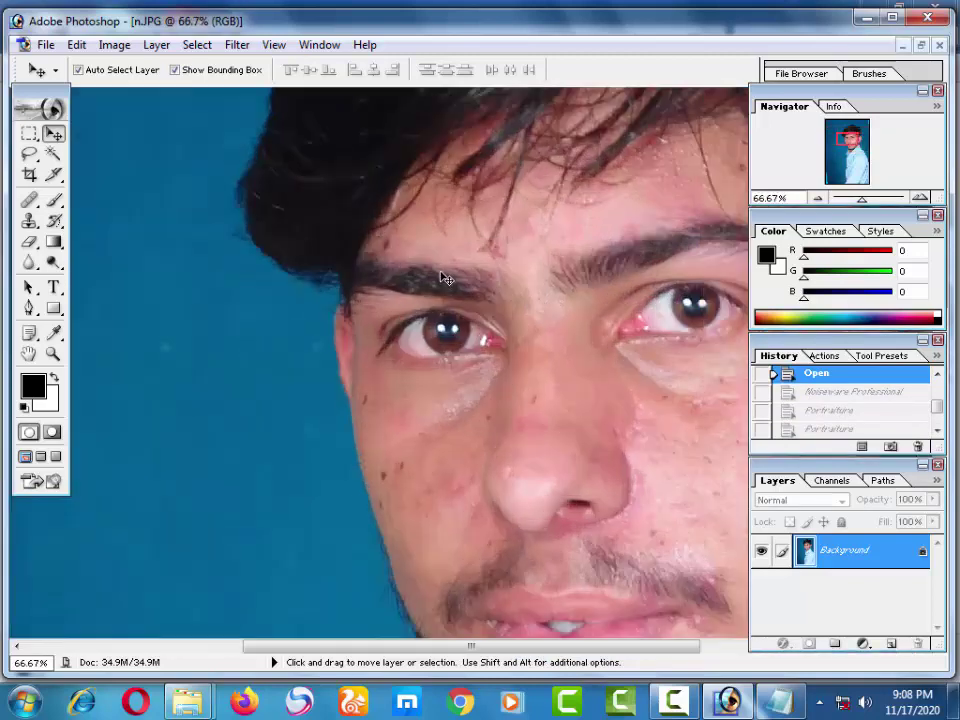
pyautogui.moveTo(446, 278); pyautogui.dragTo(185, 167)
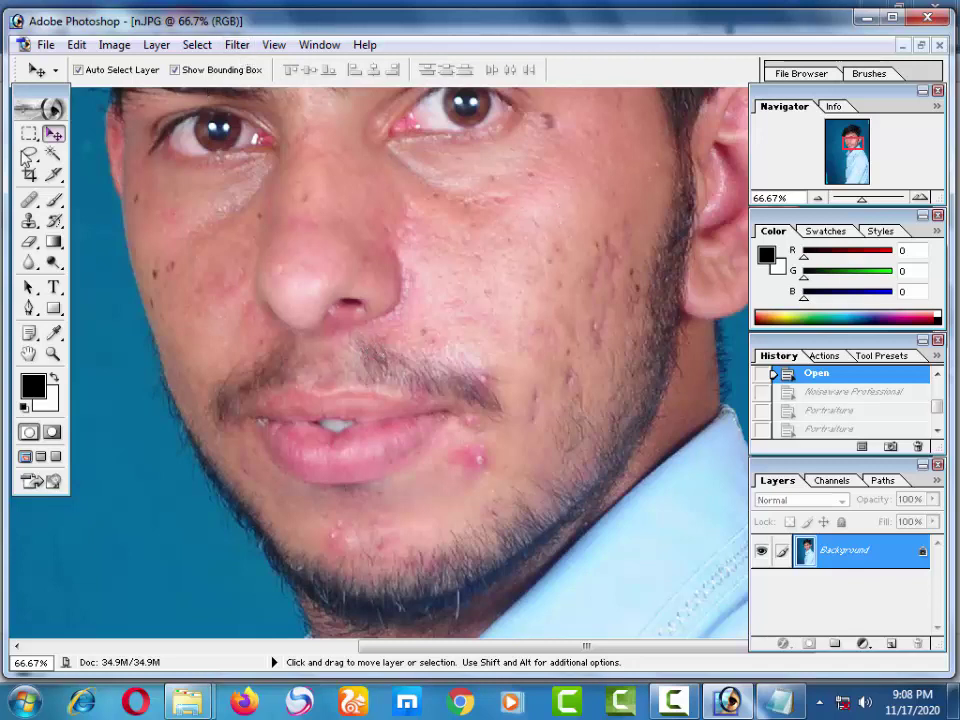
# Step: Select the Healing Brush and set its diameter to 44 px
pyautogui.click(36, 202)
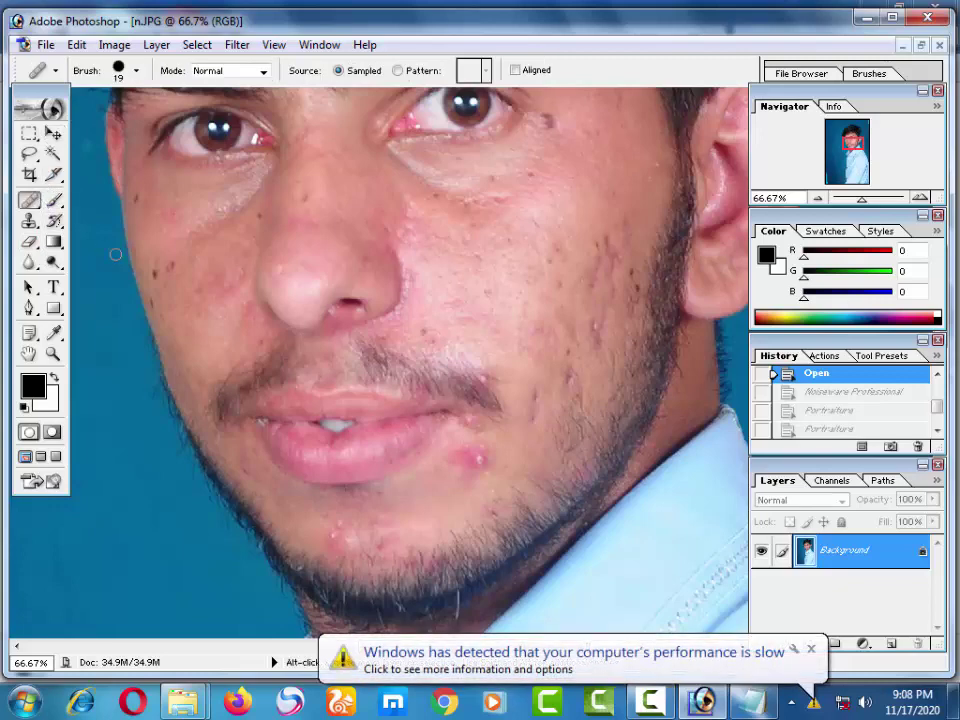
pyautogui.rightClick(30, 204)
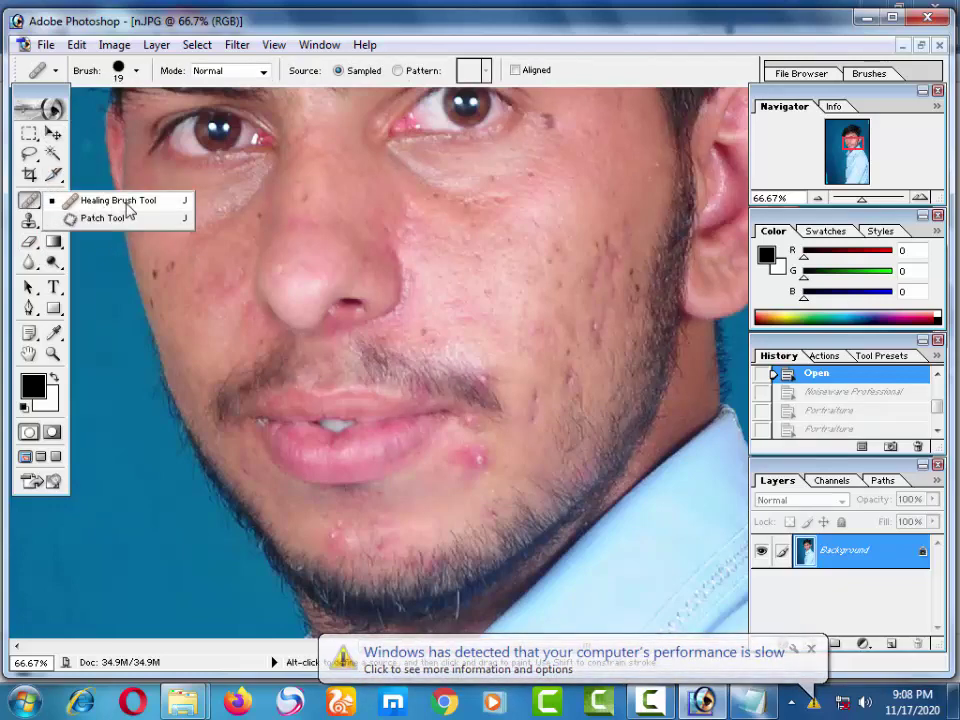
pyautogui.click(126, 208)
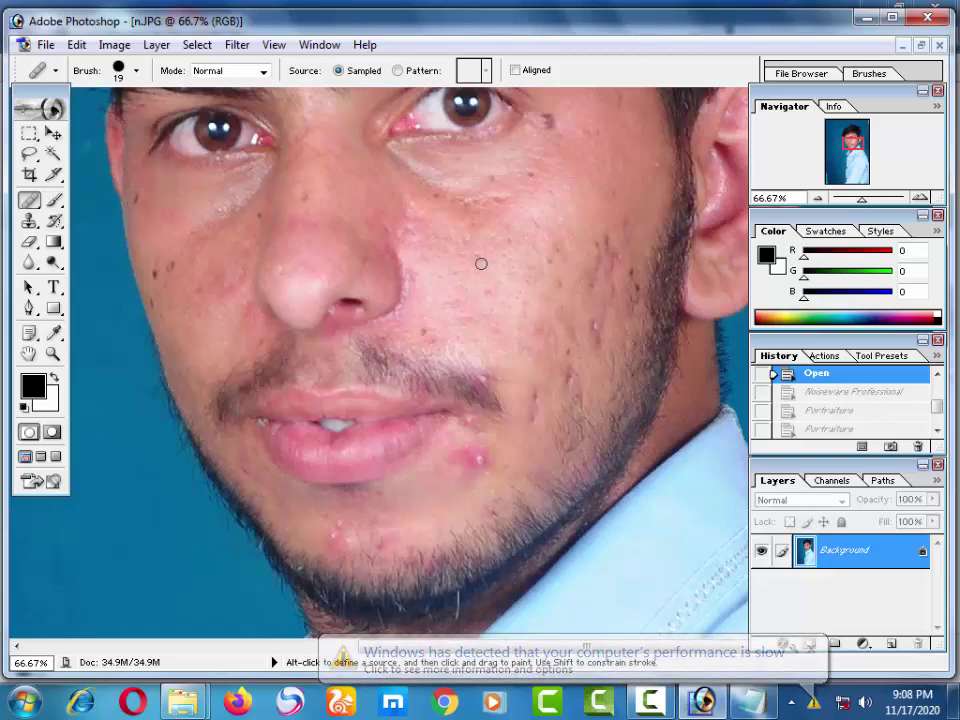
pyautogui.rightClick(484, 266)
pyautogui.moveTo(533, 298); pyautogui.dragTo(544, 297)
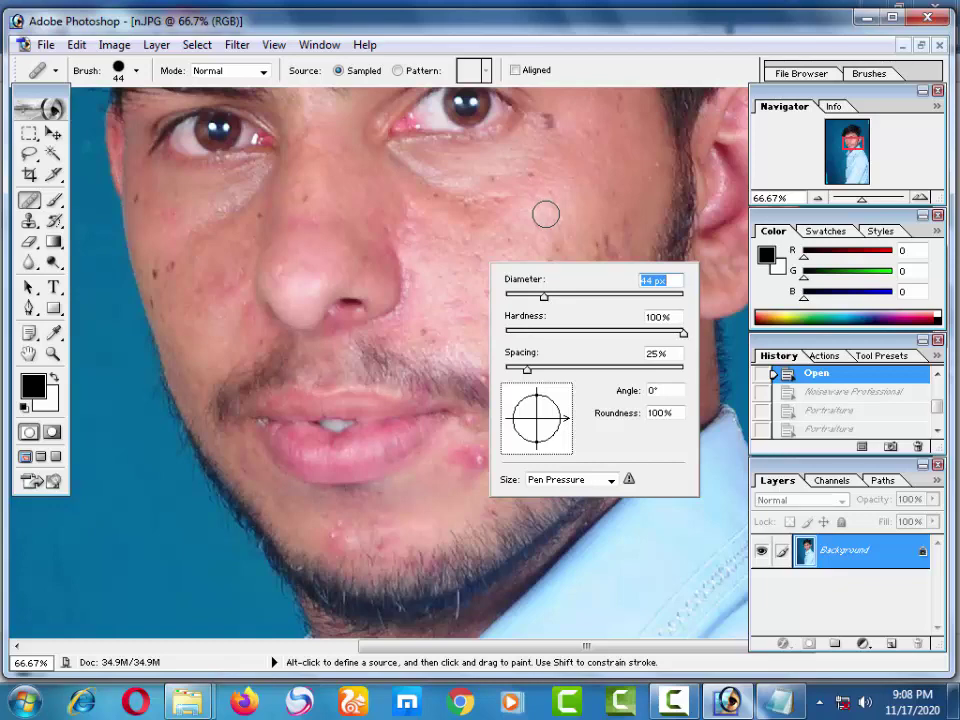
# Step: Sample clean skin and heal the two pink spots below the lip and one on the chin
pyautogui.keyDown('alt'); pyautogui.click(545, 214); pyautogui.keyUp('alt')
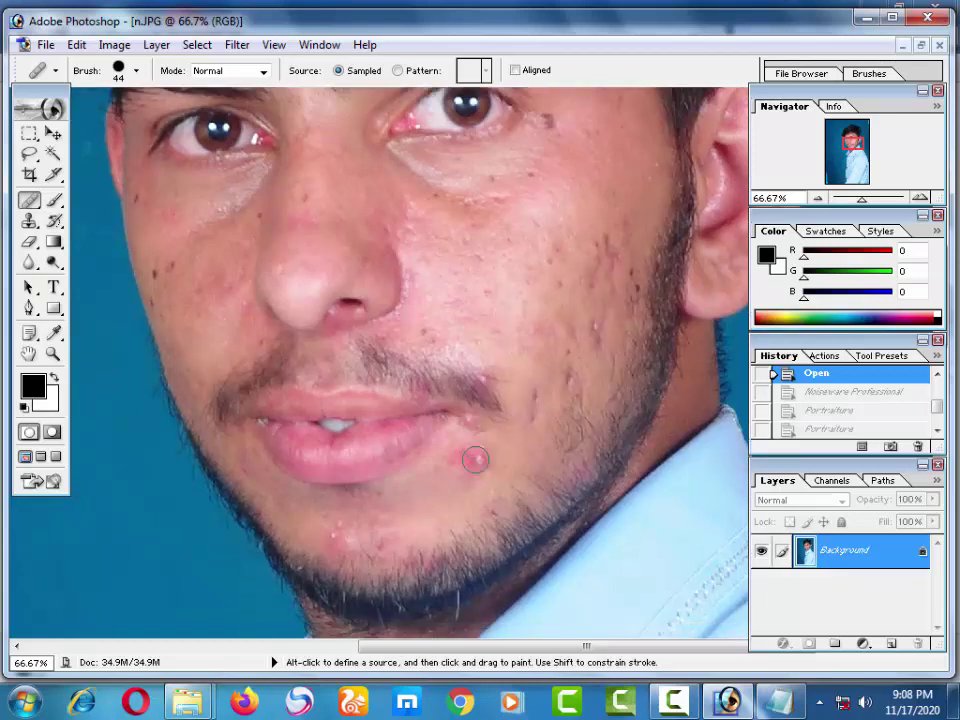
pyautogui.click(482, 446)
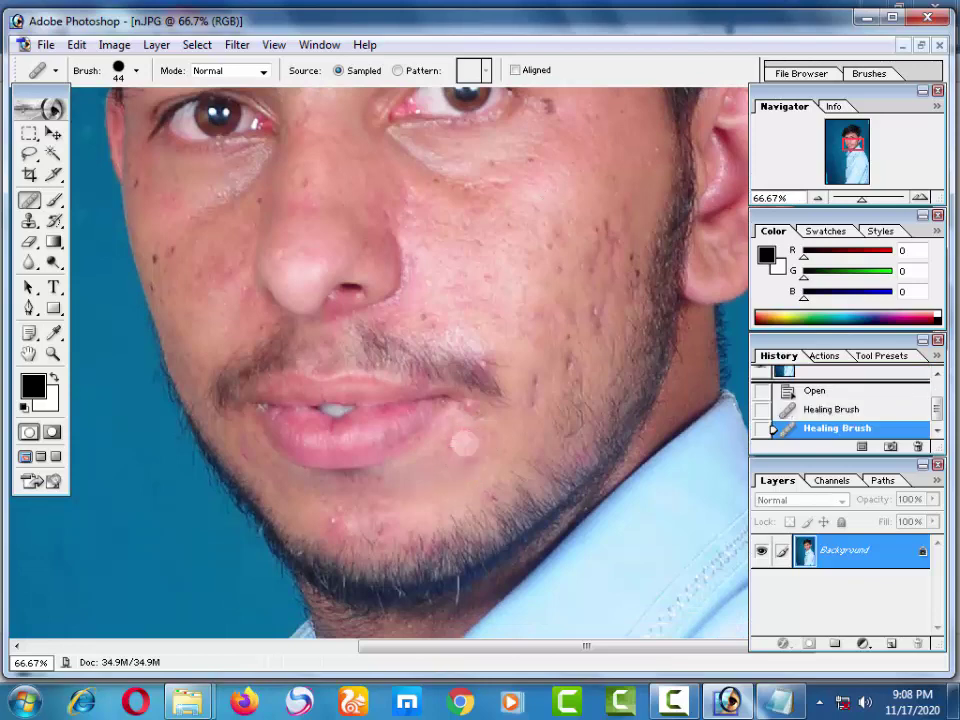
pyautogui.click(461, 440)
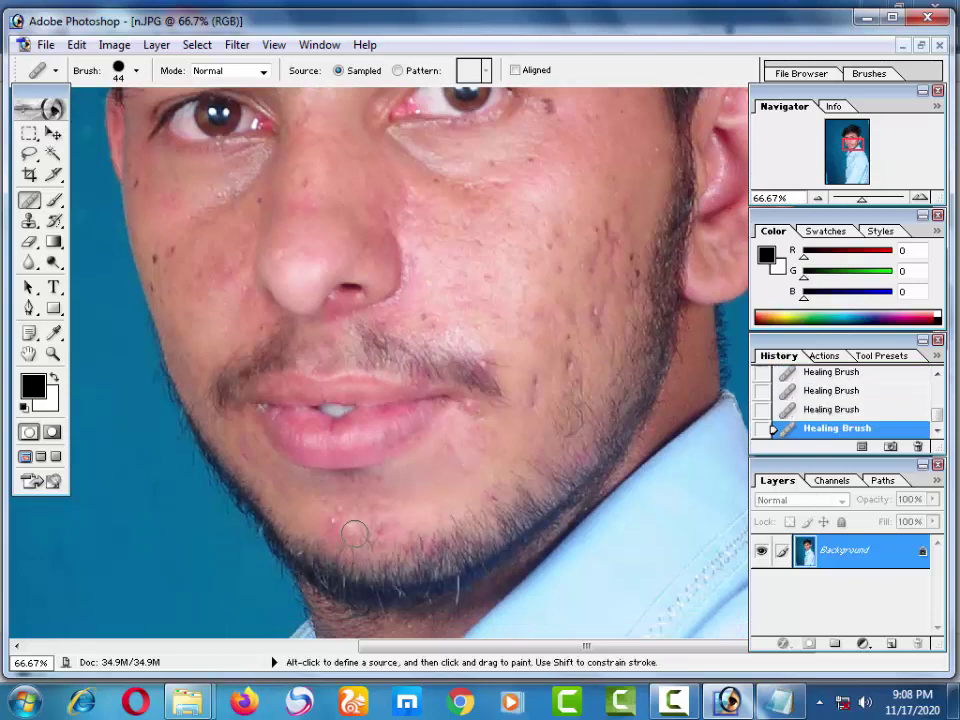
pyautogui.click(335, 522)
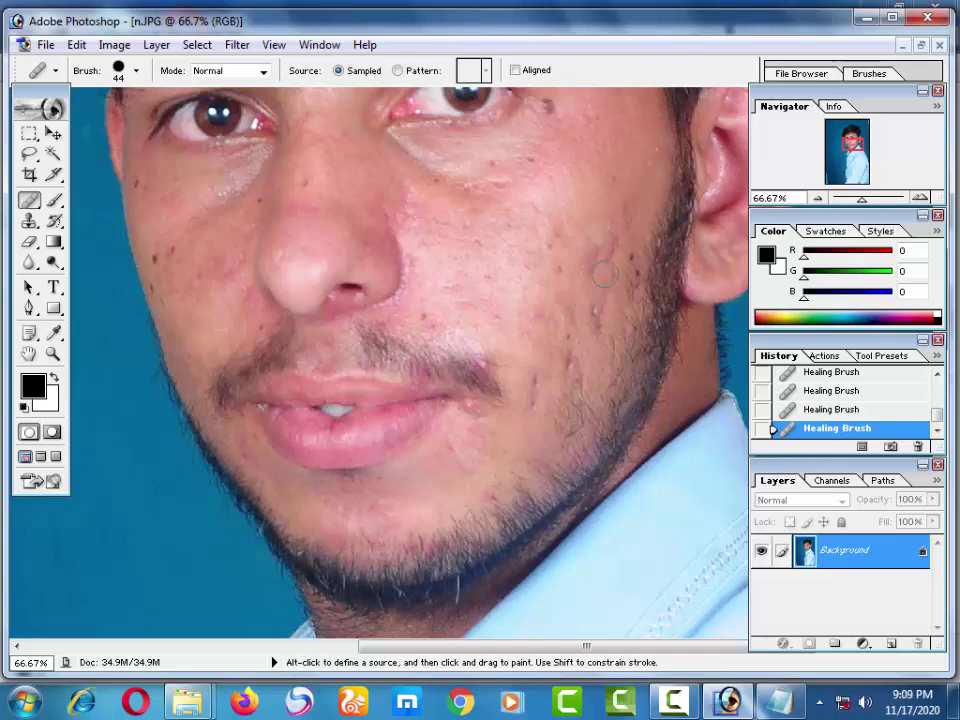
# Step: Soften the healing brush to 38% hardness and heal right-cheek blemishes and a chin spot
pyautogui.moveTo(611, 246); pyautogui.dragTo(597, 262)
pyautogui.rightClick(596, 290)
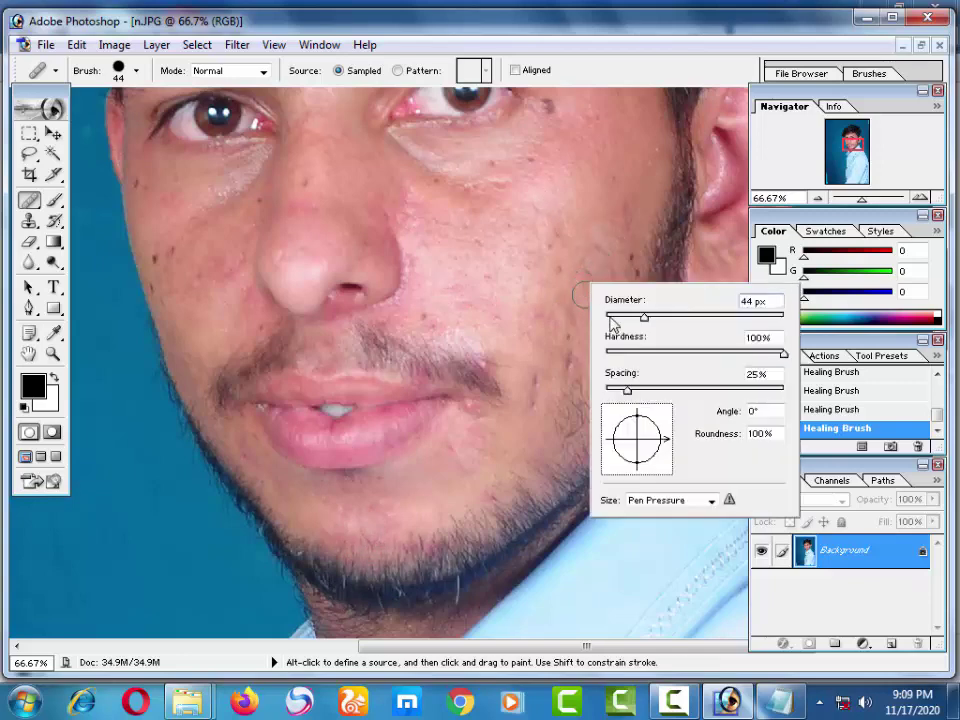
pyautogui.scroll(-2, 697, 437)
pyautogui.moveTo(688, 351); pyautogui.dragTo(674, 353)
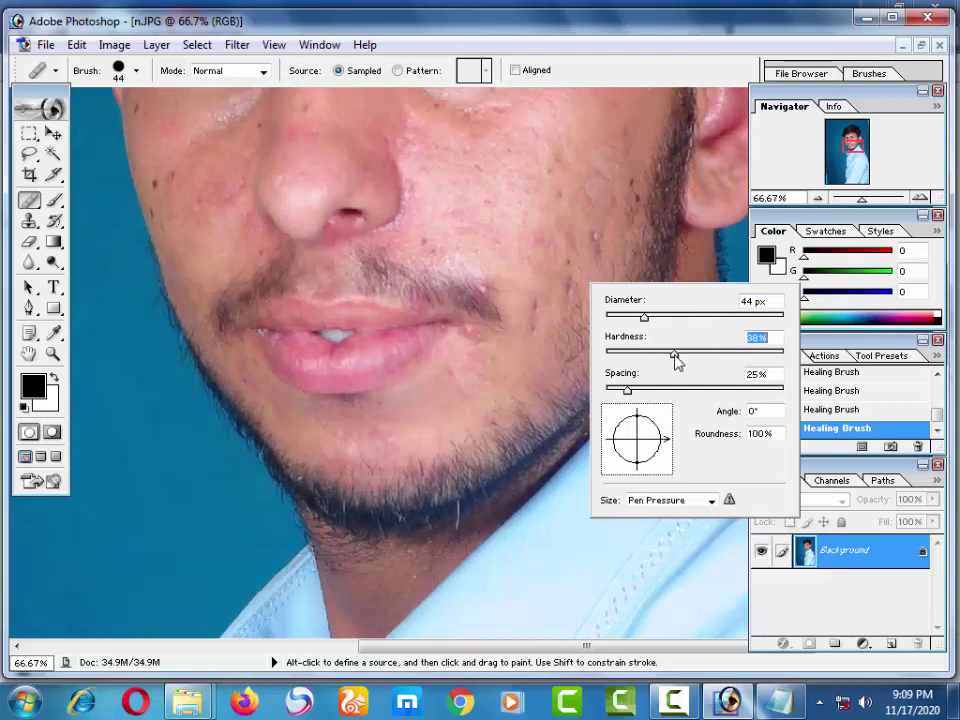
pyautogui.click(566, 307)
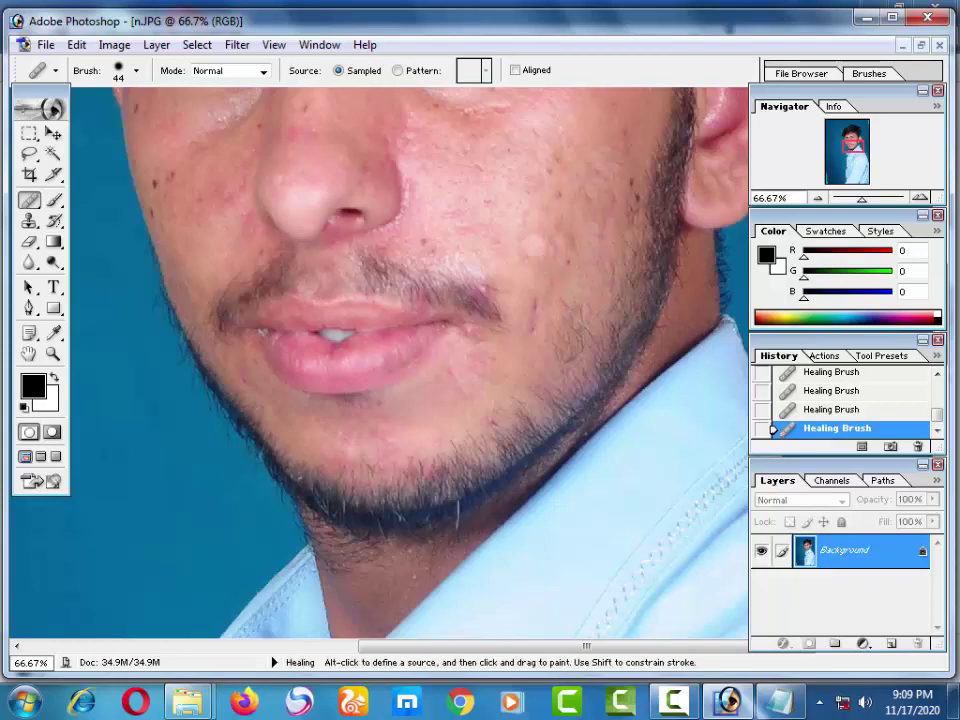
pyautogui.click(628, 171)
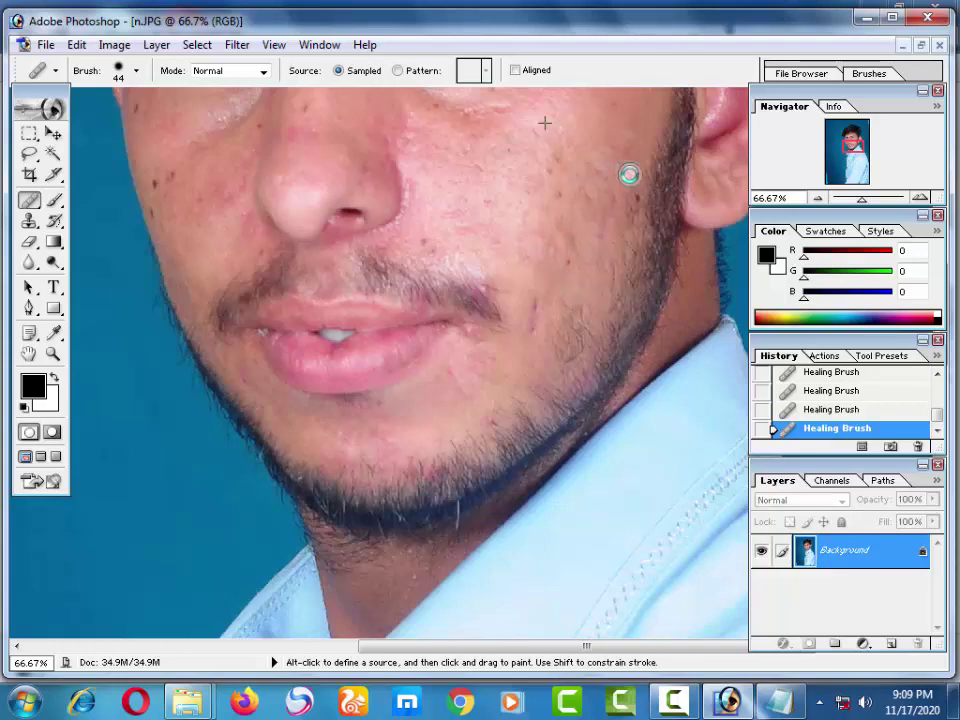
pyautogui.click(630, 188)
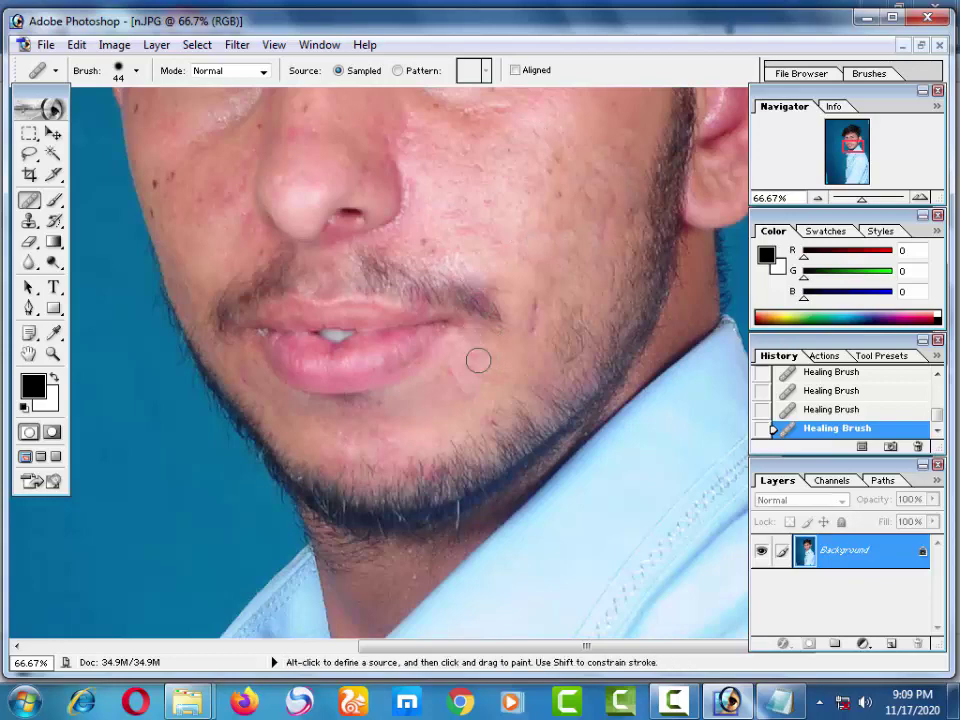
pyautogui.click(469, 390)
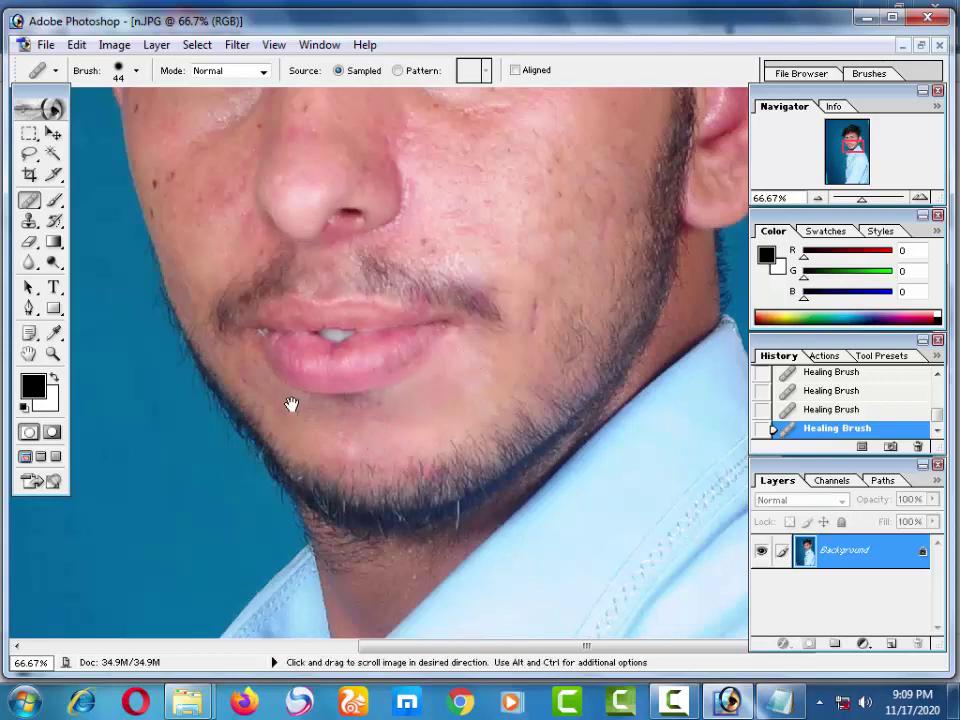
# Step: Heal spots on the left cheek, undo the two bad strokes, and heal beside the nose
pyautogui.moveTo(204, 399); pyautogui.dragTo(394, 424)
pyautogui.moveTo(425, 354); pyautogui.dragTo(456, 485)
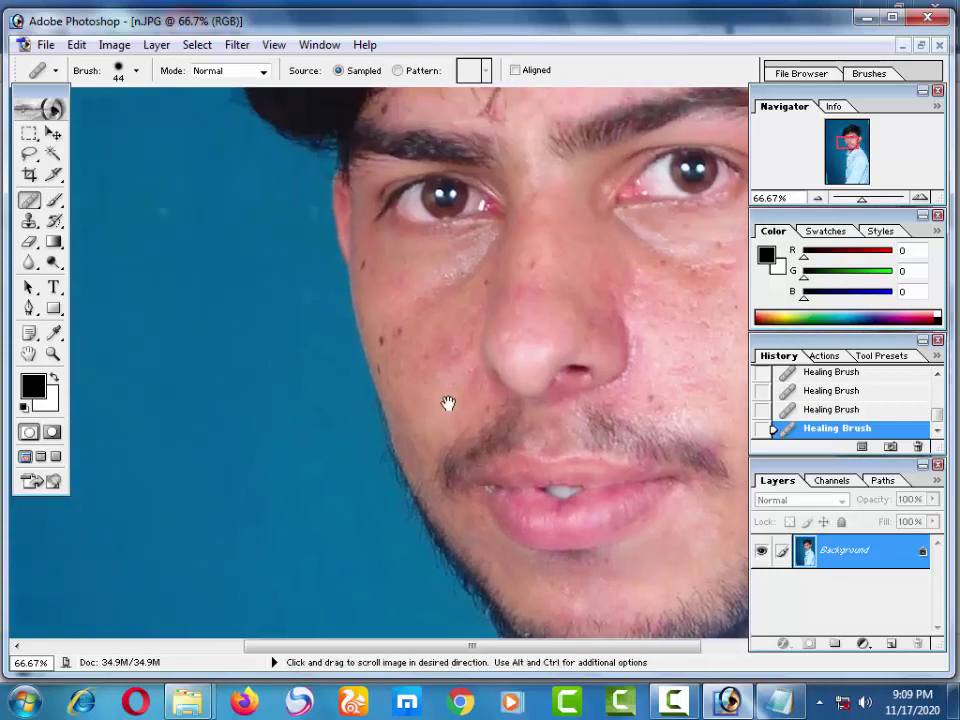
pyautogui.click(386, 340)
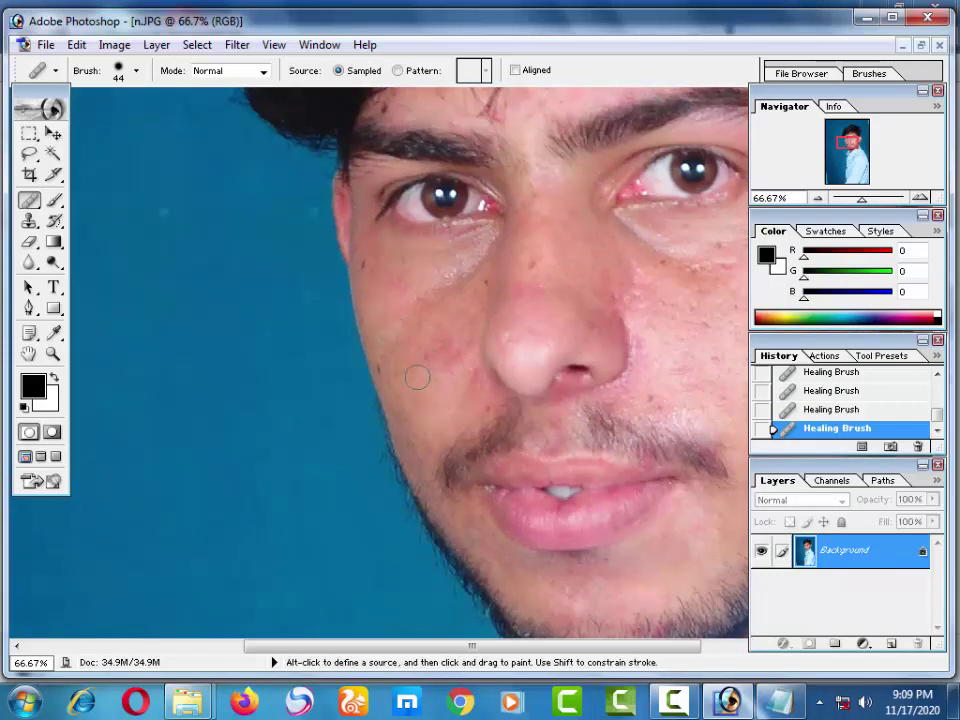
pyautogui.click(388, 371)
pyautogui.hotkey('ctrl', 'alt', 'z')
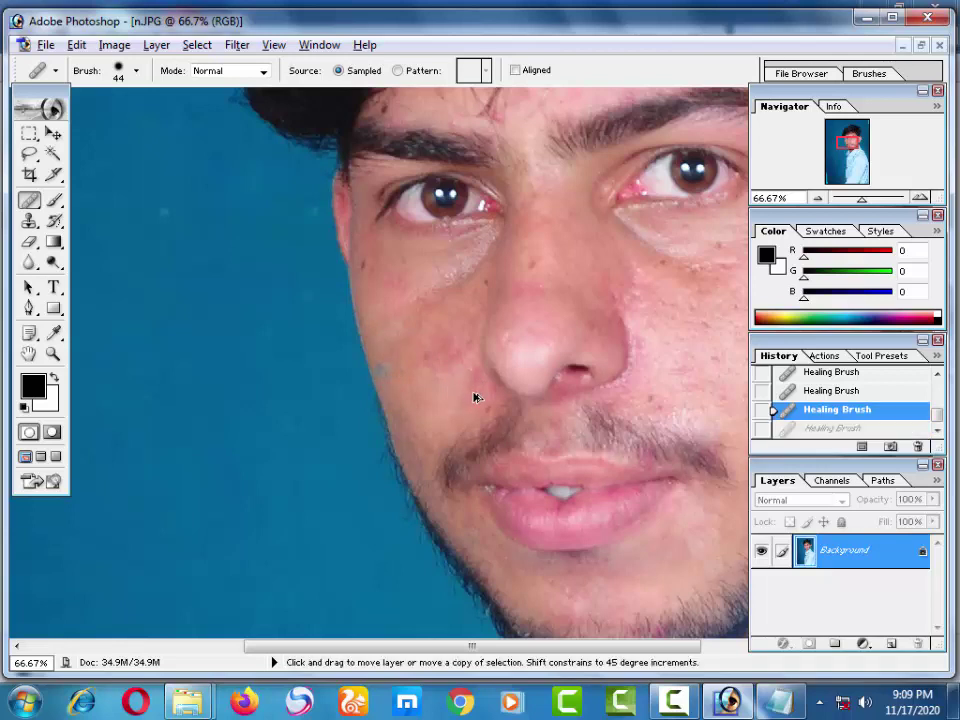
pyautogui.hotkey('ctrl', 'alt', 'z')
pyautogui.click(480, 281)
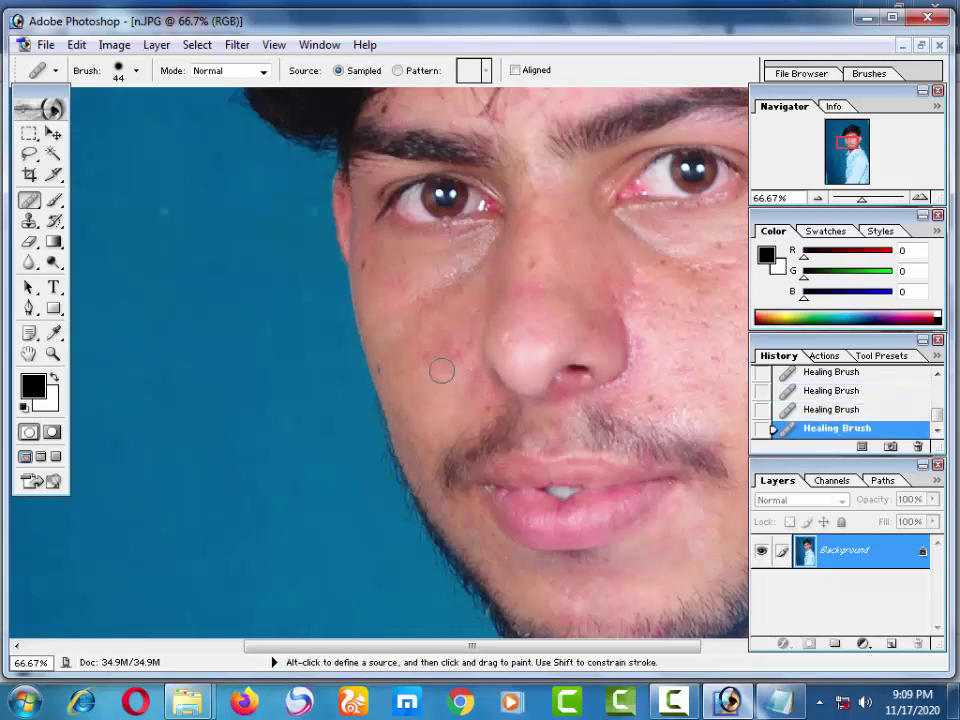
# Step: Pan around to centre the face and heal two more cheek blemishes
pyautogui.moveTo(432, 343); pyautogui.dragTo(448, 422)
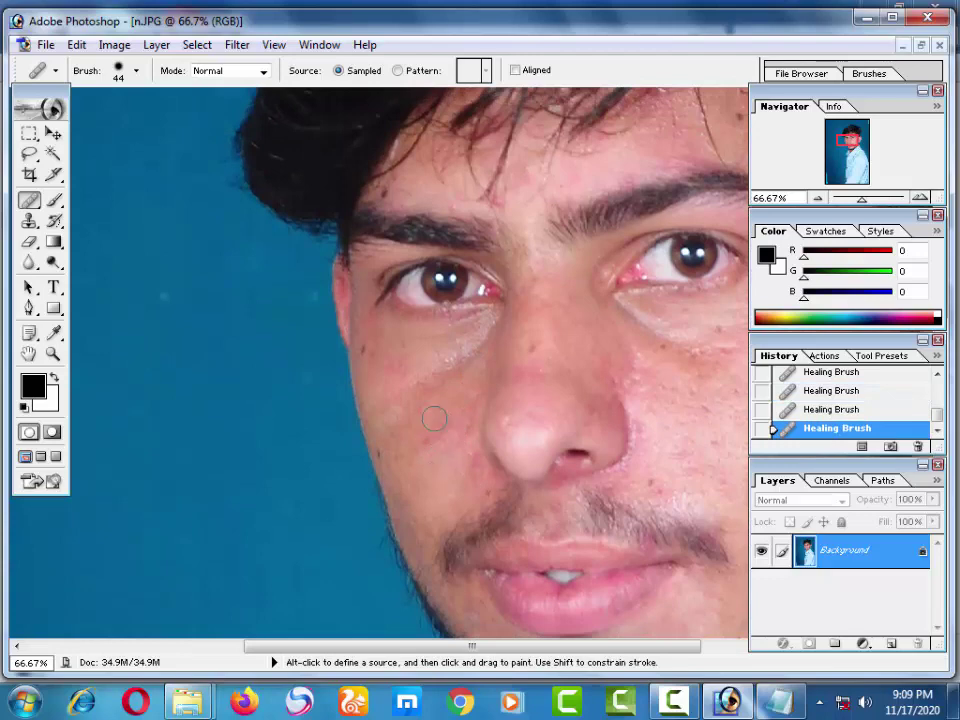
pyautogui.moveTo(465, 348); pyautogui.dragTo(370, 470)
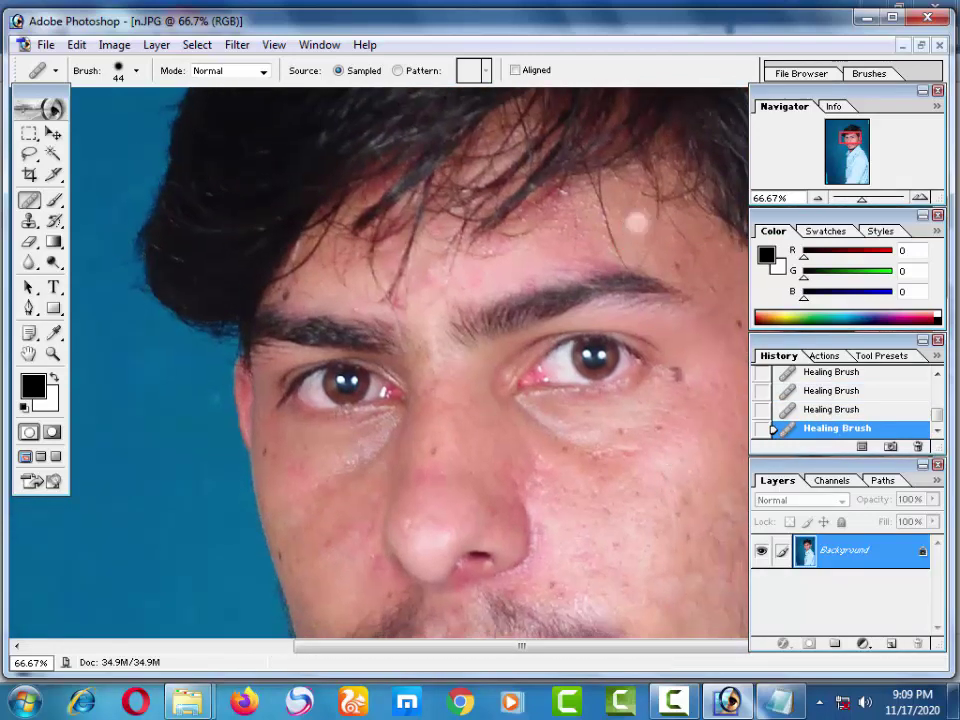
pyautogui.moveTo(636, 287); pyautogui.dragTo(379, 270)
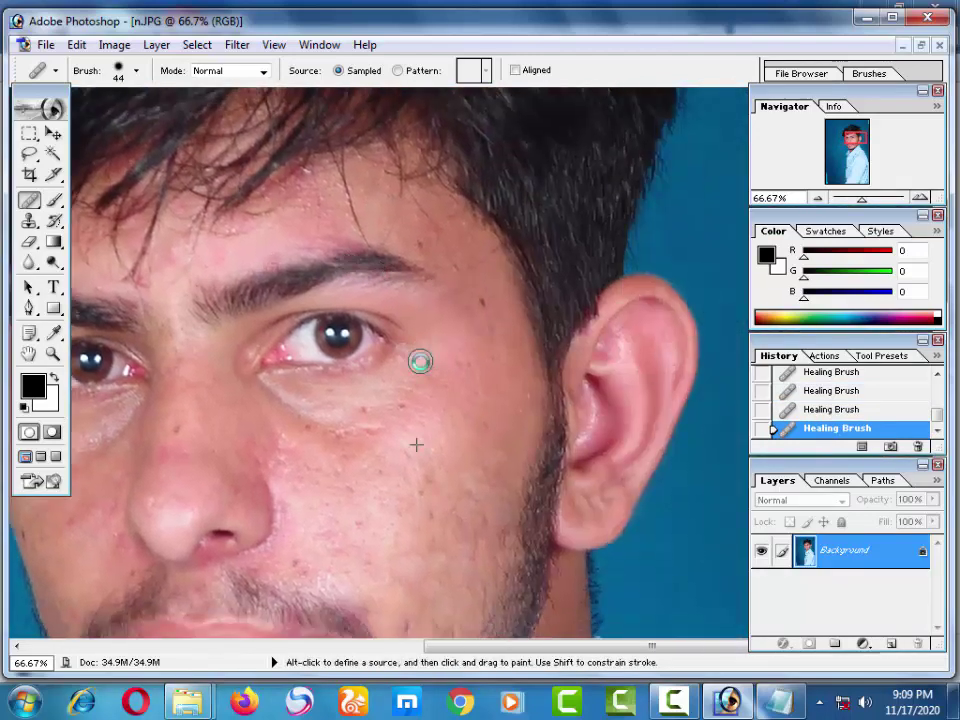
pyautogui.moveTo(489, 317); pyautogui.dragTo(476, 244)
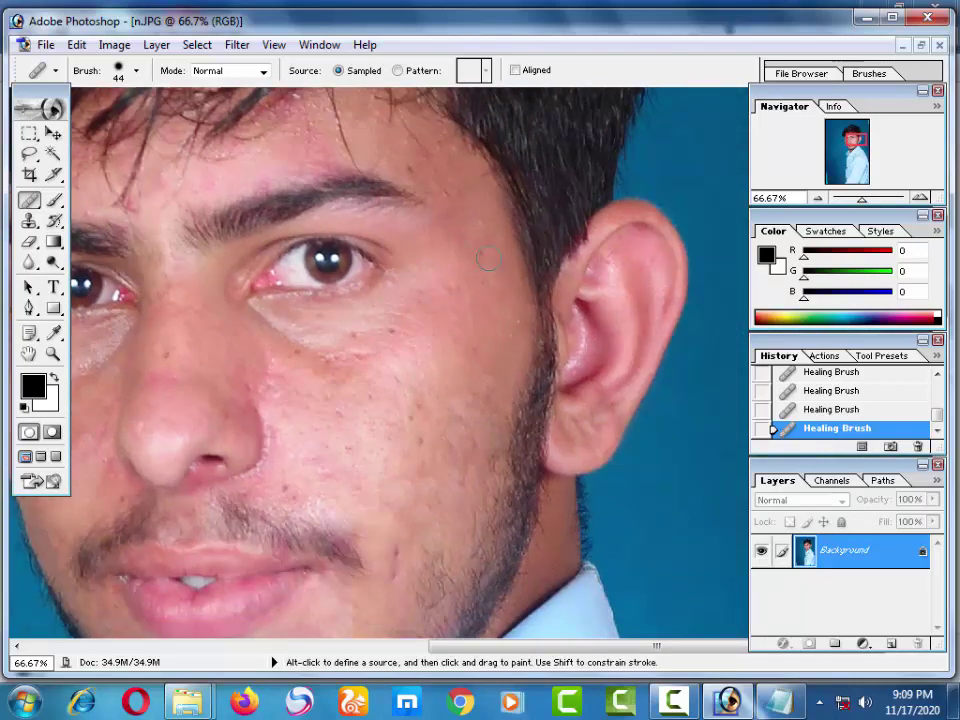
pyautogui.moveTo(459, 398); pyautogui.dragTo(480, 274)
pyautogui.click(488, 316)
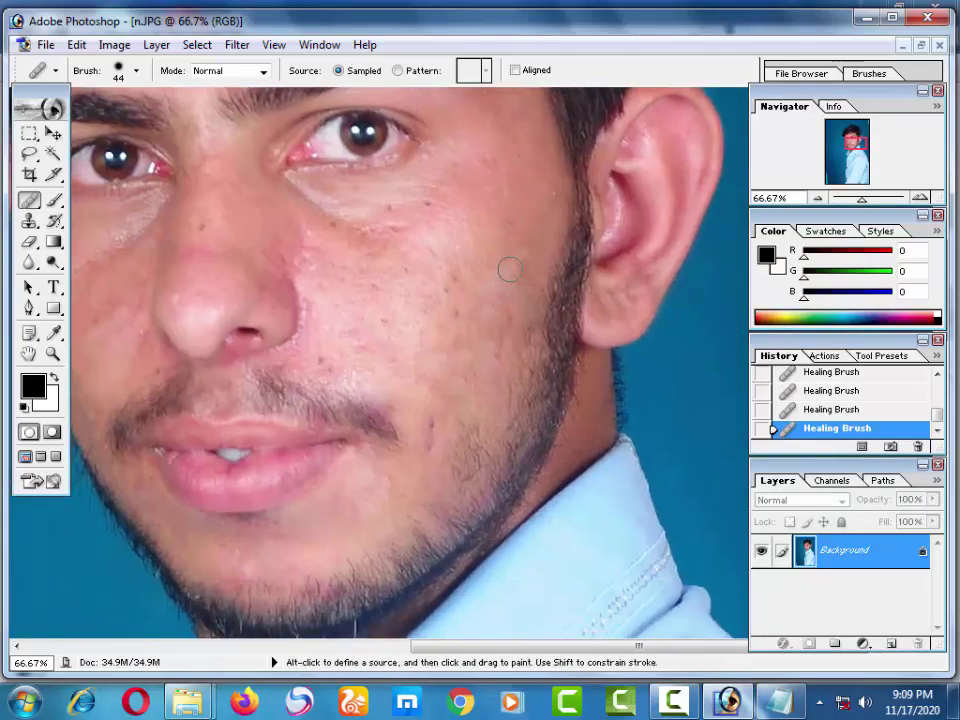
pyautogui.click(489, 358)
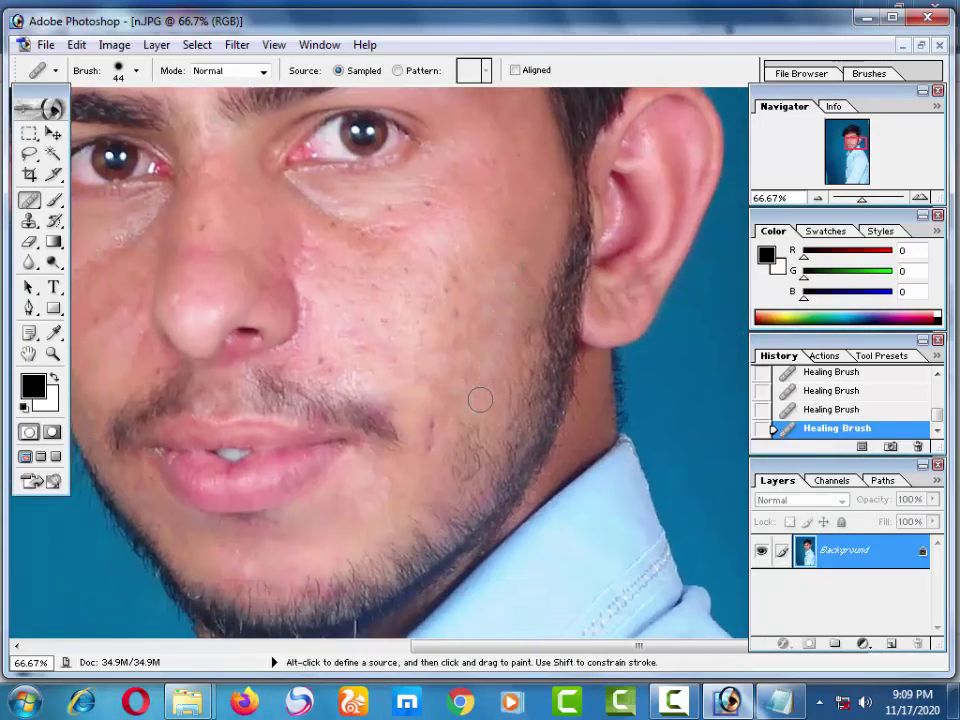
# Step: Sample clean cheek skin, heal the remaining cheek blemish, and switch the blend mode to Lighten
pyautogui.press('alt')
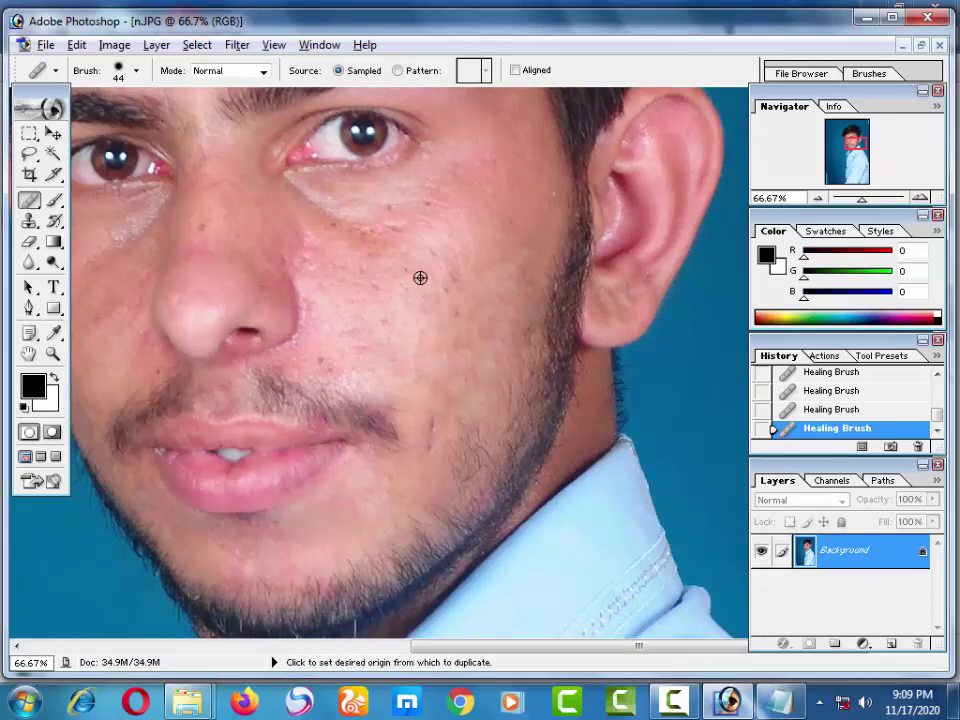
pyautogui.keyDown('alt'); pyautogui.click(447, 240); pyautogui.keyUp('alt')
pyautogui.moveTo(512, 279)
pyautogui.mouseDown()
pyautogui.moveTo(504, 271)
pyautogui.moveTo(499, 334)
pyautogui.mouseUp()
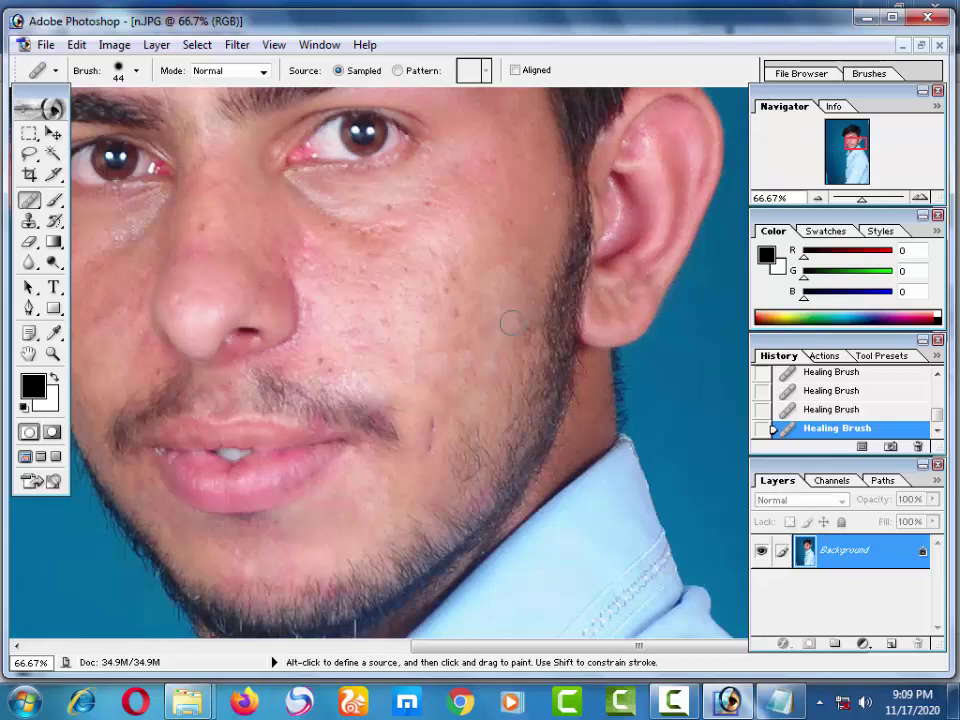
pyautogui.moveTo(435, 418)
pyautogui.mouseDown()
pyautogui.moveTo(566, 334)
pyautogui.moveTo(632, 403)
pyautogui.moveTo(666, 422)
pyautogui.mouseUp()
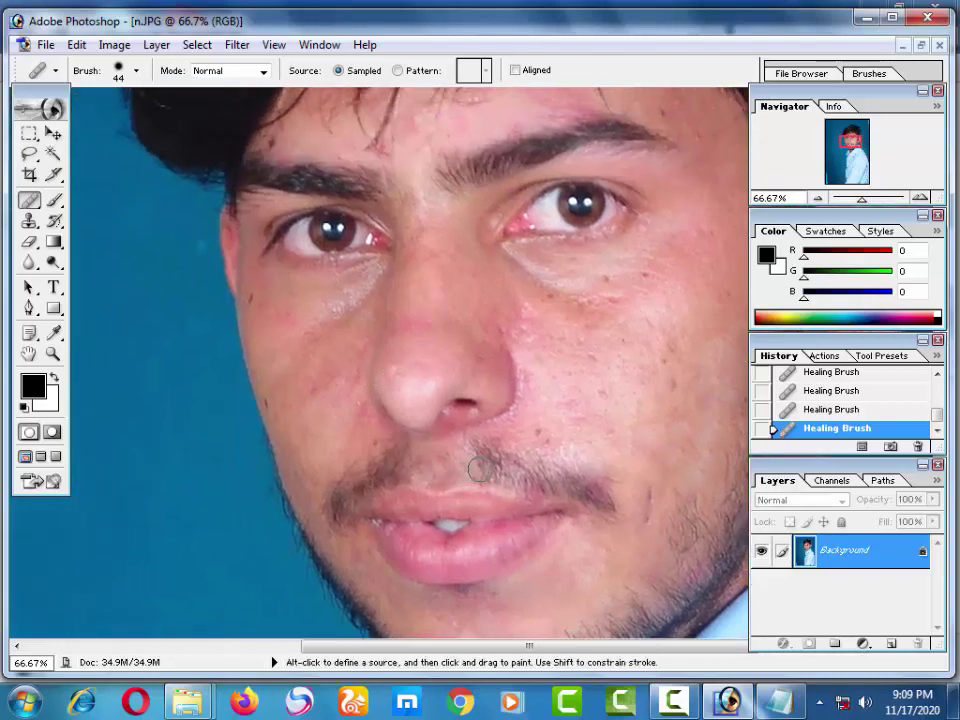
pyautogui.hotkey('shift', 'alt', 'c')
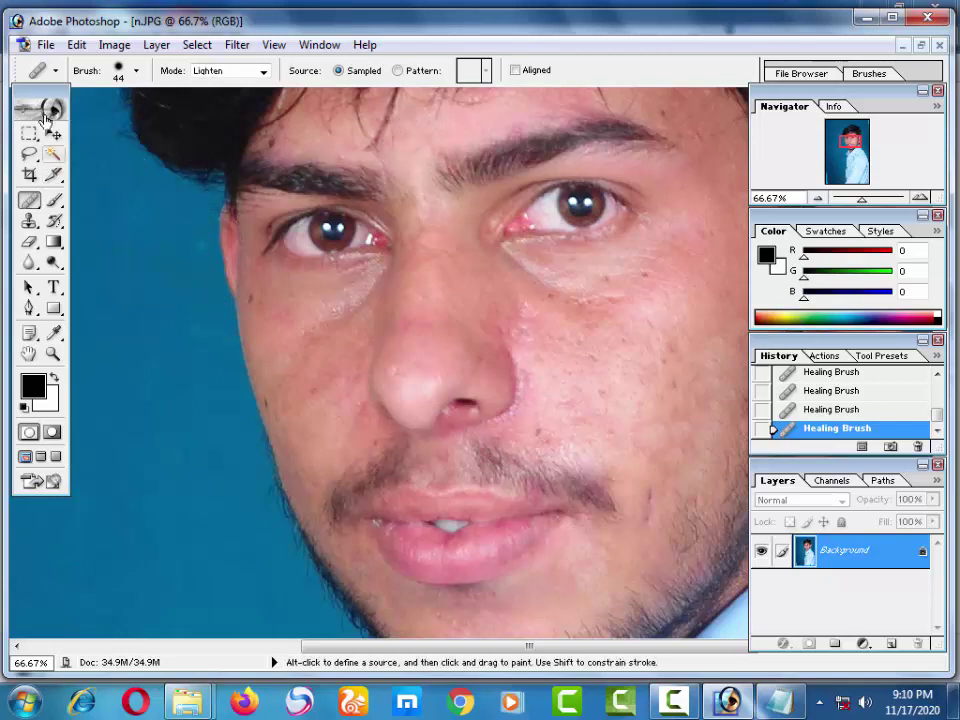
# Step: With the Lasso at 33.3% zoom, outline the facial skin from hairline to chin
pyautogui.click(30, 155)
pyautogui.click(88, 154)
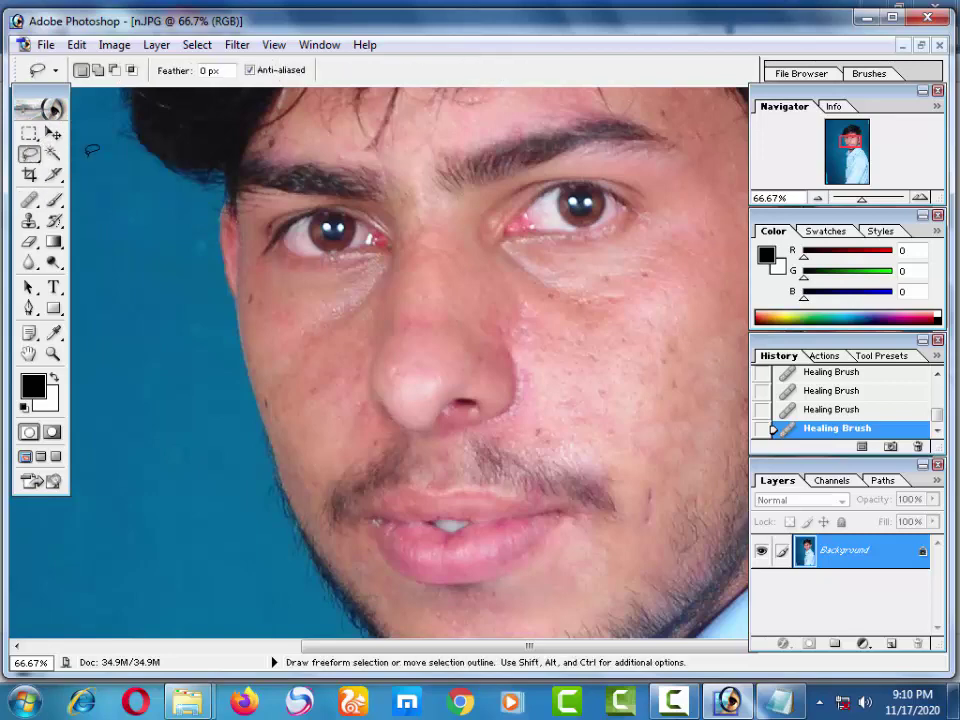
pyautogui.hotkey('ctrl', '-')
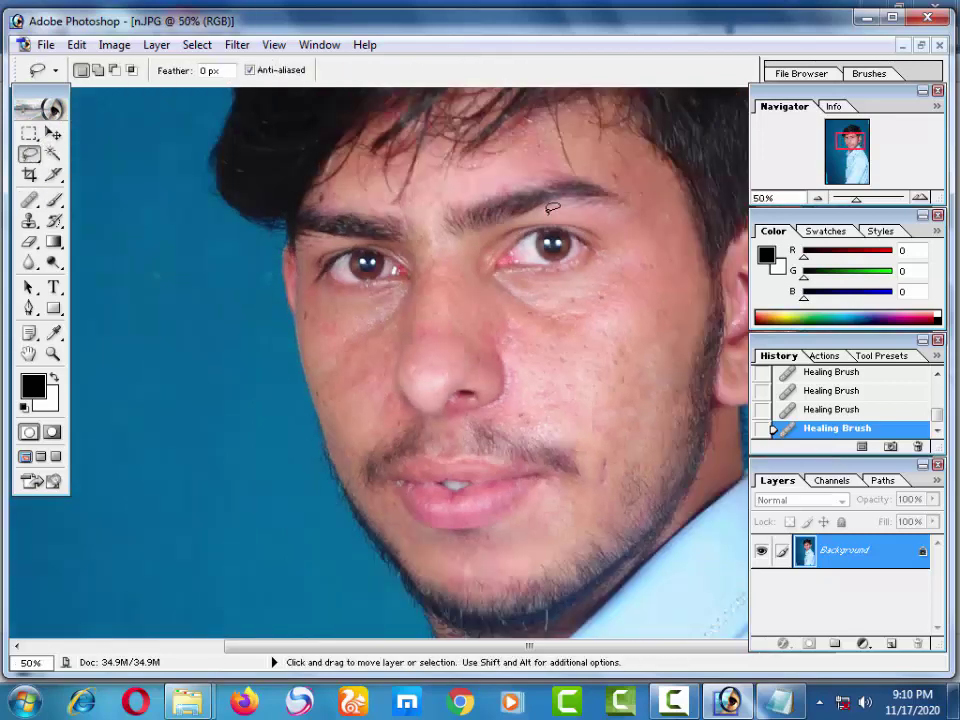
pyautogui.hotkey('ctrl', '-')
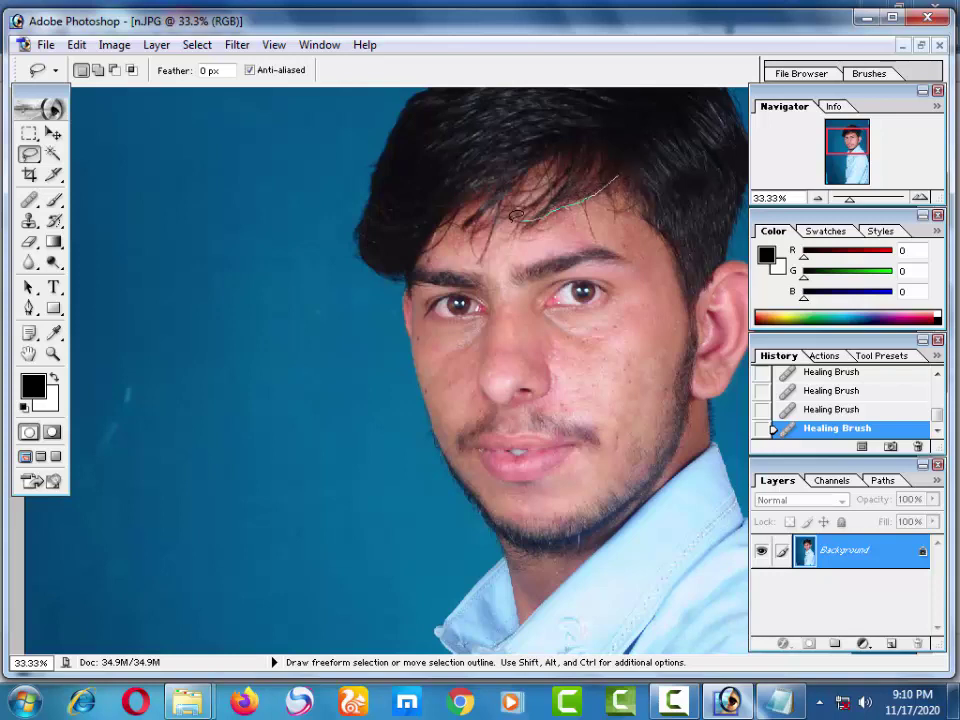
pyautogui.moveTo(447, 227); pyautogui.dragTo(413, 246)
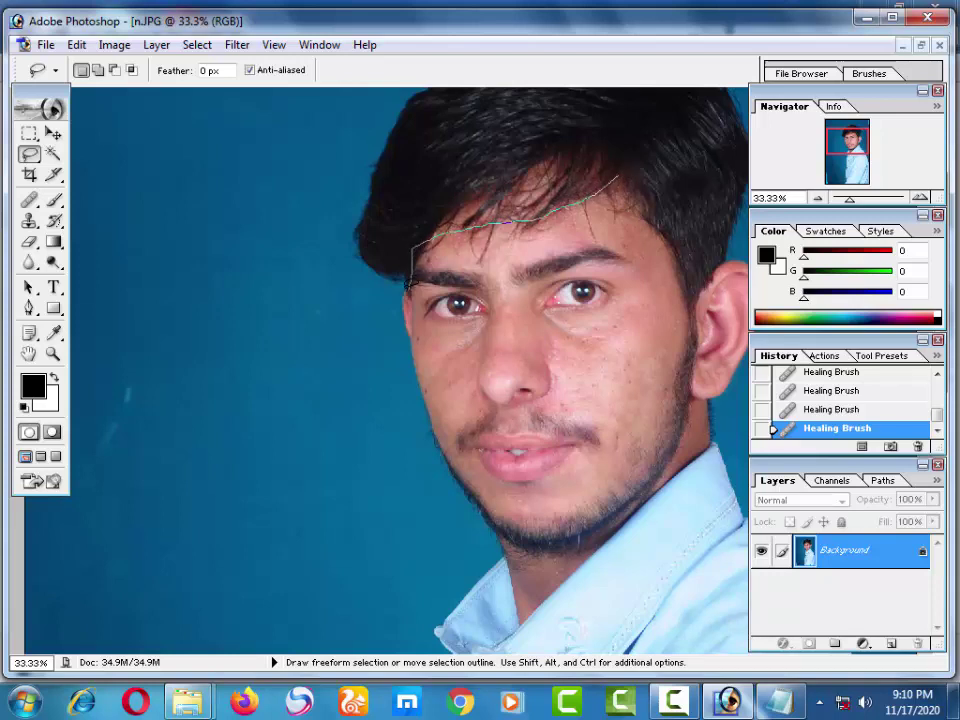
pyautogui.moveTo(411, 318); pyautogui.dragTo(430, 371)
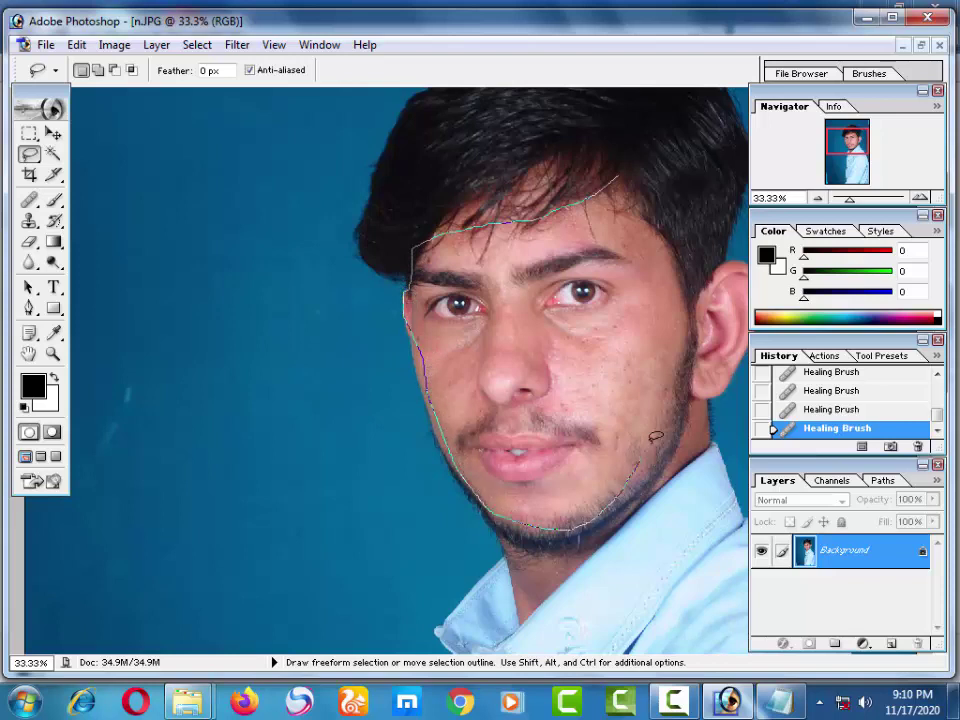
pyautogui.moveTo(655, 437); pyautogui.dragTo(690, 276)
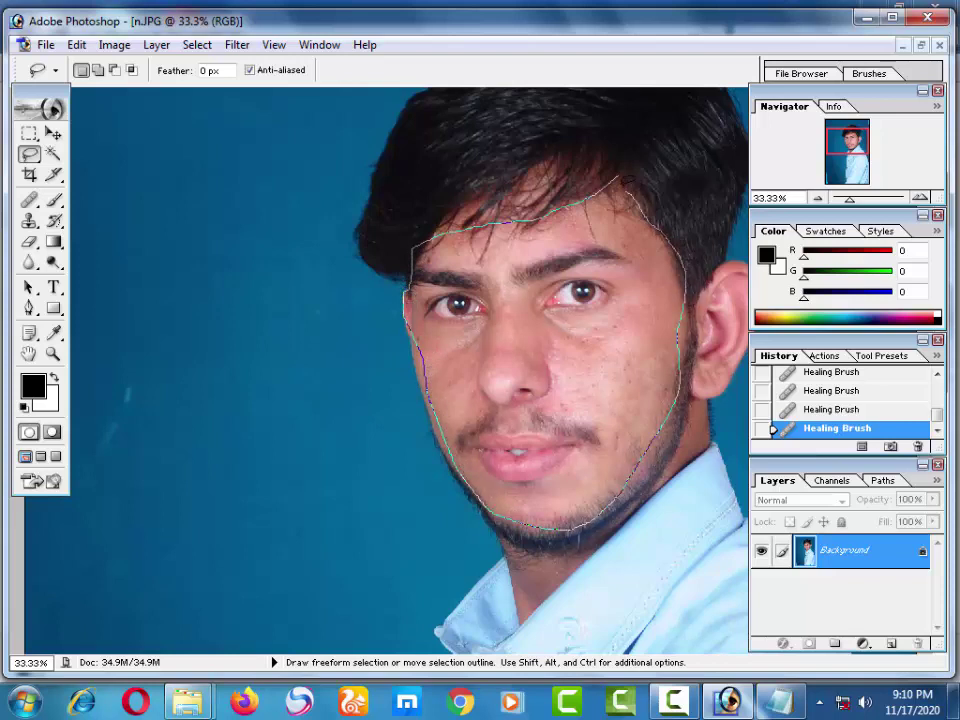
pyautogui.moveTo(615, 180); pyautogui.dragTo(612, 184)
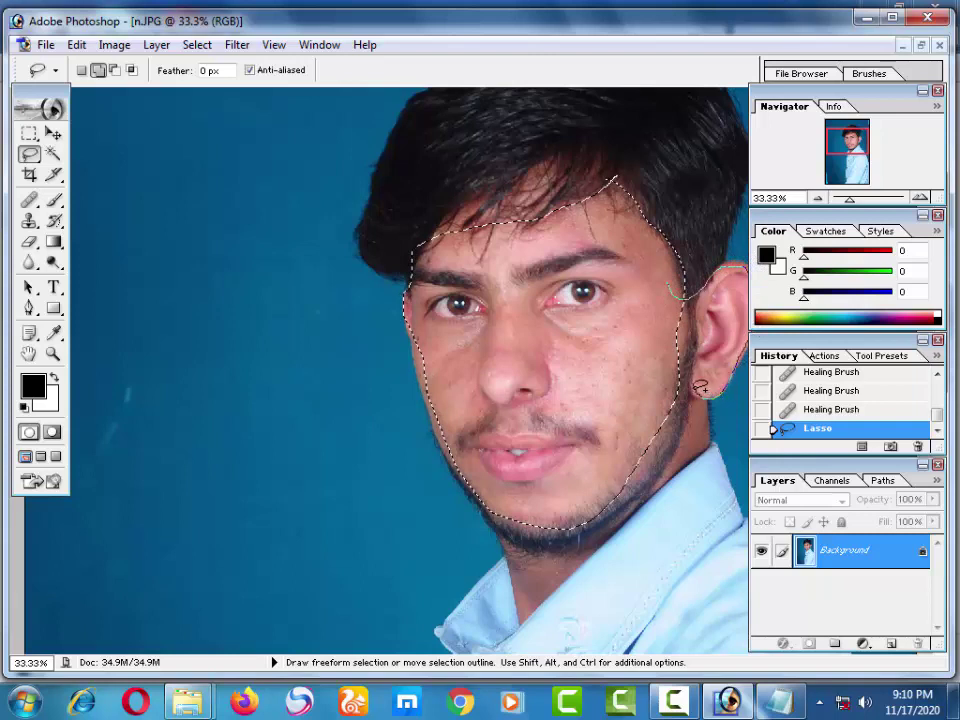
# Step: Add the ear and the neck to the face selection
pyautogui.moveTo(700, 385); pyautogui.dragTo(706, 394)
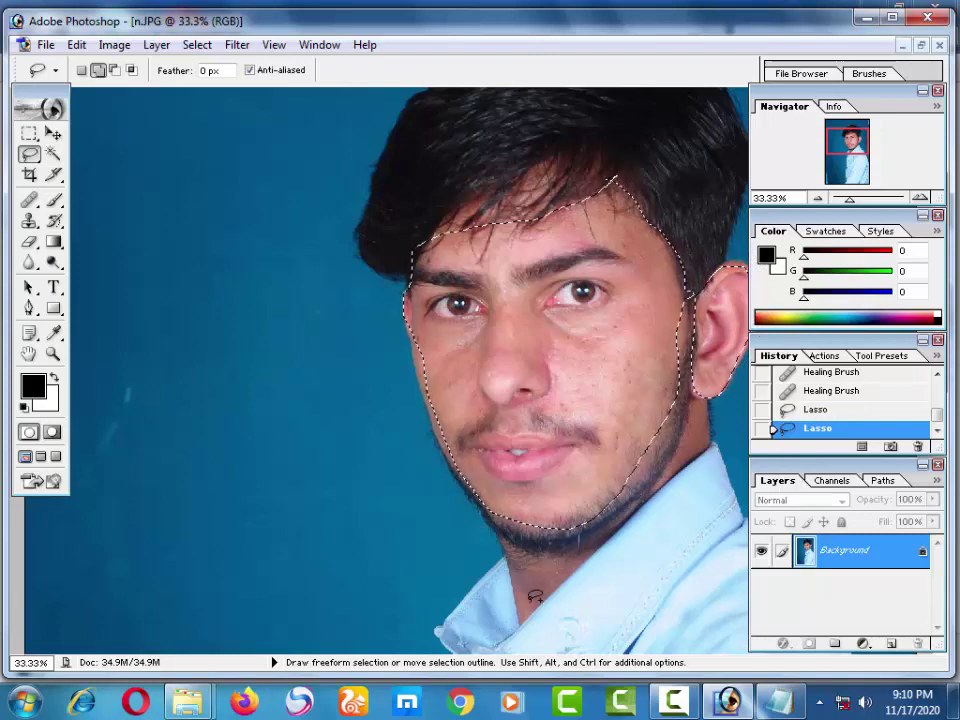
pyautogui.moveTo(509, 546); pyautogui.dragTo(513, 612)
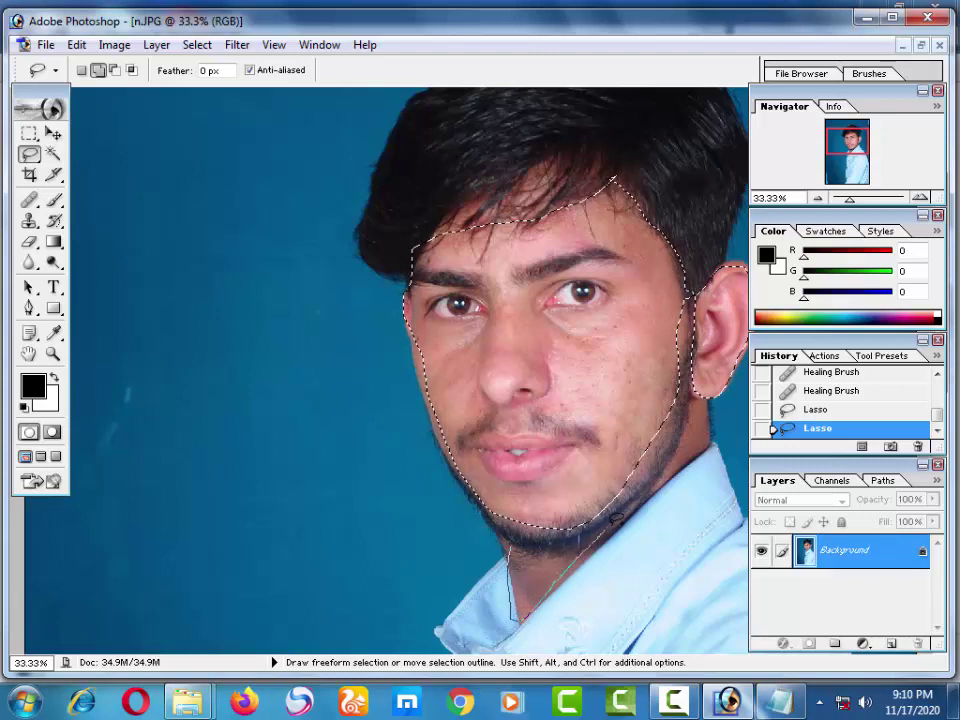
pyautogui.moveTo(704, 440); pyautogui.dragTo(704, 392)
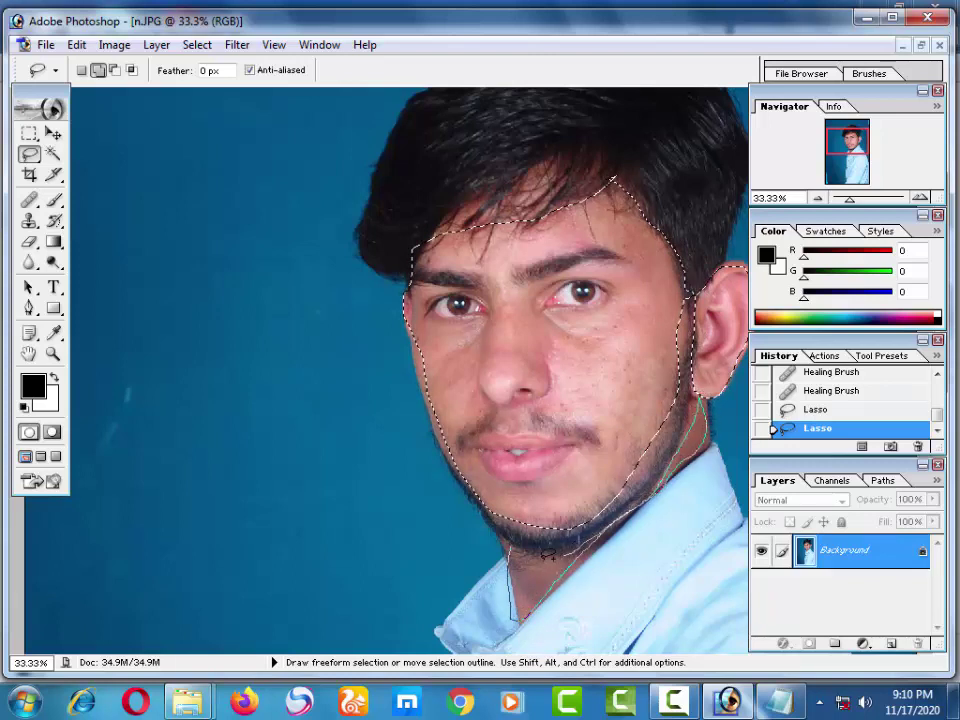
pyautogui.moveTo(548, 555); pyautogui.dragTo(553, 435)
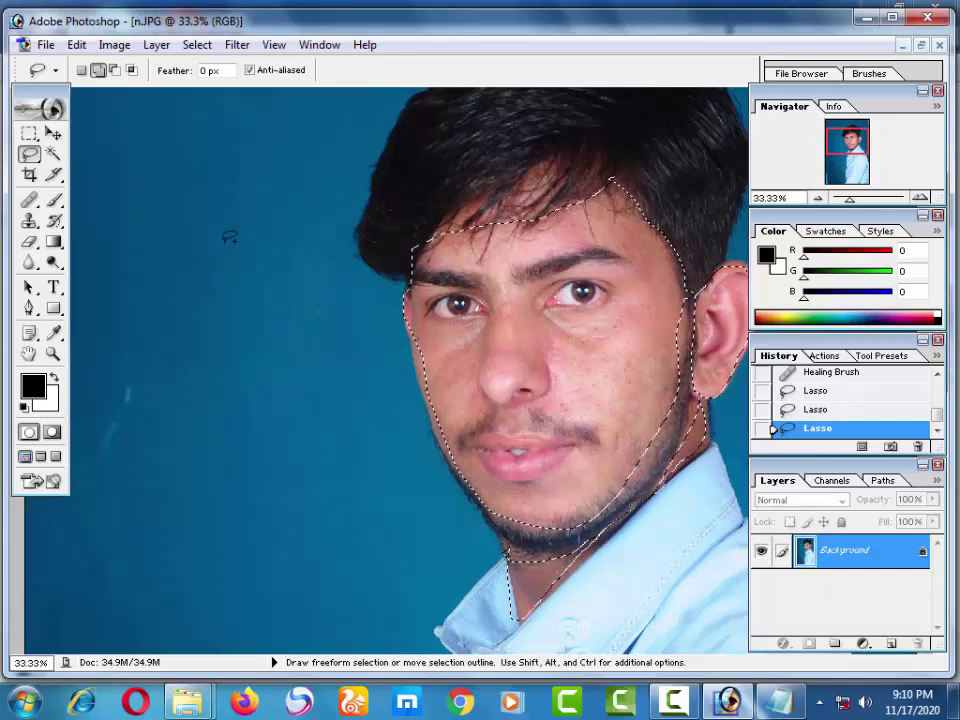
# Step: Switch the Lasso to Subtract from selection and cut the lips out of the face selection
pyautogui.click(114, 70)
pyautogui.moveTo(570, 446); pyautogui.dragTo(537, 470)
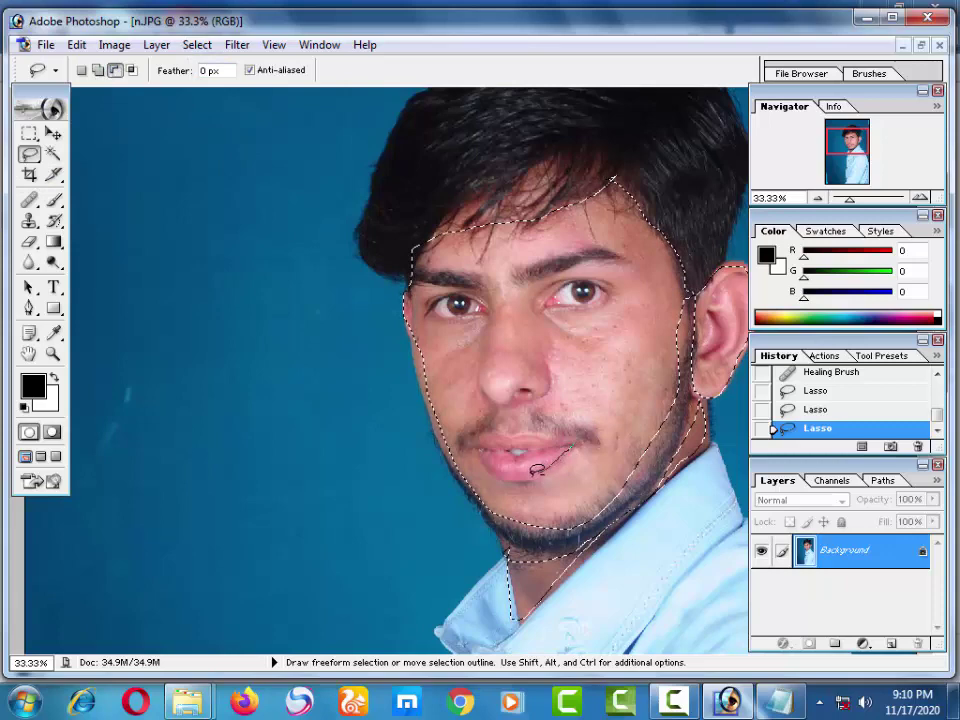
pyautogui.moveTo(478, 437)
pyautogui.mouseDown()
pyautogui.moveTo(538, 425)
pyautogui.moveTo(561, 435)
pyautogui.moveTo(547, 428)
pyautogui.mouseUp()
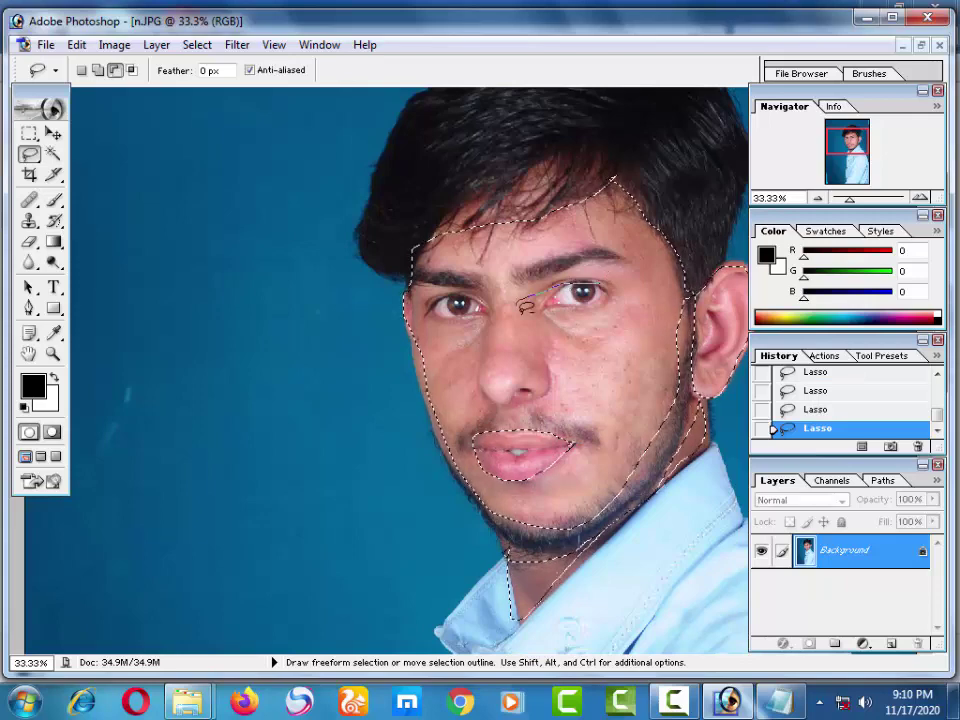
# Step: Exclude the right eye, right eyebrow and left eye, redrawing the misdrawn right-eye outline
pyautogui.moveTo(522, 308); pyautogui.dragTo(590, 285)
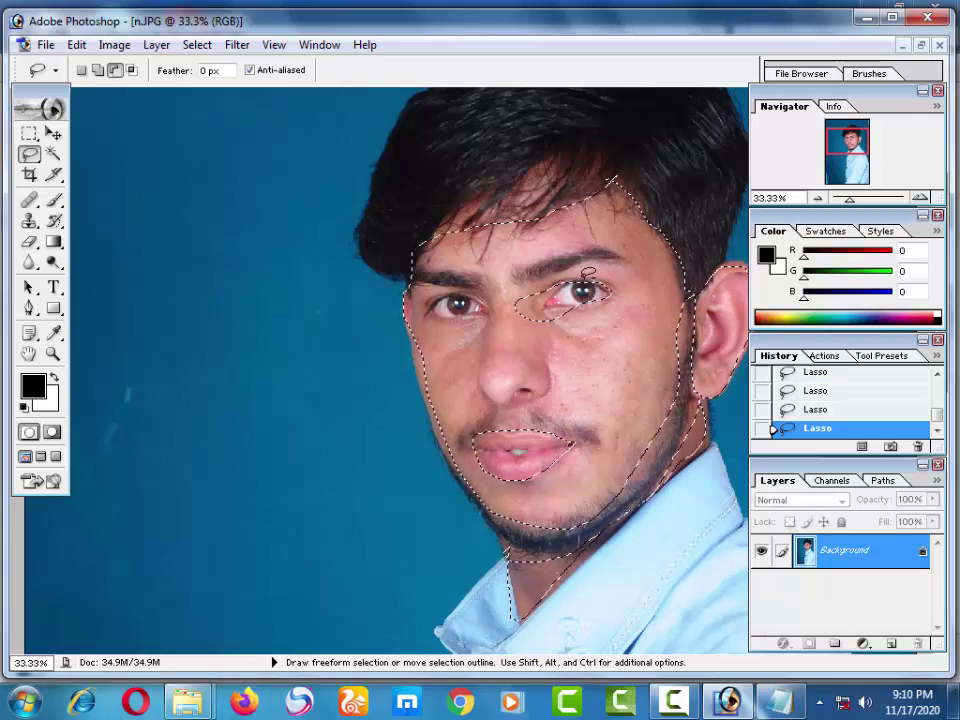
pyautogui.hotkey('ctrl', 'z')
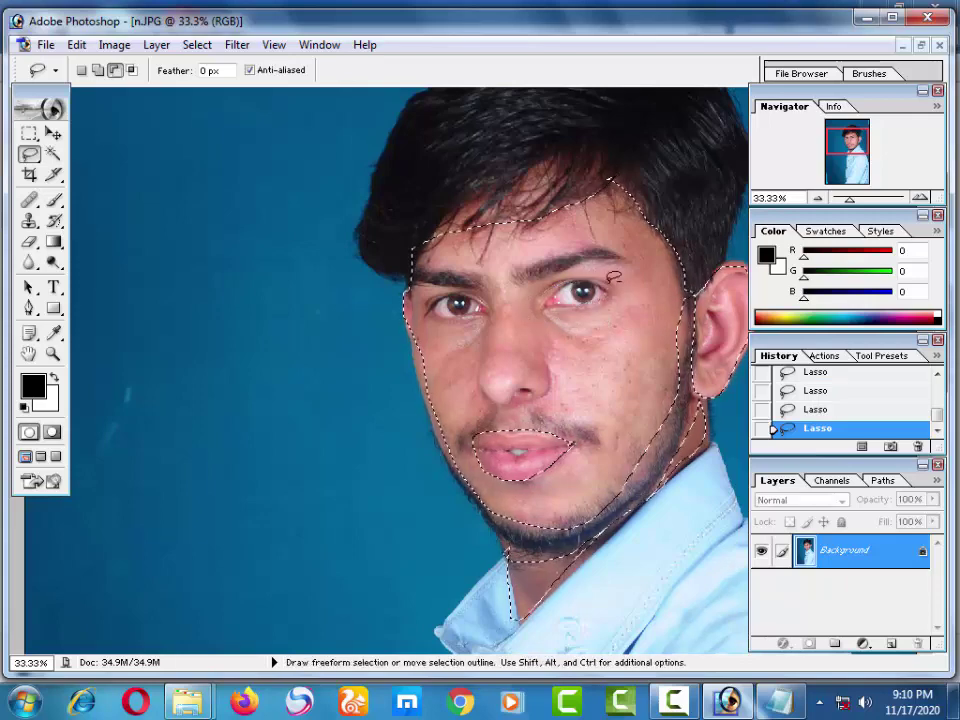
pyautogui.moveTo(614, 277); pyautogui.dragTo(558, 269)
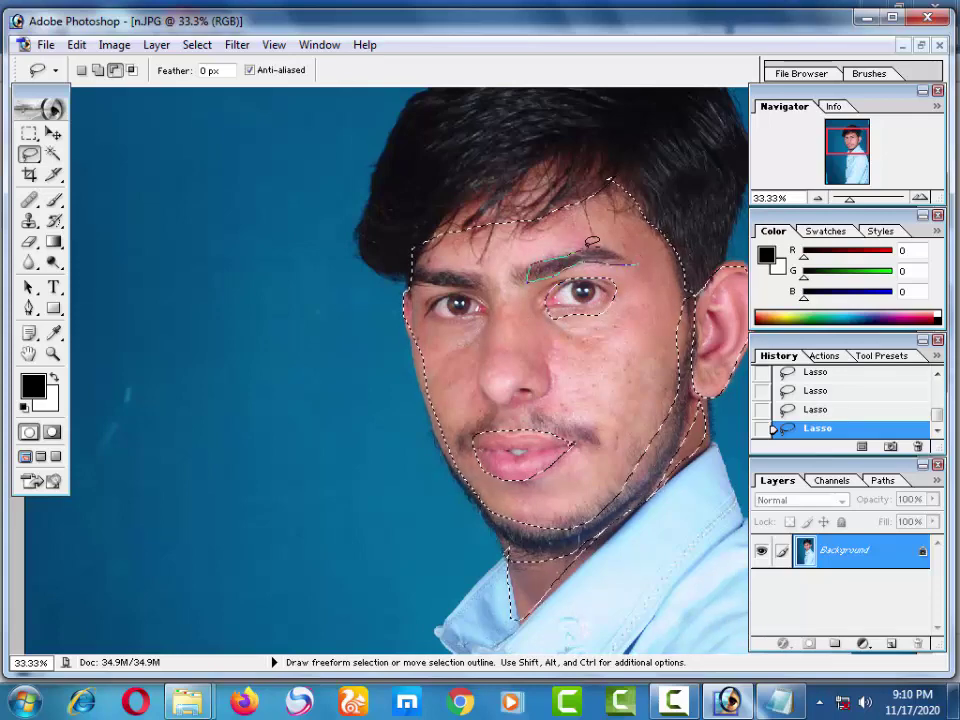
pyautogui.moveTo(633, 244); pyautogui.dragTo(634, 258)
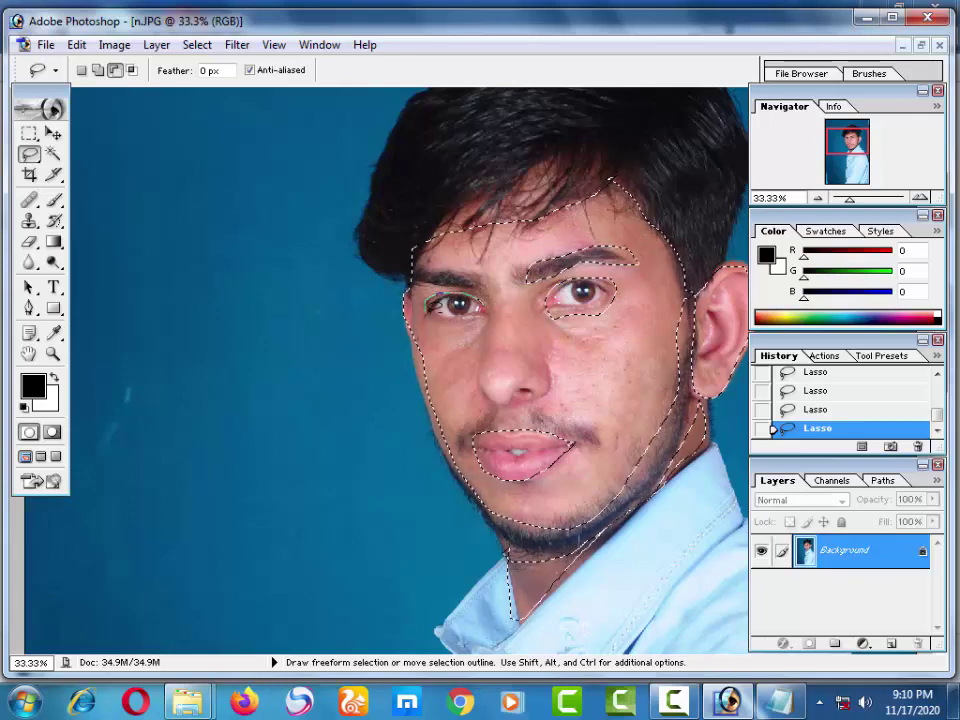
pyautogui.moveTo(496, 302)
pyautogui.mouseDown()
pyautogui.moveTo(428, 306)
pyautogui.moveTo(407, 282)
pyautogui.moveTo(482, 281)
pyautogui.mouseUp()
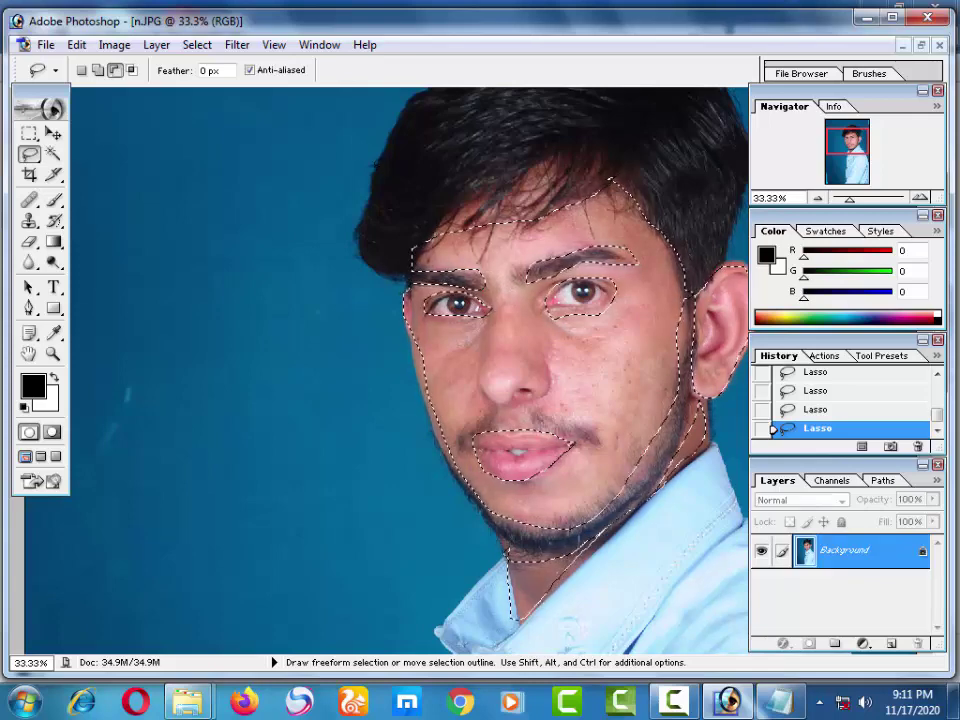
# Step: Apply Noiseware Professional and then one Portraiture pass to the selected skin
pyautogui.click(232, 47)
pyautogui.moveTo(282, 460)
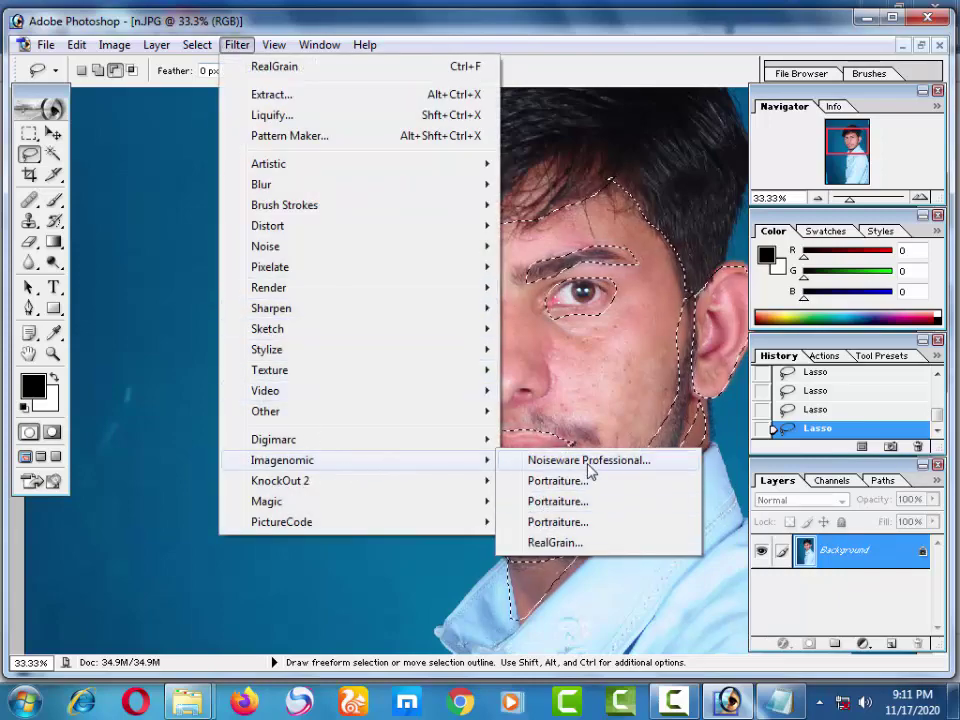
pyautogui.click(588, 461)
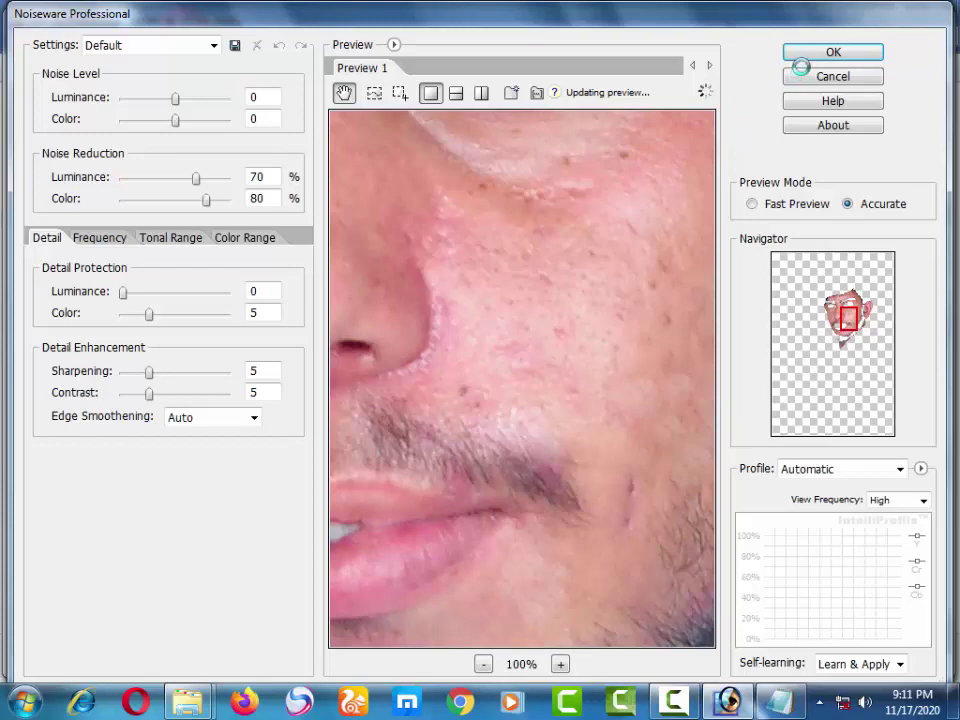
pyautogui.click(808, 55)
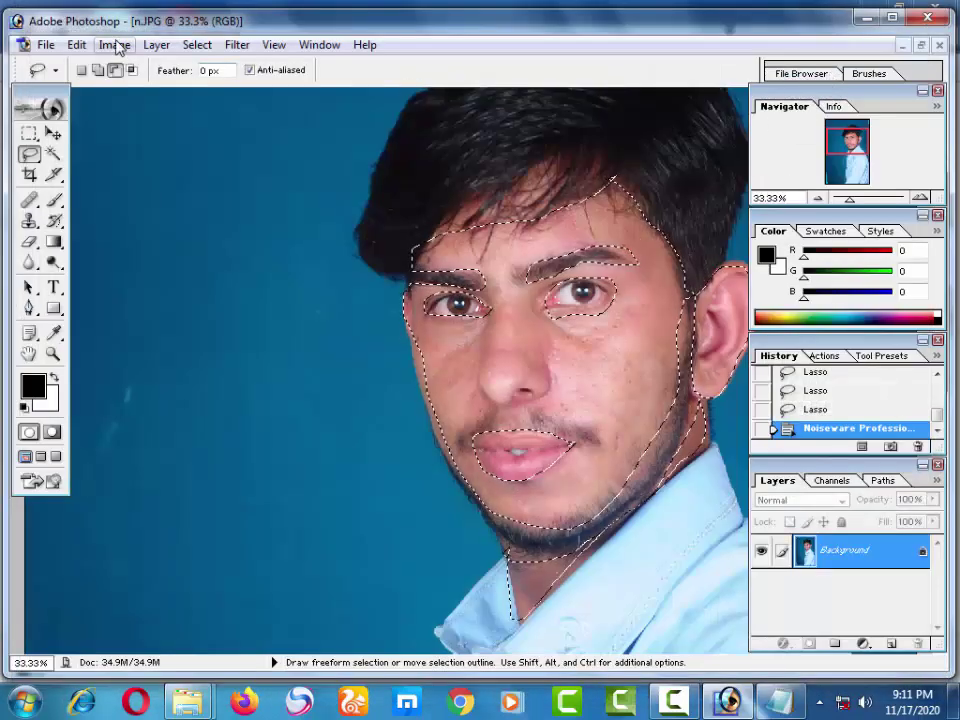
pyautogui.click(237, 44)
pyautogui.moveTo(282, 460)
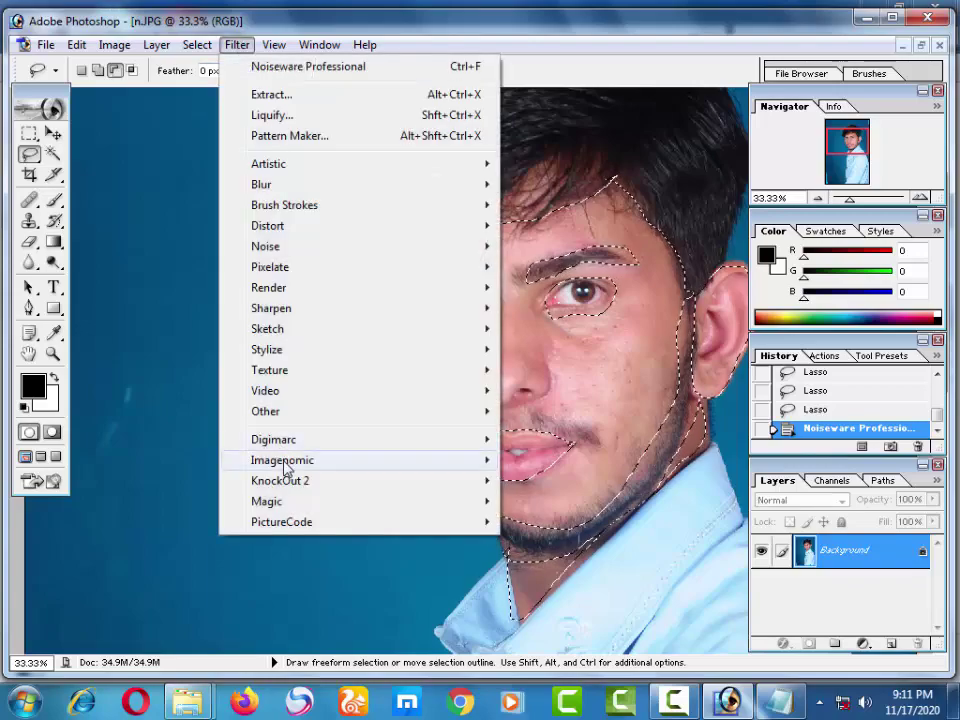
pyautogui.click(527, 481)
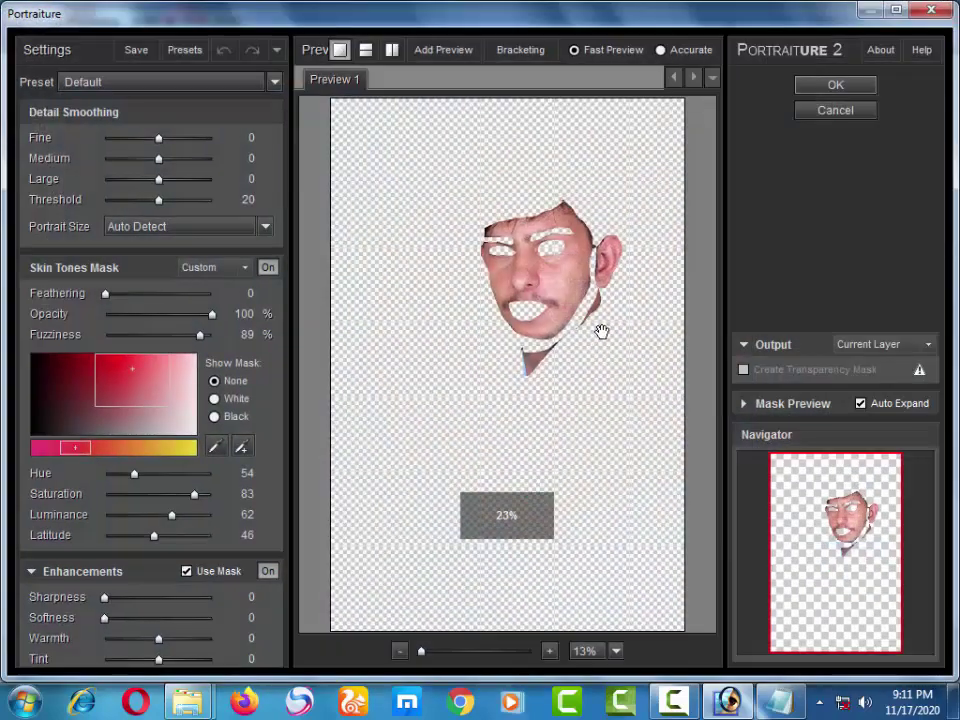
pyautogui.click(830, 88)
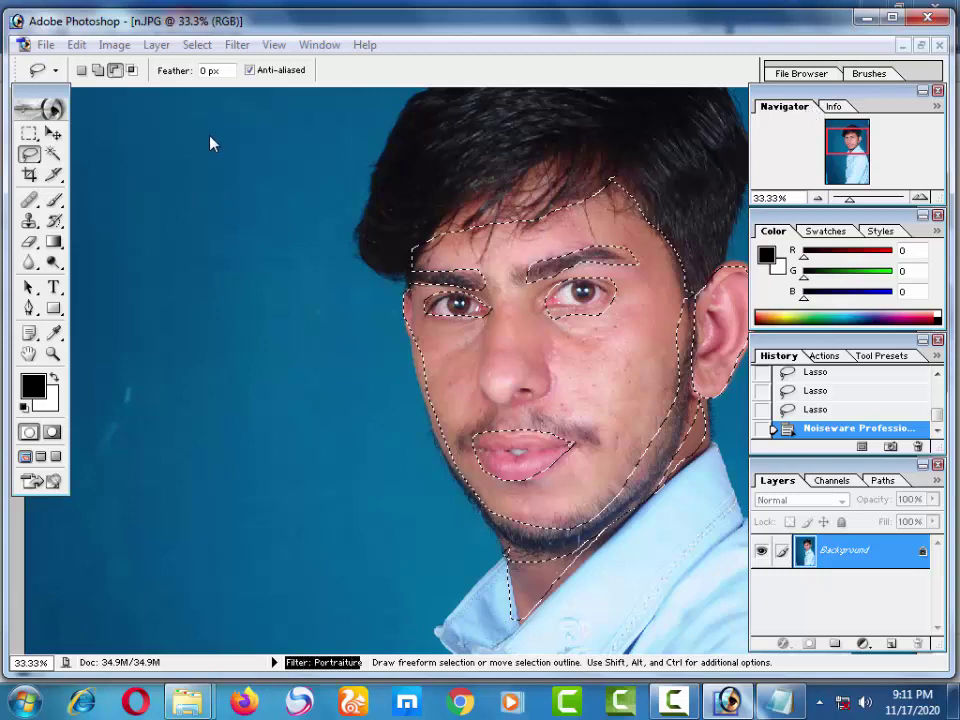
# Step: Run two more Portraiture smoothing passes on the selected skin
pyautogui.click(237, 44)
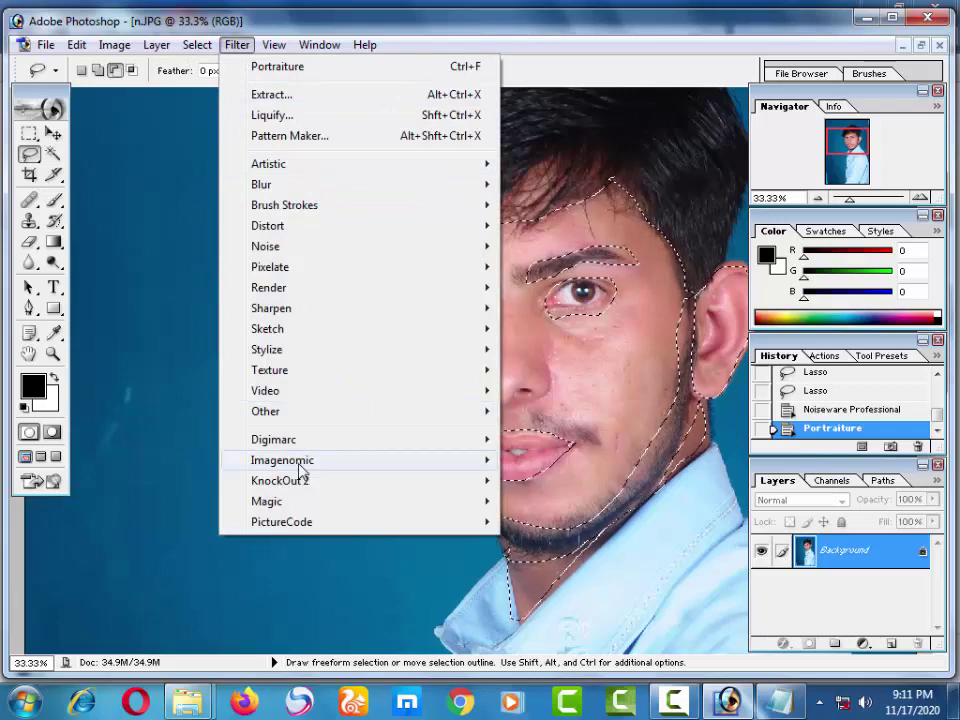
pyautogui.moveTo(282, 460)
pyautogui.click(503, 502)
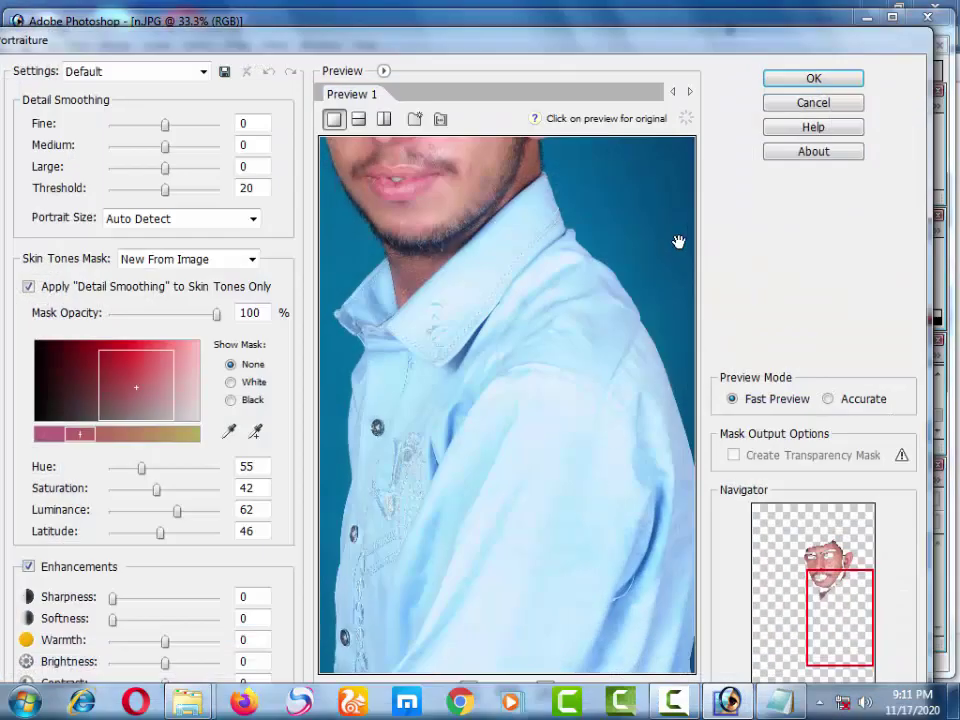
pyautogui.click(800, 80)
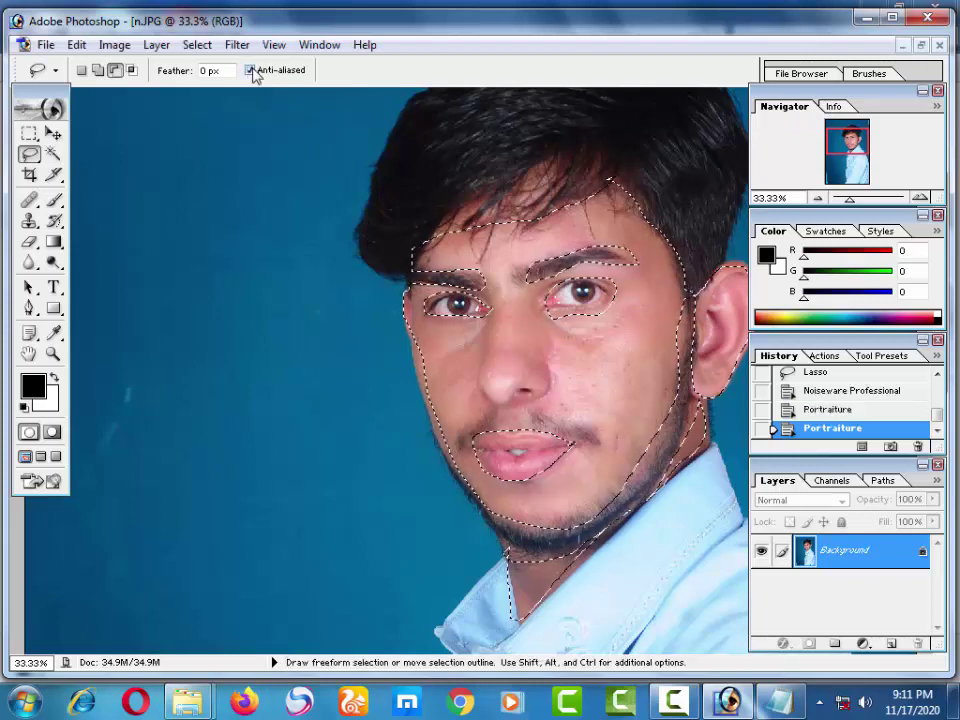
pyautogui.click(237, 45)
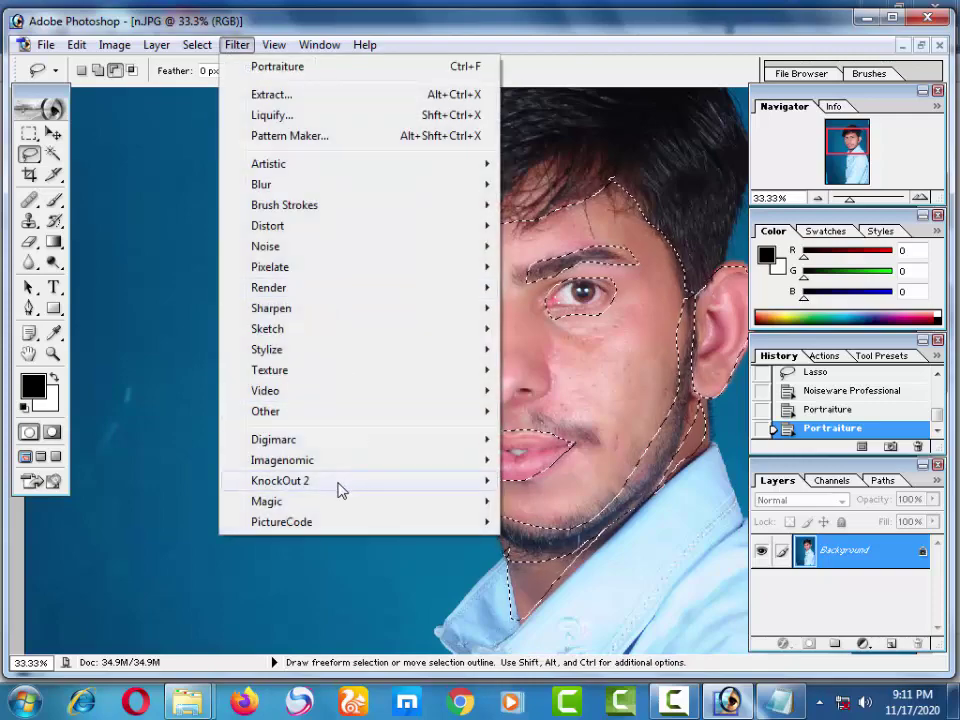
pyautogui.moveTo(282, 460)
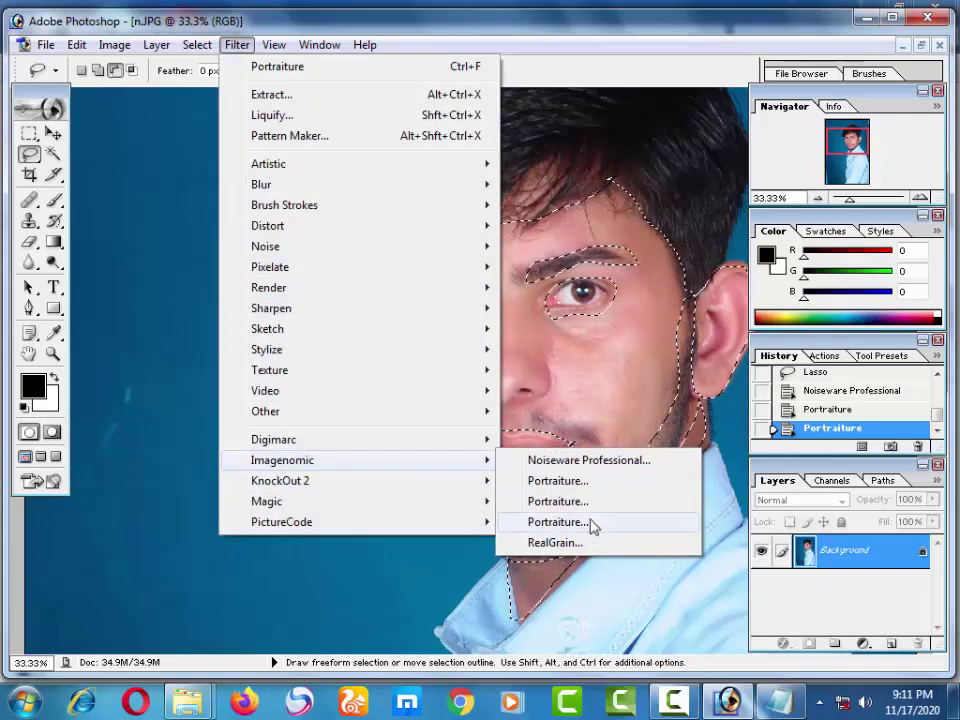
pyautogui.click(591, 522)
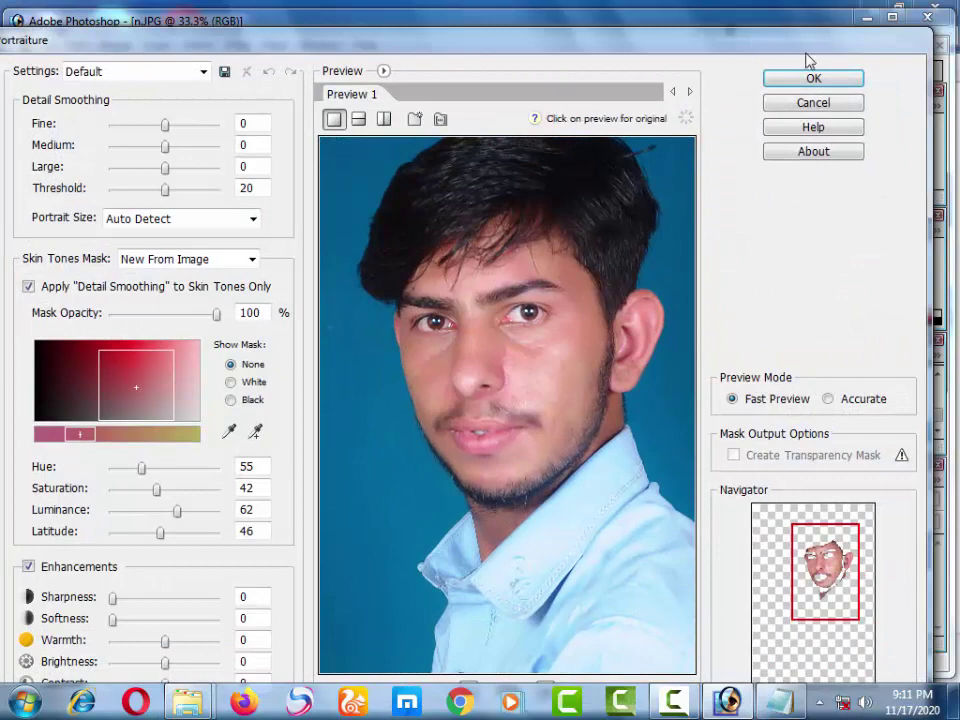
pyautogui.click(815, 80)
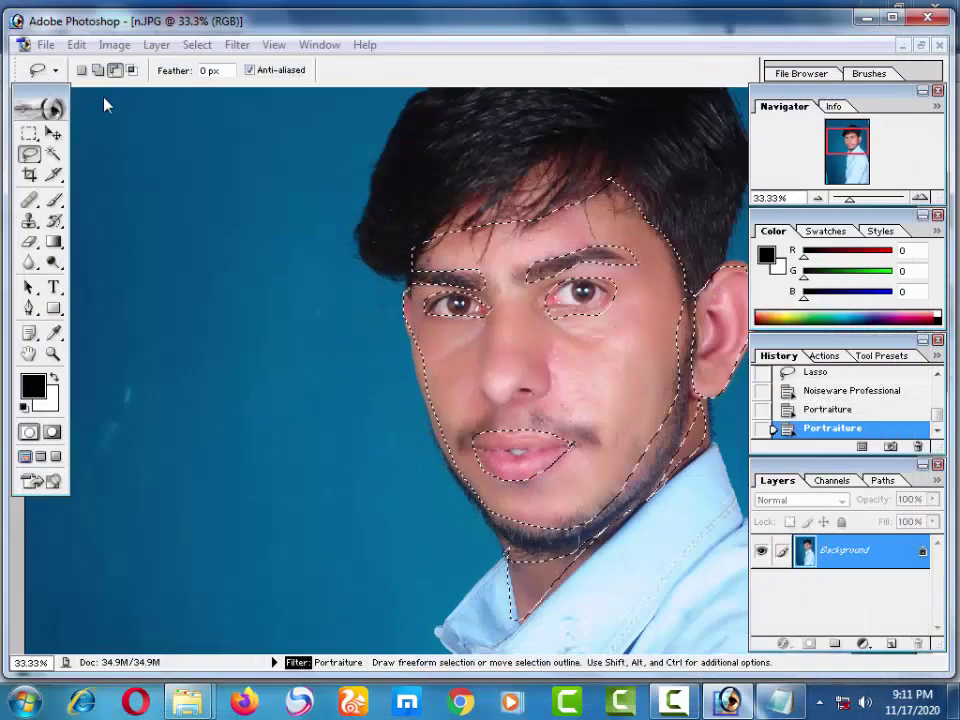
# Step: Apply RealGrain to the selected skin, followed by another Portraiture pass
pyautogui.click(236, 45)
pyautogui.moveTo(282, 460)
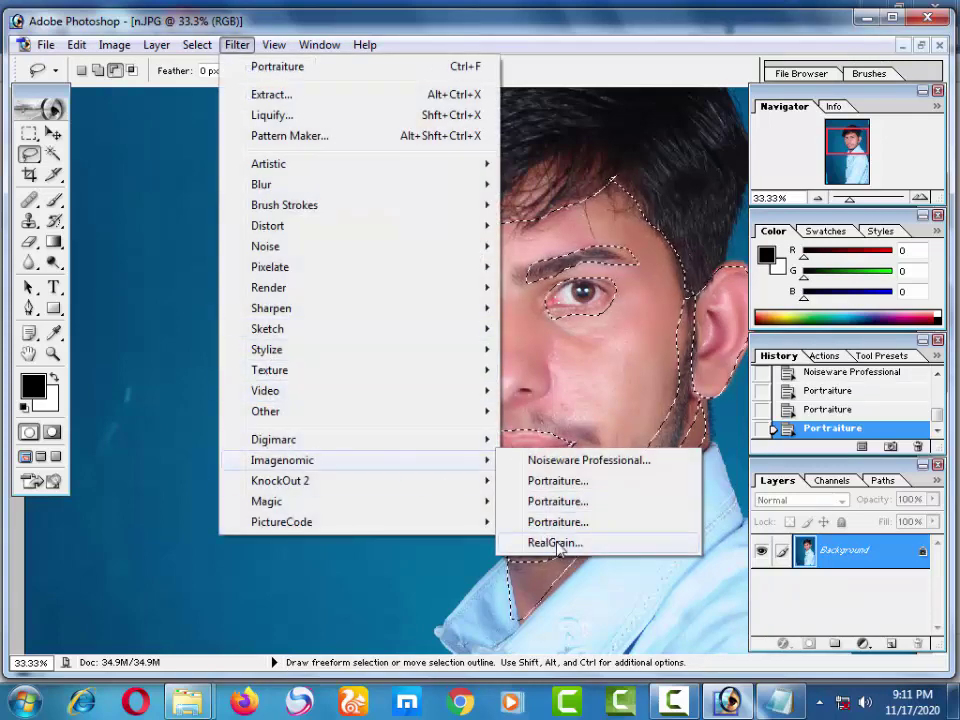
pyautogui.click(556, 543)
pyautogui.click(858, 74)
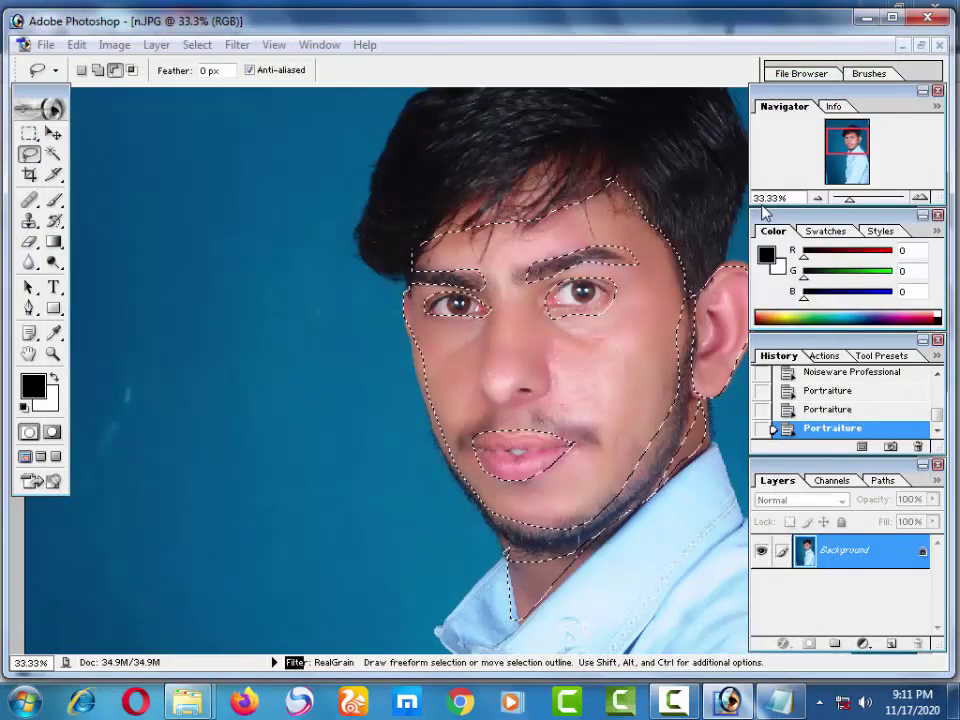
pyautogui.click(240, 47)
pyautogui.moveTo(282, 460)
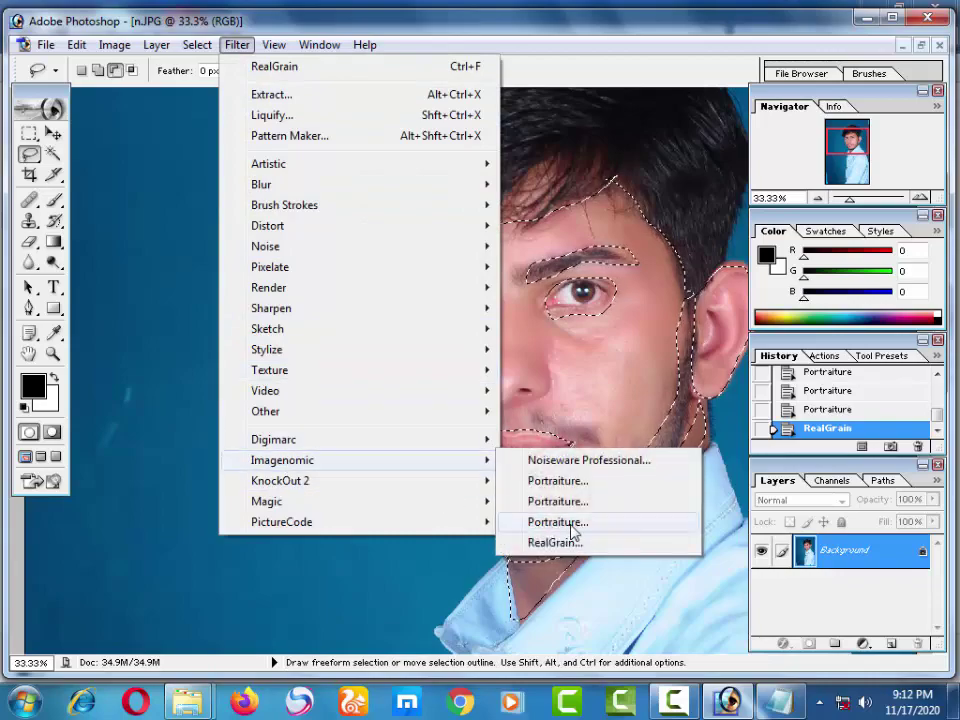
pyautogui.click(591, 504)
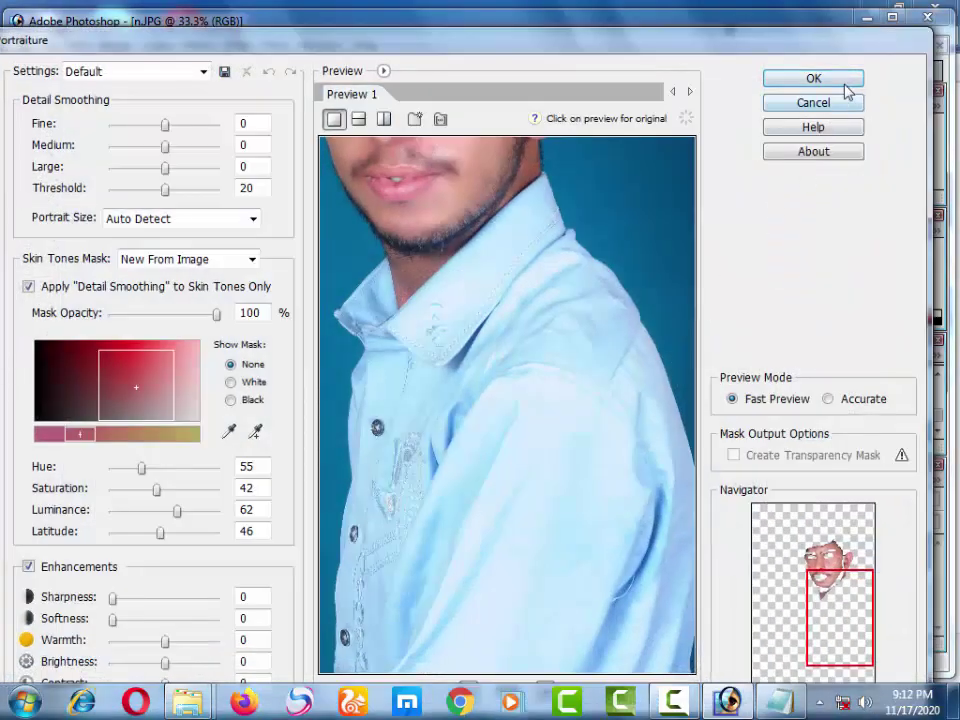
pyautogui.click(845, 84)
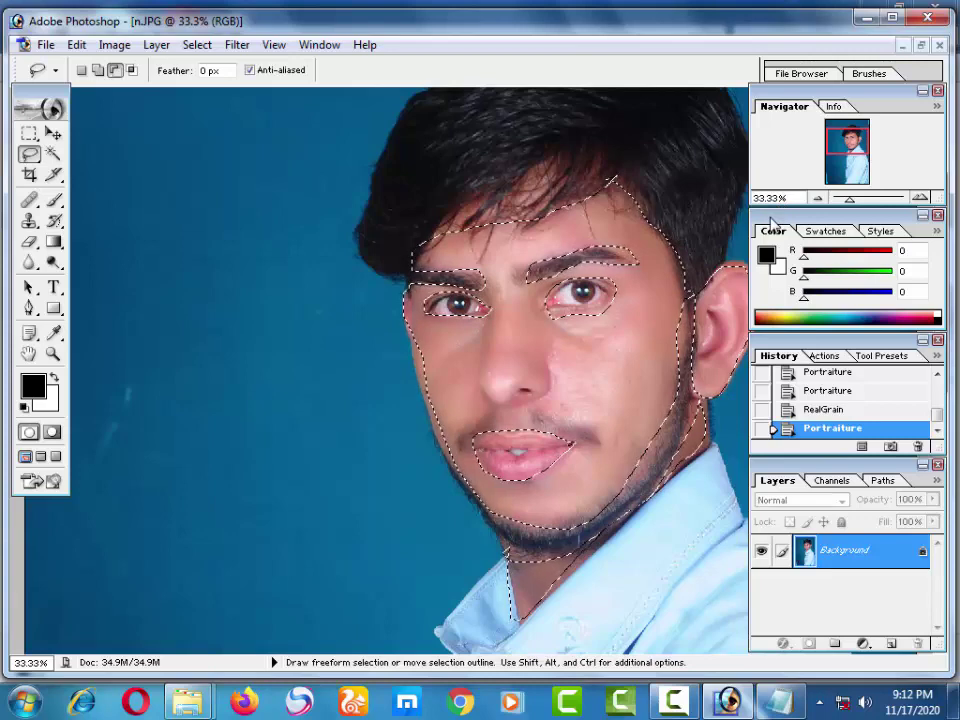
# Step: Deselect with Ctrl+D and zoom in to inspect the smoothed lips and skin
pyautogui.press('ctrl')
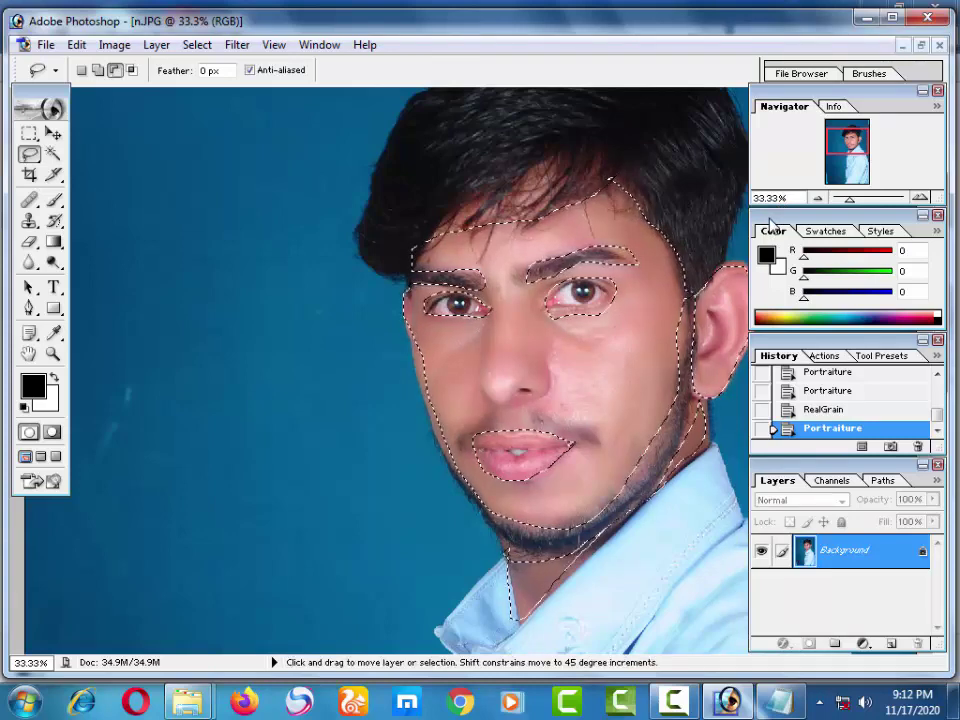
pyautogui.hotkey('ctrl', 'd')
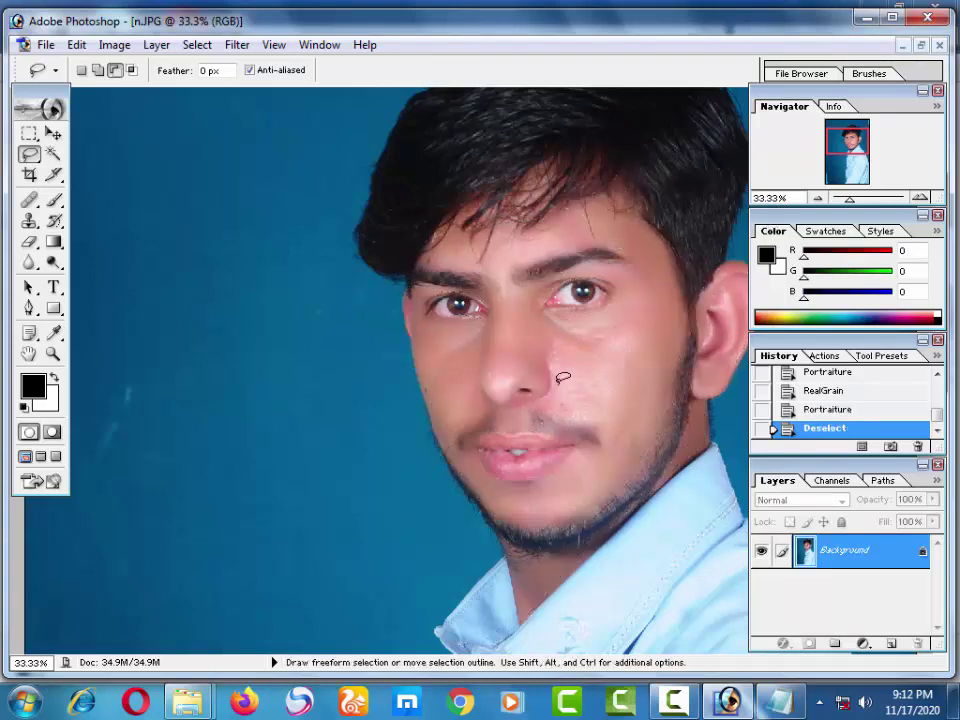
pyautogui.scroll(-3, 545, 410)
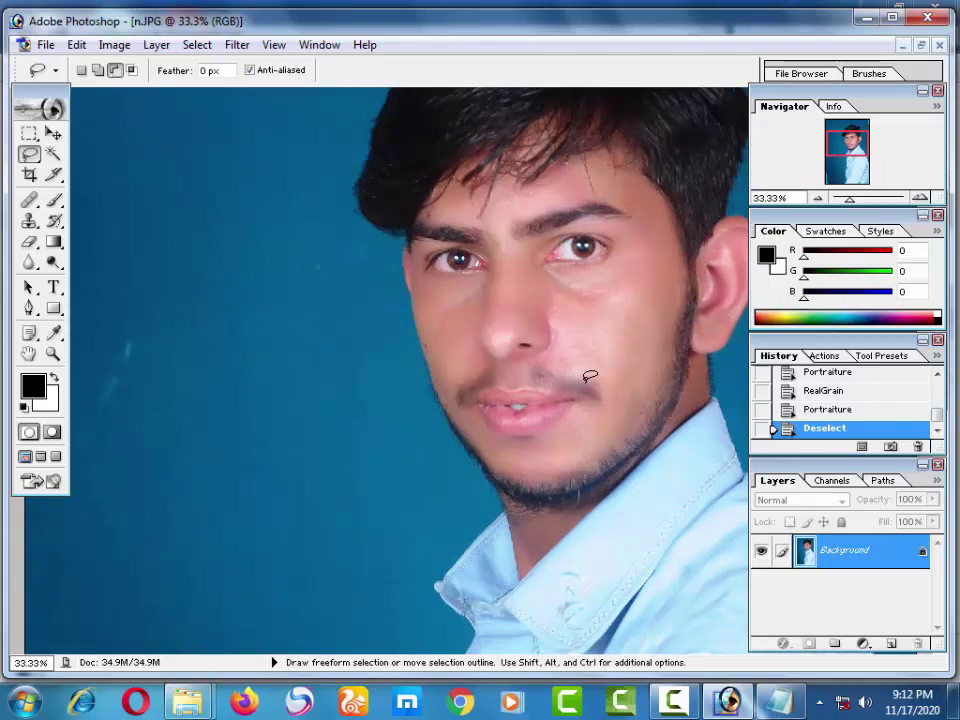
pyautogui.hotkey('ctrl', '+')
pyautogui.hotkey('ctrl', '+')
pyautogui.hotkey('ctrl', '+')
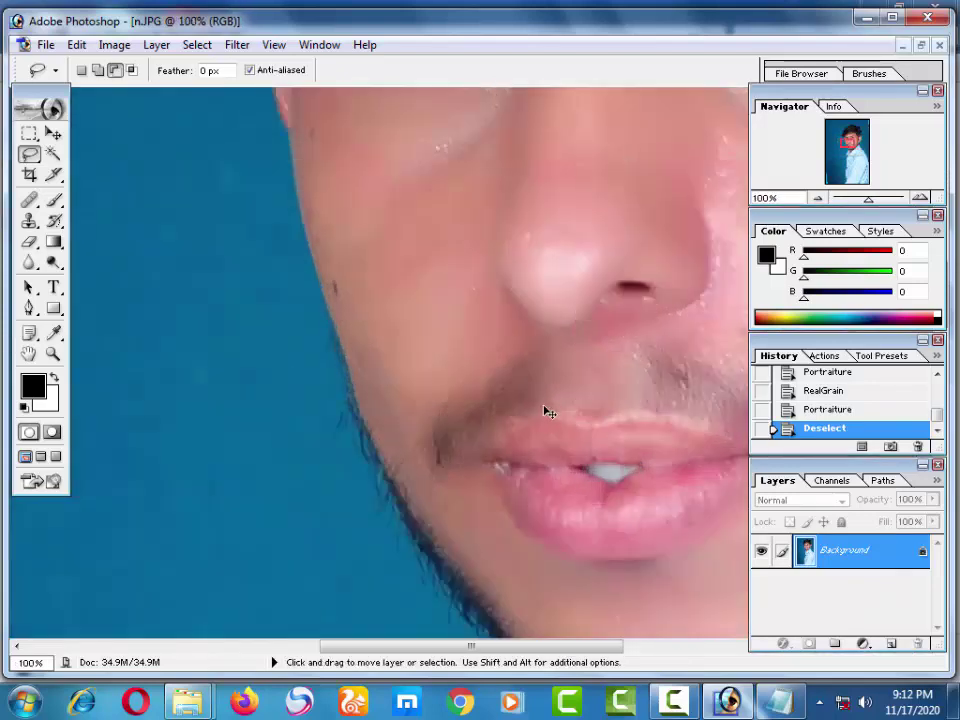
pyautogui.hotkey('ctrl', '+')
pyautogui.moveTo(581, 415)
pyautogui.mouseDown()
pyautogui.moveTo(366, 362)
pyautogui.moveTo(345, 347)
pyautogui.mouseUp()
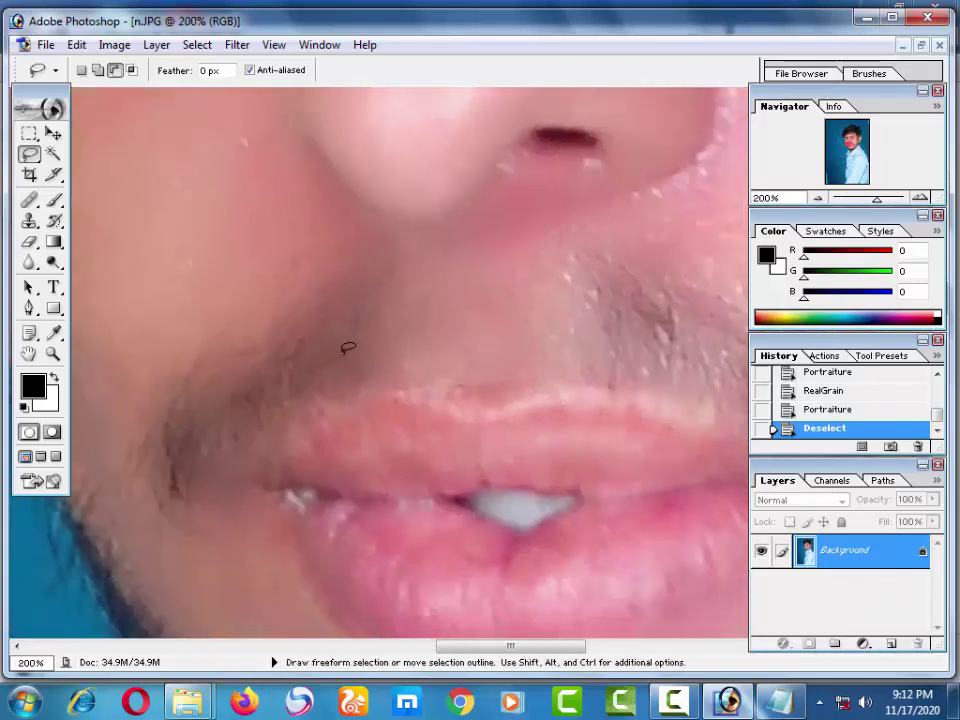
# Step: Zoom back out to 50% and step back twice in history with Ctrl+Alt+Z
pyautogui.hotkey('ctrl', '-')
pyautogui.hotkey('ctrl', '-')
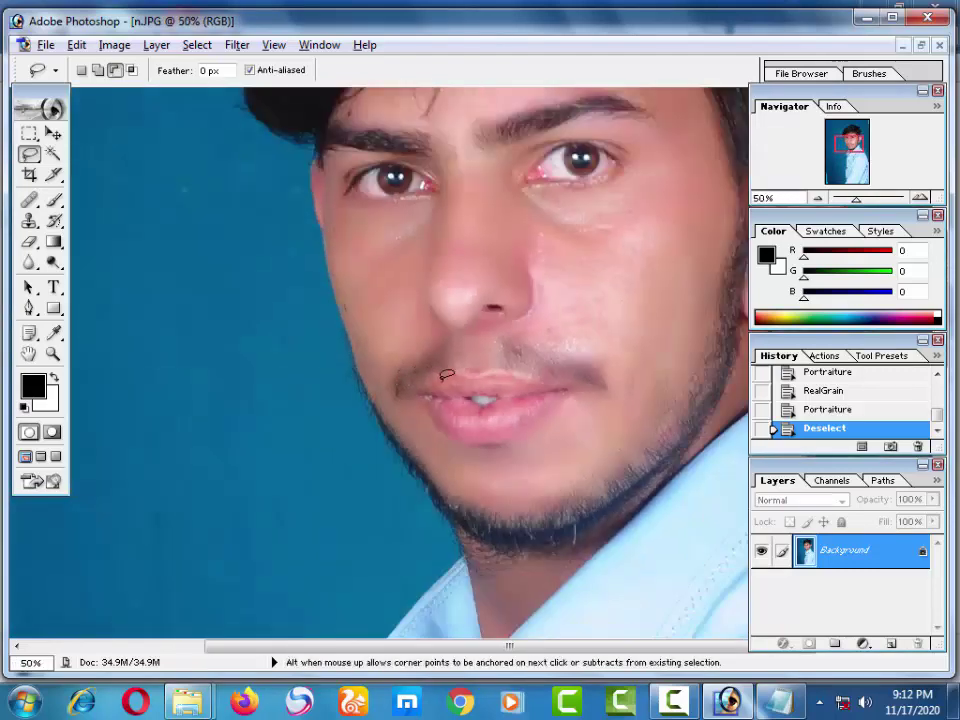
pyautogui.hotkey('ctrl', 'alt', 'z')
pyautogui.hotkey('ctrl', 'alt', 'z')
pyautogui.hotkey('ctrl', 'alt', 'z')
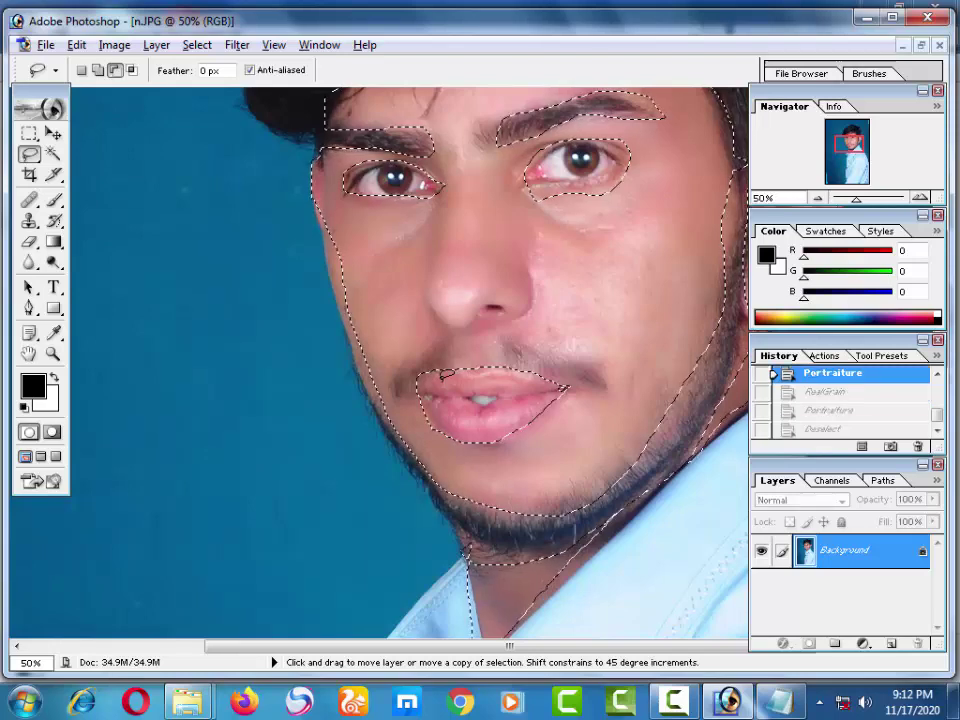
pyautogui.hotkey('ctrl', 'alt', 'z')
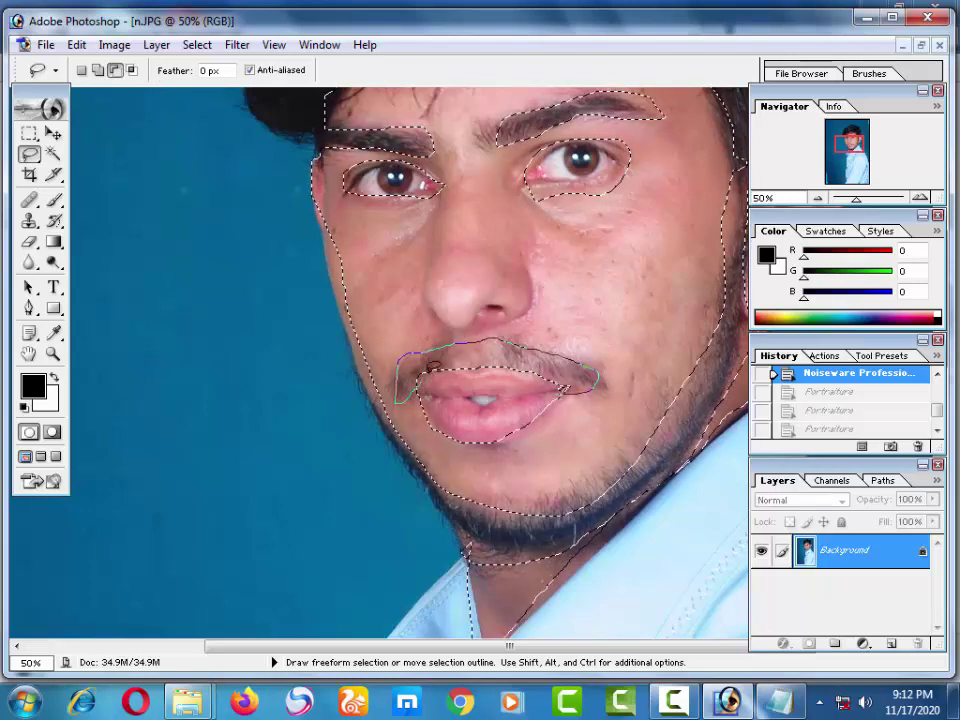
# Step: Lasso around the moustache above the lips to subtract it from the face selection
pyautogui.moveTo(619, 379); pyautogui.dragTo(552, 370)
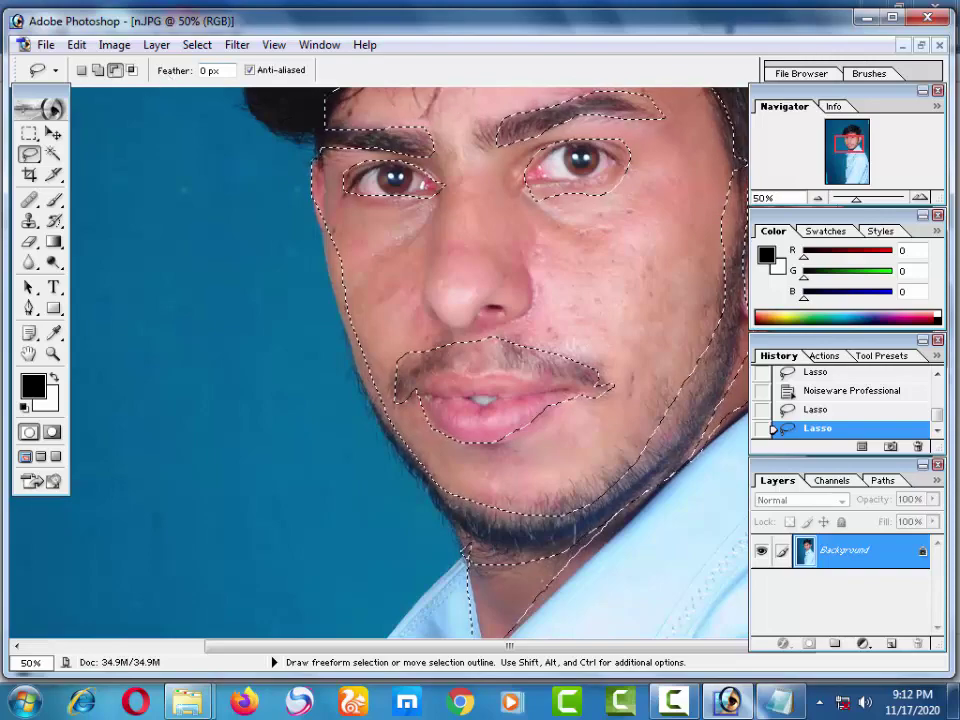
# Step: Apply Noiseware Professional and a first Portraiture pass to the selected skin
pyautogui.click(246, 52)
pyautogui.moveTo(282, 460)
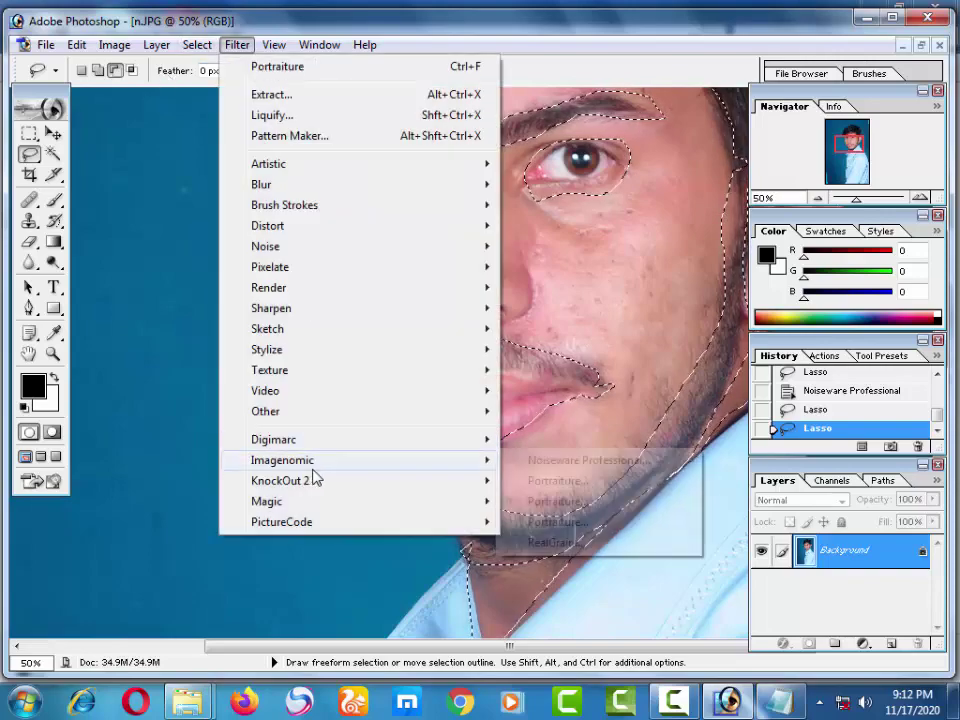
pyautogui.click(593, 461)
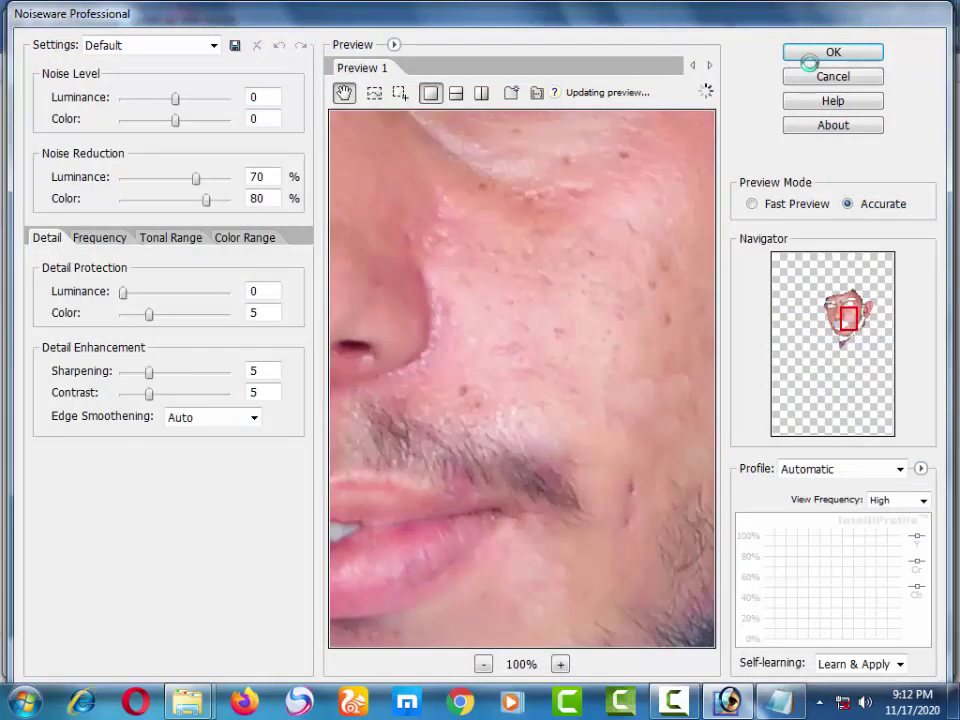
pyautogui.click(817, 53)
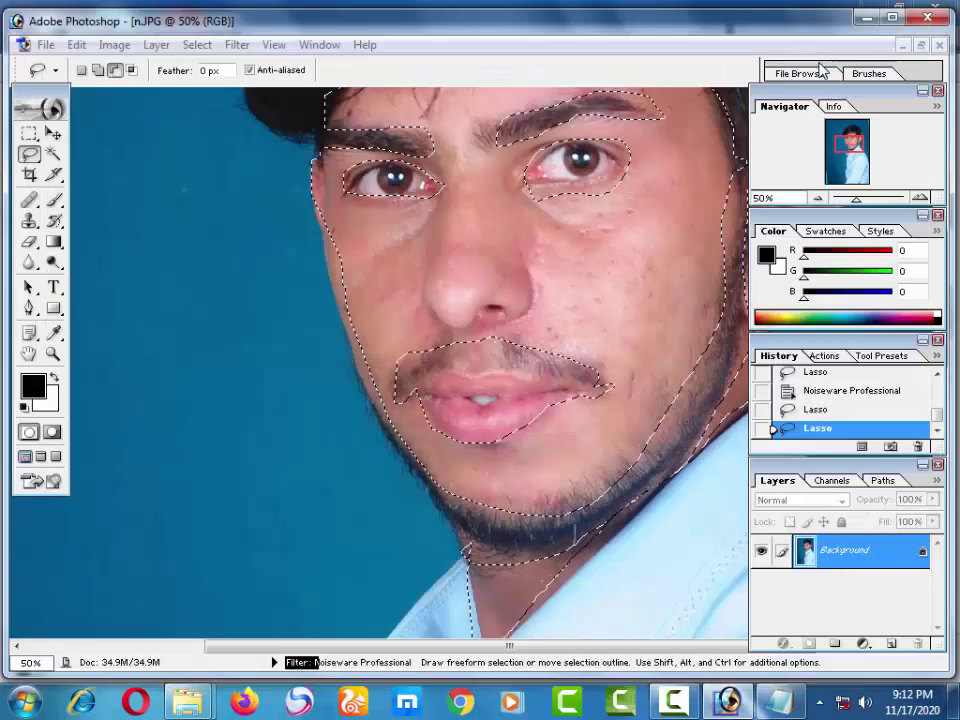
pyautogui.click(240, 47)
pyautogui.moveTo(282, 460)
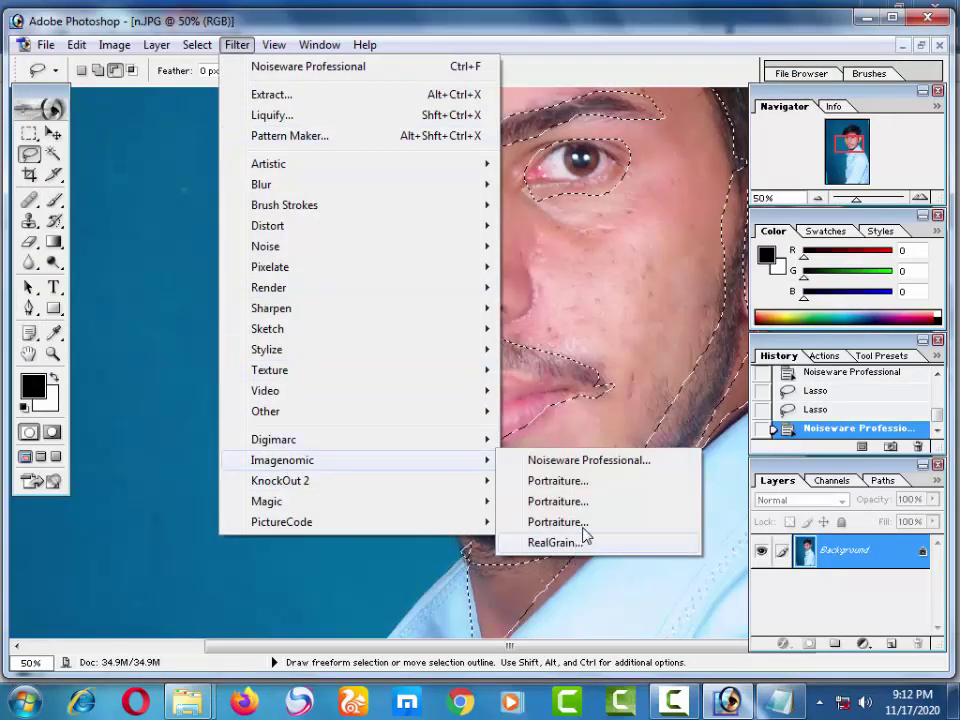
pyautogui.click(583, 522)
pyautogui.click(840, 80)
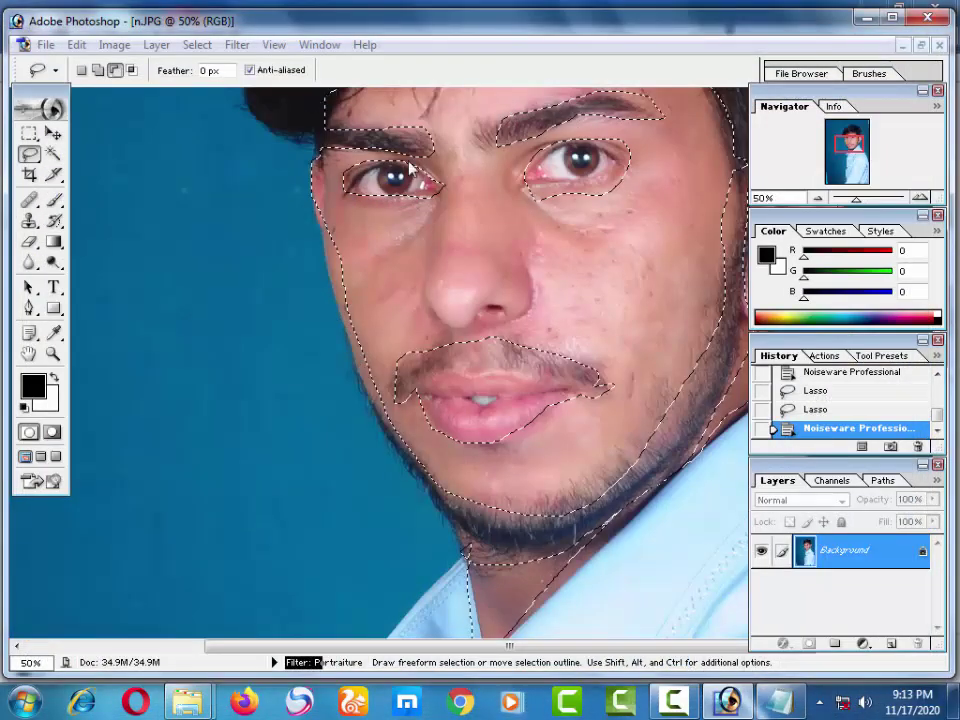
# Step: Run a second and third Portraiture smoothing pass on the selection
pyautogui.click(237, 45)
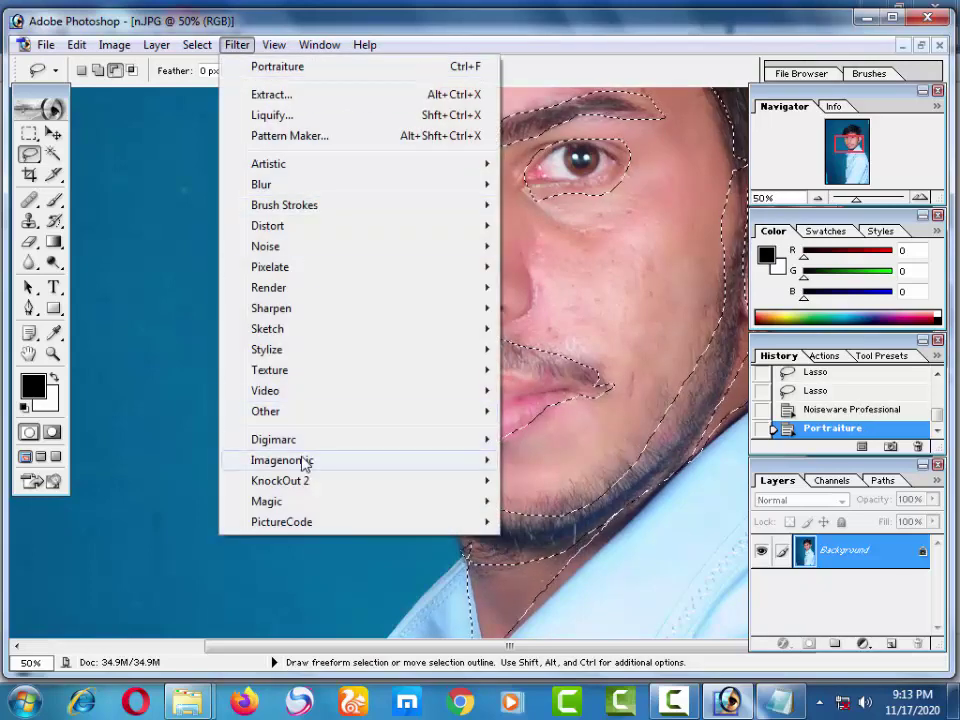
pyautogui.moveTo(281, 460)
pyautogui.click(552, 508)
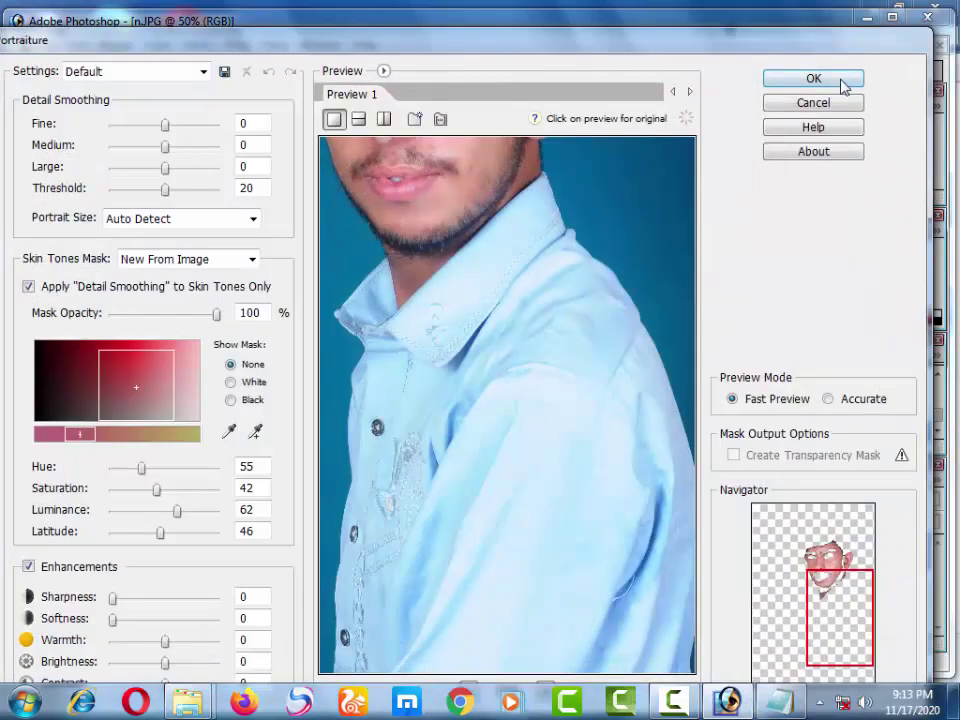
pyautogui.click(840, 81)
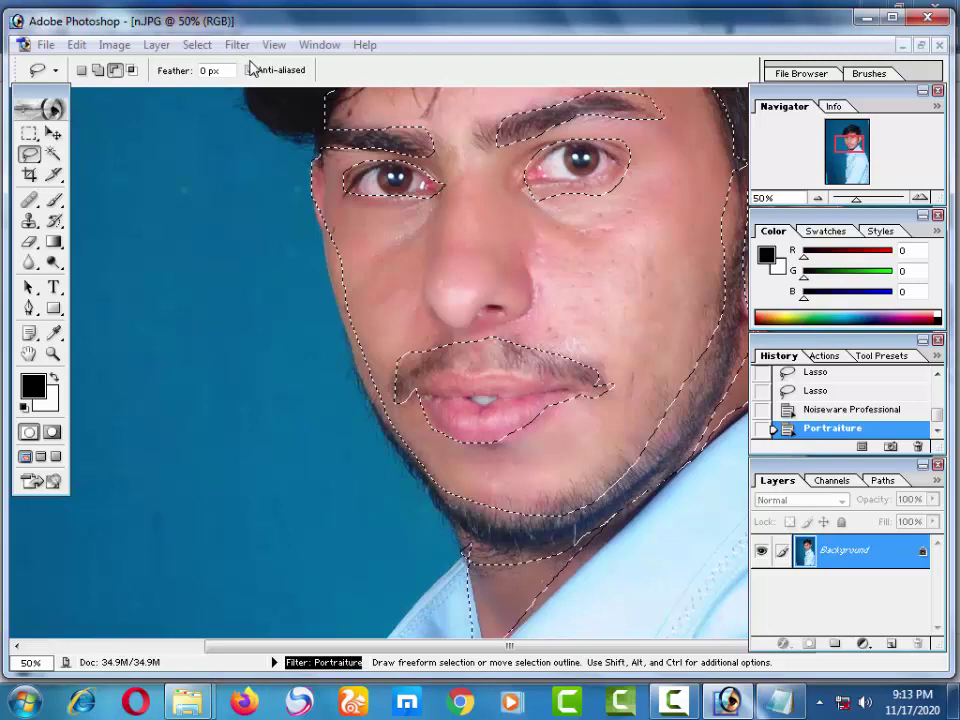
pyautogui.click(236, 45)
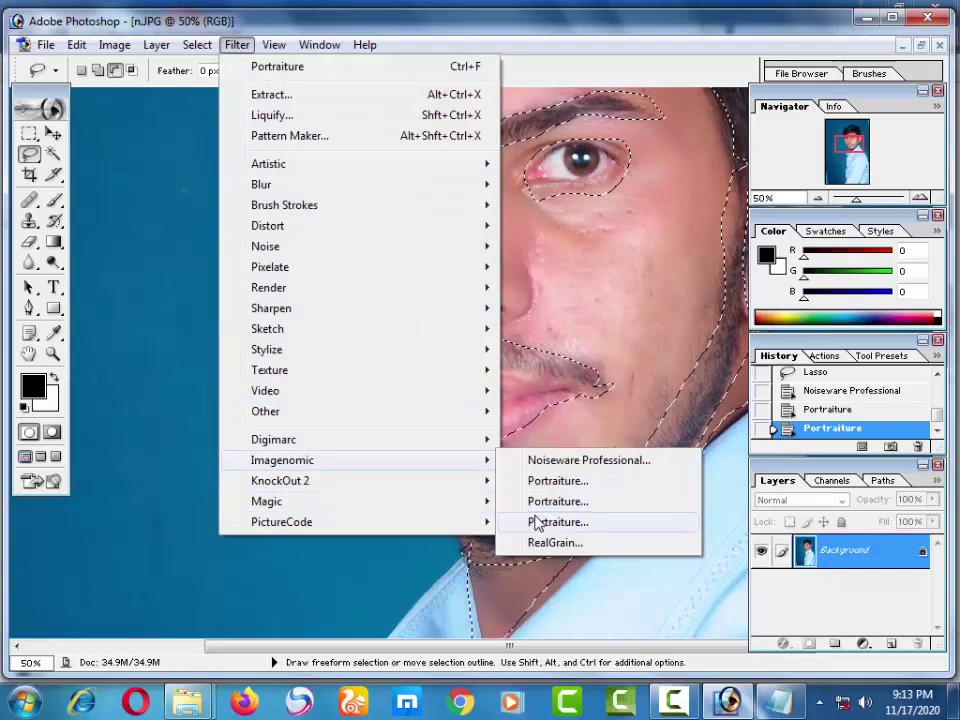
pyautogui.click(545, 499)
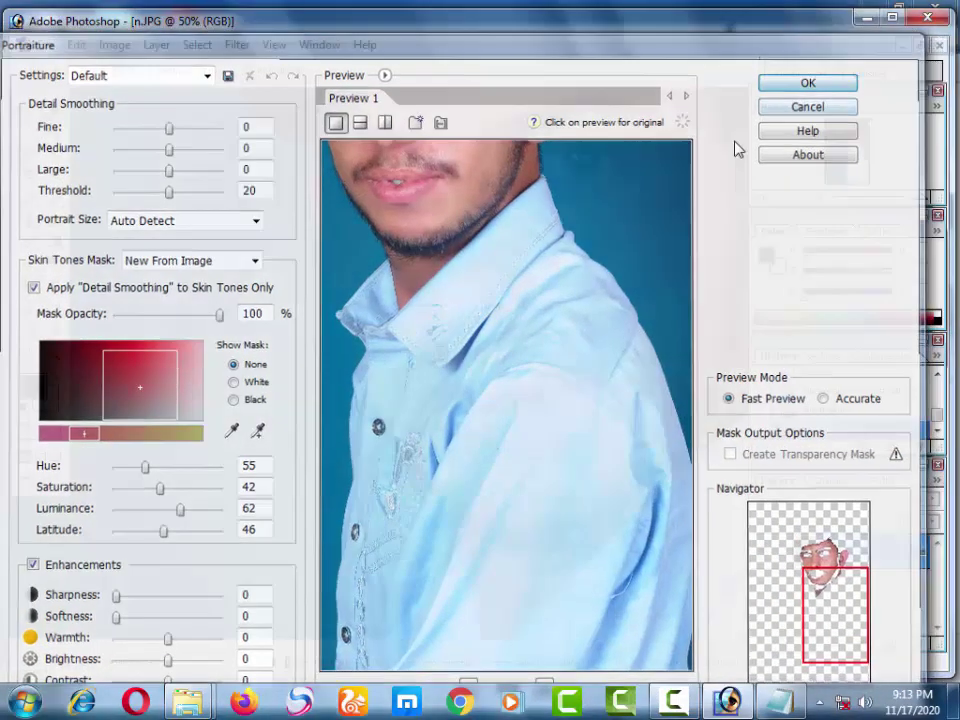
pyautogui.press('Return')
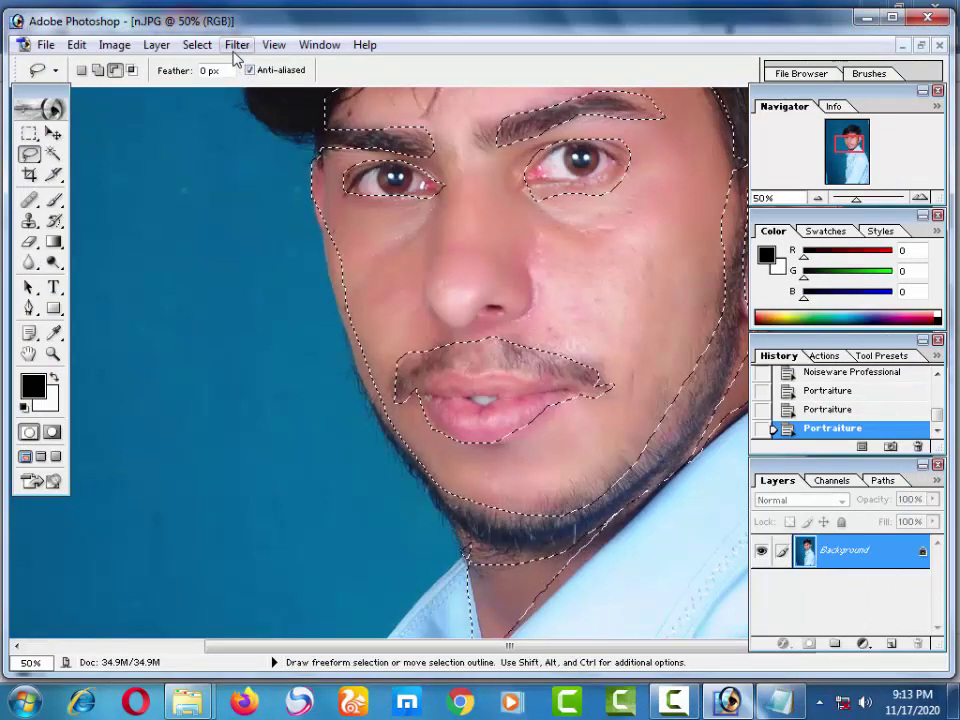
# Step: Finish the selected skin with a RealGrain pass
pyautogui.click(236, 52)
pyautogui.moveTo(282, 460)
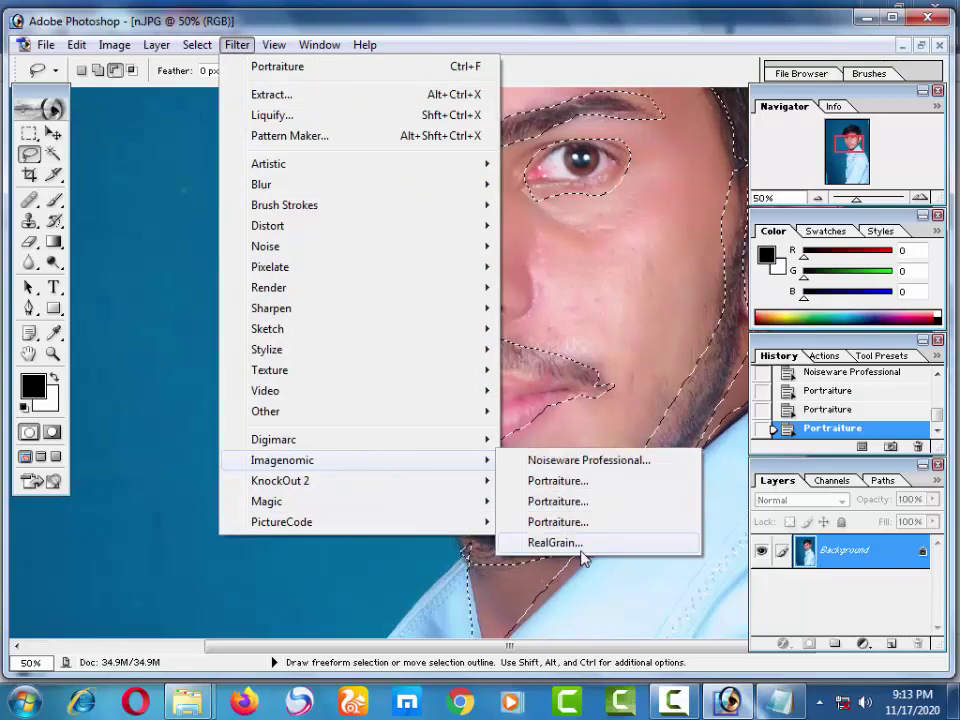
pyautogui.click(556, 543)
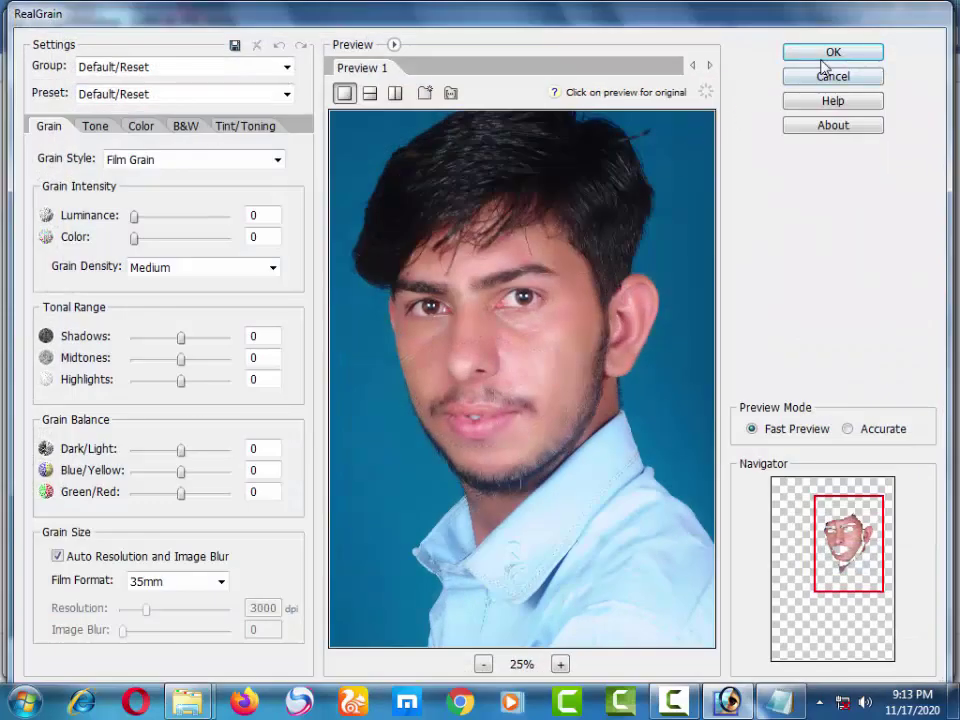
pyautogui.click(822, 57)
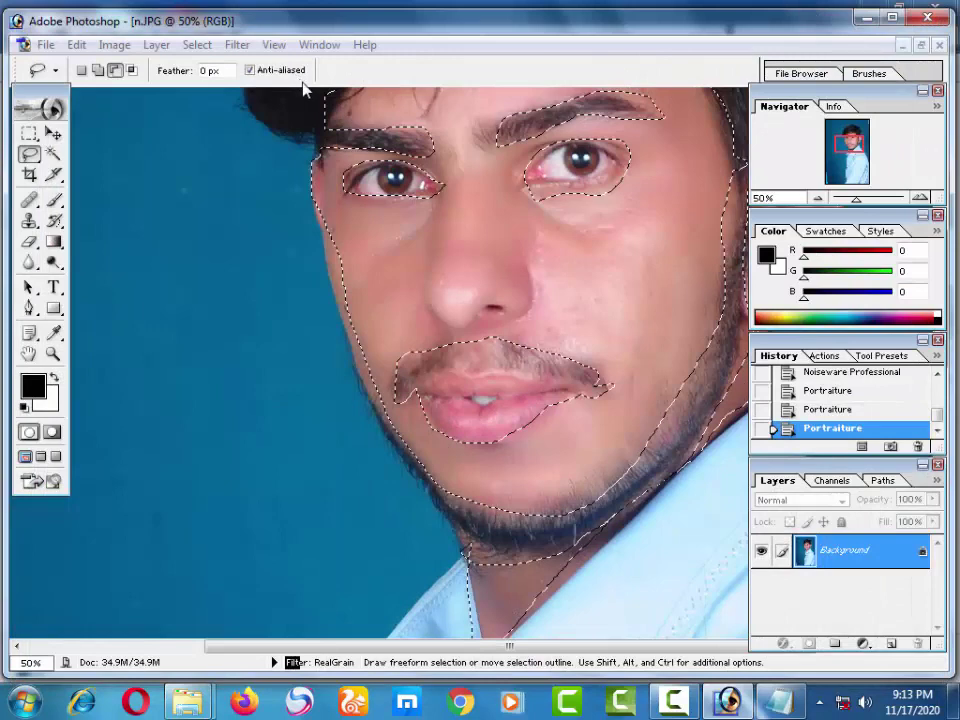
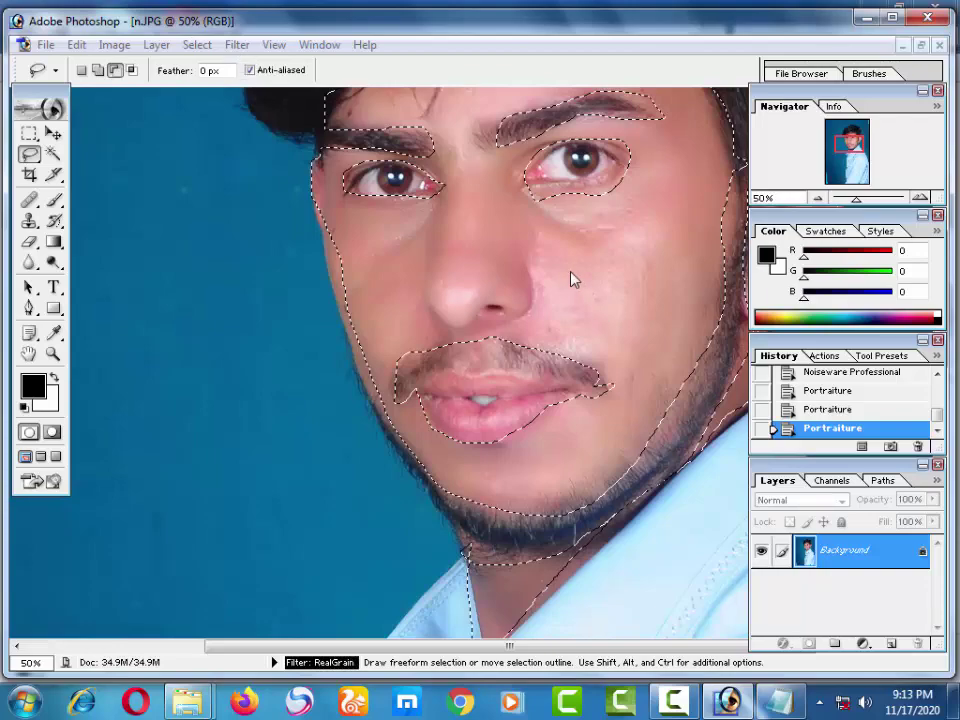
# Step: Apply another Portraiture smoothing pass to the selected face skin, then deselect and pan to the ear
pyautogui.click(237, 44)
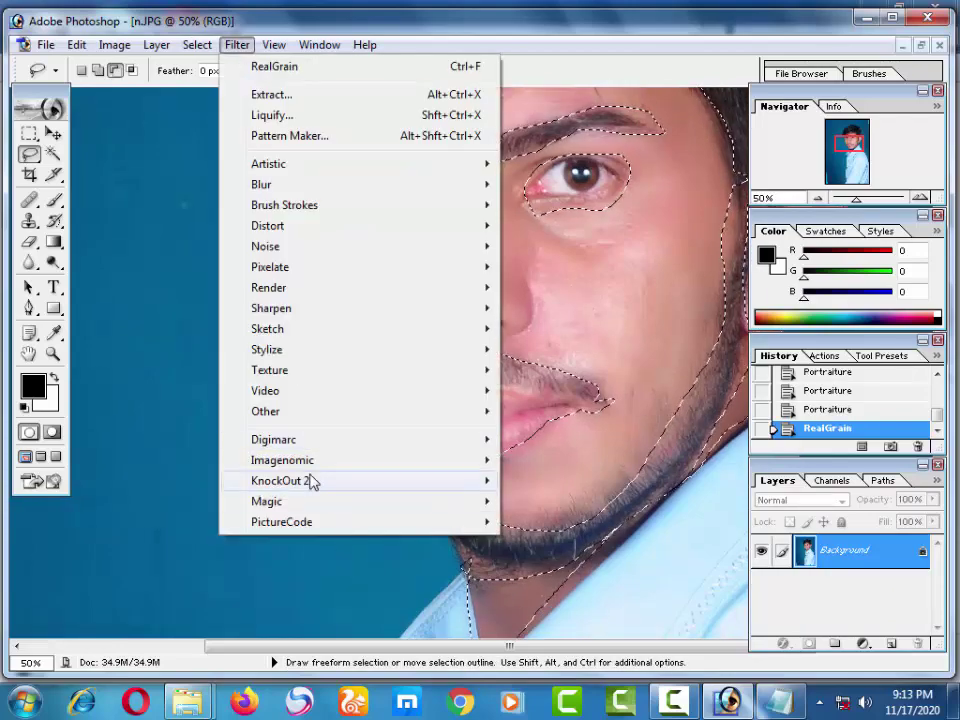
pyautogui.moveTo(283, 460)
pyautogui.click(573, 481)
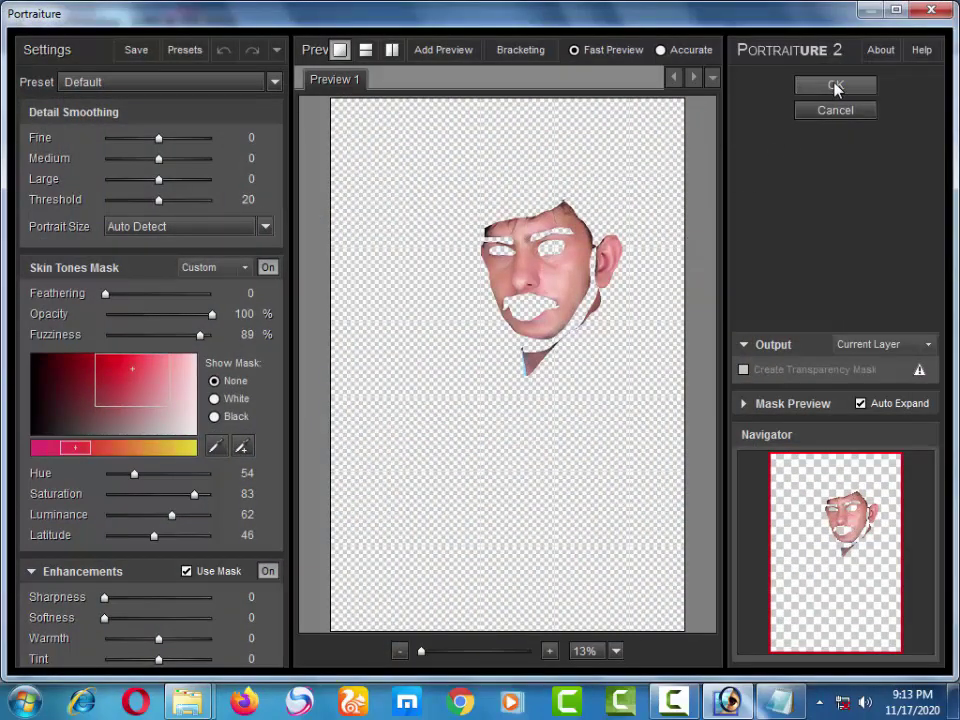
pyautogui.click(836, 87)
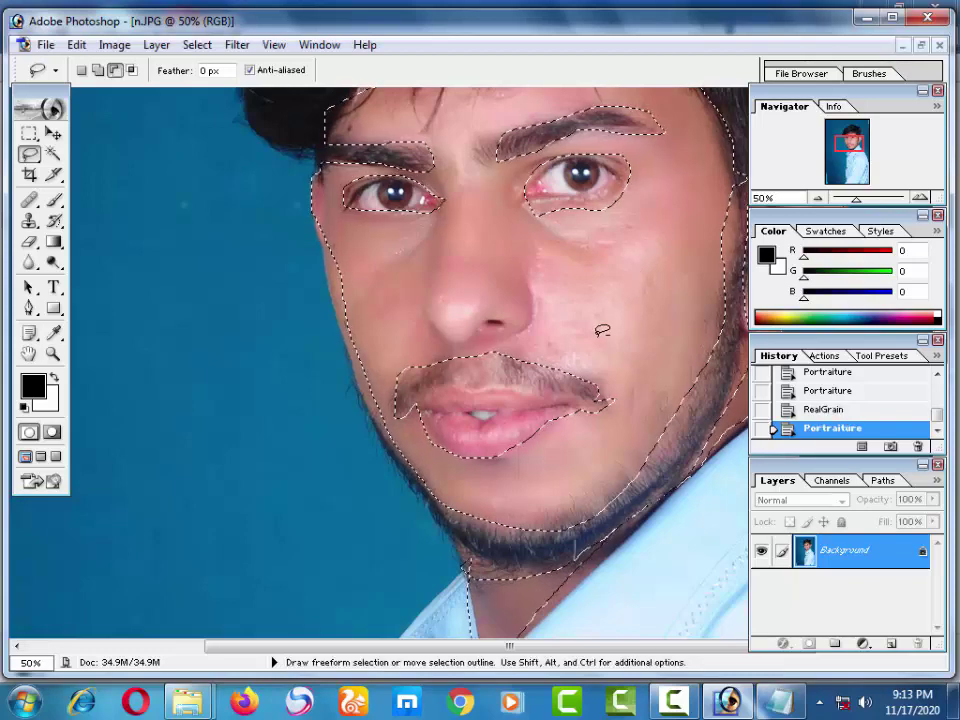
pyautogui.press('ctrl')
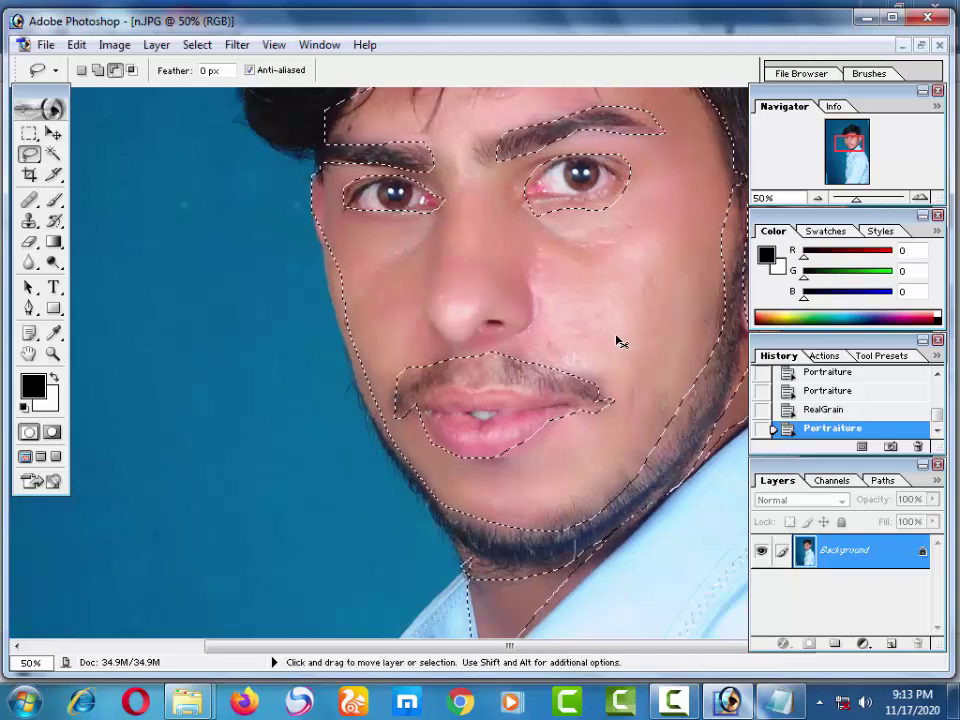
pyautogui.hotkey('ctrl', 'd')
pyautogui.moveTo(608, 321); pyautogui.dragTo(501, 394)
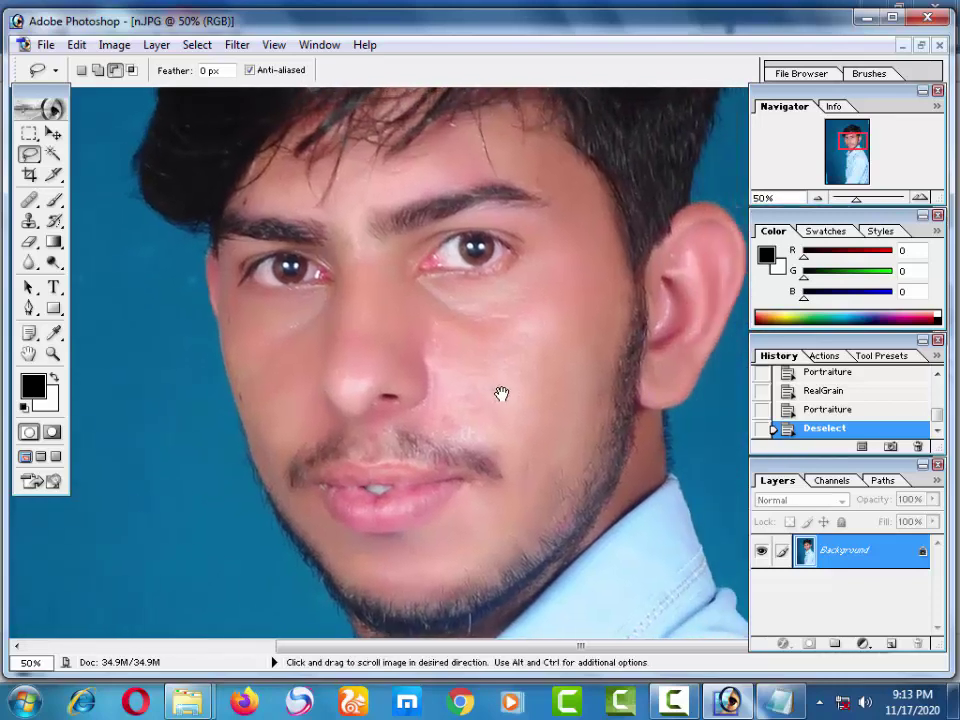
# Step: Open the original n photo in Windows Photo Viewer and zoom toward the hair for comparison
pyautogui.click(863, 17)
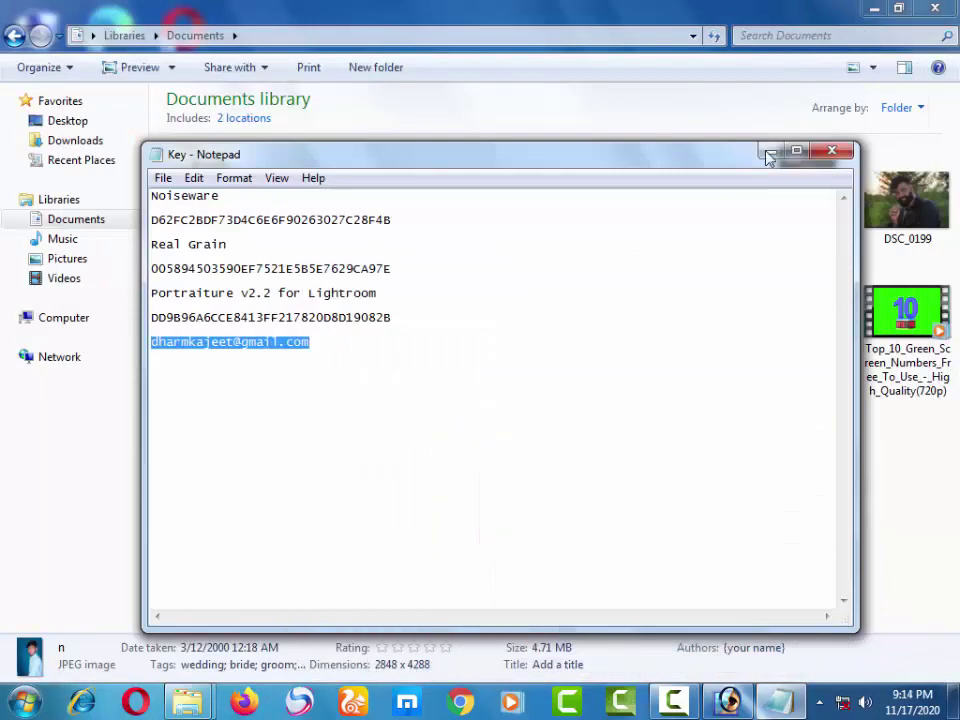
pyautogui.click(766, 152)
pyautogui.doubleClick(570, 310)
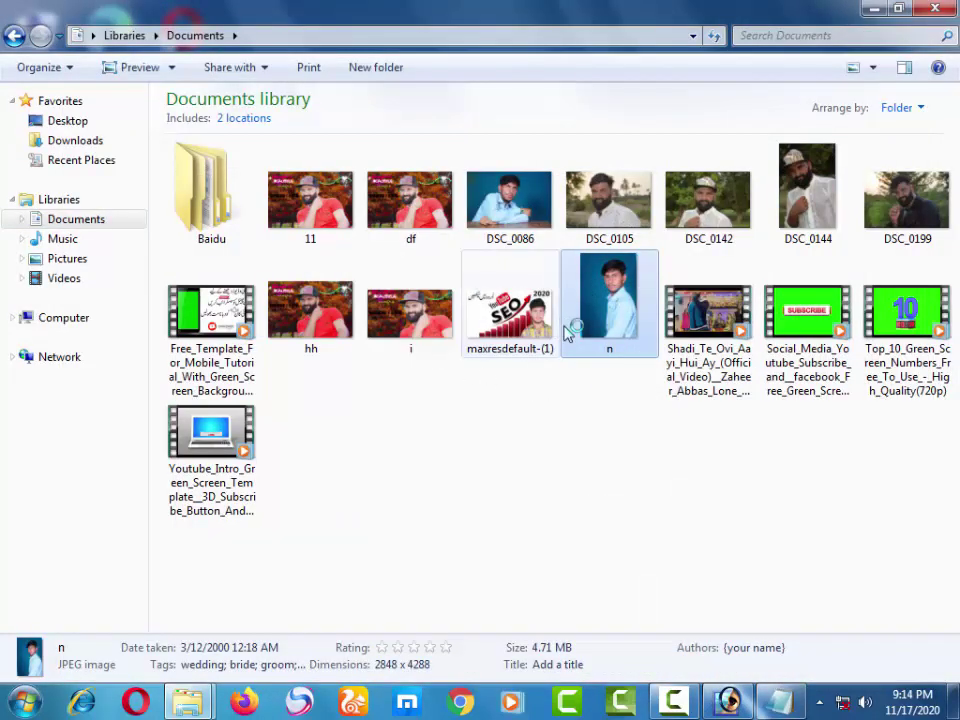
pyautogui.scroll(3, 552, 319)
pyautogui.scroll(2, 542, 518)
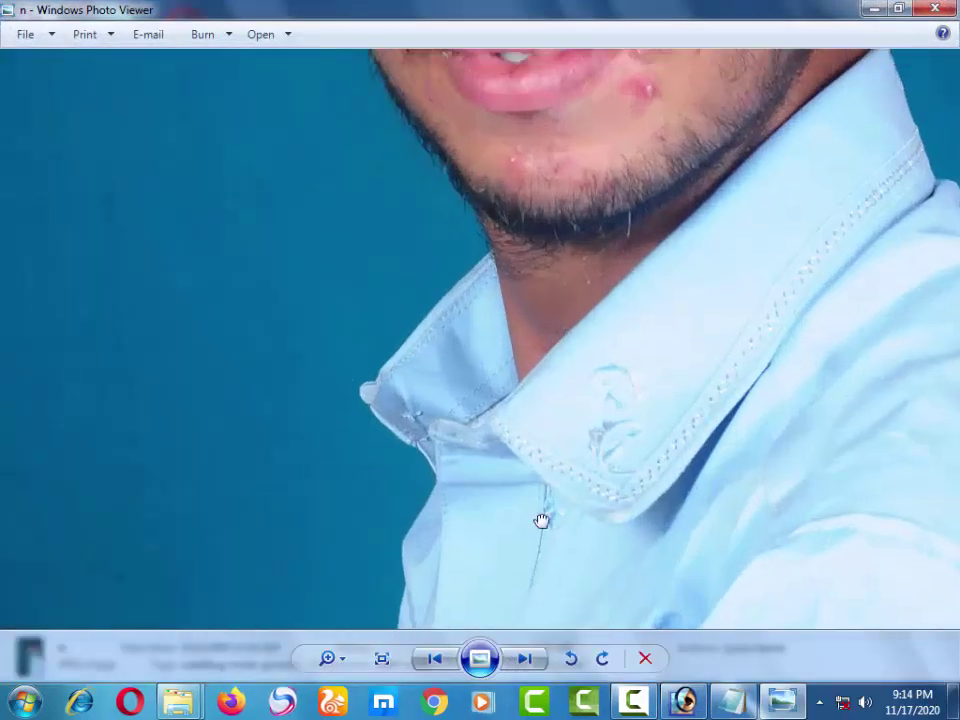
pyautogui.scroll(2, 566, 436)
pyautogui.moveTo(566, 436); pyautogui.dragTo(697, 650)
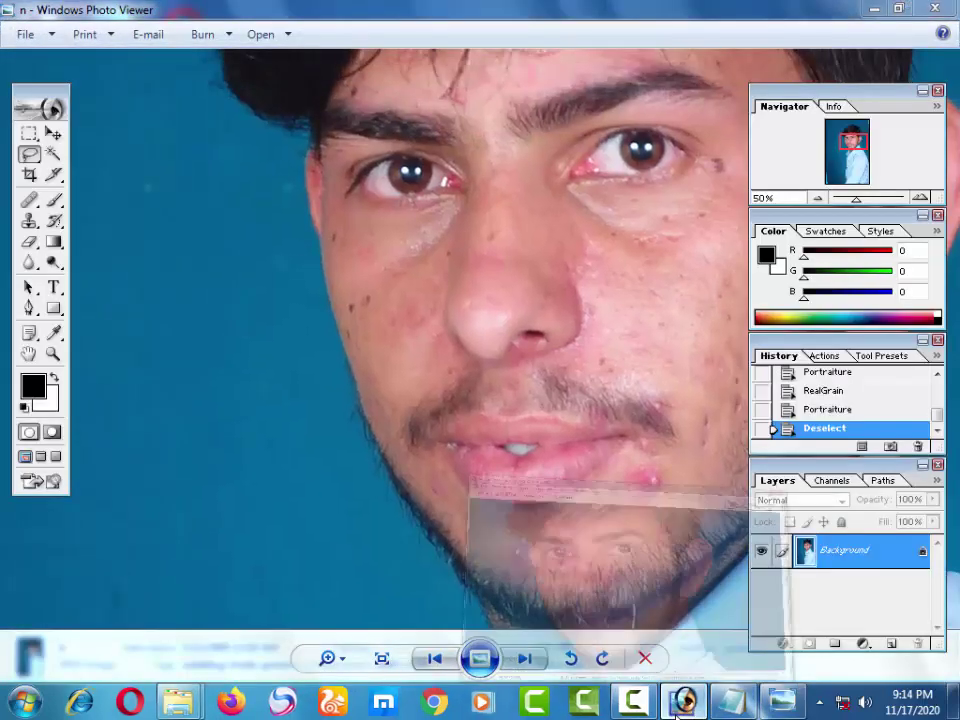
pyautogui.moveTo(683, 701)
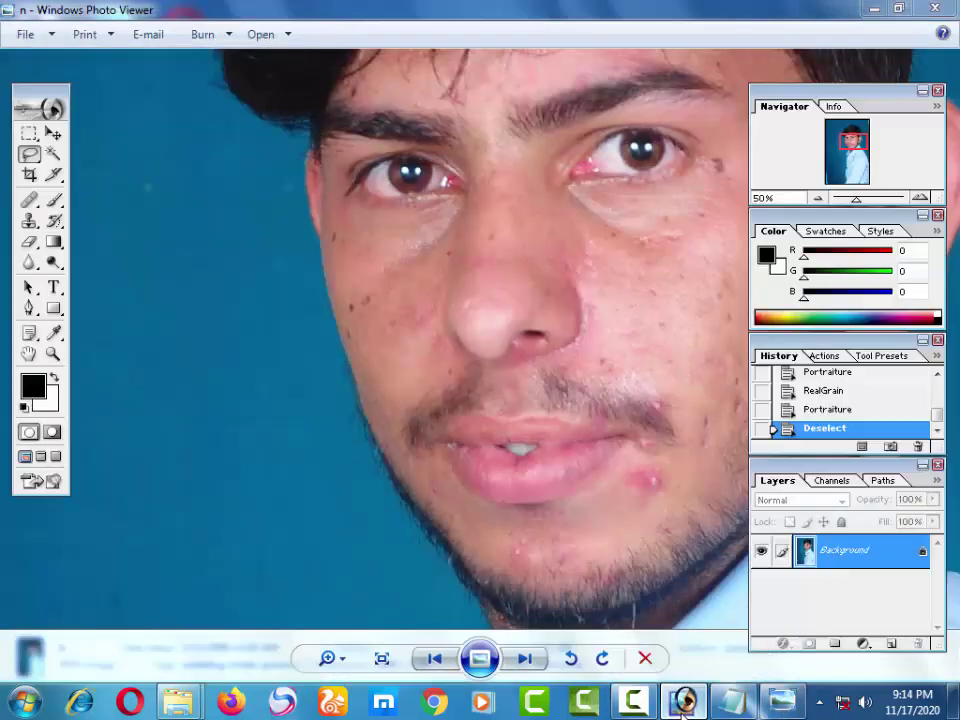
# Step: Brighten the portrait with a Curves midtone lift from input 118 to output 129
pyautogui.click(683, 705)
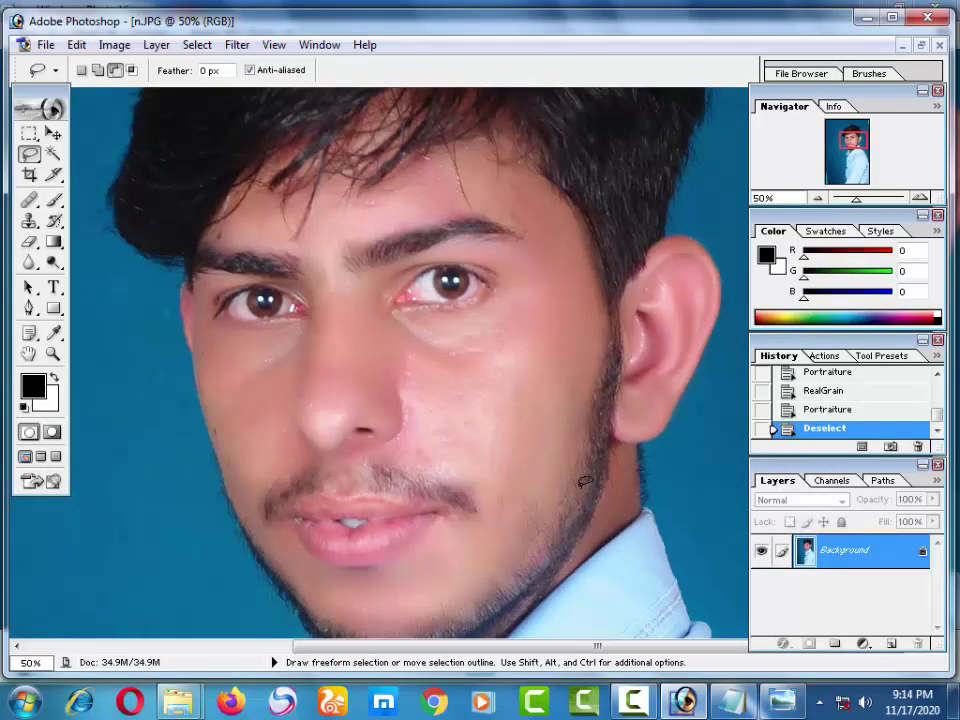
pyautogui.click(116, 46)
pyautogui.moveTo(157, 94)
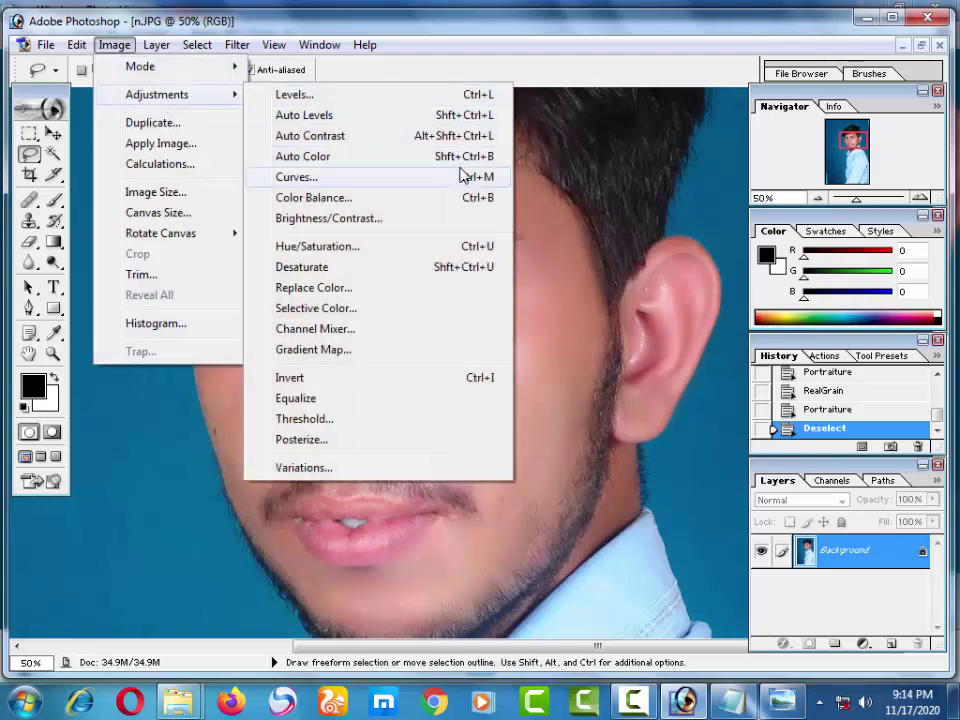
pyautogui.click(461, 176)
pyautogui.moveTo(679, 454)
pyautogui.mouseDown()
pyautogui.moveTo(667, 445)
pyautogui.moveTo(676, 454)
pyautogui.mouseUp()
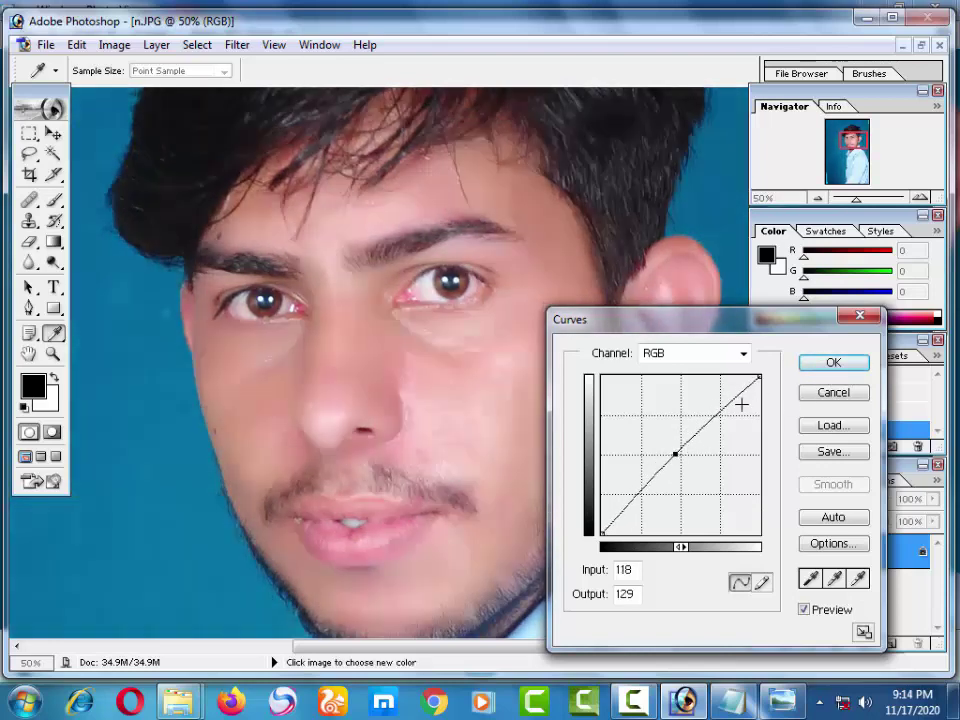
pyautogui.click(830, 365)
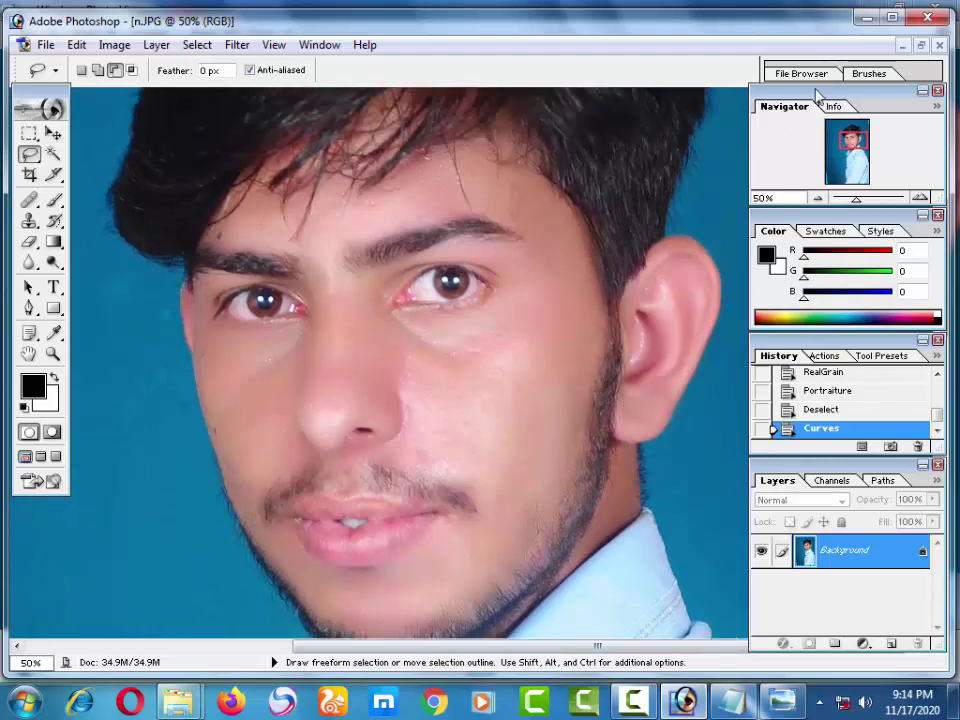
pyautogui.click(920, 46)
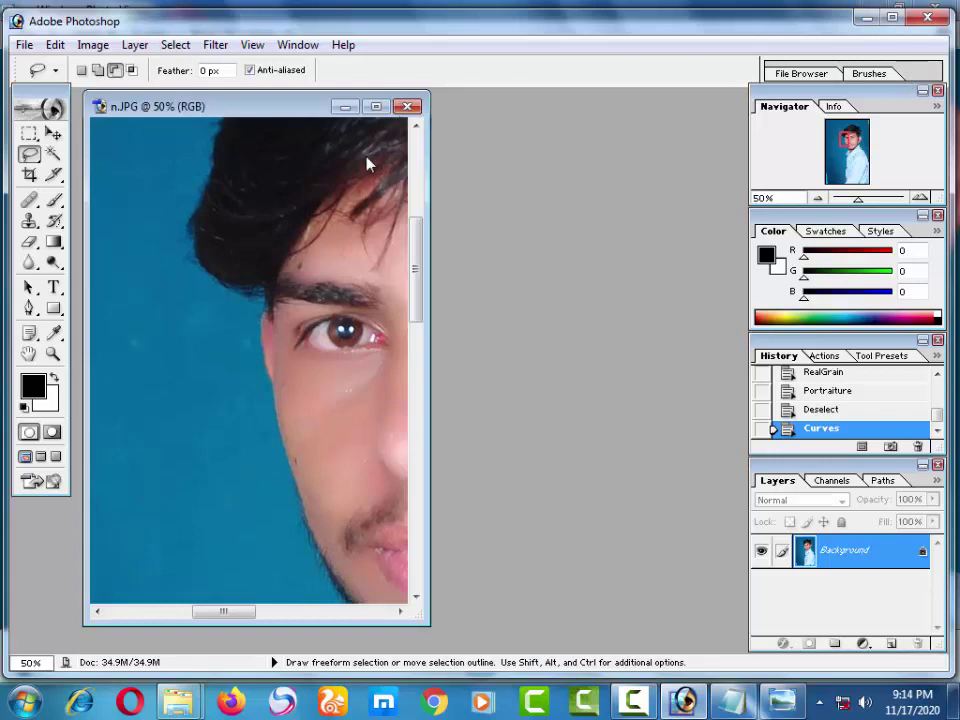
# Step: Select the blue backdrop with the Magic Wand at Tolerance 60 and delete it to white
pyautogui.click(376, 106)
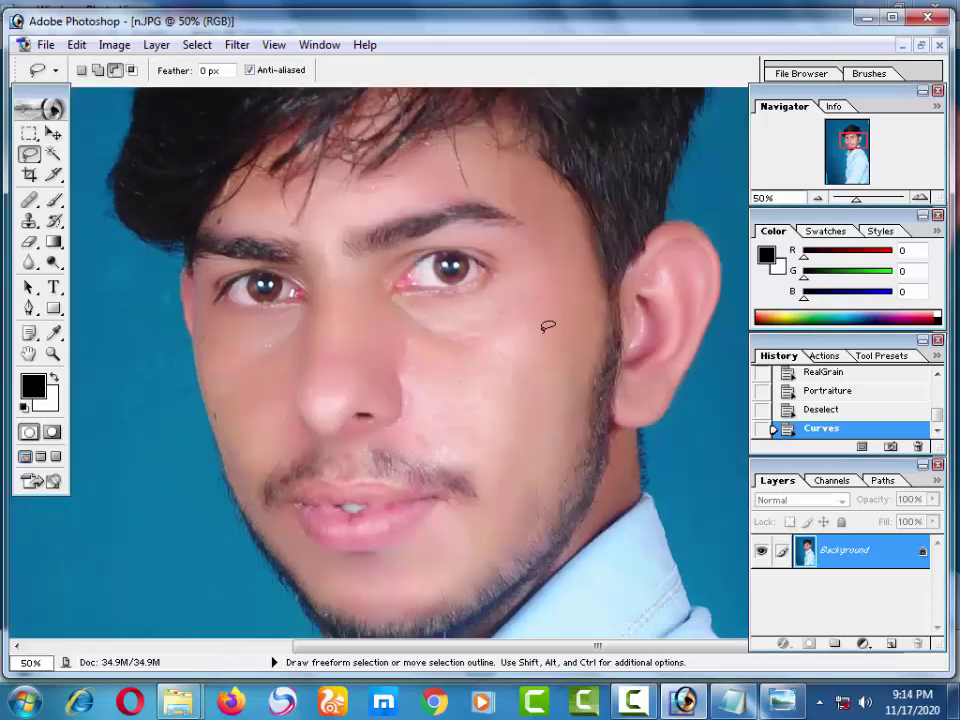
pyautogui.hotkey('ctrl', '-')
pyautogui.hotkey('ctrl', '-')
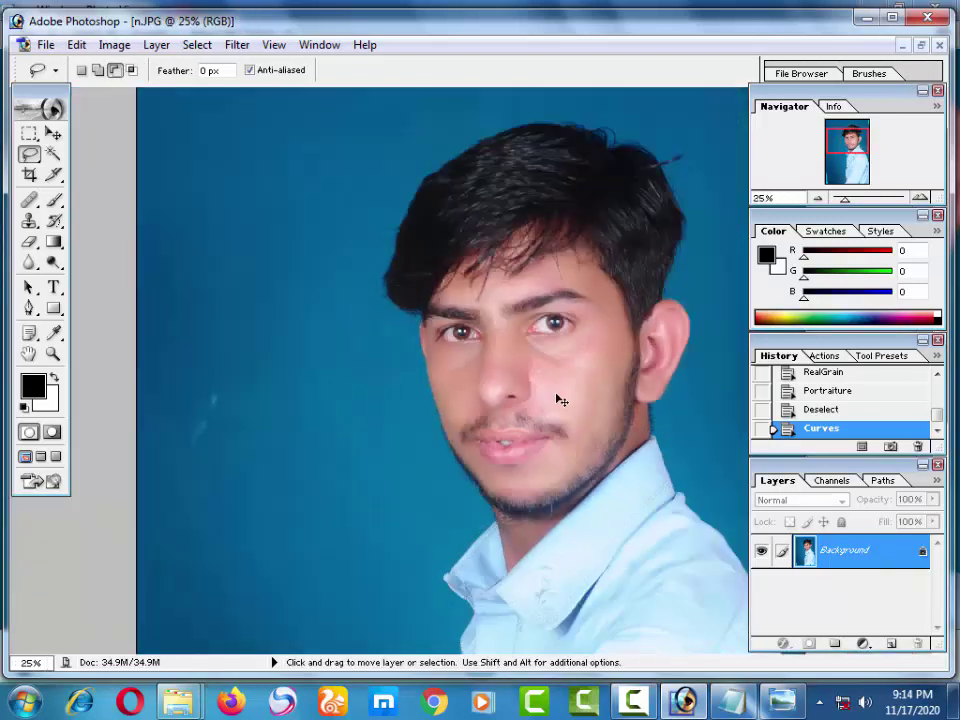
pyautogui.hotkey('ctrl', '-')
pyautogui.hotkey('ctrl', '-')
pyautogui.scroll(1, 429, 467)
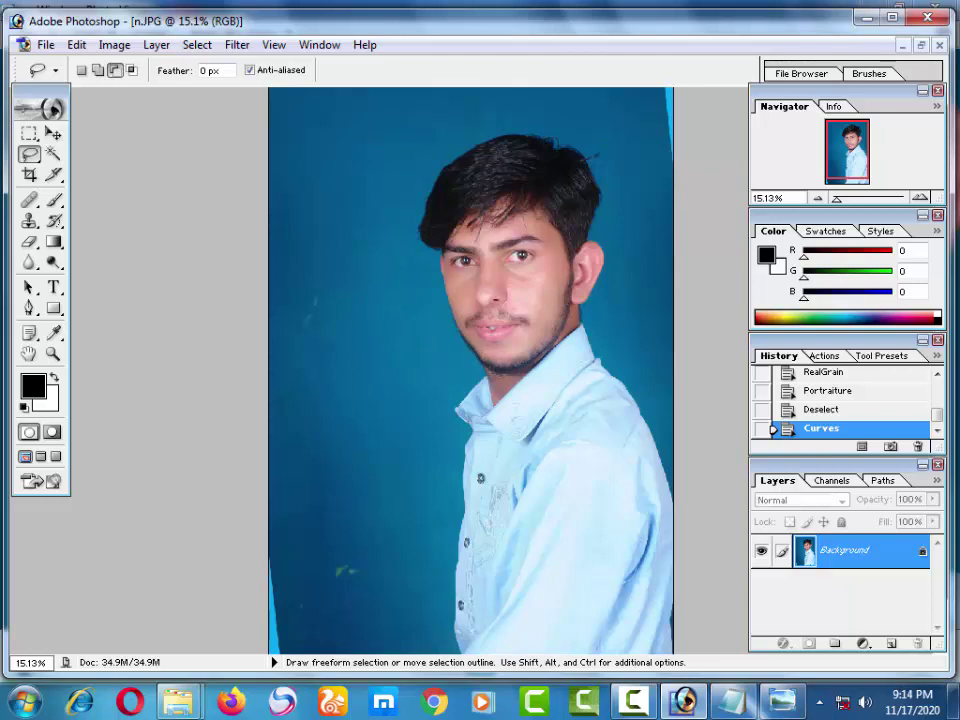
pyautogui.click(53, 133)
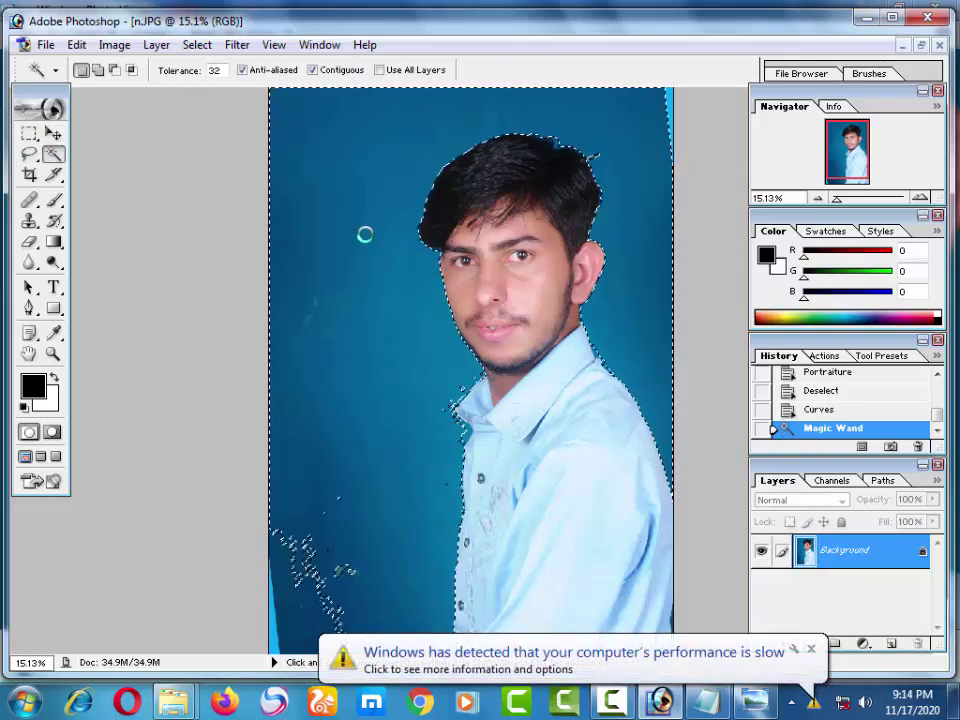
pyautogui.doubleClick(213, 70)
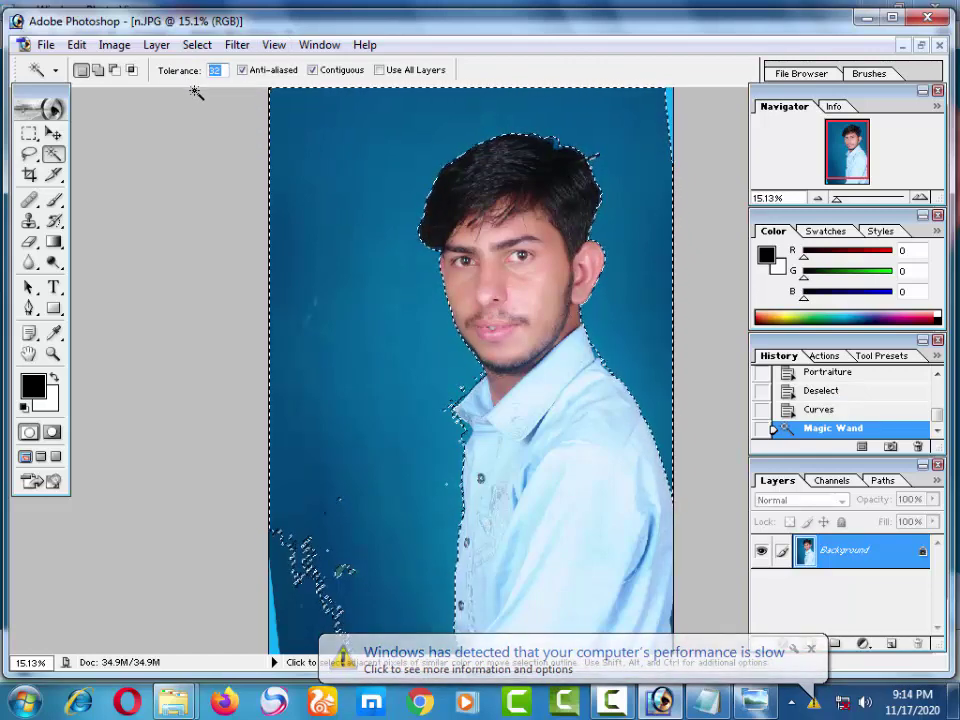
pyautogui.write('6')
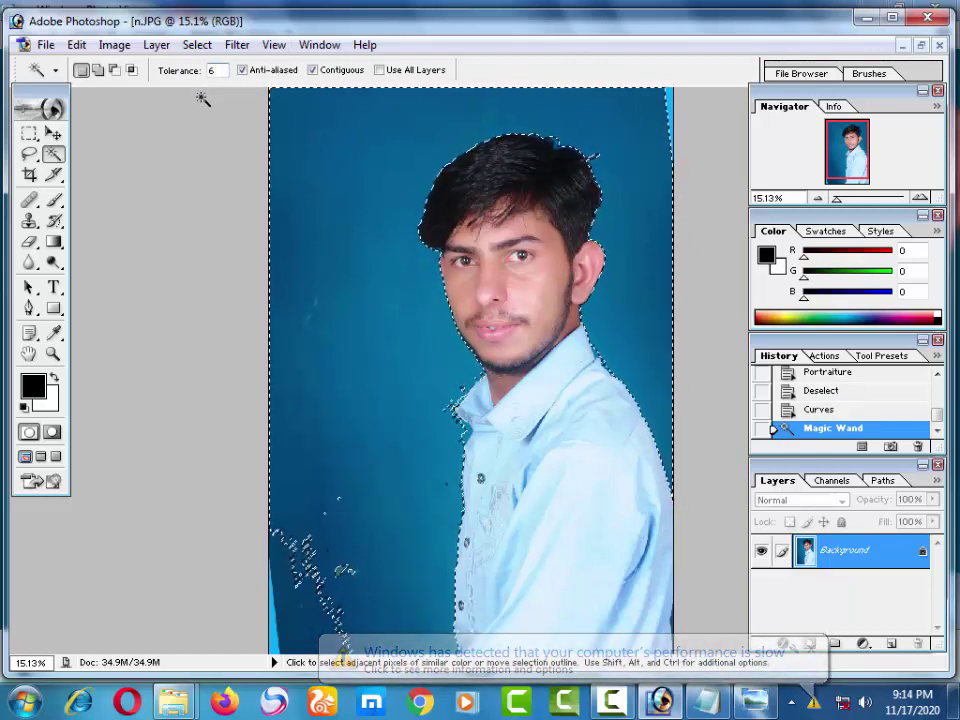
pyautogui.write('0')
pyautogui.hotkey('ctrl', 'd')
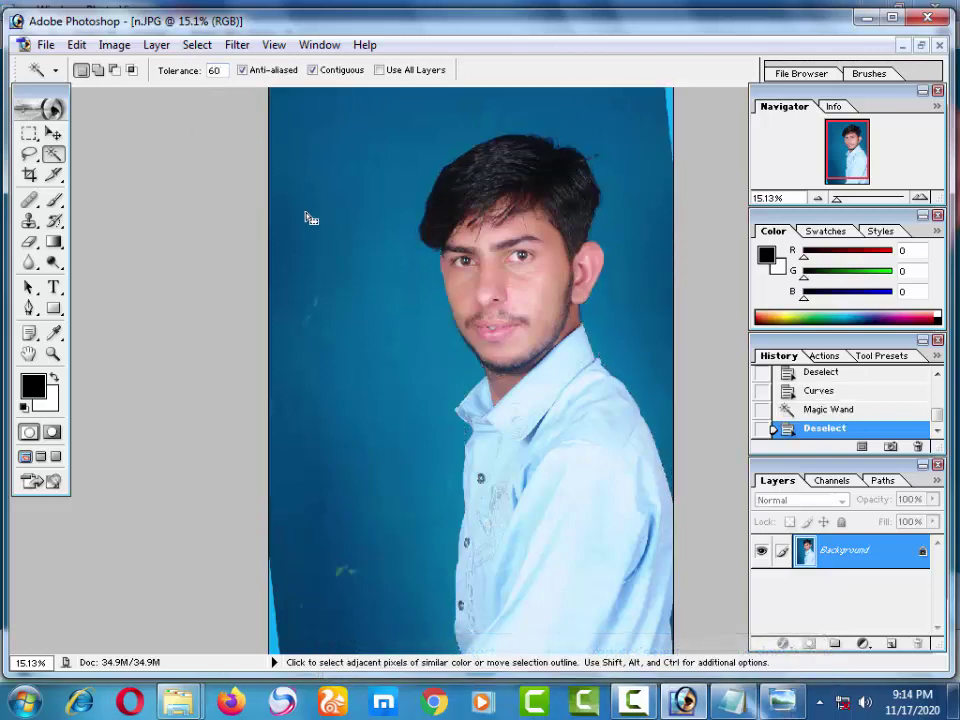
pyautogui.click(305, 213)
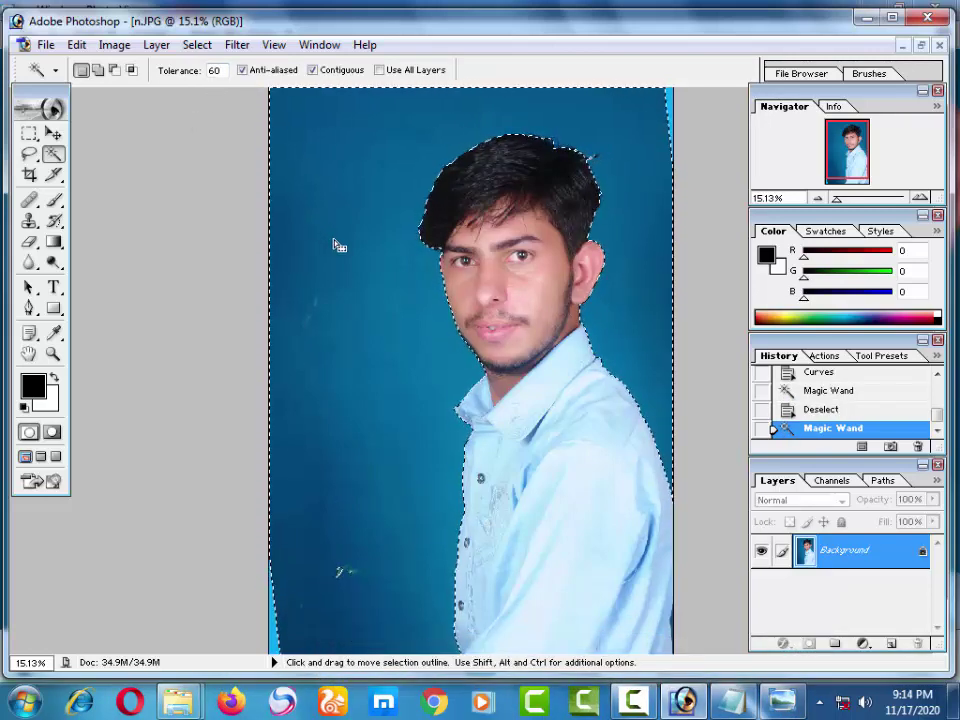
pyautogui.press('Delete')
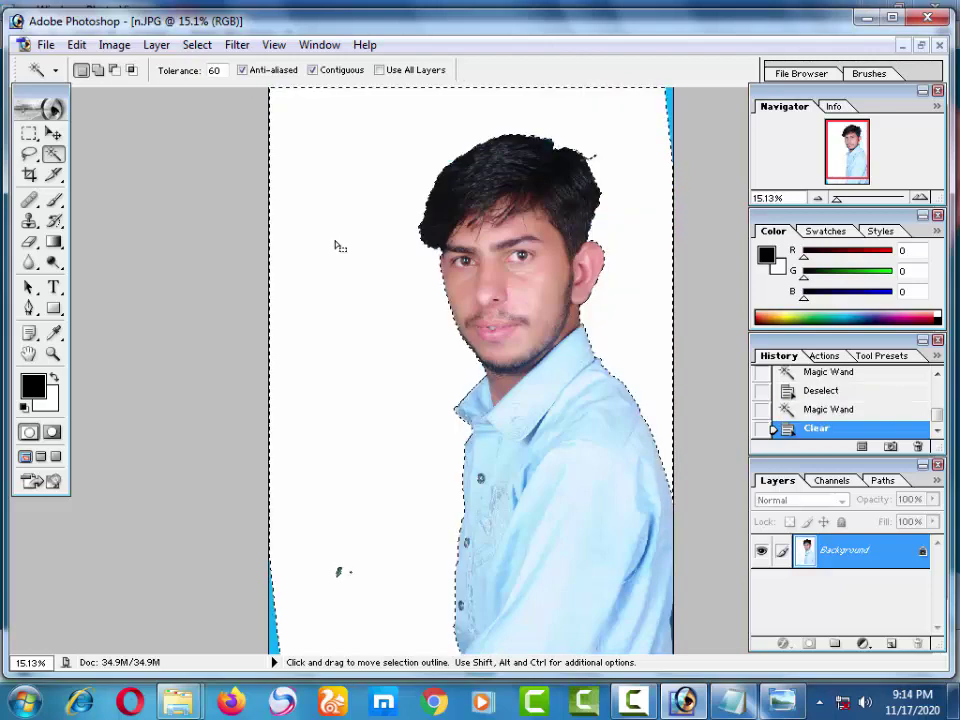
pyautogui.press('Delete')
pyautogui.press('Delete')
pyautogui.press('Delete')
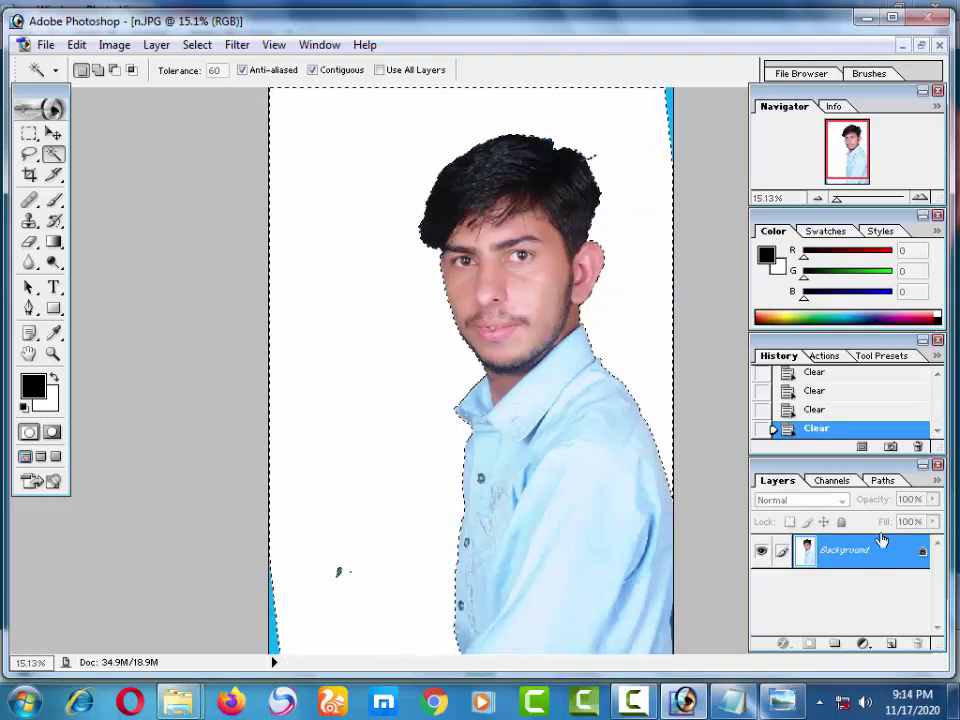
# Step: Convert the background into Layer 0, clear the white area to transparency, and deselect
pyautogui.doubleClick(878, 548)
pyautogui.click(628, 328)
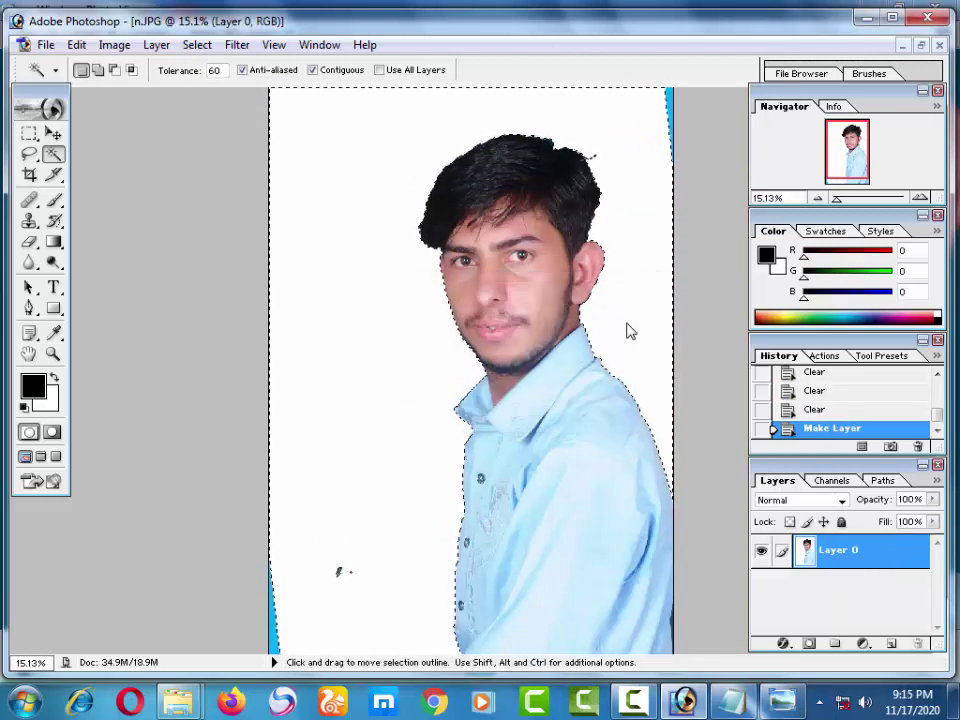
pyautogui.press('Delete')
pyautogui.press('ctrl')
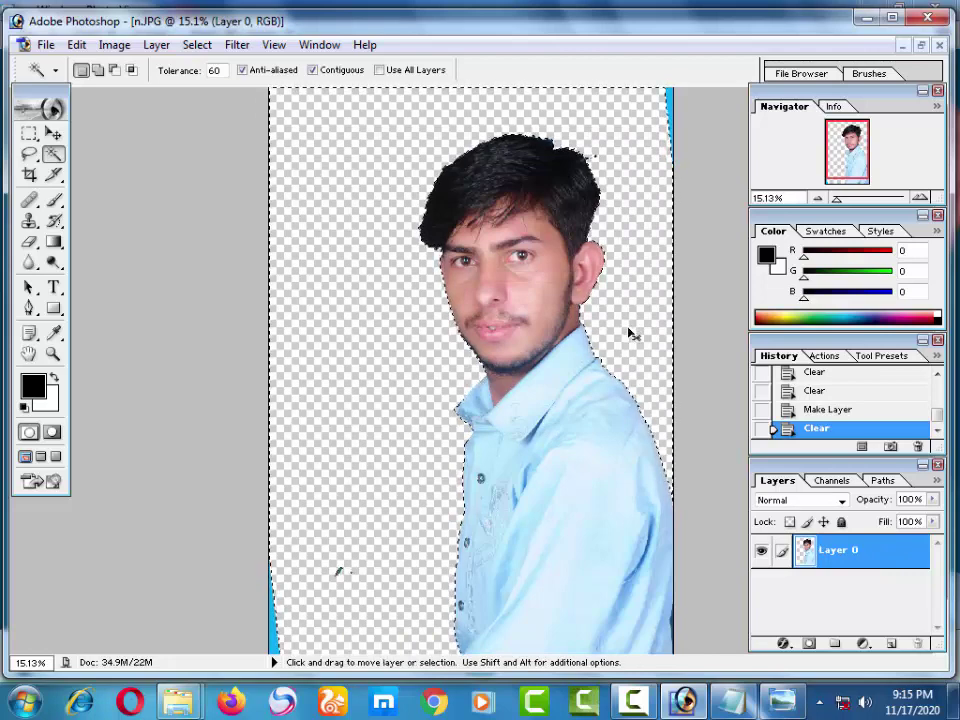
pyautogui.hotkey('ctrl', 'd')
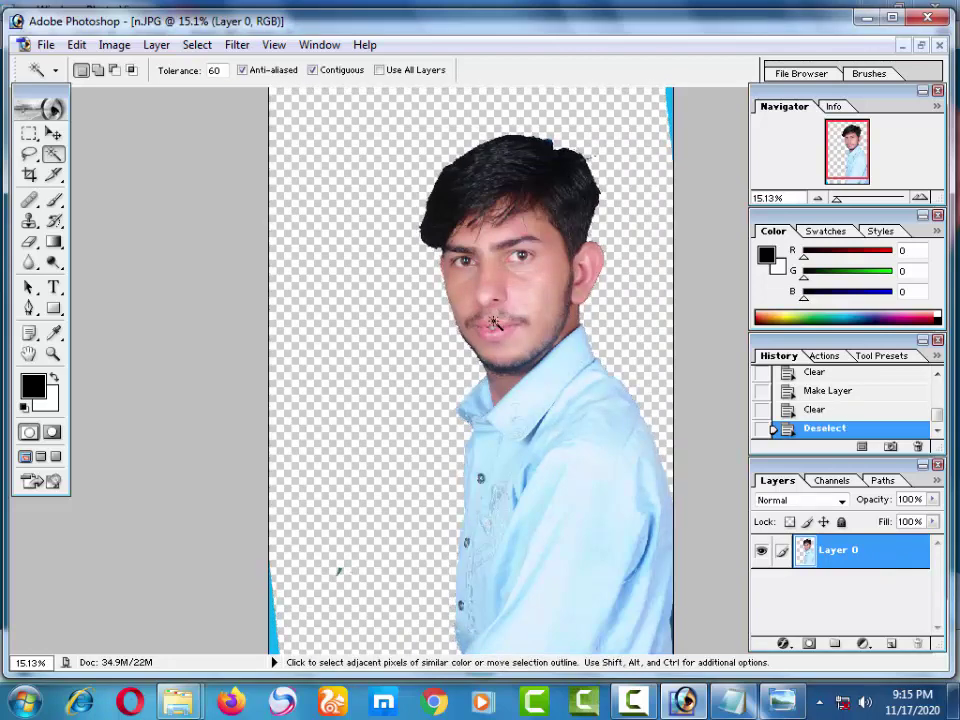
# Step: Reposition the portrait layer and erase the blue sliver at the bottom-left of the canvas
pyautogui.click(53, 133)
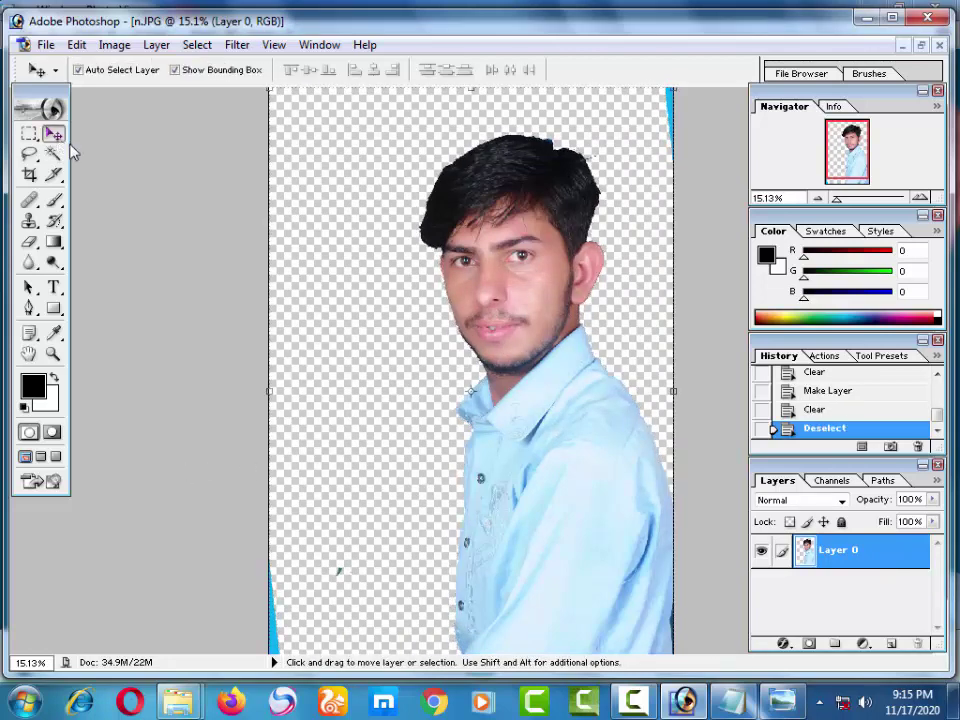
pyautogui.moveTo(484, 216); pyautogui.dragTo(507, 194)
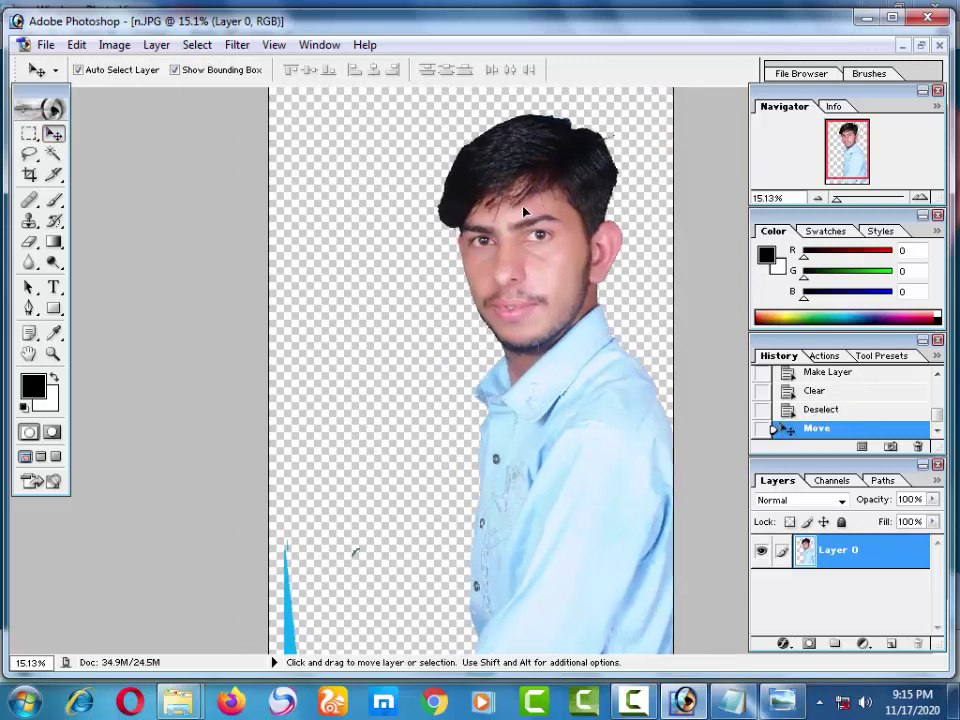
pyautogui.click(29, 243)
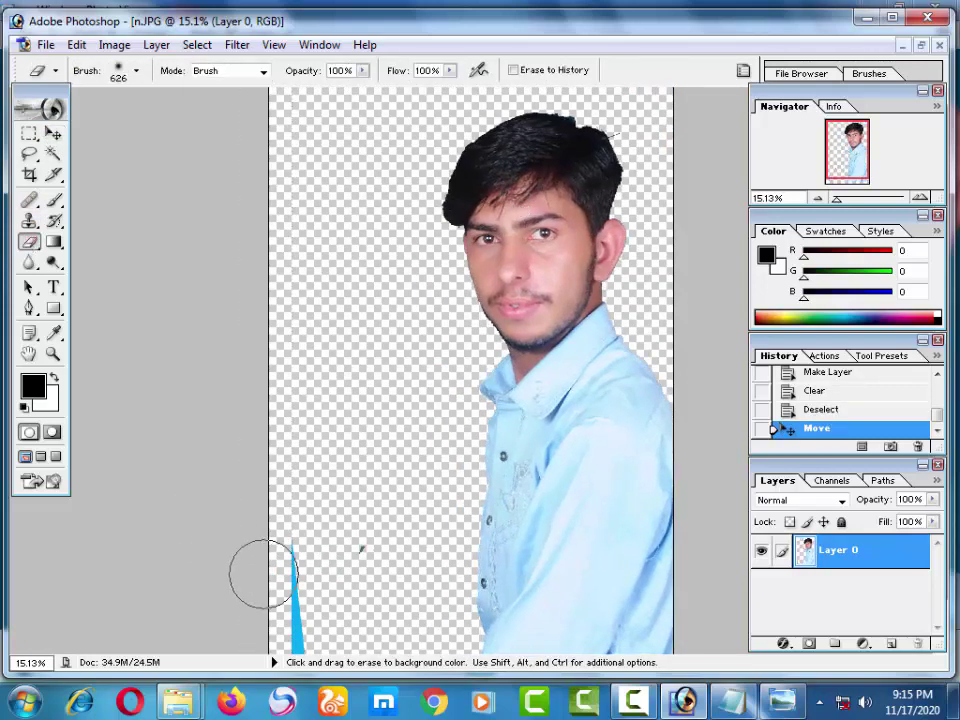
pyautogui.moveTo(257, 574); pyautogui.dragTo(295, 615)
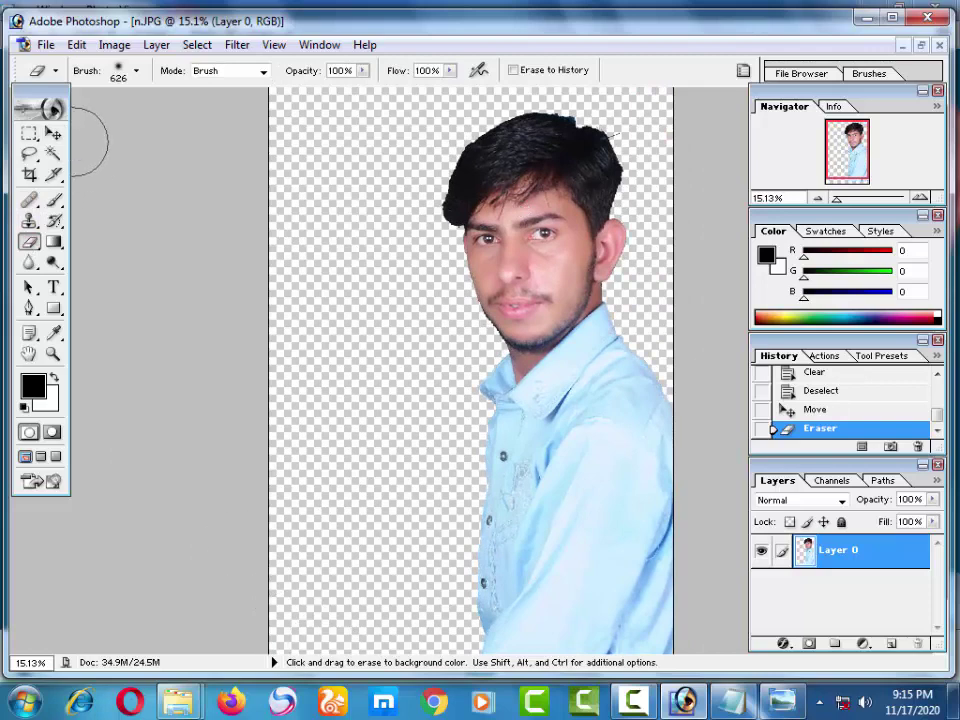
pyautogui.click(54, 133)
pyautogui.moveTo(425, 165); pyautogui.dragTo(310, 222)
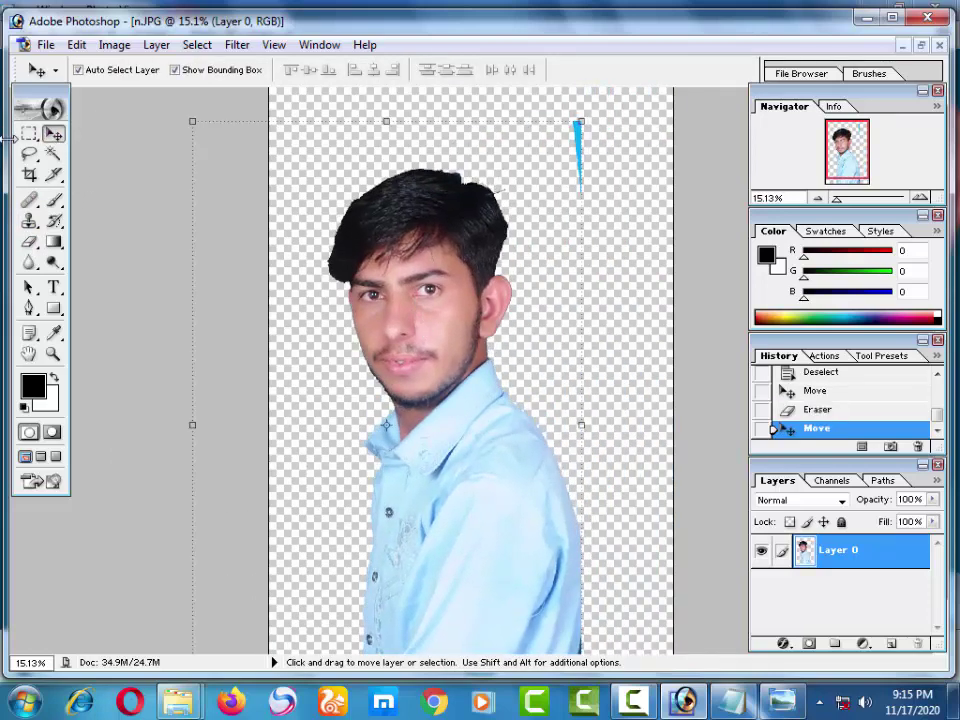
# Step: Erase the top-right blue streak, undo the stroke over the hair, and move the portrait up
pyautogui.click(29, 241)
pyautogui.moveTo(576, 180); pyautogui.dragTo(574, 118)
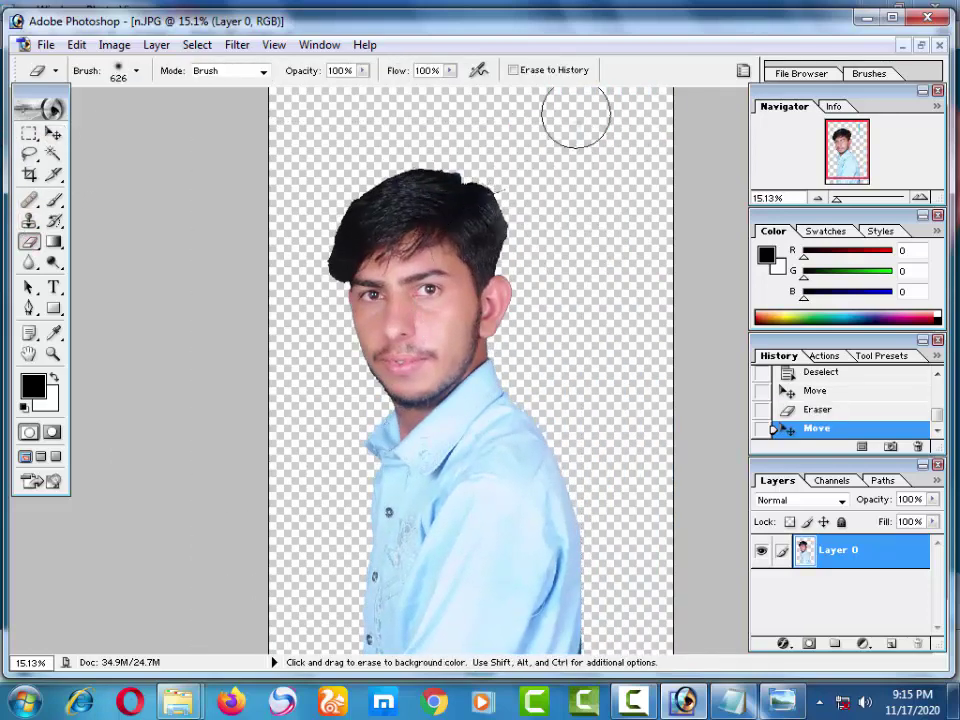
pyautogui.moveTo(553, 206); pyautogui.dragTo(507, 150)
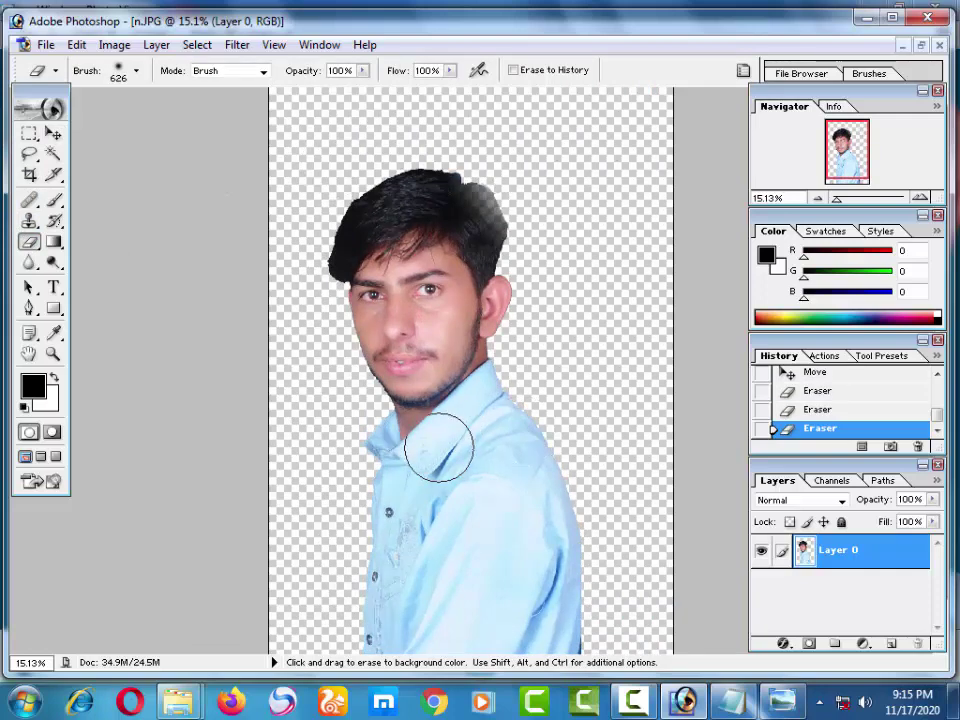
pyautogui.hotkey('ctrl', 'z')
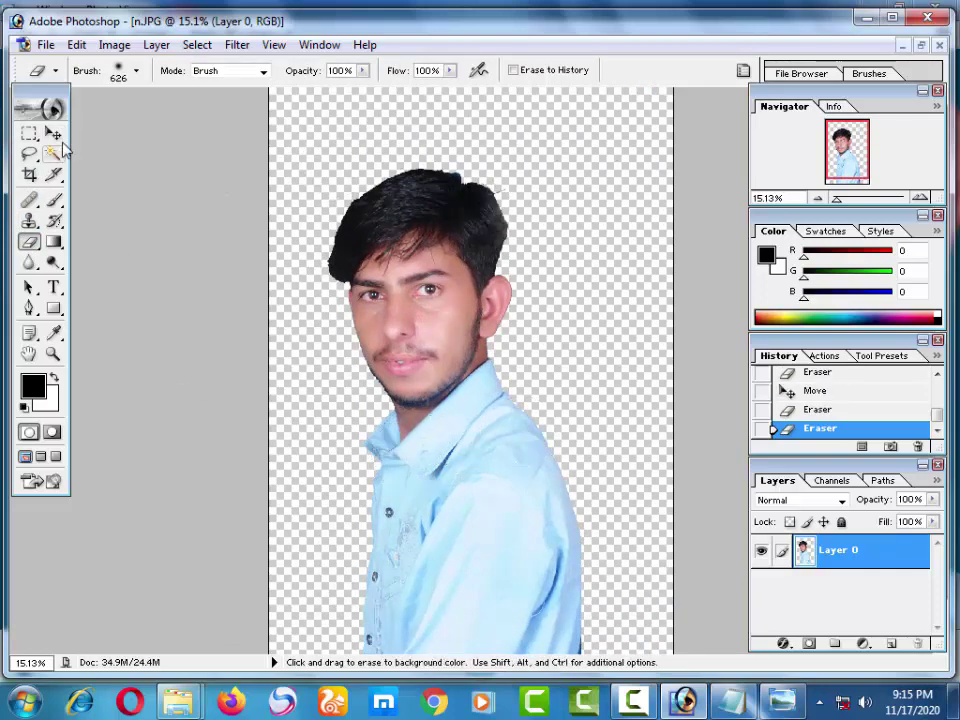
pyautogui.click(53, 133)
pyautogui.moveTo(375, 407)
pyautogui.mouseDown()
pyautogui.moveTo(518, 385)
pyautogui.moveTo(608, 576)
pyautogui.mouseUp()
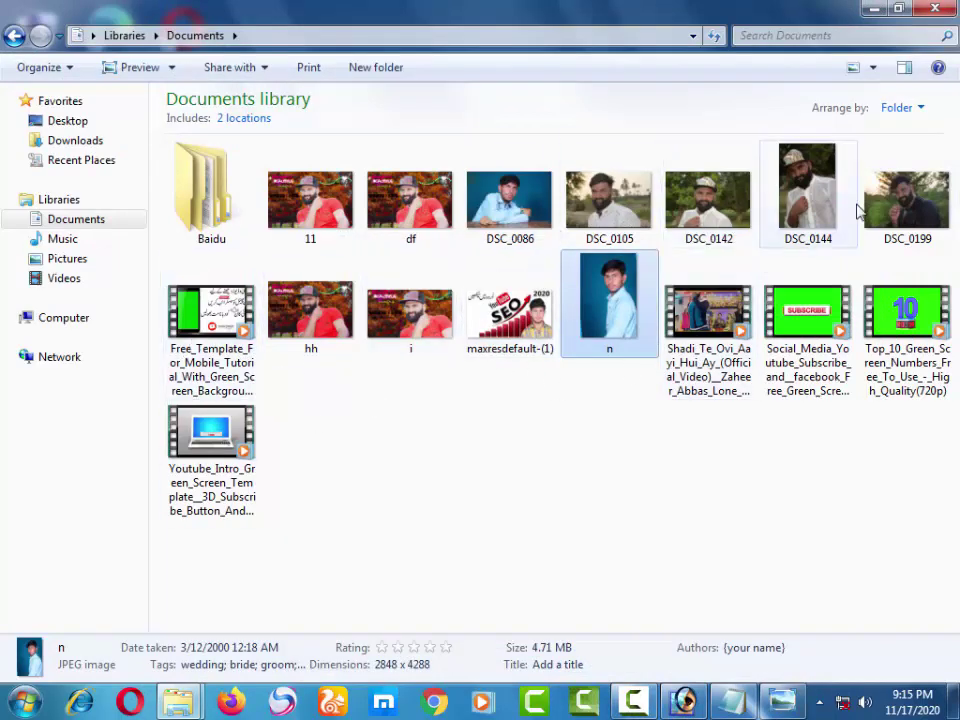
# Step: Open the DSC_0199 tree photo in Photoshop from the Documents library
pyautogui.moveTo(900, 200)
pyautogui.mouseDown()
pyautogui.moveTo(700, 703)
pyautogui.moveTo(536, 398)
pyautogui.mouseUp()
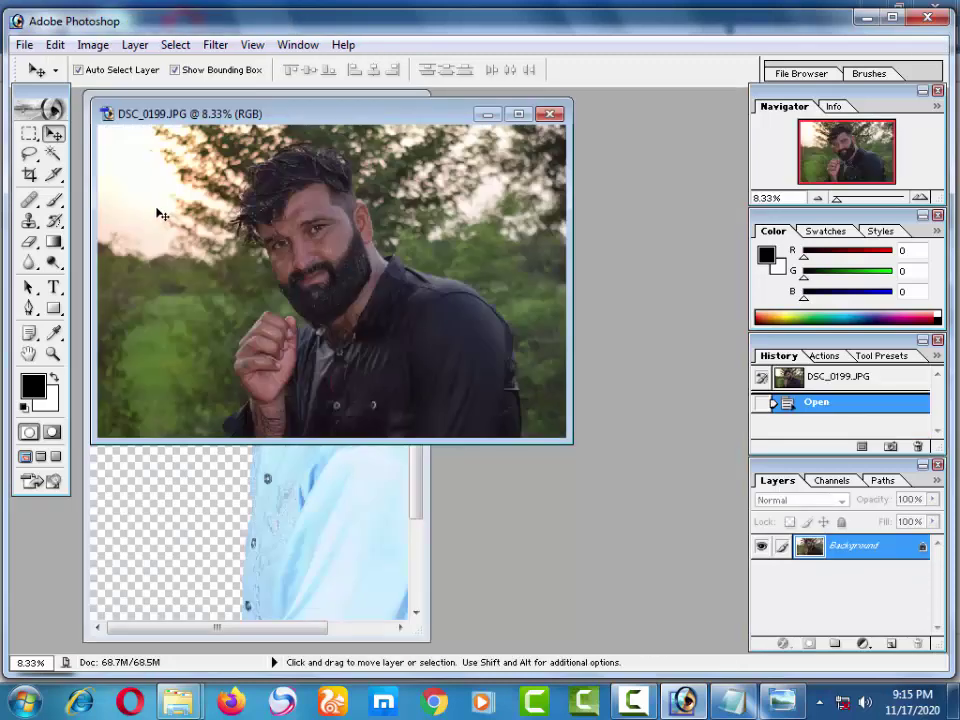
# Step: Copy a left strip of DSC_0199 into the portrait document as a layer scaled to 161.3%
pyautogui.click(31, 136)
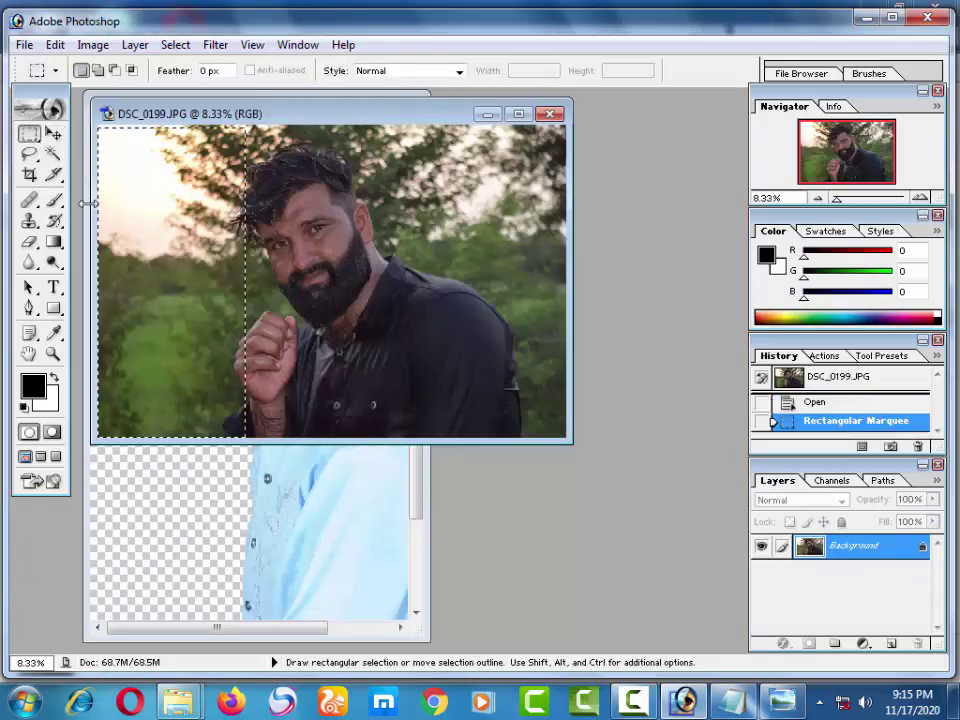
pyautogui.click(53, 133)
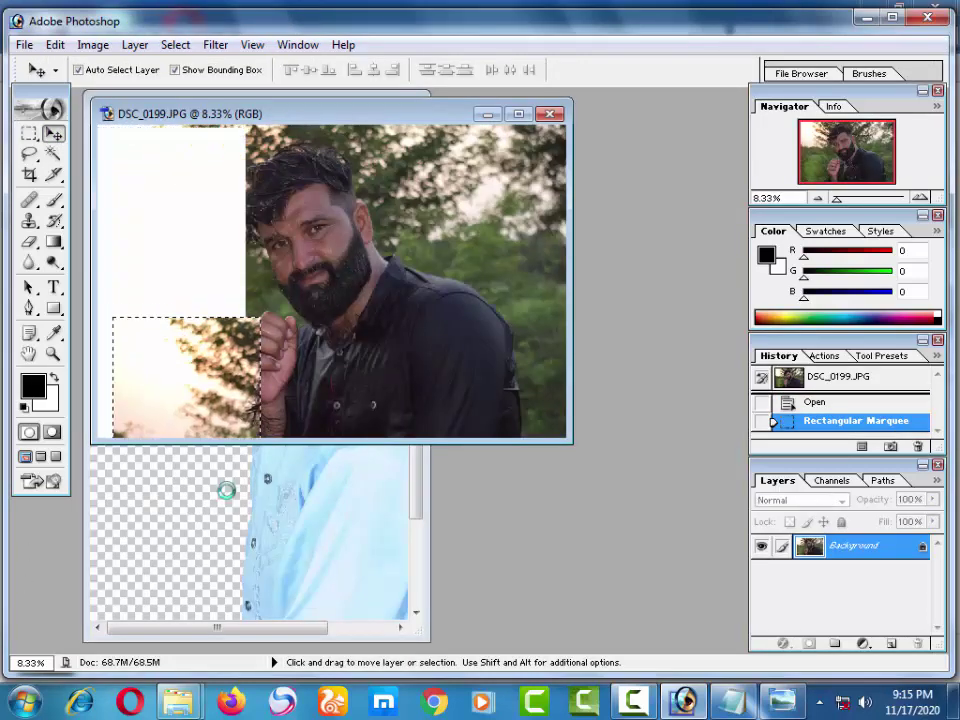
pyautogui.moveTo(183, 240); pyautogui.dragTo(390, 157)
pyautogui.click(376, 107)
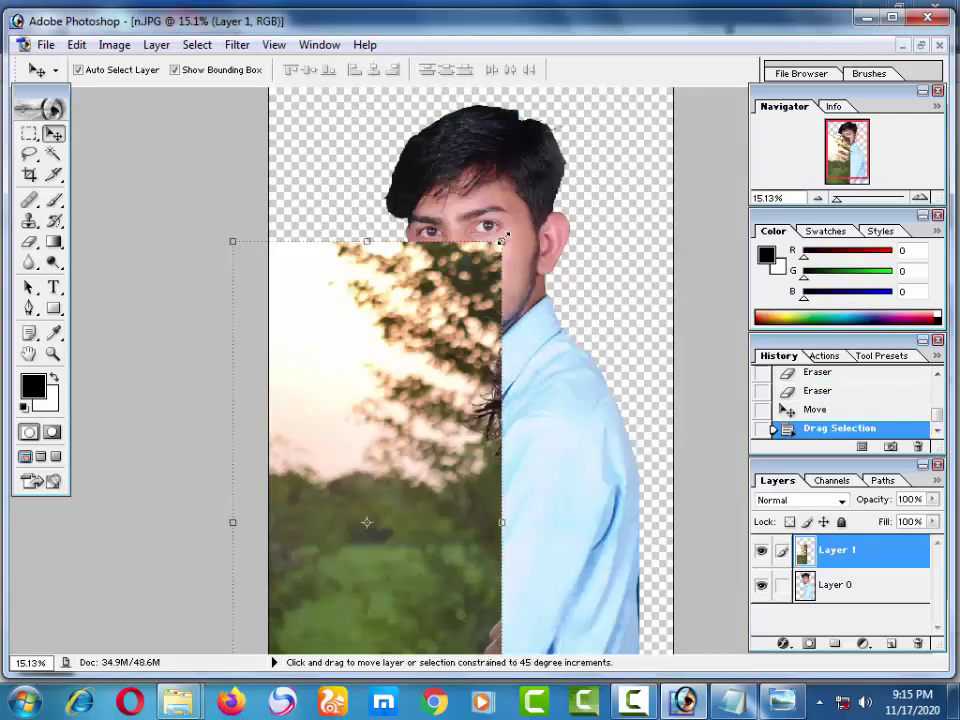
pyautogui.moveTo(502, 240); pyautogui.dragTo(667, 2)
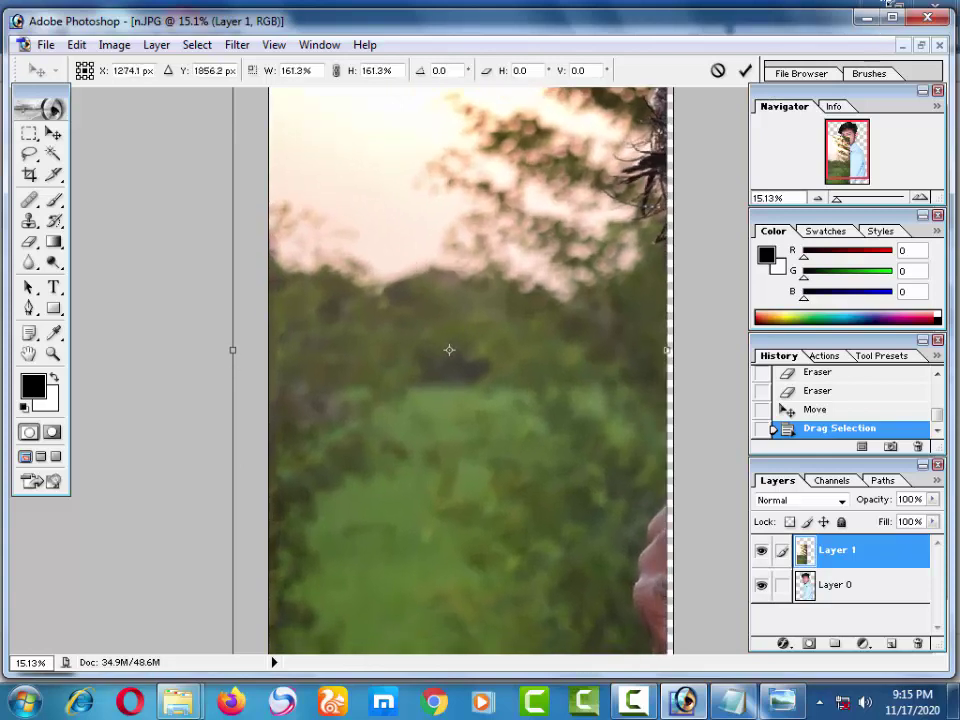
pyautogui.press('Return')
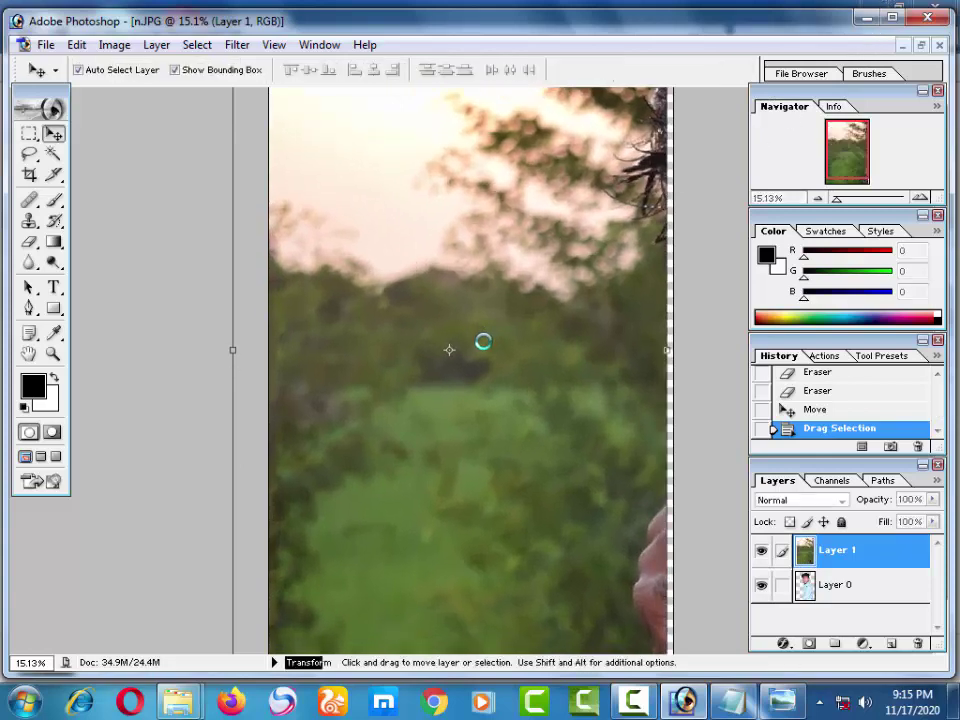
# Step: Shift the tree layer right, stack the portrait layer above it, and nudge the portrait into place
pyautogui.moveTo(483, 345); pyautogui.dragTo(518, 350)
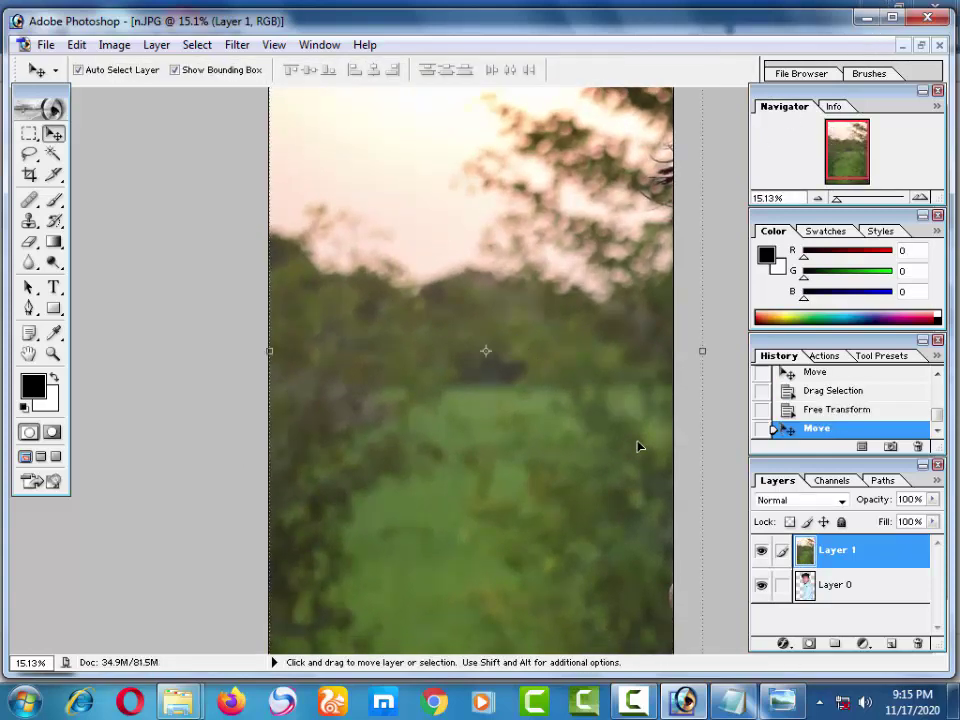
pyautogui.moveTo(817, 590)
pyautogui.mouseDown()
pyautogui.moveTo(829, 550)
pyautogui.moveTo(817, 548)
pyautogui.mouseUp()
pyautogui.click(511, 432)
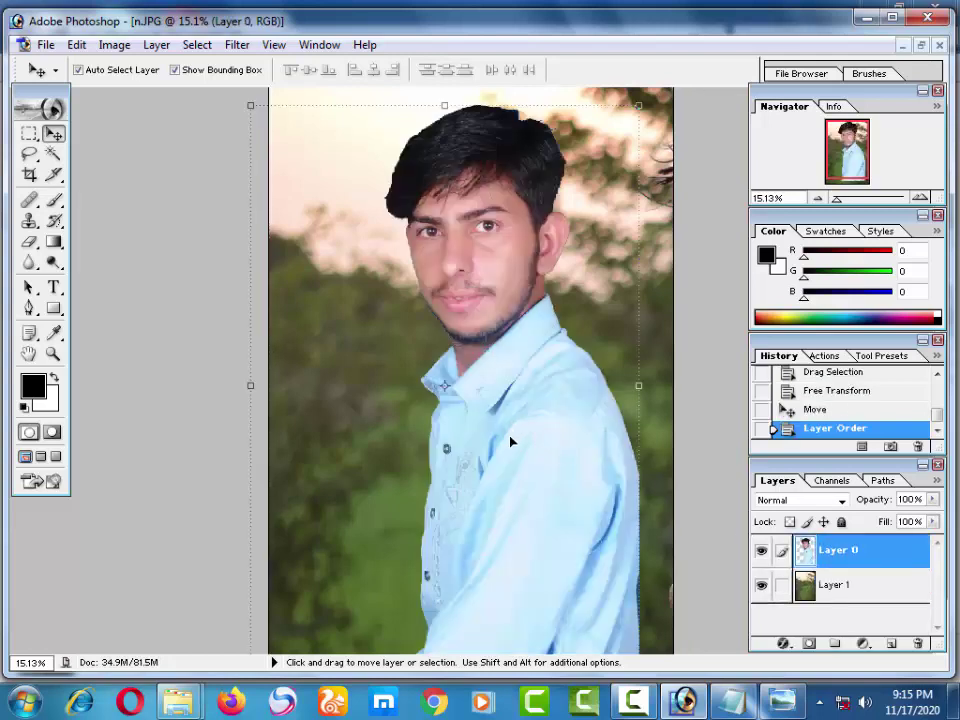
pyautogui.moveTo(536, 328); pyautogui.dragTo(519, 346)
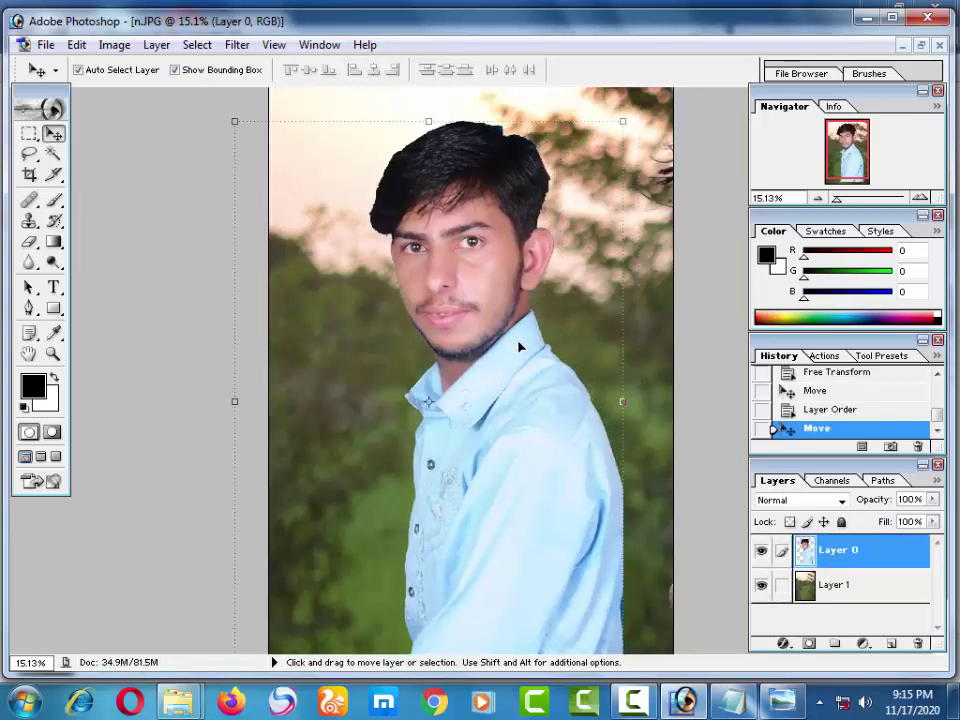
# Step: Zoom in on the lips and jawline to prepare for path tracing
pyautogui.hotkey('ctrl', '-')
pyautogui.hotkey('ctrl', '-')
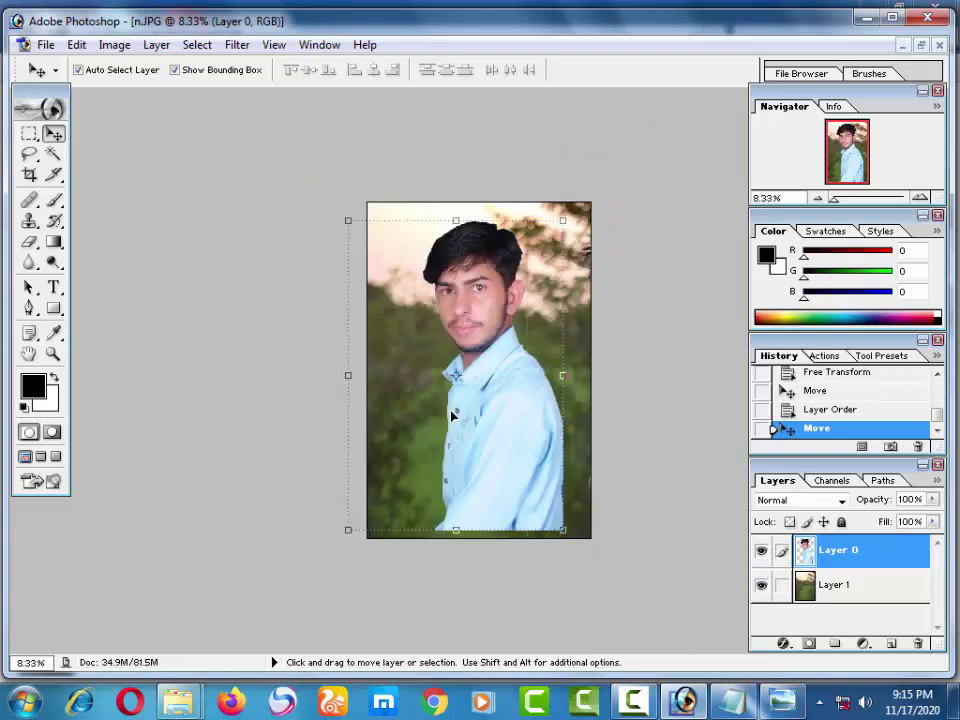
pyautogui.scroll(1, 466, 428)
pyautogui.scroll(1, 472, 418)
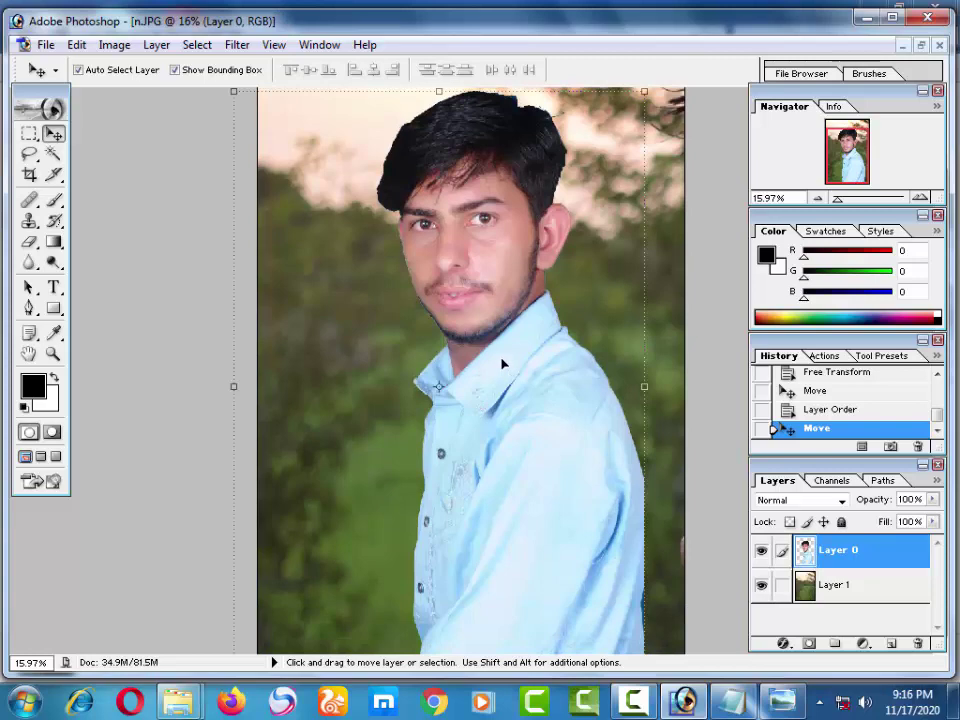
pyautogui.scroll(1, 503, 364)
pyautogui.scroll(1, 501, 364)
pyautogui.scroll(2, 469, 332)
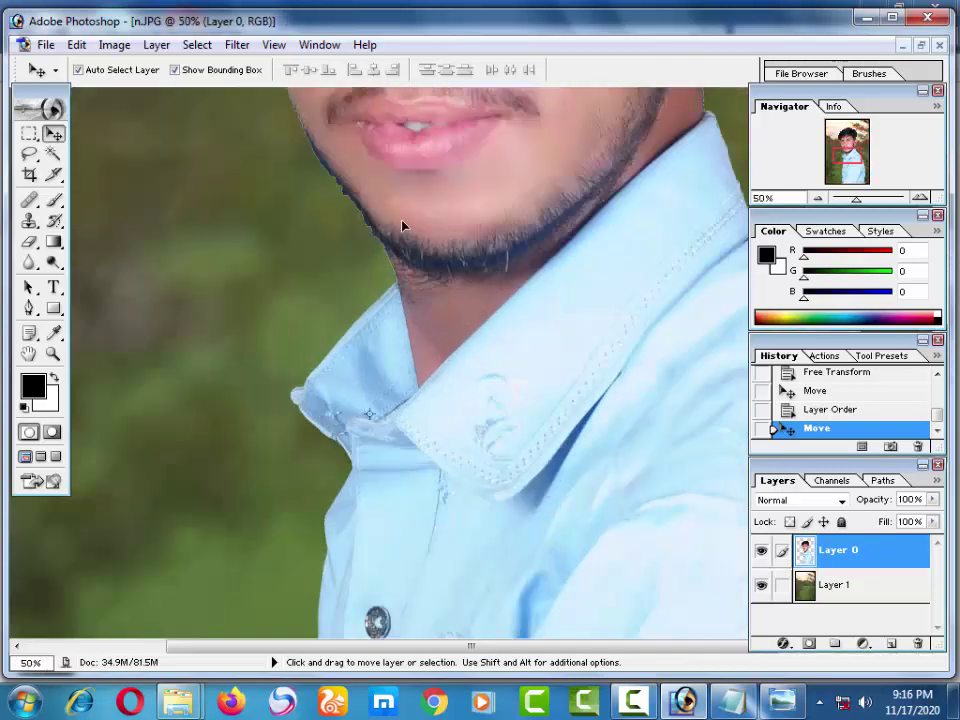
pyautogui.scroll(1, 399, 222)
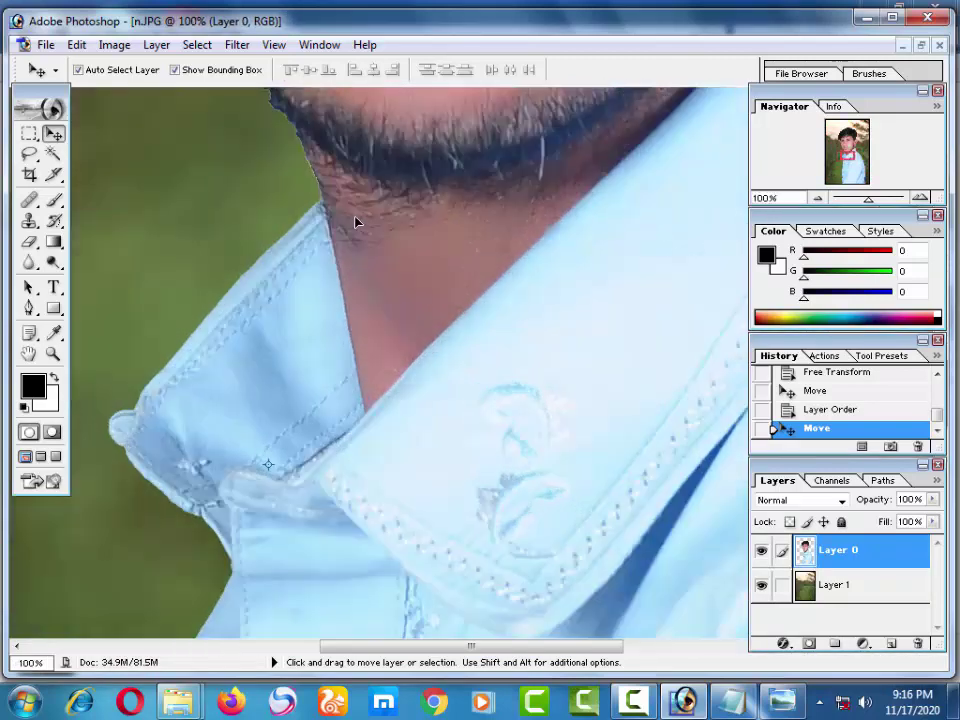
pyautogui.moveTo(296, 193); pyautogui.dragTo(351, 458)
pyautogui.moveTo(405, 310); pyautogui.dragTo(411, 450)
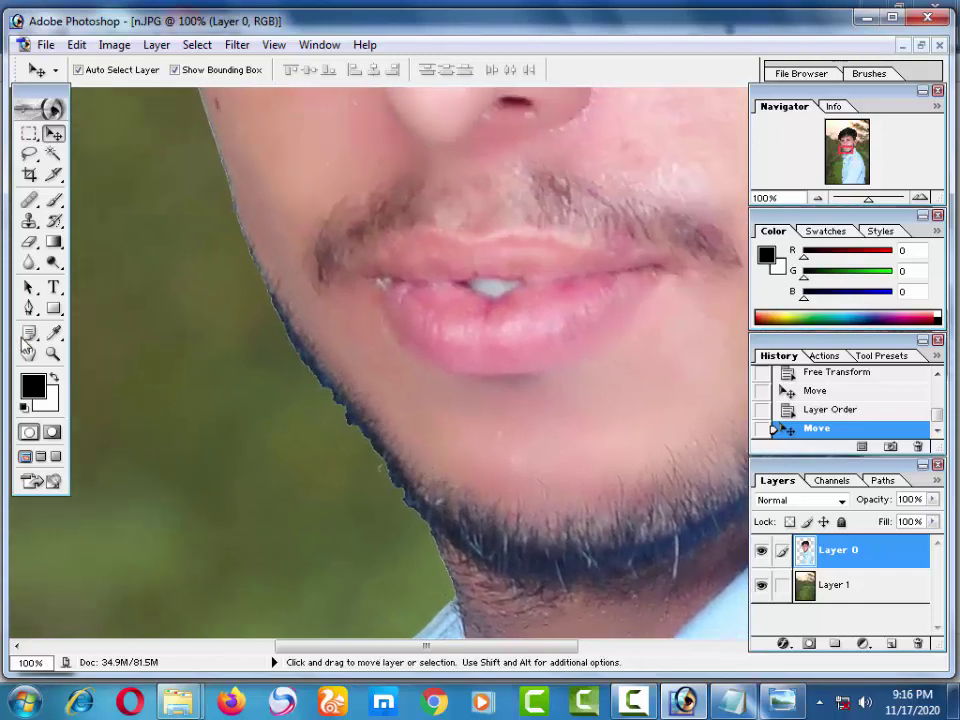
pyautogui.click(30, 308)
# Step: Start a pen path with anchors running up along the jawline
pyautogui.click(437, 549)
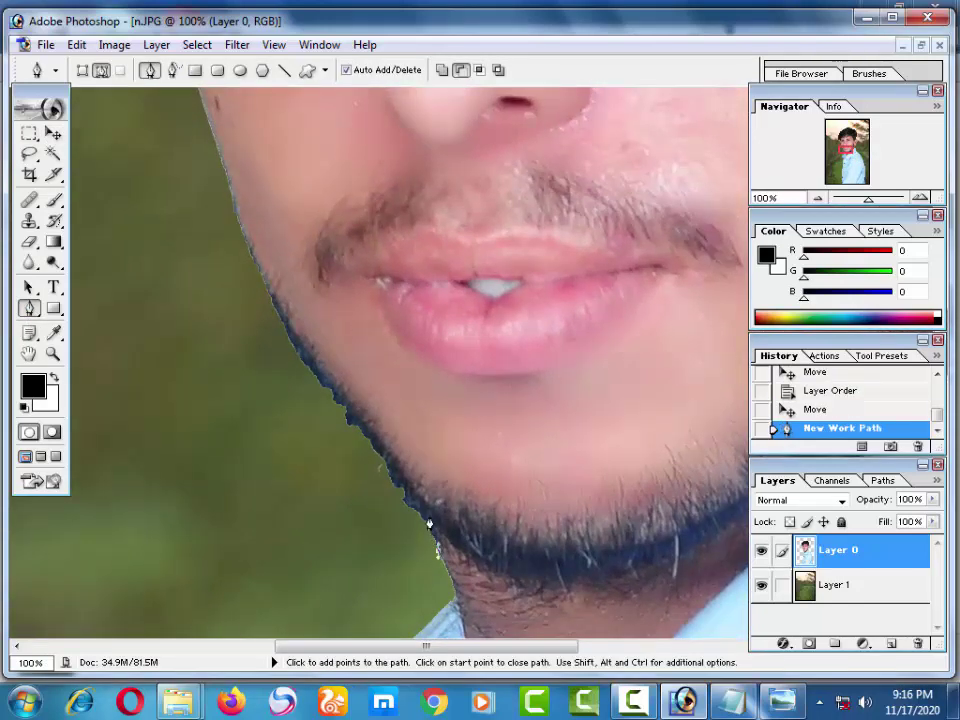
pyautogui.click(429, 515)
pyautogui.click(401, 478)
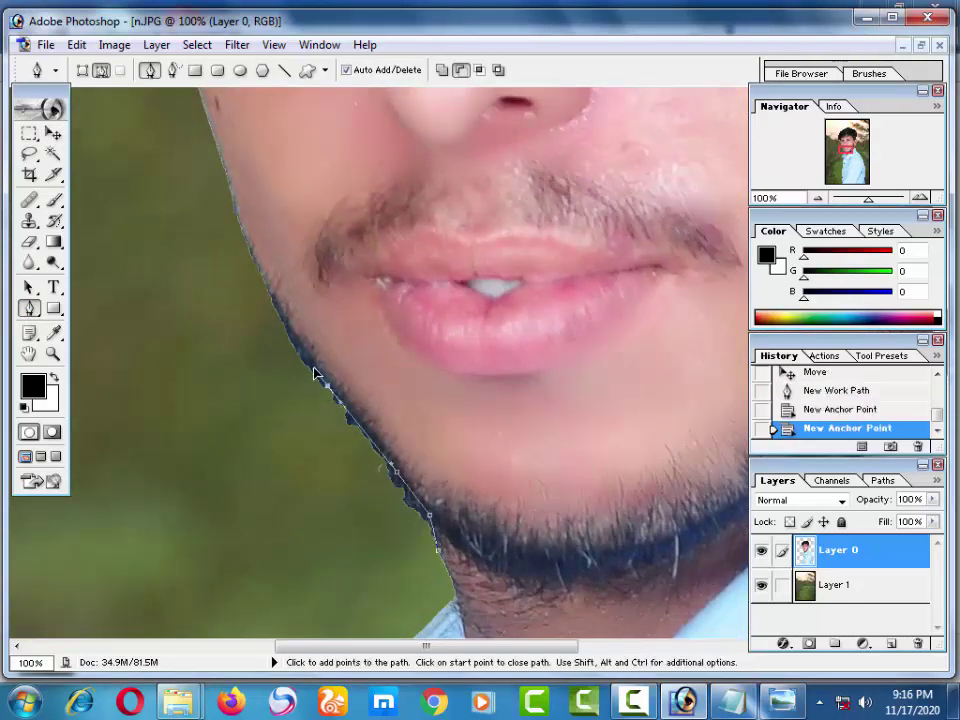
pyautogui.click(284, 325)
pyautogui.moveTo(251, 254); pyautogui.dragTo(332, 497)
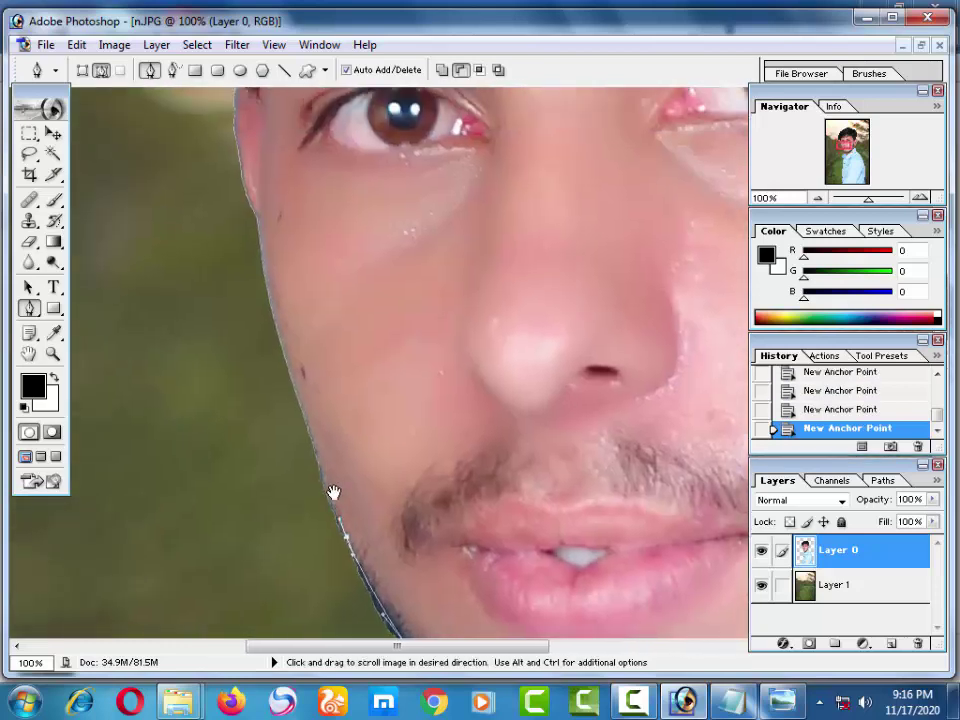
pyautogui.moveTo(265, 287); pyautogui.dragTo(302, 378)
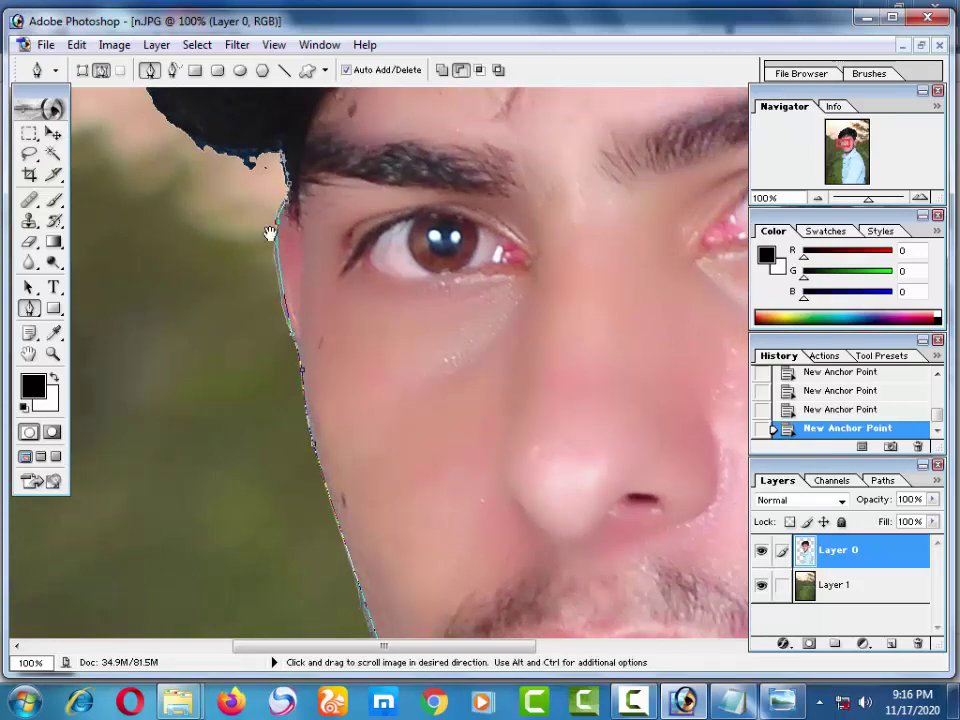
# Step: Extend the path over the top of the hair with curved anchors
pyautogui.moveTo(212, 142); pyautogui.dragTo(232, 363)
pyautogui.moveTo(190, 200); pyautogui.dragTo(204, 338)
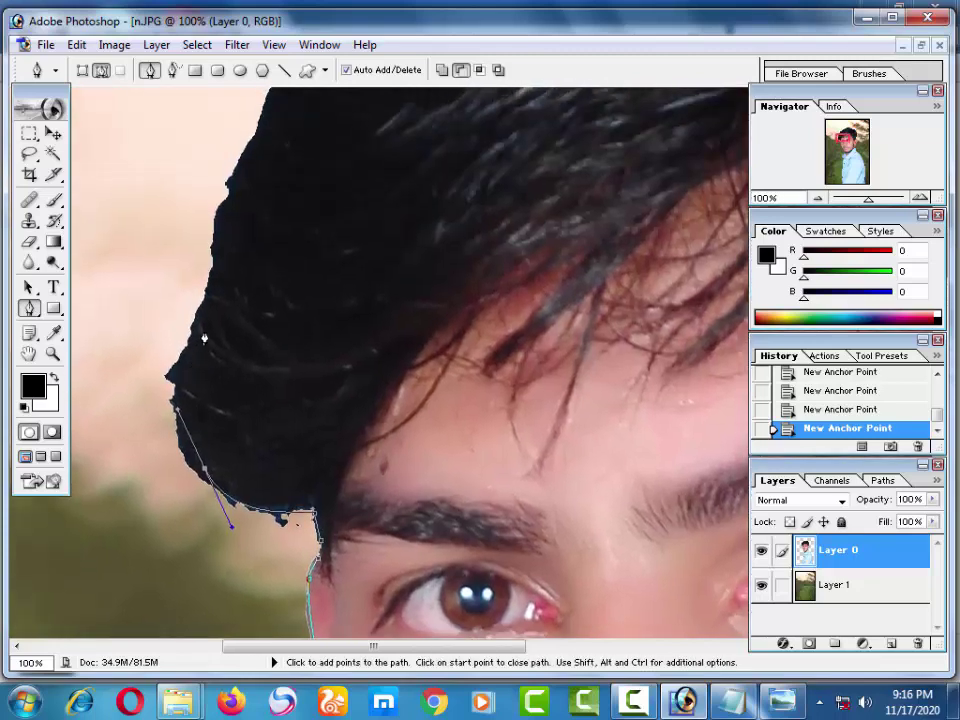
pyautogui.moveTo(220, 270); pyautogui.dragTo(240, 460)
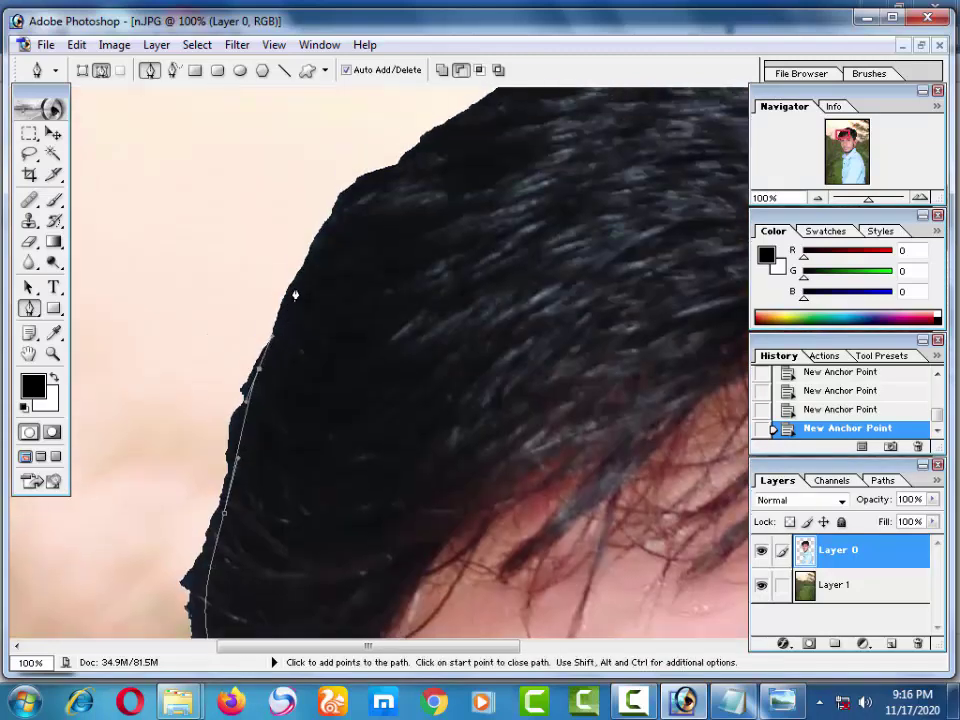
pyautogui.moveTo(295, 295)
pyautogui.mouseDown()
pyautogui.moveTo(285, 364)
pyautogui.moveTo(300, 375)
pyautogui.mouseUp()
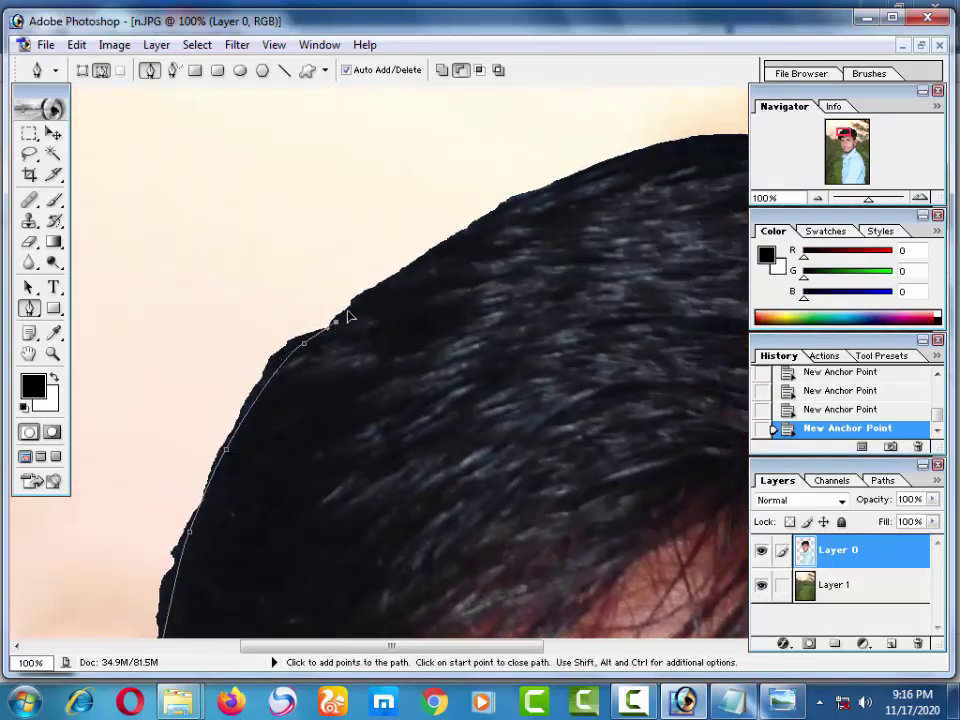
pyautogui.moveTo(383, 295); pyautogui.dragTo(300, 386)
pyautogui.moveTo(545, 268); pyautogui.dragTo(620, 260)
pyautogui.moveTo(475, 268); pyautogui.dragTo(403, 253)
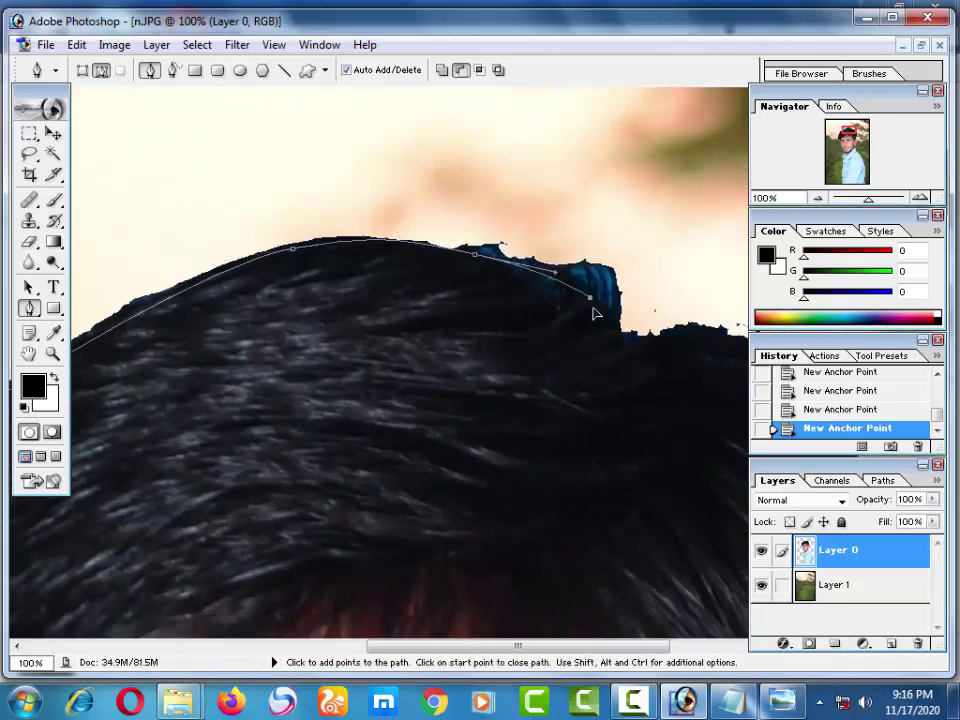
pyautogui.moveTo(651, 355); pyautogui.dragTo(469, 322)
# Step: Add anchors down the right edge of the hair
pyautogui.click(568, 328)
pyautogui.click(641, 369)
pyautogui.moveTo(641, 369); pyautogui.dragTo(555, 240)
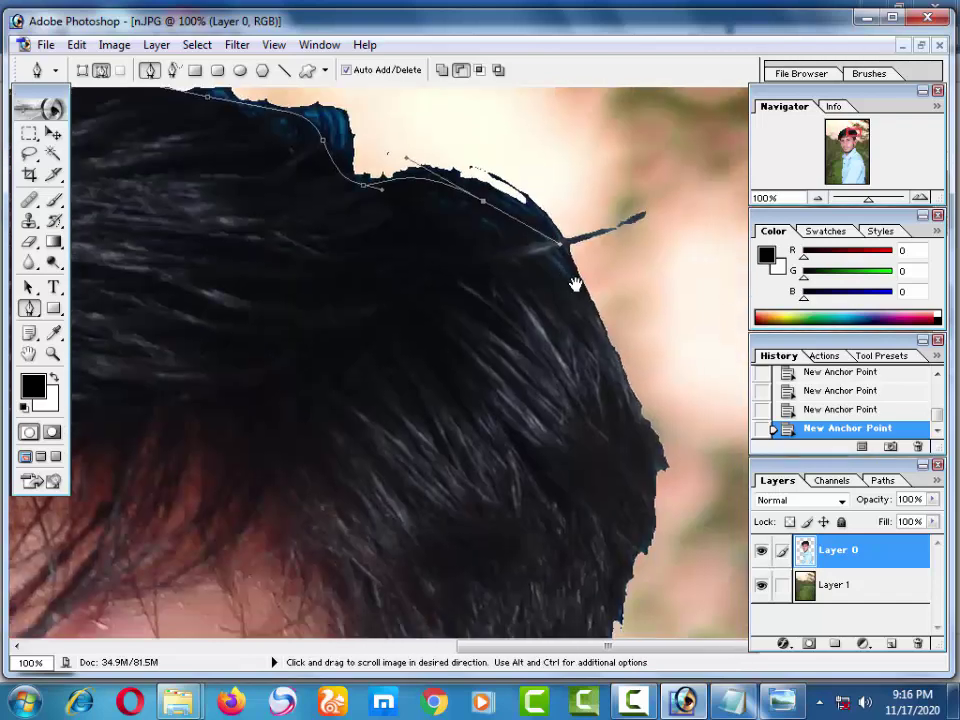
pyautogui.click(613, 365)
pyautogui.click(635, 425)
pyautogui.moveTo(636, 460); pyautogui.dragTo(651, 378)
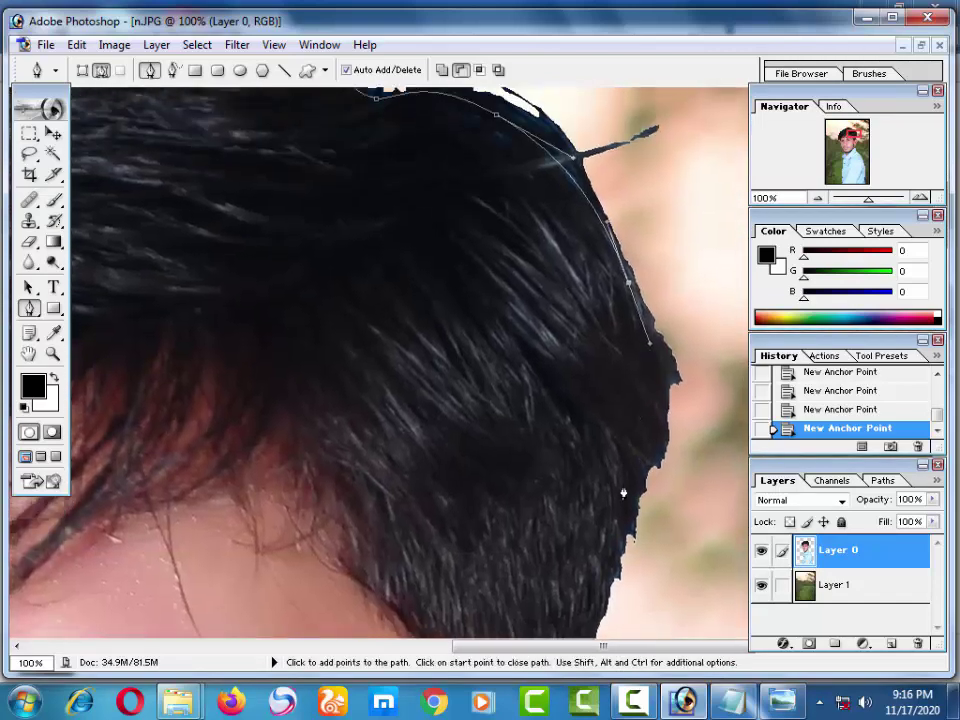
pyautogui.click(611, 579)
# Step: Continue the path around the ear, jaw and collar
pyautogui.moveTo(611, 497); pyautogui.dragTo(651, 297)
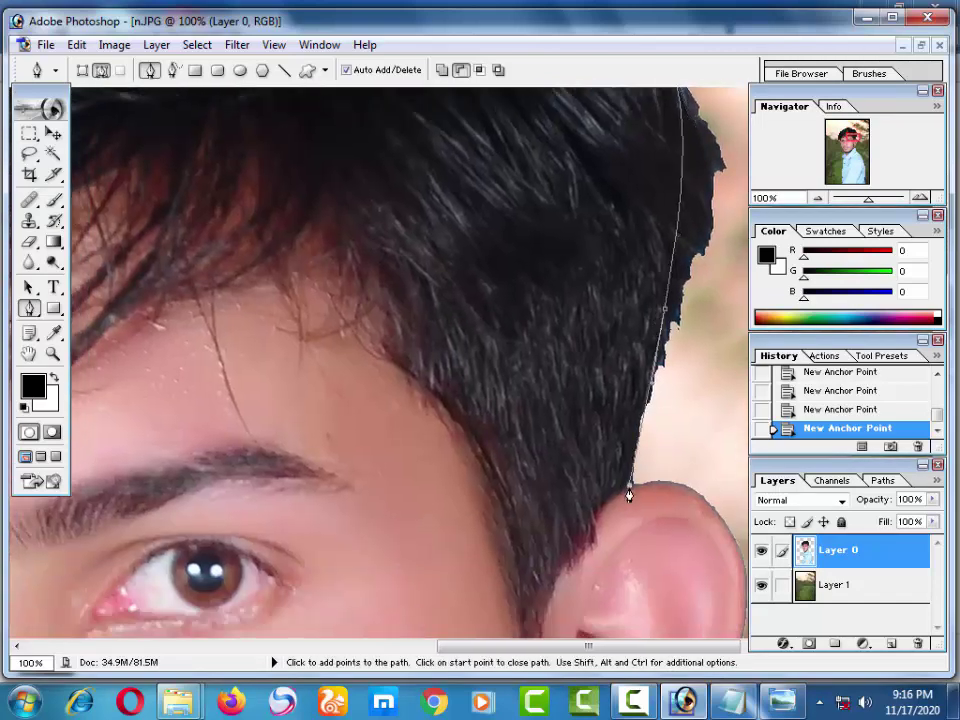
pyautogui.moveTo(690, 493); pyautogui.dragTo(537, 390)
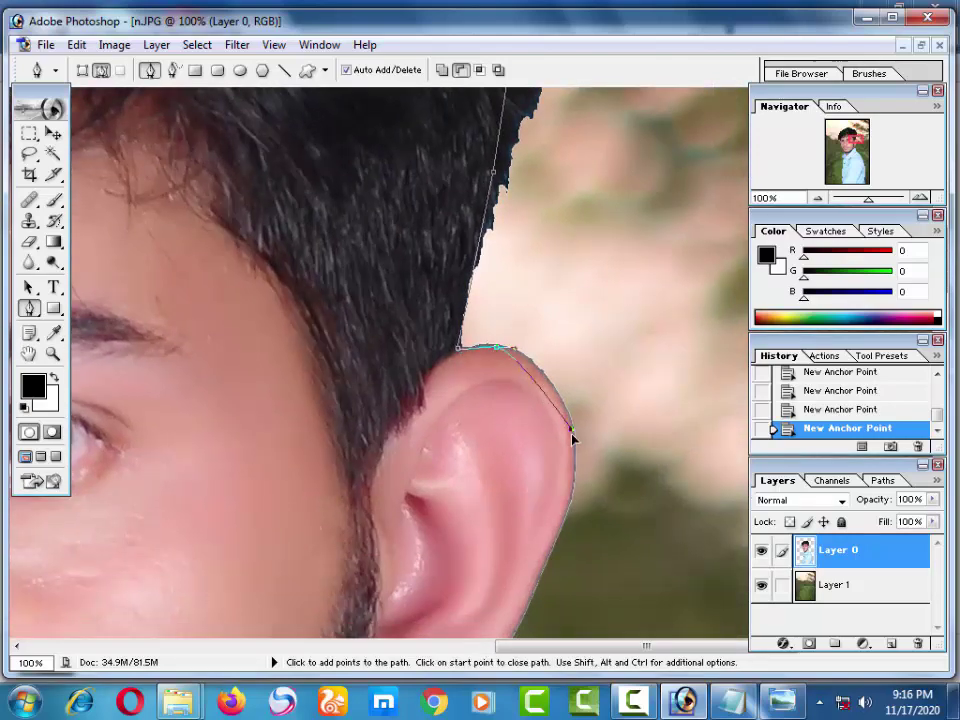
pyautogui.moveTo(573, 437); pyautogui.dragTo(568, 491)
pyautogui.moveTo(558, 543); pyautogui.dragTo(595, 395)
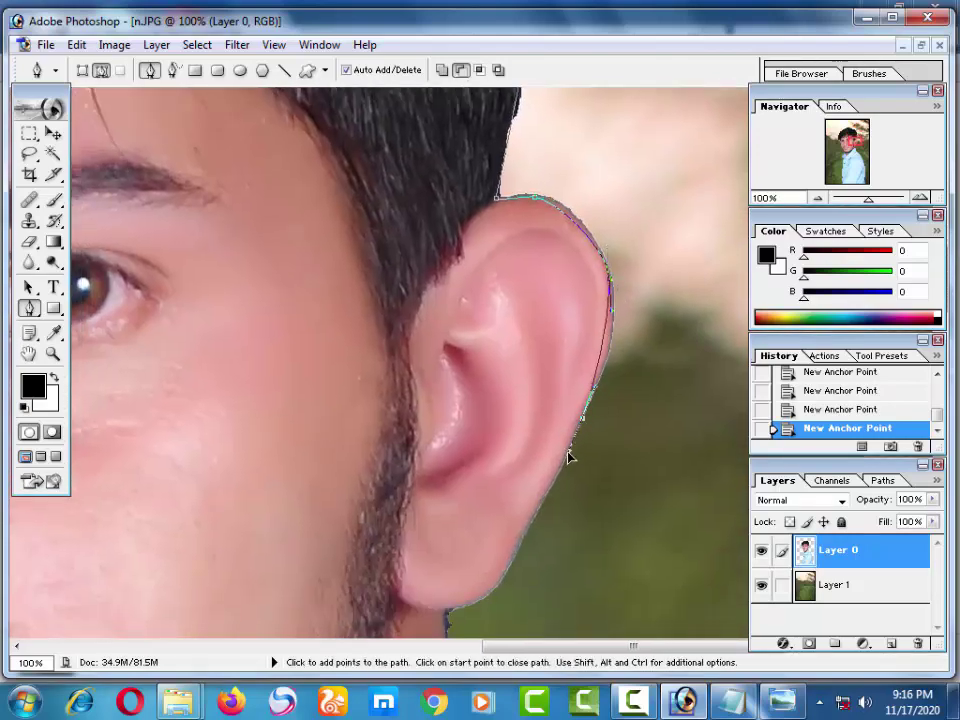
pyautogui.moveTo(557, 477); pyautogui.dragTo(649, 279)
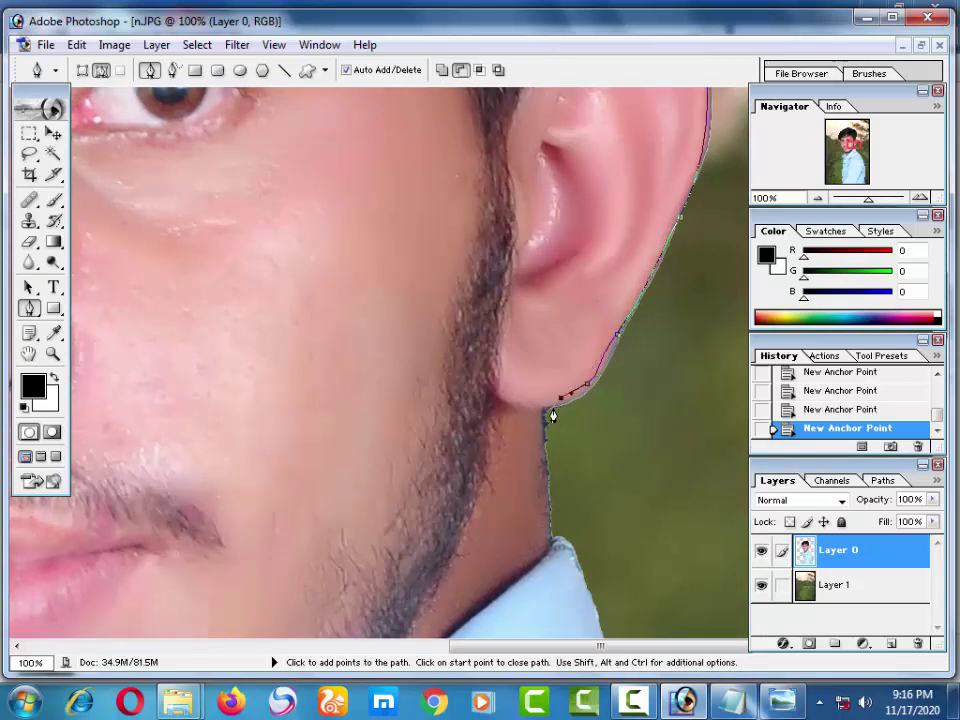
pyautogui.moveTo(536, 493); pyautogui.dragTo(513, 360)
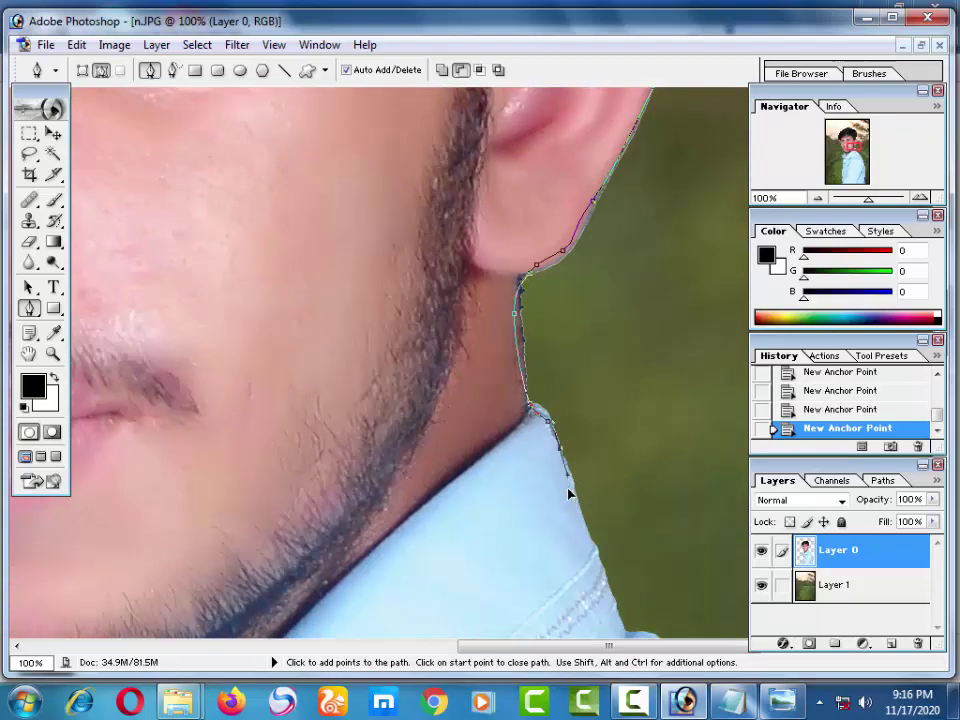
pyautogui.moveTo(553, 467)
pyautogui.mouseDown()
pyautogui.moveTo(424, 240)
pyautogui.moveTo(452, 399)
pyautogui.mouseUp()
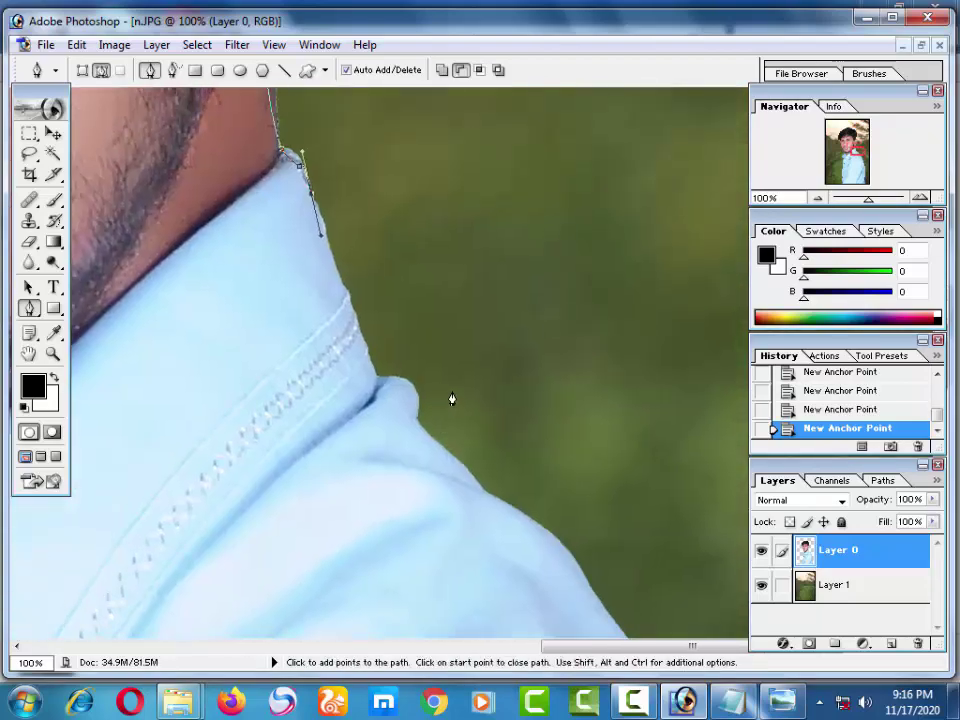
# Step: Zoom out and curve the path down through the left background
pyautogui.hotkey('ctrl', '-')
pyautogui.hotkey('ctrl', '-')
pyautogui.hotkey('ctrl', '-')
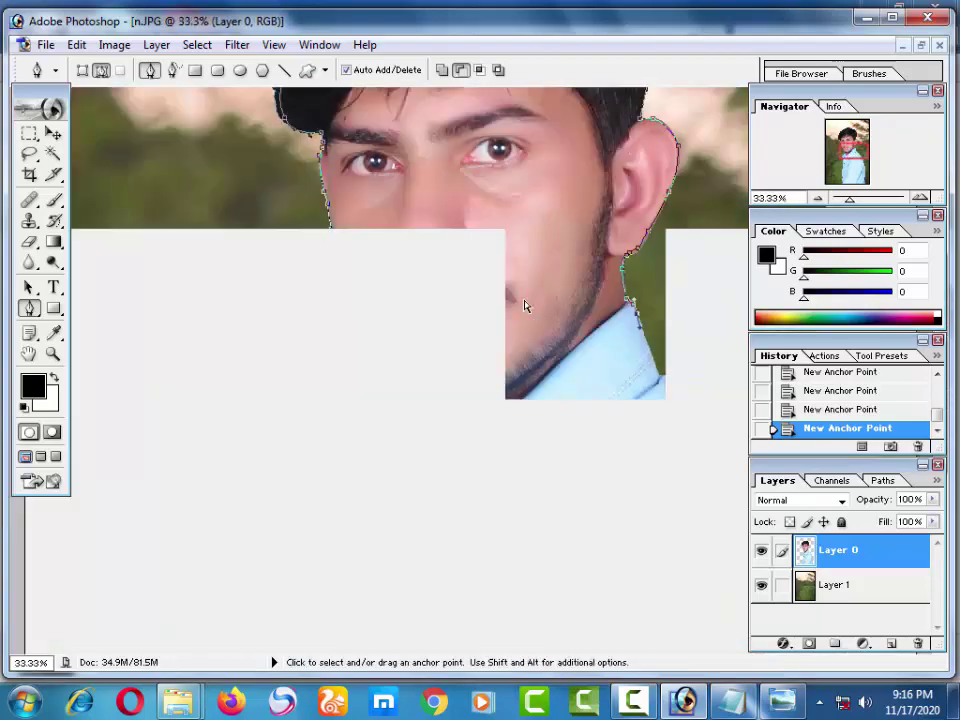
pyautogui.hotkey('ctrl', '-')
pyautogui.hotkey('ctrl', '-')
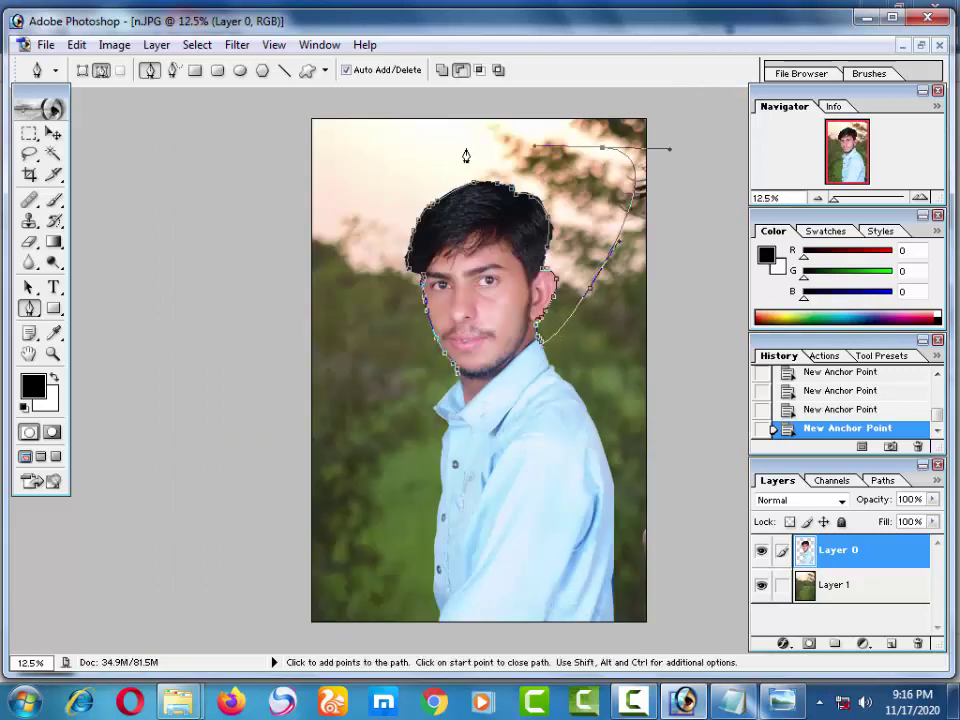
pyautogui.moveTo(328, 302); pyautogui.dragTo(330, 367)
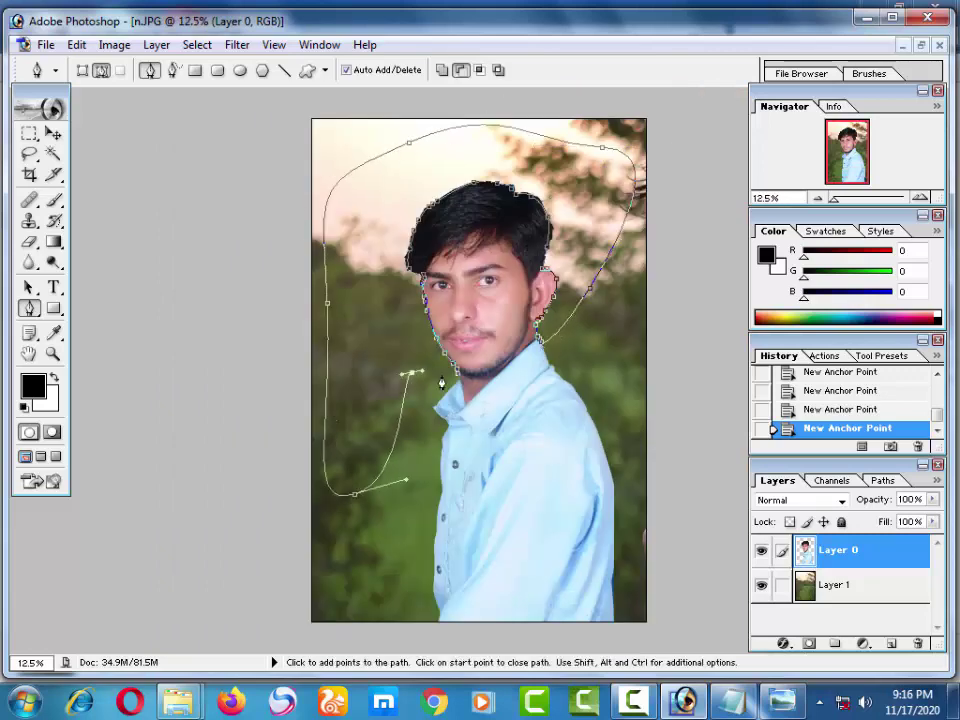
# Step: Close the pen path and convert it into a selection
pyautogui.click(448, 340)
pyautogui.rightClick(411, 329)
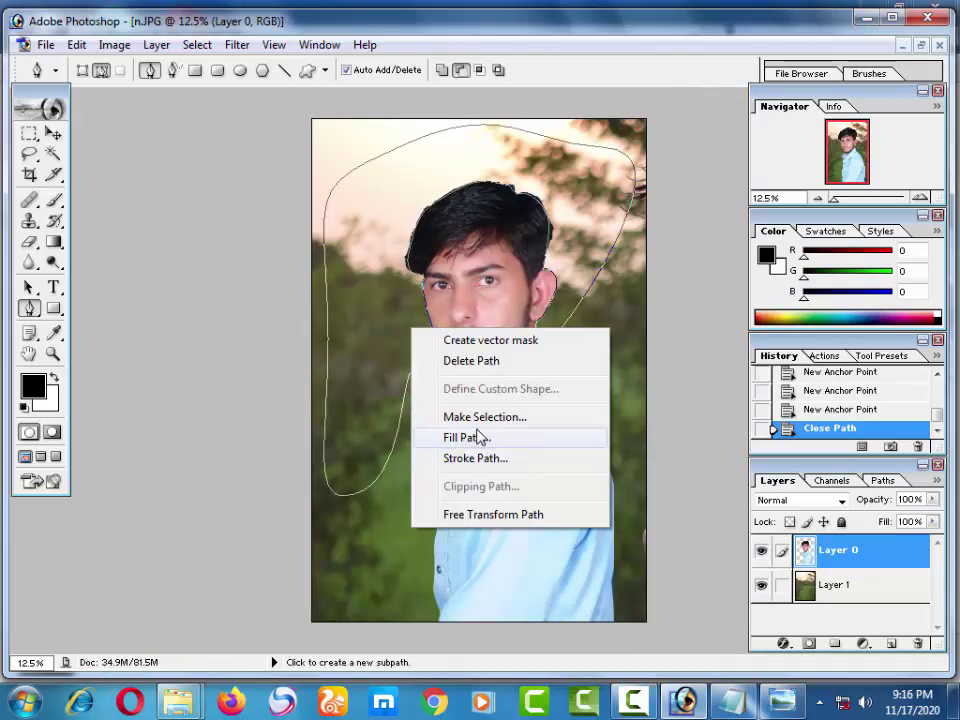
pyautogui.click(485, 417)
pyautogui.press('Return')
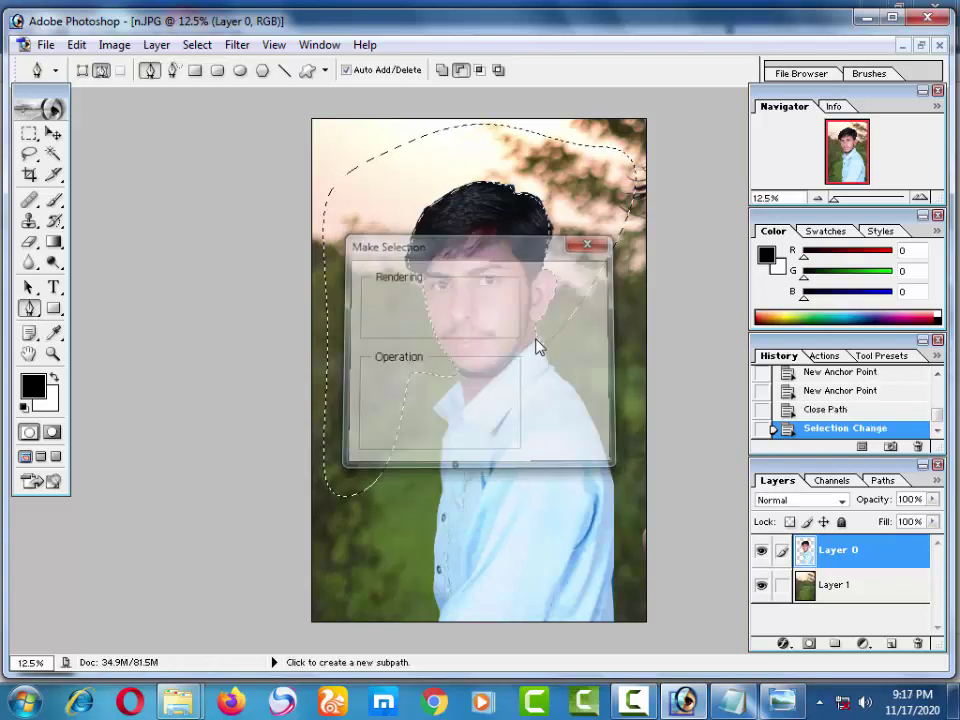
# Step: Trial a delete and an eraser stroke inside the selection, undoing both
pyautogui.press('Delete')
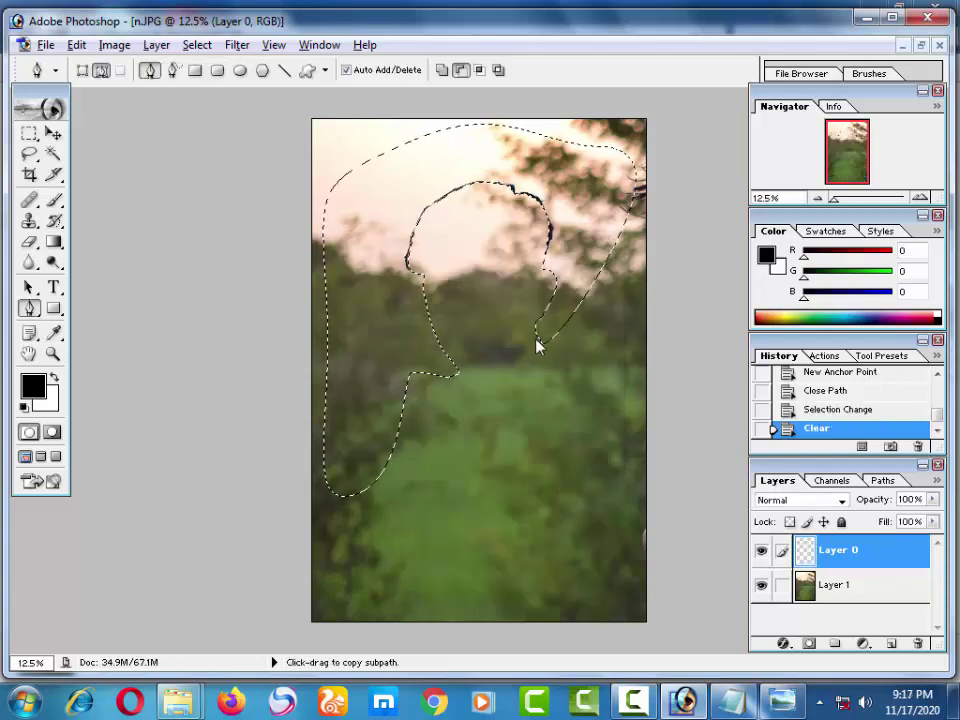
pyautogui.hotkey('ctrl', 'z')
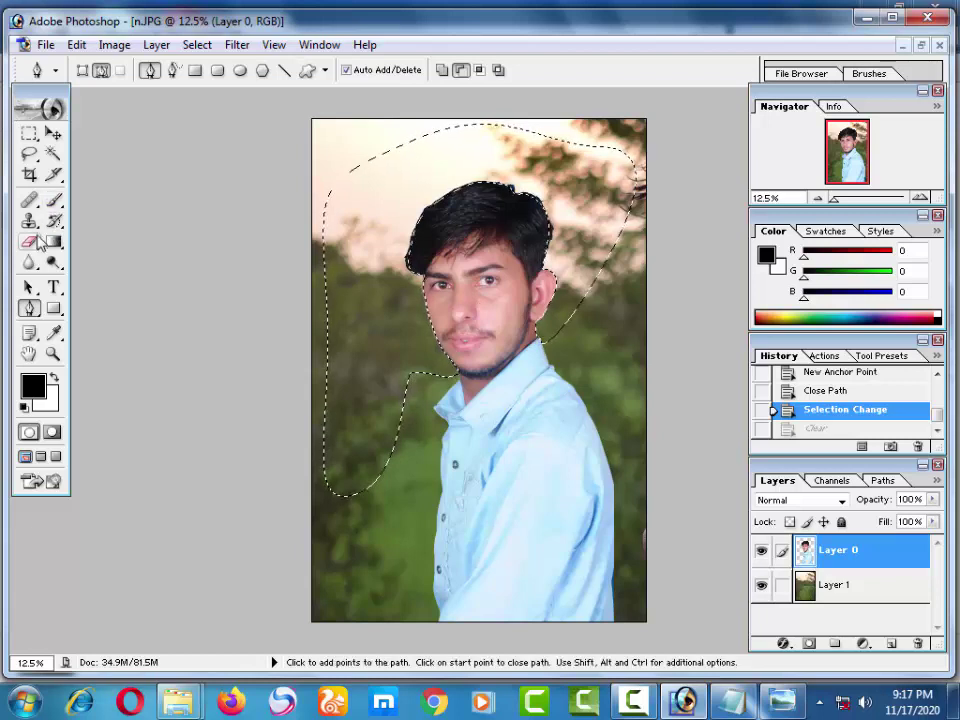
pyautogui.press('e')
pyautogui.moveTo(386, 257); pyautogui.dragTo(403, 273)
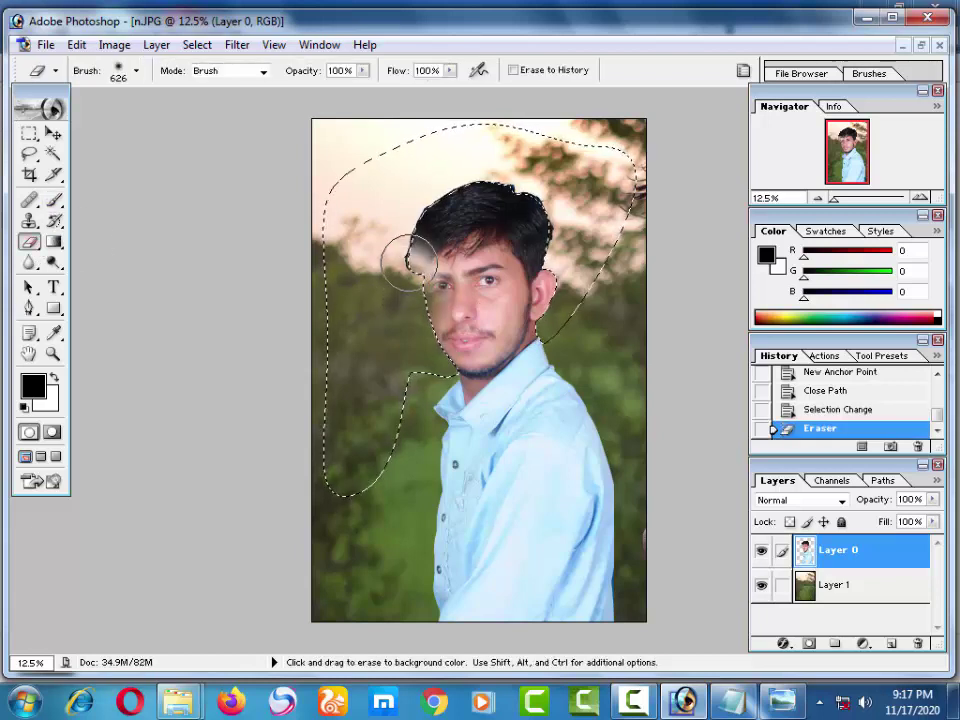
pyautogui.hotkey('ctrl', 'z')
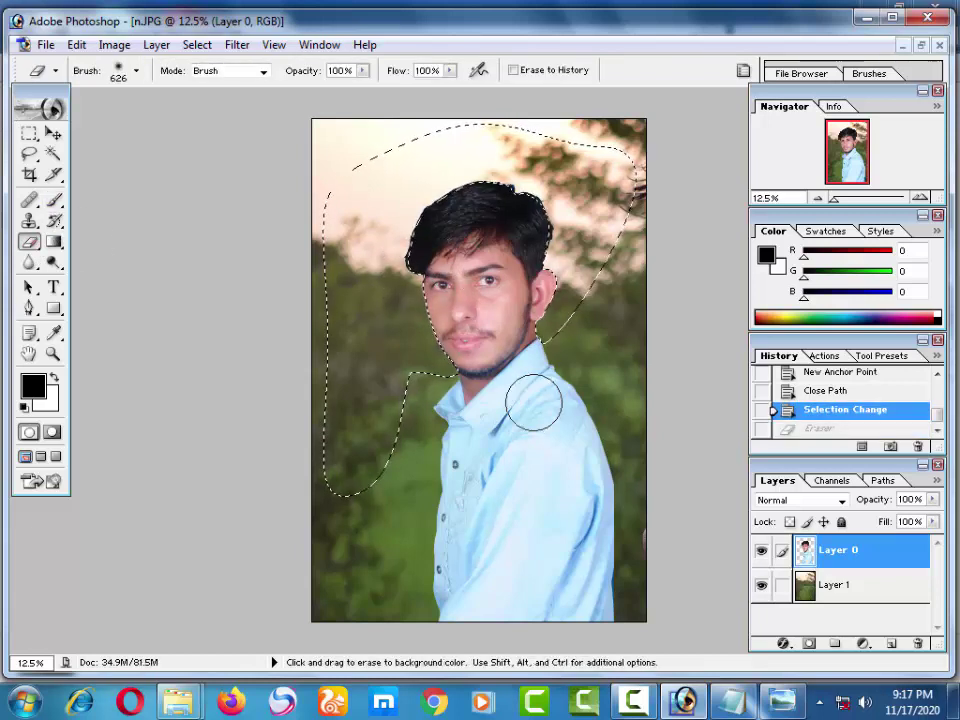
pyautogui.scroll(1, 534, 399)
pyautogui.scroll(-1, 401, 342)
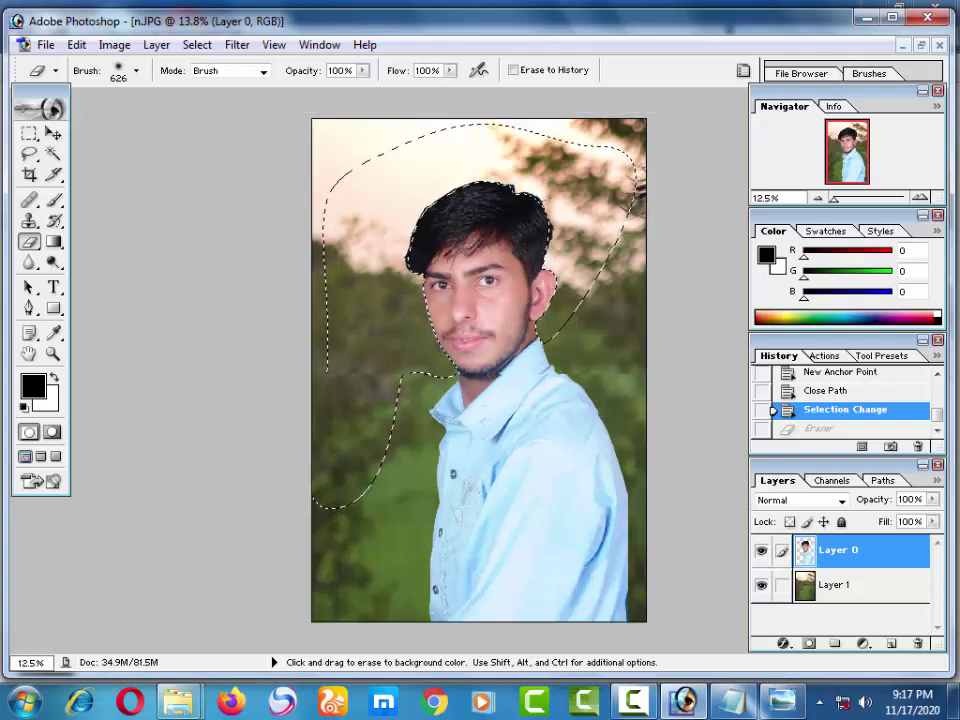
pyautogui.scroll(-1, 553, 311)
# Step: Delete the selection once more, undo it, deselect, and zoom in on the chin
pyautogui.press('Delete')
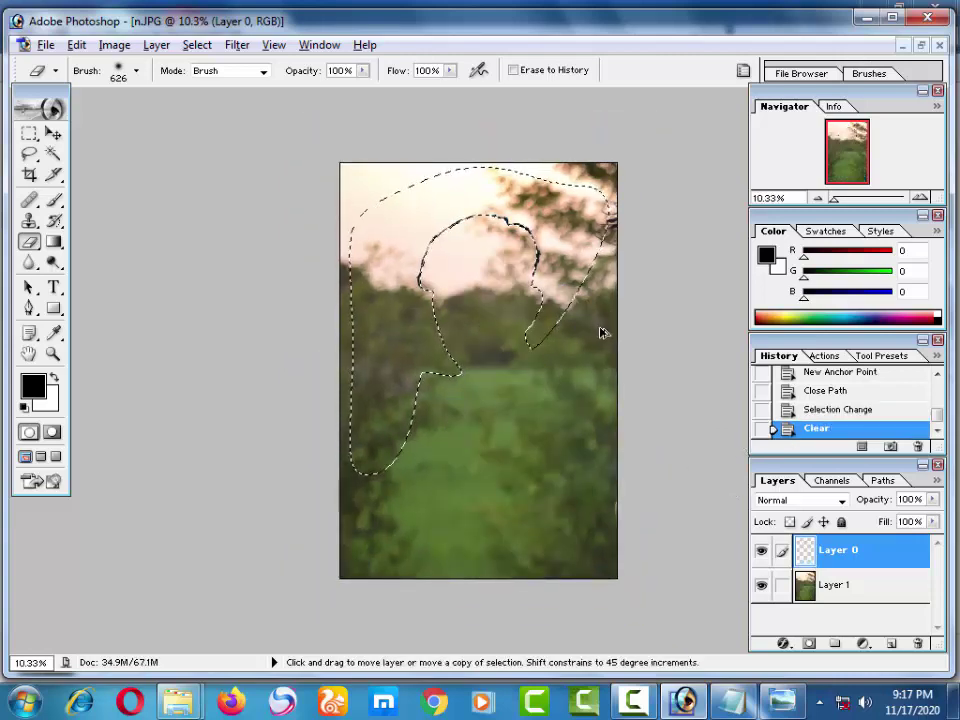
pyautogui.hotkey('ctrl', 'z')
pyautogui.hotkey('ctrl', 'd')
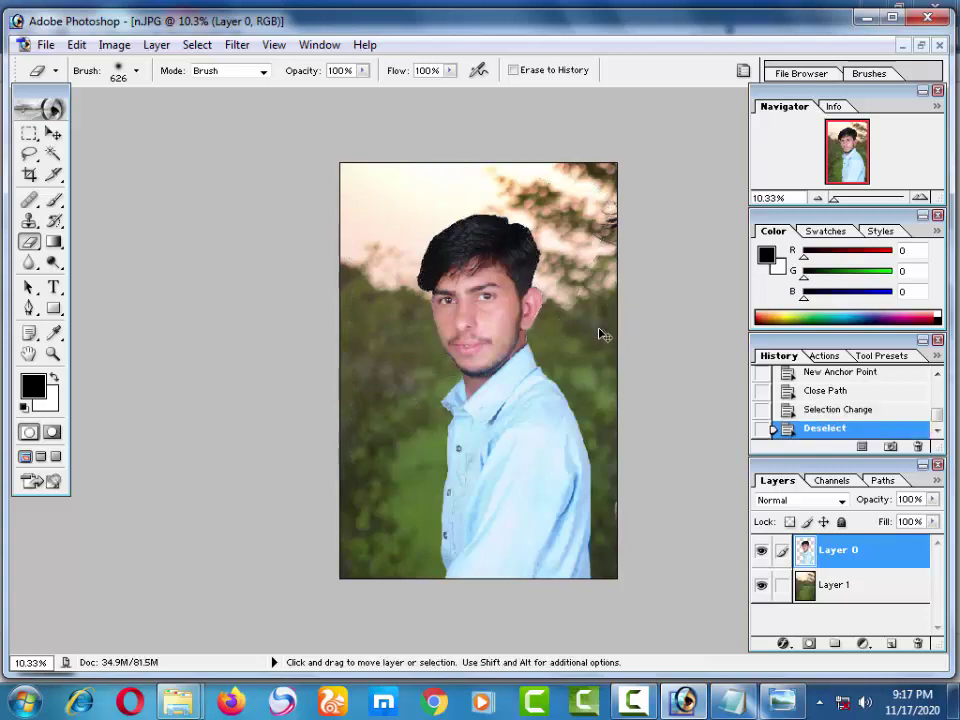
pyautogui.hotkey('ctrl', '+')
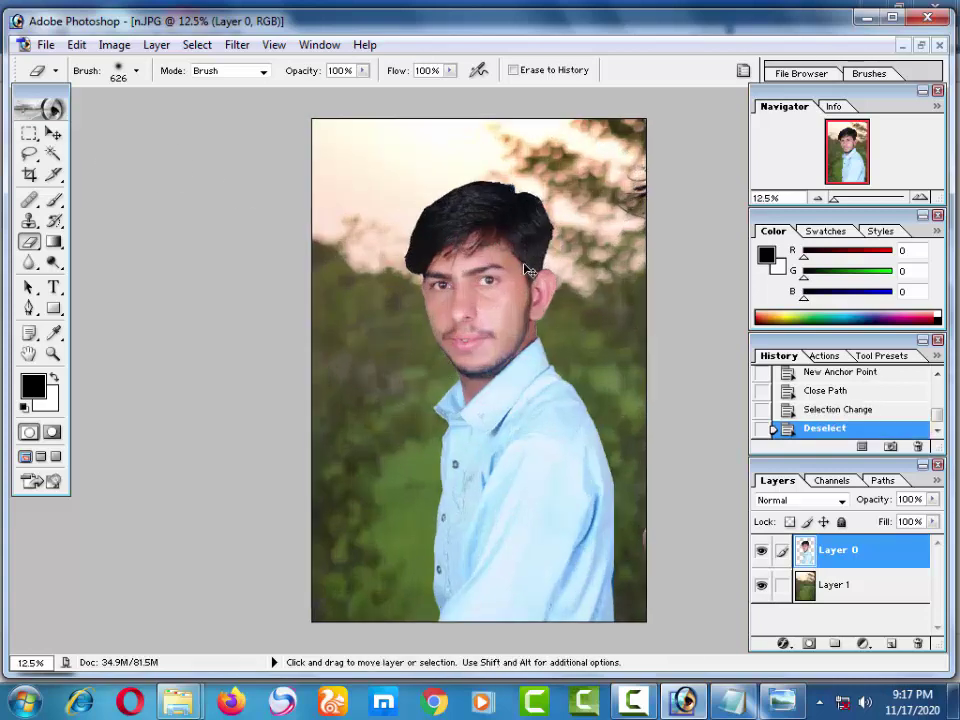
pyautogui.hotkey('ctrl', '+')
# Step: Zoom in on the chin, shrink the eraser, and erase the dark chin fringe
pyautogui.hotkey('ctrl', '+')
pyautogui.hotkey('ctrl', '+')
pyautogui.hotkey('ctrl', '+')
pyautogui.hotkey('ctrl', '+')
pyautogui.hotkey('ctrl', '+')
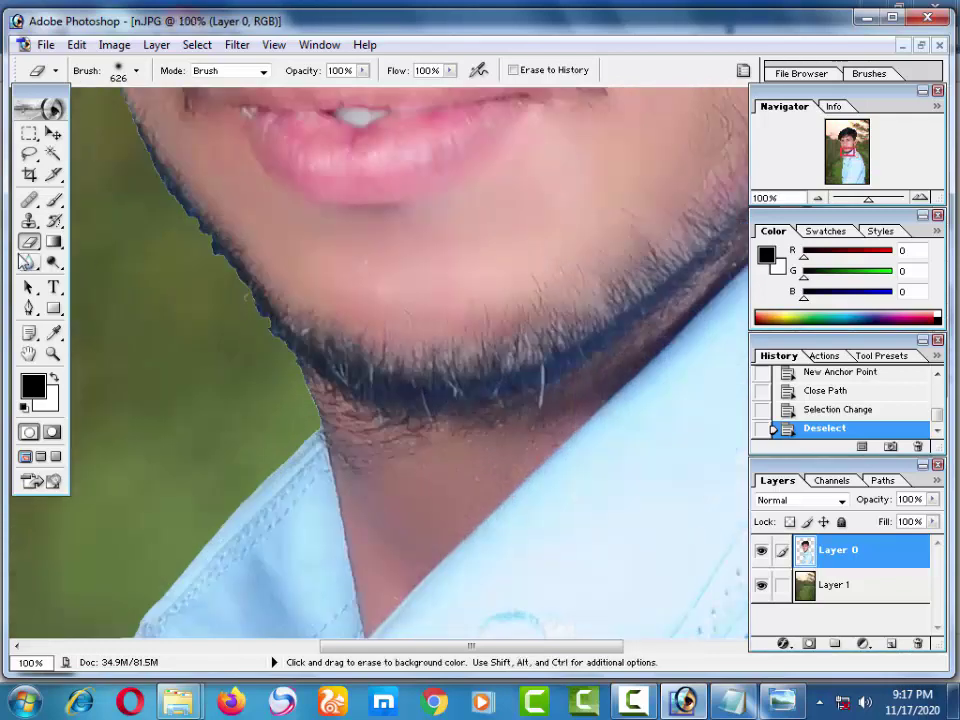
pyautogui.hotkey('ctrl', '+')
pyautogui.moveTo(167, 285); pyautogui.dragTo(651, 304)
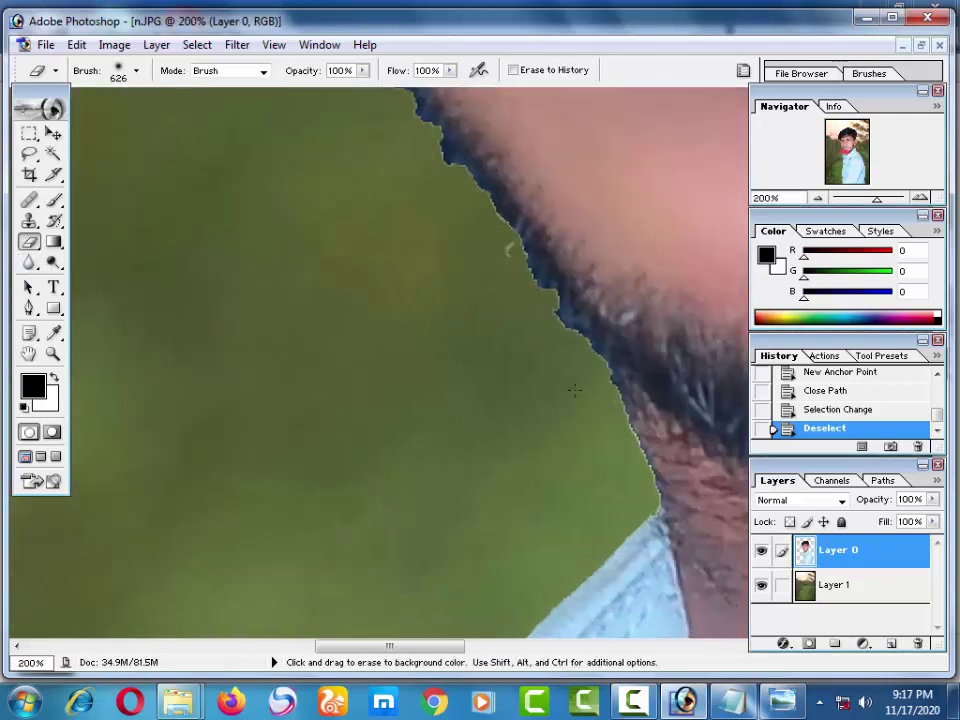
pyautogui.rightClick(613, 408)
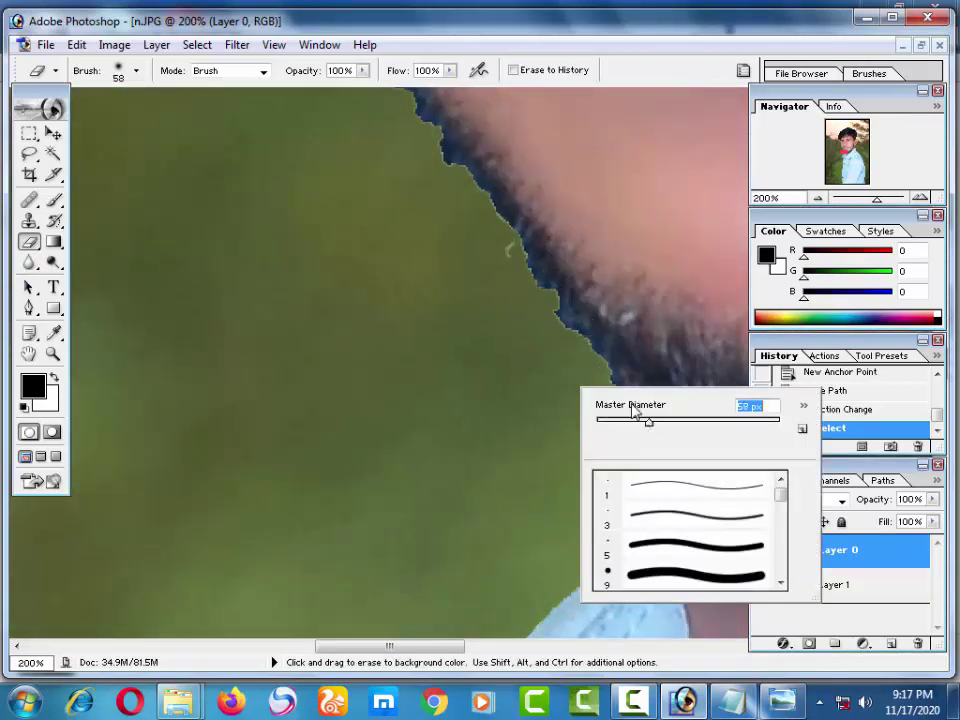
pyautogui.press('Return')
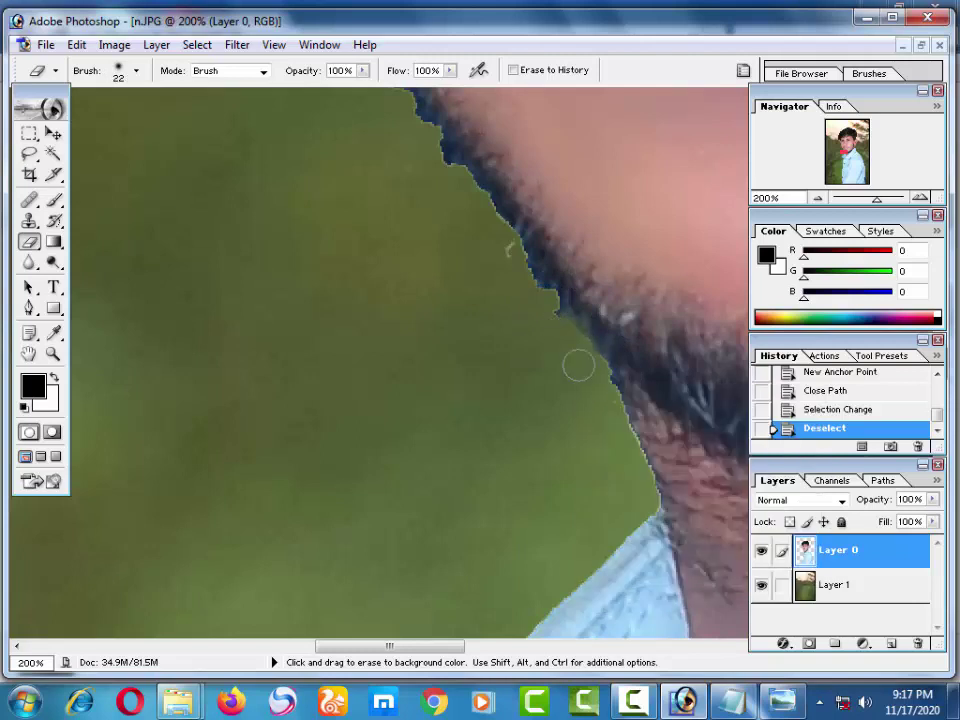
pyautogui.moveTo(578, 366)
pyautogui.mouseDown()
pyautogui.moveTo(544, 313)
pyautogui.moveTo(580, 380)
pyautogui.mouseUp()
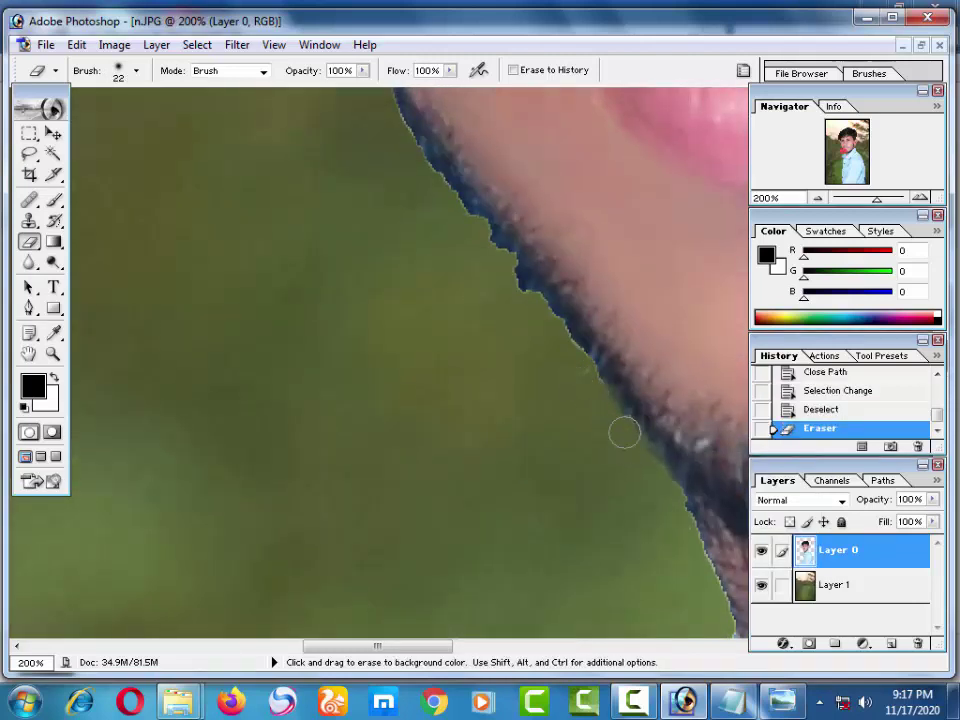
pyautogui.moveTo(613, 424); pyautogui.dragTo(640, 460)
# Step: Erase the remaining pale and dark fringe down the jaw and cheek edge
pyautogui.moveTo(640, 460)
pyautogui.mouseDown()
pyautogui.moveTo(671, 491)
pyautogui.moveTo(603, 394)
pyautogui.mouseUp()
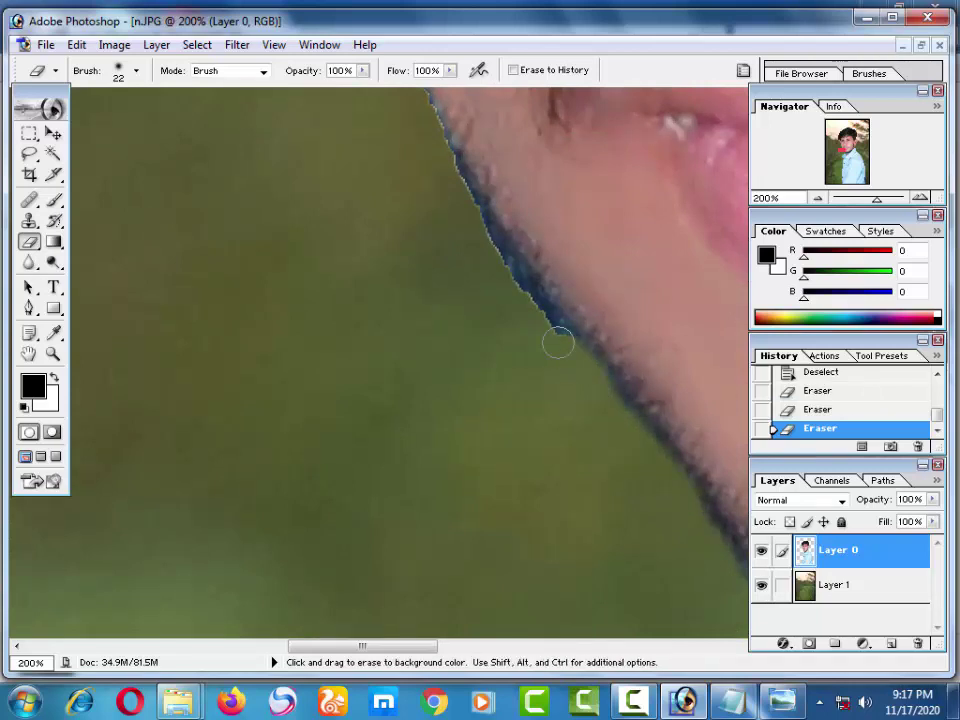
pyautogui.moveTo(595, 390)
pyautogui.mouseDown()
pyautogui.moveTo(574, 356)
pyautogui.moveTo(588, 375)
pyautogui.mouseUp()
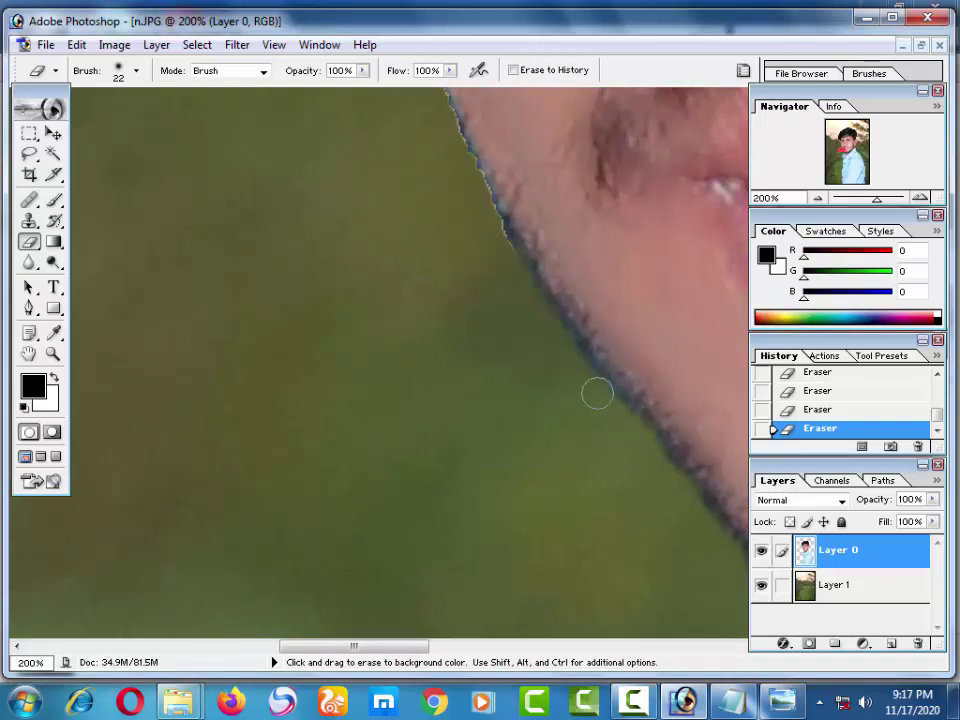
pyautogui.moveTo(597, 394)
pyautogui.mouseDown()
pyautogui.moveTo(688, 514)
pyautogui.moveTo(640, 400)
pyautogui.mouseUp()
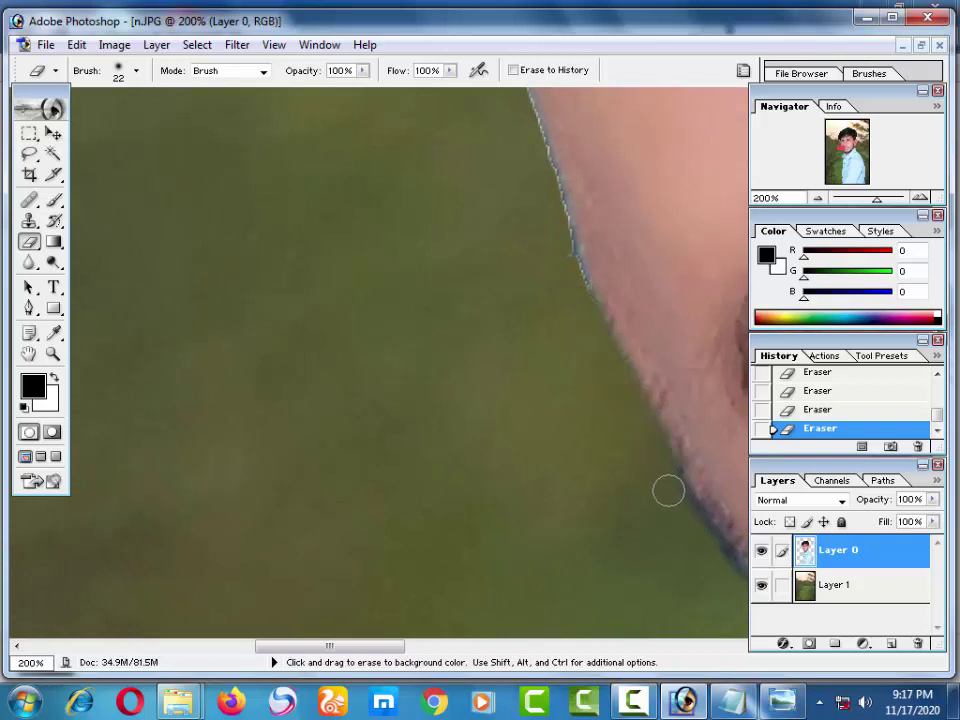
pyautogui.moveTo(669, 490); pyautogui.dragTo(602, 538)
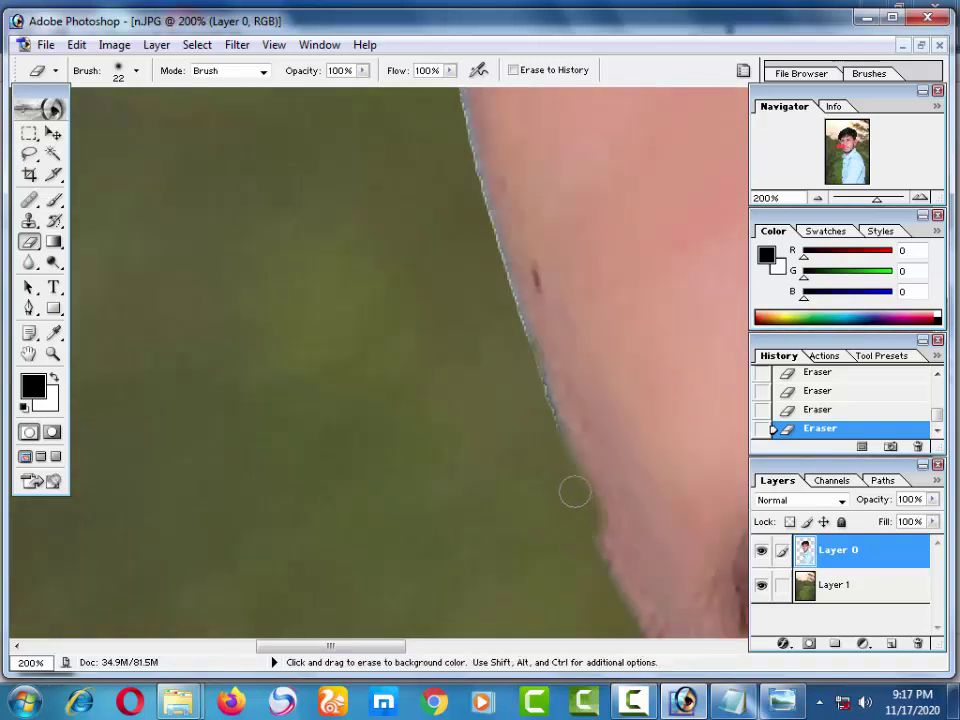
pyautogui.moveTo(565, 506)
pyautogui.mouseDown()
pyautogui.moveTo(558, 366)
pyautogui.moveTo(594, 481)
pyautogui.mouseUp()
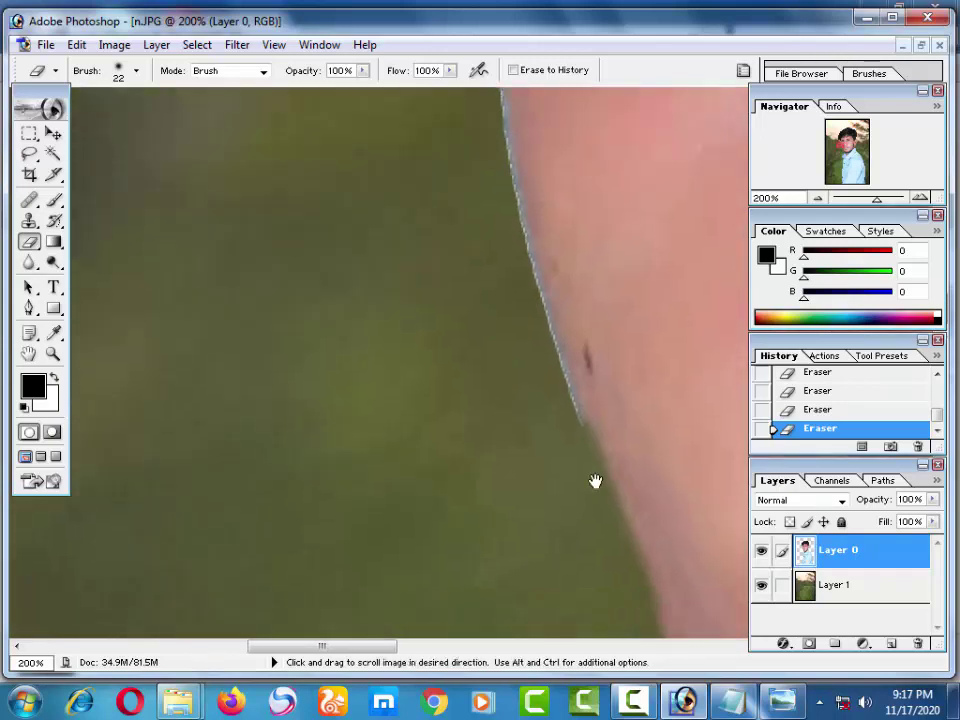
pyautogui.moveTo(547, 237); pyautogui.dragTo(548, 92)
pyautogui.moveTo(546, 321)
pyautogui.mouseDown()
pyautogui.moveTo(574, 444)
pyautogui.moveTo(636, 615)
pyautogui.mouseUp()
pyautogui.moveTo(569, 344); pyautogui.dragTo(594, 452)
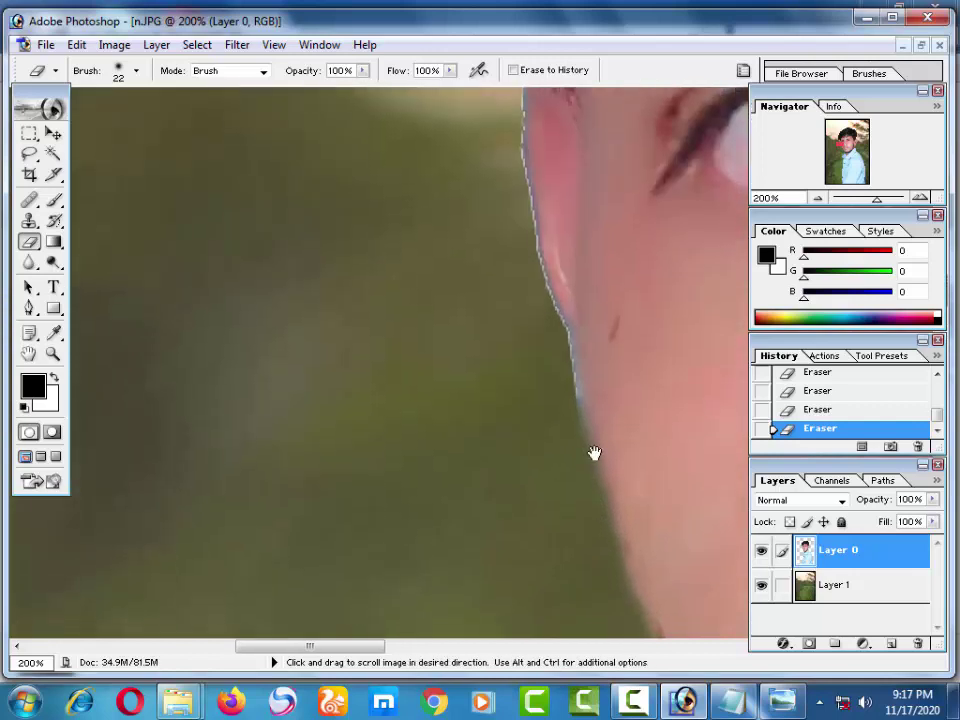
pyautogui.moveTo(536, 284); pyautogui.dragTo(564, 364)
pyautogui.moveTo(570, 315); pyautogui.dragTo(590, 456)
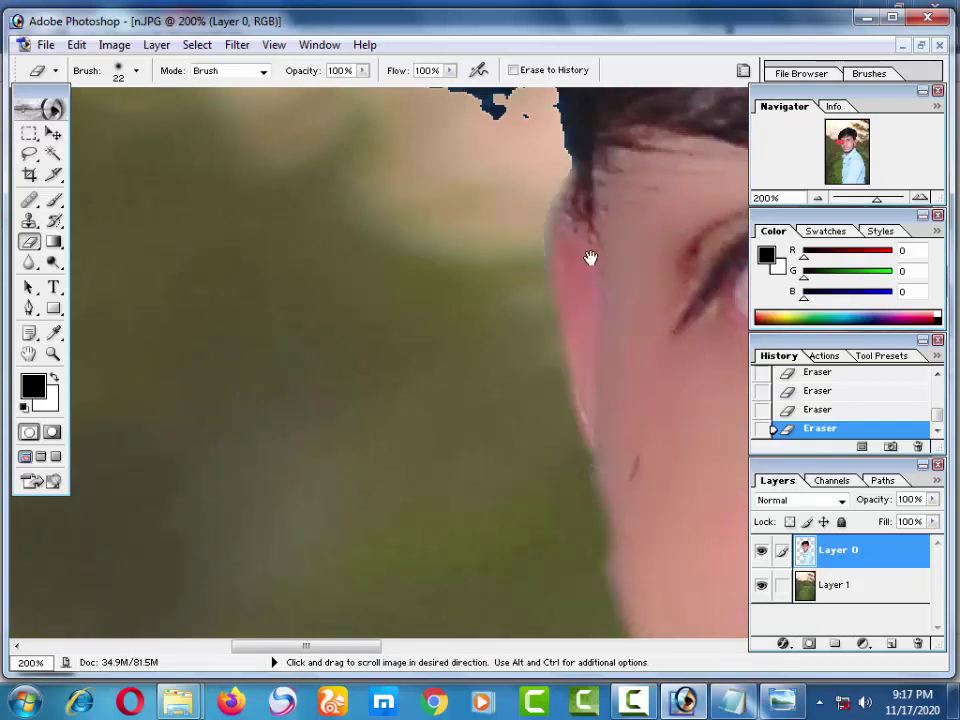
# Step: Erase the dark and grey fringe along the hair's lower and left edges
pyautogui.moveTo(530, 258); pyautogui.dragTo(535, 380)
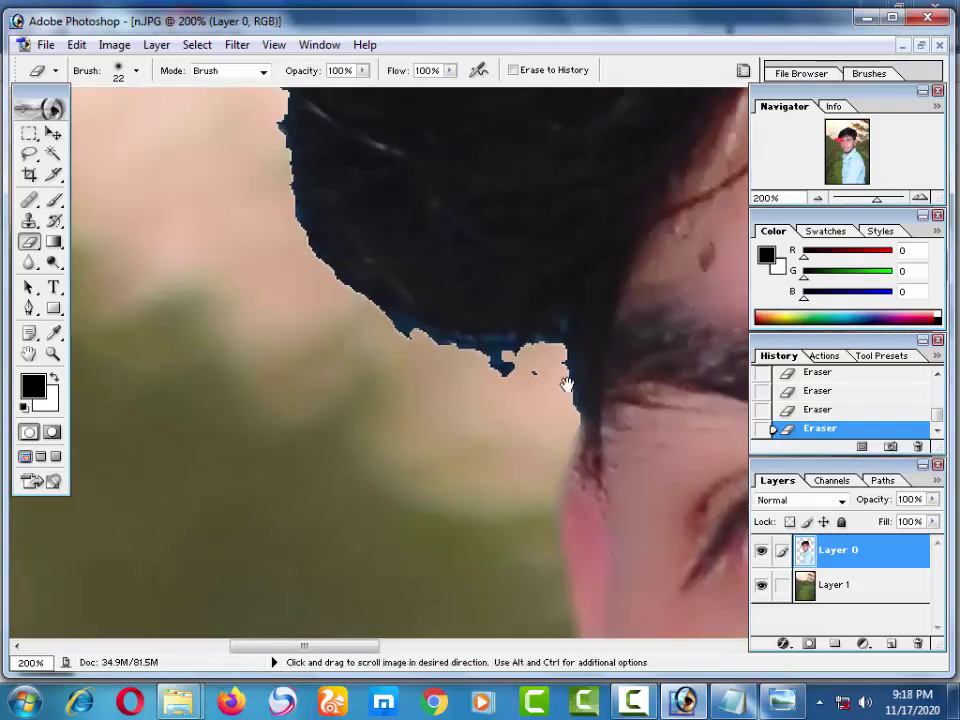
pyautogui.moveTo(413, 346)
pyautogui.mouseDown()
pyautogui.moveTo(561, 356)
pyautogui.moveTo(561, 418)
pyautogui.mouseUp()
pyautogui.moveTo(352, 286); pyautogui.dragTo(417, 356)
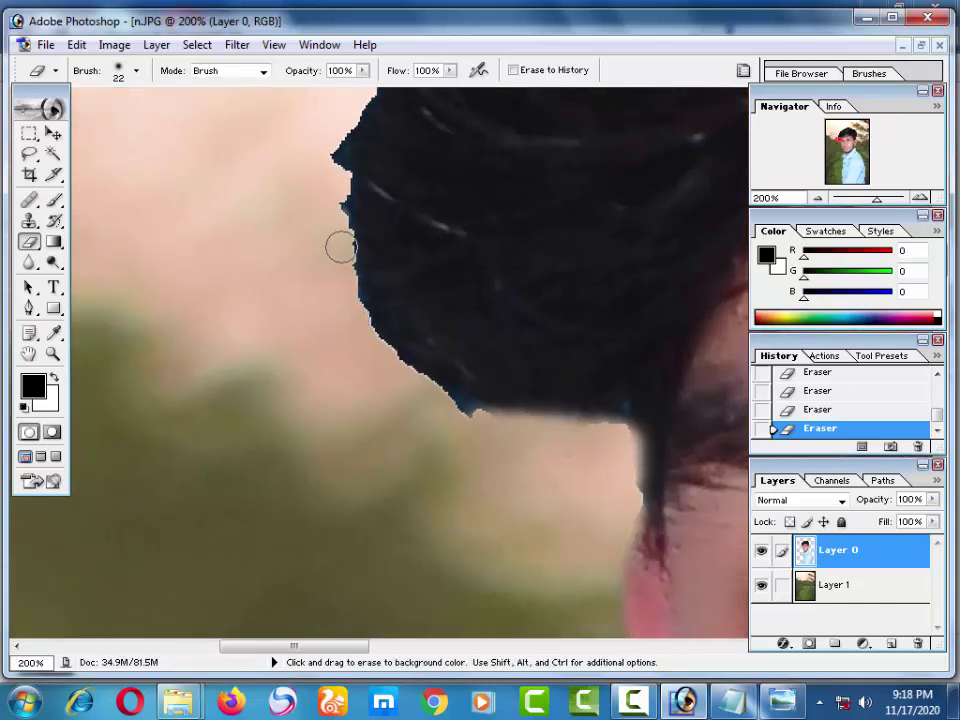
pyautogui.moveTo(338, 246); pyautogui.dragTo(389, 360)
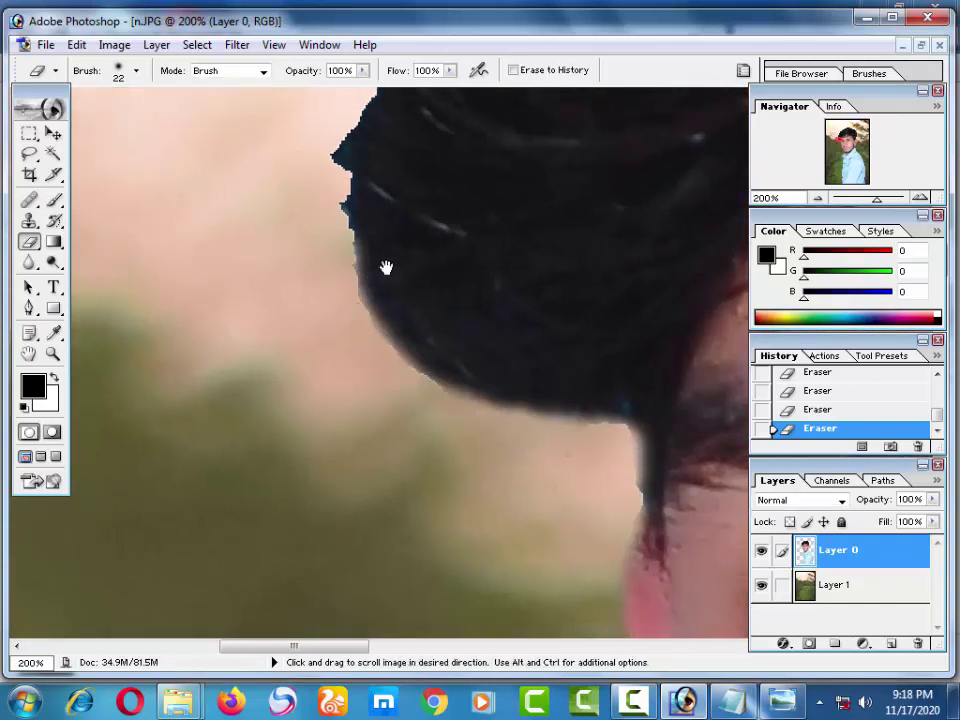
pyautogui.moveTo(386, 181); pyautogui.dragTo(388, 321)
pyautogui.moveTo(362, 193)
pyautogui.mouseDown()
pyautogui.moveTo(326, 296)
pyautogui.moveTo(321, 388)
pyautogui.moveTo(332, 285)
pyautogui.moveTo(353, 216)
pyautogui.moveTo(368, 392)
pyautogui.mouseUp()
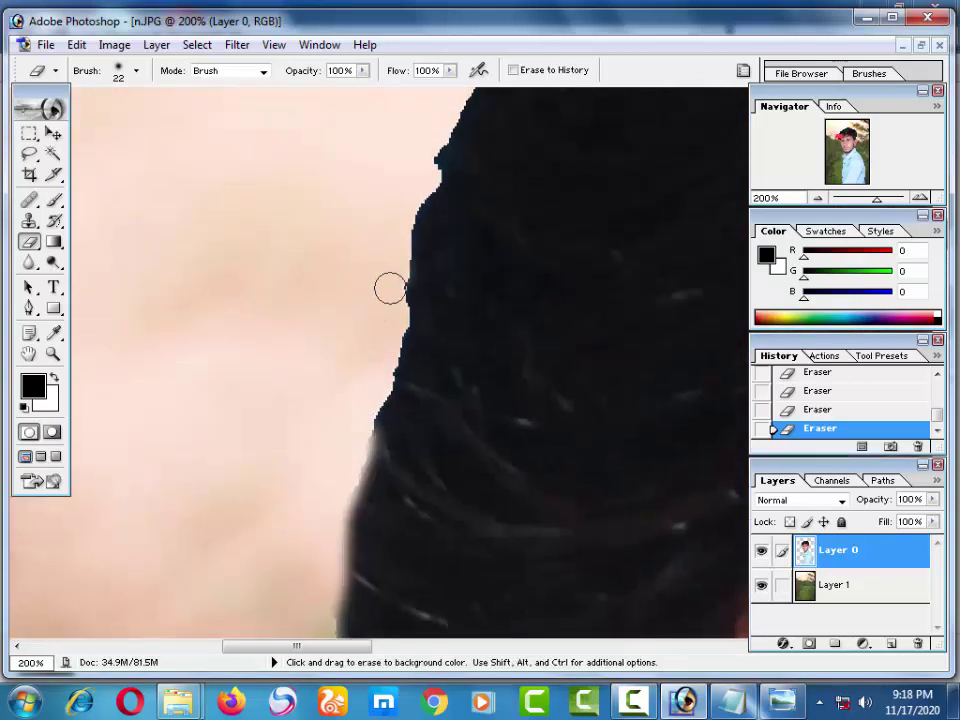
pyautogui.moveTo(388, 287)
pyautogui.mouseDown()
pyautogui.moveTo(375, 403)
pyautogui.moveTo(399, 291)
pyautogui.moveTo(408, 320)
pyautogui.mouseUp()
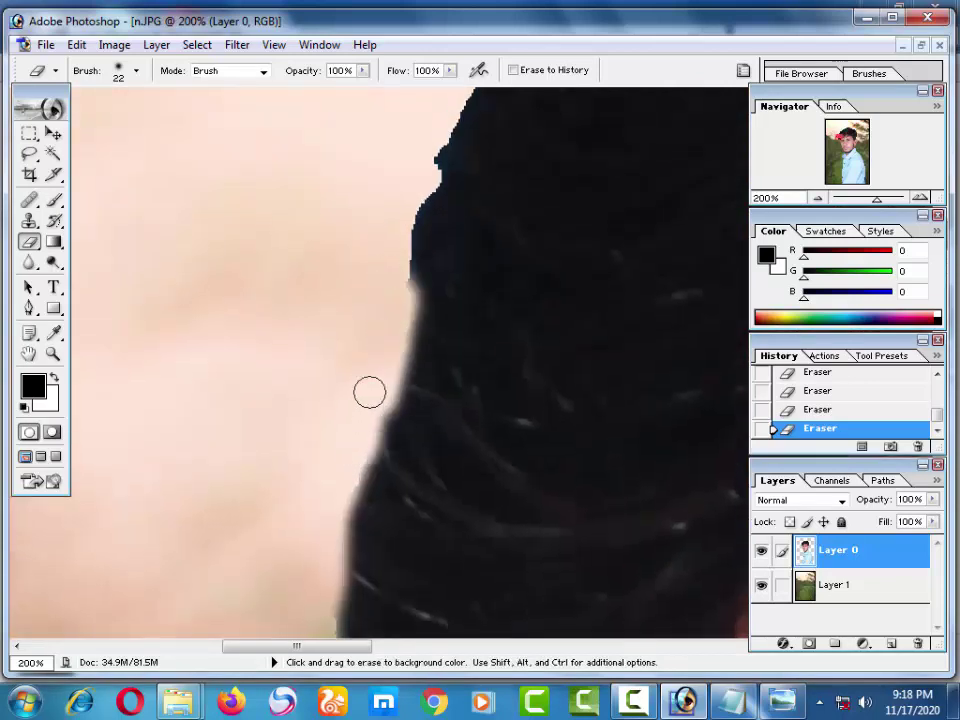
pyautogui.moveTo(386, 277)
pyautogui.mouseDown()
pyautogui.moveTo(399, 311)
pyautogui.moveTo(383, 400)
pyautogui.moveTo(426, 356)
pyautogui.moveTo(447, 378)
pyautogui.mouseUp()
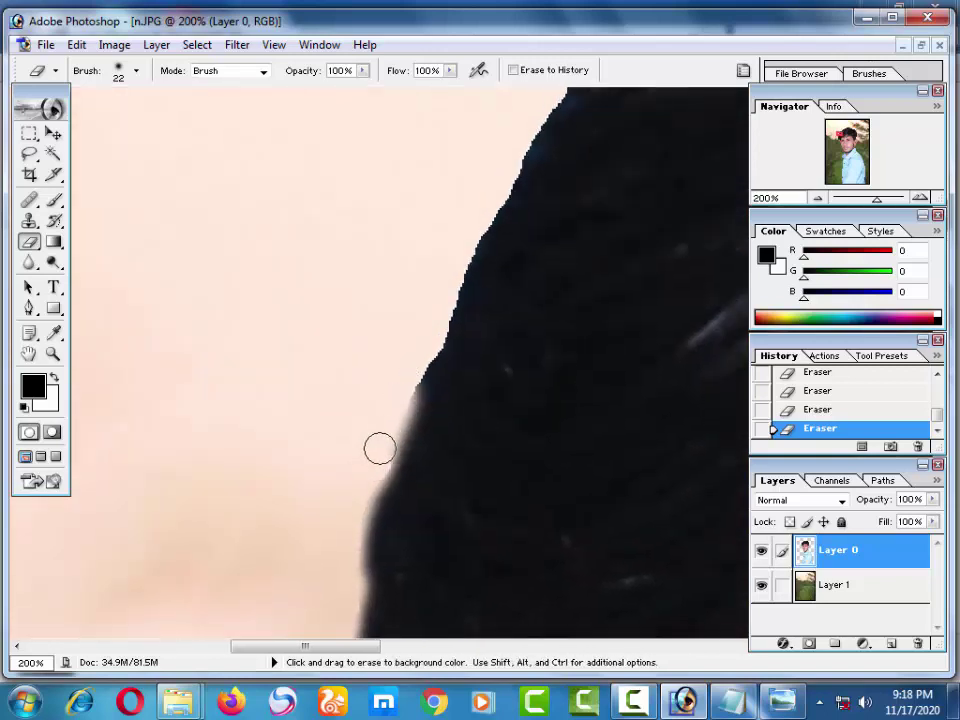
pyautogui.moveTo(380, 449); pyautogui.dragTo(398, 387)
pyautogui.moveTo(448, 279)
pyautogui.mouseDown()
pyautogui.moveTo(467, 231)
pyautogui.moveTo(402, 408)
pyautogui.moveTo(450, 375)
pyautogui.mouseUp()
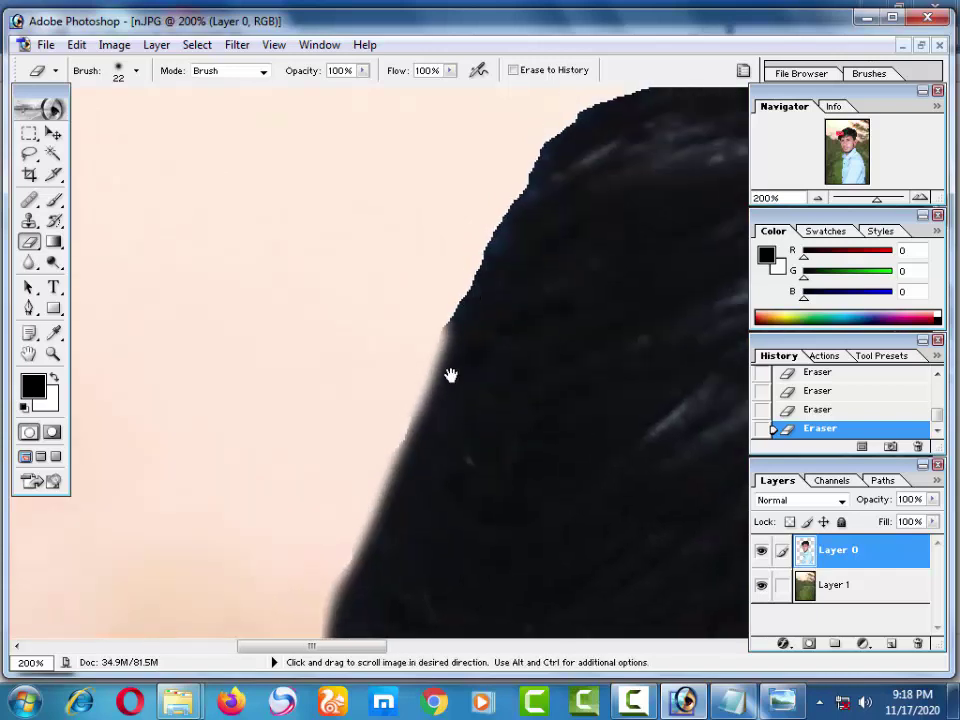
pyautogui.moveTo(516, 225)
pyautogui.mouseDown()
pyautogui.moveTo(443, 328)
pyautogui.moveTo(408, 402)
pyautogui.mouseUp()
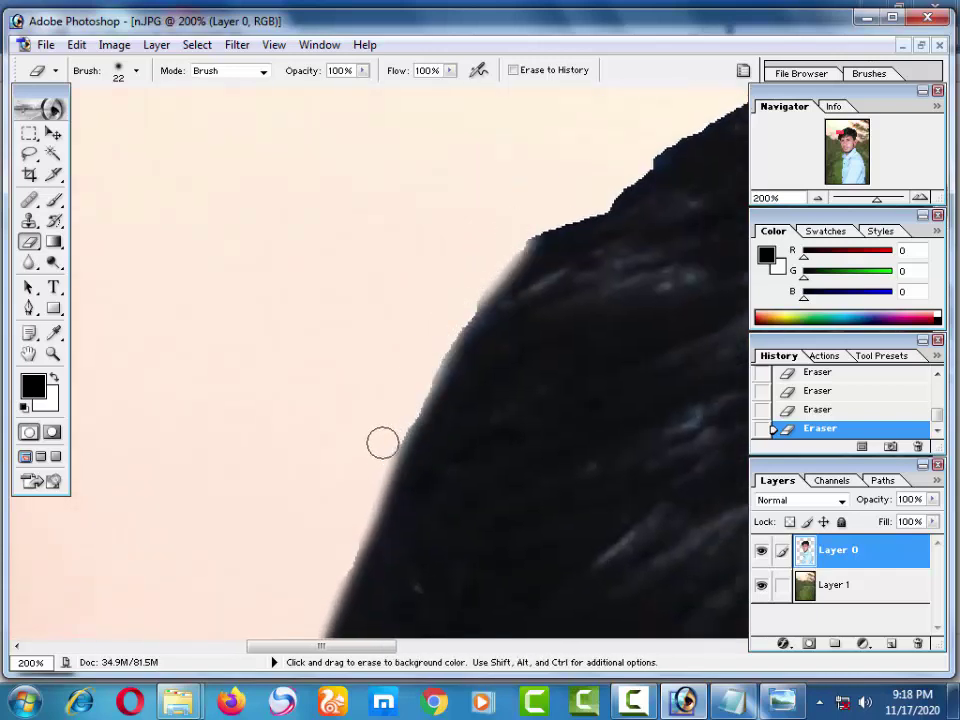
pyautogui.moveTo(456, 301)
pyautogui.mouseDown()
pyautogui.moveTo(407, 422)
pyautogui.moveTo(479, 277)
pyautogui.mouseUp()
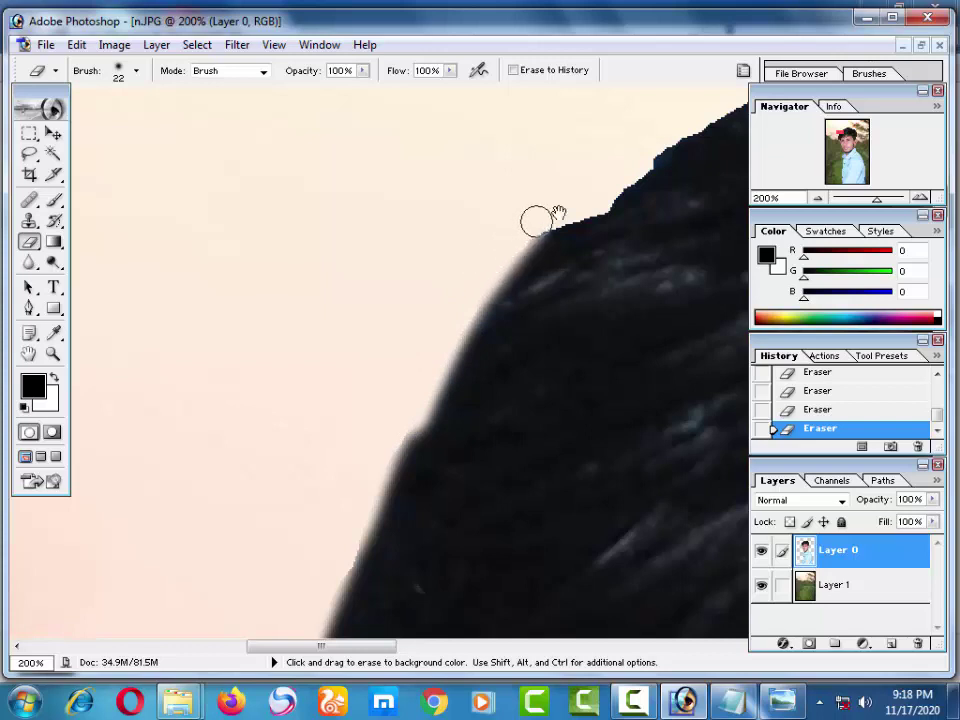
pyautogui.moveTo(540, 220)
pyautogui.mouseDown()
pyautogui.moveTo(392, 332)
pyautogui.moveTo(526, 231)
pyautogui.mouseUp()
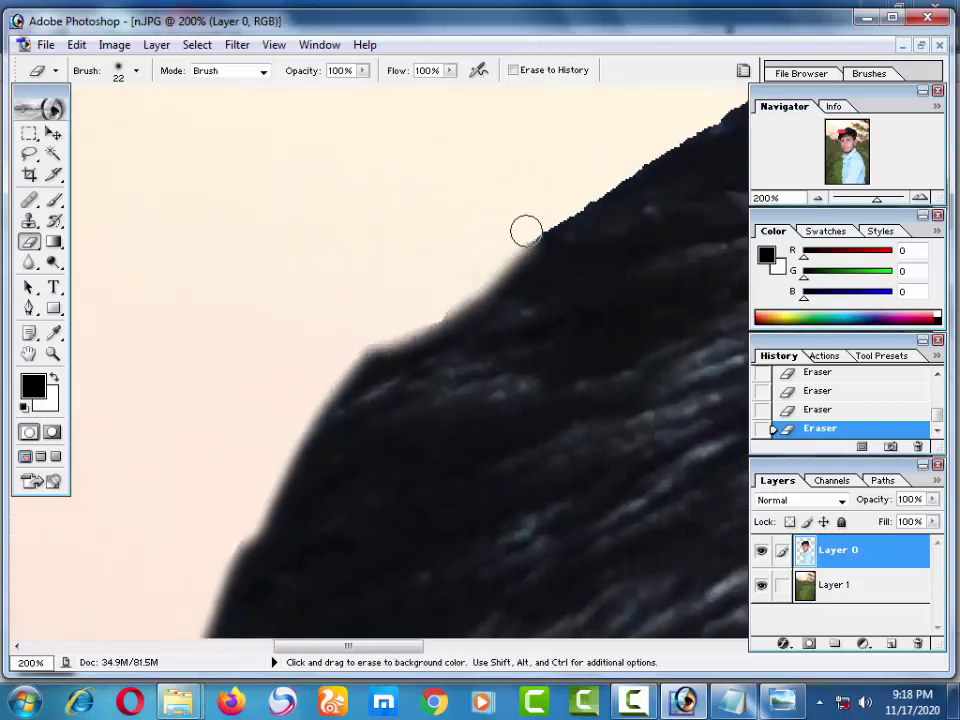
# Step: Erase the jagged blue fringe along the top of the hair
pyautogui.moveTo(600, 236); pyautogui.dragTo(407, 328)
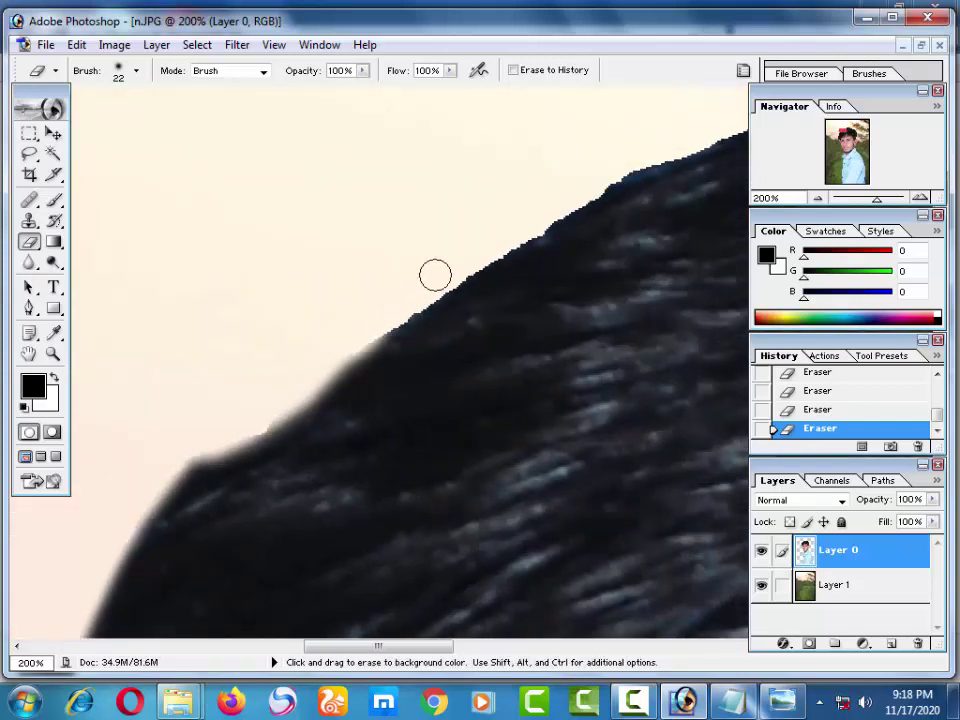
pyautogui.moveTo(435, 274)
pyautogui.mouseDown()
pyautogui.moveTo(467, 255)
pyautogui.moveTo(390, 321)
pyautogui.moveTo(503, 247)
pyautogui.mouseUp()
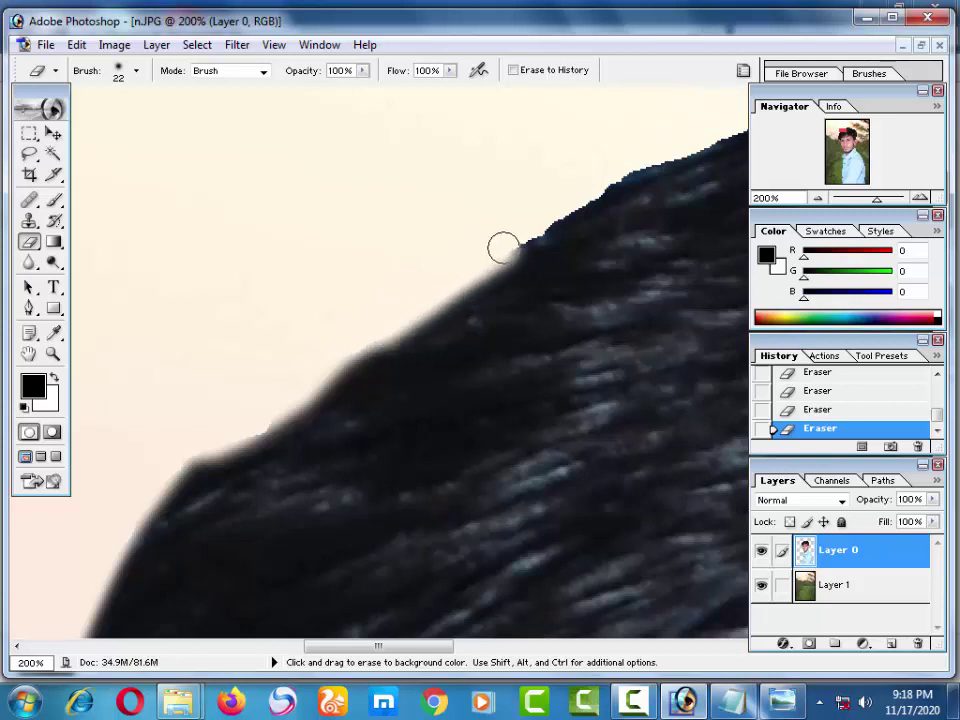
pyautogui.moveTo(546, 212); pyautogui.dragTo(598, 181)
pyautogui.moveTo(641, 163)
pyautogui.mouseDown()
pyautogui.moveTo(381, 323)
pyautogui.moveTo(554, 232)
pyautogui.moveTo(426, 362)
pyautogui.moveTo(536, 289)
pyautogui.mouseUp()
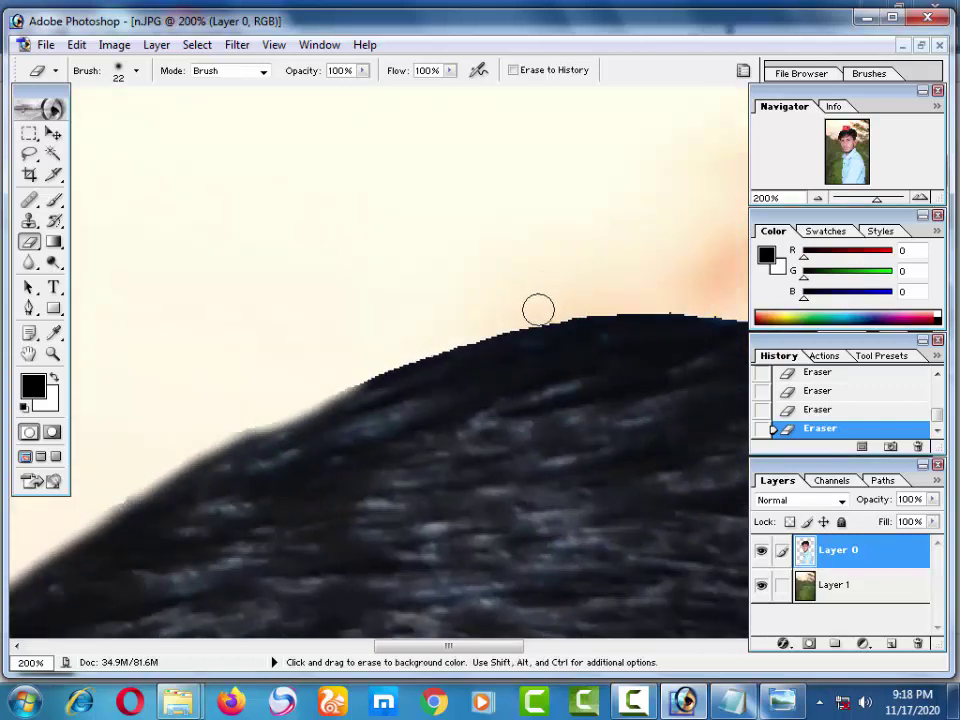
pyautogui.moveTo(474, 329)
pyautogui.mouseDown()
pyautogui.moveTo(315, 381)
pyautogui.moveTo(519, 317)
pyautogui.moveTo(531, 328)
pyautogui.moveTo(291, 350)
pyautogui.mouseUp()
pyautogui.moveTo(392, 330)
pyautogui.mouseDown()
pyautogui.moveTo(486, 326)
pyautogui.moveTo(645, 355)
pyautogui.moveTo(529, 332)
pyautogui.moveTo(330, 339)
pyautogui.mouseUp()
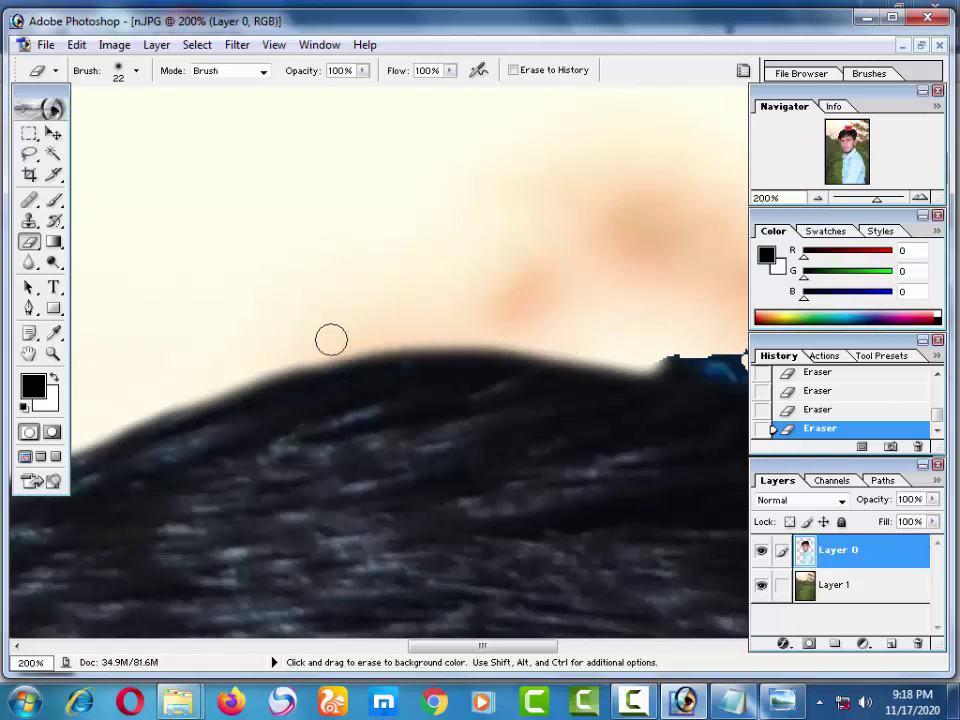
pyautogui.moveTo(459, 385)
pyautogui.mouseDown()
pyautogui.moveTo(359, 365)
pyautogui.moveTo(300, 335)
pyautogui.mouseUp()
pyautogui.moveTo(452, 285)
pyautogui.mouseDown()
pyautogui.moveTo(591, 306)
pyautogui.moveTo(549, 313)
pyautogui.mouseUp()
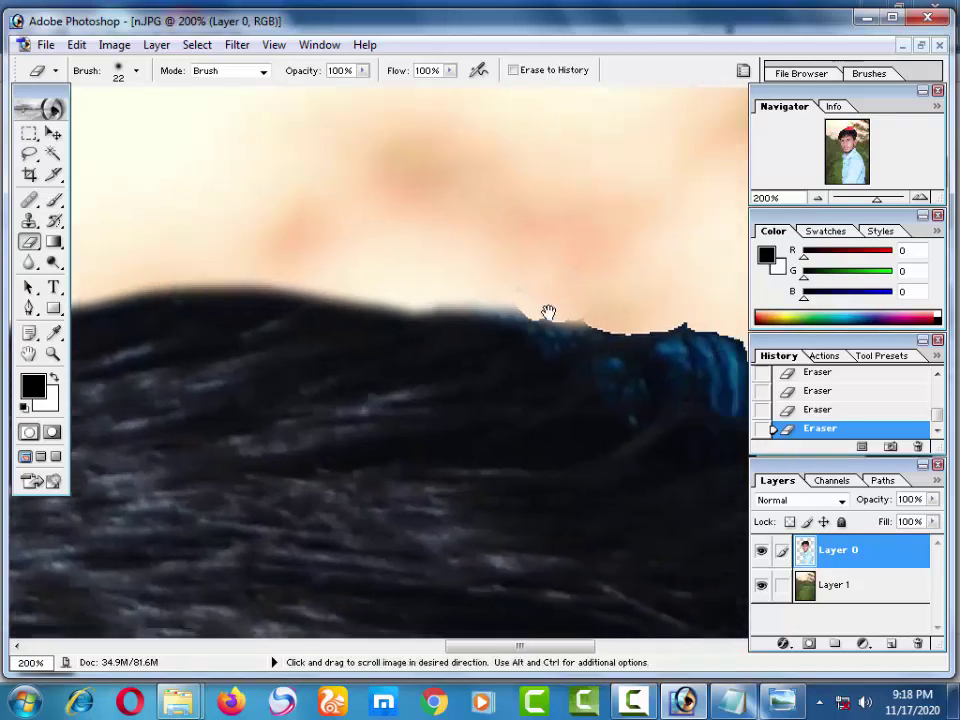
pyautogui.moveTo(353, 297)
pyautogui.mouseDown()
pyautogui.moveTo(424, 285)
pyautogui.moveTo(606, 321)
pyautogui.moveTo(433, 289)
pyautogui.moveTo(506, 264)
pyautogui.moveTo(534, 334)
pyautogui.moveTo(544, 274)
pyautogui.moveTo(549, 358)
pyautogui.moveTo(596, 381)
pyautogui.moveTo(527, 343)
pyautogui.moveTo(480, 292)
pyautogui.moveTo(424, 270)
pyautogui.mouseUp()
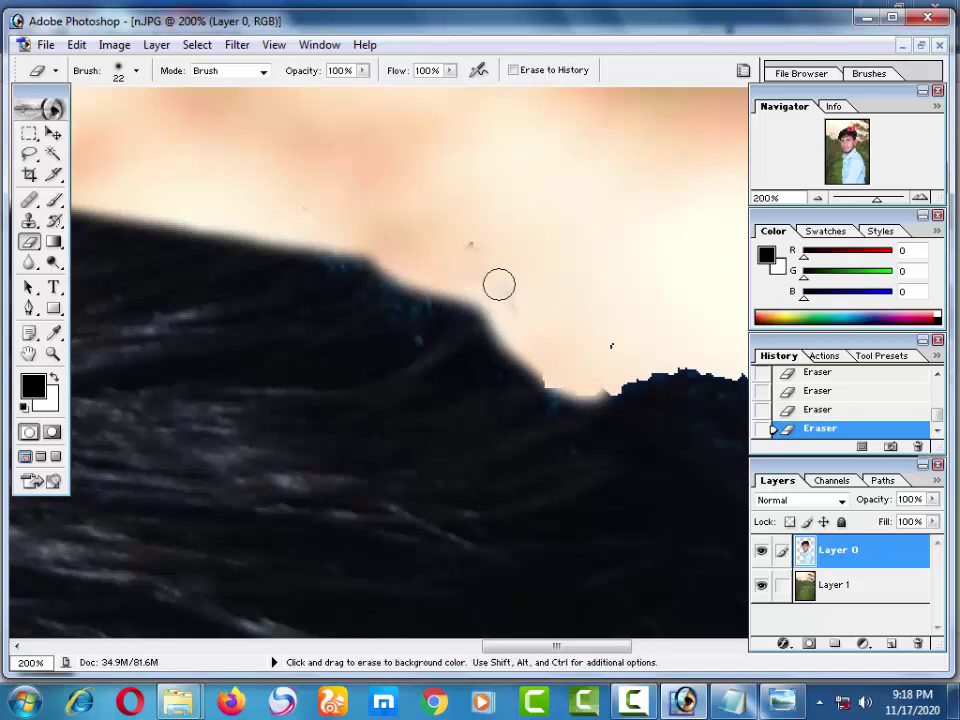
pyautogui.moveTo(499, 283); pyautogui.dragTo(310, 237)
pyautogui.moveTo(465, 313)
pyautogui.mouseDown()
pyautogui.moveTo(405, 242)
pyautogui.moveTo(409, 253)
pyautogui.moveTo(331, 206)
pyautogui.mouseUp()
pyautogui.moveTo(373, 236)
pyautogui.mouseDown()
pyautogui.moveTo(454, 225)
pyautogui.moveTo(540, 245)
pyautogui.moveTo(472, 244)
pyautogui.mouseUp()
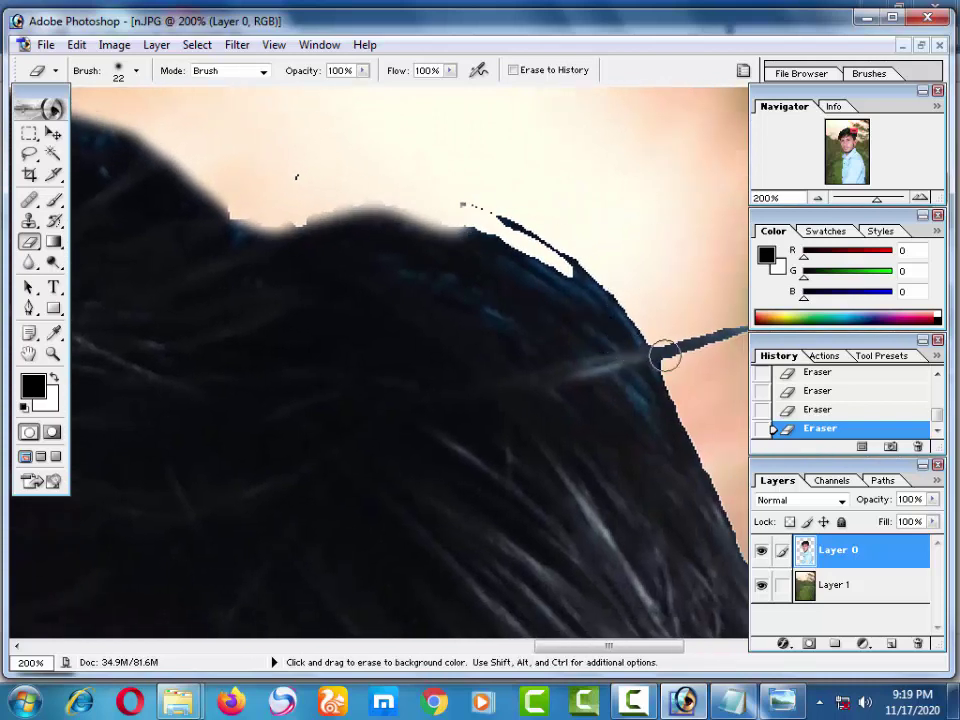
# Step: Erase the stray hair strand and small tips sticking out of the hair top
pyautogui.moveTo(665, 355)
pyautogui.mouseDown()
pyautogui.moveTo(628, 289)
pyautogui.moveTo(499, 225)
pyautogui.moveTo(364, 199)
pyautogui.mouseUp()
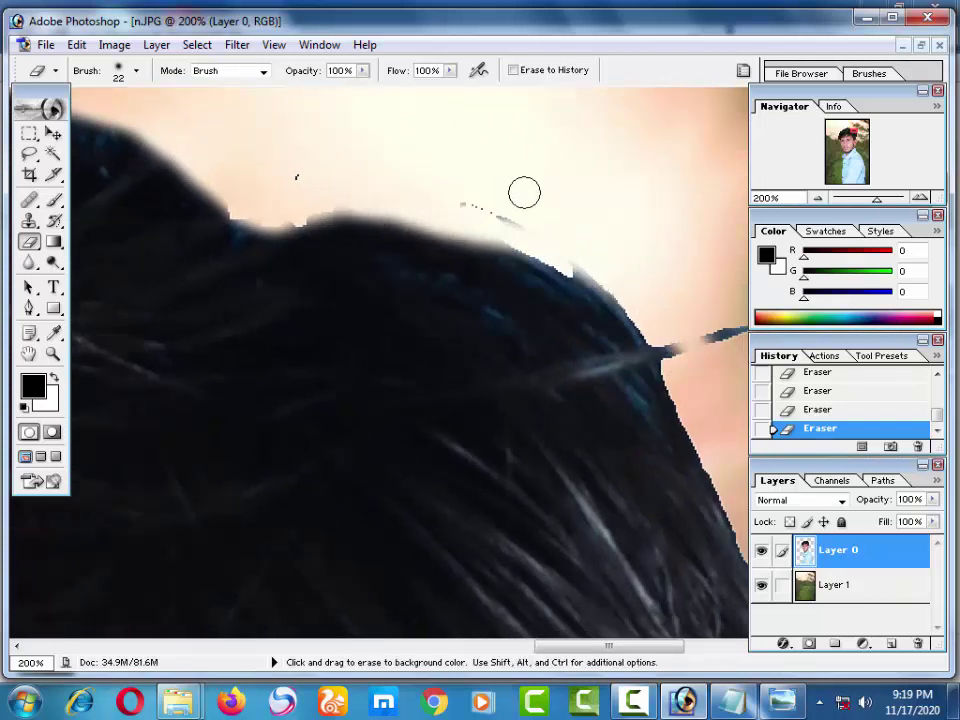
pyautogui.moveTo(671, 332); pyautogui.dragTo(549, 224)
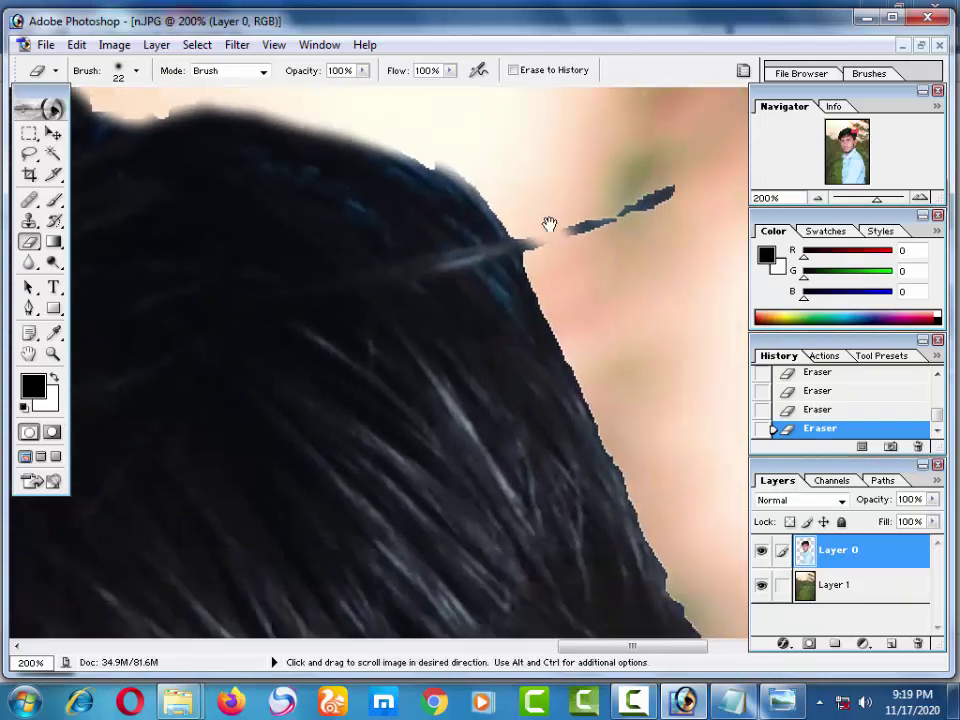
pyautogui.moveTo(619, 223); pyautogui.dragTo(589, 238)
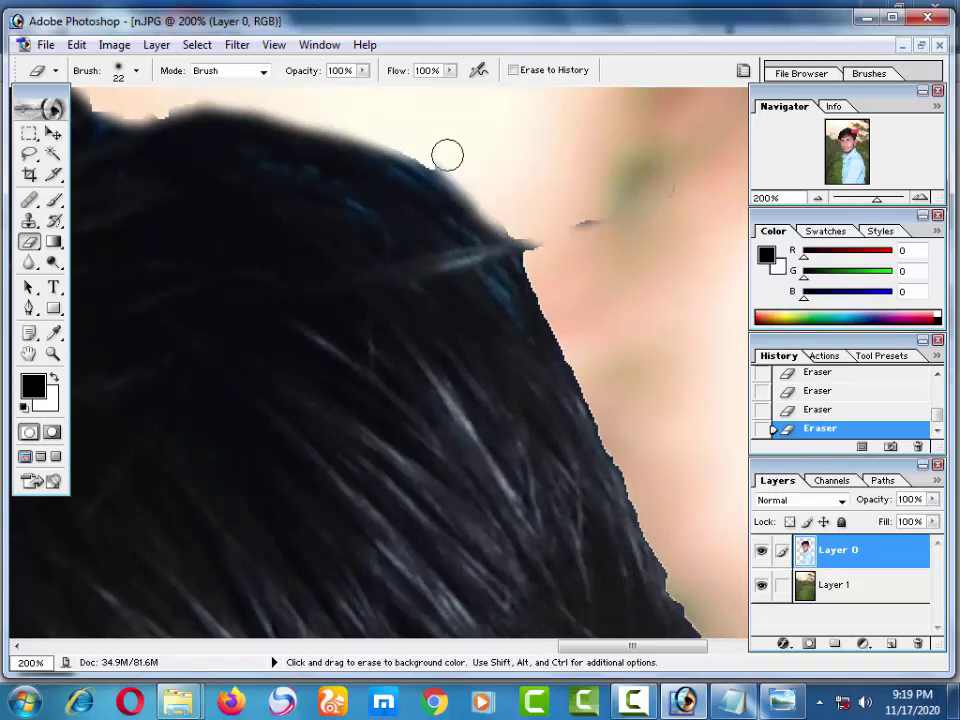
pyautogui.moveTo(447, 155); pyautogui.dragTo(559, 247)
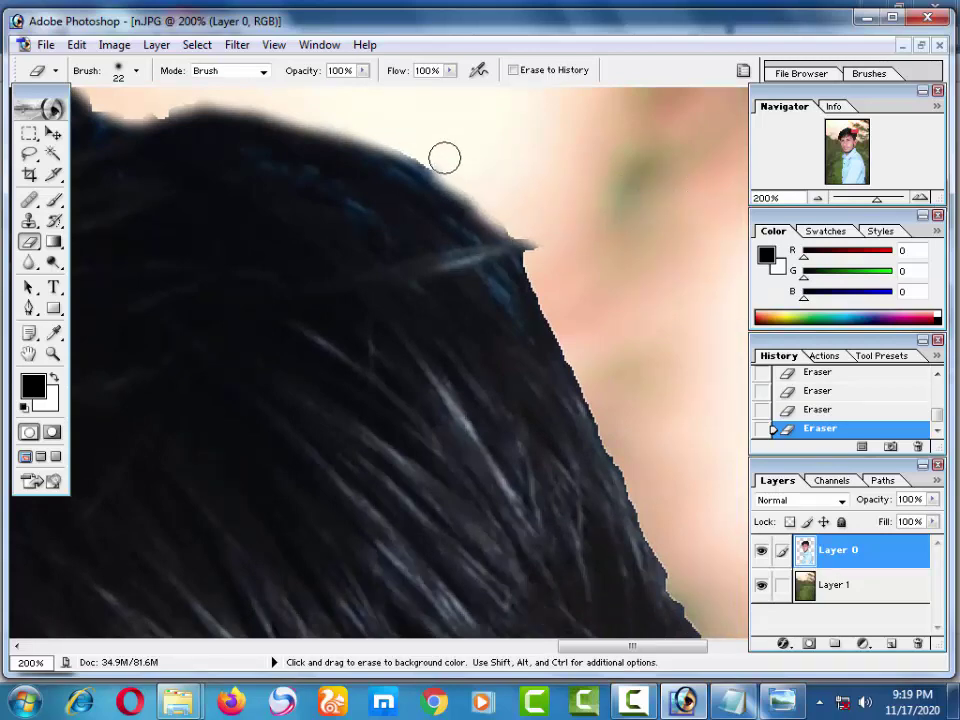
pyautogui.moveTo(443, 156)
pyautogui.mouseDown()
pyautogui.moveTo(537, 248)
pyautogui.moveTo(593, 371)
pyautogui.mouseUp()
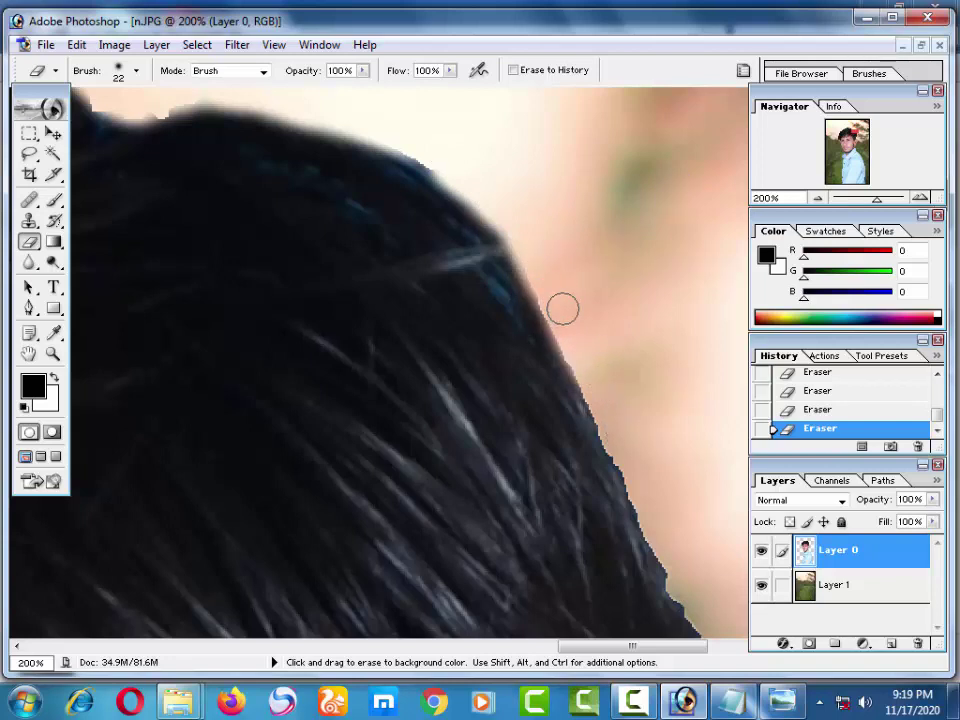
# Step: Clear the jagged blue and dark pixels down the side of the hair to the ear
pyautogui.press('space')
pyautogui.moveTo(607, 428); pyautogui.dragTo(500, 236)
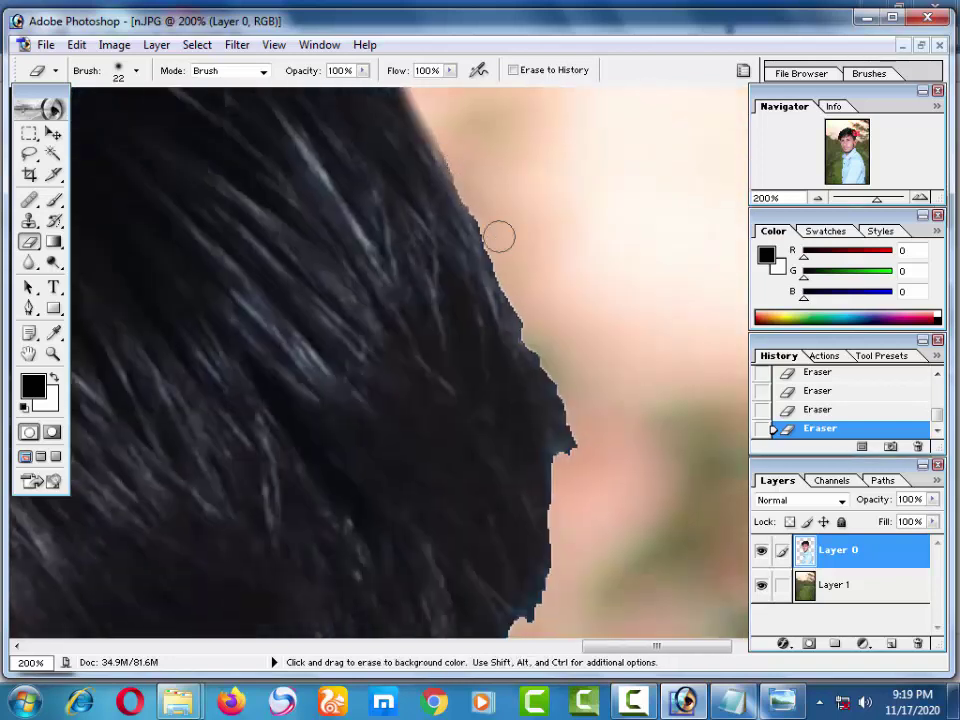
pyautogui.moveTo(464, 182)
pyautogui.mouseDown()
pyautogui.moveTo(561, 407)
pyautogui.moveTo(558, 309)
pyautogui.mouseUp()
pyautogui.press('space')
pyautogui.press('space')
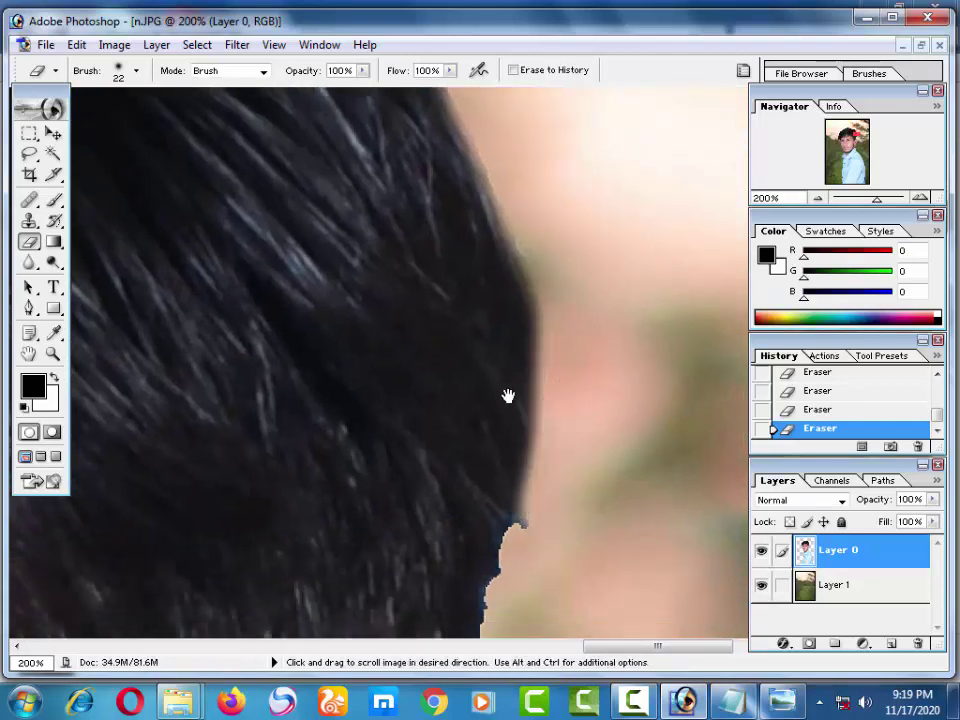
pyautogui.moveTo(508, 394)
pyautogui.mouseDown()
pyautogui.moveTo(584, 362)
pyautogui.moveTo(517, 515)
pyautogui.mouseUp()
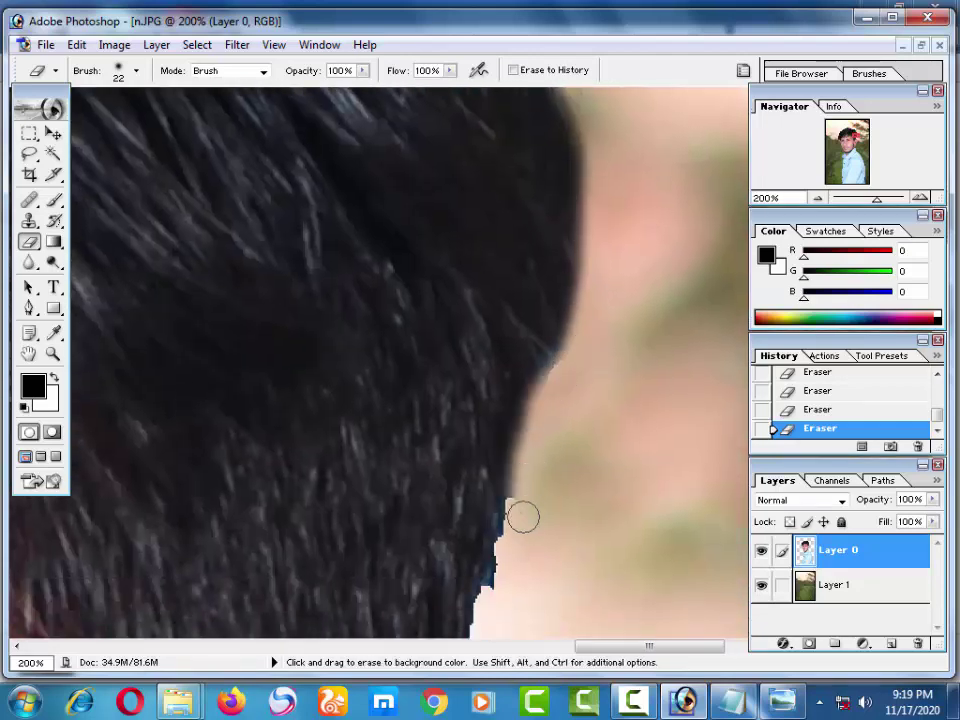
pyautogui.press('space')
pyautogui.moveTo(574, 337); pyautogui.dragTo(614, 215)
pyautogui.moveTo(553, 364)
pyautogui.mouseDown()
pyautogui.moveTo(536, 497)
pyautogui.moveTo(579, 220)
pyautogui.mouseUp()
pyautogui.press('space')
pyautogui.moveTo(582, 416)
pyautogui.mouseDown()
pyautogui.moveTo(559, 448)
pyautogui.moveTo(551, 491)
pyautogui.moveTo(553, 474)
pyautogui.mouseUp()
pyautogui.press('space')
pyautogui.moveTo(577, 387); pyautogui.dragTo(540, 350)
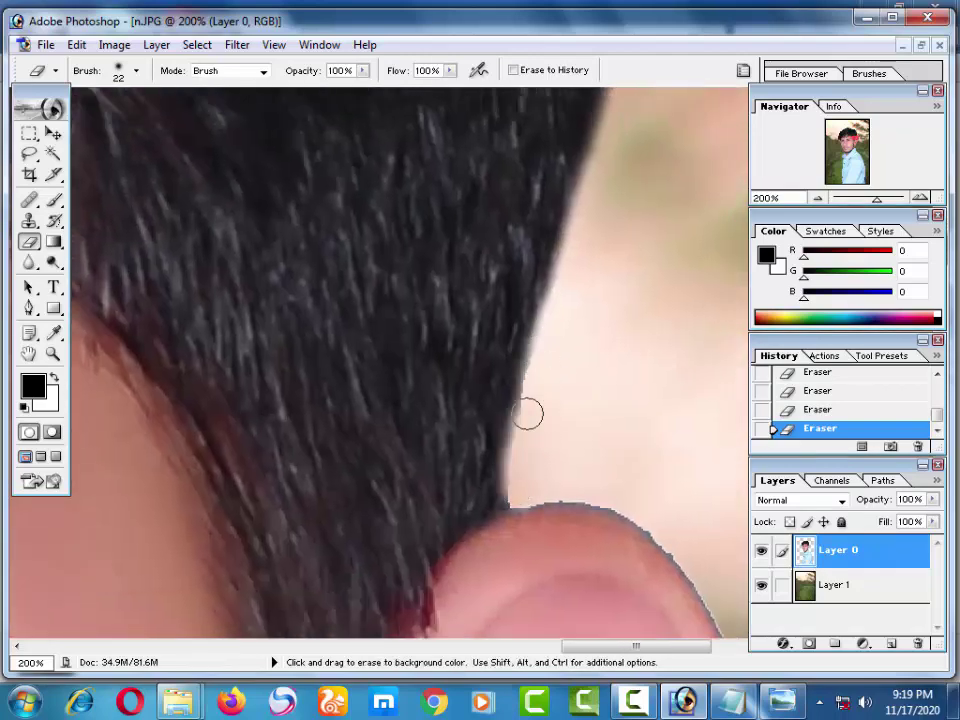
# Step: Clean the fringe along the top edge of the ear
pyautogui.press('space')
pyautogui.moveTo(506, 384); pyautogui.dragTo(467, 272)
pyautogui.moveTo(444, 349)
pyautogui.mouseDown()
pyautogui.moveTo(514, 351)
pyautogui.moveTo(568, 384)
pyautogui.moveTo(611, 441)
pyautogui.moveTo(559, 263)
pyautogui.mouseUp()
pyautogui.press('space')
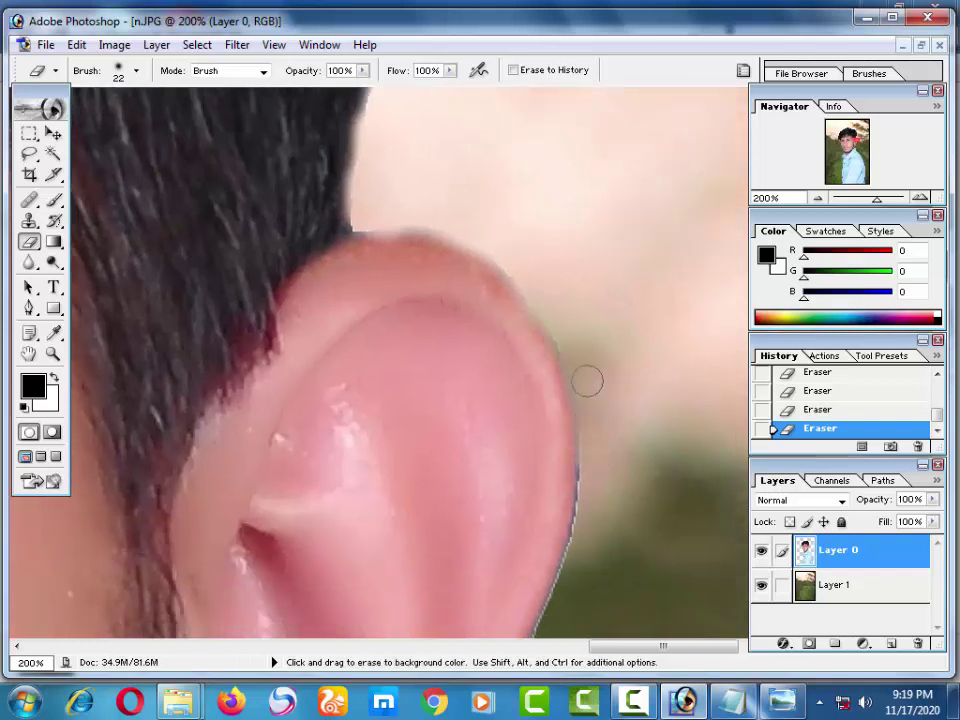
pyautogui.press('space')
pyautogui.moveTo(589, 429); pyautogui.dragTo(549, 184)
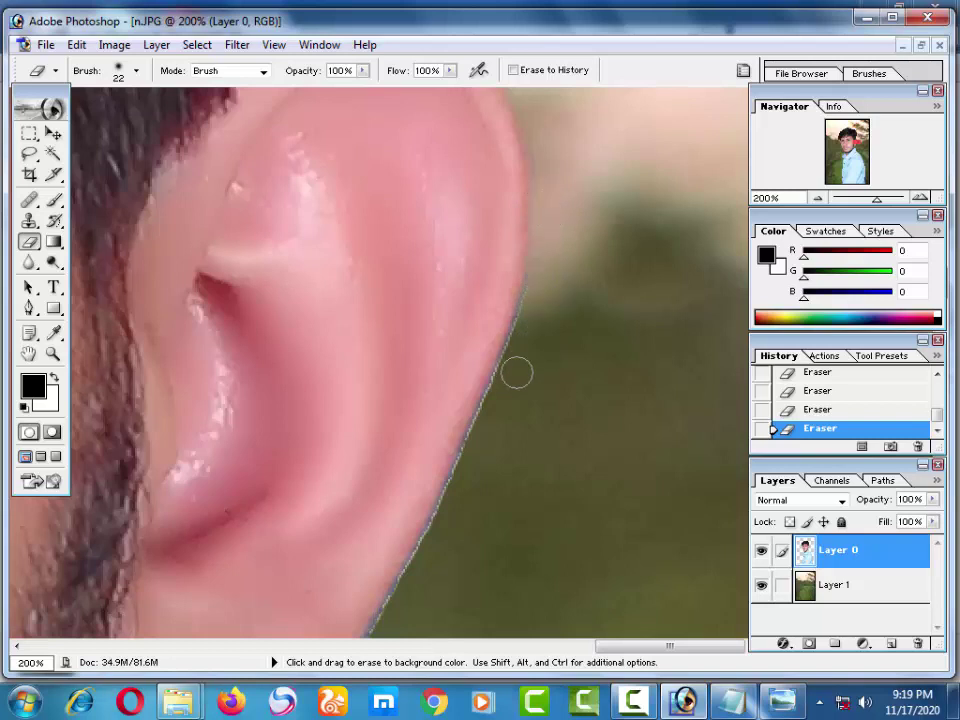
pyautogui.press('space')
pyautogui.moveTo(528, 336); pyautogui.dragTo(589, 193)
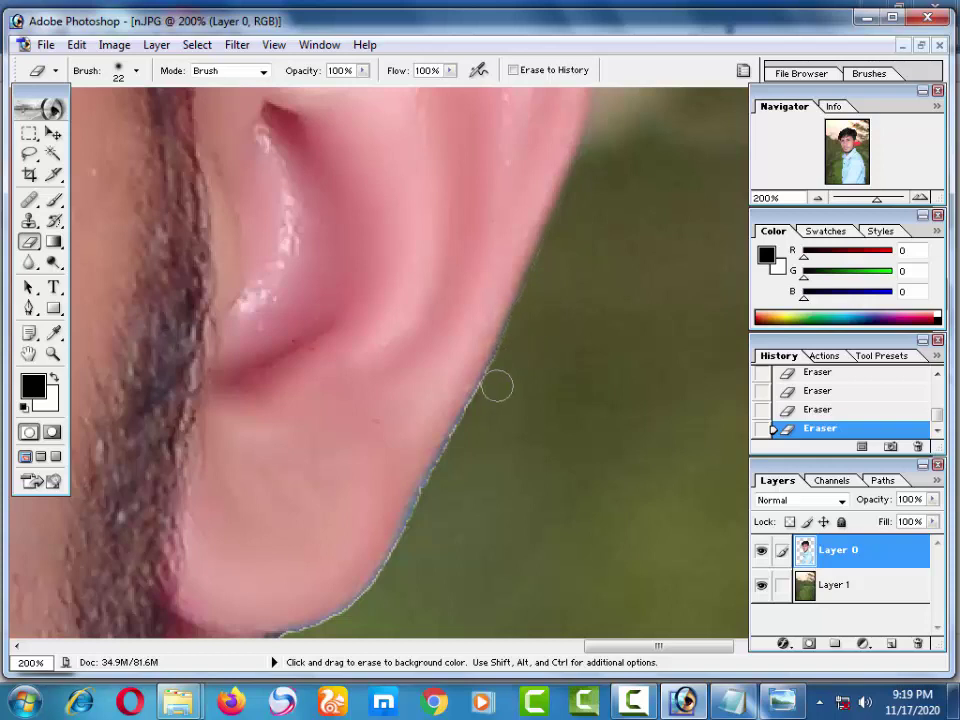
# Step: Erase the light earlobe fringe and the dark fringe along the neck edge
pyautogui.press('space')
pyautogui.moveTo(553, 279); pyautogui.dragTo(613, 119)
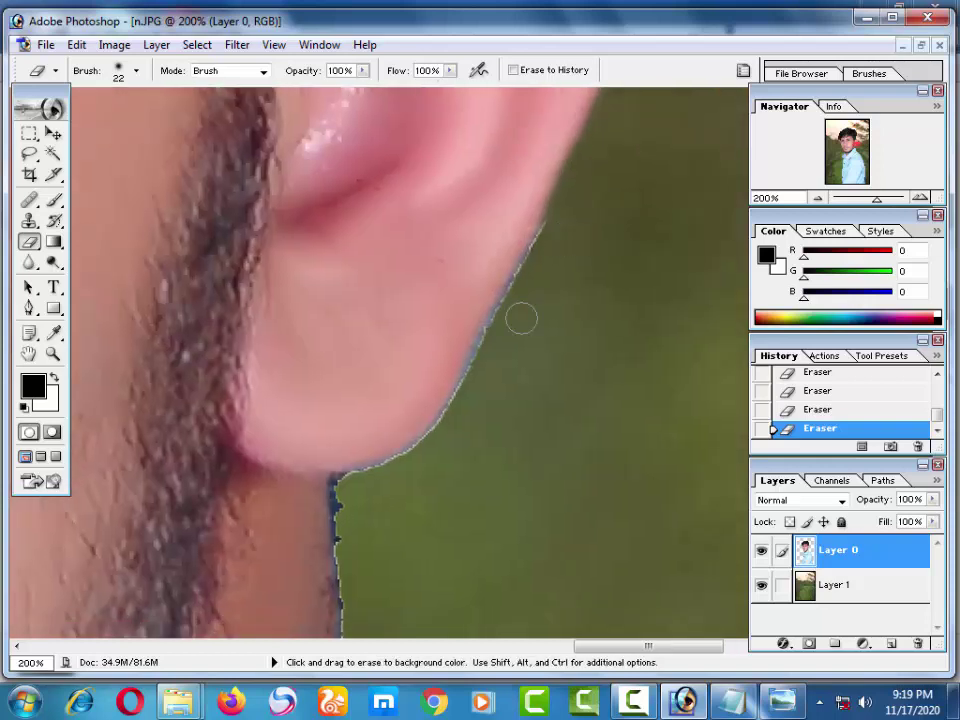
pyautogui.moveTo(506, 315); pyautogui.dragTo(543, 274)
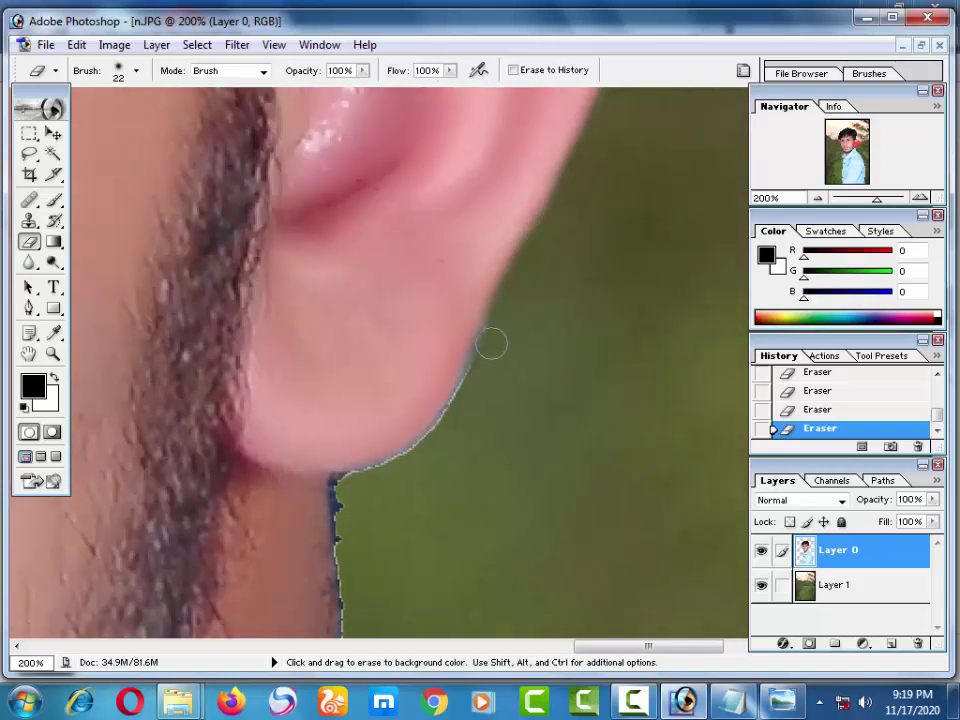
pyautogui.press('space')
pyautogui.moveTo(495, 321); pyautogui.dragTo(555, 196)
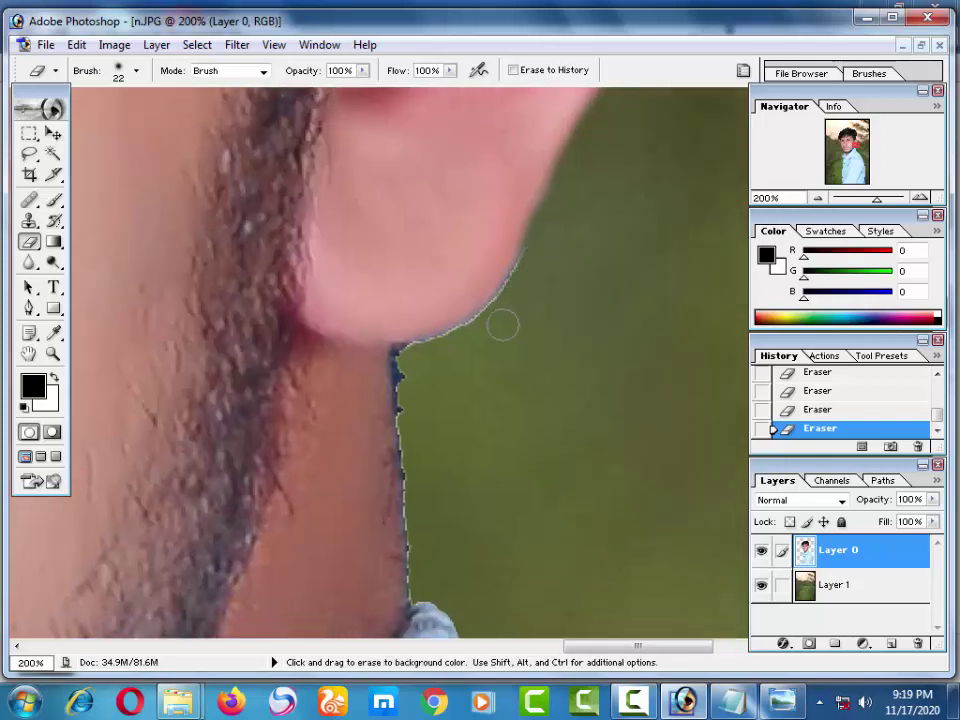
pyautogui.moveTo(519, 291); pyautogui.dragTo(531, 265)
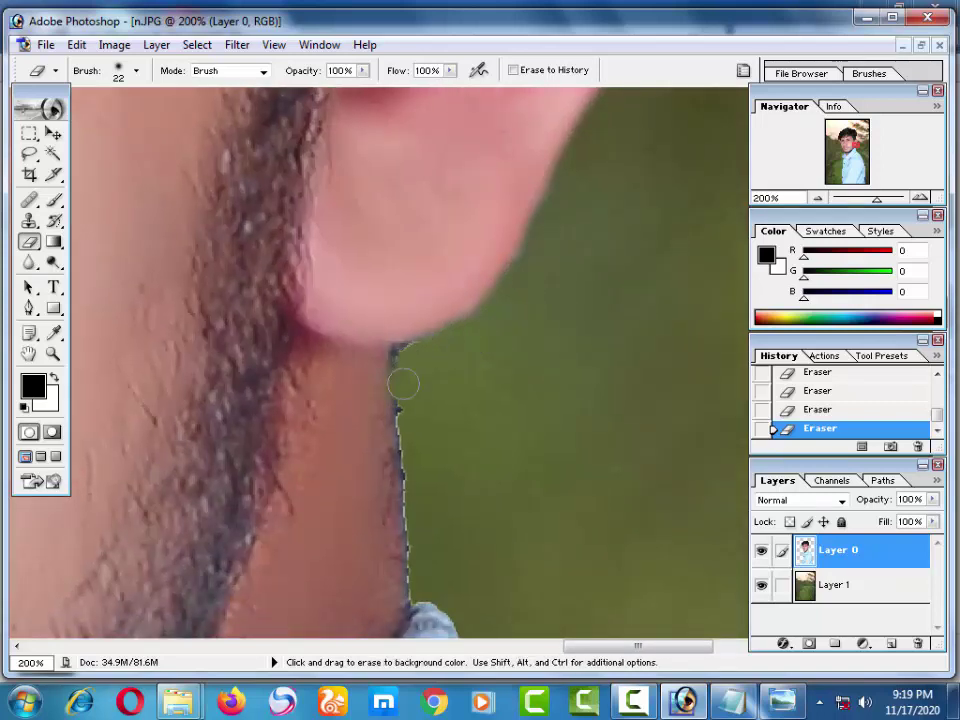
pyautogui.press('space')
pyautogui.moveTo(410, 424)
pyautogui.mouseDown()
pyautogui.moveTo(405, 461)
pyautogui.moveTo(418, 326)
pyautogui.mouseUp()
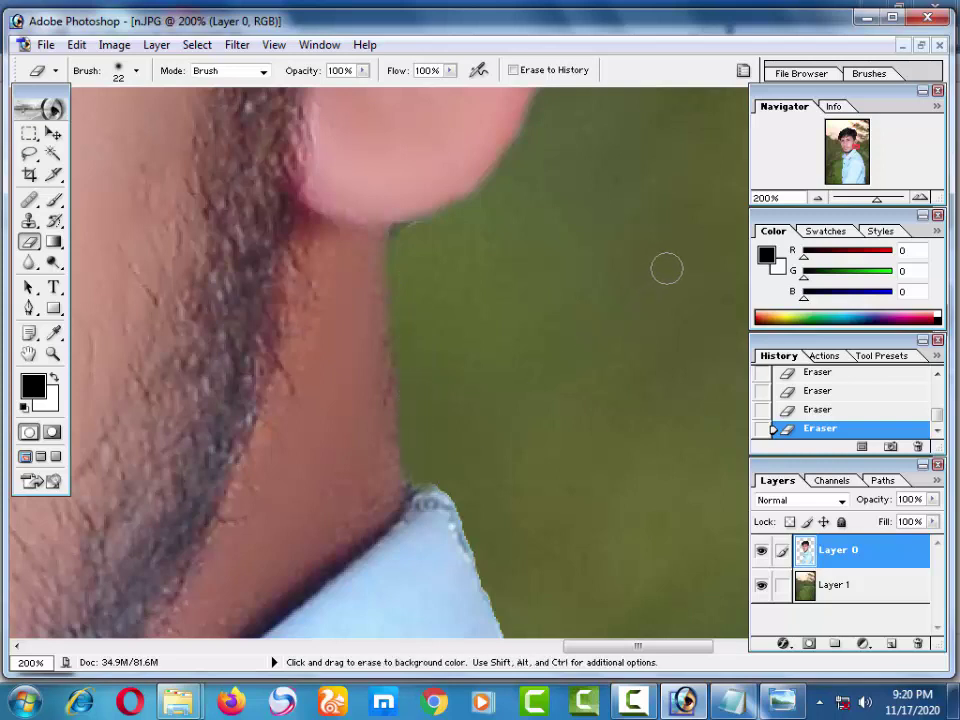
# Step: Nudge Layer 0 slightly right with the Move tool, then open Hue/Saturation on Layer 1
pyautogui.click(52, 134)
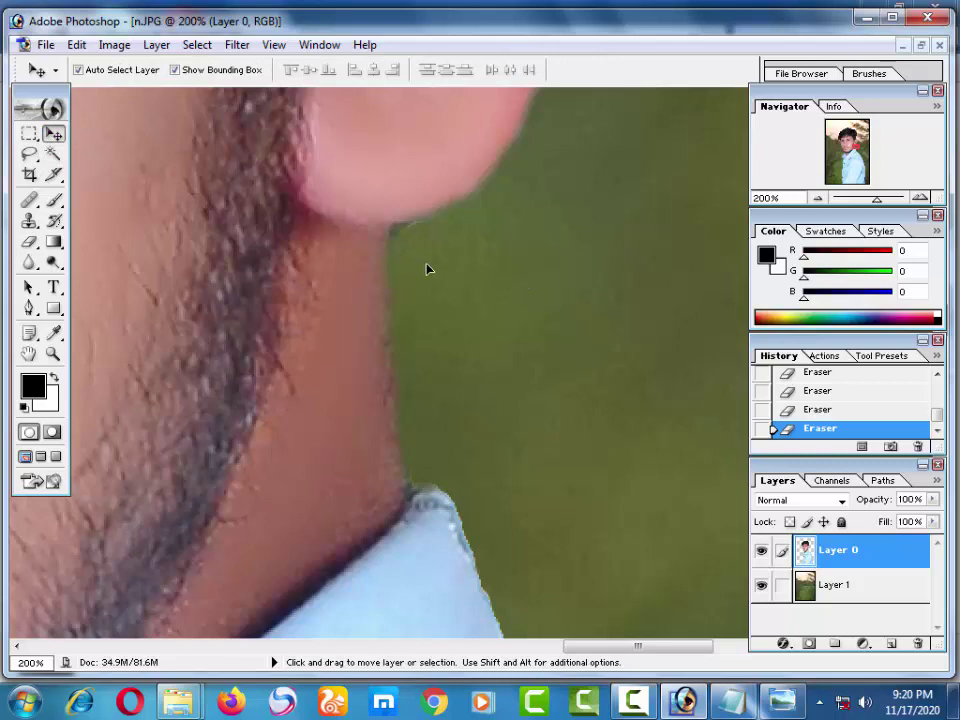
pyautogui.hotkey('ctrl', '-')
pyautogui.hotkey('ctrl', '-')
pyautogui.hotkey('ctrl', '-')
pyautogui.hotkey('ctrl', '-')
pyautogui.hotkey('ctrl', '-')
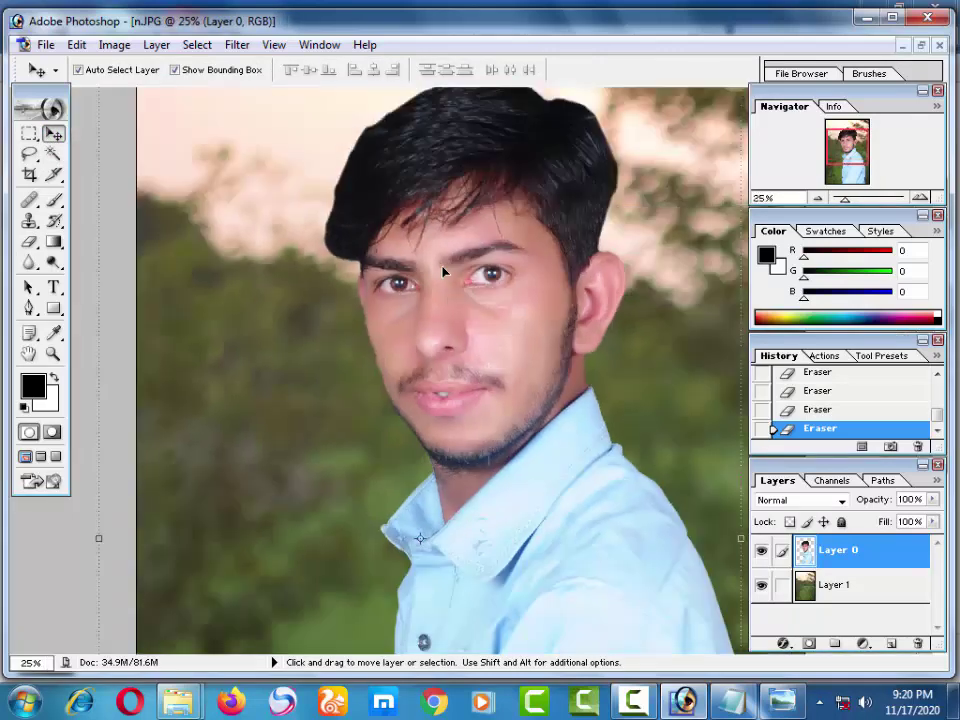
pyautogui.moveTo(432, 271); pyautogui.dragTo(380, 302)
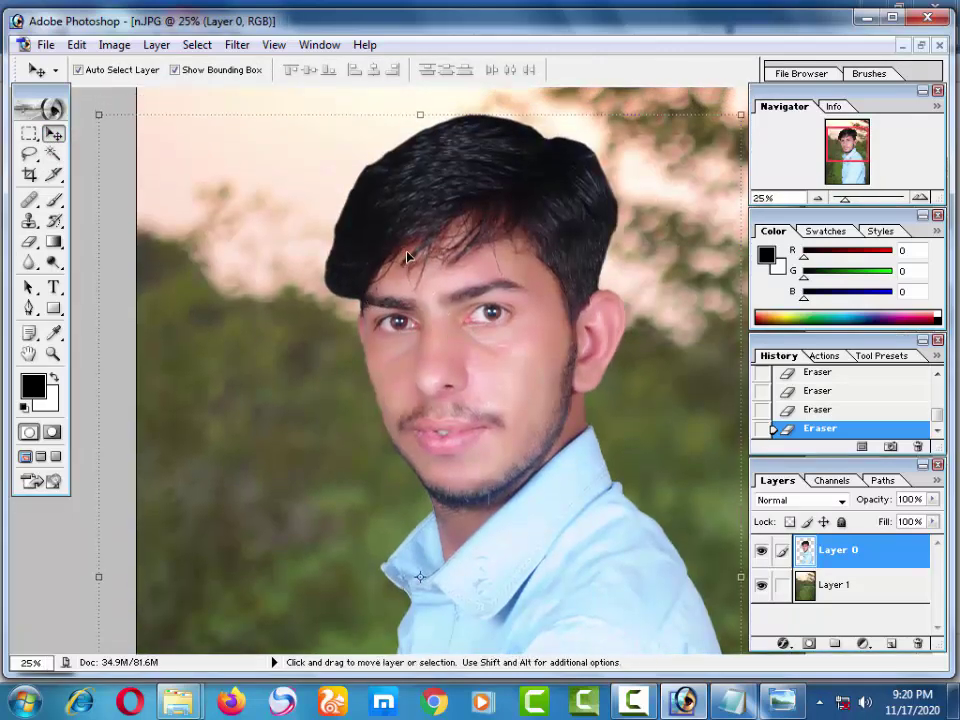
pyautogui.hotkey('ctrl', '-')
pyautogui.hotkey('ctrl', '-')
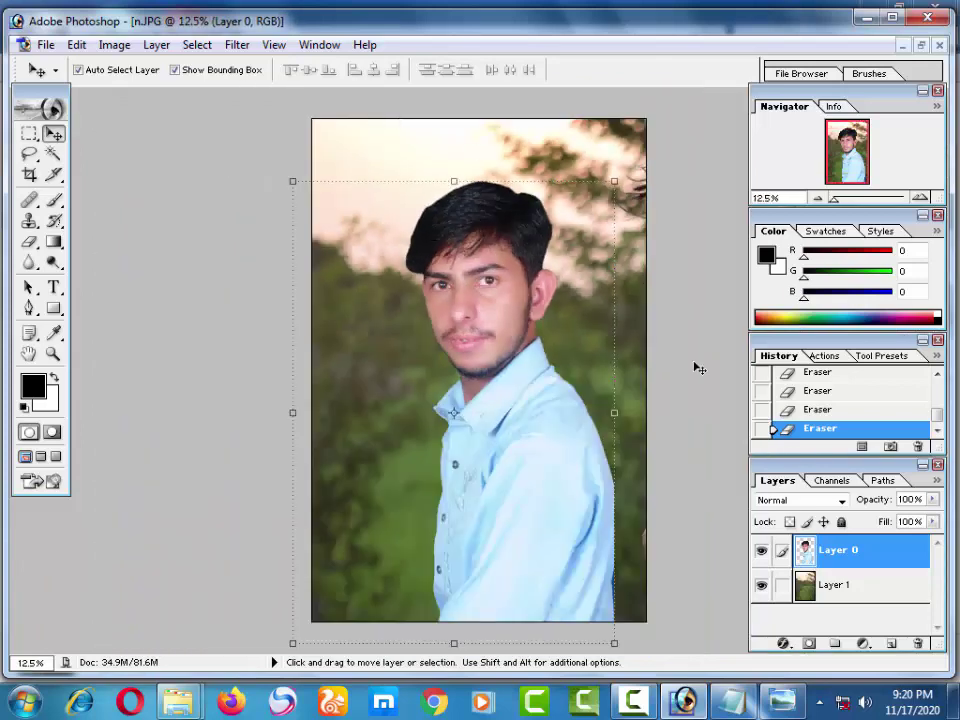
pyautogui.moveTo(483, 453); pyautogui.dragTo(515, 455)
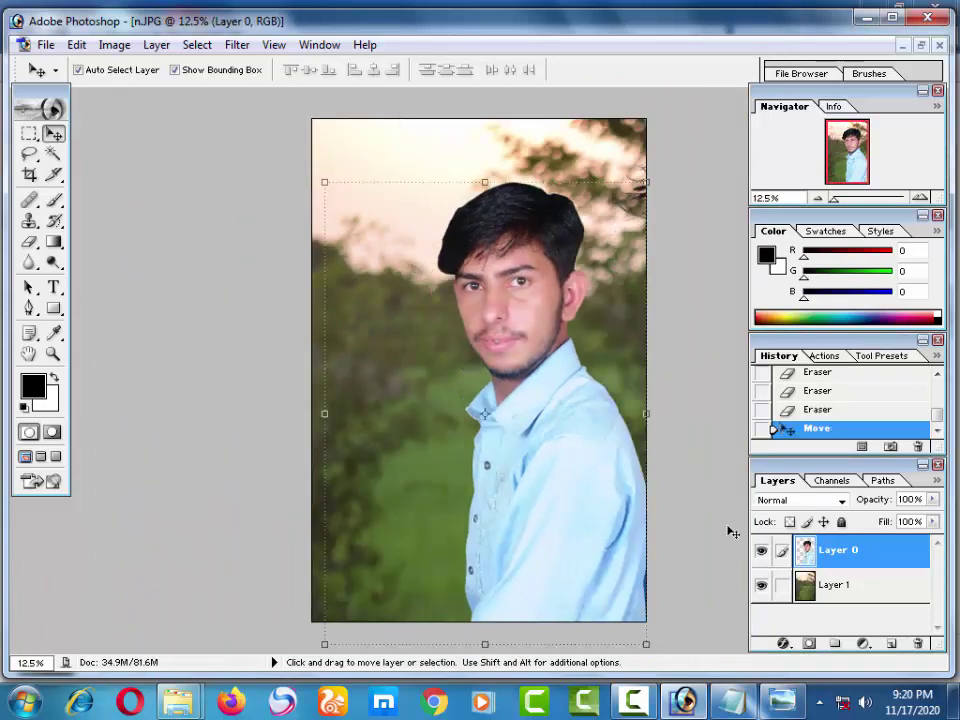
pyautogui.click(806, 590)
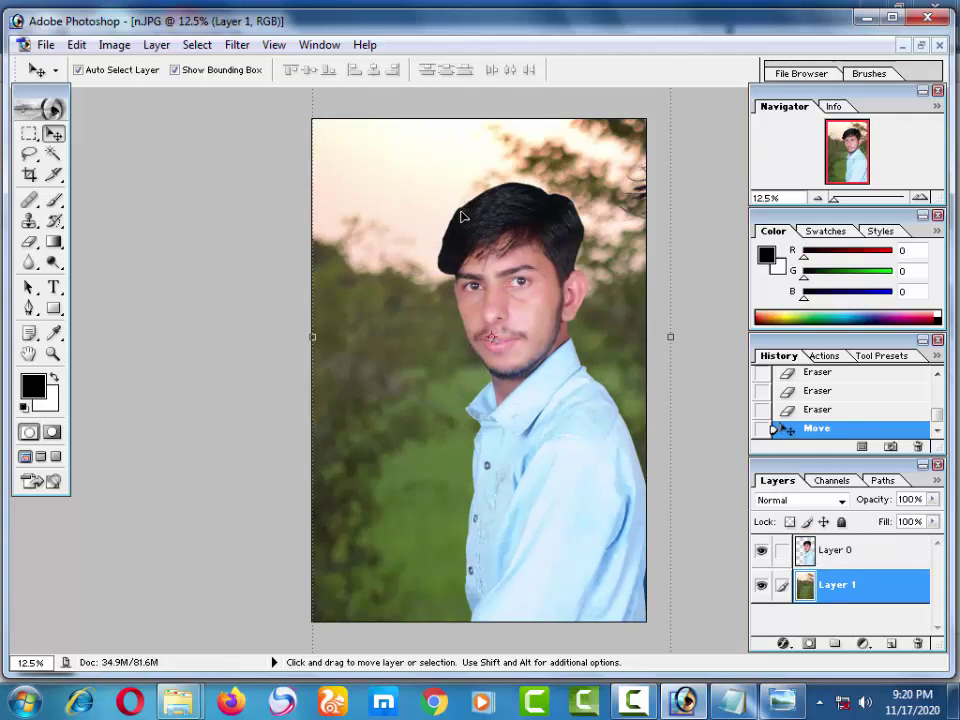
pyautogui.hotkey('ctrl', 'u')
# Step: Experiment with the Master hue and saturation sliders on the background layer
pyautogui.moveTo(447, 238); pyautogui.dragTo(896, 281)
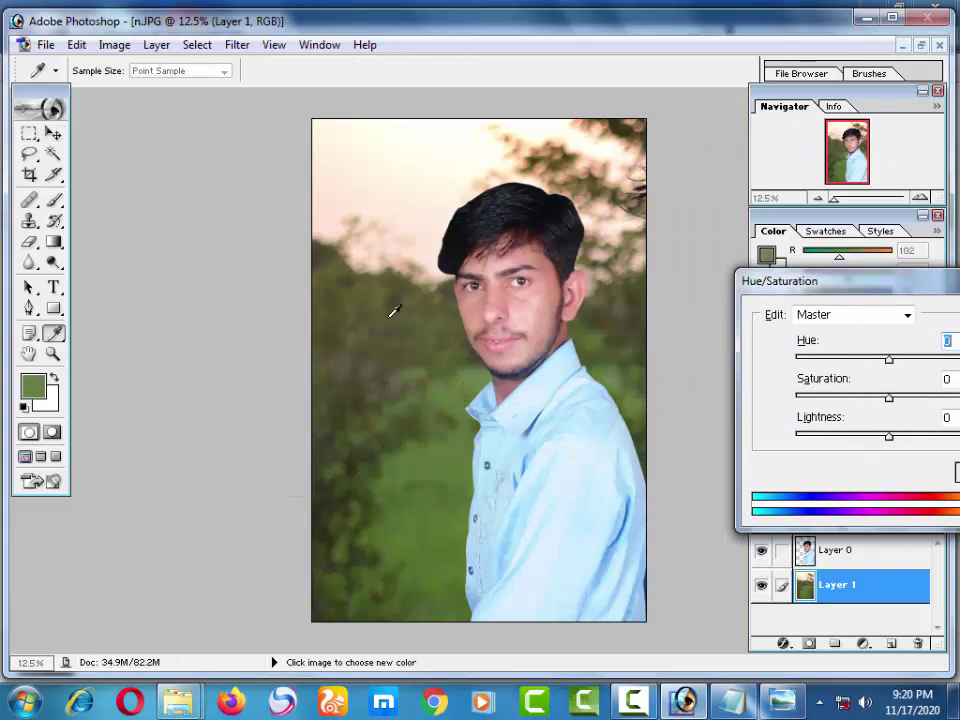
pyautogui.moveTo(889, 358)
pyautogui.mouseDown()
pyautogui.moveTo(845, 358)
pyautogui.moveTo(827, 380)
pyautogui.mouseUp()
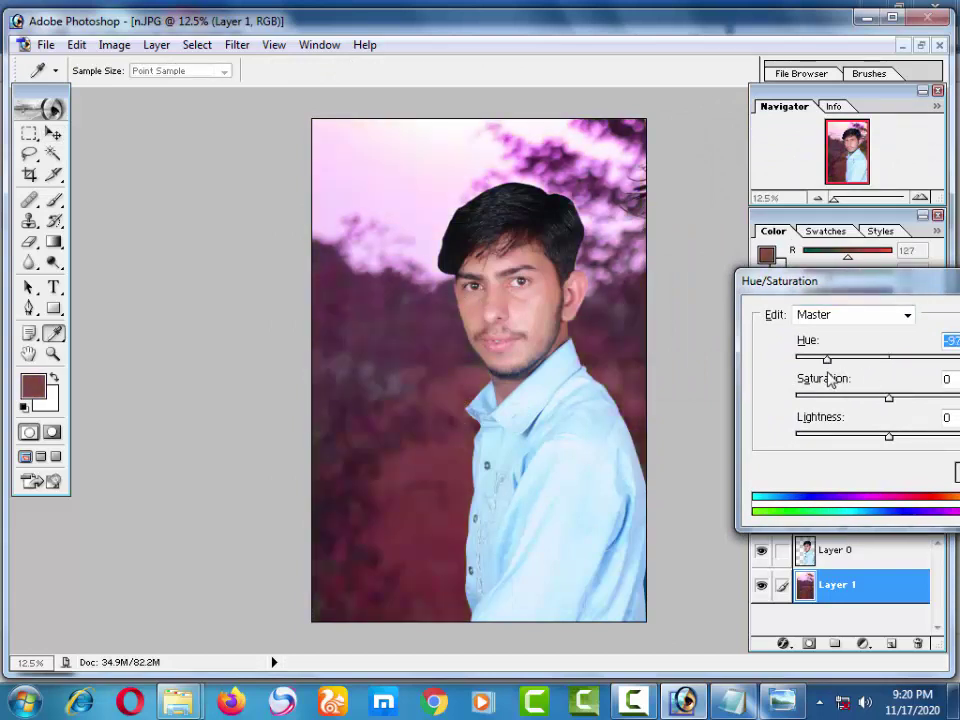
pyautogui.moveTo(910, 442)
pyautogui.mouseDown()
pyautogui.moveTo(939, 437)
pyautogui.moveTo(902, 436)
pyautogui.moveTo(933, 399)
pyautogui.mouseUp()
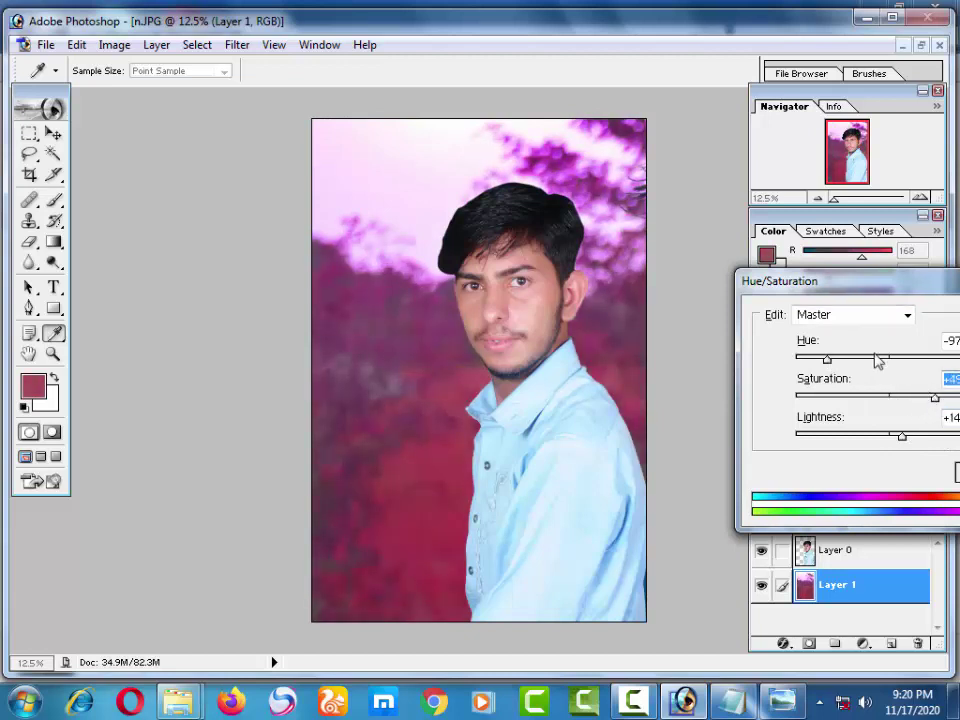
pyautogui.moveTo(843, 281); pyautogui.dragTo(760, 200)
pyautogui.moveTo(851, 316)
pyautogui.mouseDown()
pyautogui.moveTo(757, 316)
pyautogui.moveTo(868, 318)
pyautogui.mouseUp()
pyautogui.moveTo(812, 281)
pyautogui.mouseDown()
pyautogui.moveTo(714, 280)
pyautogui.moveTo(851, 279)
pyautogui.moveTo(793, 278)
pyautogui.mouseUp()
pyautogui.moveTo(868, 316)
pyautogui.mouseDown()
pyautogui.moveTo(803, 318)
pyautogui.moveTo(841, 356)
pyautogui.mouseUp()
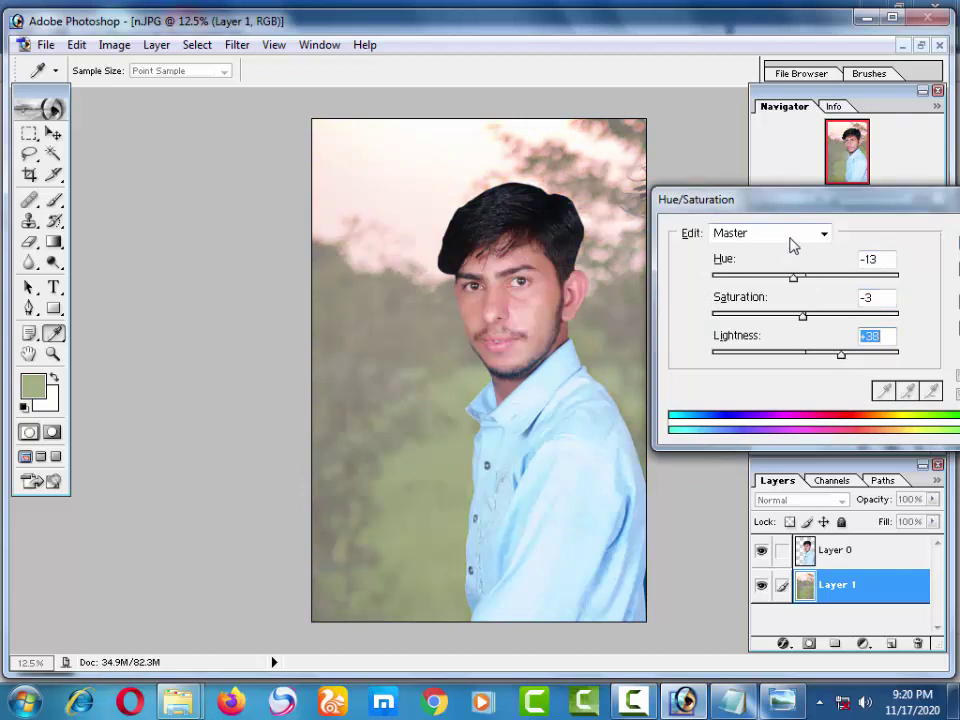
# Step: Lower the Greens saturation, then set Master hue to +1 and lightness to +7
pyautogui.click(790, 240)
pyautogui.click(765, 298)
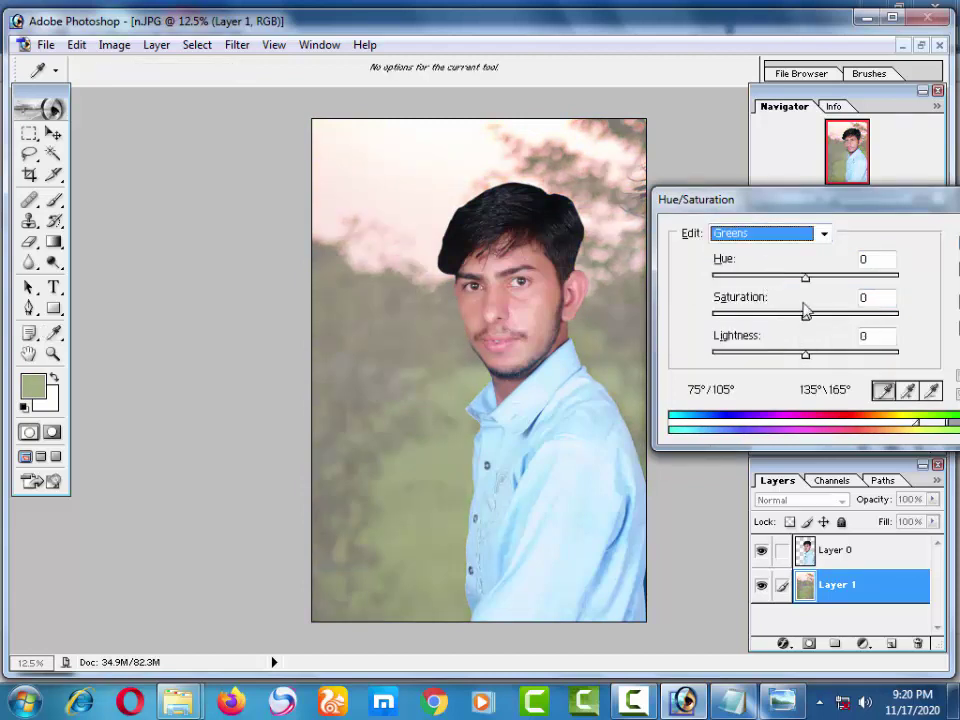
pyautogui.moveTo(806, 311)
pyautogui.mouseDown()
pyautogui.moveTo(763, 317)
pyautogui.moveTo(806, 316)
pyautogui.mouseUp()
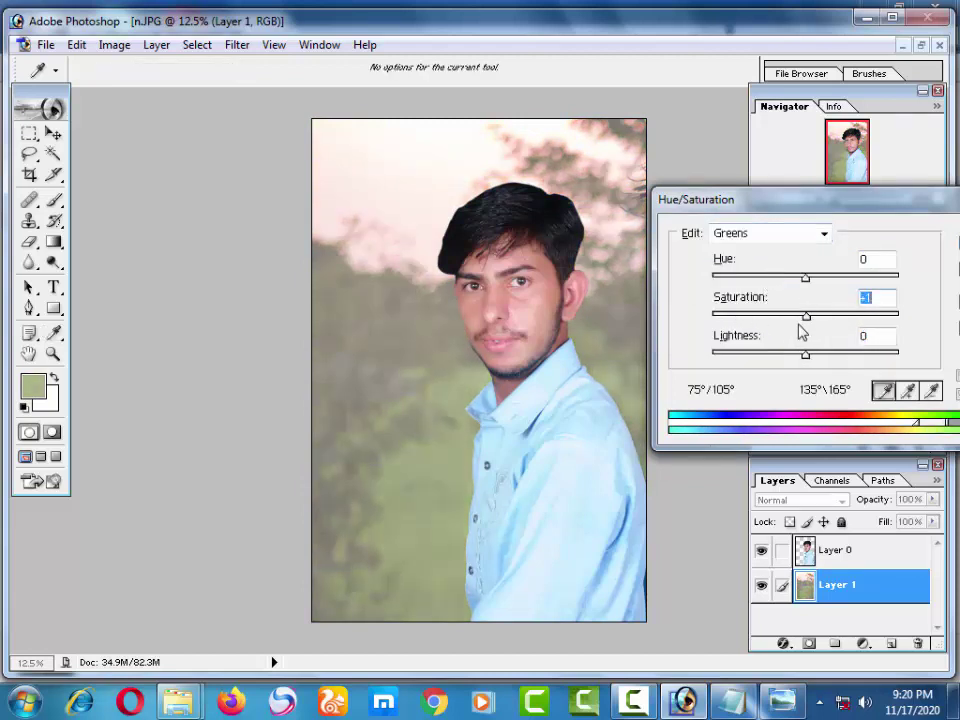
pyautogui.click(790, 233)
pyautogui.click(752, 253)
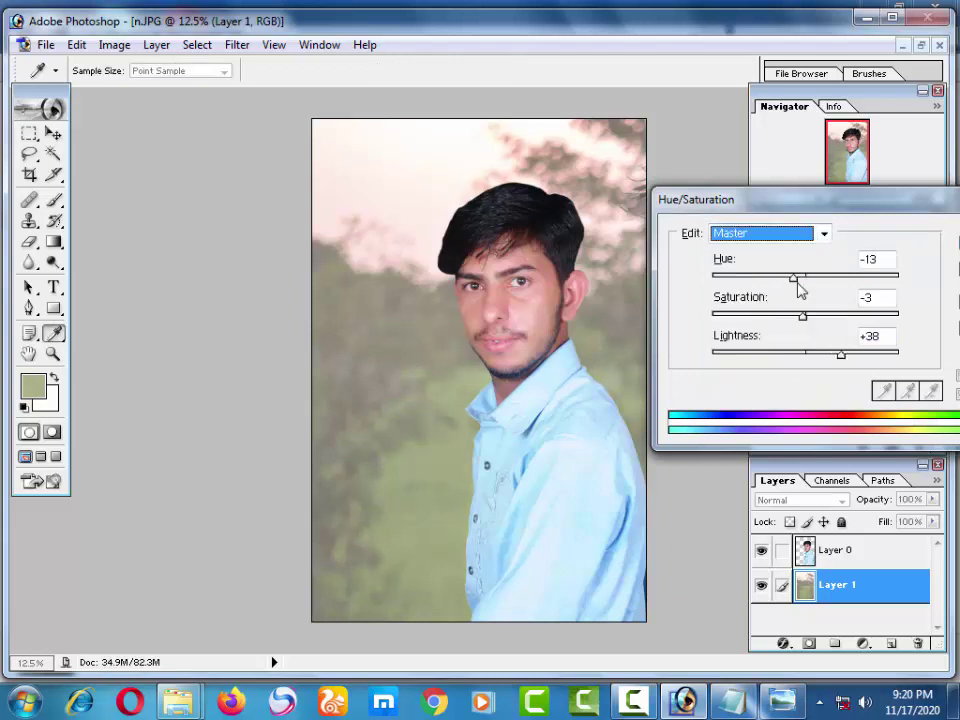
pyautogui.moveTo(797, 281); pyautogui.dragTo(853, 316)
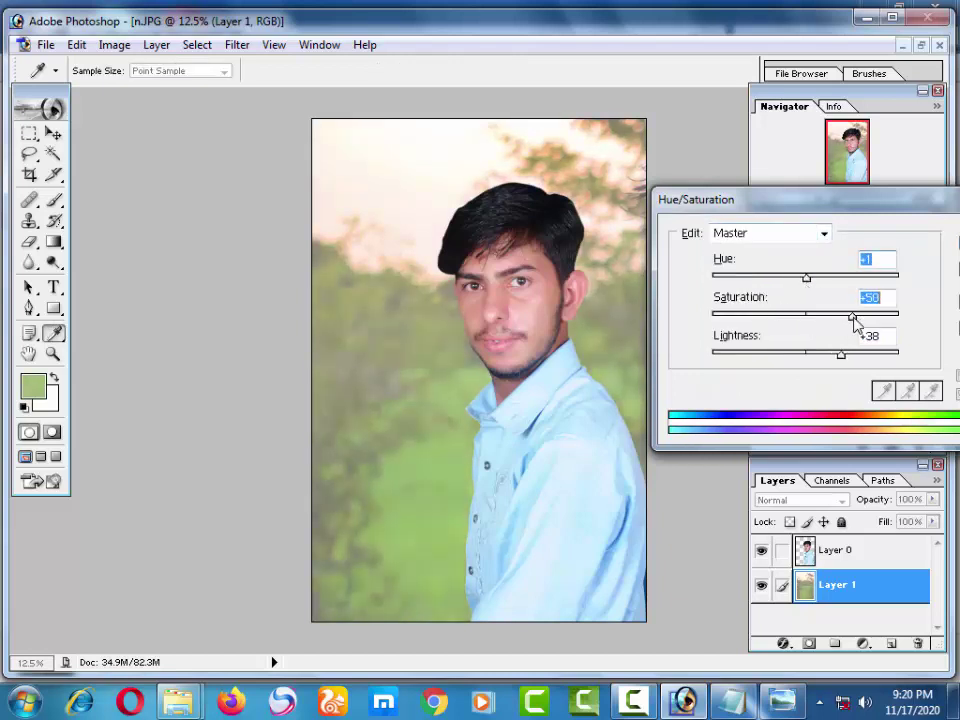
pyautogui.moveTo(810, 355)
pyautogui.mouseDown()
pyautogui.moveTo(868, 355)
pyautogui.moveTo(811, 355)
pyautogui.mouseUp()
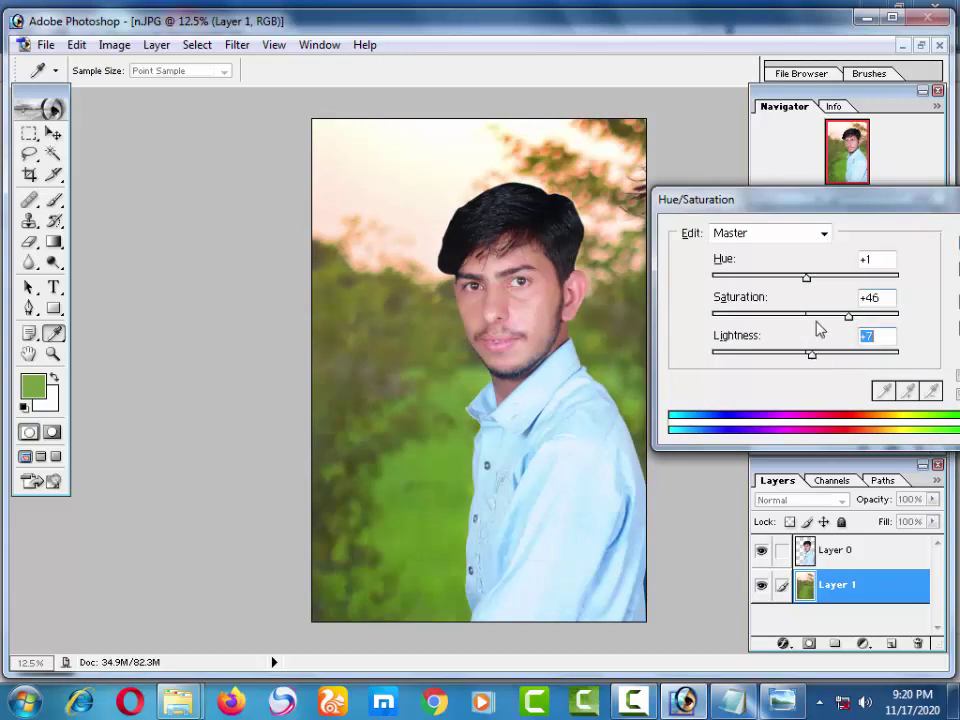
# Step: Brighten the Greens colour range of the background
pyautogui.click(789, 240)
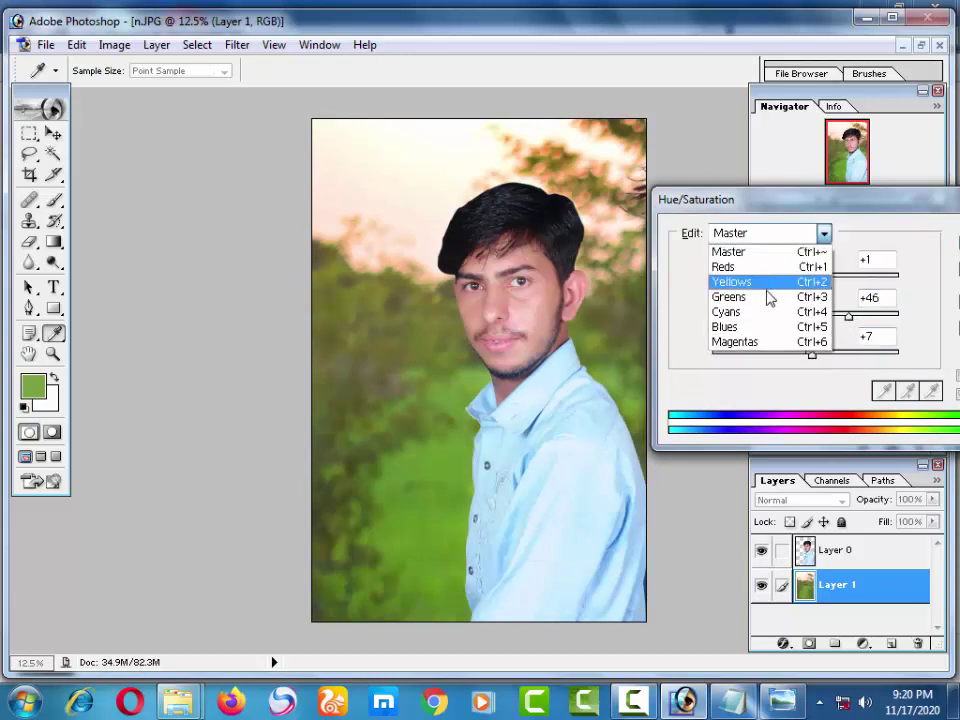
pyautogui.click(768, 297)
pyautogui.click(805, 318)
pyautogui.moveTo(806, 355)
pyautogui.mouseDown()
pyautogui.moveTo(744, 362)
pyautogui.moveTo(862, 358)
pyautogui.moveTo(807, 318)
pyautogui.moveTo(884, 281)
pyautogui.mouseUp()
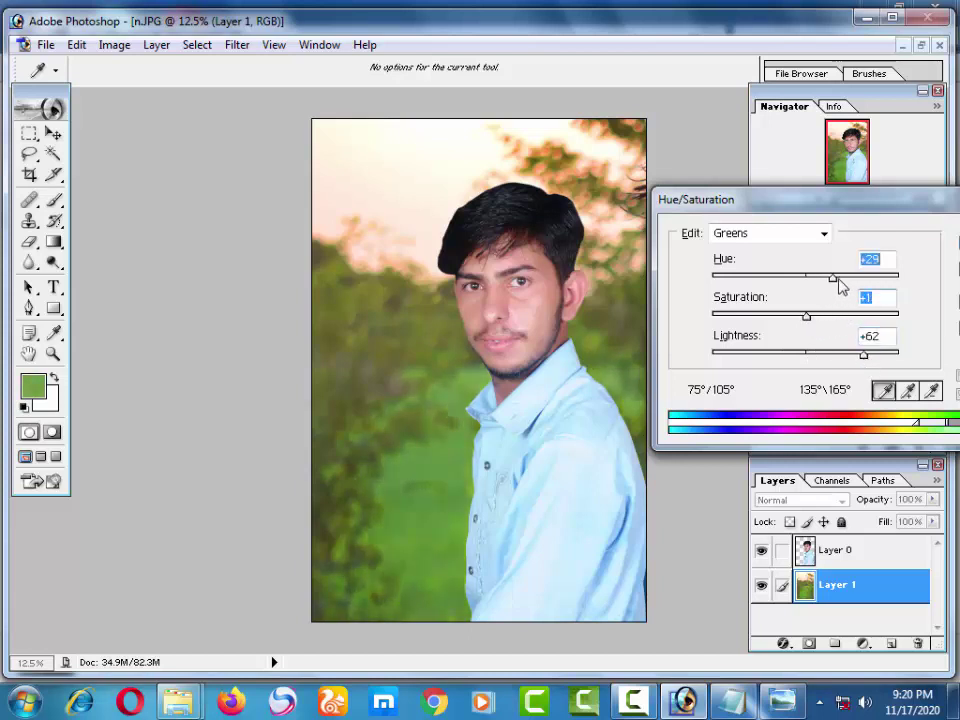
# Step: Brighten and saturate the Yellows, shift their hue to +101, and apply
pyautogui.click(775, 234)
pyautogui.click(771, 281)
pyautogui.moveTo(822, 355)
pyautogui.mouseDown()
pyautogui.moveTo(868, 357)
pyautogui.moveTo(755, 355)
pyautogui.mouseUp()
pyautogui.moveTo(805, 317); pyautogui.dragTo(833, 318)
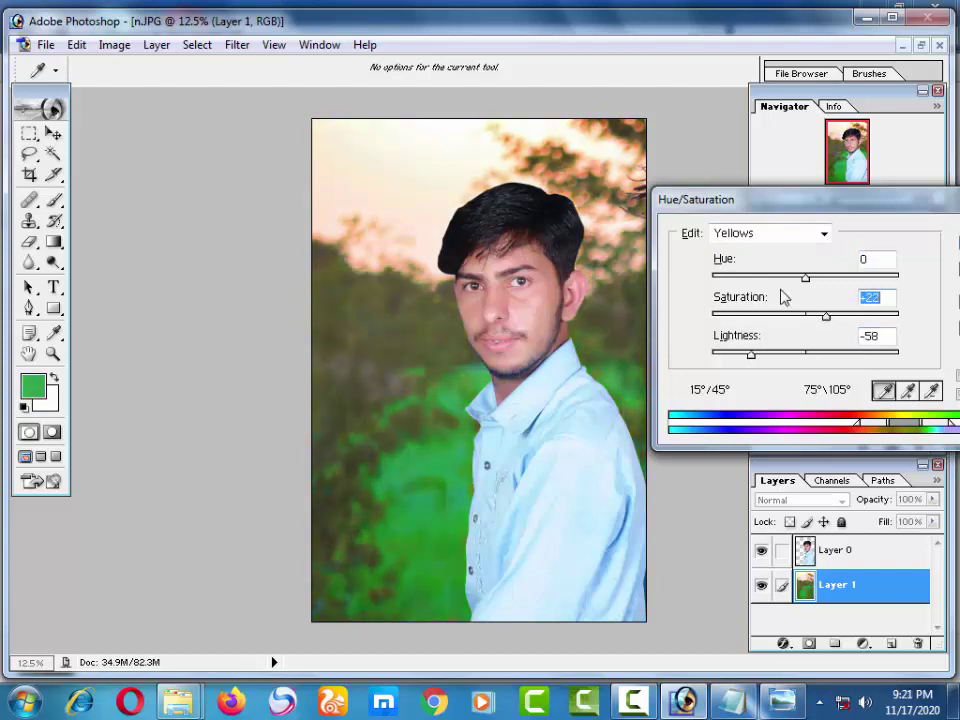
pyautogui.moveTo(805, 277); pyautogui.dragTo(868, 279)
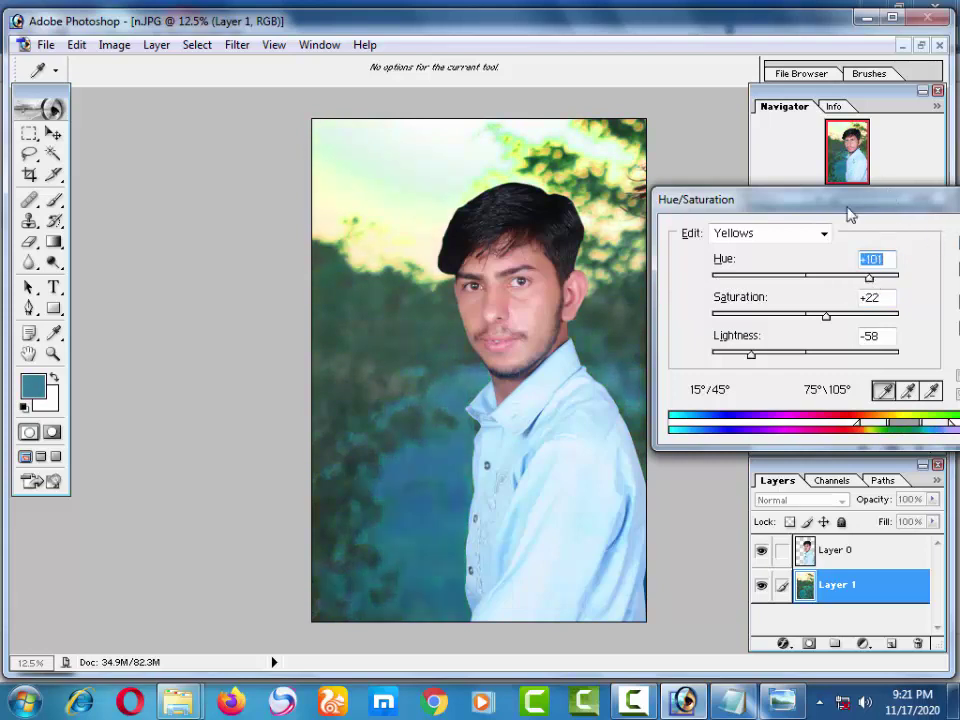
pyautogui.moveTo(848, 211); pyautogui.dragTo(838, 248)
pyautogui.click(800, 276)
# Step: Select Layer 0, then close the n.JPG document without saving
pyautogui.press('v')
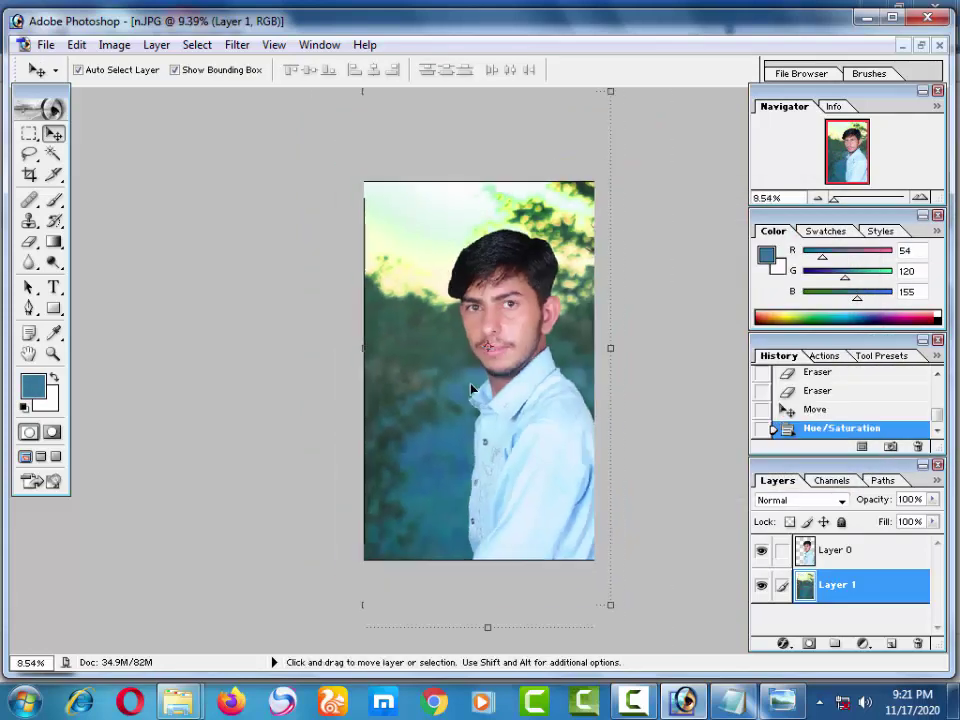
pyautogui.scroll(-1, 520, 387)
pyautogui.scroll(2, 525, 381)
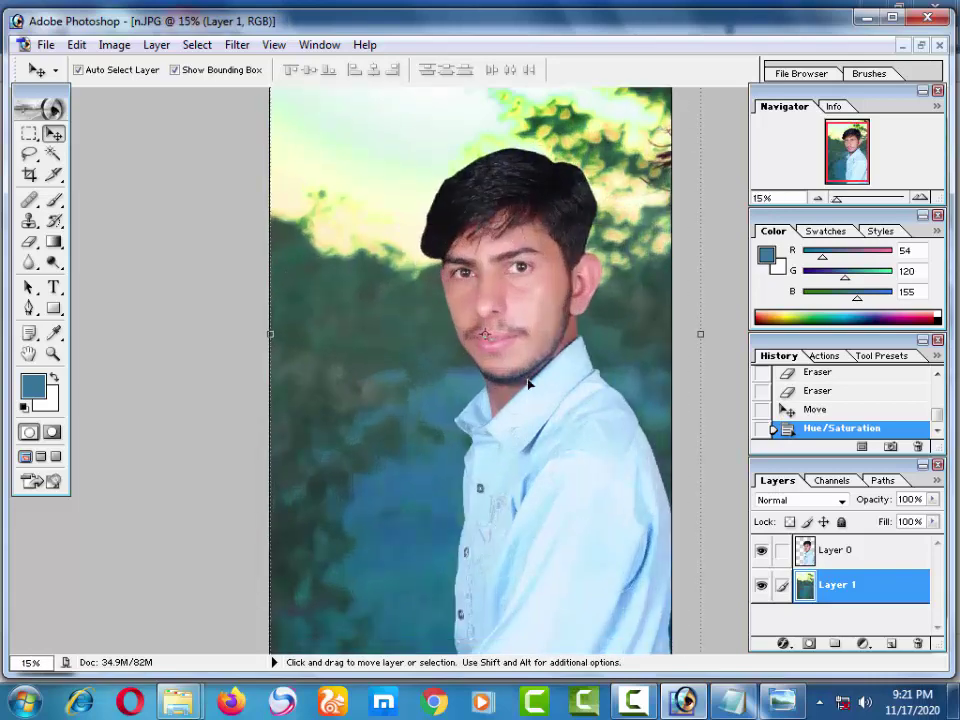
pyautogui.click(591, 401)
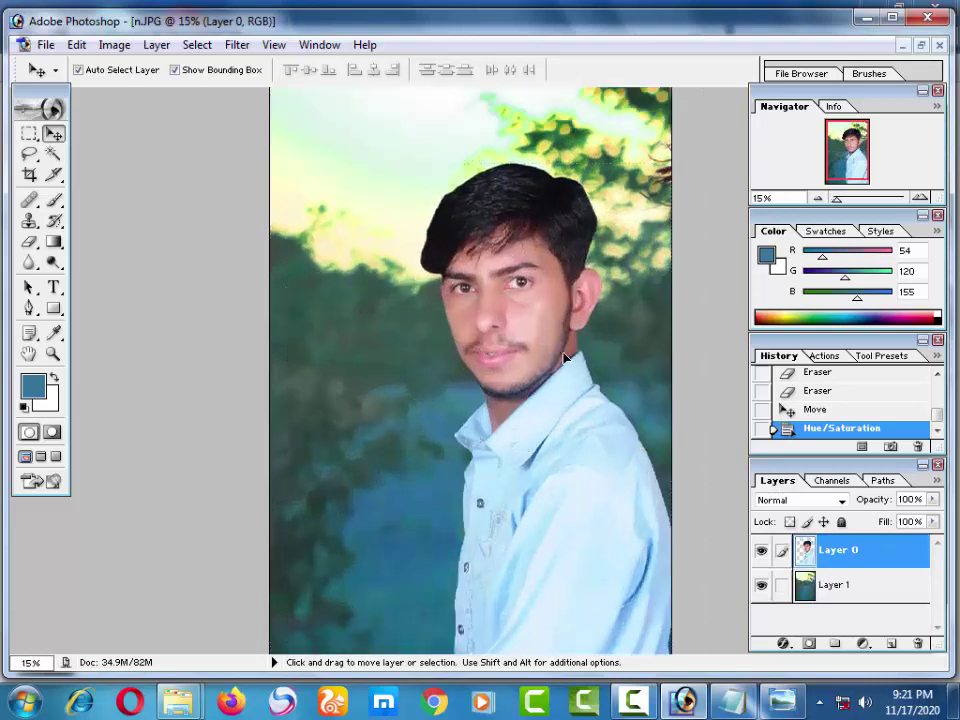
pyautogui.click(922, 45)
pyautogui.click(408, 110)
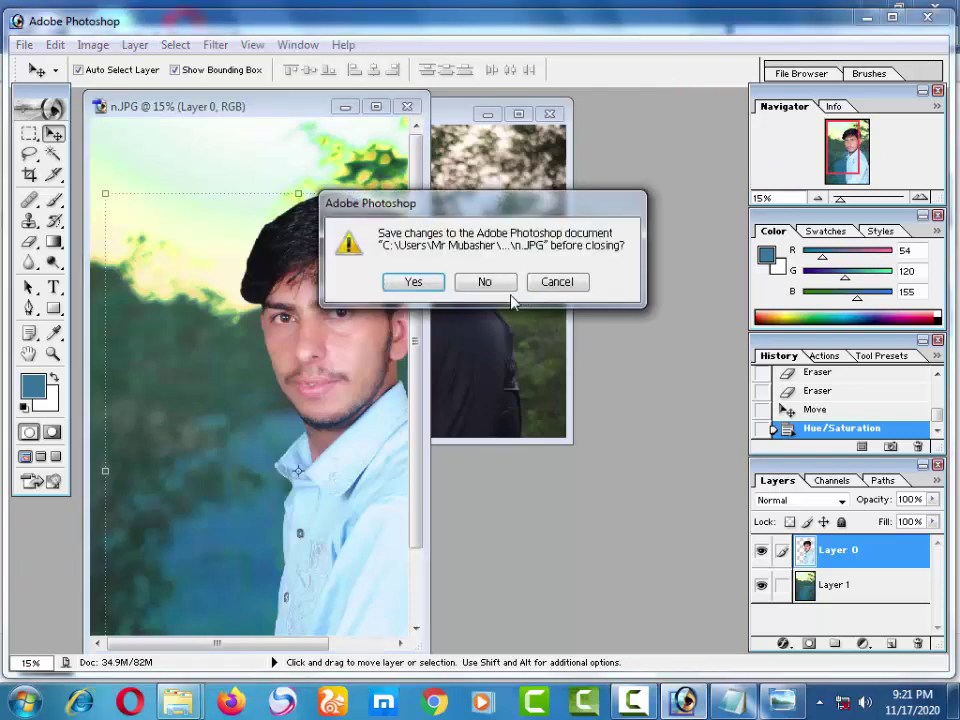
pyautogui.click(484, 281)
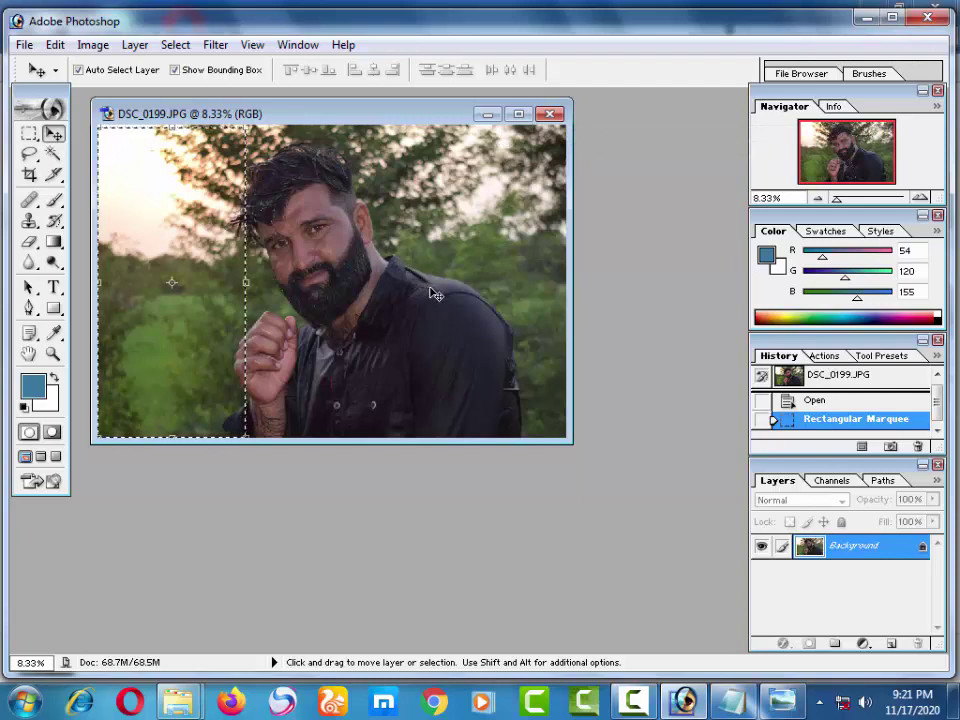
# Step: Zoom in on the man's face, try freehand Lasso outlines, then deselect
pyautogui.hotkey('ctrl', 'd')
pyautogui.click(524, 117)
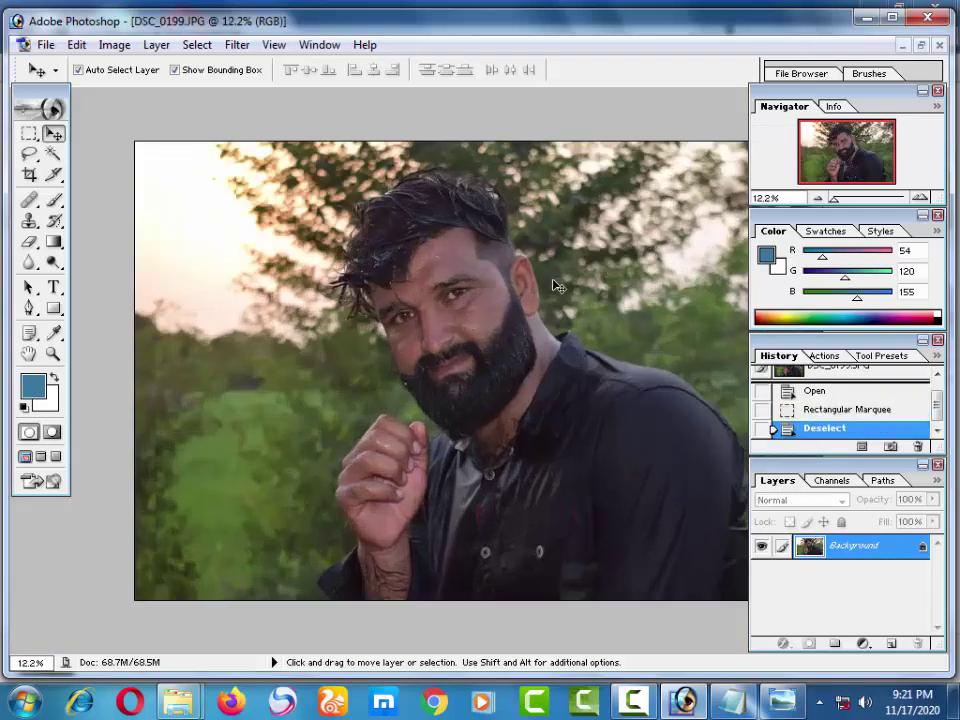
pyautogui.hotkey('ctrl', '+')
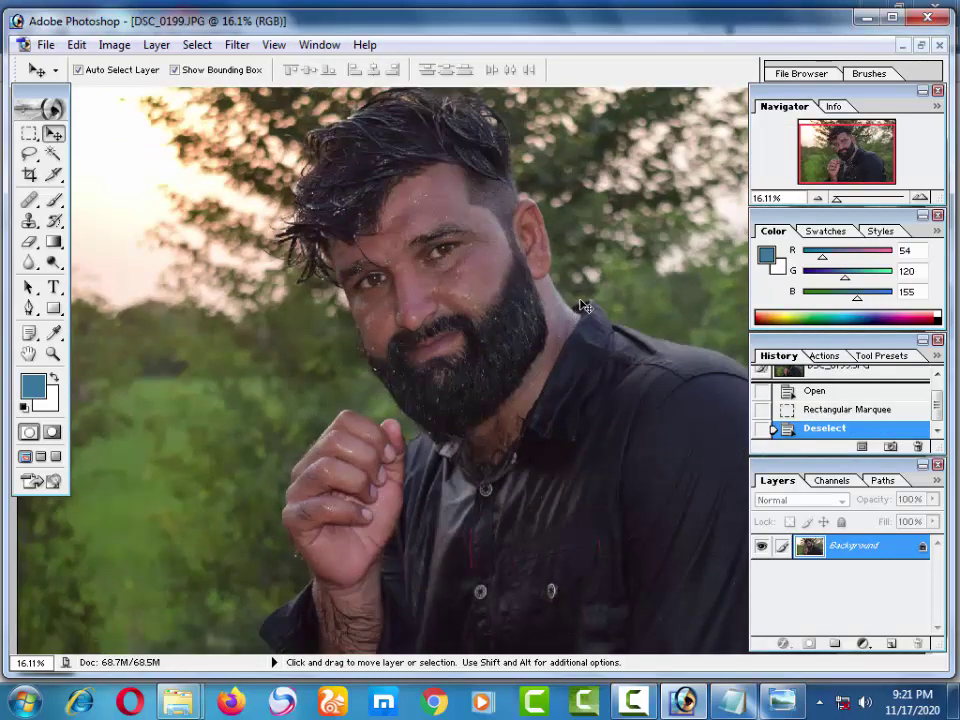
pyautogui.hotkey('ctrl', '+')
pyautogui.hotkey('ctrl', '+')
pyautogui.hotkey('ctrl', '+')
pyautogui.moveTo(349, 182)
pyautogui.mouseDown()
pyautogui.moveTo(361, 402)
pyautogui.moveTo(353, 457)
pyautogui.mouseUp()
pyautogui.click(29, 153)
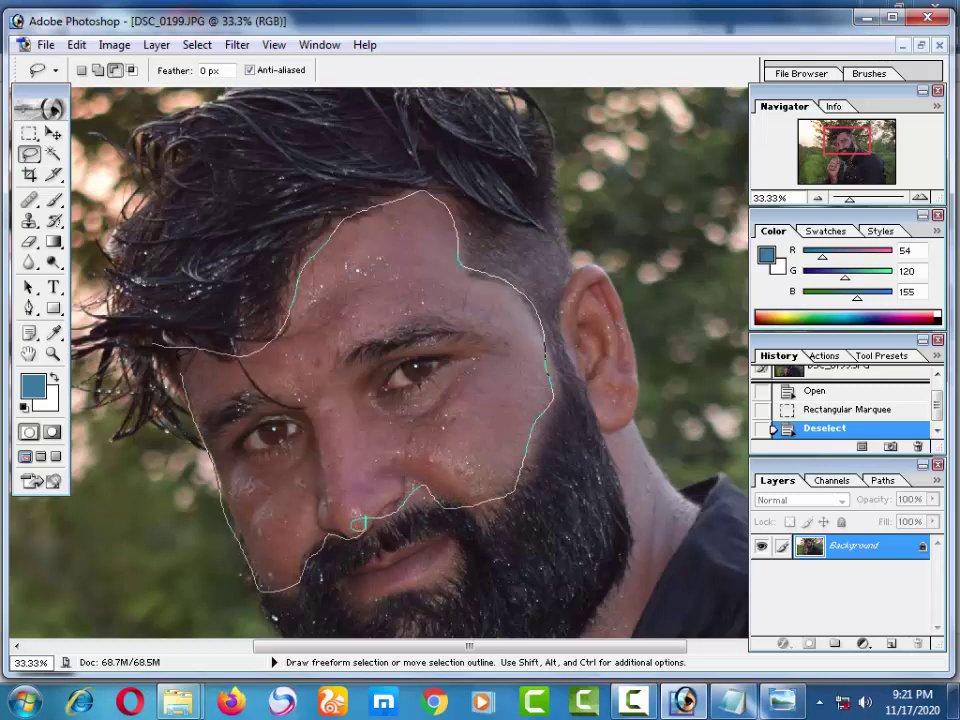
pyautogui.moveTo(358, 522); pyautogui.dragTo(360, 524)
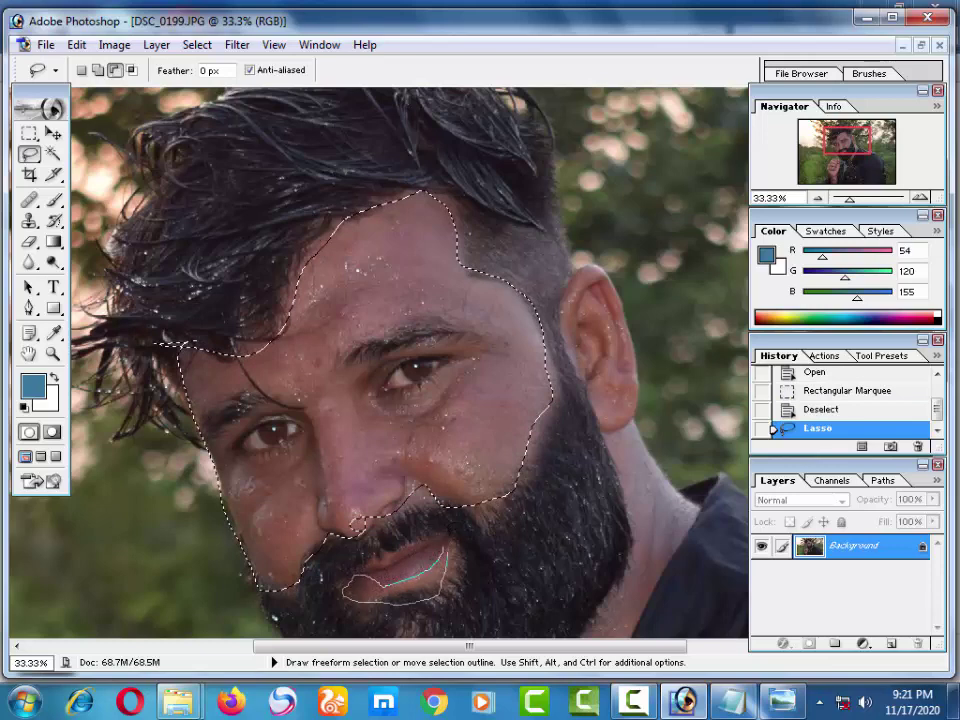
pyautogui.moveTo(358, 522); pyautogui.dragTo(357, 523)
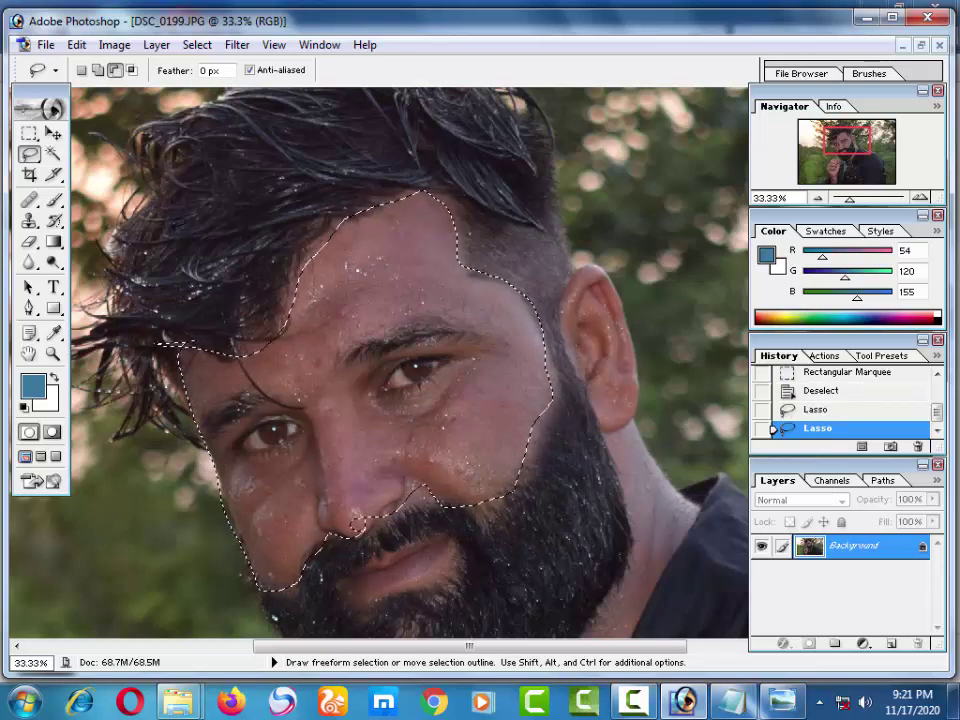
pyautogui.hotkey('ctrl', 'd')
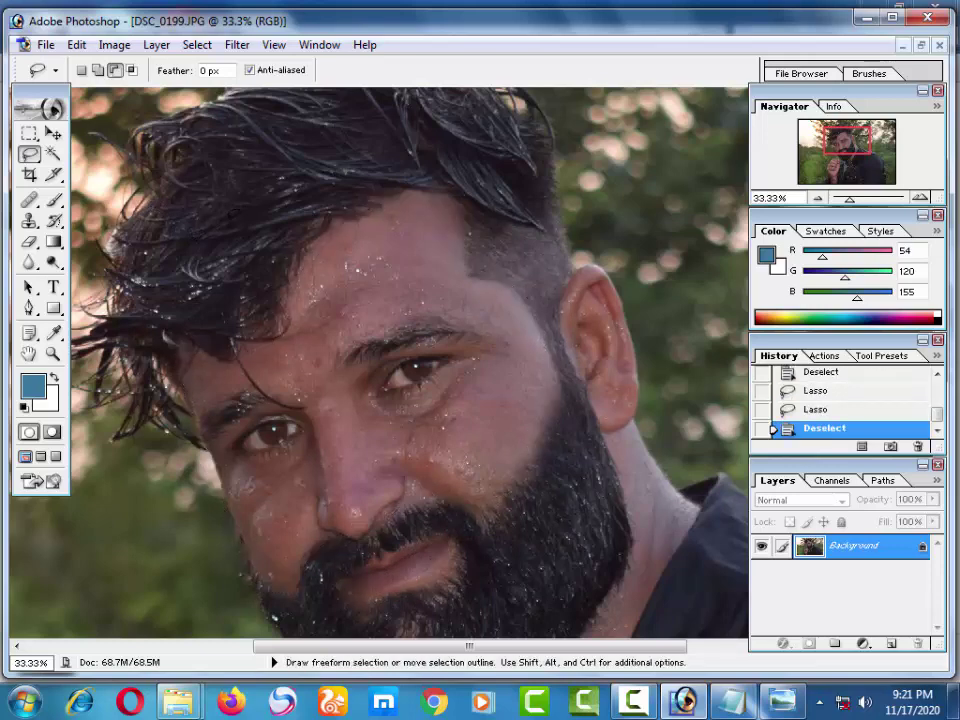
# Step: Brighten the whole photo with a Curves point at input 88, output 135
pyautogui.click(112, 46)
pyautogui.moveTo(157, 94)
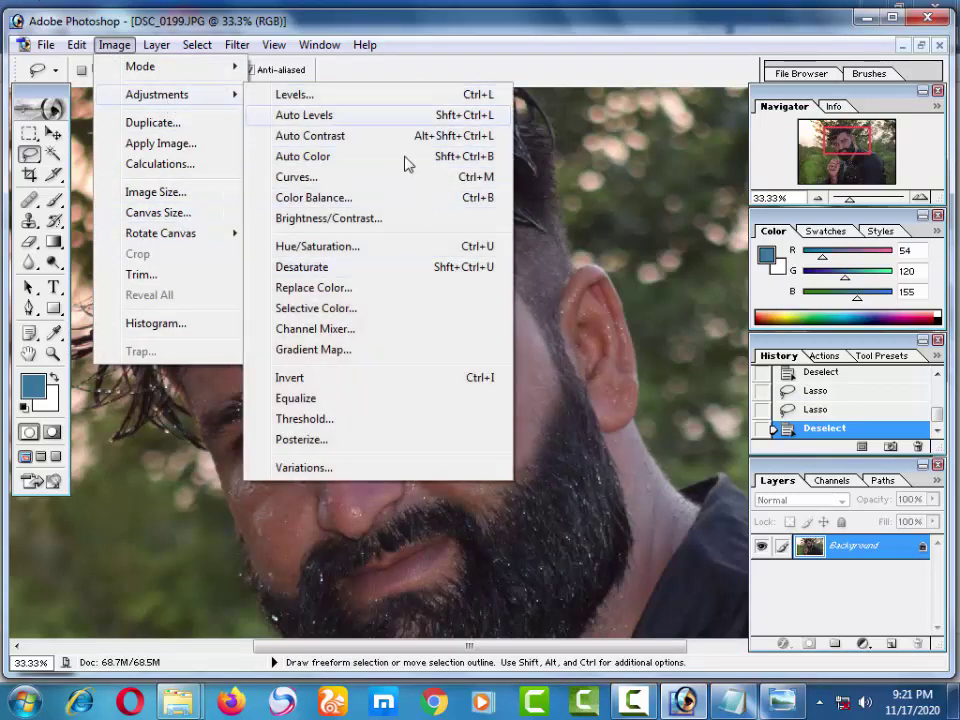
pyautogui.click(470, 177)
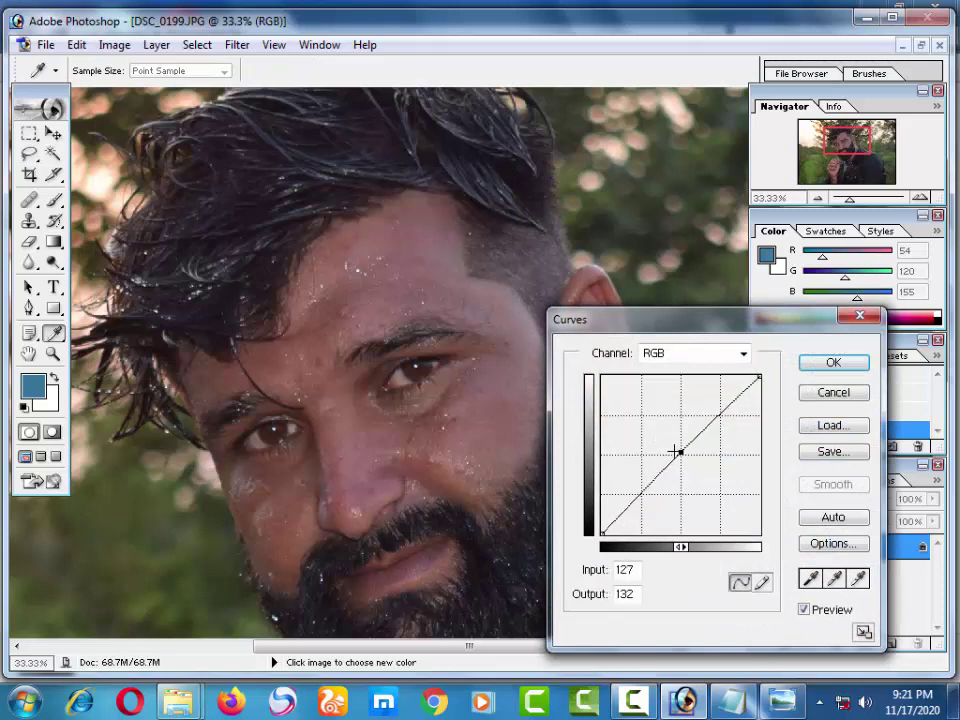
pyautogui.moveTo(675, 450)
pyautogui.mouseDown()
pyautogui.moveTo(657, 451)
pyautogui.moveTo(673, 448)
pyautogui.mouseUp()
pyautogui.click(830, 363)
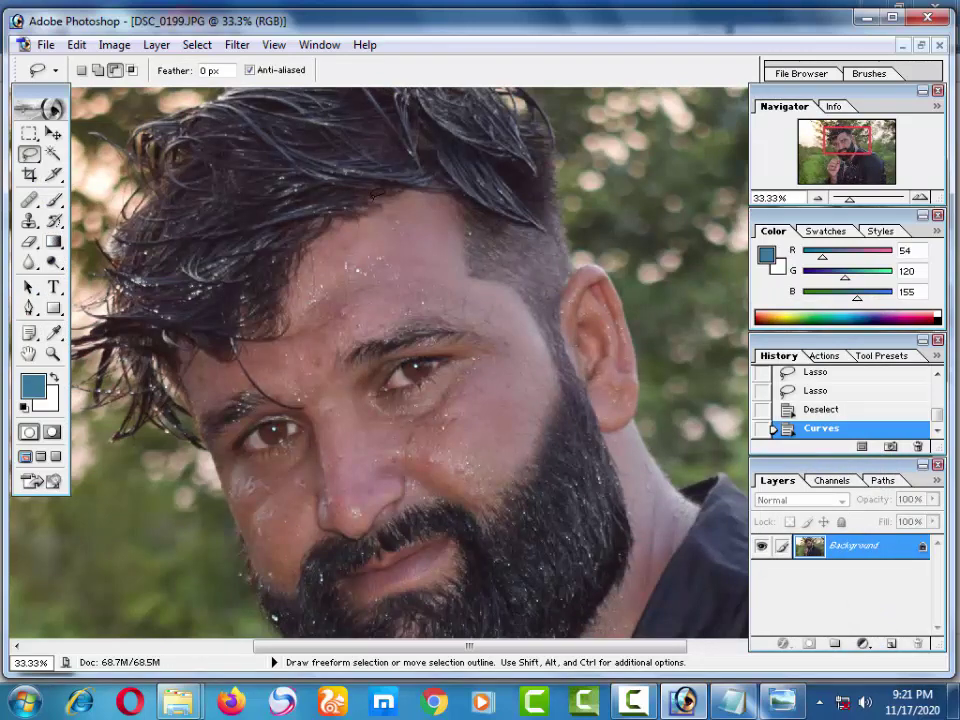
pyautogui.moveTo(412, 189); pyautogui.dragTo(258, 322)
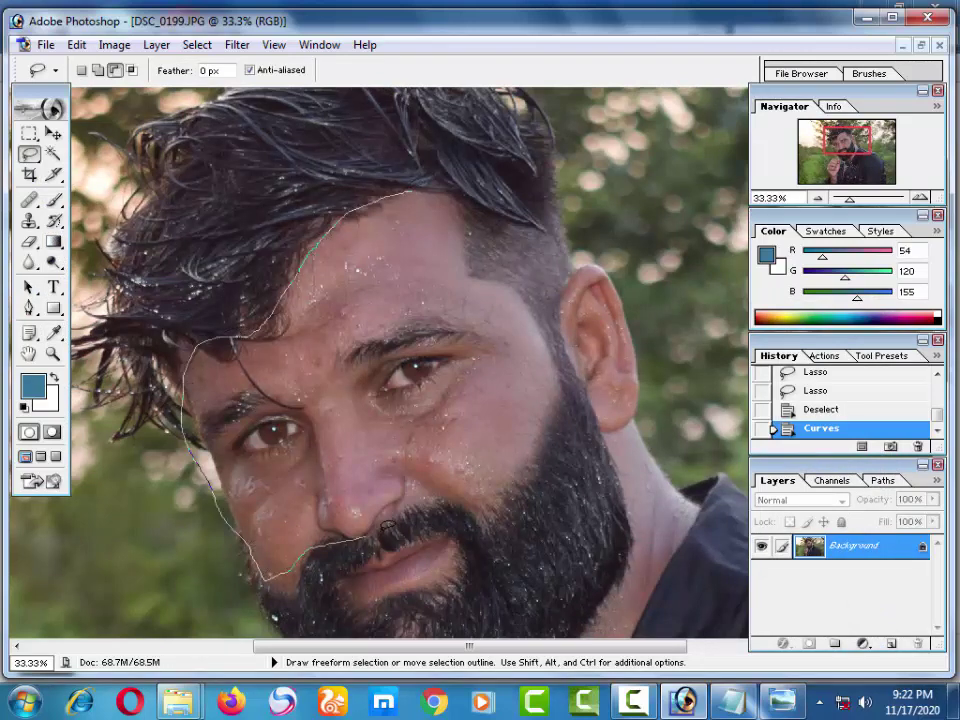
# Step: Close the Lasso outline around the face skin and subtract the lips
pyautogui.moveTo(294, 564); pyautogui.dragTo(532, 427)
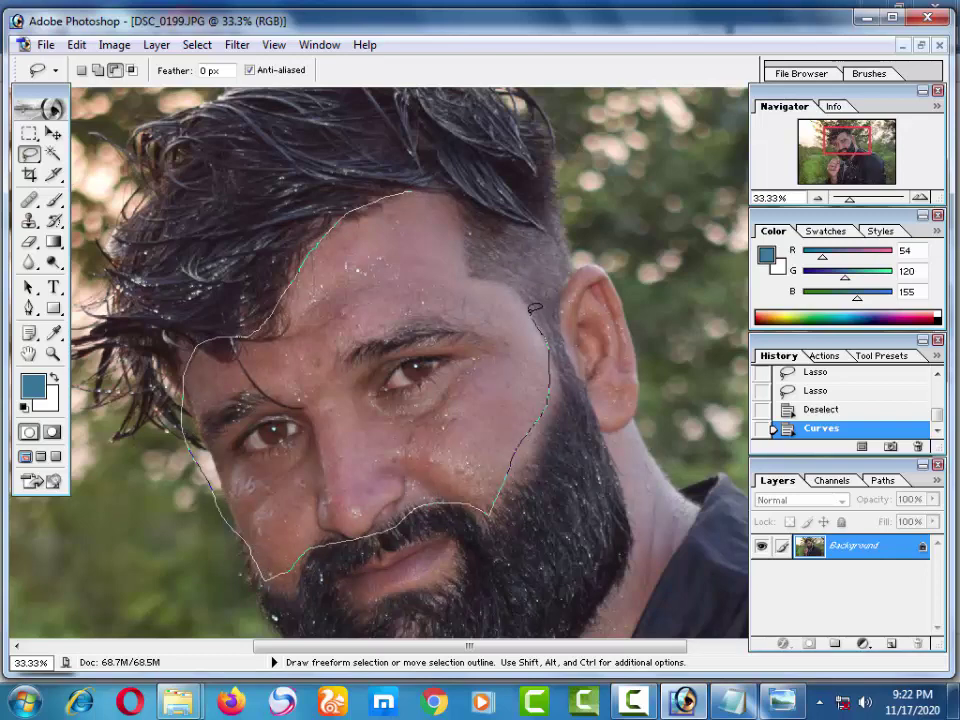
pyautogui.moveTo(456, 205); pyautogui.dragTo(418, 191)
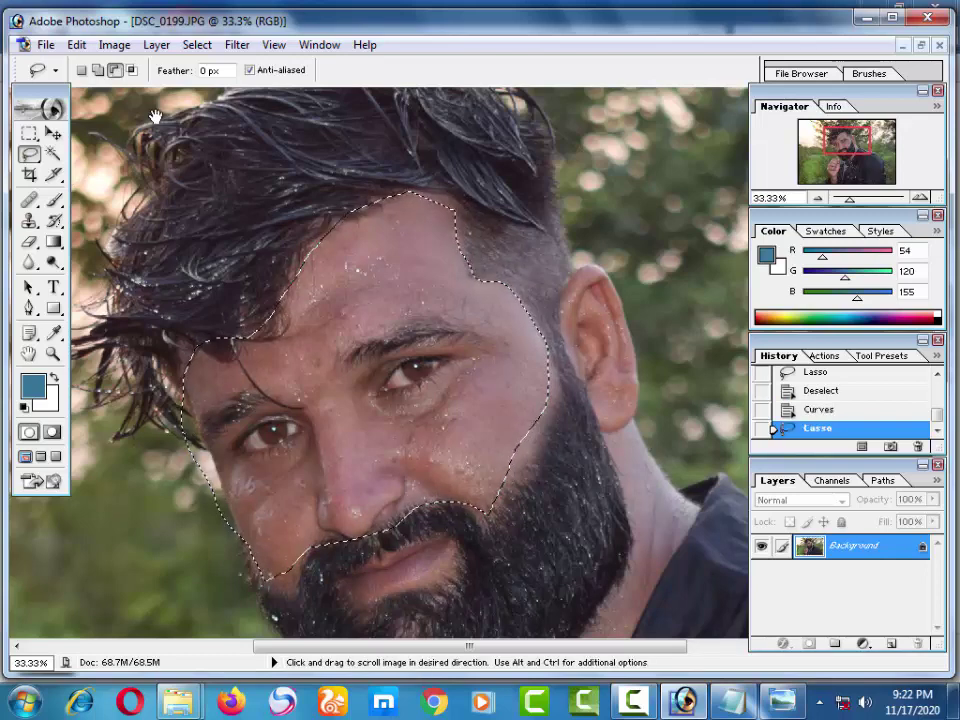
pyautogui.moveTo(497, 503); pyautogui.dragTo(375, 371)
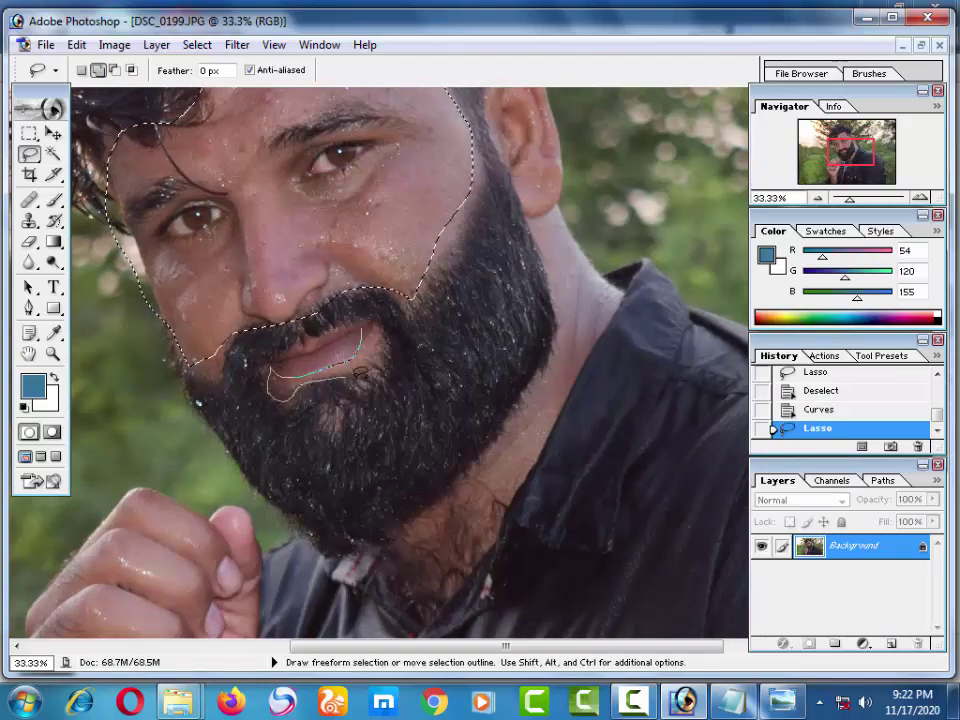
pyautogui.moveTo(360, 372); pyautogui.dragTo(362, 332)
pyautogui.moveTo(371, 405); pyautogui.dragTo(321, 480)
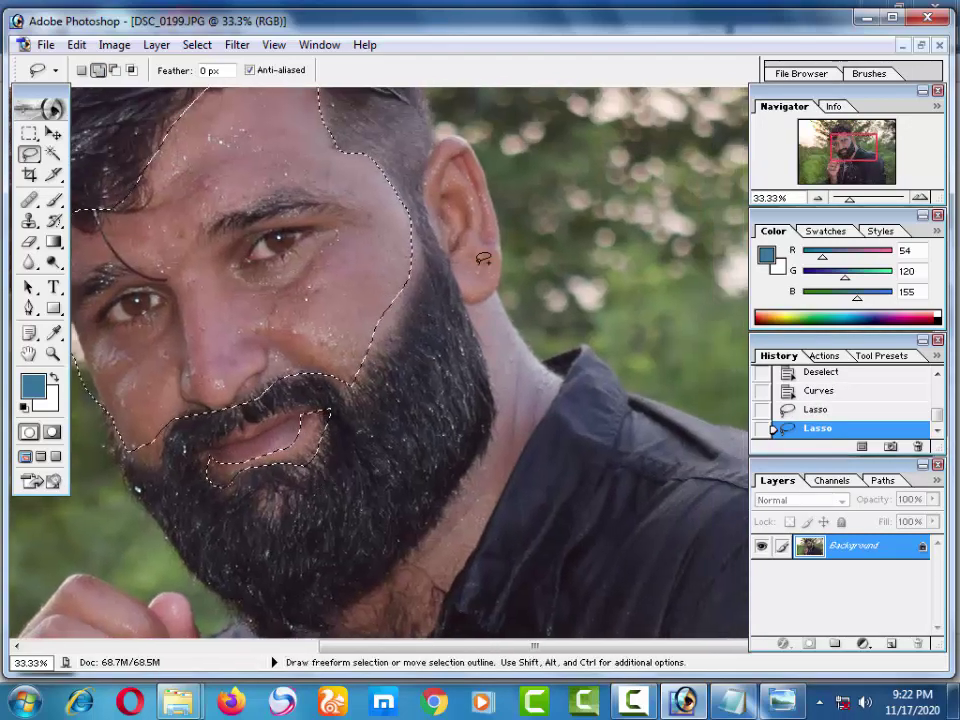
# Step: Add the ear and neck down to the collar to the face selection
pyautogui.moveTo(438, 234); pyautogui.dragTo(432, 196)
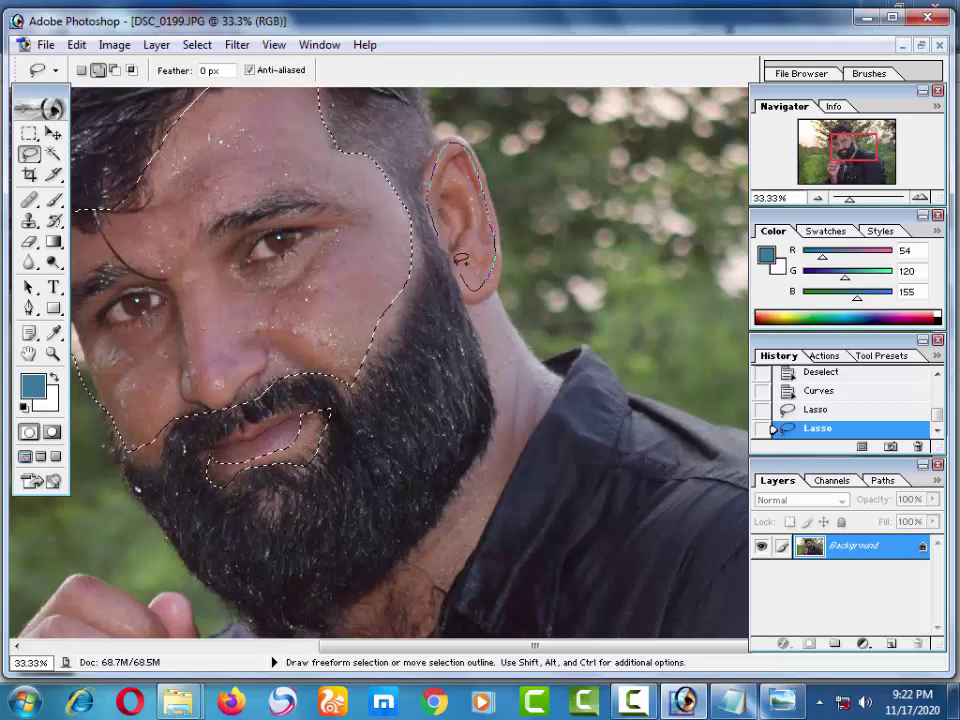
pyautogui.moveTo(461, 258); pyautogui.dragTo(485, 406)
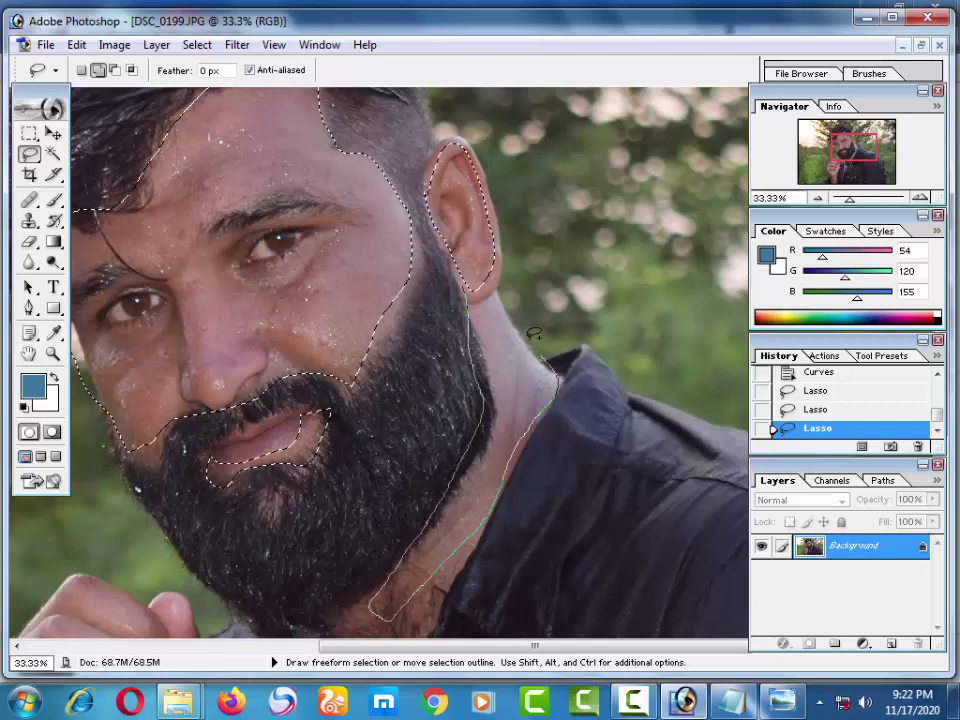
pyautogui.moveTo(535, 333); pyautogui.dragTo(640, 255)
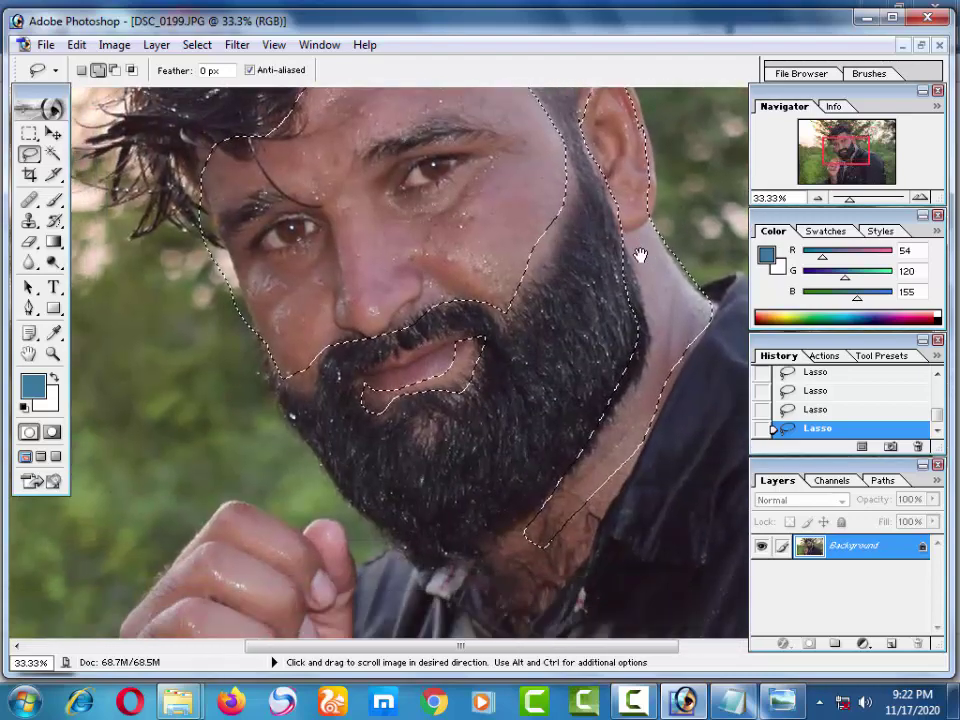
pyautogui.scroll(-5, 600, 200)
pyautogui.scroll(-3, 520, 170)
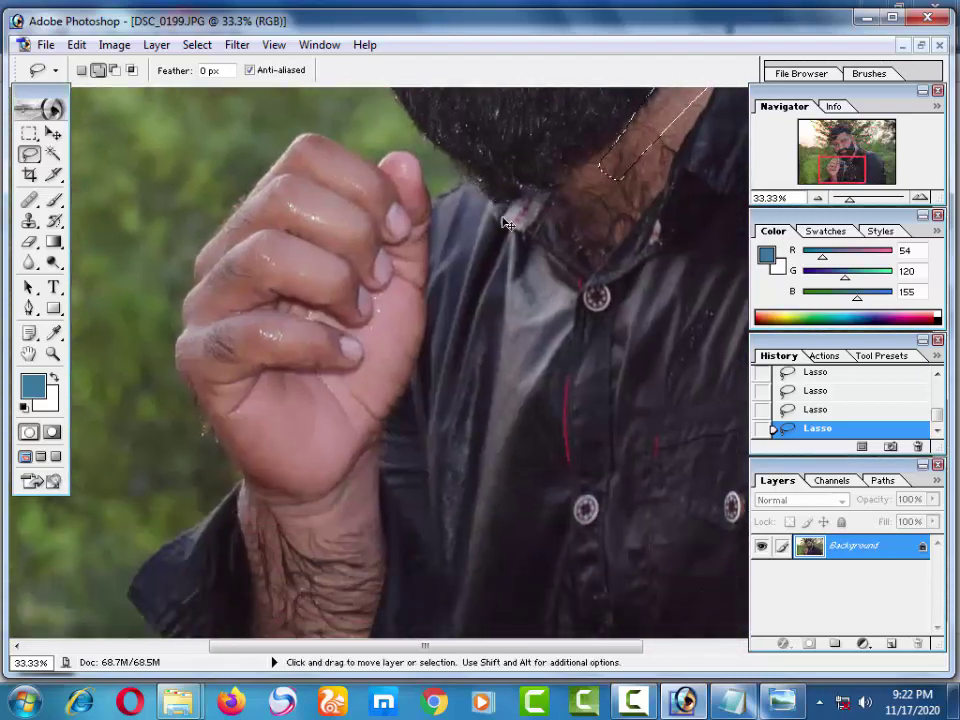
pyautogui.hotkey('ctrl', '-')
pyautogui.hotkey('ctrl', '-')
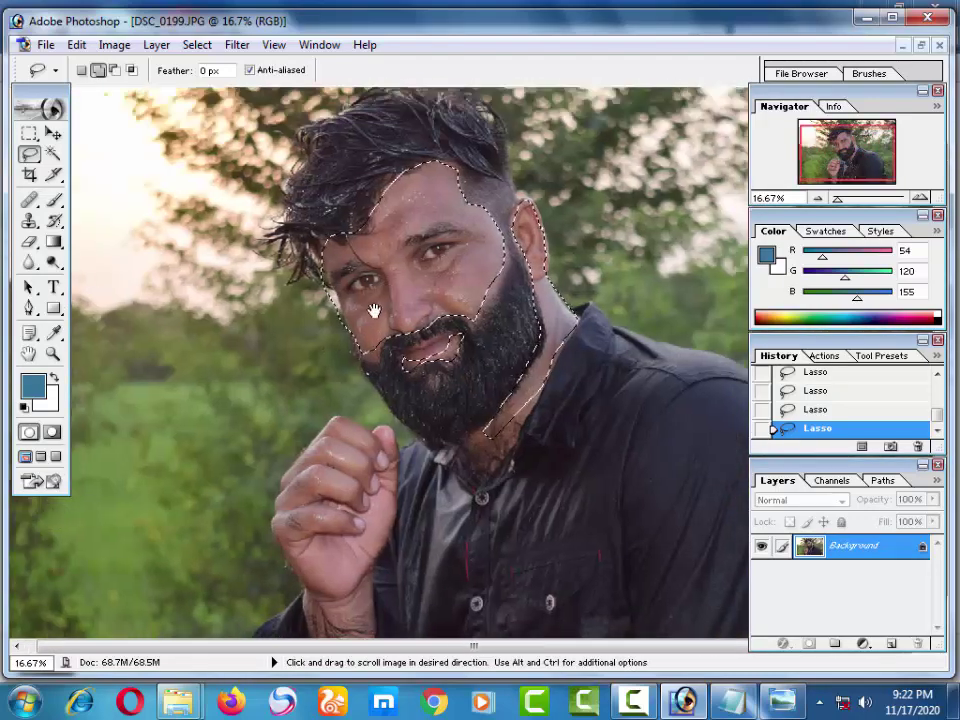
# Step: Apply Noiseware Professional at default settings (luminance 70%, colour 80%) to the selected face and neck skin
pyautogui.hotkey('ctrl', '+')
pyautogui.hotkey('ctrl', '+')
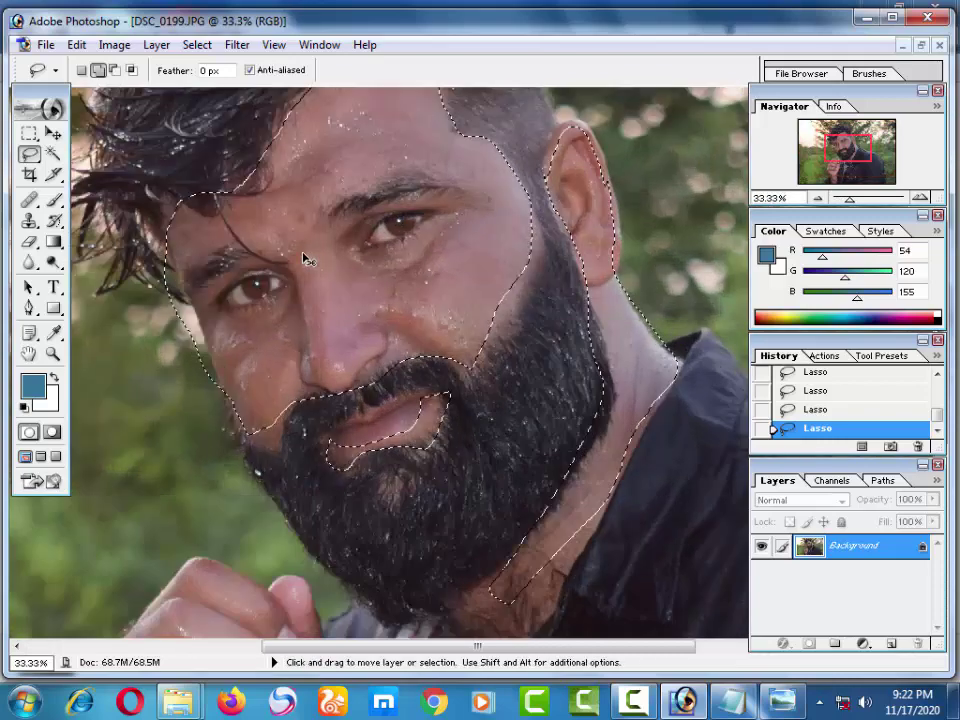
pyautogui.moveTo(309, 238); pyautogui.dragTo(289, 408)
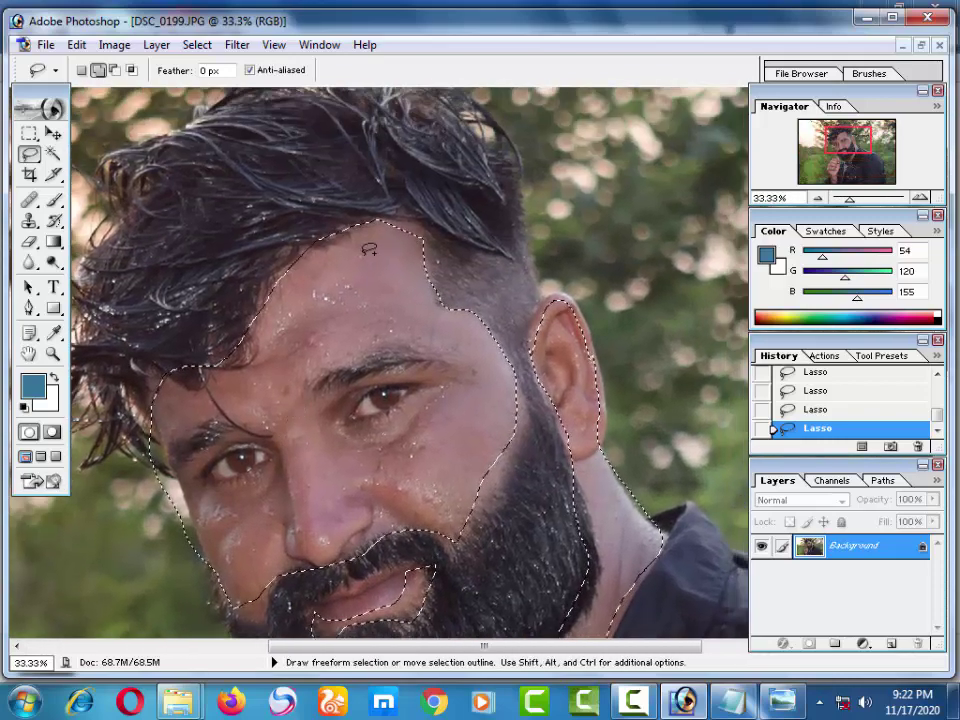
pyautogui.click(237, 45)
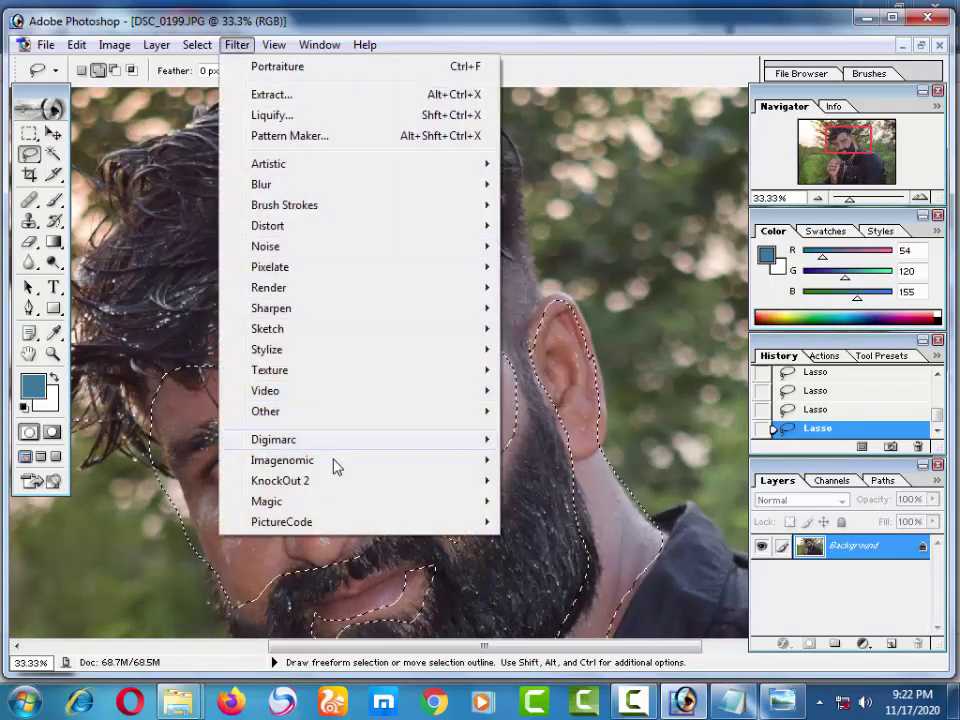
pyautogui.click(560, 459)
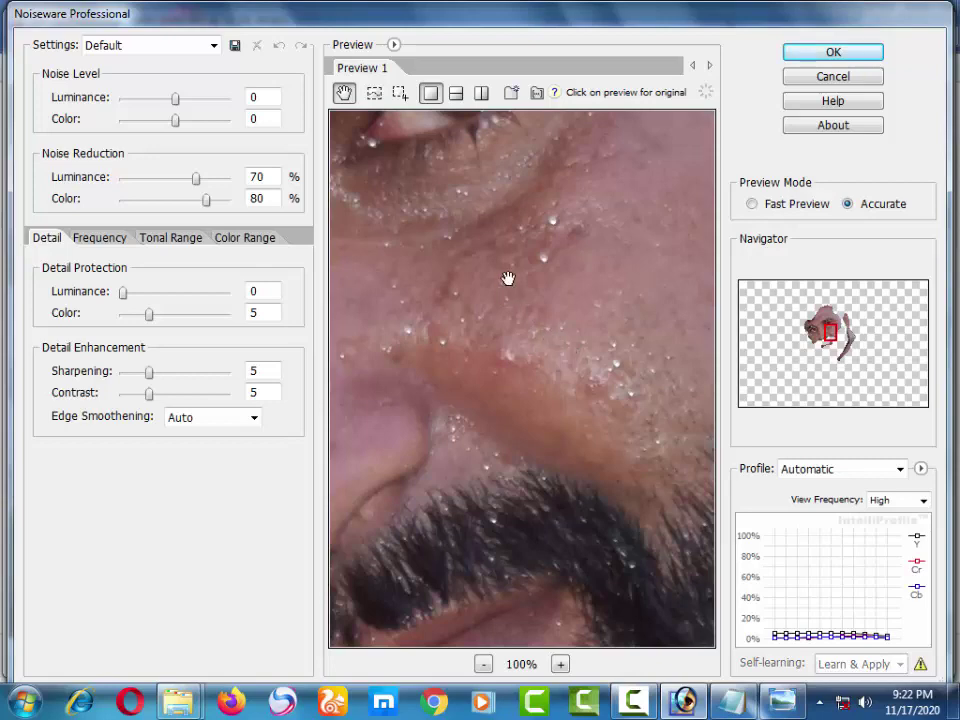
pyautogui.click(806, 57)
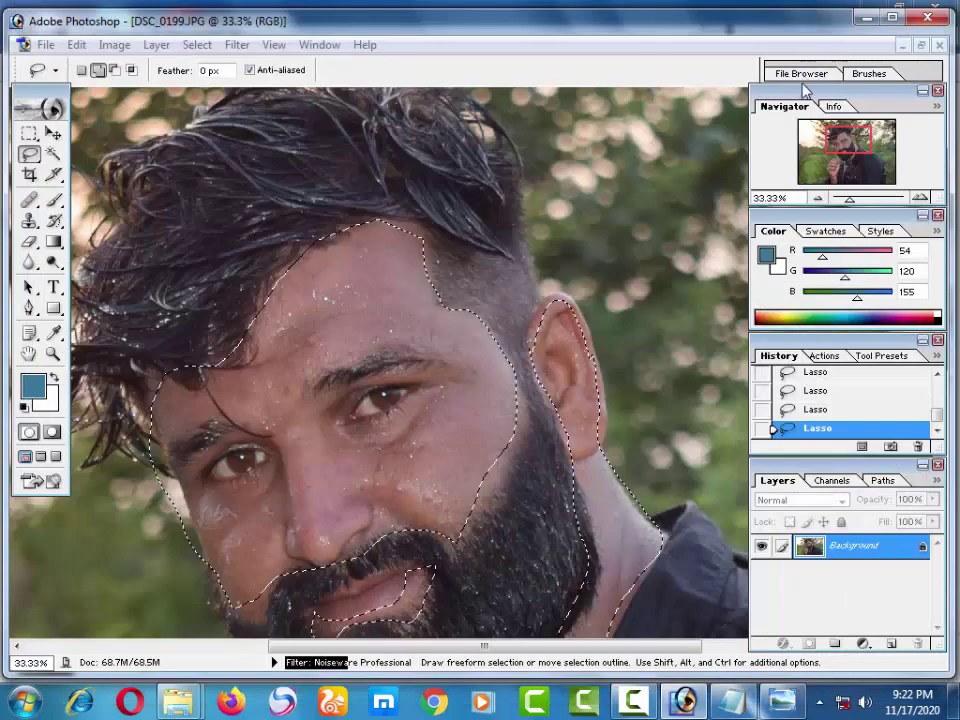
pyautogui.click(630, 703)
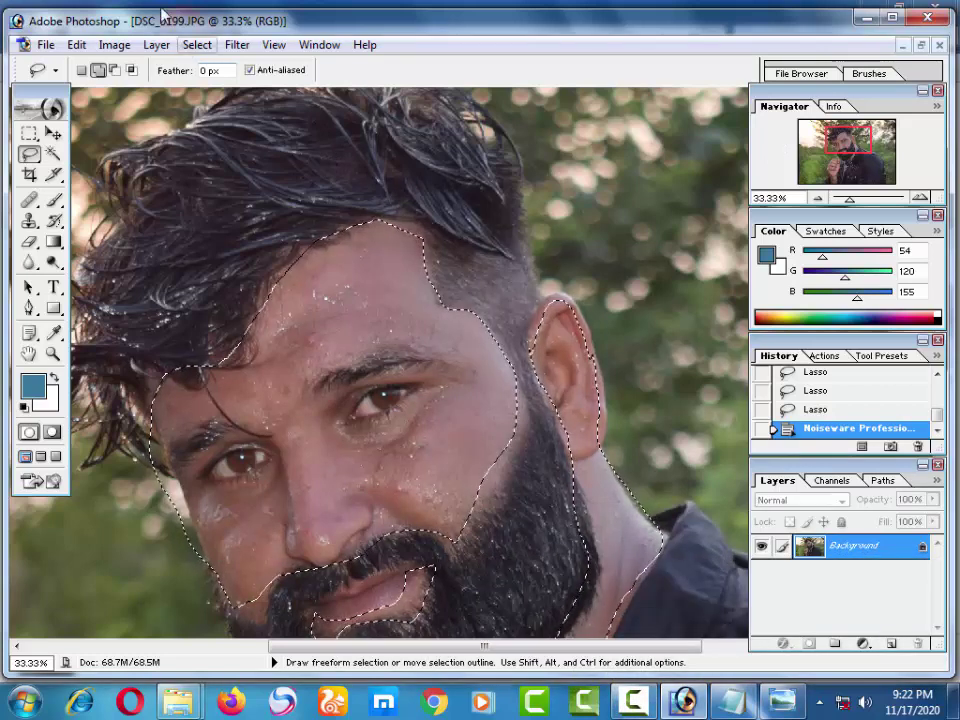
pyautogui.click(236, 45)
pyautogui.moveTo(282, 460)
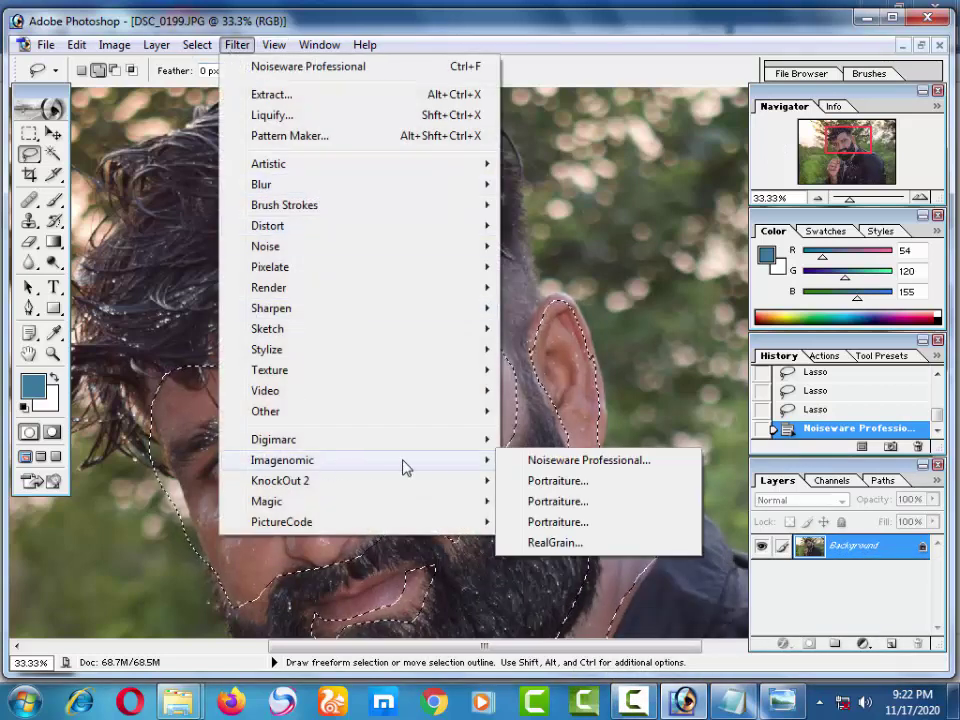
# Step: Run the Imagenomic Portraiture smoothing filter twice on the selected face, ear and neck
pyautogui.click(557, 485)
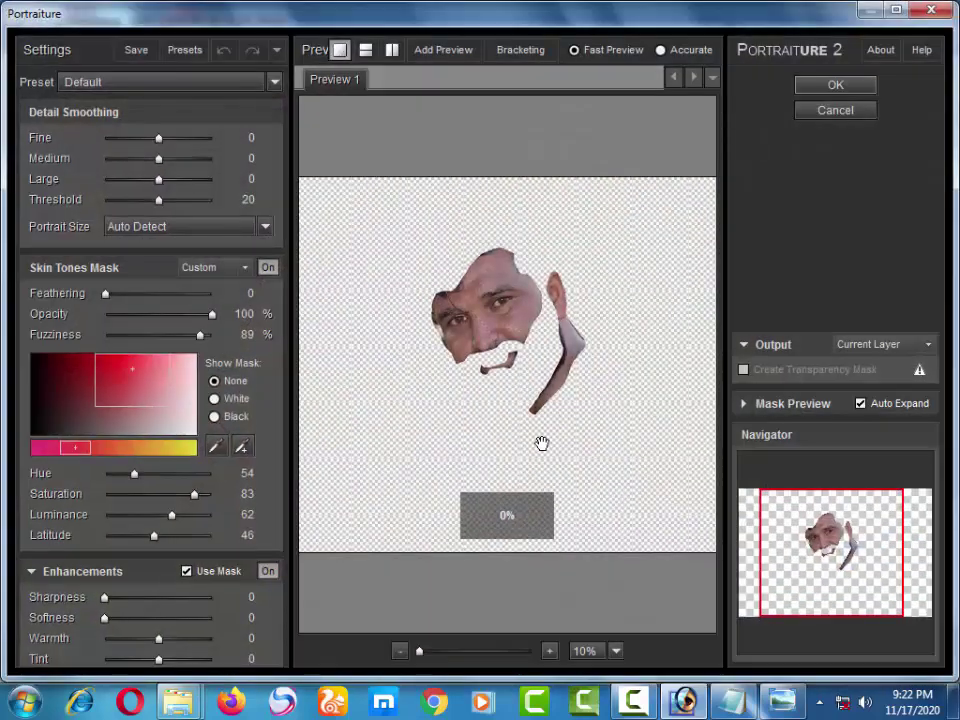
pyautogui.click(858, 88)
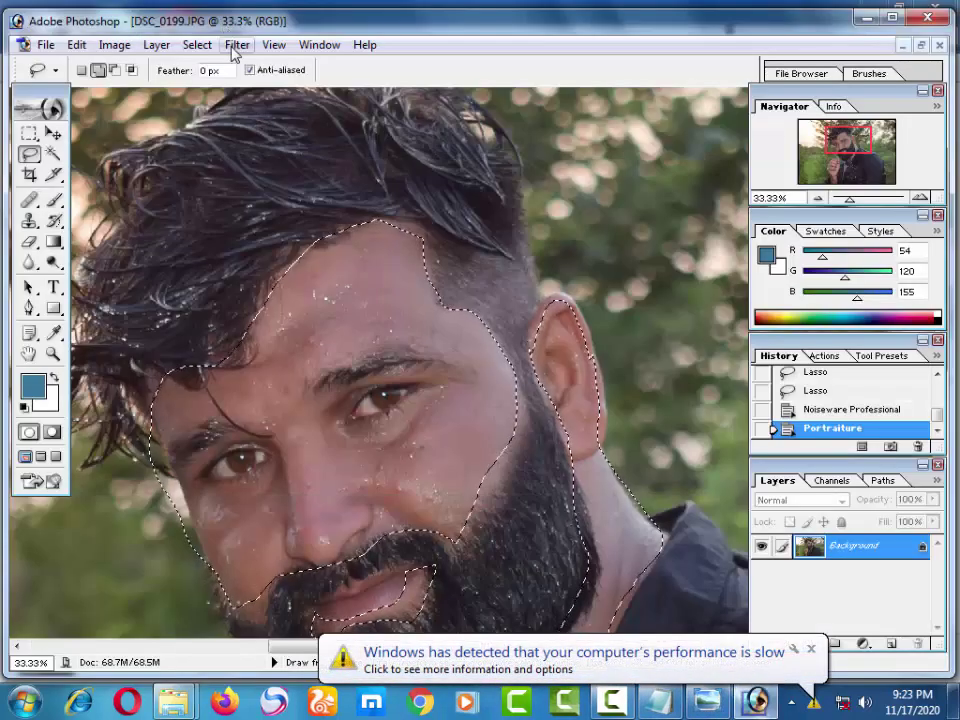
pyautogui.click(237, 45)
pyautogui.moveTo(282, 460)
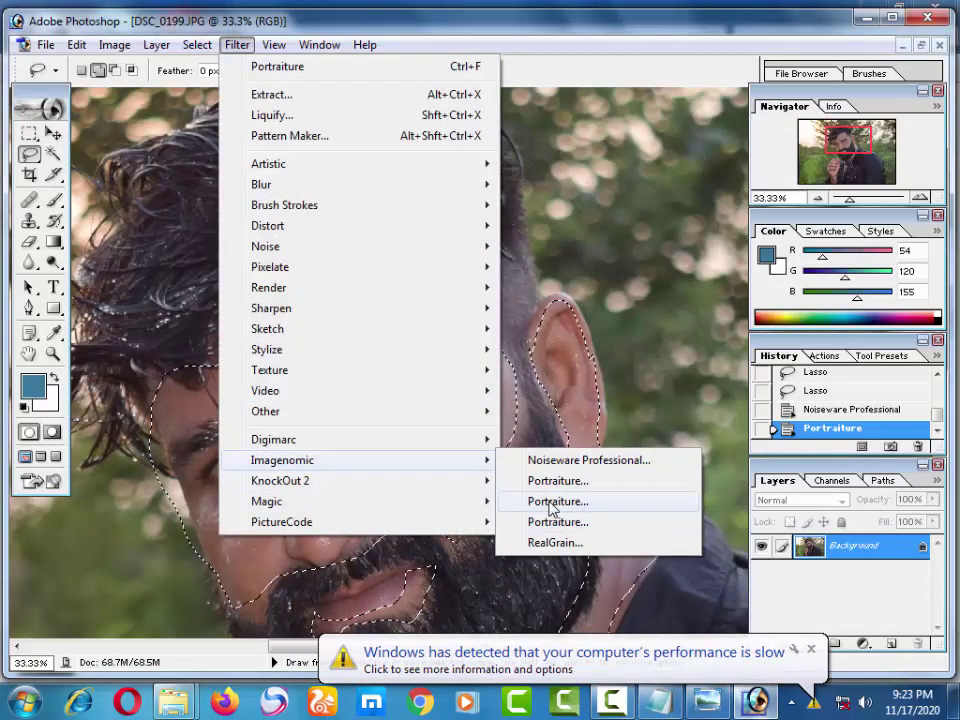
pyautogui.click(551, 505)
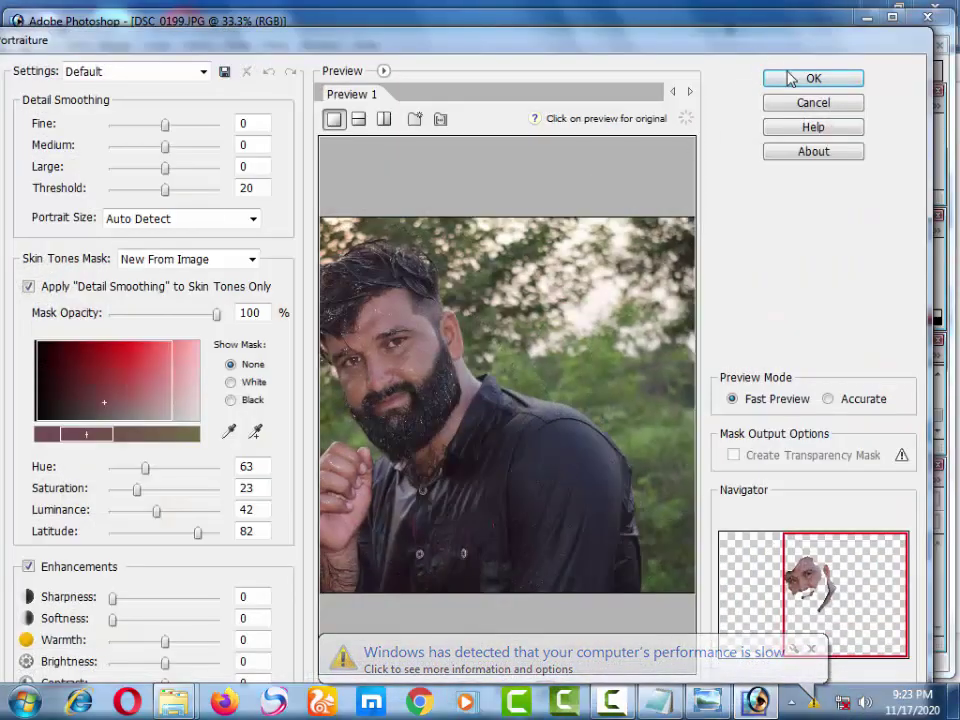
pyautogui.click(768, 82)
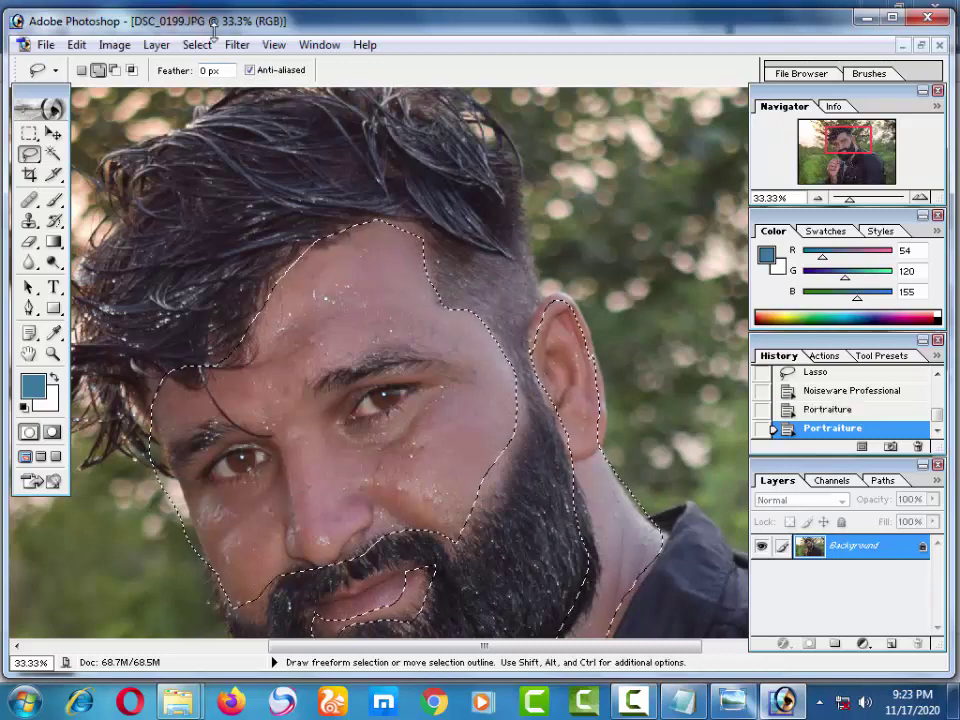
pyautogui.click(237, 45)
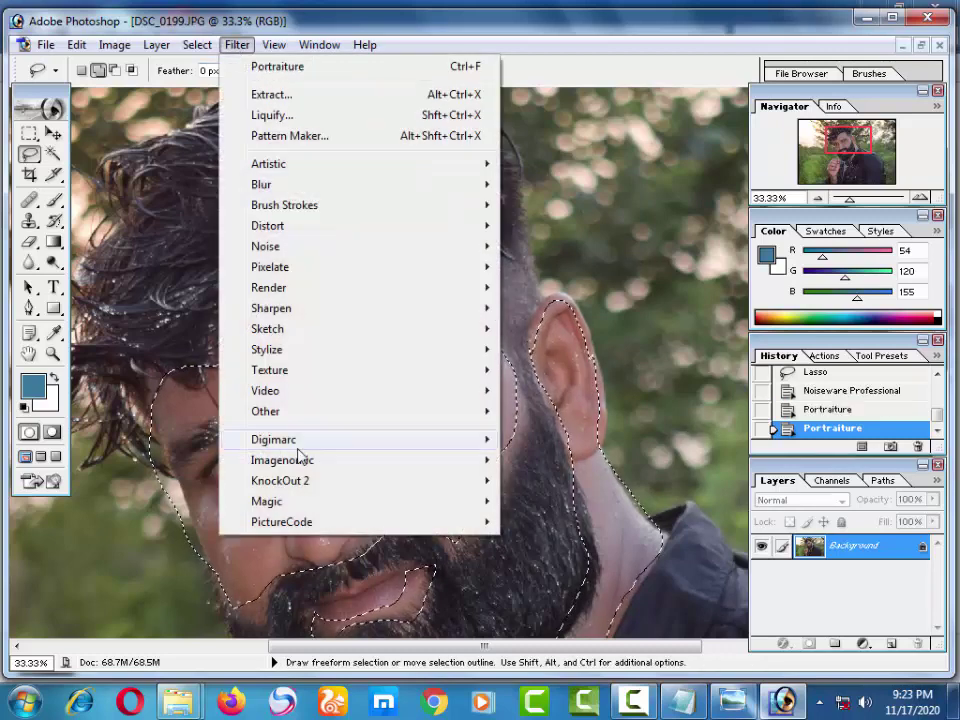
# Step: Add RealGrain texture and one more Portraiture pass to the face, then deselect and zoom out
pyautogui.moveTo(282, 460)
pyautogui.click(560, 541)
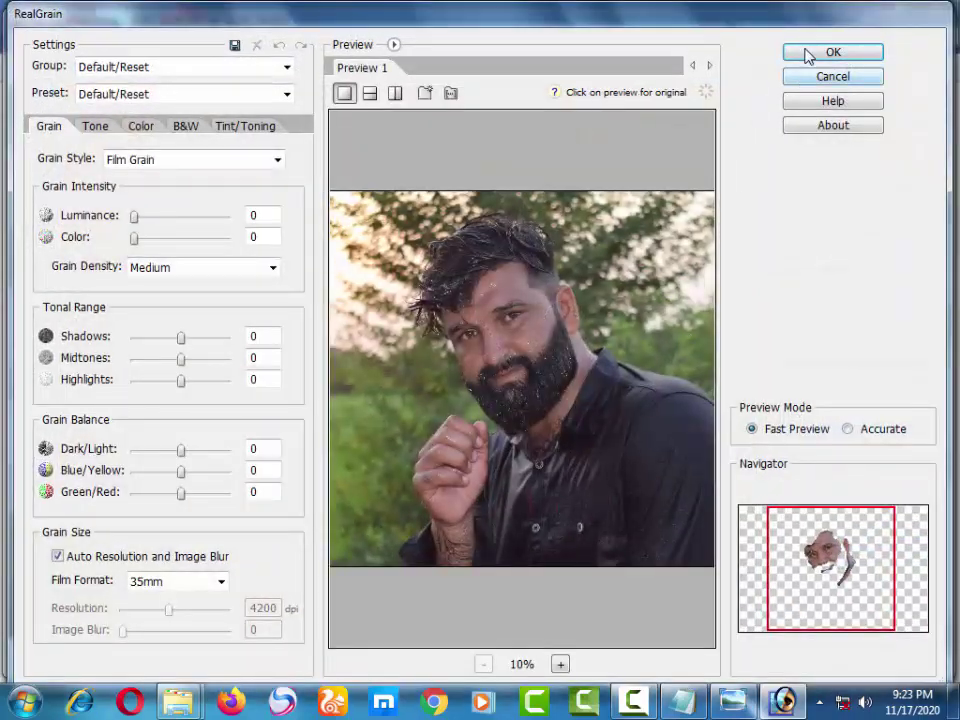
pyautogui.click(809, 55)
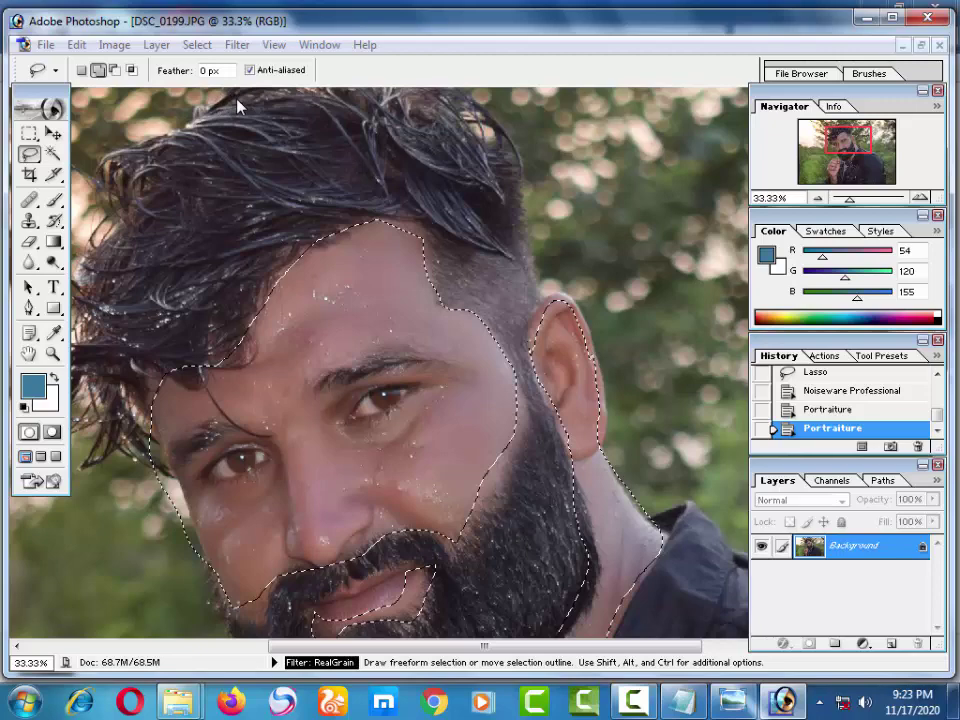
pyautogui.click(236, 45)
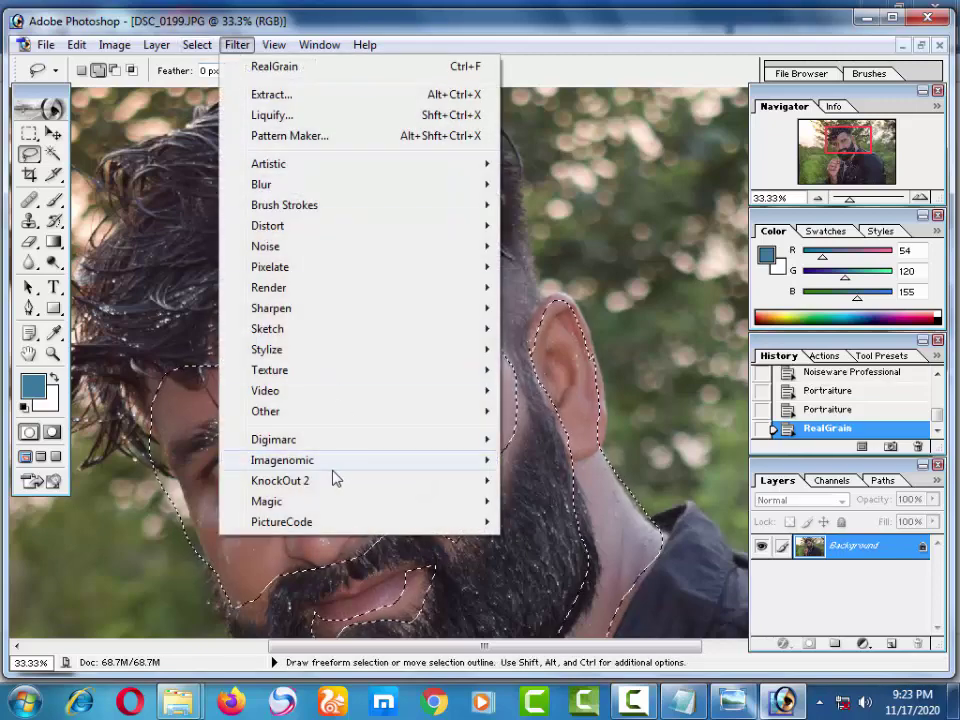
pyautogui.moveTo(282, 460)
pyautogui.click(546, 482)
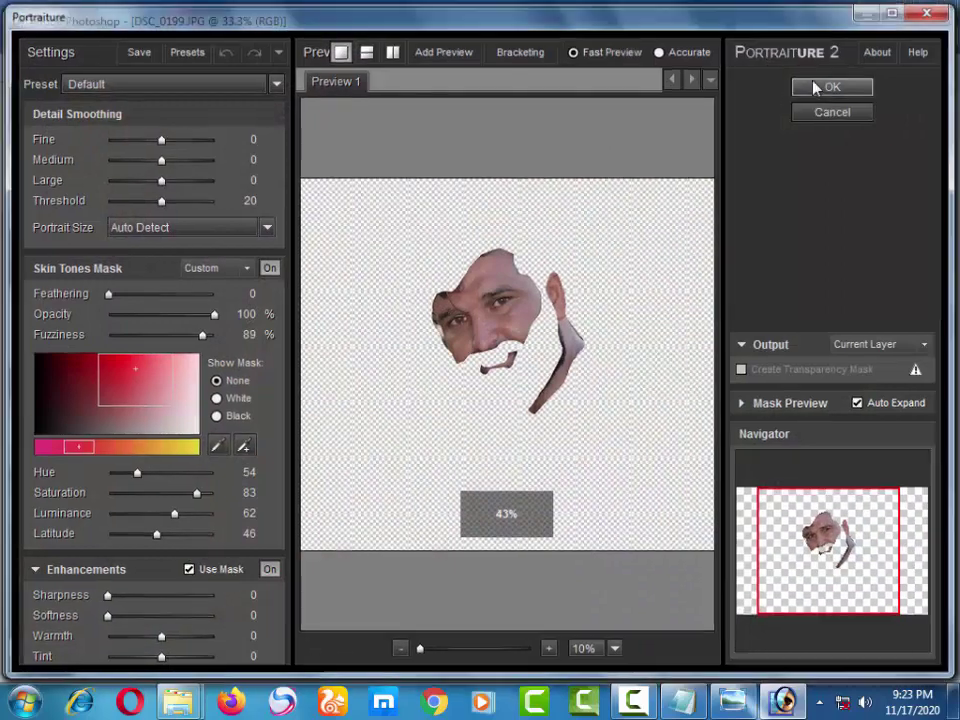
pyautogui.click(829, 88)
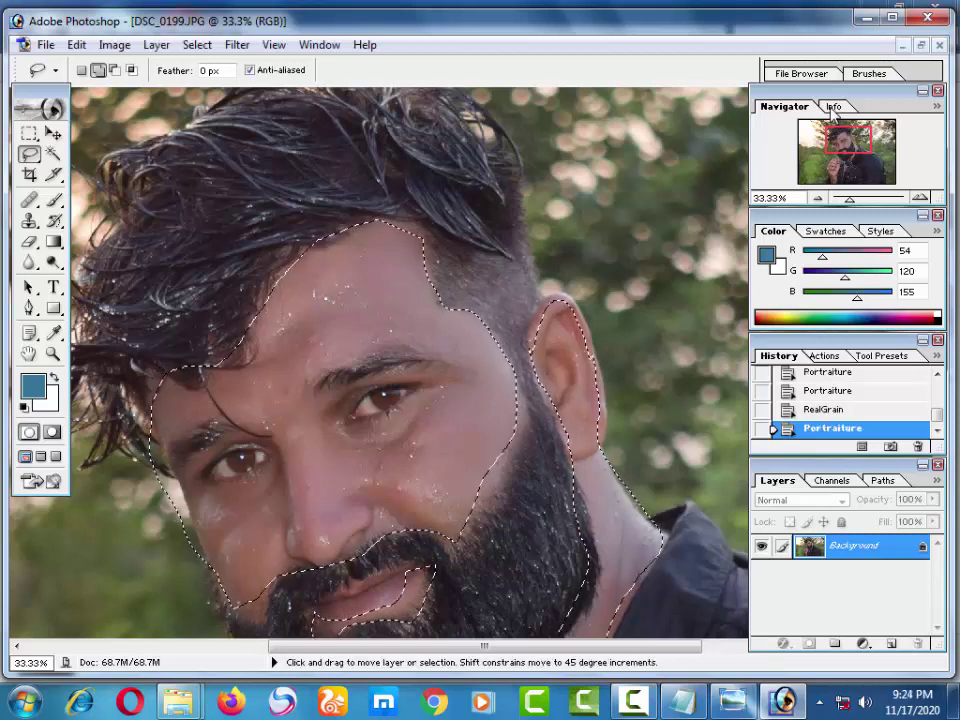
pyautogui.hotkey('ctrl', 'd')
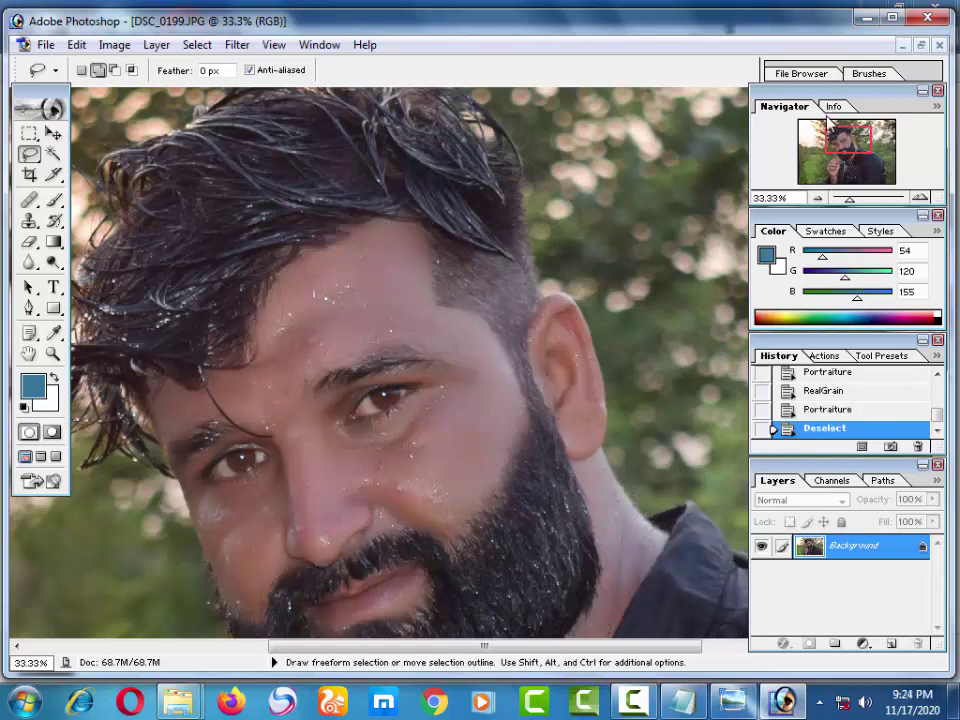
pyautogui.hotkey('ctrl', '-')
pyautogui.hotkey('ctrl', '-')
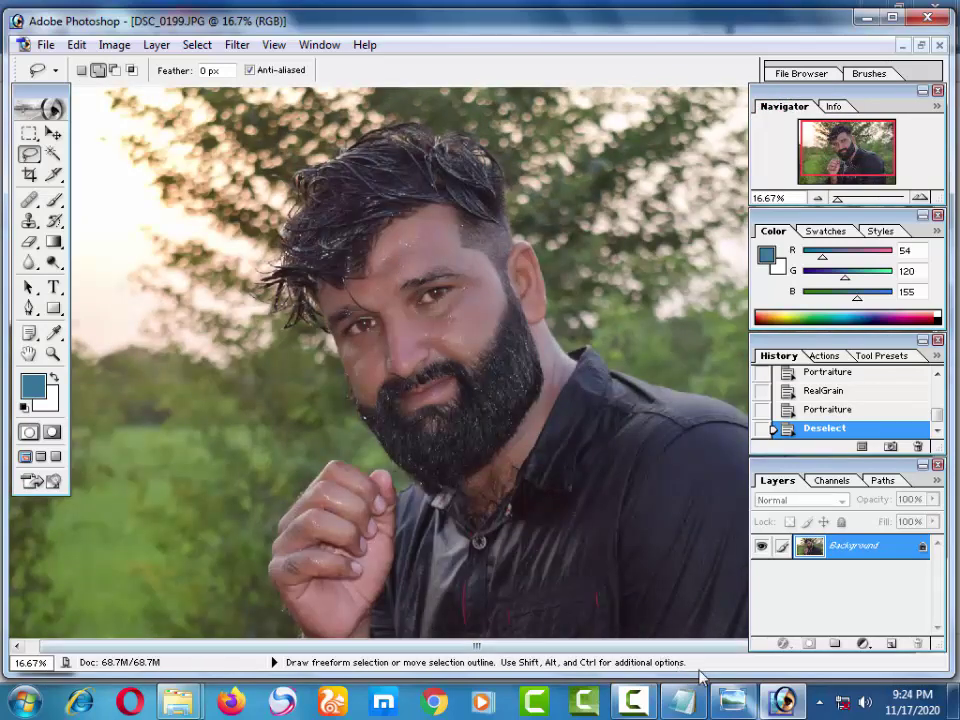
pyautogui.click(737, 703)
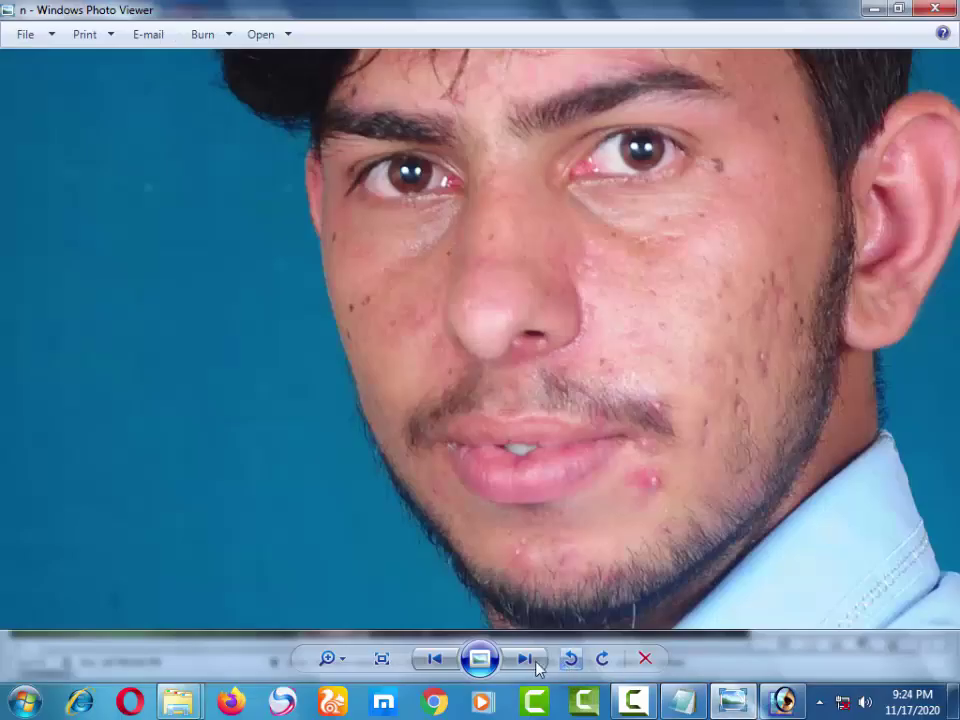
pyautogui.click(528, 658)
pyautogui.click(430, 660)
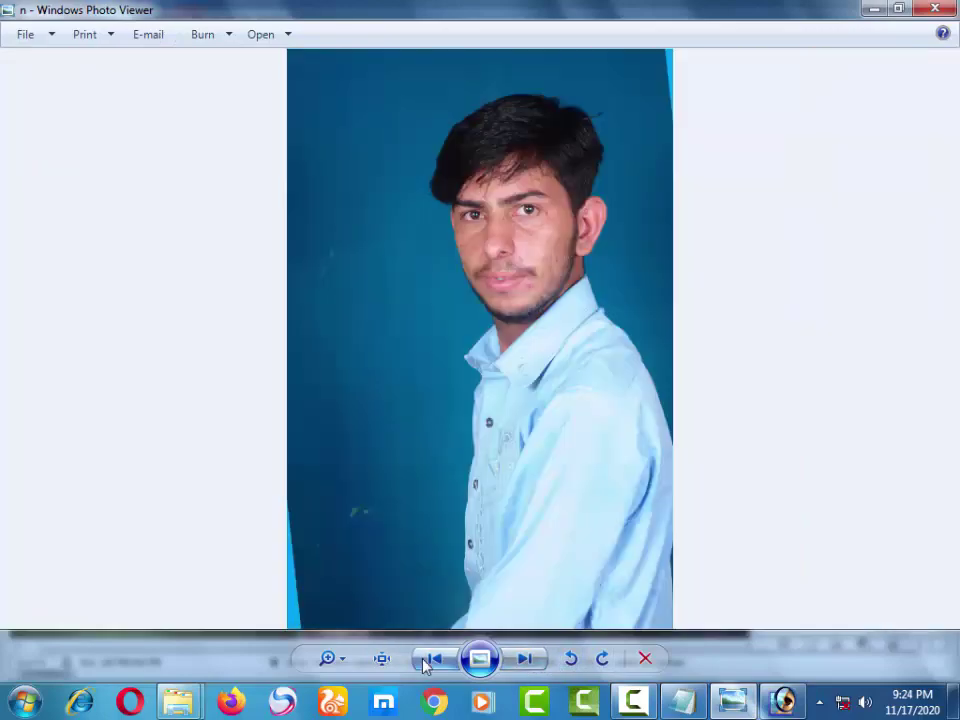
pyautogui.click(430, 660)
pyautogui.click(432, 663)
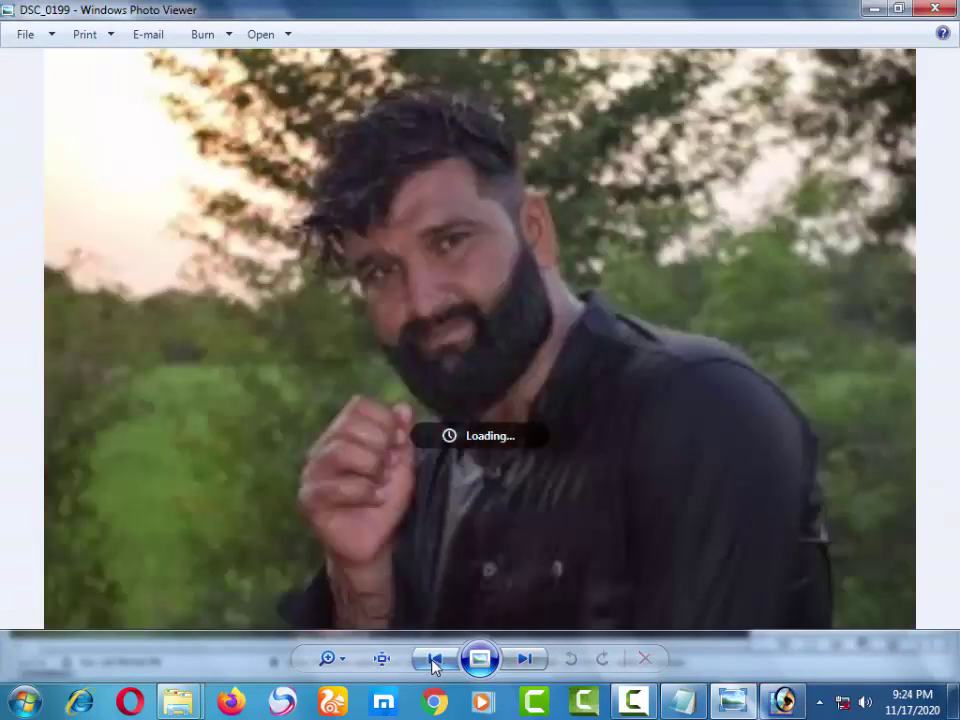
pyautogui.scroll(1, 540, 326)
pyautogui.scroll(2, 510, 274)
pyautogui.scroll(3, 469, 242)
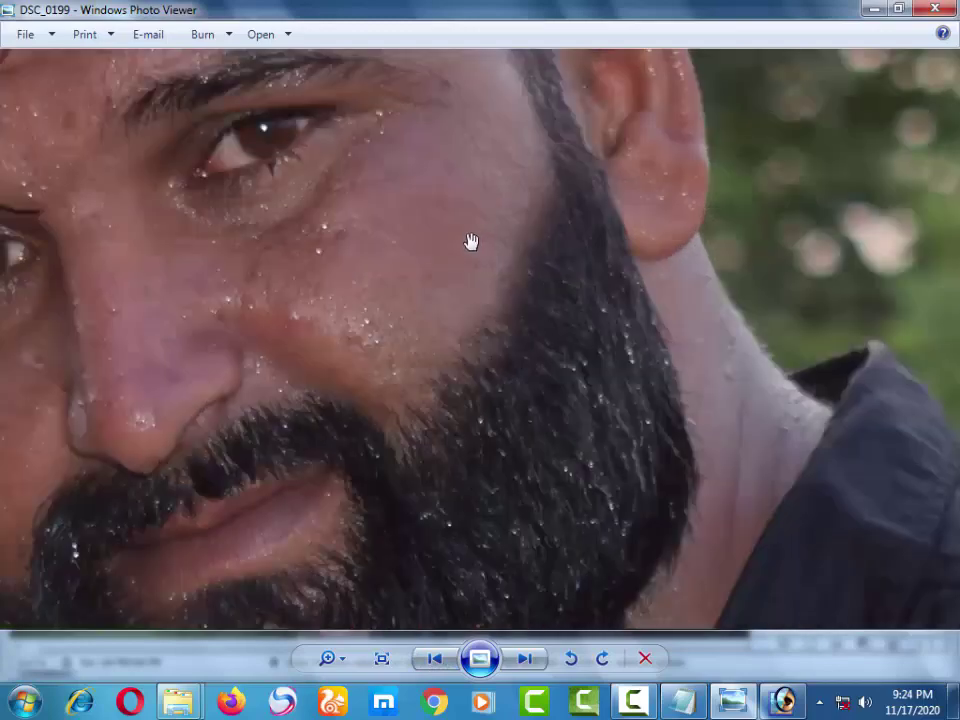
pyautogui.scroll(2, 718, 291)
pyautogui.scroll(-1, 716, 294)
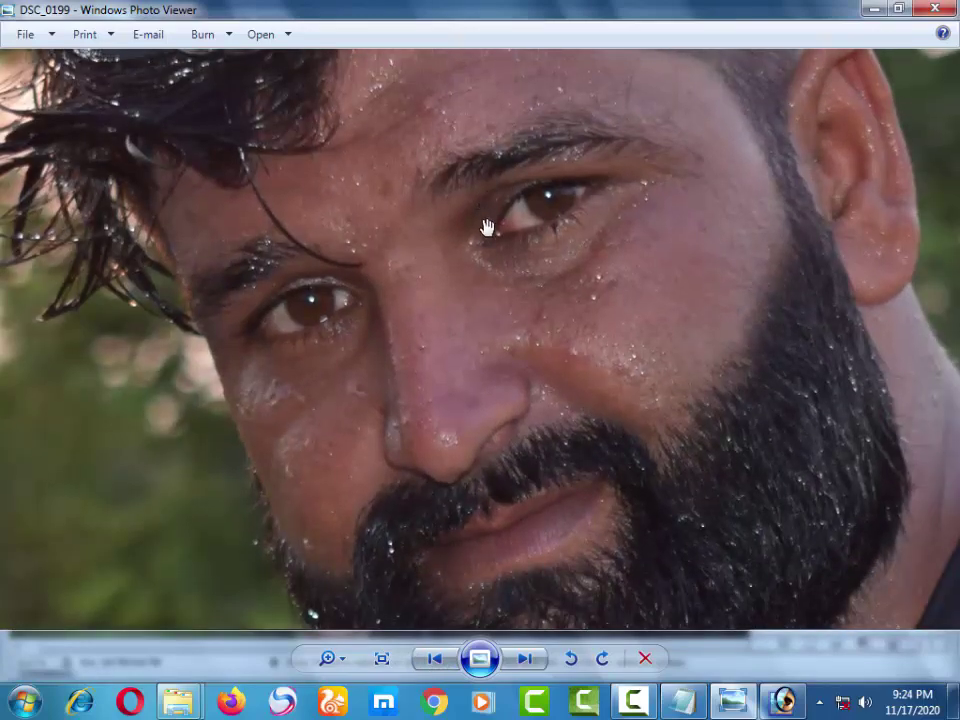
pyautogui.click(733, 700)
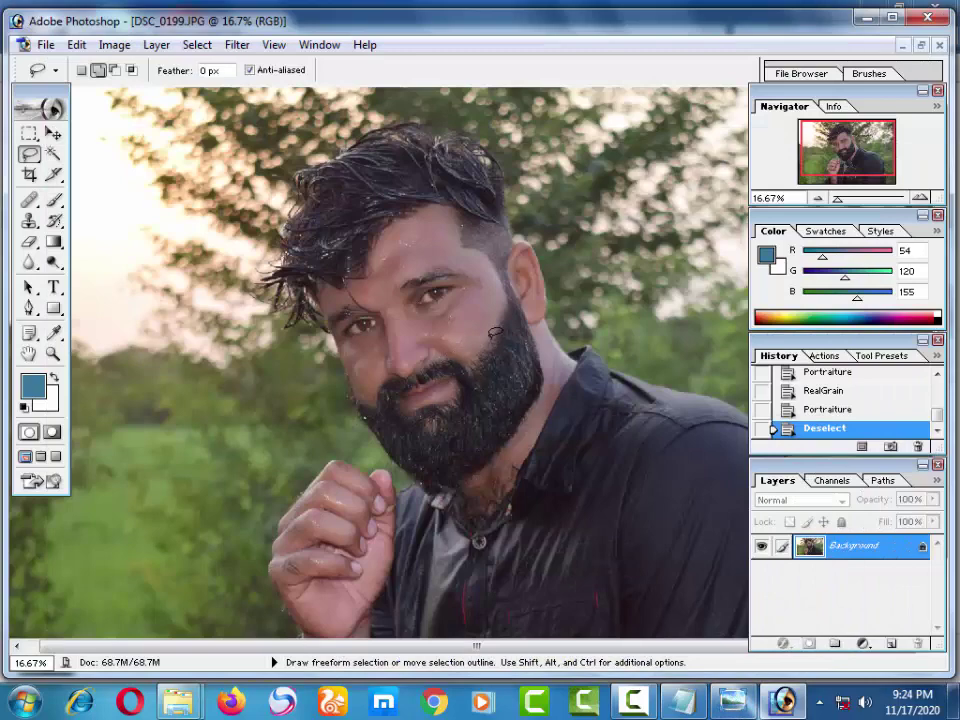
# Step: Heal four small spots on the right cheek with the Healing Brush
pyautogui.scroll(1, 494, 340)
pyautogui.scroll(2, 330, 270)
pyautogui.scroll(1, 320, 240)
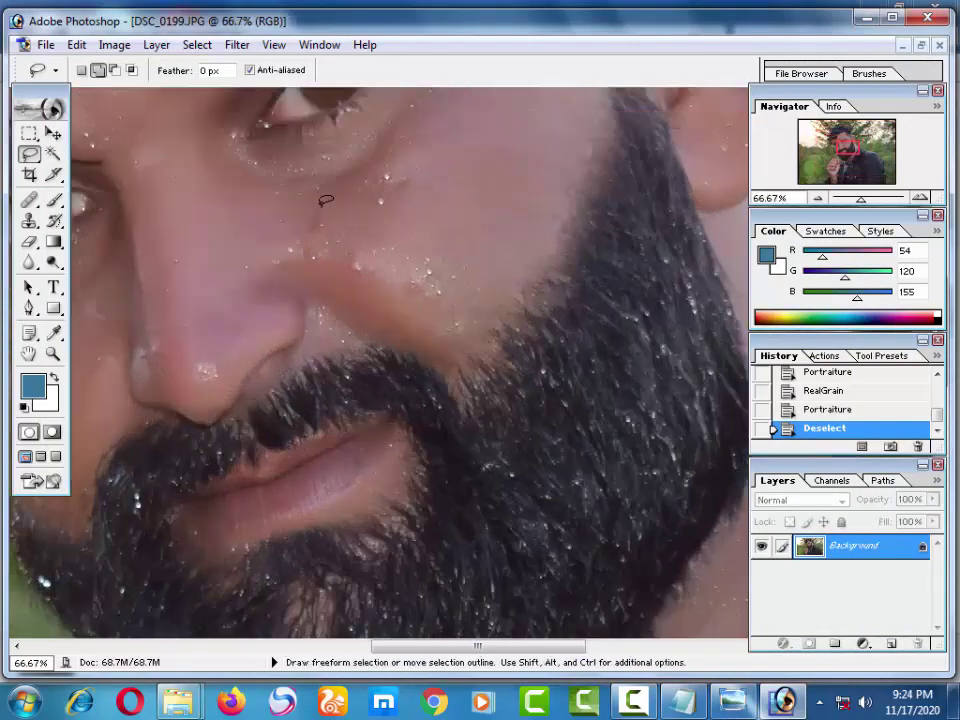
pyautogui.moveTo(325, 200); pyautogui.dragTo(475, 305)
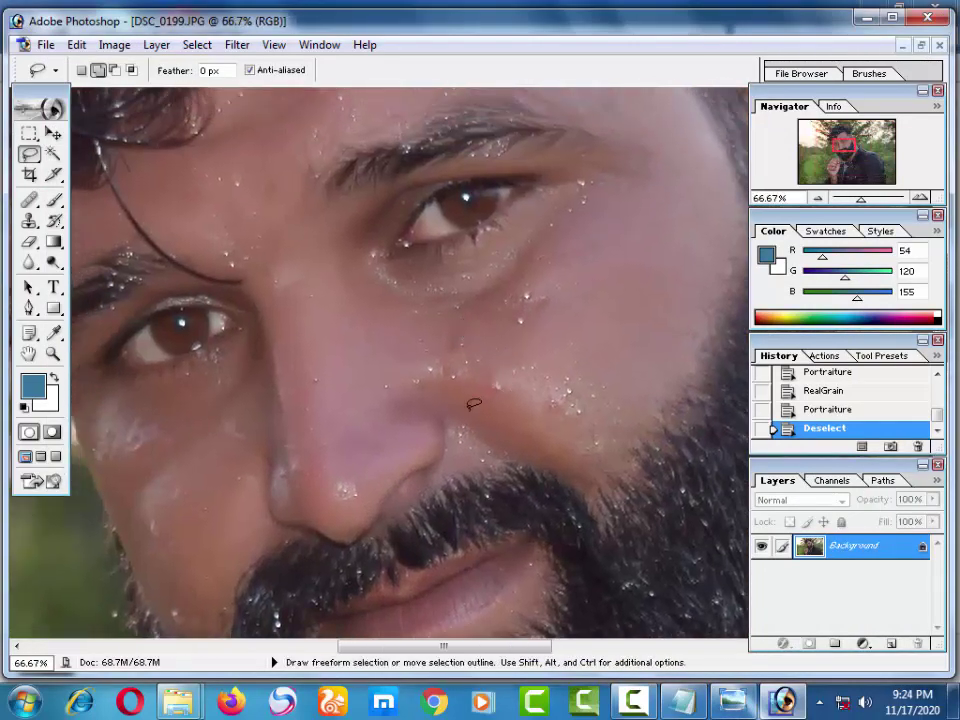
pyautogui.click(29, 200)
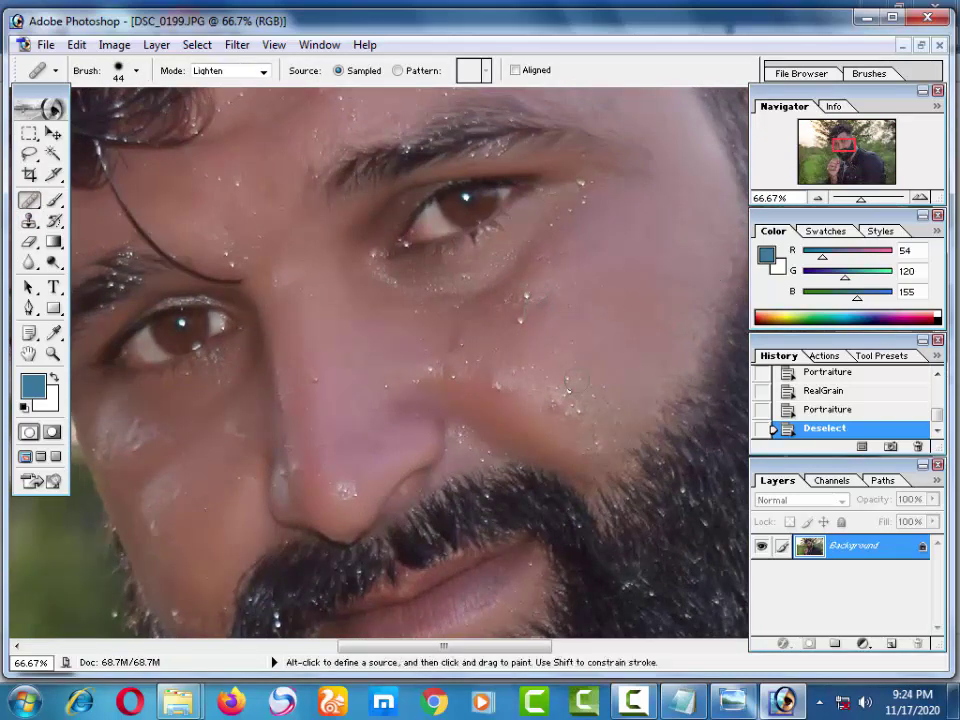
pyautogui.click(628, 316)
pyautogui.click(596, 375)
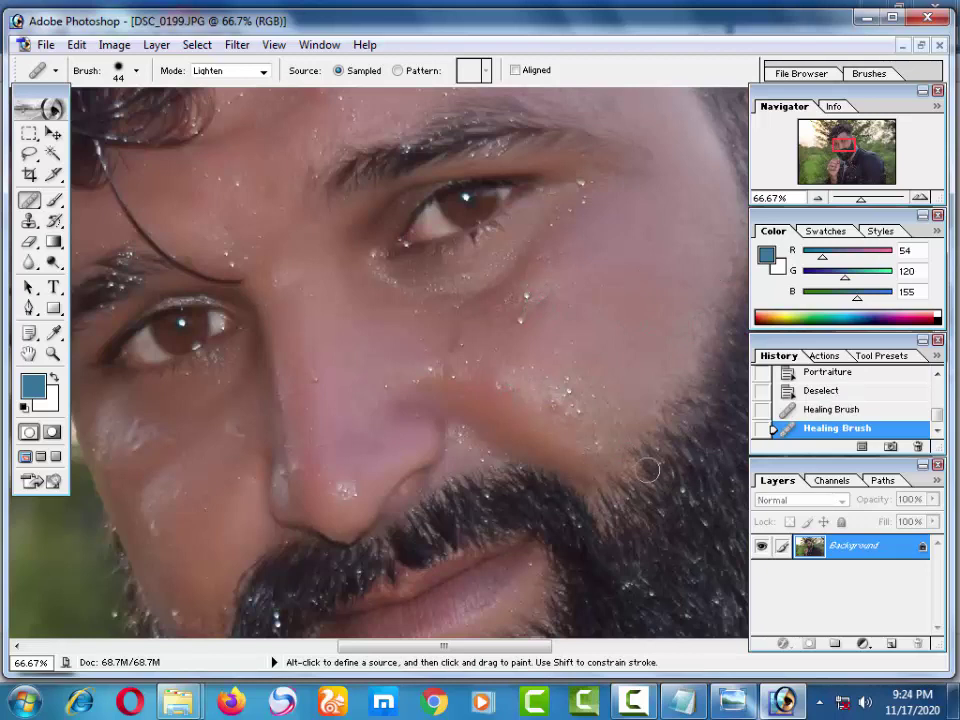
pyautogui.click(548, 402)
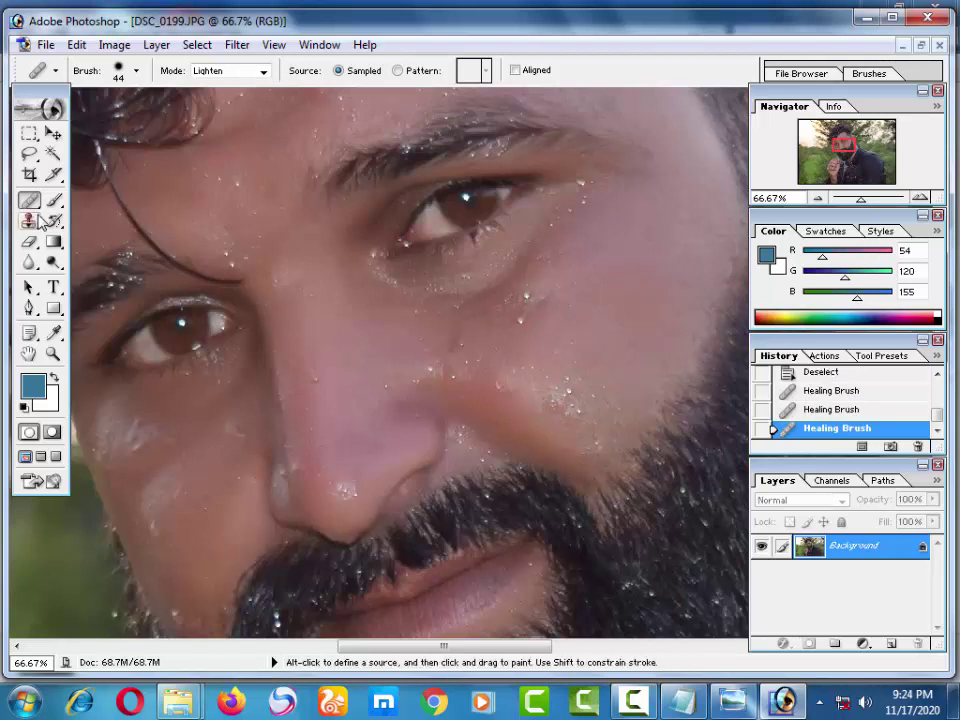
pyautogui.click(591, 280)
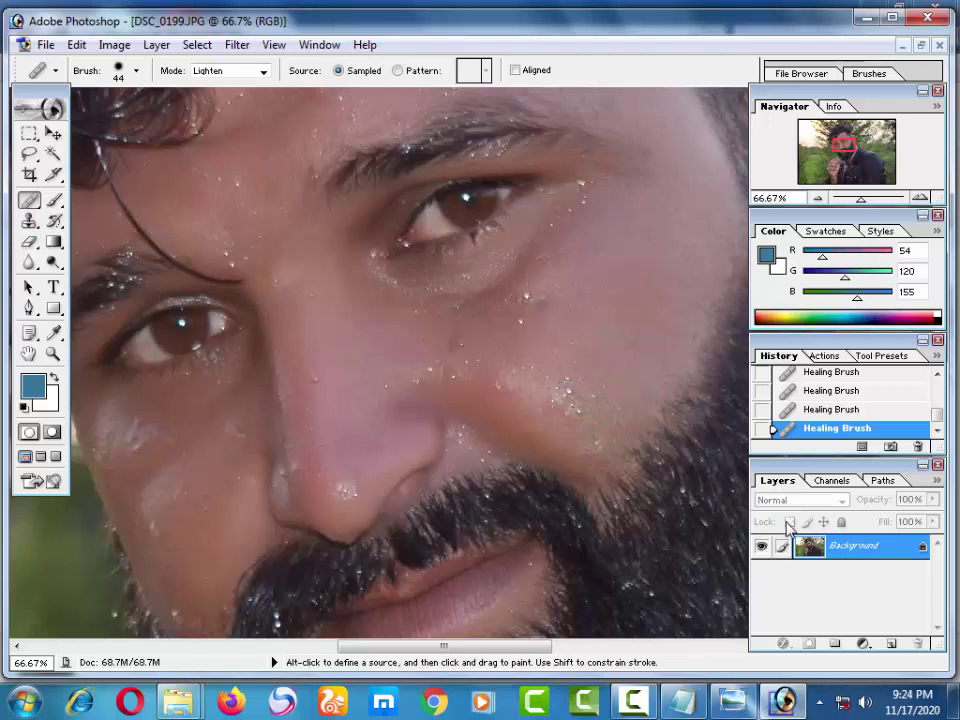
# Step: Convert the Background to Layer 0 and heal the cheek from a sampled clean-skin source
pyautogui.doubleClick(876, 546)
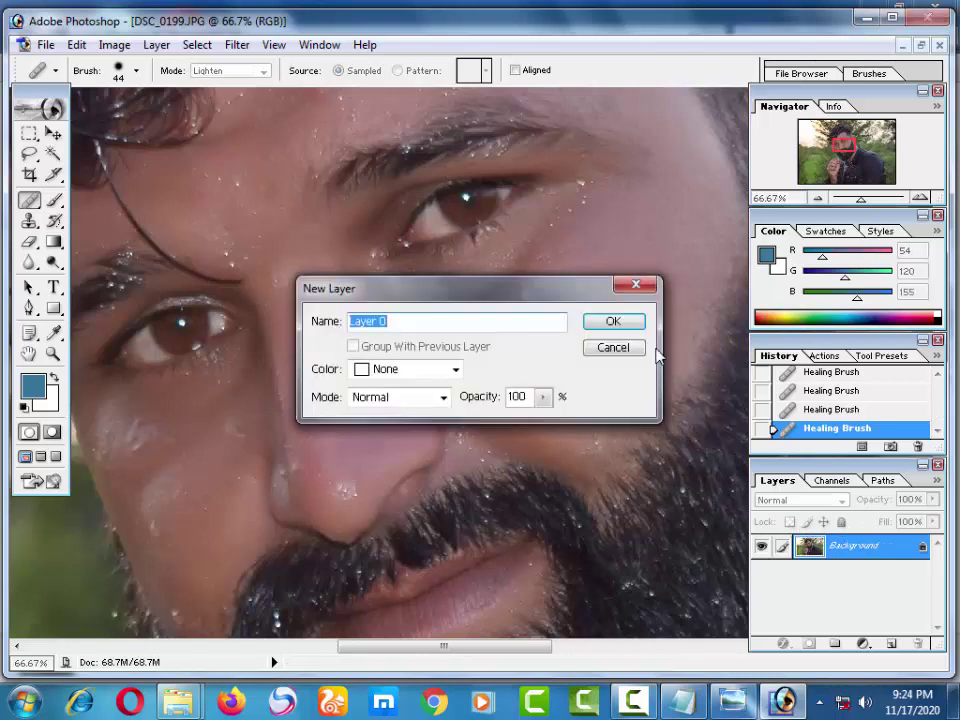
pyautogui.click(614, 320)
pyautogui.press('alt')
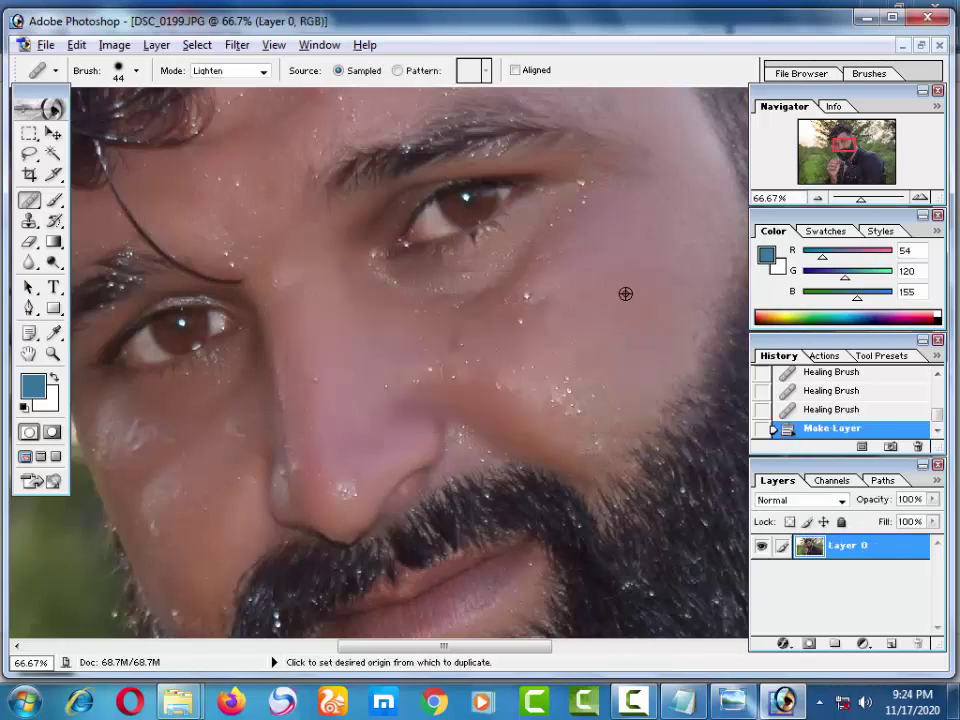
pyautogui.keyDown('alt'); pyautogui.click(632, 286); pyautogui.keyUp('alt')
pyautogui.press('ctrl')
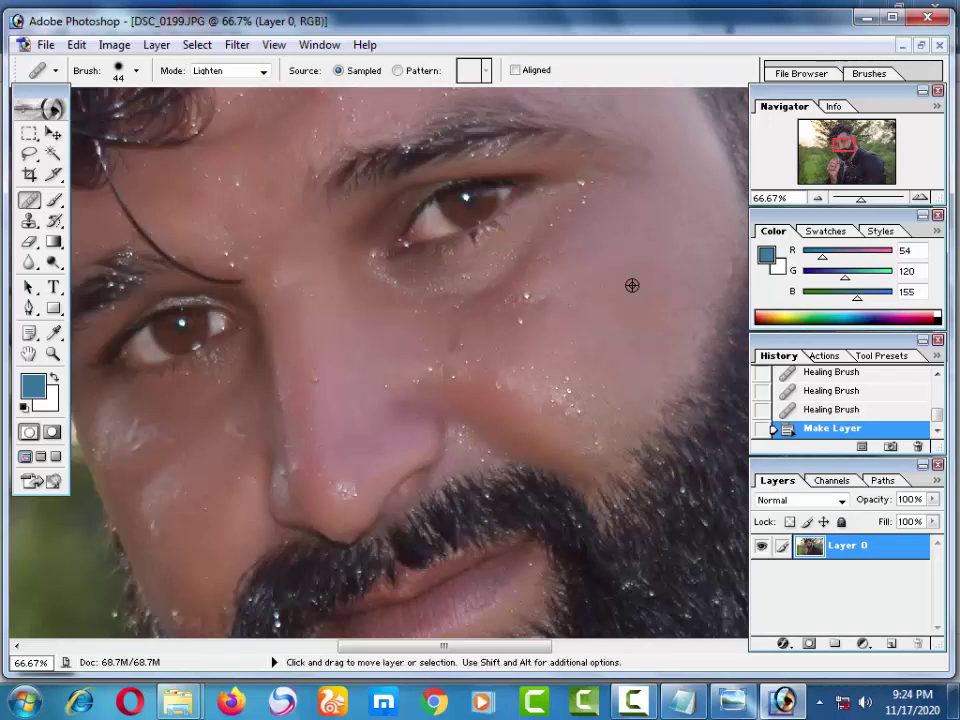
pyautogui.click(628, 315)
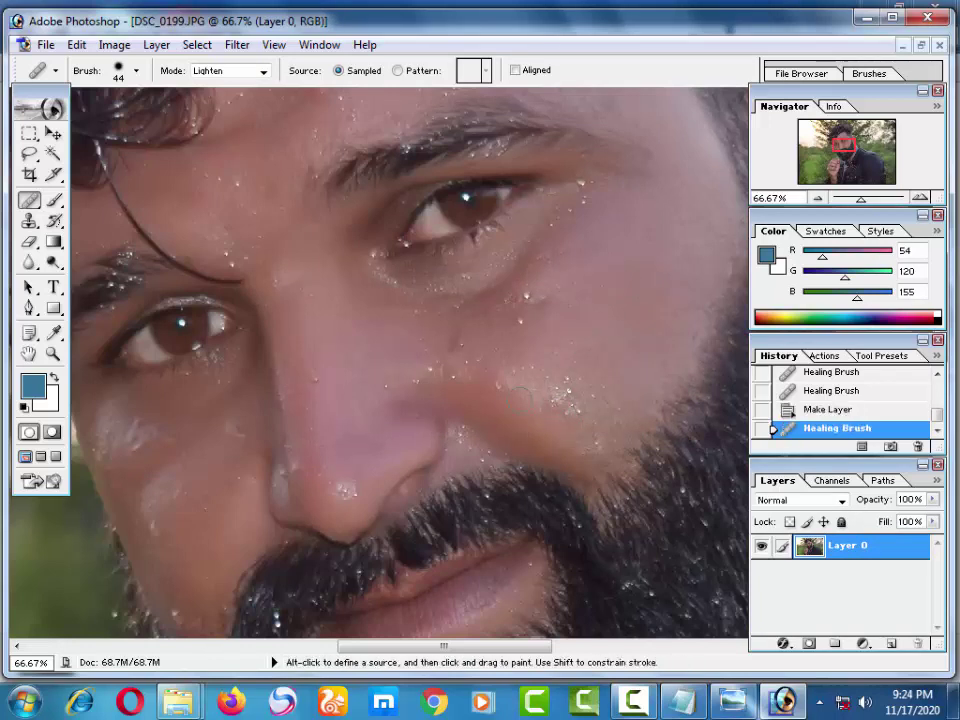
pyautogui.click(493, 392)
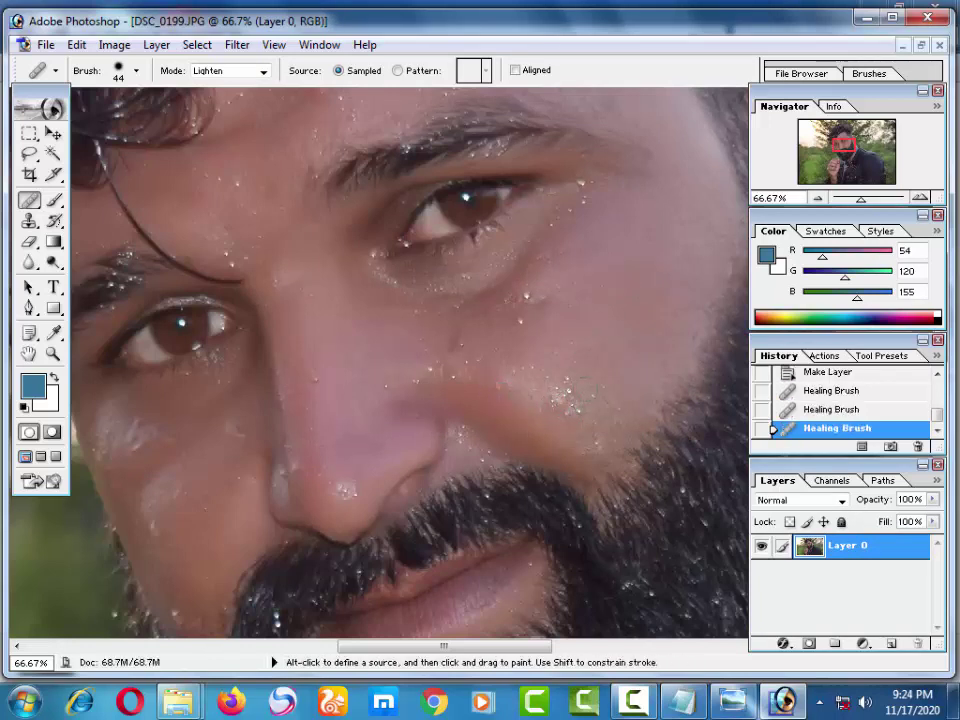
# Step: Heal one more cheek spot, then open and close Preferences without changes
pyautogui.hotkey('ctrl', '-')
pyautogui.hotkey('ctrl', '-')
pyautogui.hotkey('ctrl', '-')
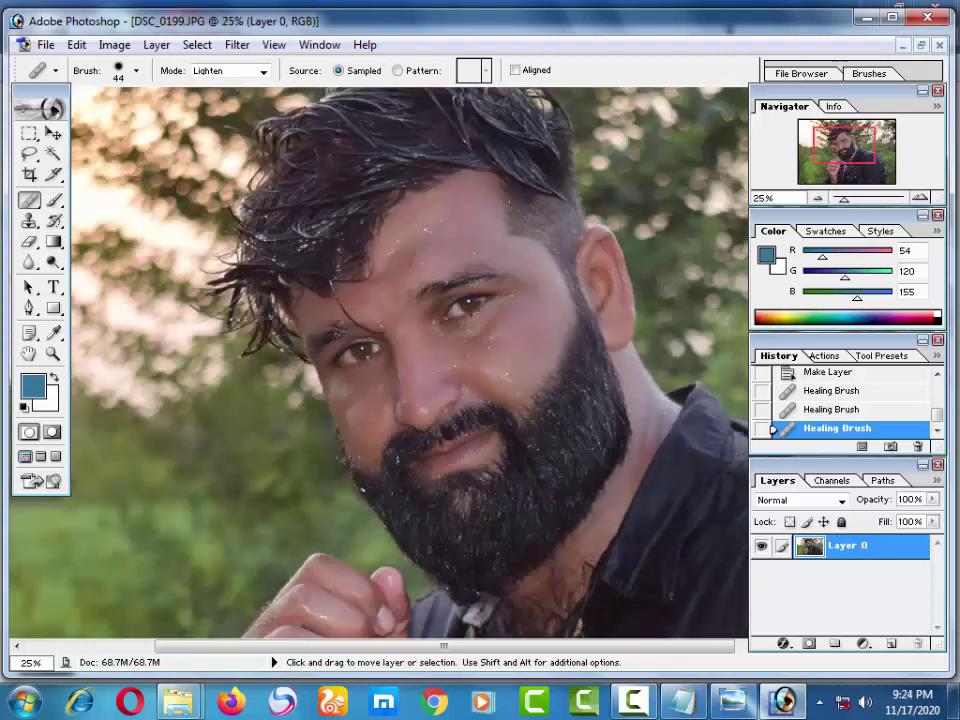
pyautogui.hotkey('ctrl', '-')
pyautogui.hotkey('ctrl', '-')
pyautogui.hotkey('ctrl', '+')
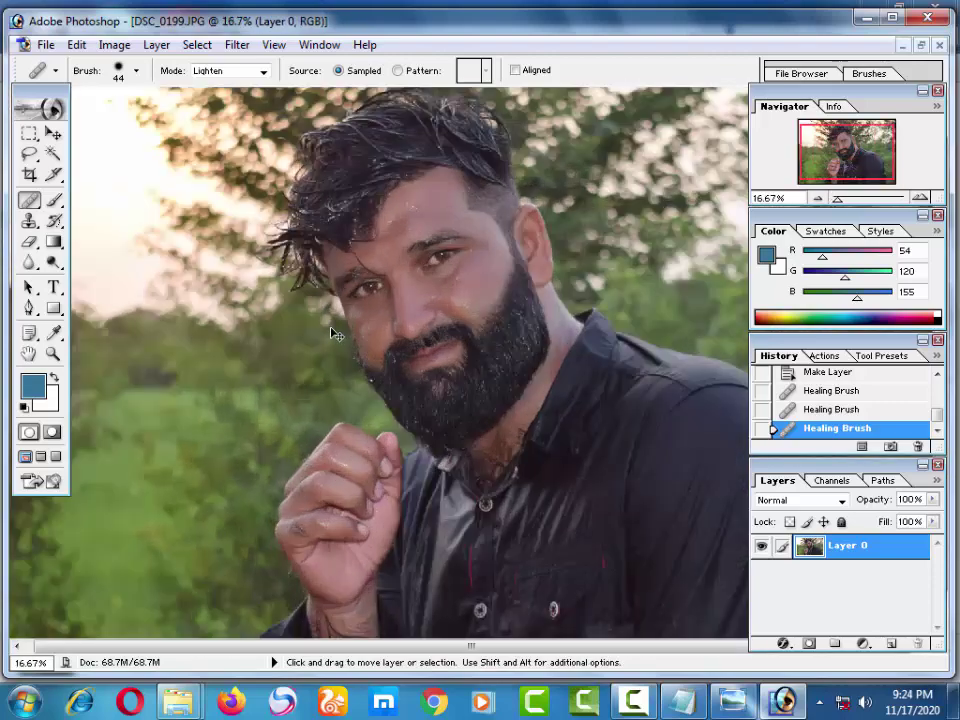
pyautogui.hotkey('ctrl', '+')
pyautogui.hotkey('ctrl', '+')
pyautogui.hotkey('ctrl', '+')
pyautogui.hotkey('ctrl', '+')
pyautogui.moveTo(387, 183); pyautogui.dragTo(350, 525)
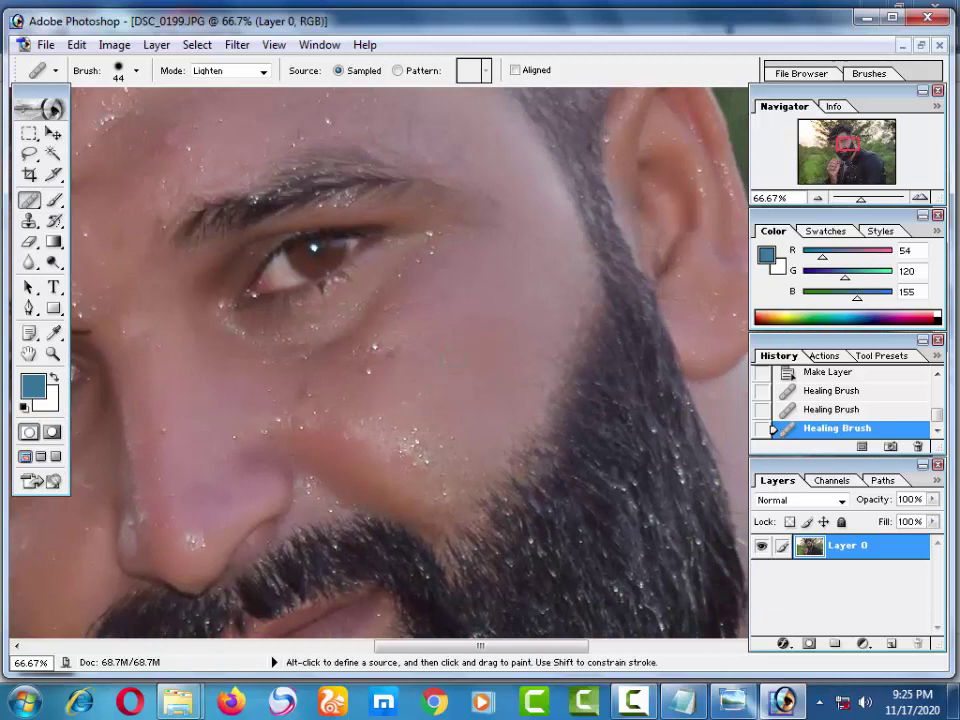
pyautogui.keyDown('alt'); pyautogui.click(441, 368); pyautogui.keyUp('alt')
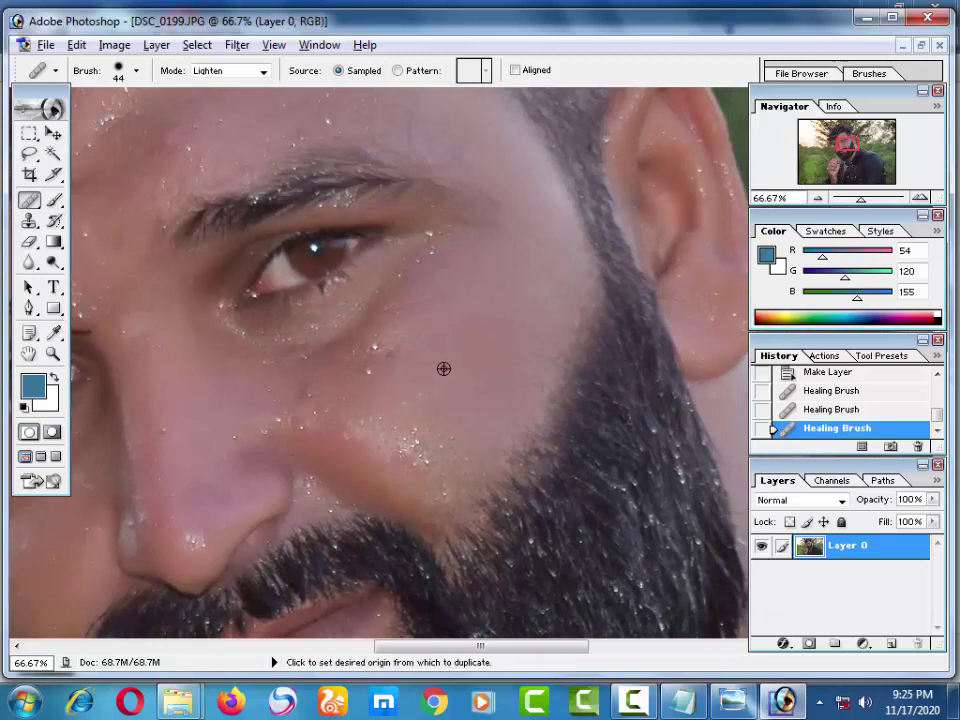
pyautogui.click(372, 372)
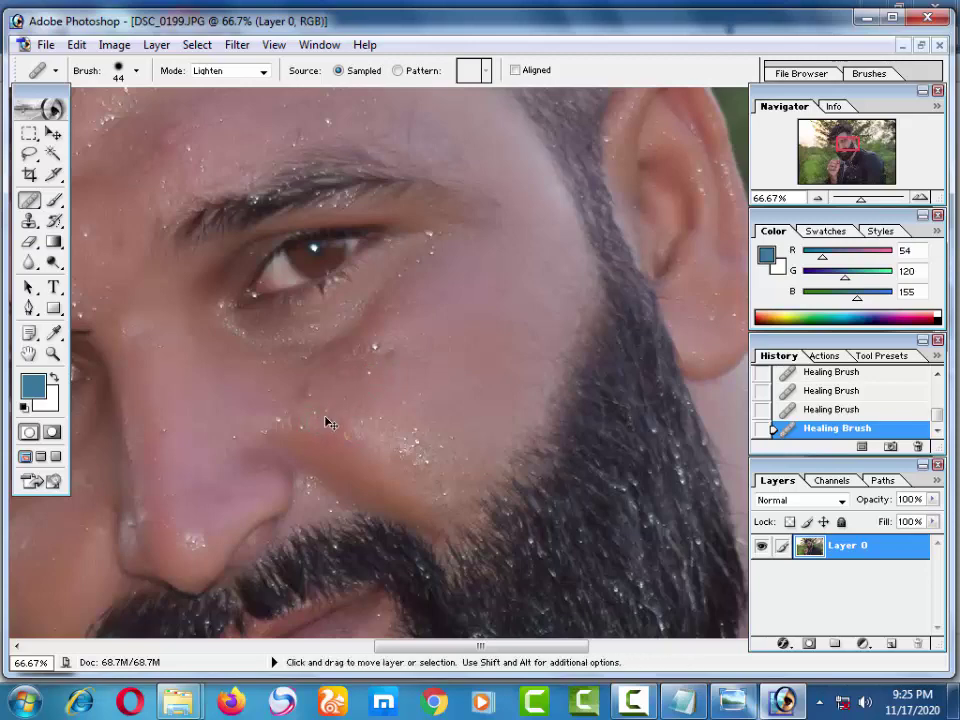
pyautogui.hotkey('ctrl', '-')
pyautogui.hotkey('ctrl', '-')
pyautogui.hotkey('ctrl', '-')
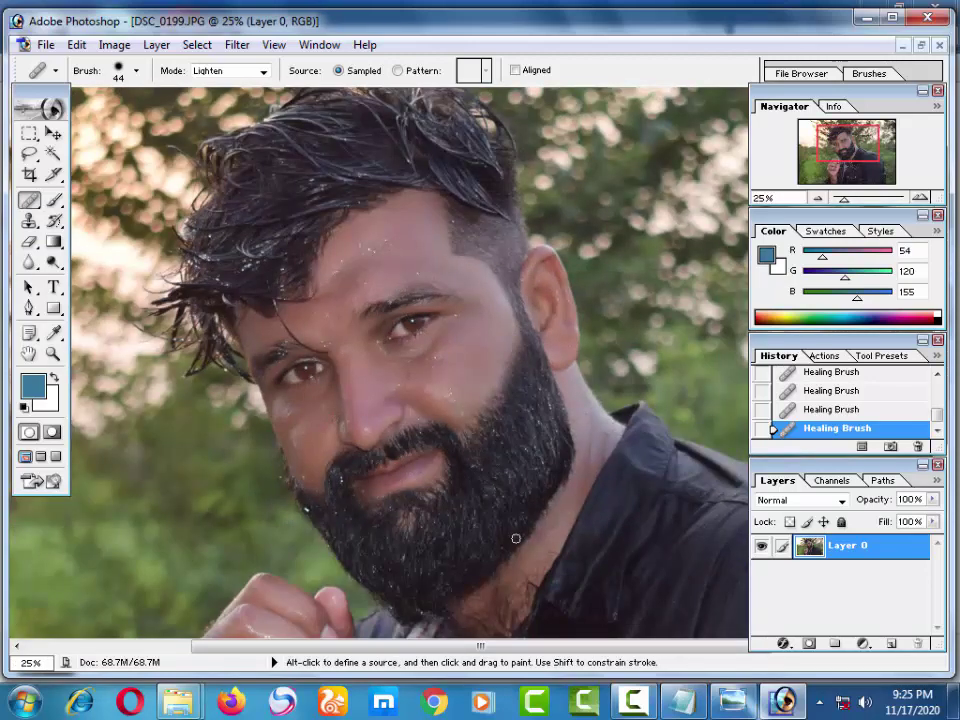
pyautogui.hotkey('ctrl', 'k')
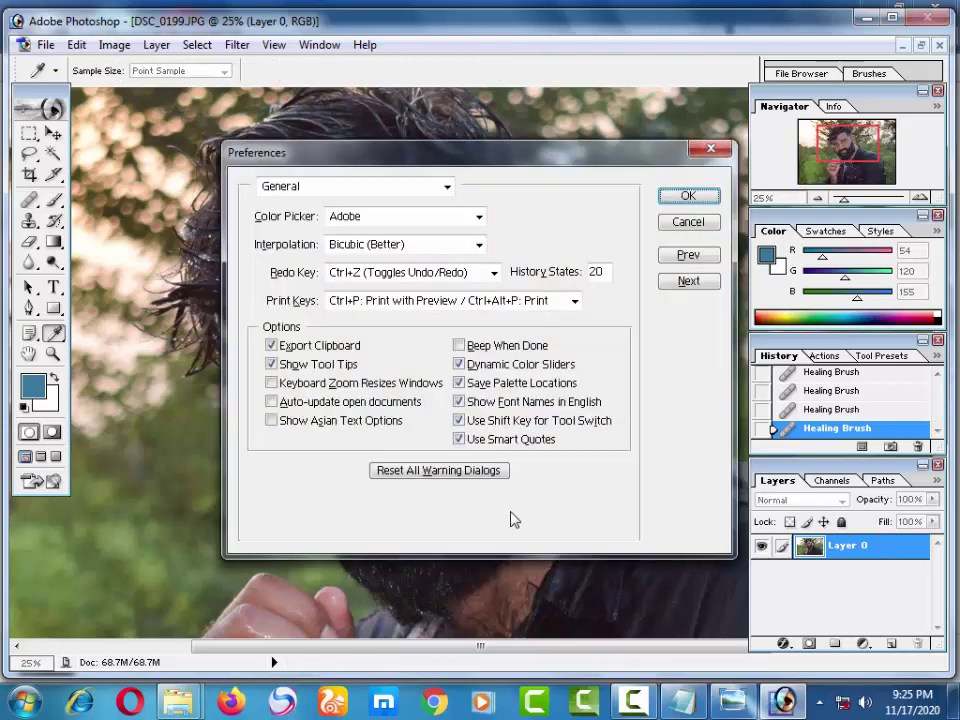
pyautogui.click(686, 223)
# Step: Duplicate the photo to Layer 0 copy and set Yellows to hue +33, saturation +42, lightness +4
pyautogui.hotkey('ctrl', 'j')
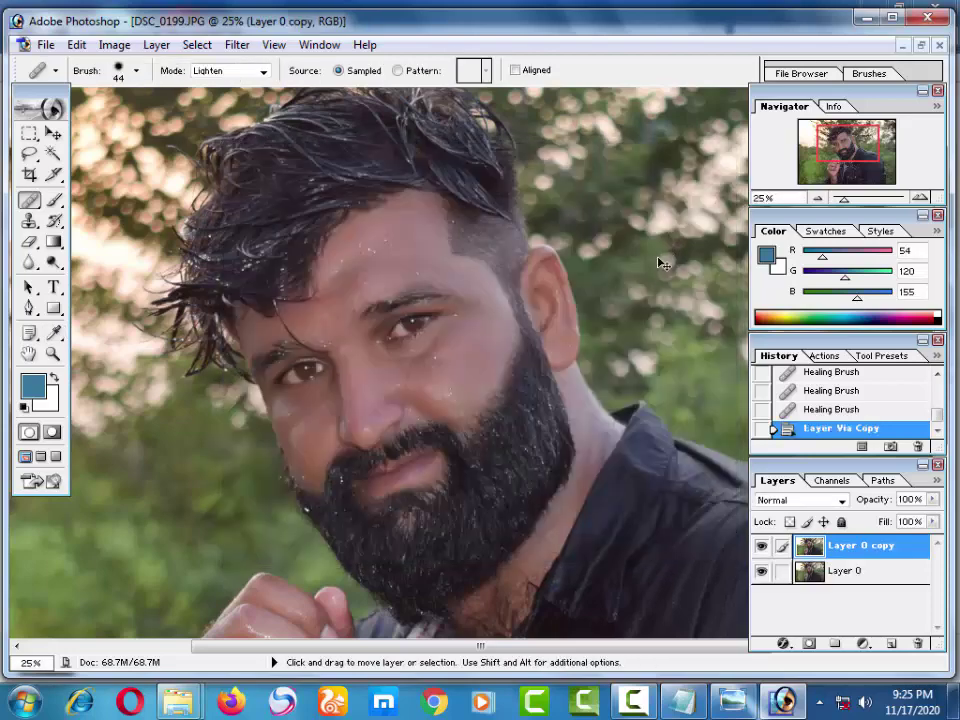
pyautogui.hotkey('ctrl', 'u')
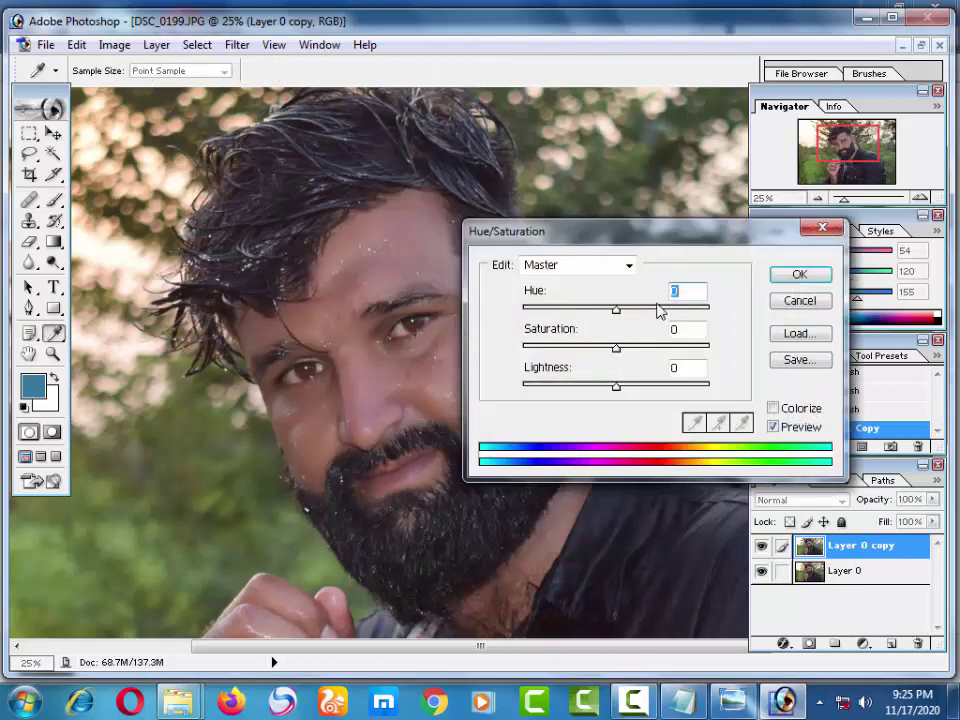
pyautogui.click(658, 308)
pyautogui.moveTo(652, 316)
pyautogui.mouseDown()
pyautogui.moveTo(561, 309)
pyautogui.moveTo(697, 318)
pyautogui.moveTo(650, 318)
pyautogui.mouseUp()
pyautogui.click(600, 265)
pyautogui.click(580, 320)
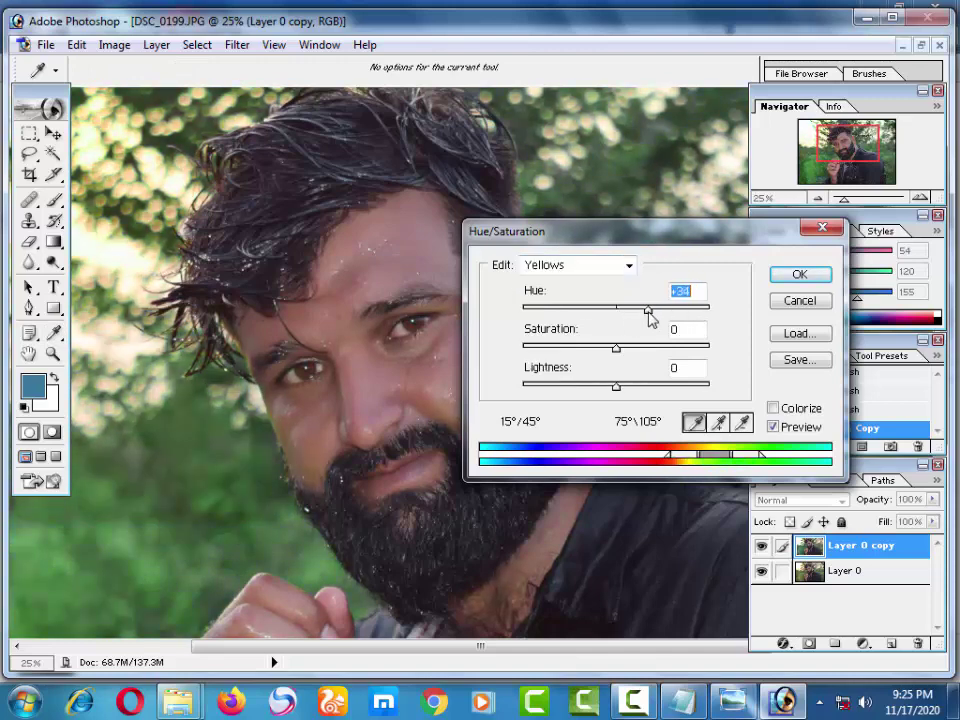
pyautogui.click(616, 386)
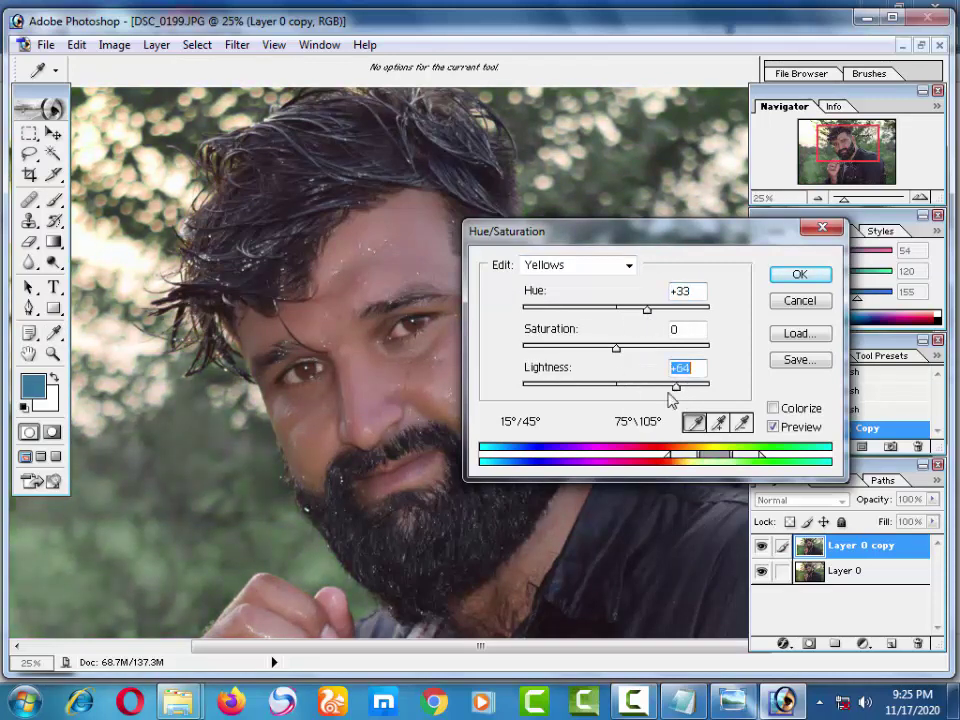
pyautogui.moveTo(677, 388)
pyautogui.mouseDown()
pyautogui.moveTo(521, 399)
pyautogui.moveTo(643, 407)
pyautogui.moveTo(621, 411)
pyautogui.mouseUp()
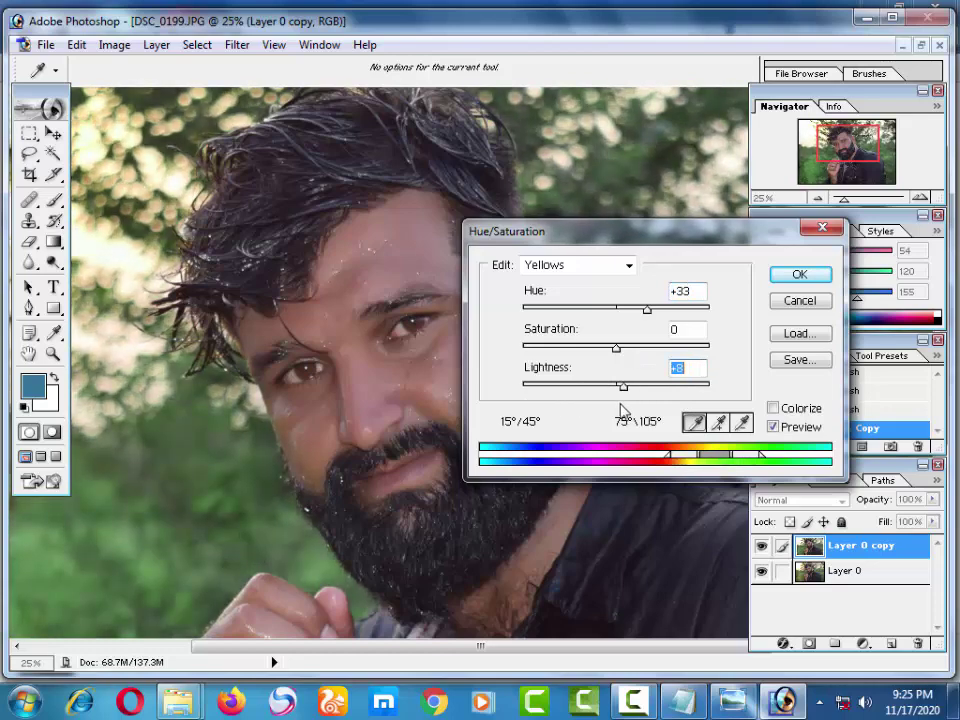
pyautogui.moveTo(617, 349)
pyautogui.mouseDown()
pyautogui.moveTo(692, 356)
pyautogui.moveTo(681, 349)
pyautogui.moveTo(692, 343)
pyautogui.moveTo(659, 352)
pyautogui.mouseUp()
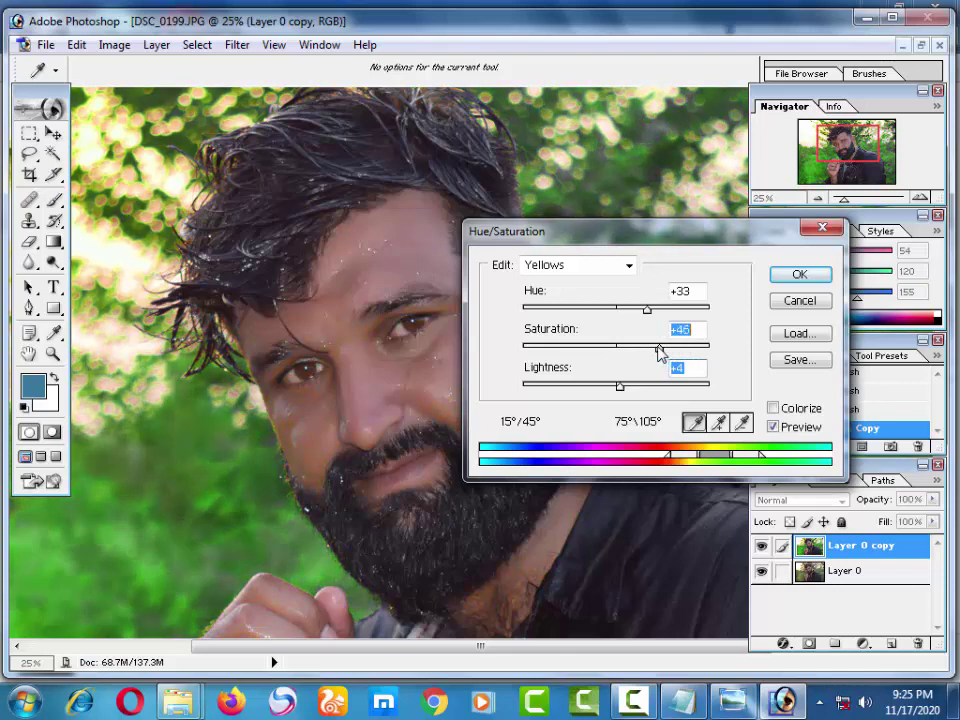
# Step: Set Greens to hue -5, saturation +20, lightness +12 and apply the Hue/Saturation adjustment
pyautogui.click(601, 265)
pyautogui.click(553, 331)
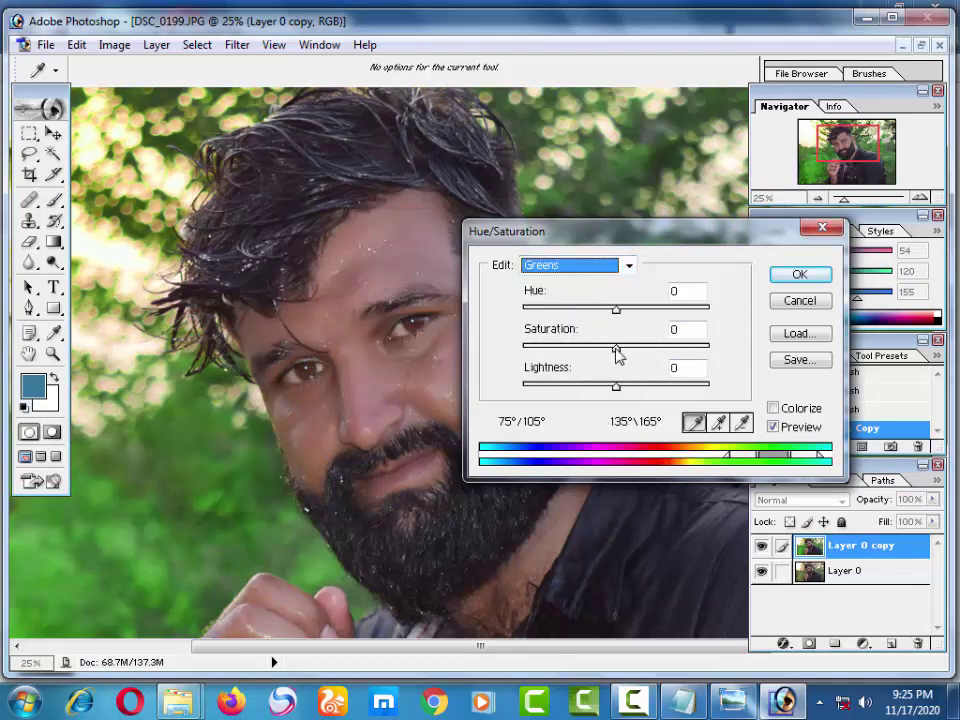
pyautogui.moveTo(617, 355)
pyautogui.mouseDown()
pyautogui.moveTo(540, 349)
pyautogui.moveTo(679, 367)
pyautogui.moveTo(631, 386)
pyautogui.mouseUp()
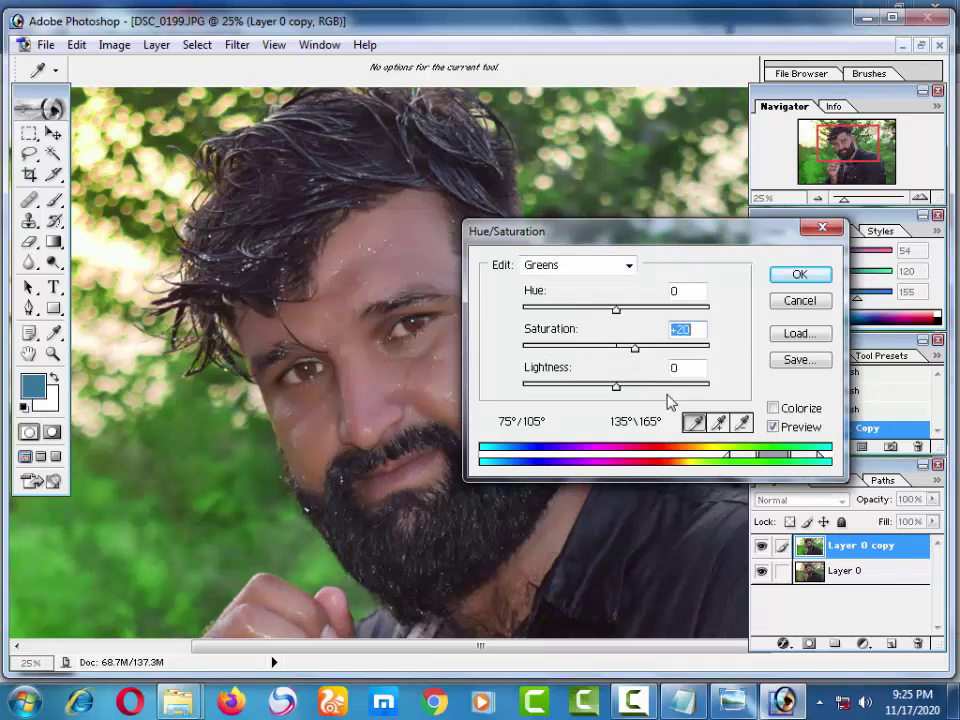
pyautogui.click(668, 385)
pyautogui.moveTo(668, 385); pyautogui.dragTo(626, 388)
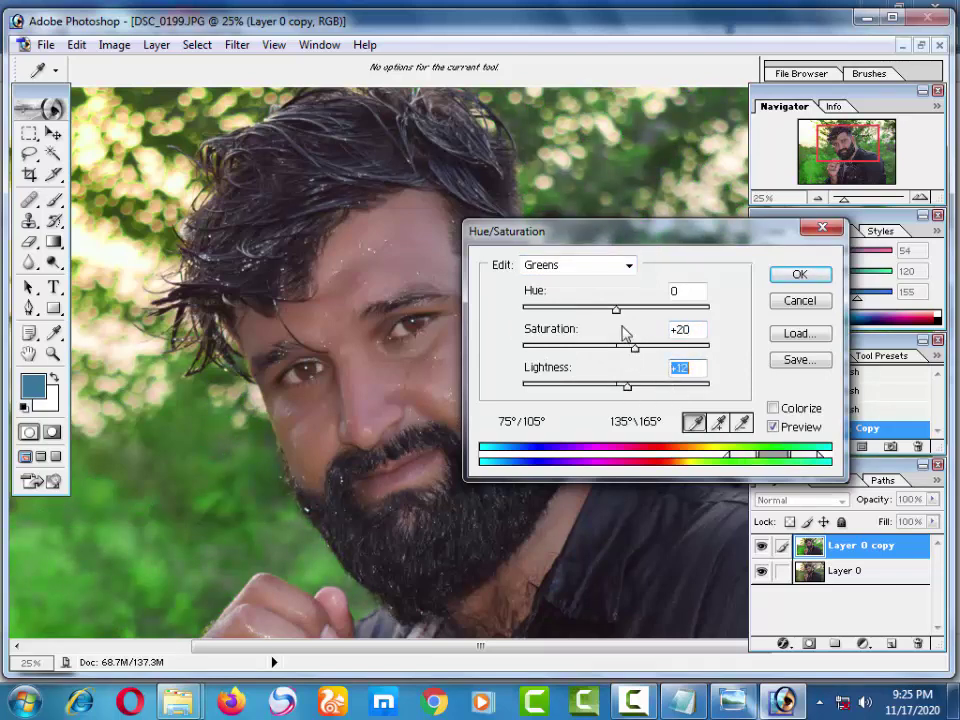
pyautogui.moveTo(643, 310); pyautogui.dragTo(674, 310)
pyautogui.moveTo(545, 308); pyautogui.dragTo(598, 310)
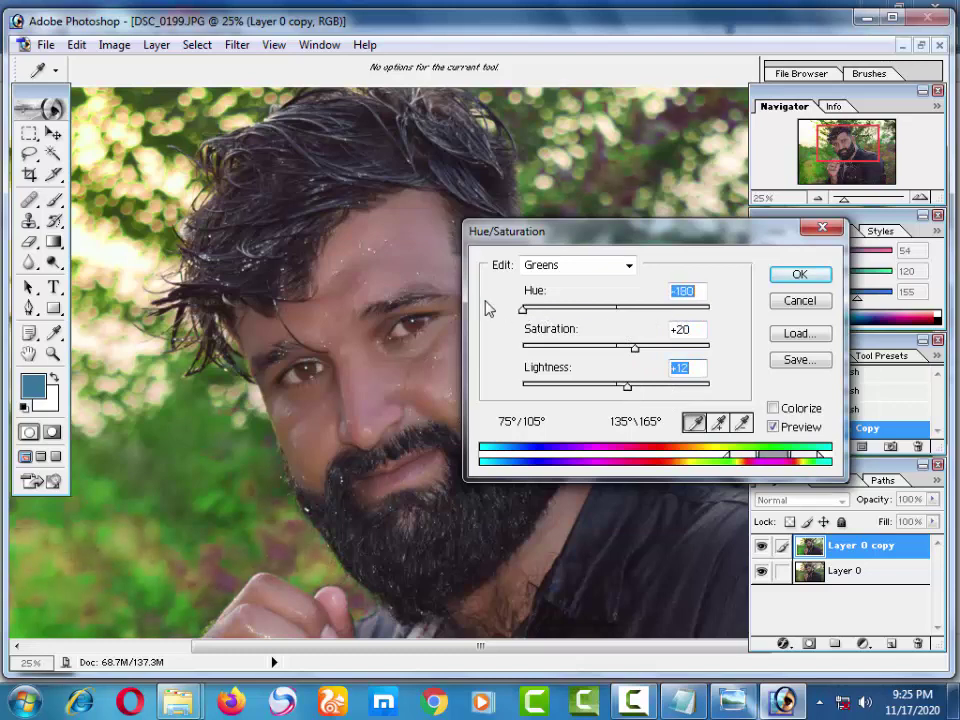
pyautogui.click(611, 308)
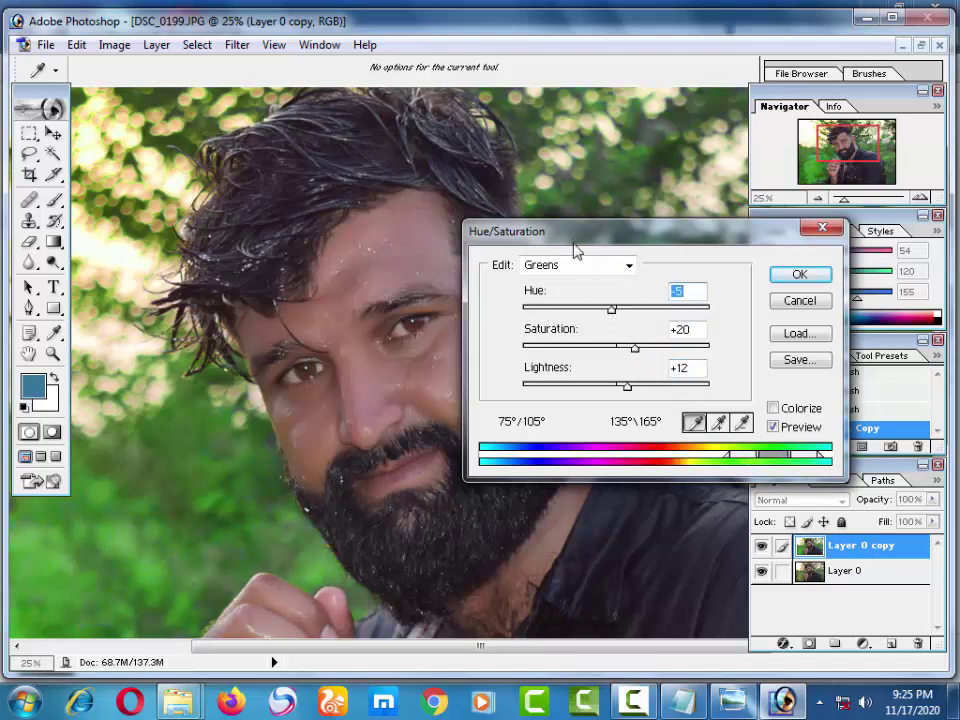
pyautogui.click(578, 264)
pyautogui.click(797, 274)
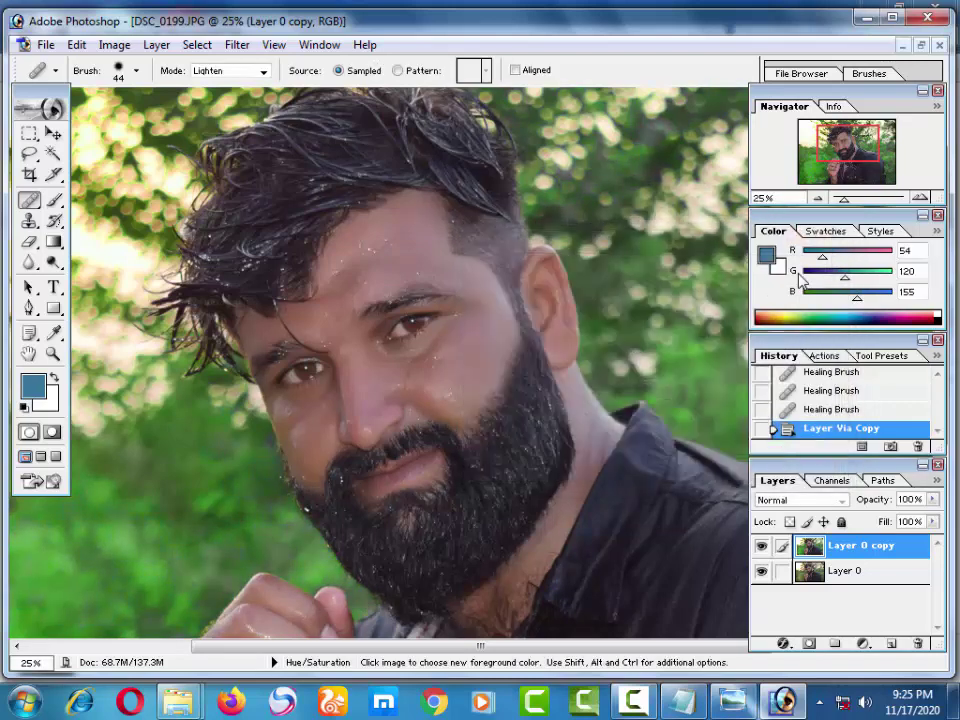
pyautogui.hotkey('ctrl', '-')
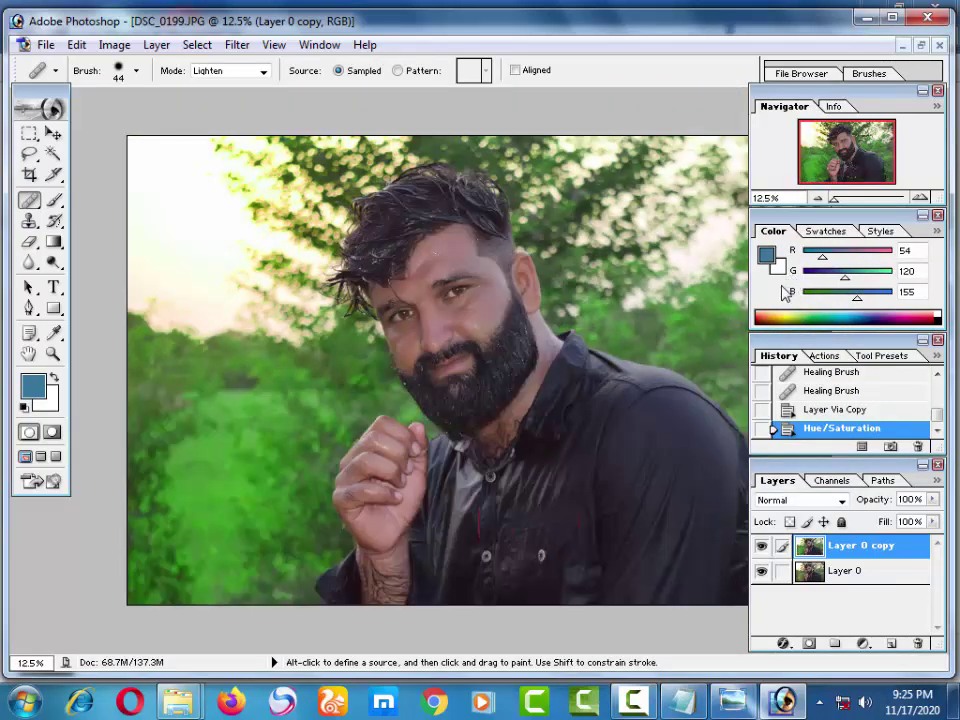
pyautogui.hotkey('ctrl', 'u')
pyautogui.moveTo(629, 310)
pyautogui.mouseDown()
pyautogui.moveTo(578, 311)
pyautogui.moveTo(652, 316)
pyautogui.moveTo(639, 306)
pyautogui.moveTo(551, 306)
pyautogui.moveTo(703, 313)
pyautogui.moveTo(645, 310)
pyautogui.mouseUp()
pyautogui.click(594, 266)
pyautogui.click(579, 315)
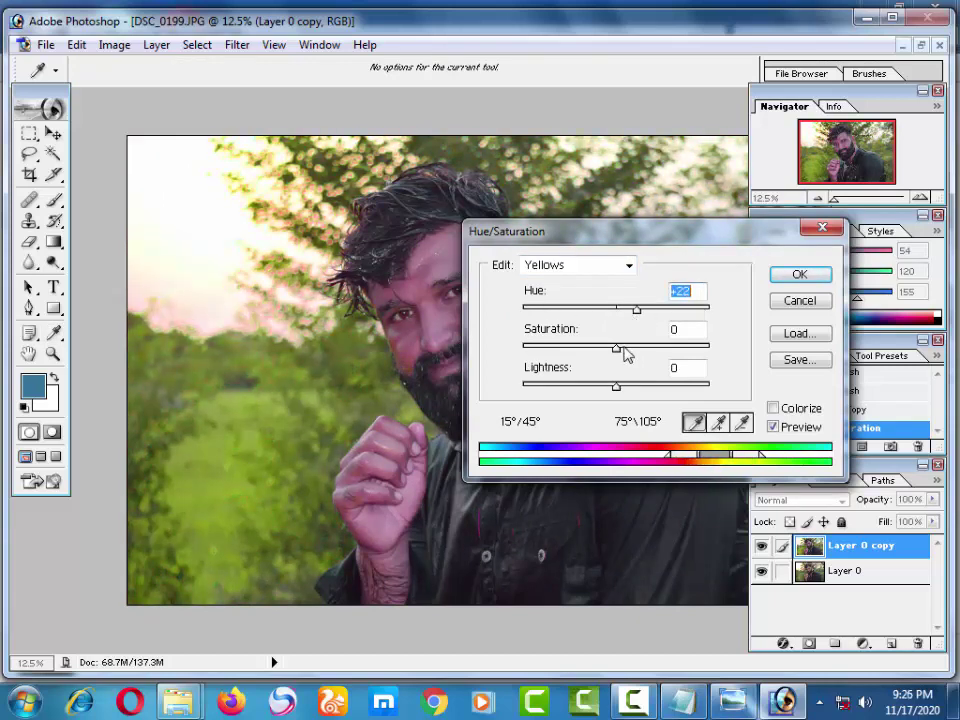
pyautogui.moveTo(617, 348); pyautogui.dragTo(673, 350)
pyautogui.moveTo(616, 386)
pyautogui.mouseDown()
pyautogui.moveTo(675, 386)
pyautogui.moveTo(572, 386)
pyautogui.mouseUp()
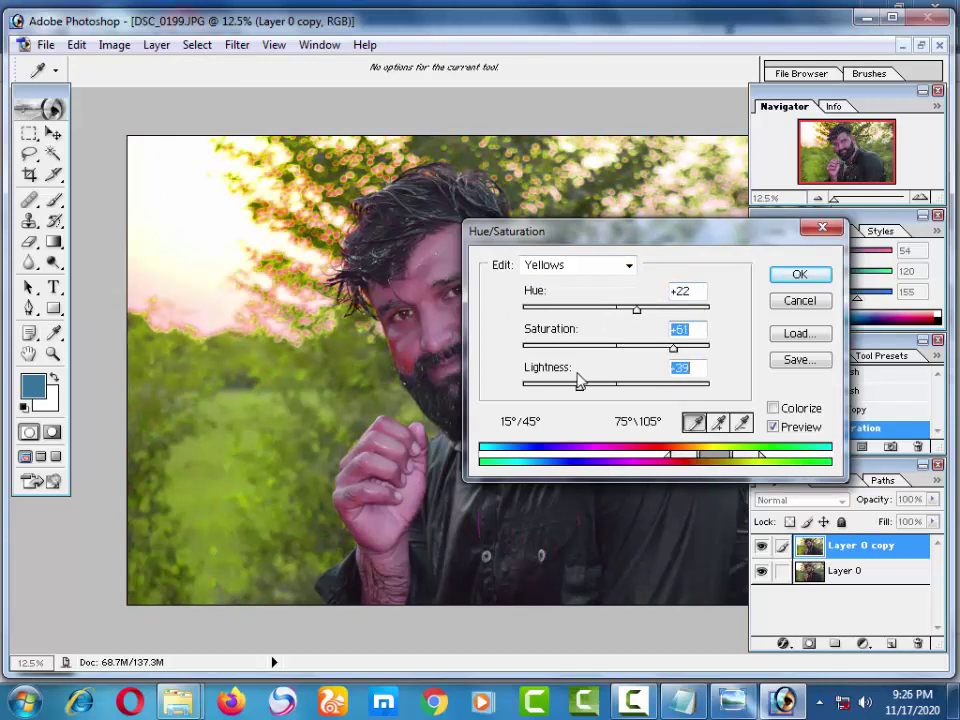
pyautogui.click(799, 300)
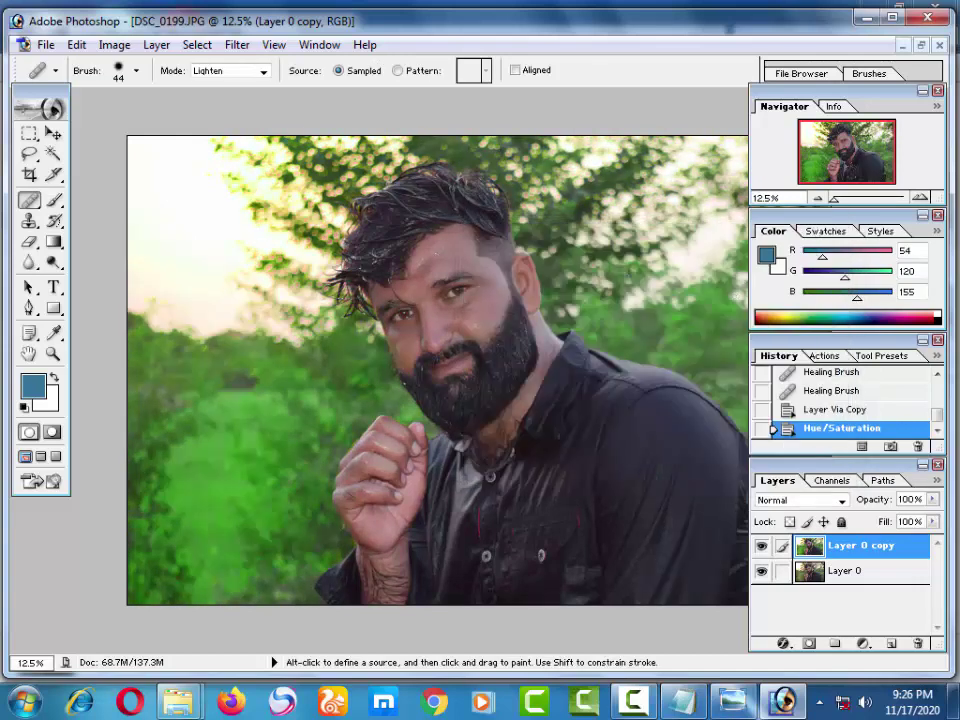
# Step: Add a new layer and pick bright yellow (R255 G210 B0) as the brush colour
pyautogui.click(894, 645)
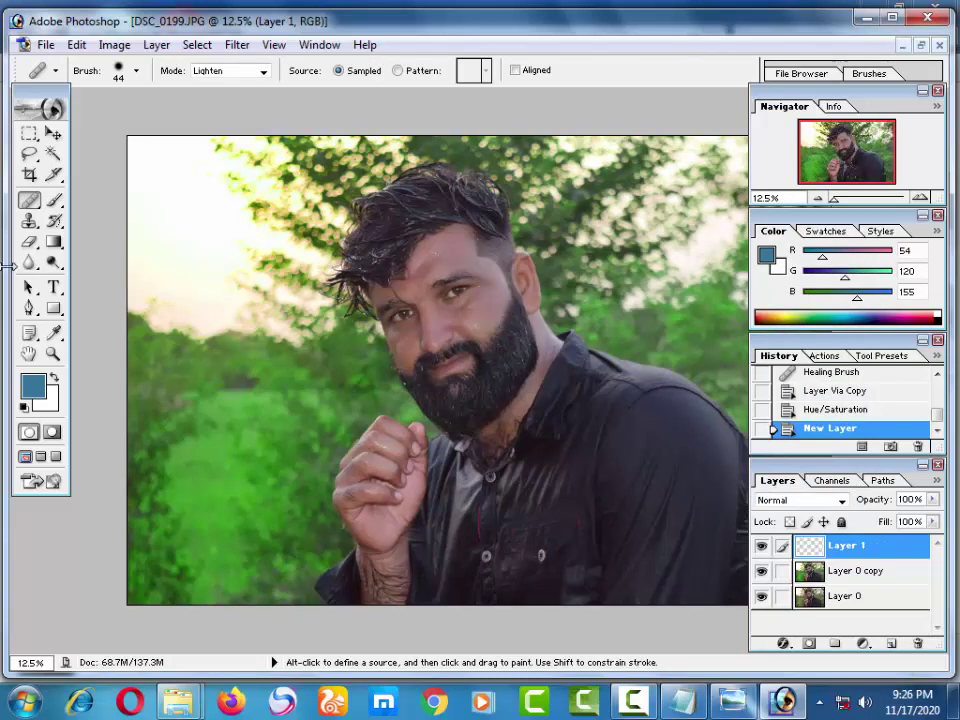
pyautogui.click(51, 202)
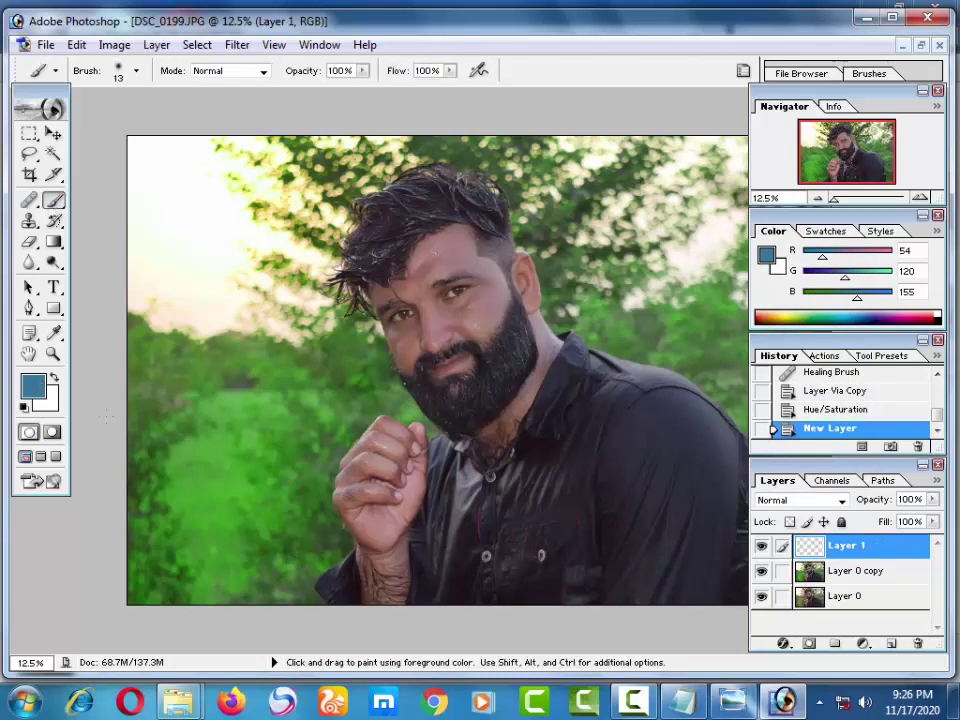
pyautogui.click(32, 385)
pyautogui.moveTo(529, 398)
pyautogui.mouseDown()
pyautogui.moveTo(514, 413)
pyautogui.moveTo(530, 446)
pyautogui.mouseUp()
pyautogui.click(500, 240)
pyautogui.click(666, 227)
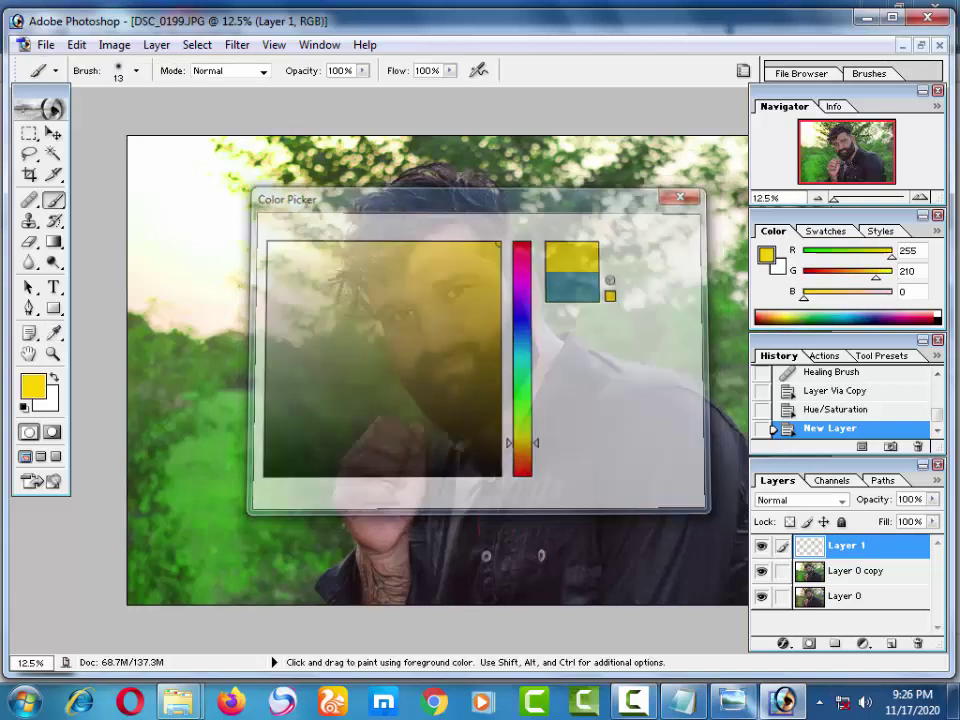
# Step: Paint yellow over the top-right foliage and top edge with a 465 px brush
pyautogui.scroll(-2, 480, 370)
pyautogui.rightClick(642, 272)
pyautogui.click(777, 306)
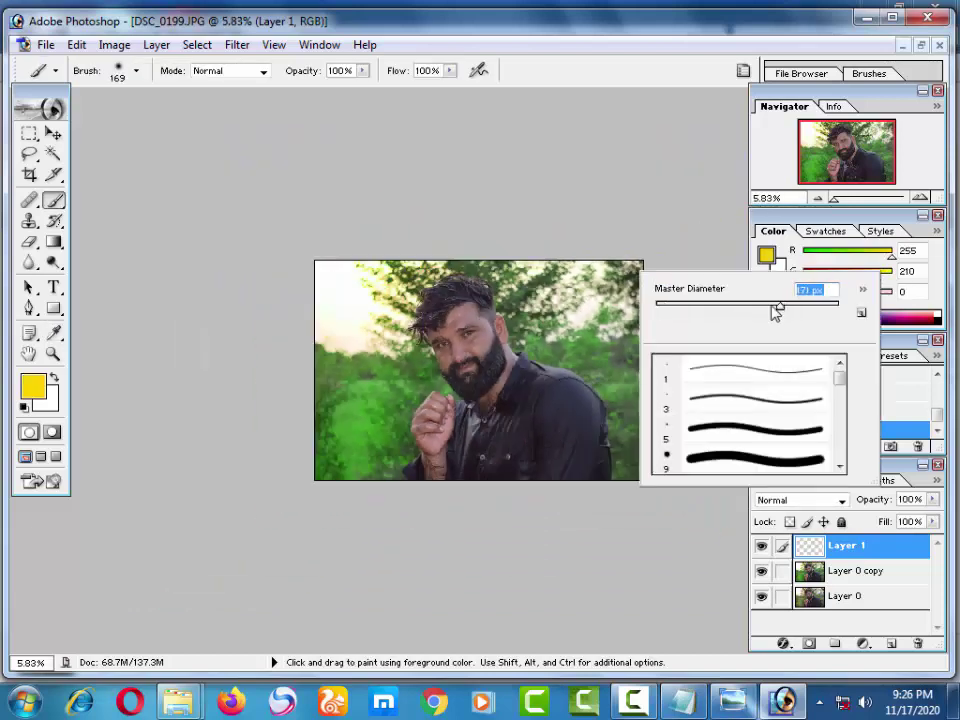
pyautogui.moveTo(773, 317); pyautogui.dragTo(818, 312)
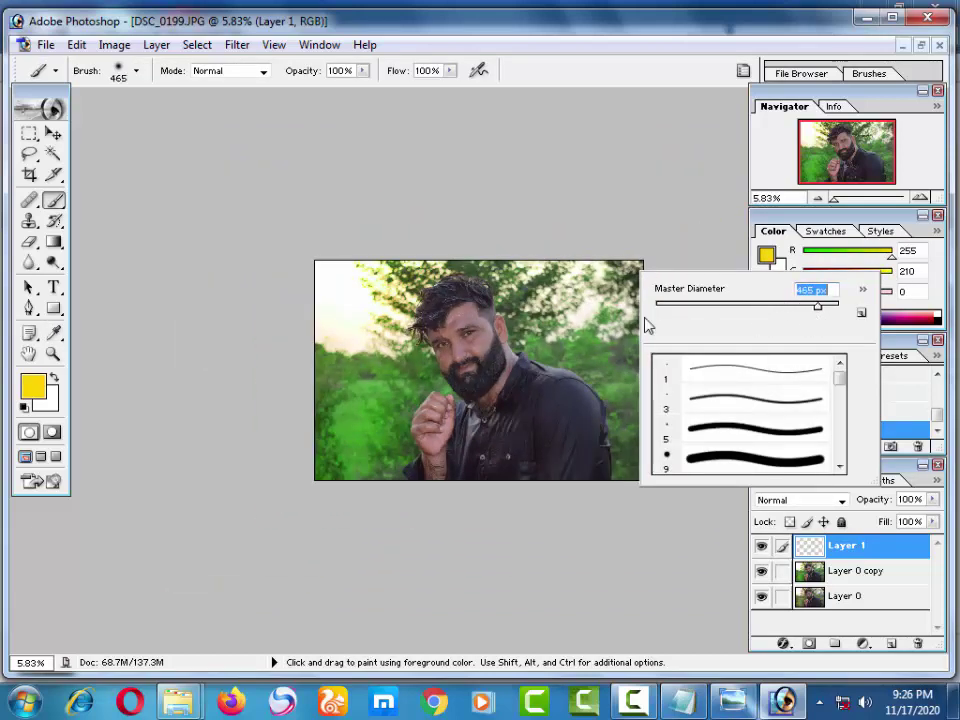
pyautogui.click(625, 280)
pyautogui.moveTo(621, 274); pyautogui.dragTo(600, 252)
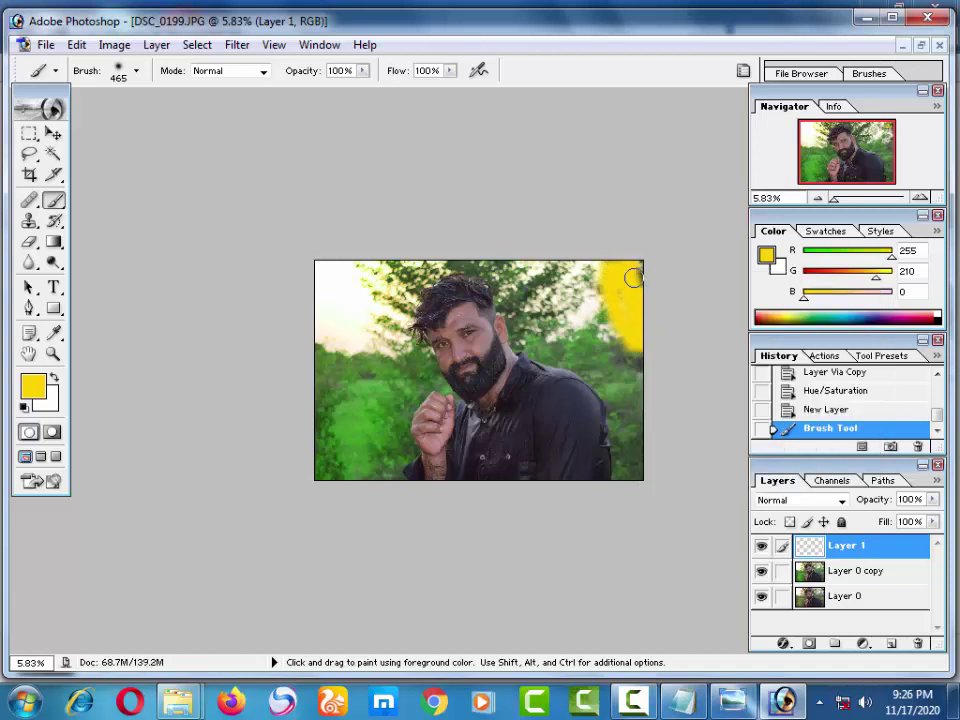
pyautogui.moveTo(658, 330); pyautogui.dragTo(493, 257)
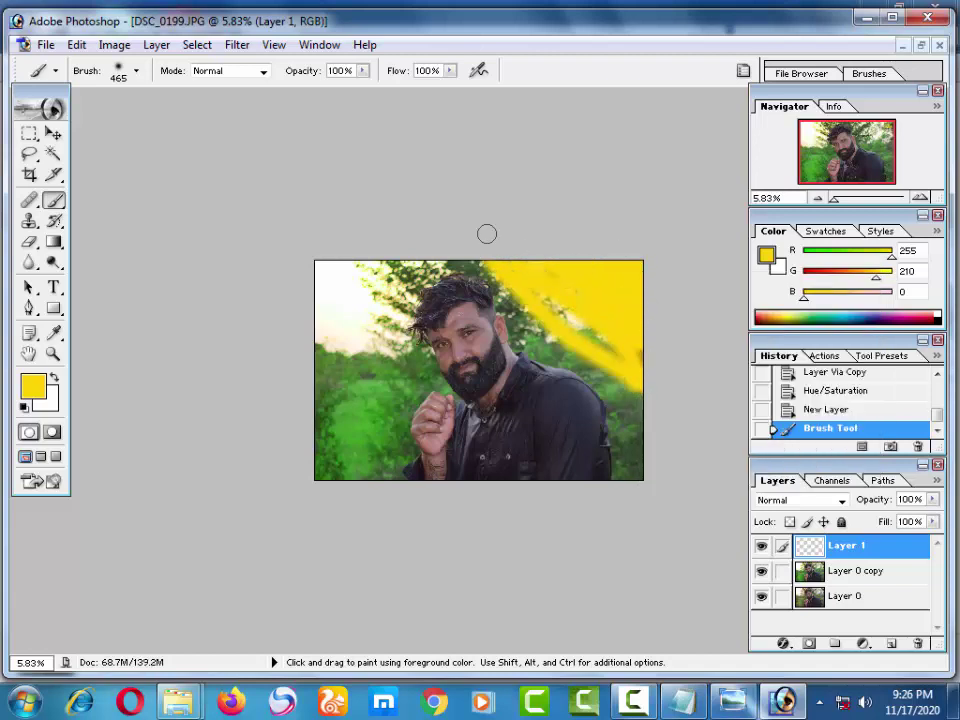
pyautogui.moveTo(639, 367)
pyautogui.mouseDown()
pyautogui.moveTo(461, 266)
pyautogui.moveTo(416, 268)
pyautogui.moveTo(425, 378)
pyautogui.moveTo(381, 366)
pyautogui.moveTo(345, 330)
pyautogui.moveTo(335, 405)
pyautogui.moveTo(408, 371)
pyautogui.moveTo(386, 403)
pyautogui.moveTo(358, 386)
pyautogui.moveTo(336, 407)
pyautogui.moveTo(354, 325)
pyautogui.moveTo(330, 253)
pyautogui.moveTo(315, 330)
pyautogui.moveTo(326, 476)
pyautogui.moveTo(317, 480)
pyautogui.moveTo(362, 448)
pyautogui.moveTo(354, 414)
pyautogui.moveTo(383, 468)
pyautogui.moveTo(392, 411)
pyautogui.moveTo(388, 484)
pyautogui.moveTo(409, 449)
pyautogui.moveTo(406, 406)
pyautogui.moveTo(426, 354)
pyautogui.mouseUp()
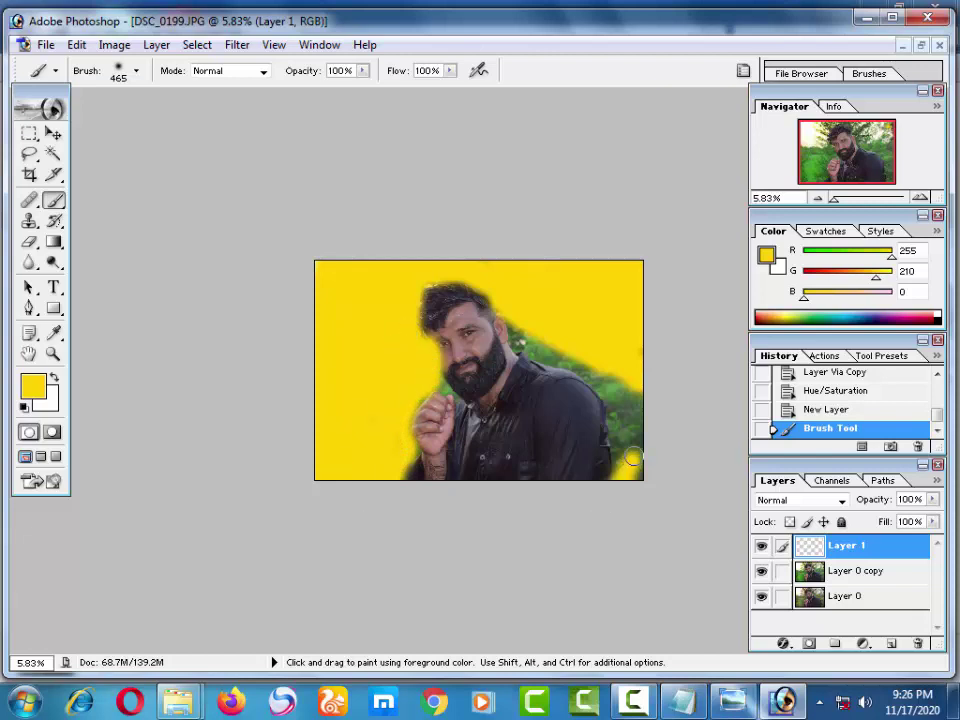
# Step: Cover the right-side foliage and arm halo in yellow, then resize the brush to 21 px, then 56 px
pyautogui.moveTo(635, 455)
pyautogui.mouseDown()
pyautogui.moveTo(621, 377)
pyautogui.moveTo(529, 331)
pyautogui.moveTo(516, 334)
pyautogui.moveTo(519, 349)
pyautogui.moveTo(540, 360)
pyautogui.moveTo(604, 377)
pyautogui.moveTo(634, 420)
pyautogui.moveTo(648, 486)
pyautogui.mouseUp()
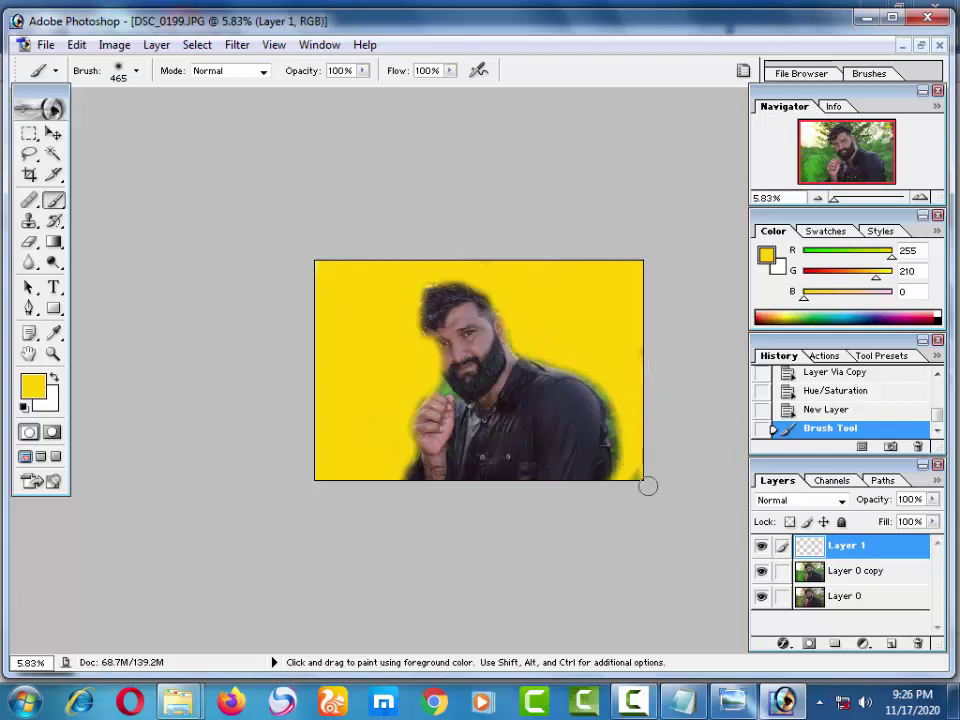
pyautogui.moveTo(625, 418)
pyautogui.mouseDown()
pyautogui.moveTo(630, 491)
pyautogui.moveTo(610, 400)
pyautogui.mouseUp()
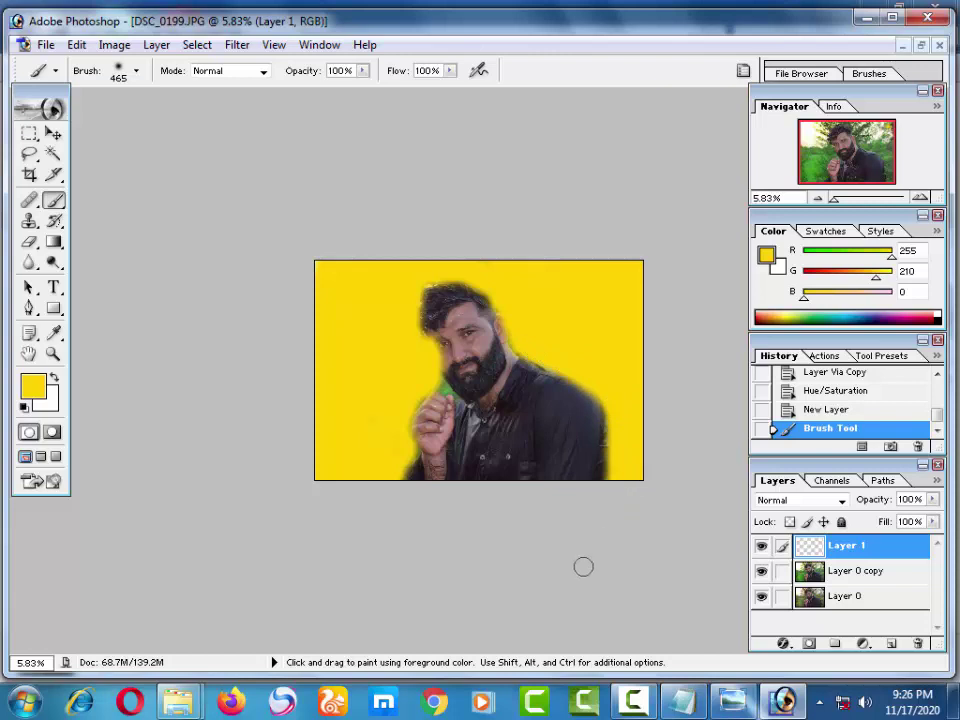
pyautogui.rightClick(363, 380)
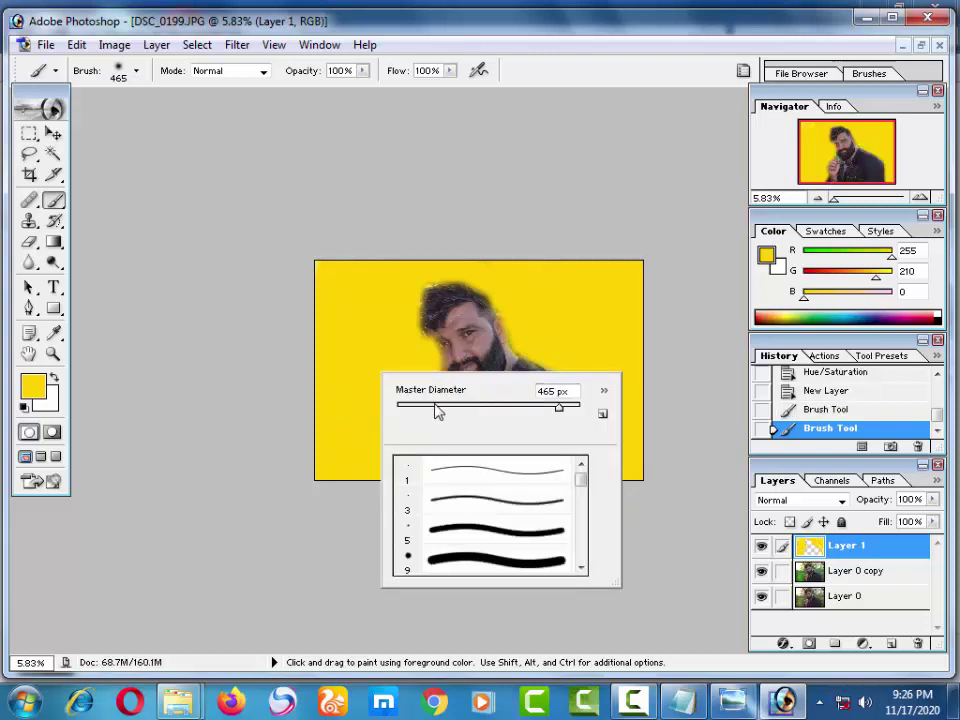
pyautogui.moveTo(435, 409); pyautogui.dragTo(413, 409)
pyautogui.press('Return')
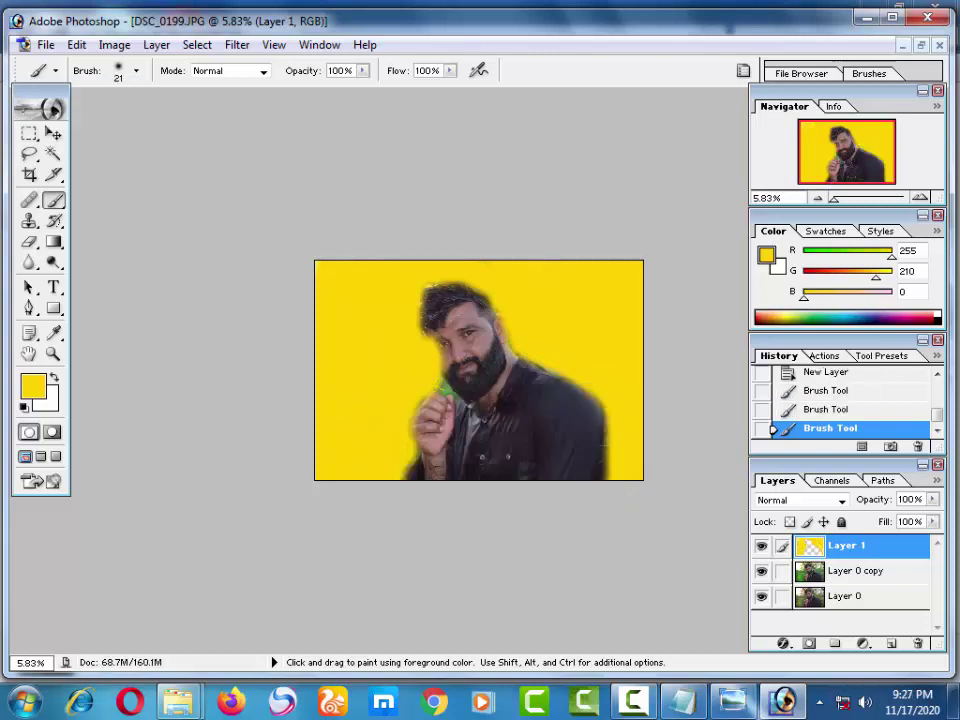
pyautogui.rightClick(458, 383)
pyautogui.moveTo(484, 409); pyautogui.dragTo(510, 410)
pyautogui.press('Return')
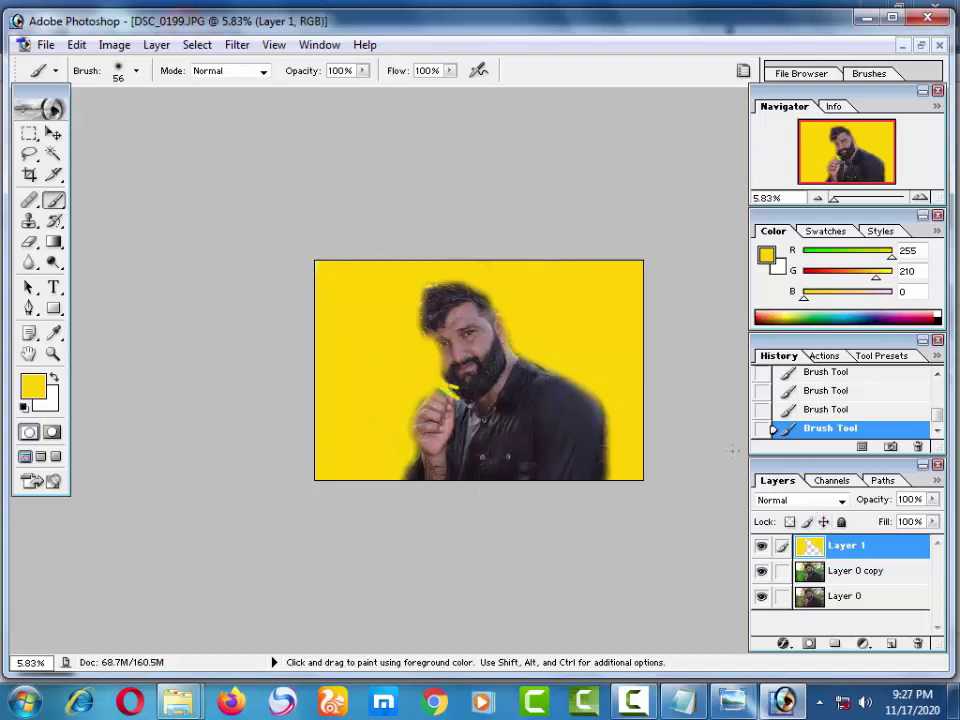
# Step: With the Move tool, try several opacities on yellow Layer 1 and settle on 20%
pyautogui.click(53, 134)
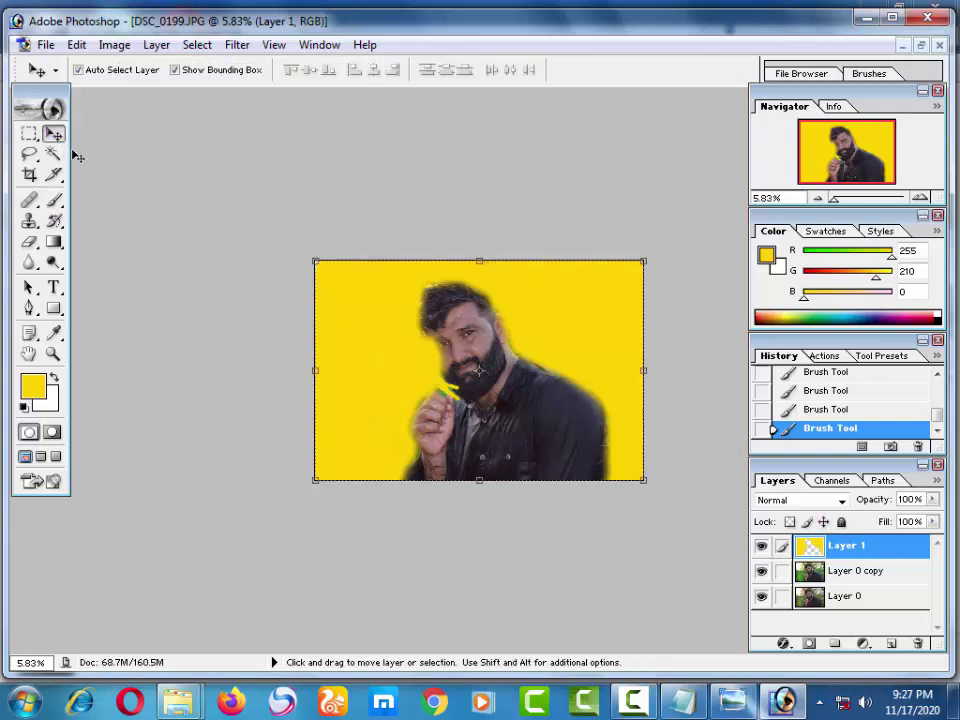
pyautogui.press('5')
pyautogui.press('5')
pyautogui.press('3')
pyautogui.press('2')
pyautogui.press('1')
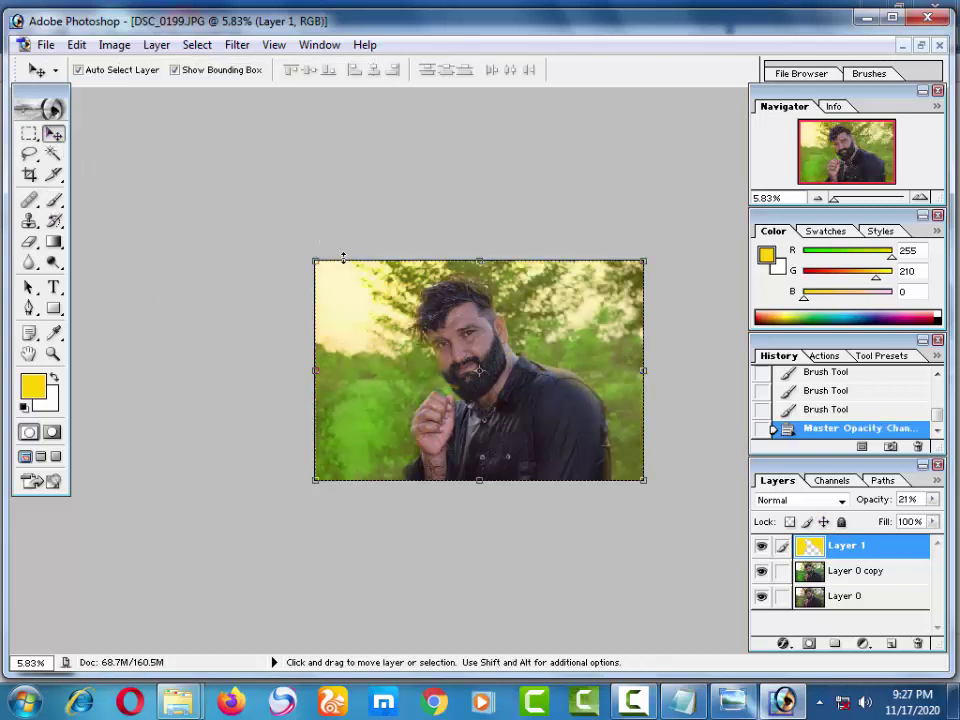
pyautogui.press('1')
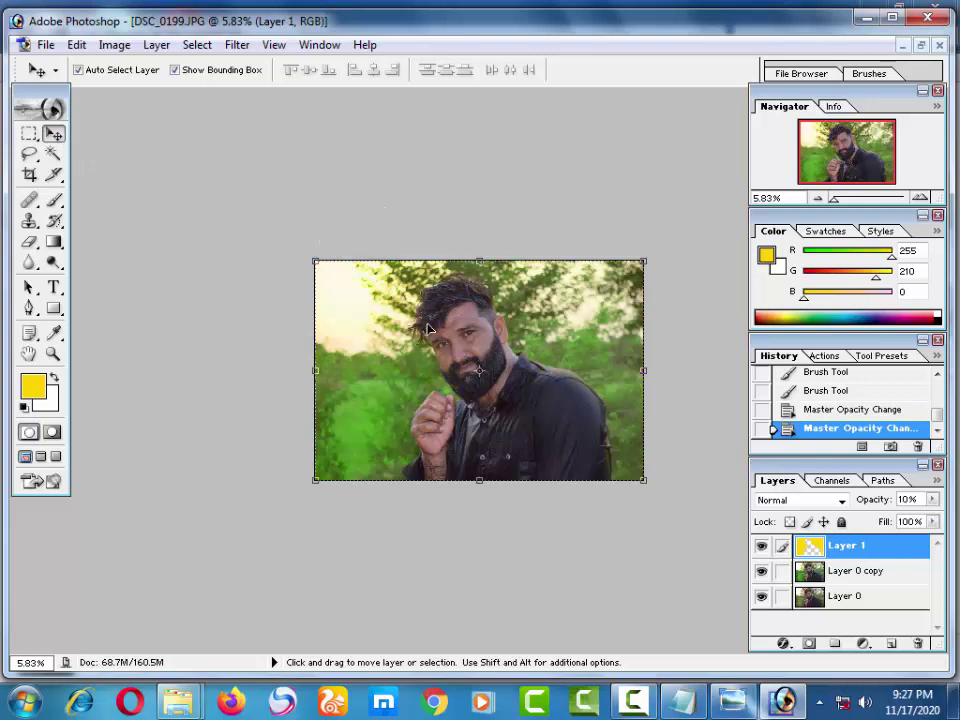
pyautogui.press('3')
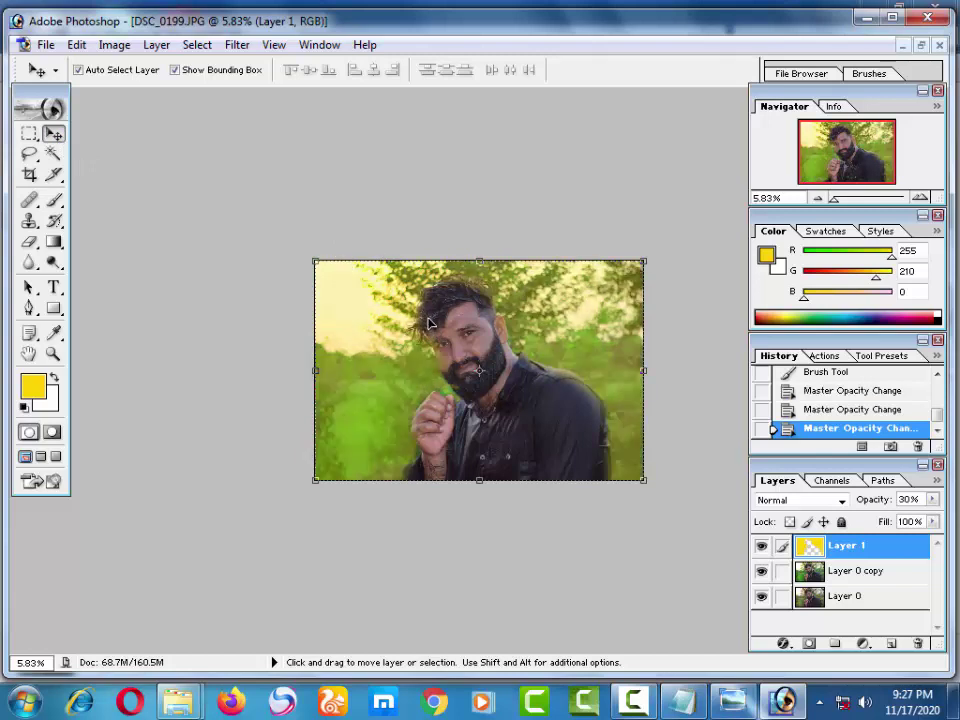
pyautogui.press('2')
pyautogui.scroll(2, 447, 313)
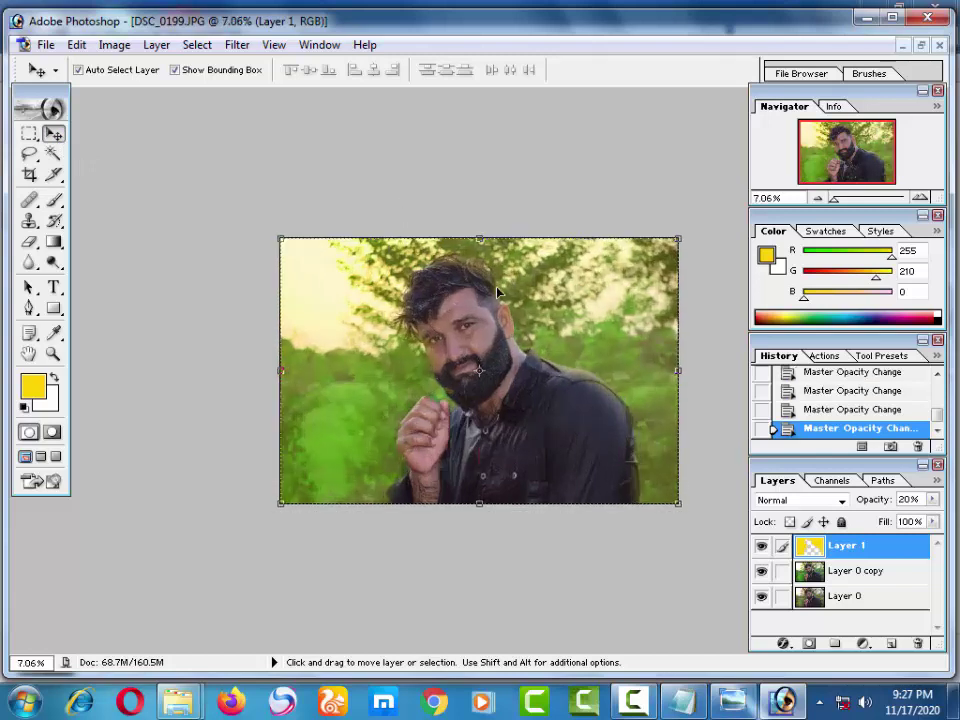
pyautogui.scroll(1, 497, 287)
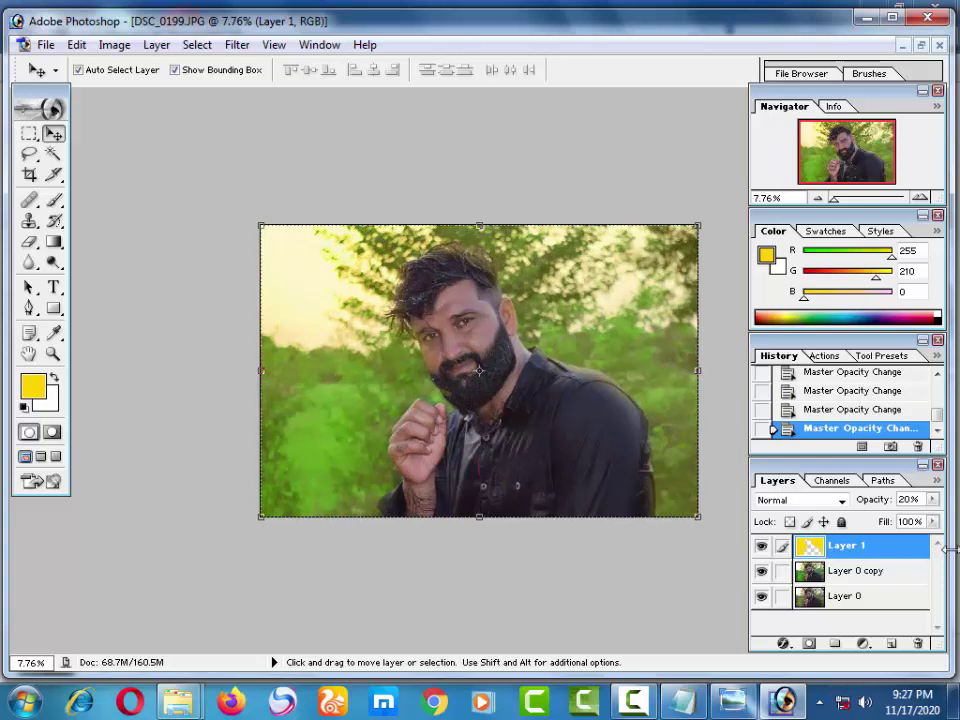
# Step: Recolour Layer 1 to magenta with Hue/Saturation: hue -104, more saturation, less lightness
pyautogui.press('u')
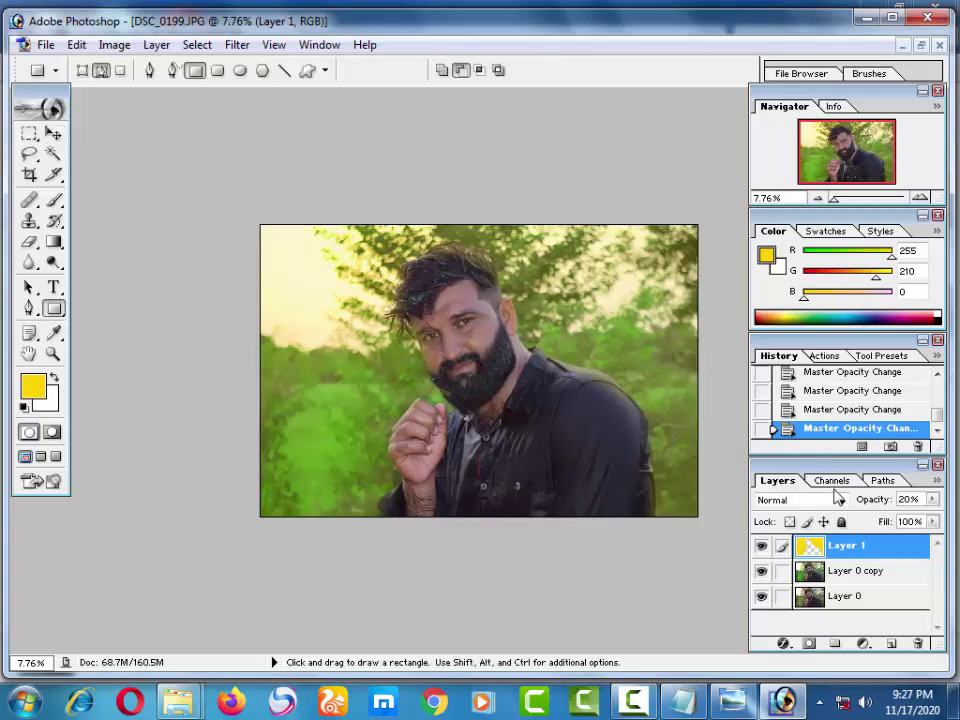
pyautogui.press('v')
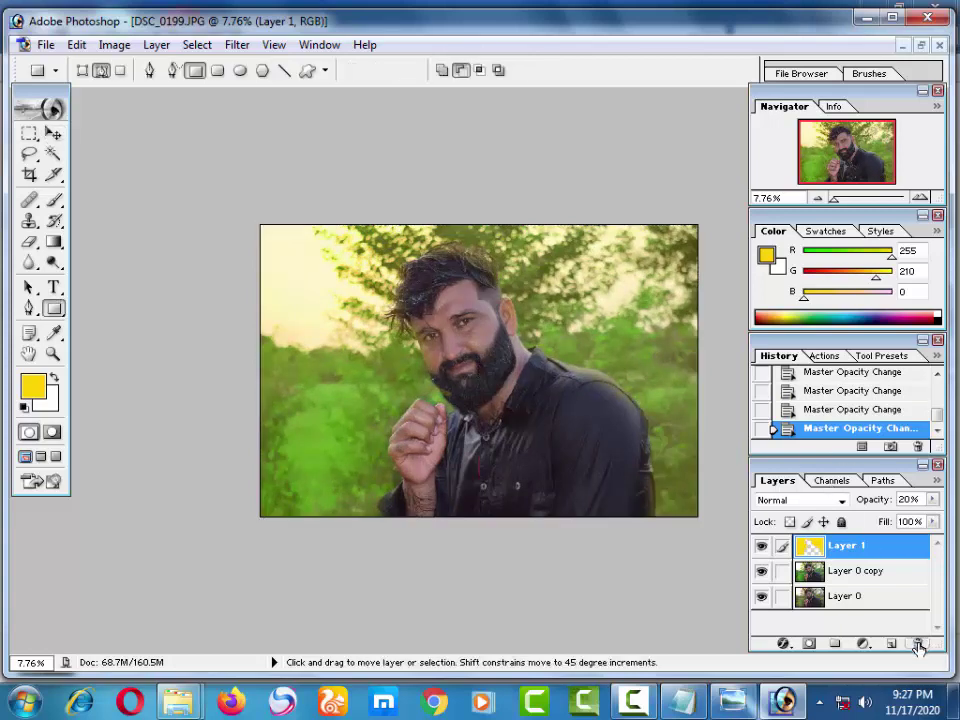
pyautogui.hotkey('ctrl', 'u')
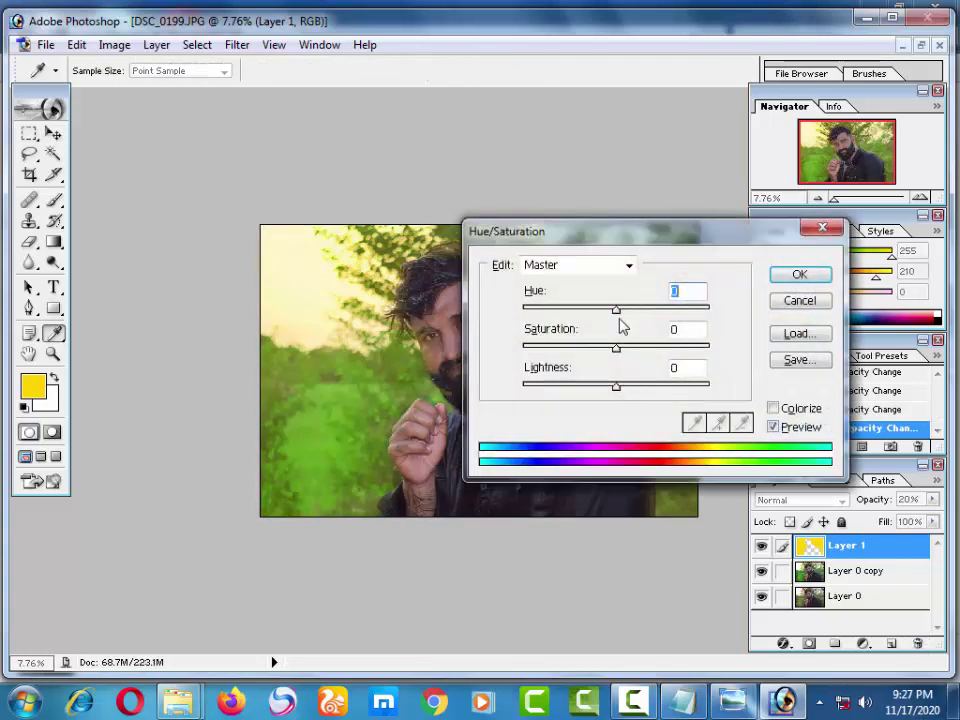
pyautogui.moveTo(616, 308)
pyautogui.mouseDown()
pyautogui.moveTo(700, 310)
pyautogui.moveTo(531, 306)
pyautogui.moveTo(636, 304)
pyautogui.moveTo(593, 304)
pyautogui.moveTo(556, 287)
pyautogui.mouseUp()
pyautogui.moveTo(616, 350)
pyautogui.mouseDown()
pyautogui.moveTo(713, 350)
pyautogui.moveTo(553, 347)
pyautogui.moveTo(707, 364)
pyautogui.mouseUp()
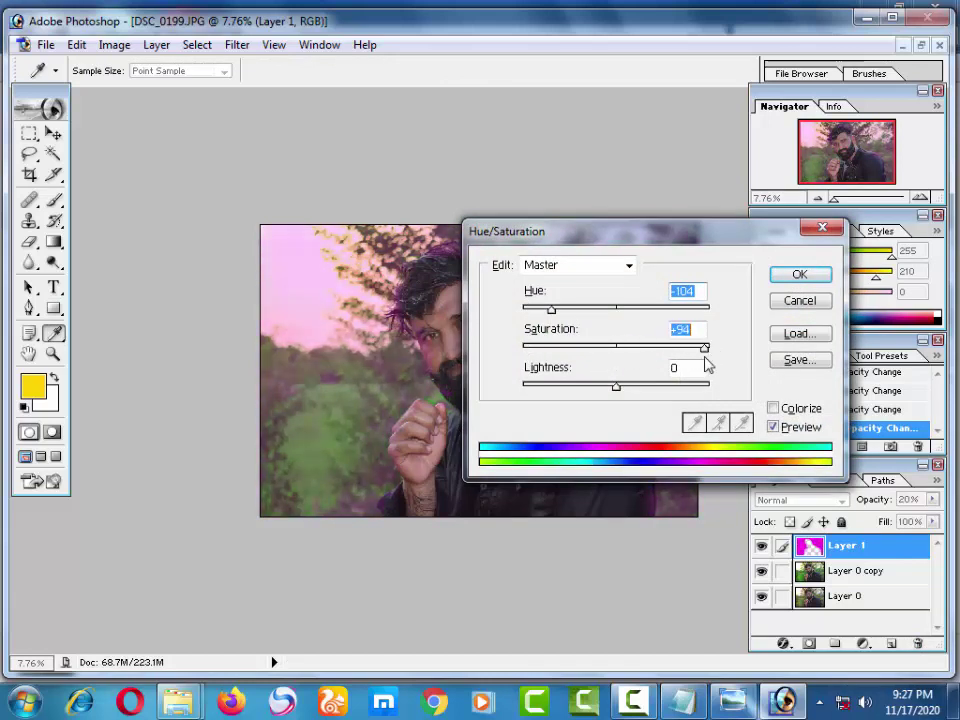
pyautogui.moveTo(617, 386)
pyautogui.mouseDown()
pyautogui.moveTo(671, 386)
pyautogui.moveTo(560, 388)
pyautogui.moveTo(604, 388)
pyautogui.mouseUp()
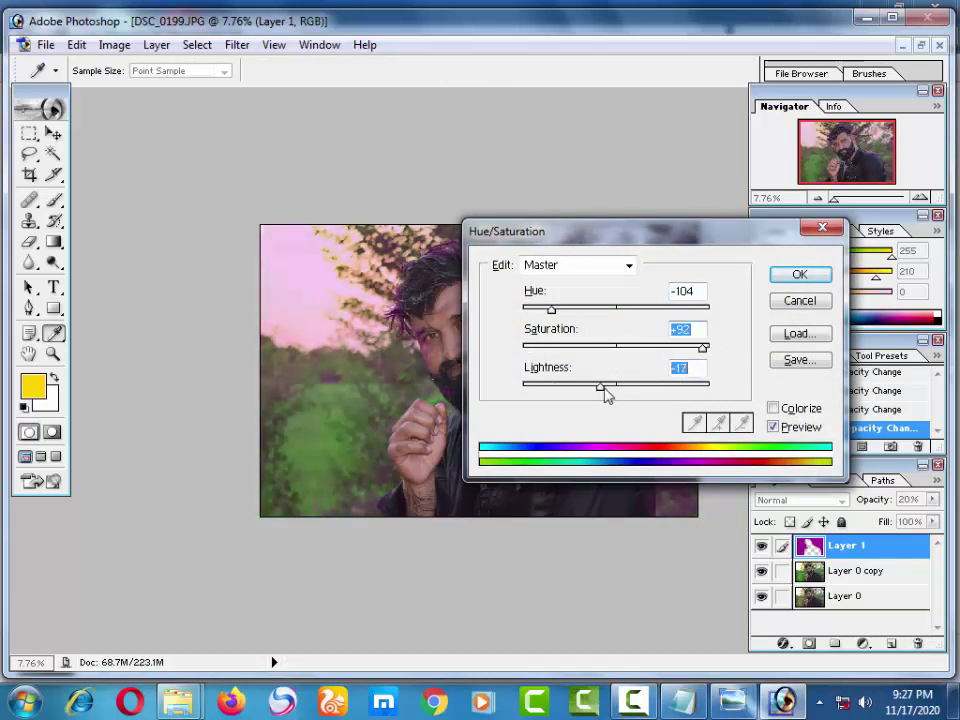
pyautogui.click(798, 274)
pyautogui.press('u')
# Step: Nudge the magenta Layer 1 slightly upward with the Move tool
pyautogui.scroll(-1, 463, 316)
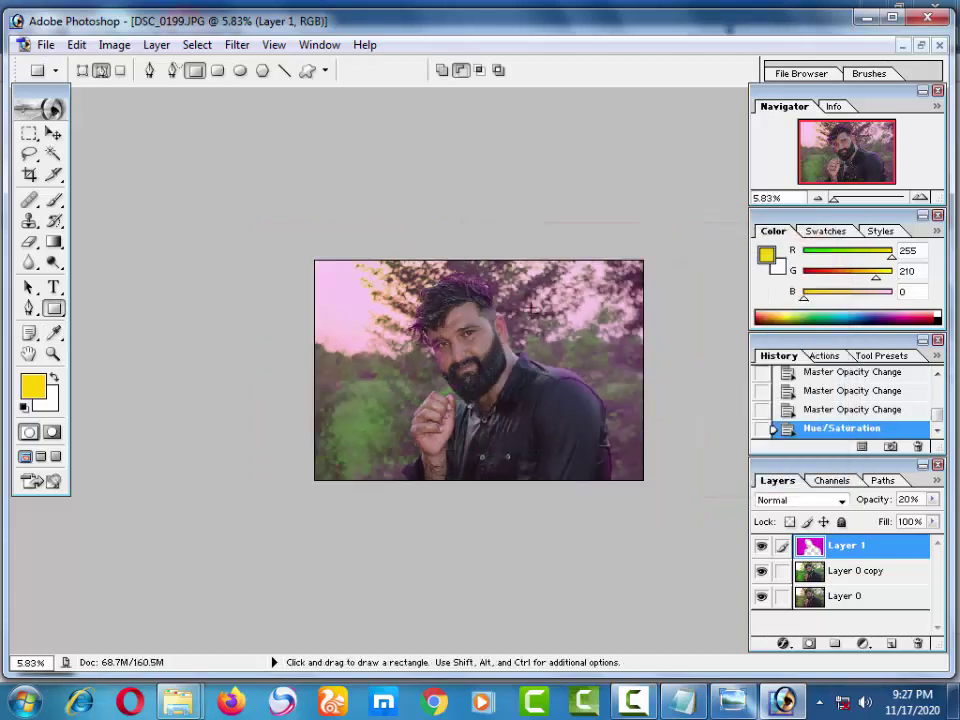
pyautogui.scroll(1, 463, 316)
pyautogui.scroll(1, 500, 325)
pyautogui.scroll(2, 531, 332)
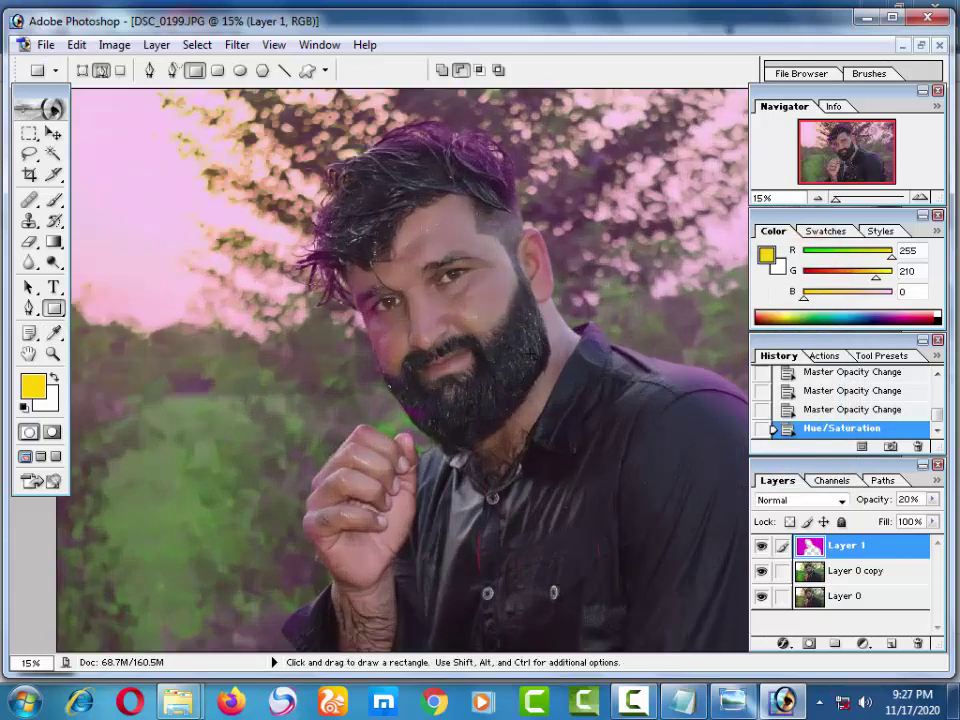
pyautogui.scroll(-2, 531, 352)
pyautogui.scroll(-1, 531, 352)
pyautogui.scroll(2, 500, 330)
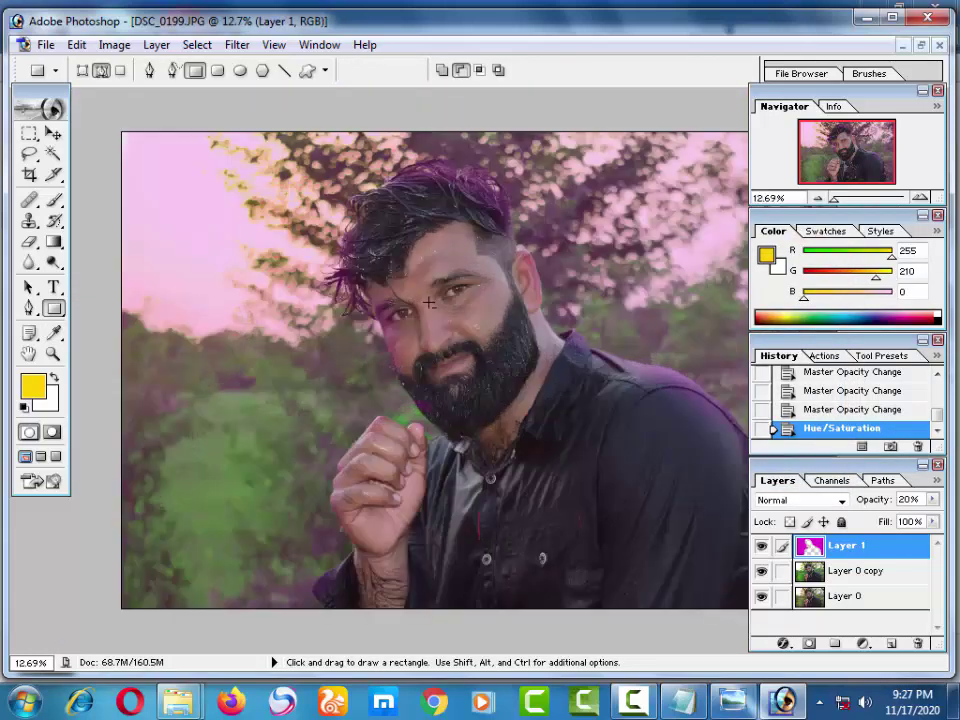
pyautogui.scroll(1, 428, 301)
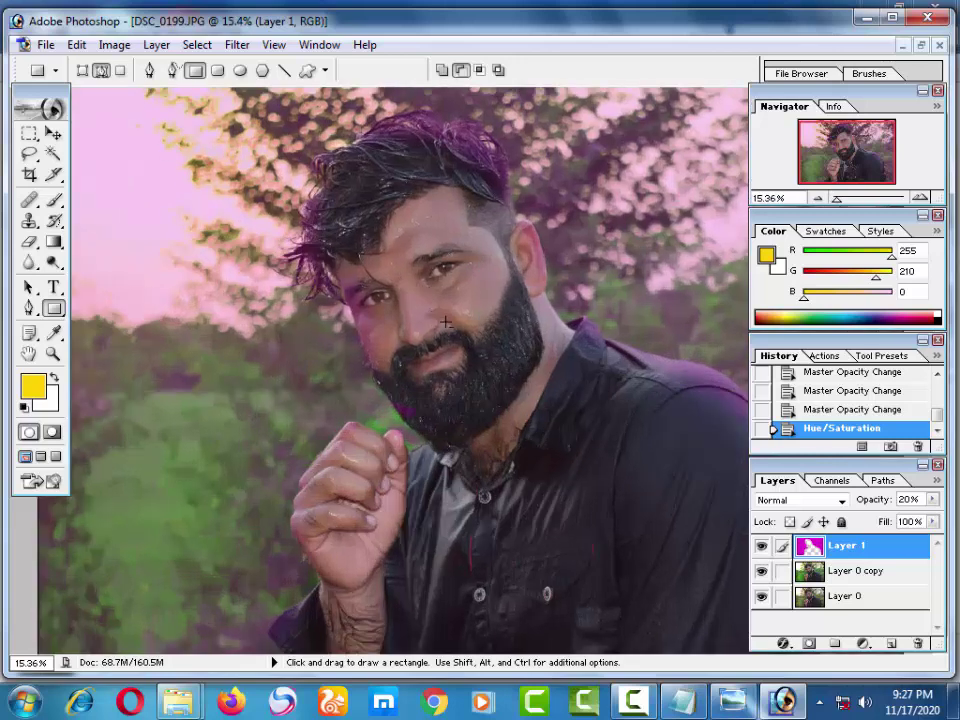
pyautogui.scroll(1, 399, 236)
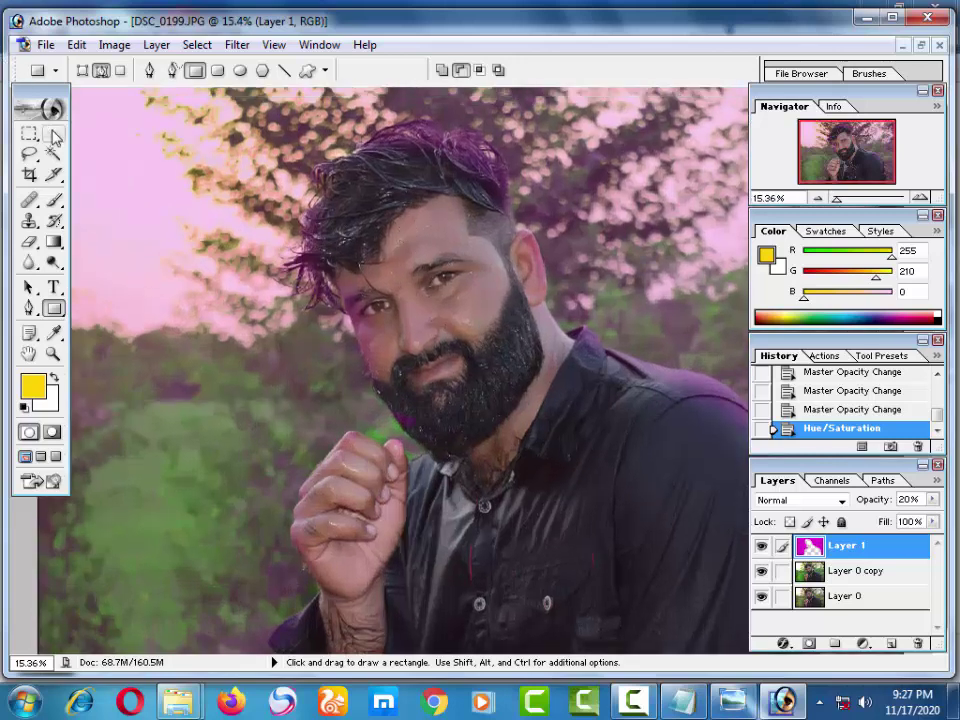
pyautogui.press('v')
pyautogui.moveTo(439, 207)
pyautogui.mouseDown()
pyautogui.moveTo(397, 220)
pyautogui.moveTo(435, 189)
pyautogui.mouseUp()
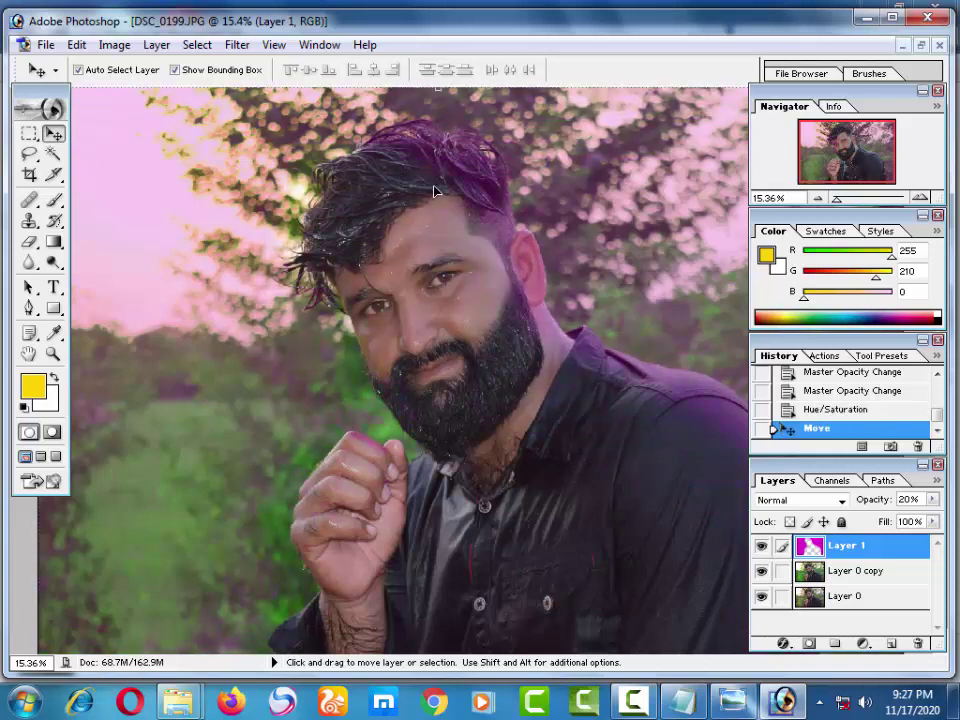
# Step: Hide magenta Layer 1 and dismiss the error about painting on a hidden layer
pyautogui.click(760, 546)
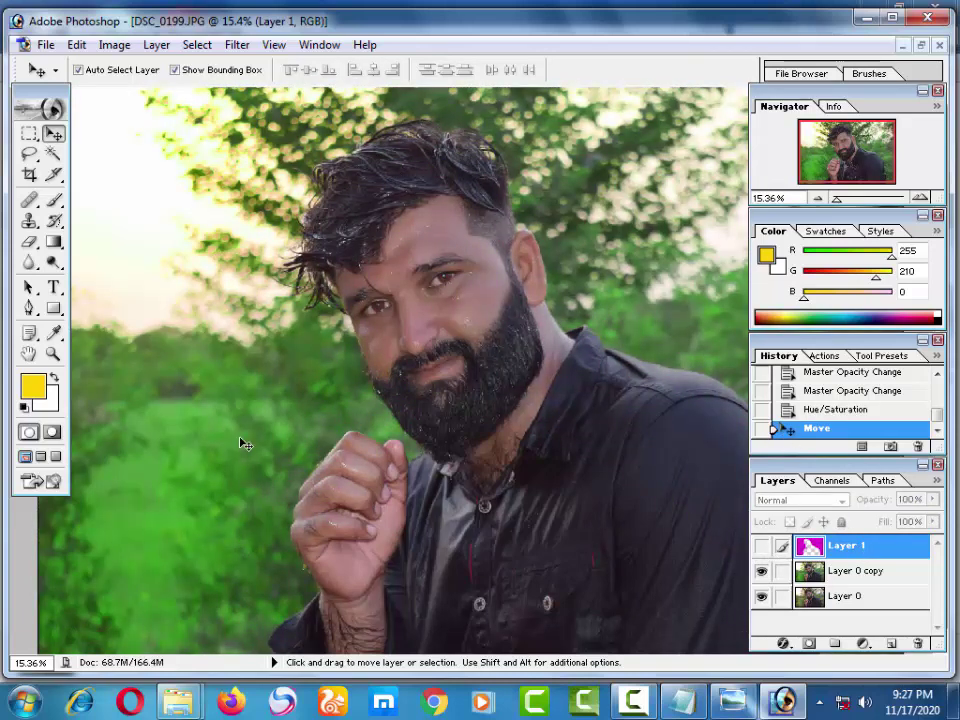
pyautogui.click(54, 199)
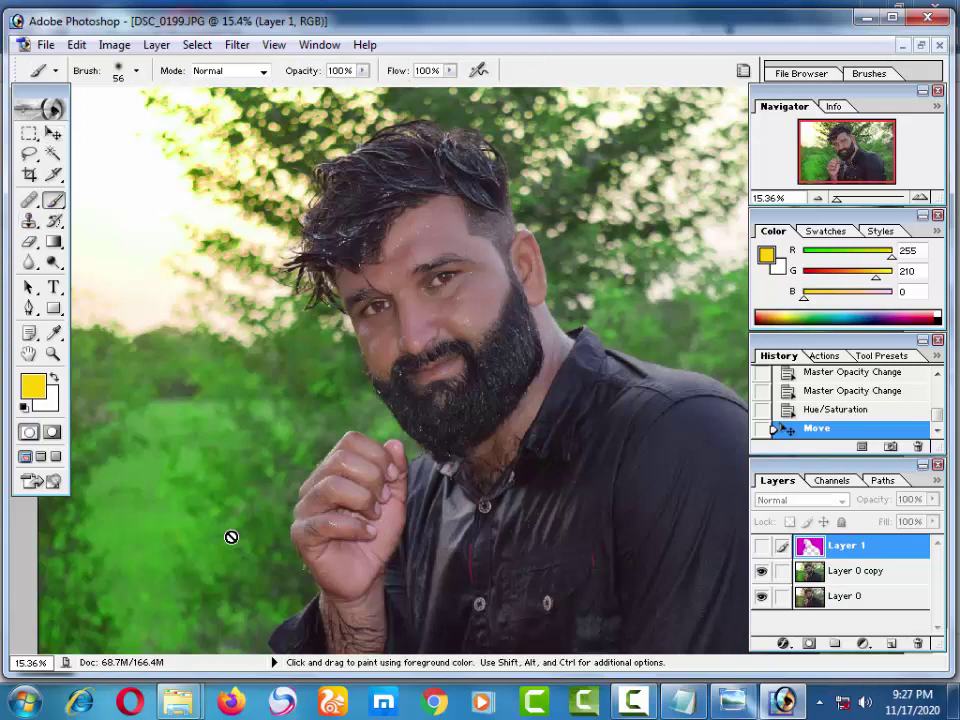
pyautogui.click(210, 415)
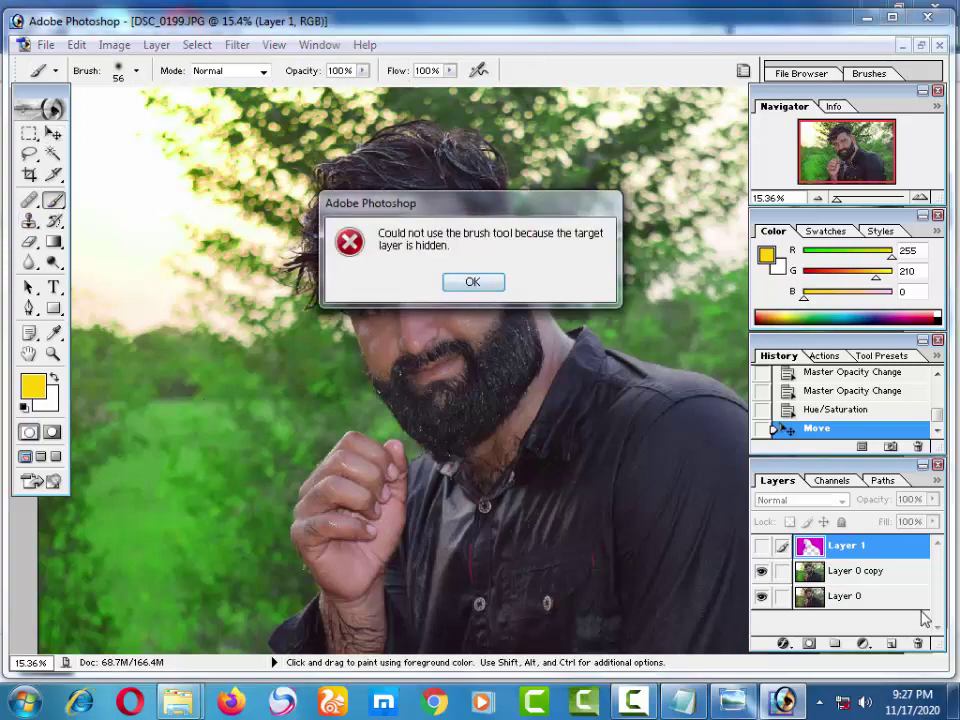
pyautogui.click(472, 283)
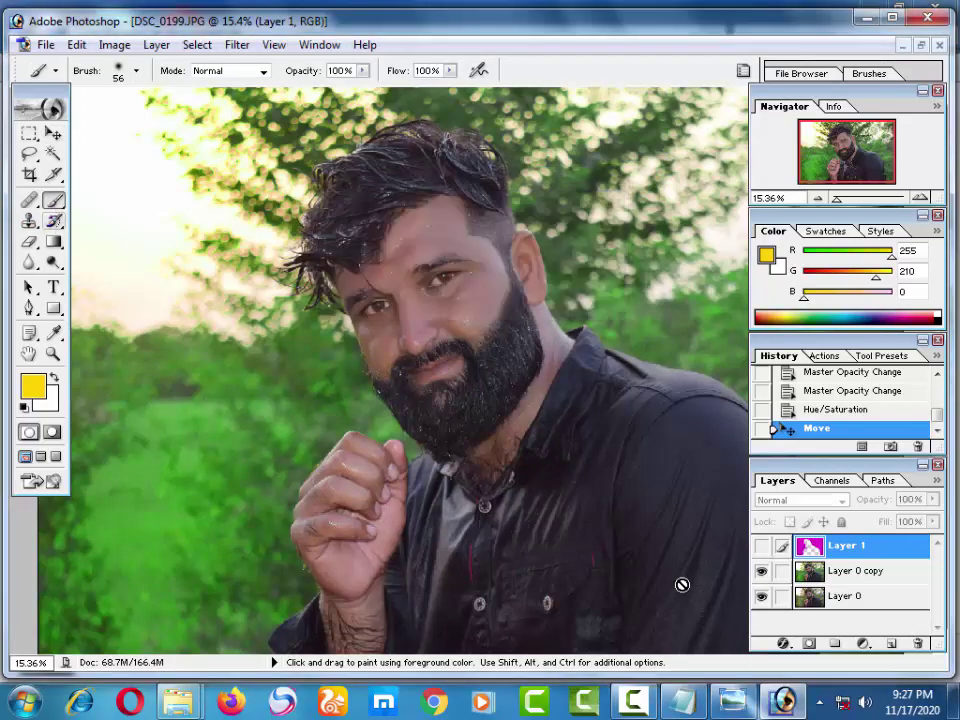
# Step: Add a new layer and paint a broad yellow stroke down the left with a 363 px brush
pyautogui.click(888, 641)
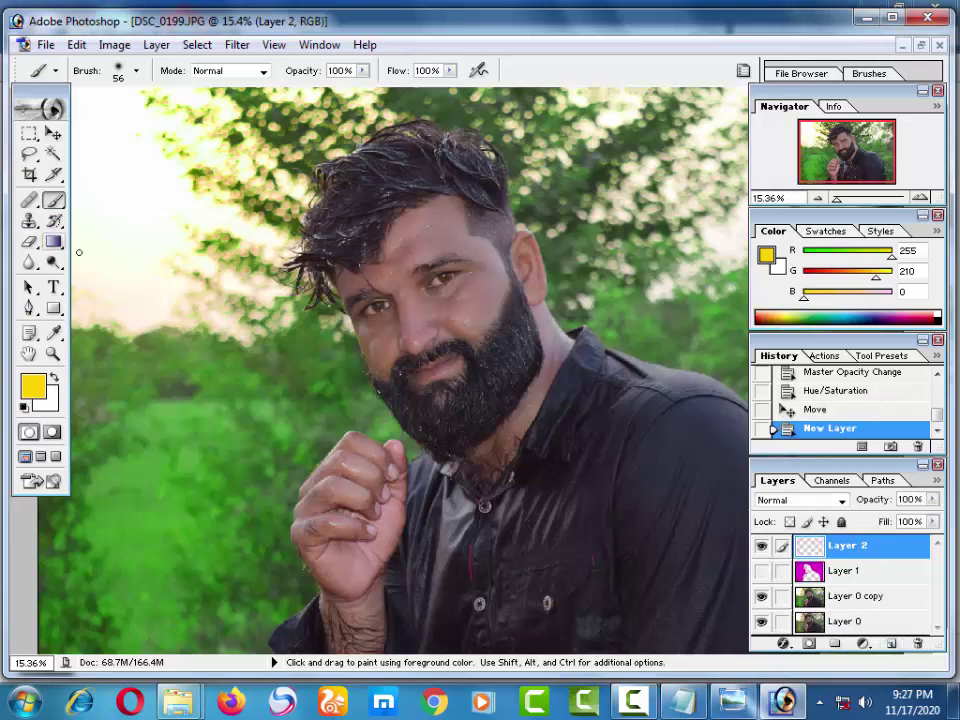
pyautogui.rightClick(380, 385)
pyautogui.click(377, 370)
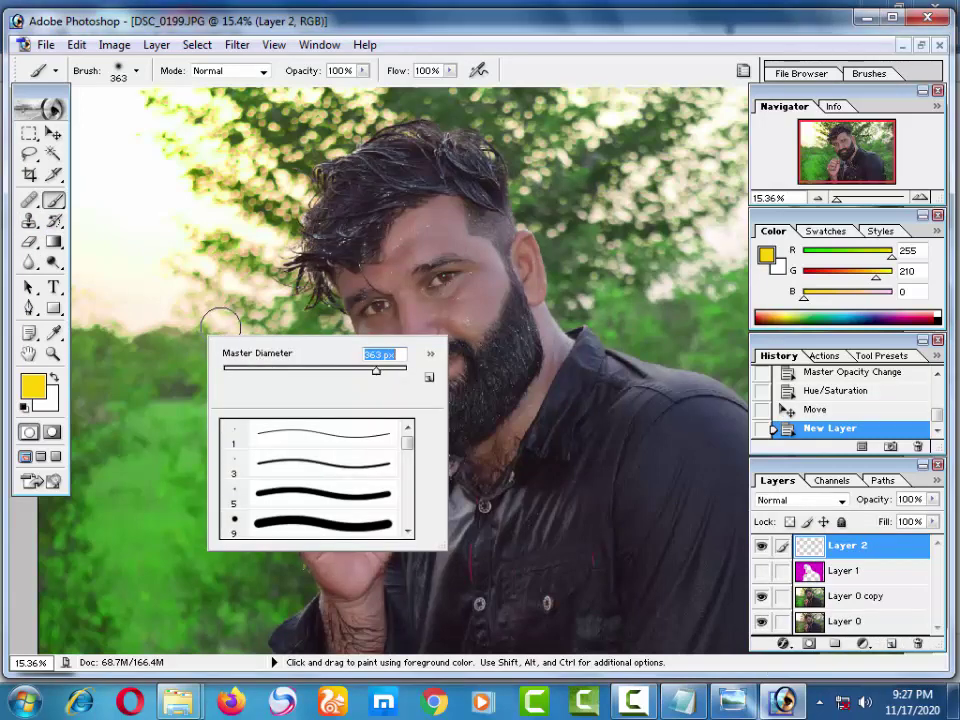
pyautogui.moveTo(230, 300)
pyautogui.mouseDown()
pyautogui.moveTo(185, 320)
pyautogui.moveTo(94, 272)
pyautogui.mouseUp()
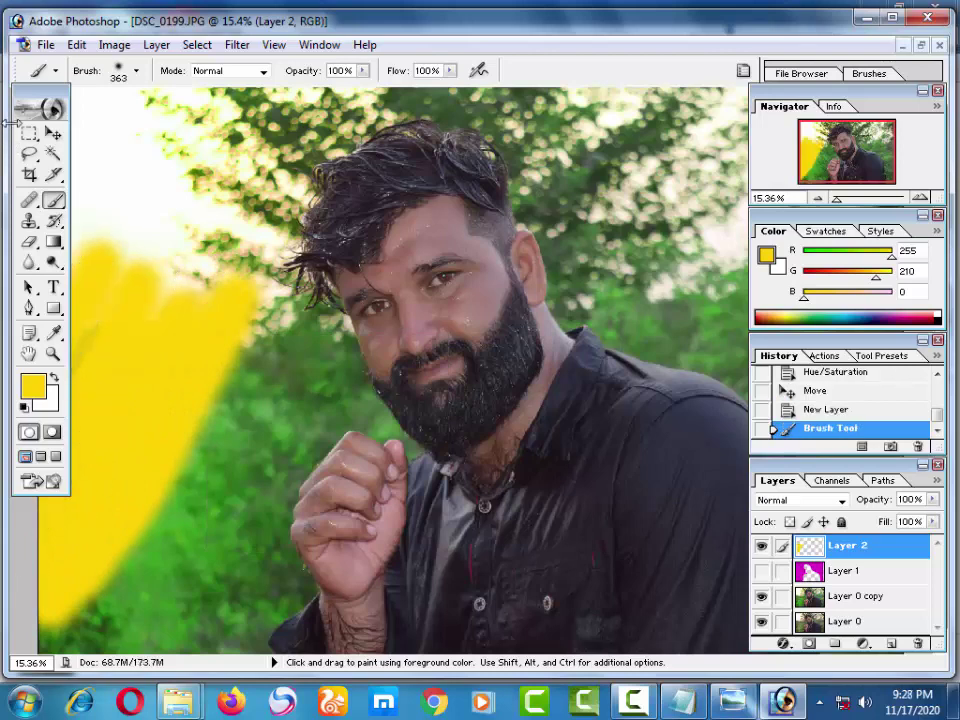
# Step: Set the yellow layer's blend mode to Soft Light, then make Layer 0 copy active
pyautogui.click(803, 500)
pyautogui.click(808, 352)
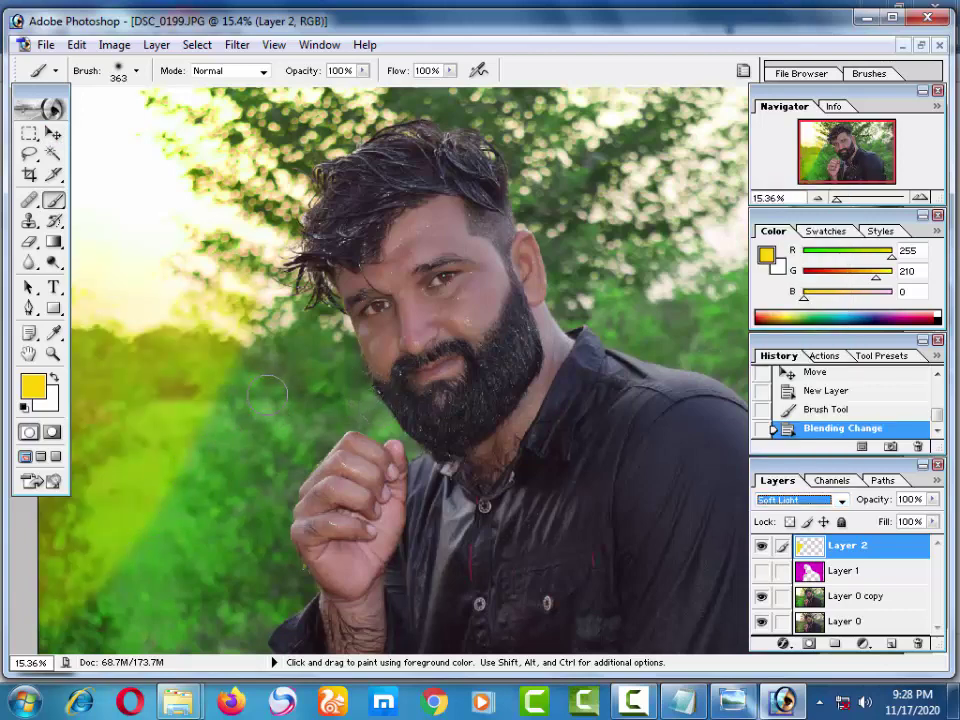
pyautogui.hotkey('ctrl', '-')
pyautogui.hotkey('ctrl', '-')
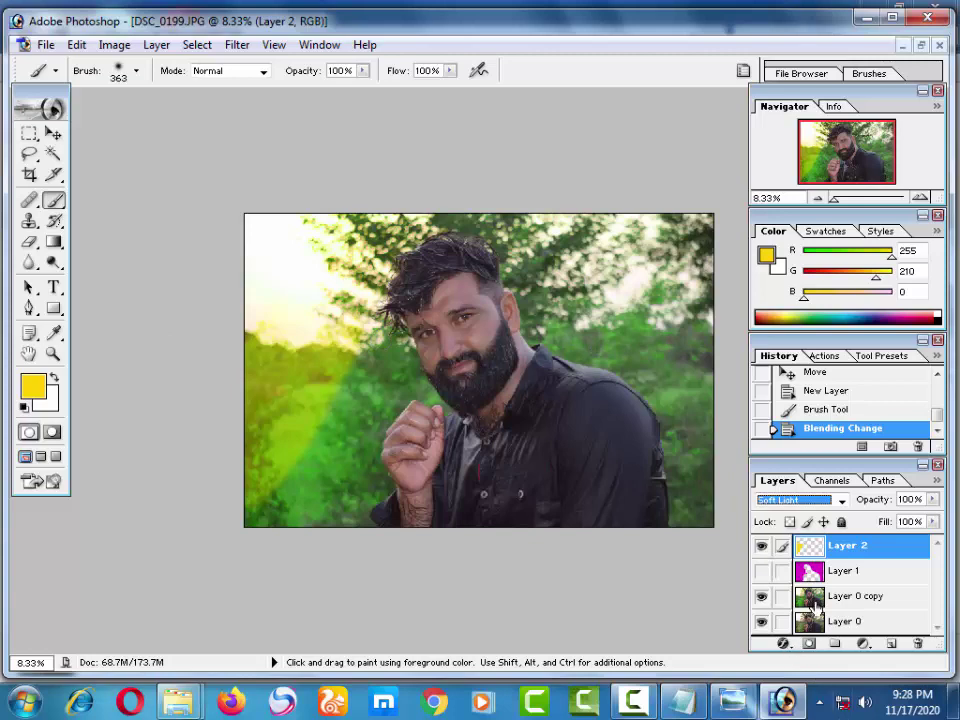
pyautogui.click(860, 596)
# Step: Apply Hue/Saturation to Layer 0 copy: hue +74, saturation +74, lightness -10
pyautogui.click(85, 47)
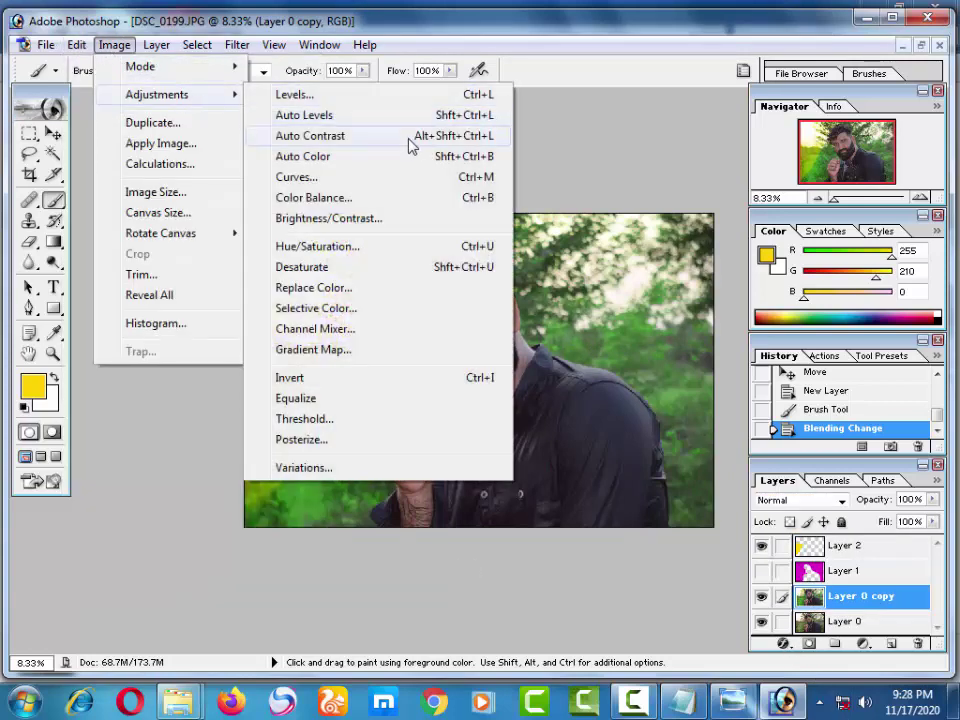
pyautogui.moveTo(157, 94)
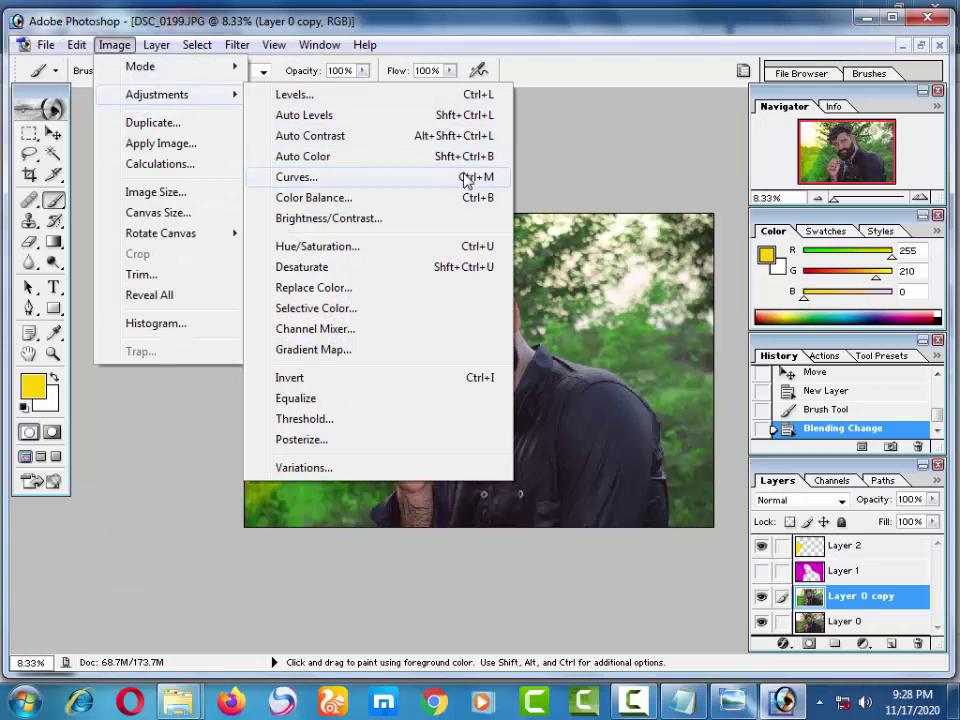
pyautogui.click(480, 246)
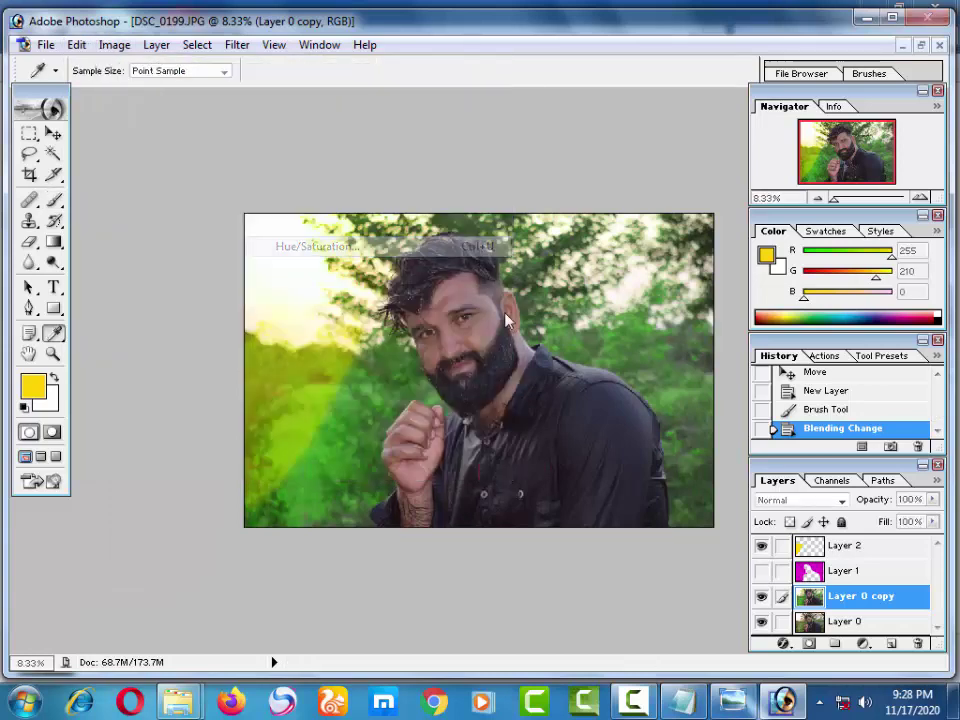
pyautogui.moveTo(654, 230); pyautogui.dragTo(698, 130)
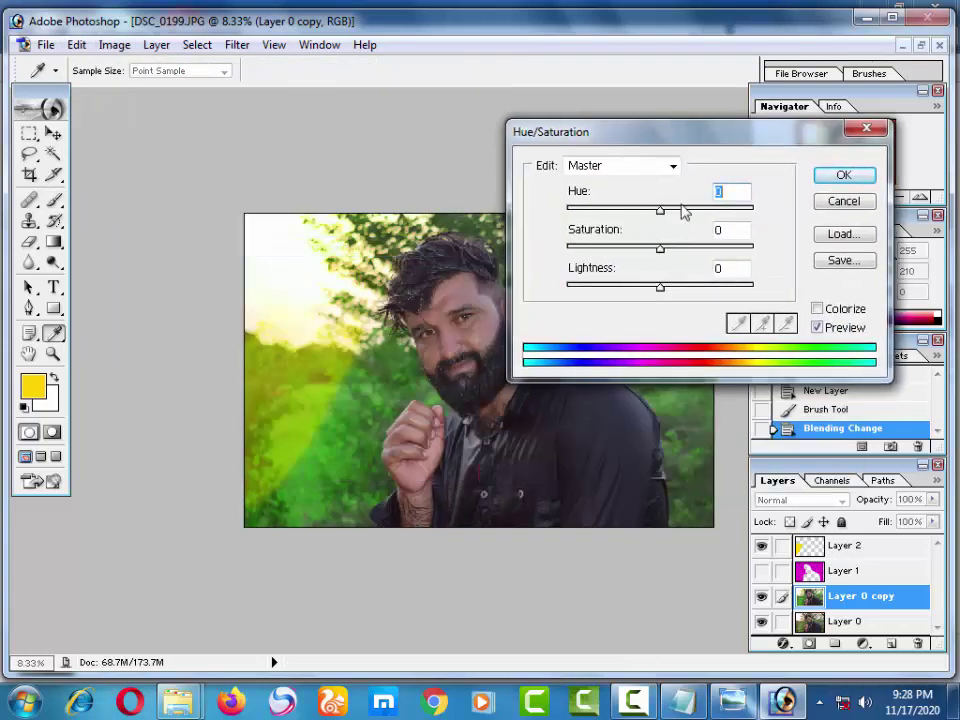
pyautogui.moveTo(660, 248); pyautogui.dragTo(776, 242)
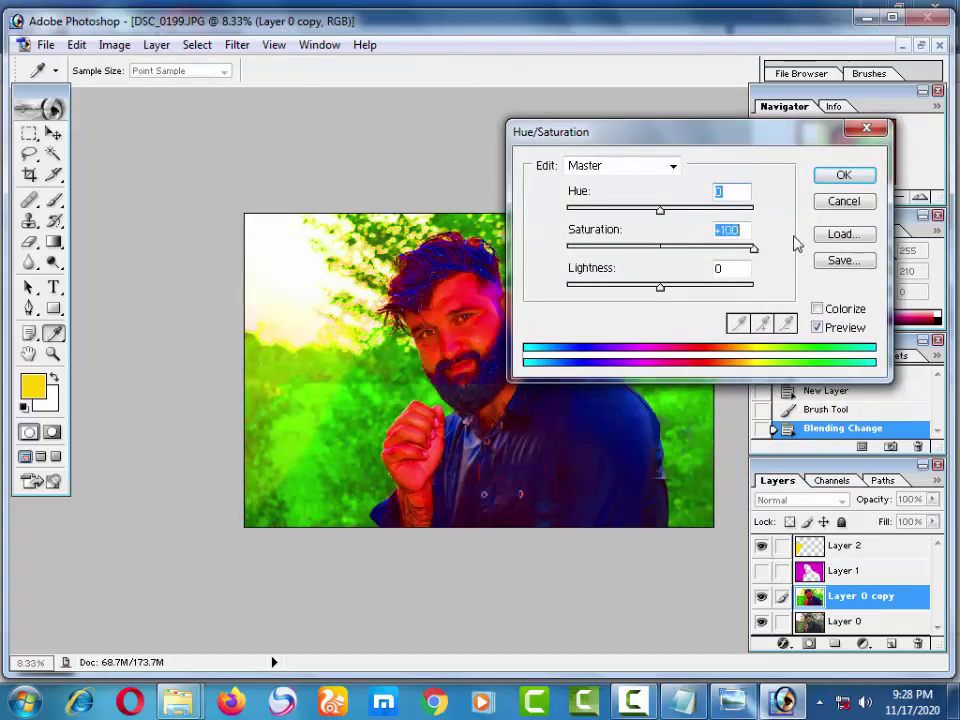
pyautogui.moveTo(660, 285)
pyautogui.mouseDown()
pyautogui.moveTo(731, 294)
pyautogui.moveTo(657, 289)
pyautogui.mouseUp()
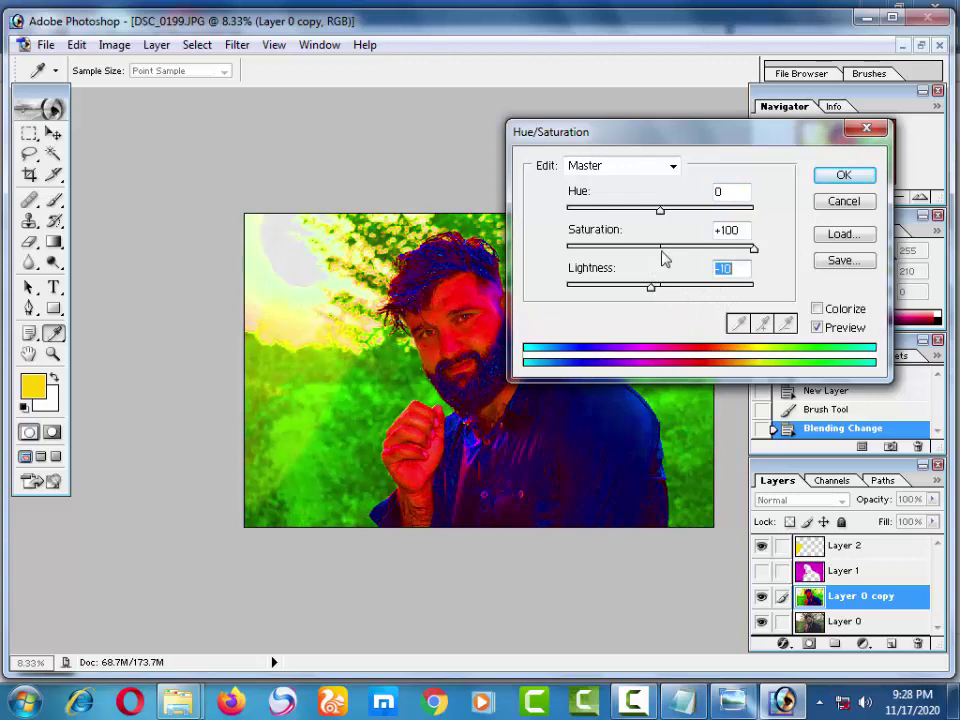
pyautogui.moveTo(664, 249); pyautogui.dragTo(568, 249)
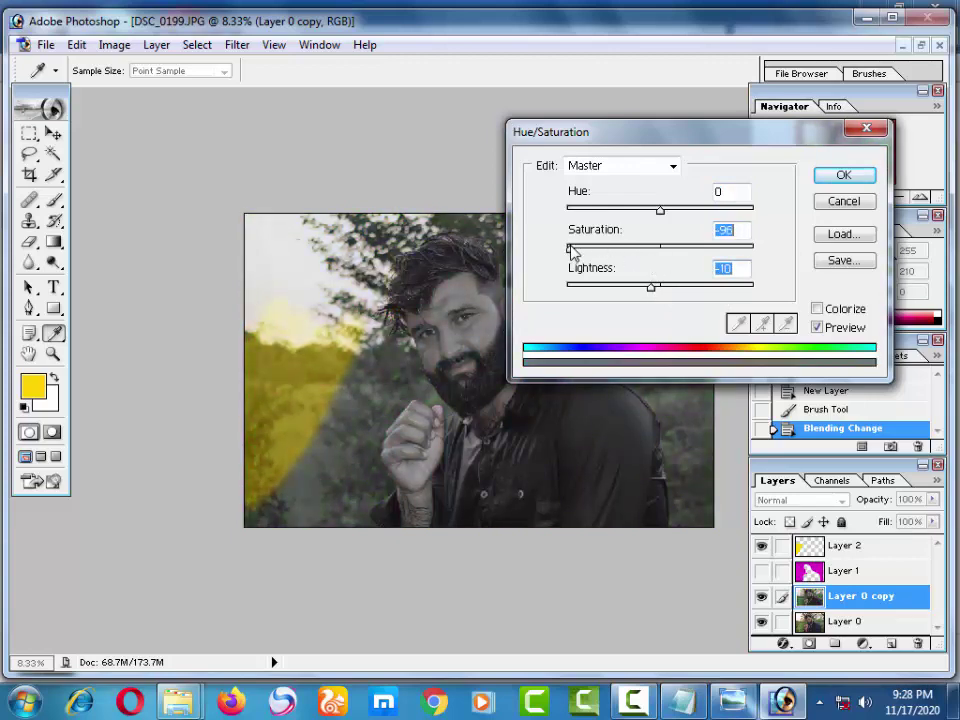
pyautogui.moveTo(600, 209); pyautogui.dragTo(714, 210)
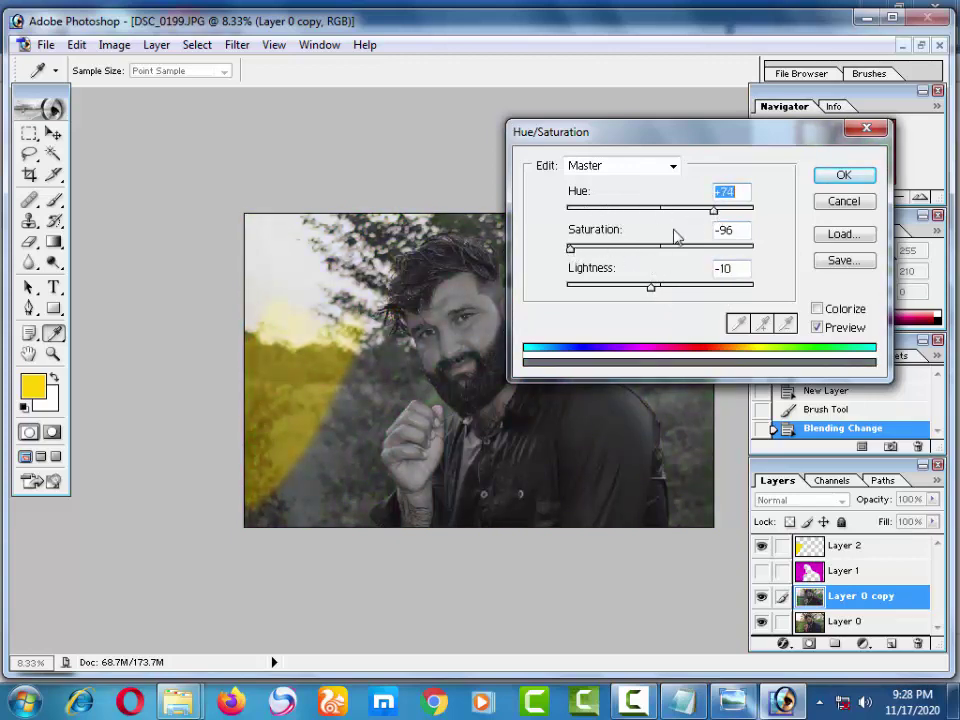
pyautogui.moveTo(570, 248); pyautogui.dragTo(730, 250)
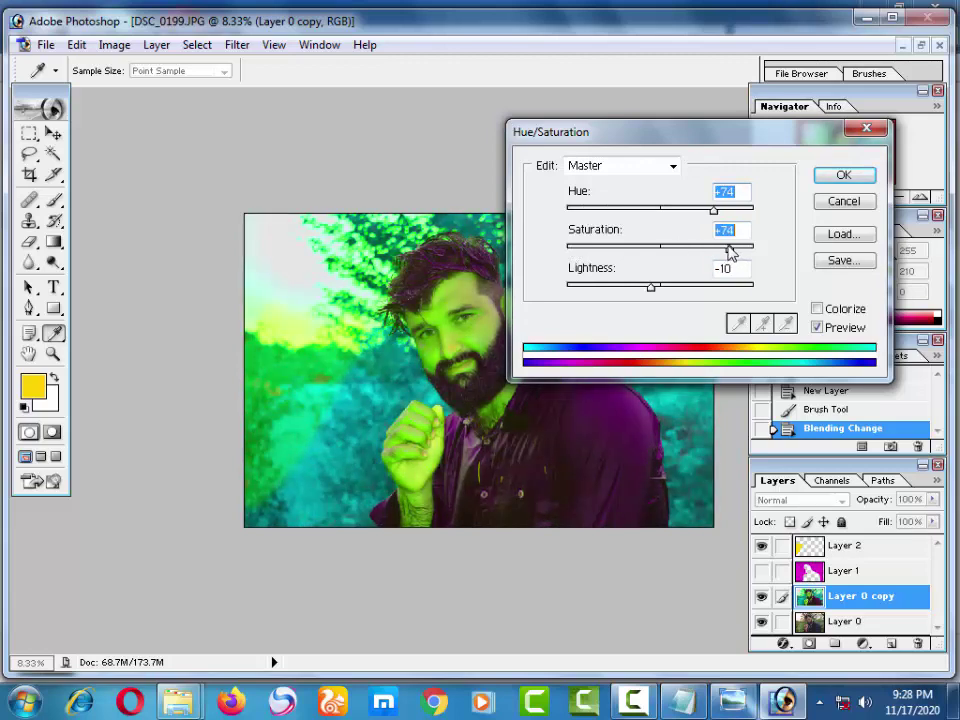
pyautogui.click(840, 176)
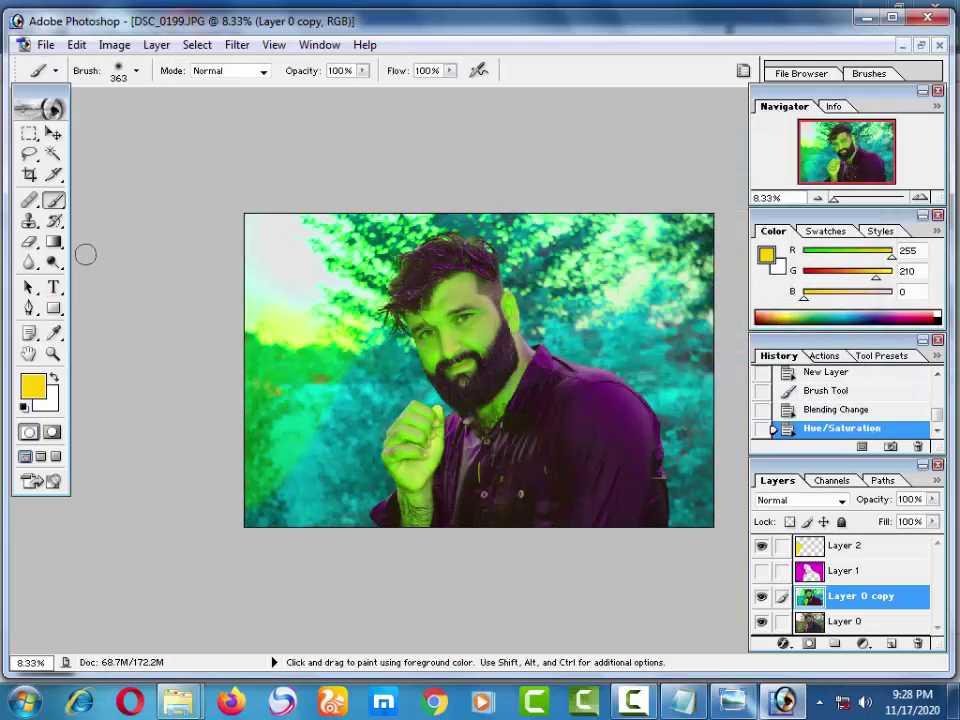
# Step: With a 2500 px Eraser, remove the tint from the man's face and the top-left
pyautogui.click(29, 241)
pyautogui.rightClick(360, 268)
pyautogui.moveTo(393, 301); pyautogui.dragTo(478, 308)
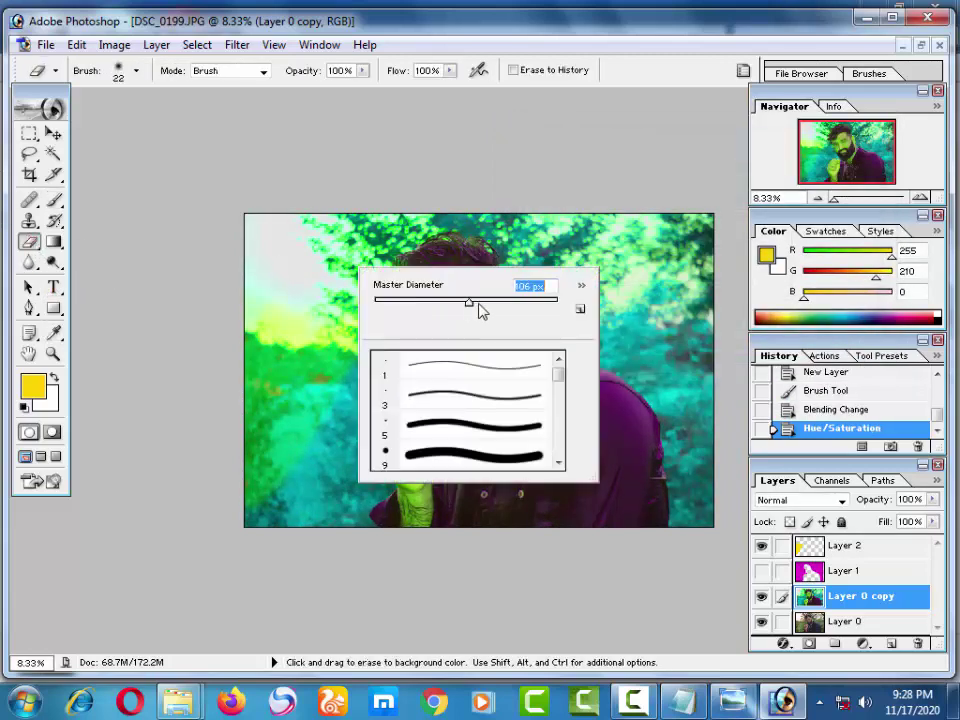
pyautogui.click(425, 285)
pyautogui.rightClick(415, 270)
pyautogui.moveTo(553, 311); pyautogui.dragTo(622, 332)
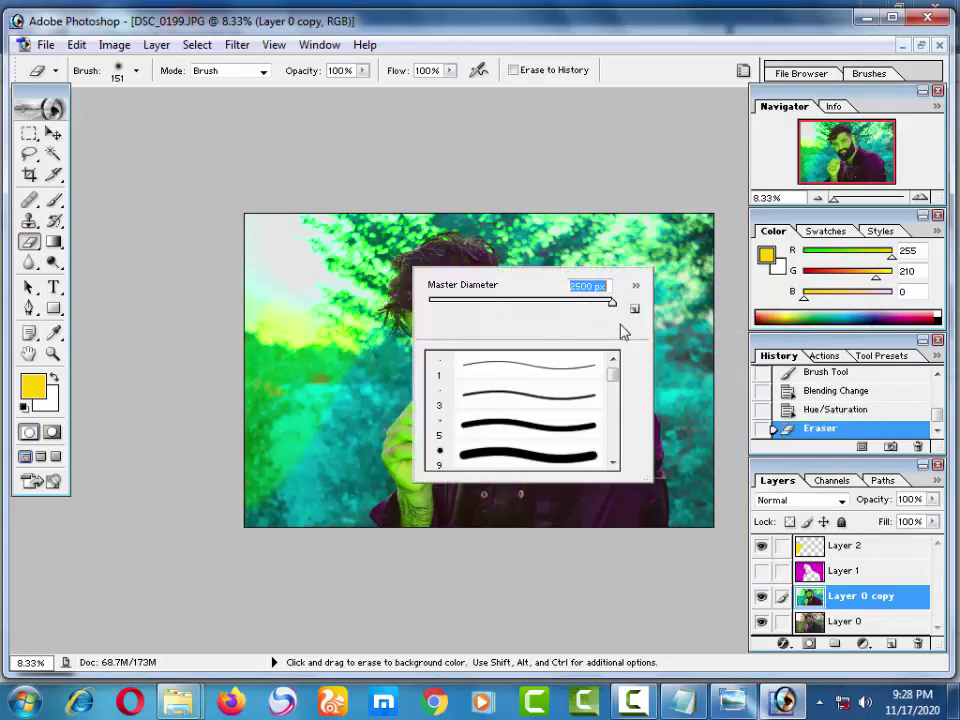
pyautogui.click(493, 250)
pyautogui.moveTo(493, 250); pyautogui.dragTo(285, 220)
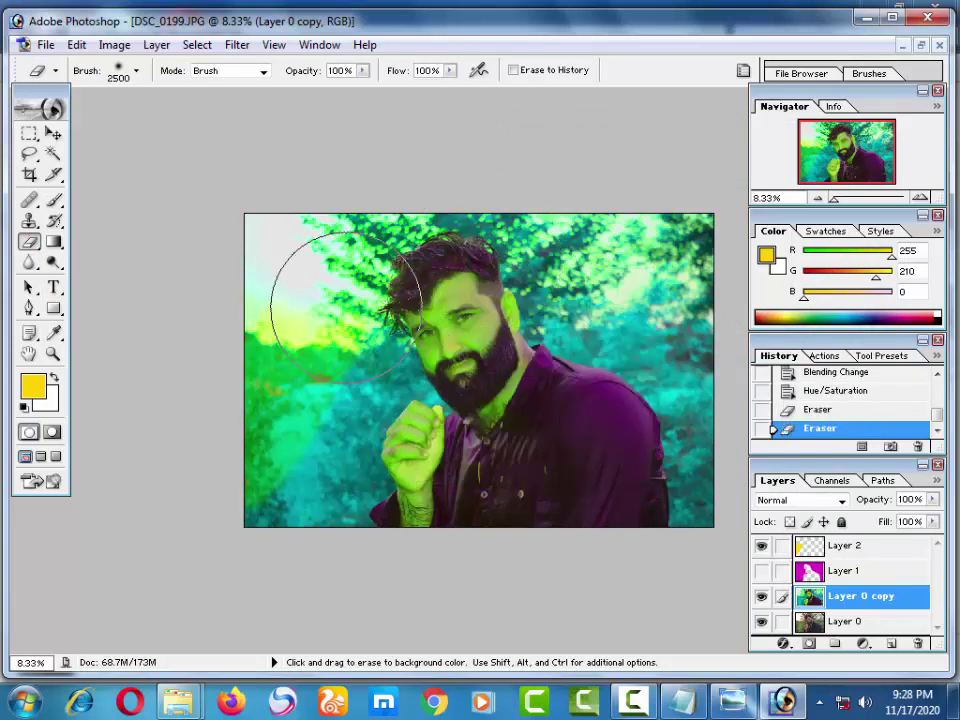
pyautogui.click(425, 275)
pyautogui.click(305, 262)
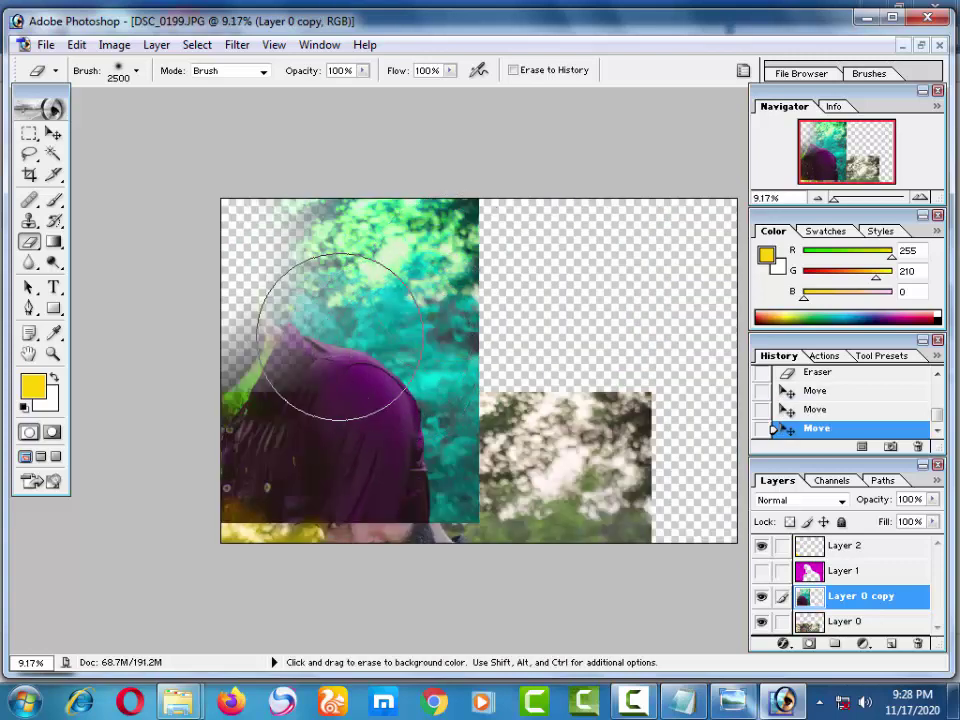
# Step: Fit the photo in the window and undo the two accidental layer moves
pyautogui.press('space')
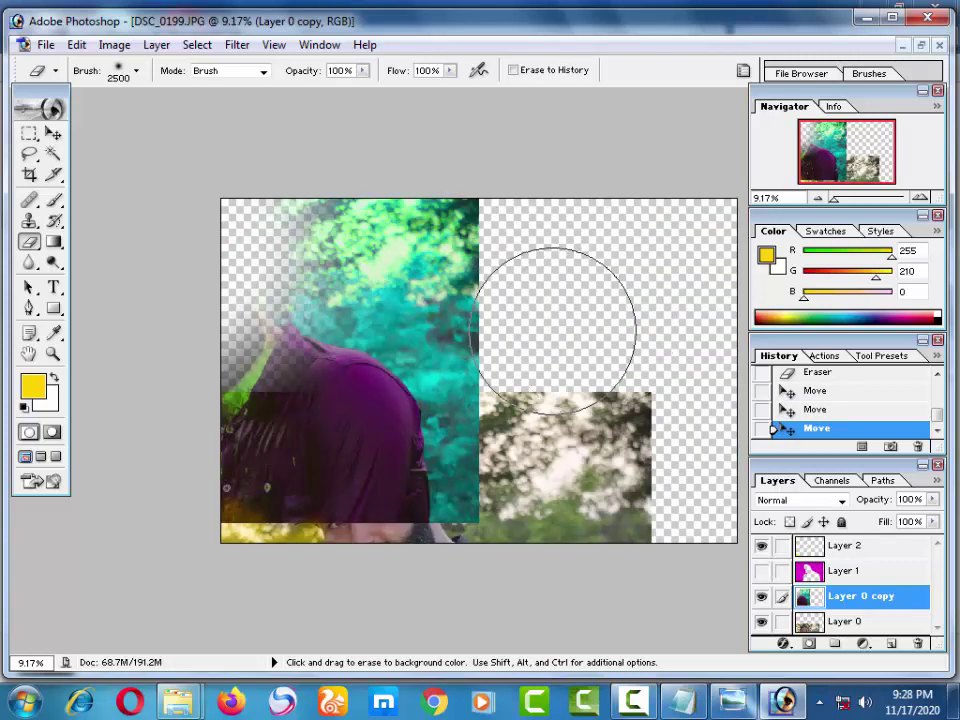
pyautogui.hotkey('ctrl', '-')
pyautogui.hotkey('ctrl', '0')
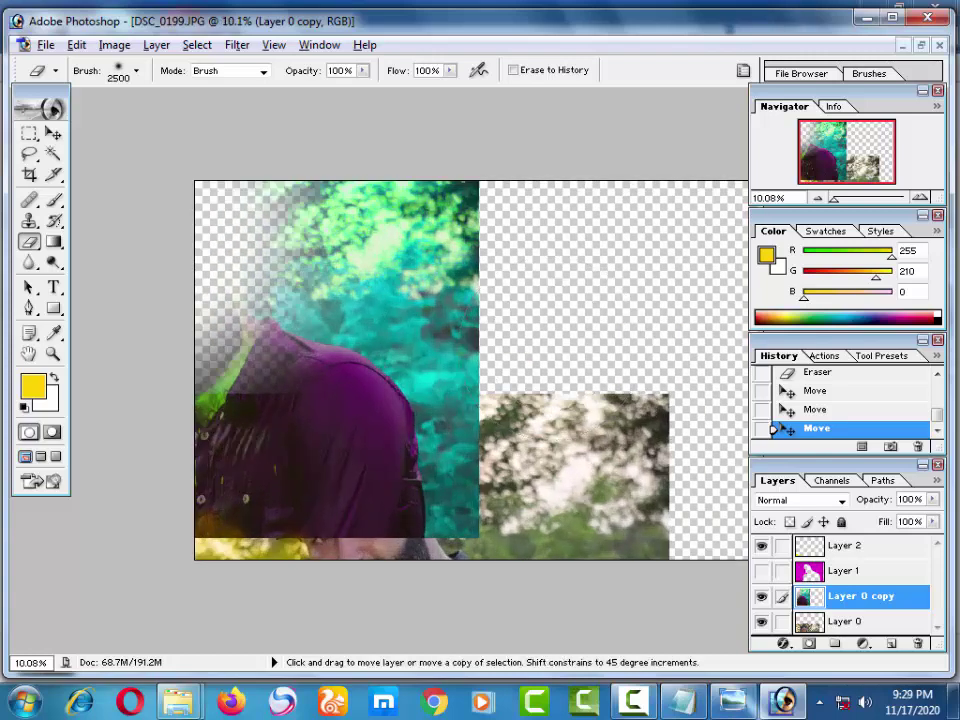
pyautogui.hotkey('ctrl', 'alt', 'z')
pyautogui.hotkey('ctrl', 'alt', 'z')
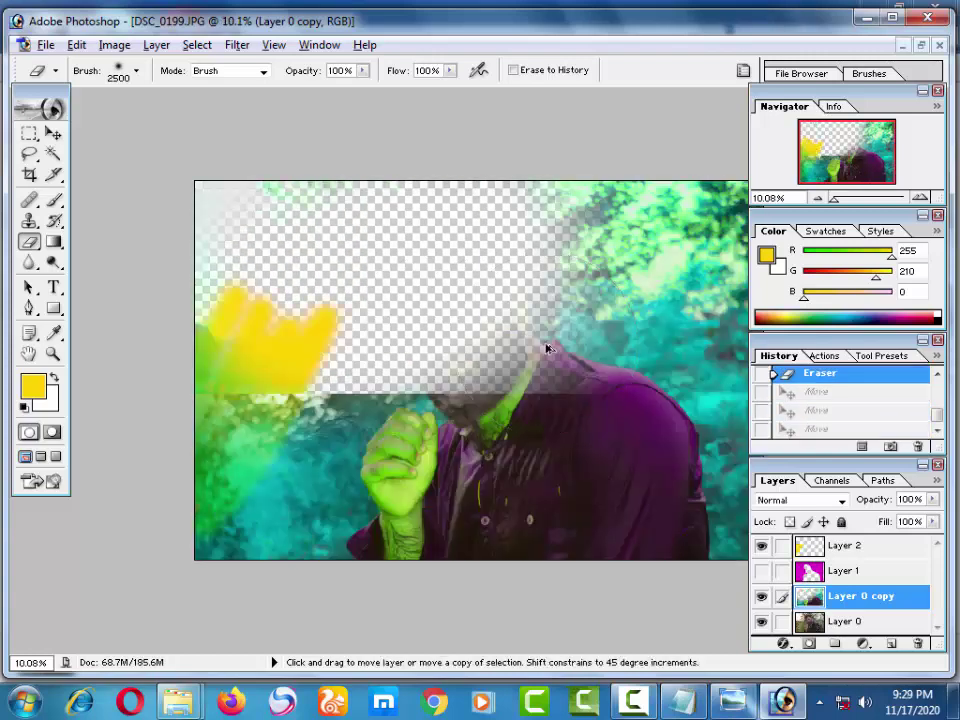
pyautogui.hotkey('ctrl', 'alt', 'z')
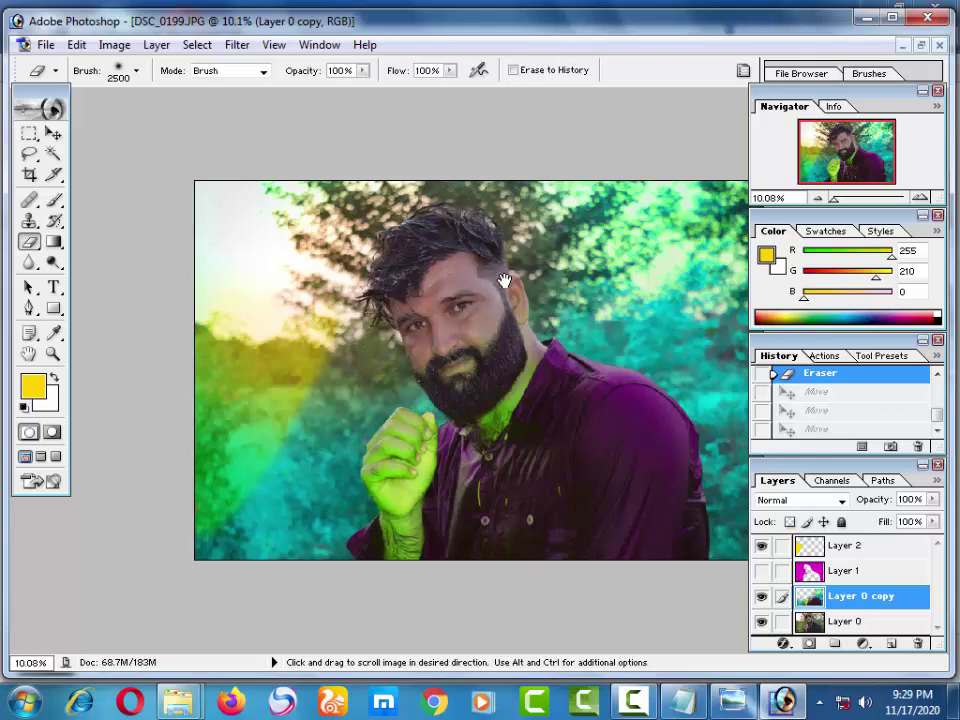
# Step: Resize the eraser through several tries, settling on about 723 px
pyautogui.rightClick(604, 326)
pyautogui.moveTo(604, 326); pyautogui.dragTo(658, 332)
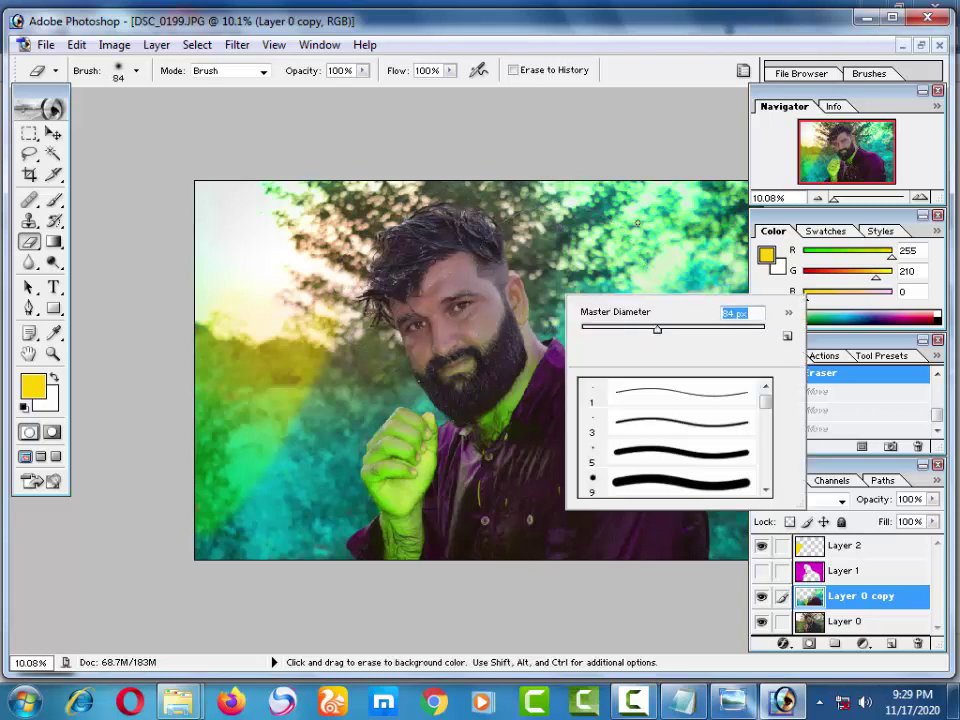
pyautogui.rightClick(739, 258)
pyautogui.moveTo(737, 258)
pyautogui.mouseDown()
pyautogui.moveTo(767, 260)
pyautogui.moveTo(787, 292)
pyautogui.mouseUp()
pyautogui.click(632, 248)
pyautogui.rightClick(739, 289)
pyautogui.click(680, 228)
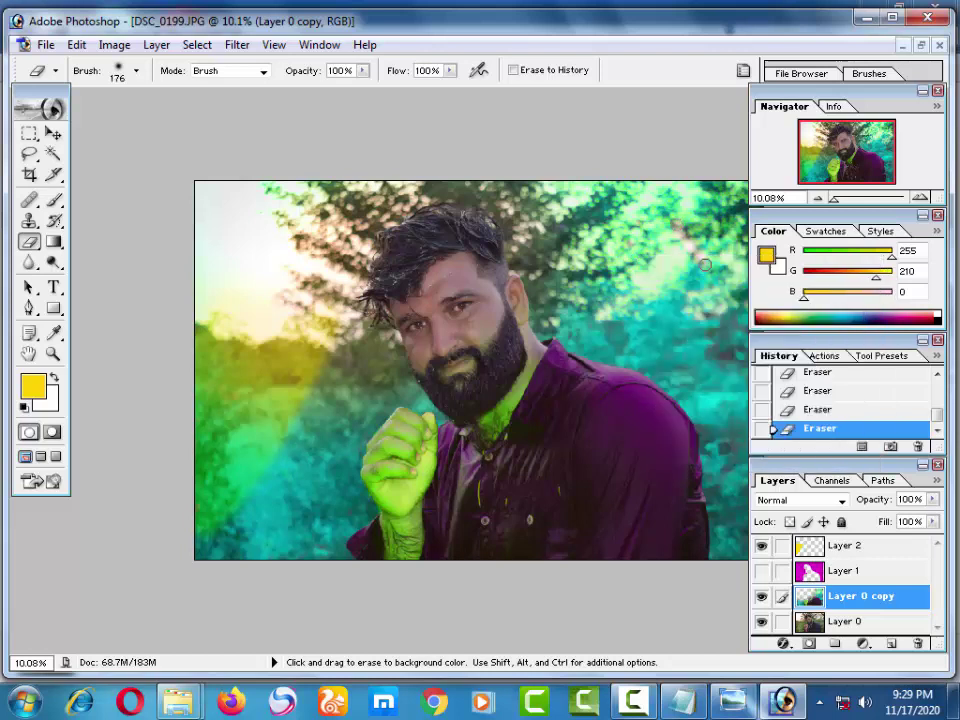
pyautogui.rightClick(846, 336)
pyautogui.moveTo(846, 336); pyautogui.dragTo(877, 342)
# Step: Erase the teal from the right background, right edge, upper-right trees and neck under the beard
pyautogui.click(667, 340)
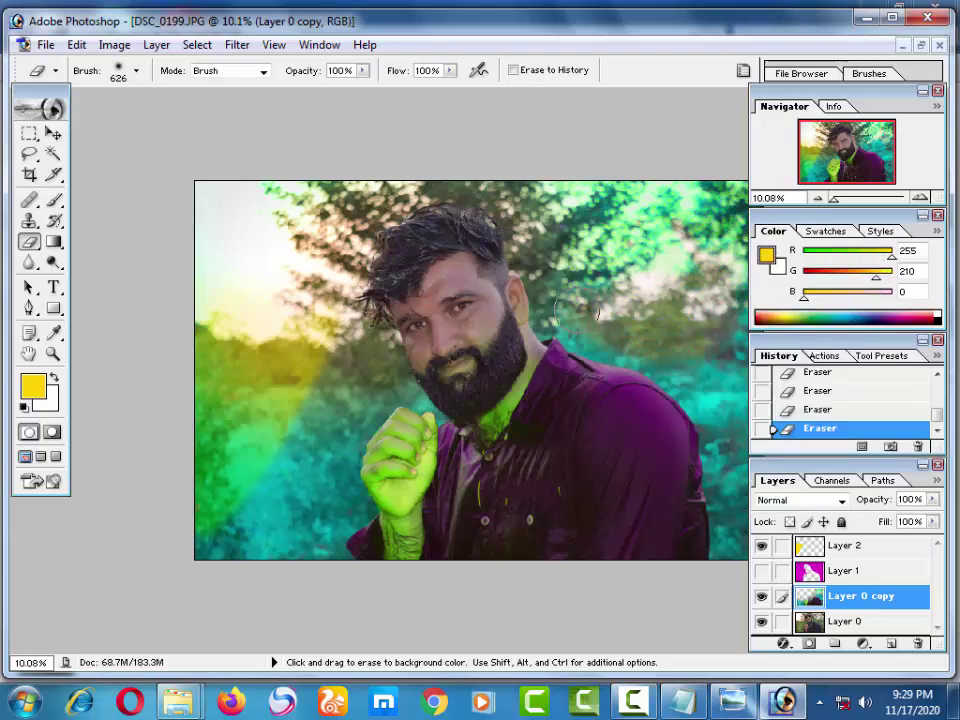
pyautogui.click(718, 395)
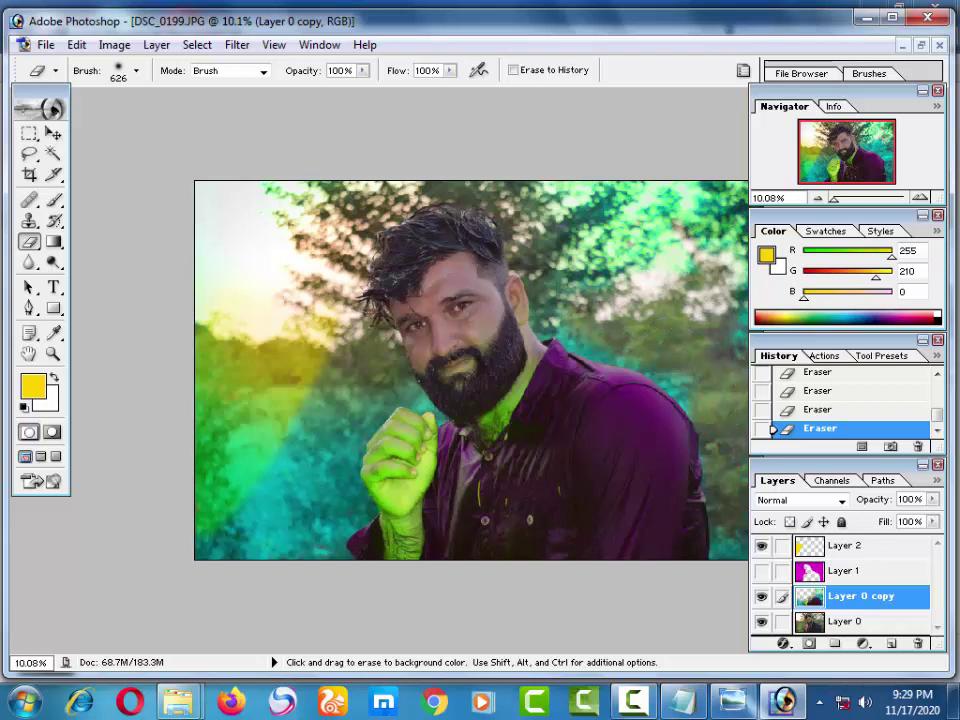
pyautogui.click(680, 228)
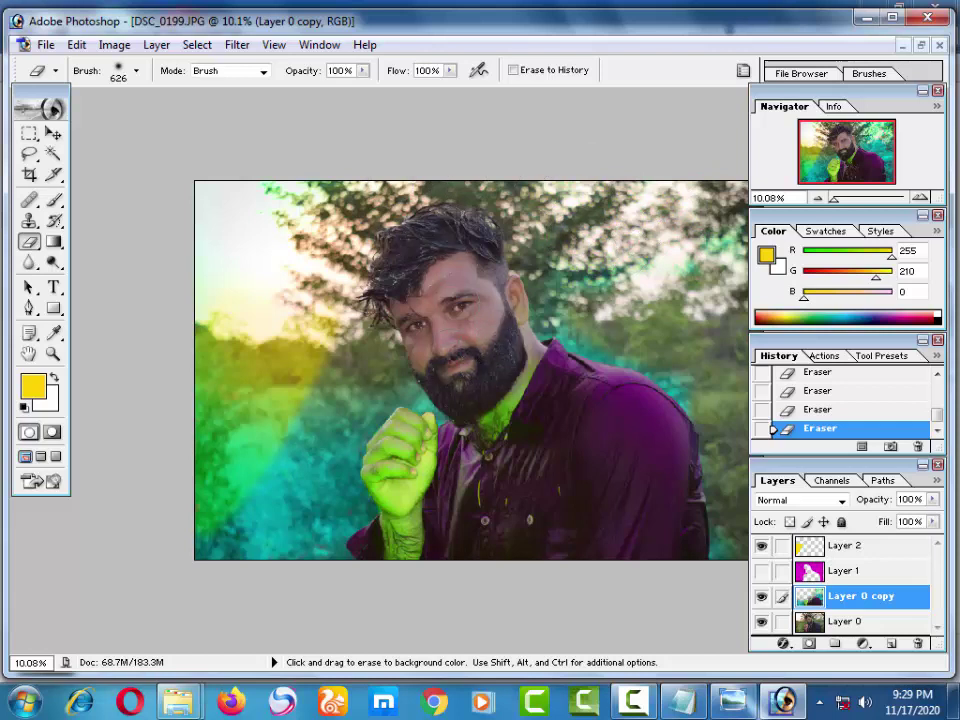
pyautogui.click(503, 357)
pyautogui.moveTo(503, 357)
pyautogui.mouseDown()
pyautogui.moveTo(484, 412)
pyautogui.moveTo(420, 372)
pyautogui.mouseUp()
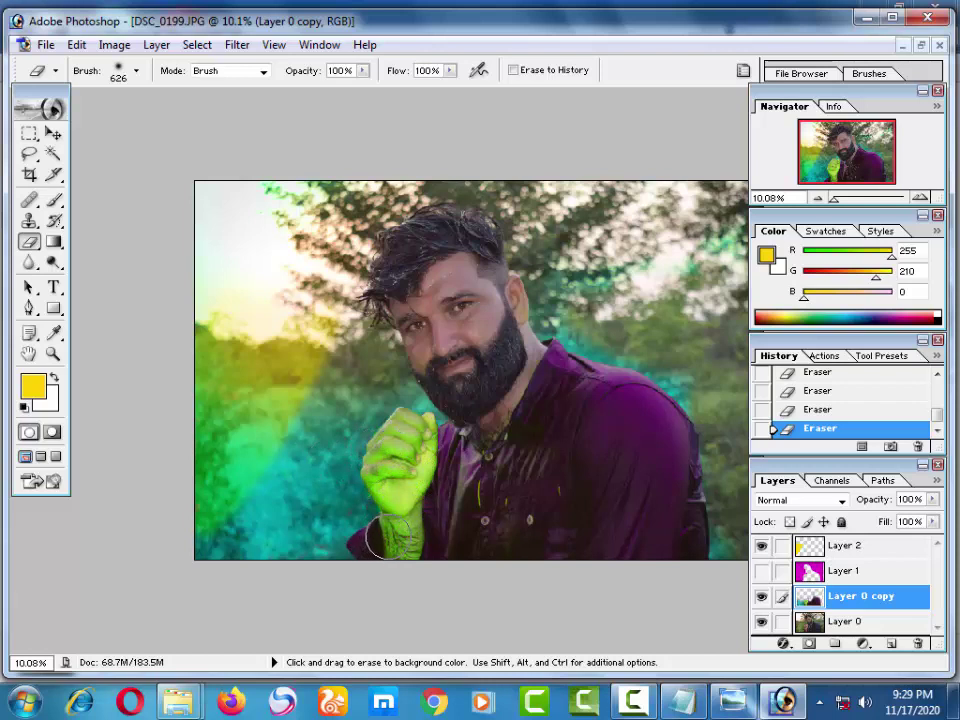
# Step: Erase the green tint from the raised hand and toggle the copy layer to compare
pyautogui.moveTo(404, 525); pyautogui.dragTo(430, 490)
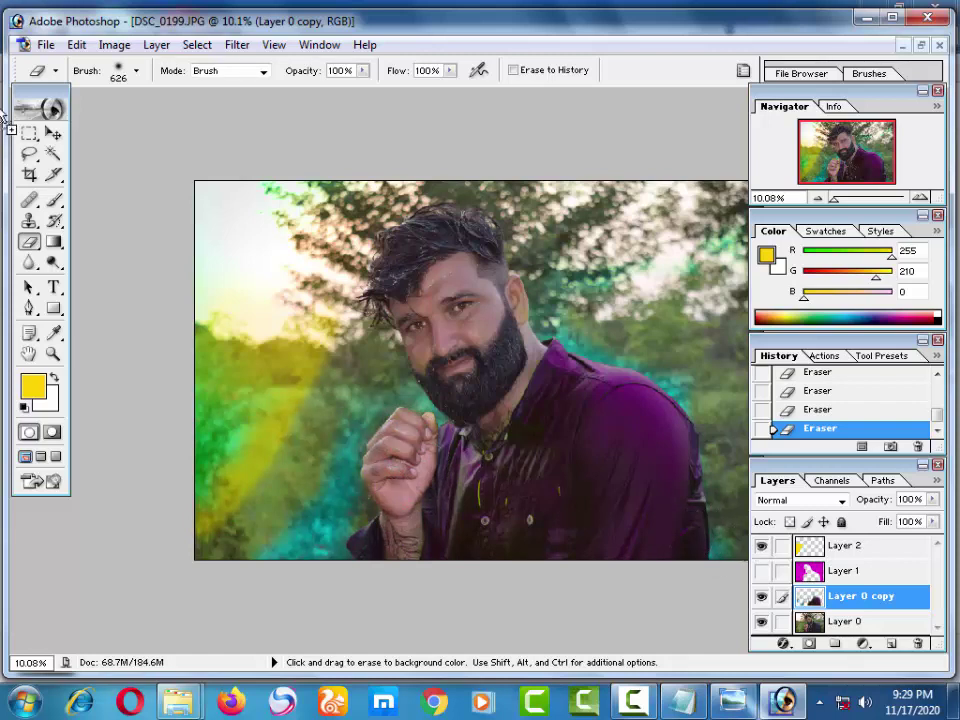
pyautogui.click(54, 133)
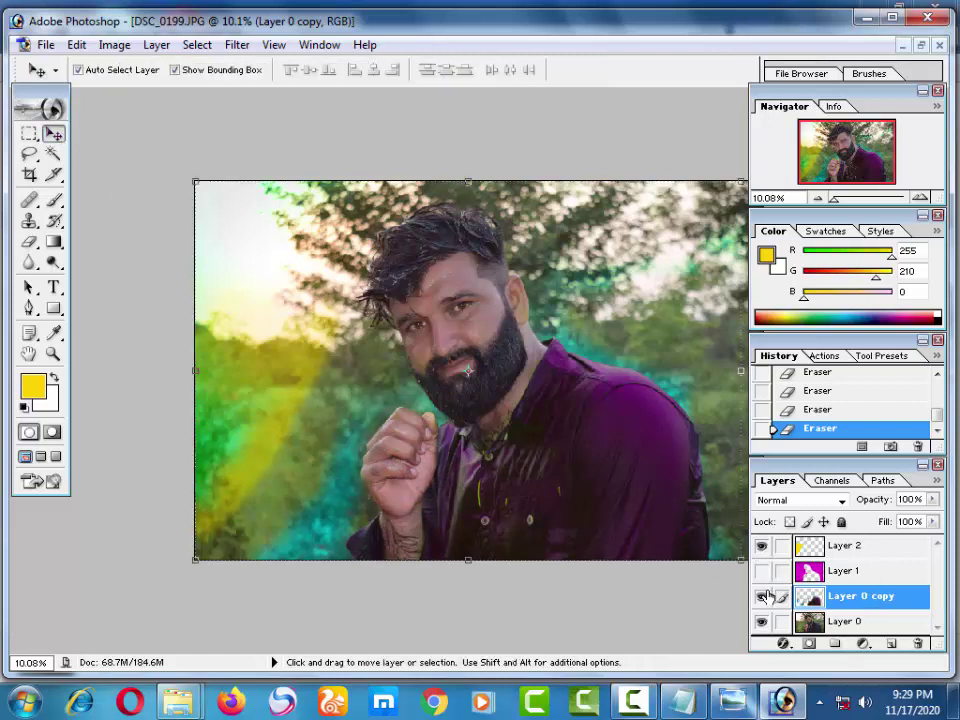
pyautogui.click(764, 596)
pyautogui.click(764, 596)
pyautogui.click(764, 596)
pyautogui.click(30, 241)
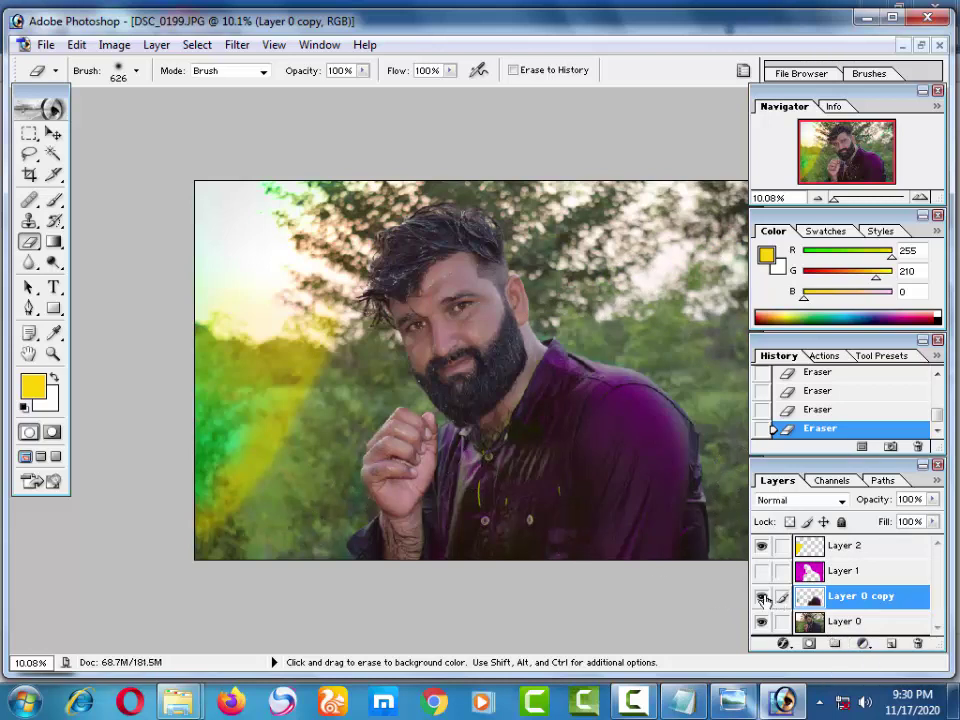
# Step: Flick Layer 0 copy's visibility repeatedly to compare before and after, leaving it visible
pyautogui.click(762, 597)
pyautogui.click(762, 598)
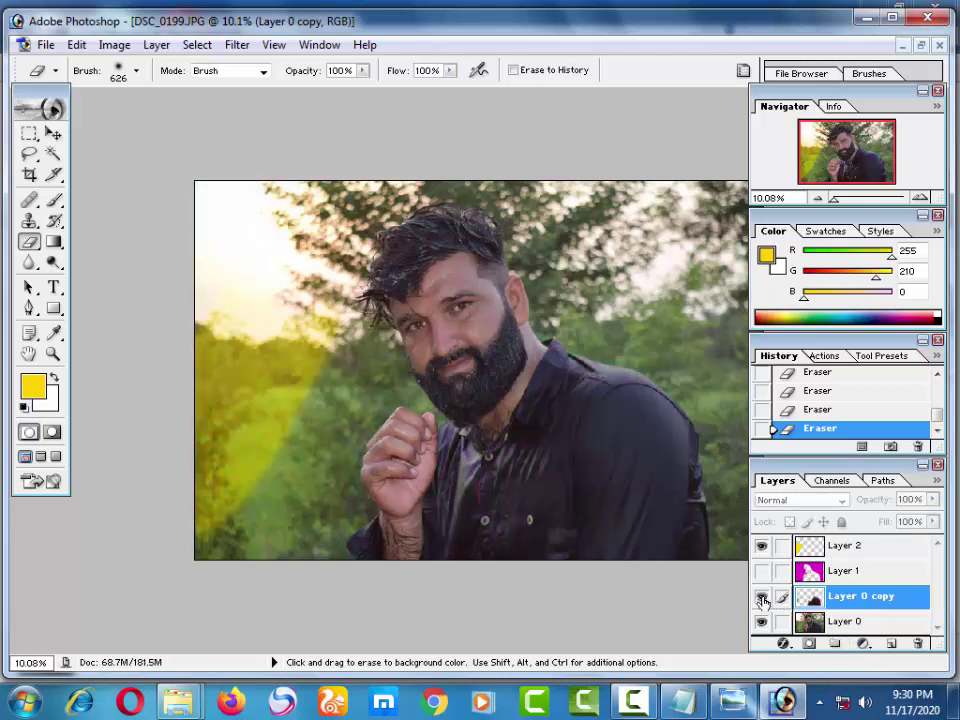
pyautogui.click(762, 598)
pyautogui.click(762, 598)
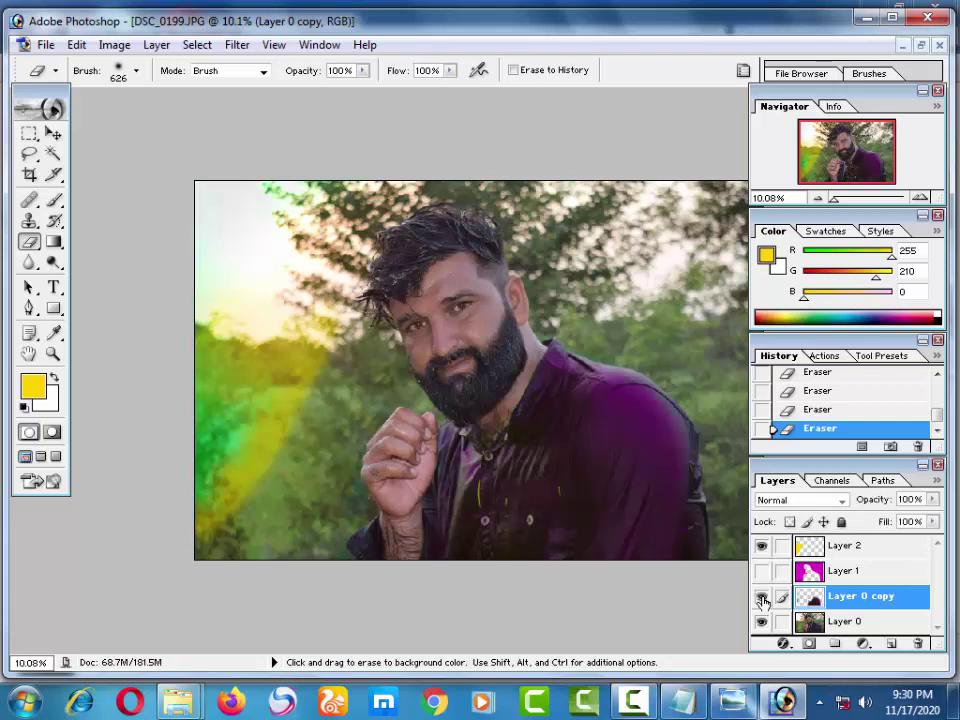
pyautogui.click(762, 598)
pyautogui.click(762, 598)
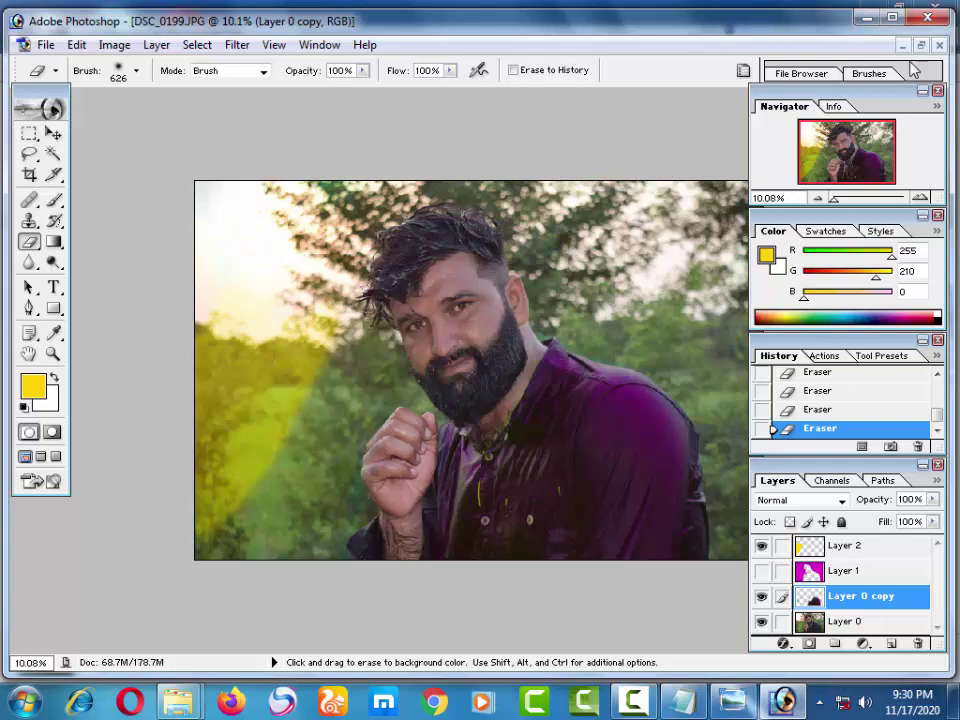
# Step: Close DSC_0199 without saving and minimize Photoshop to reveal the Documents library
pyautogui.click(937, 46)
pyautogui.click(484, 283)
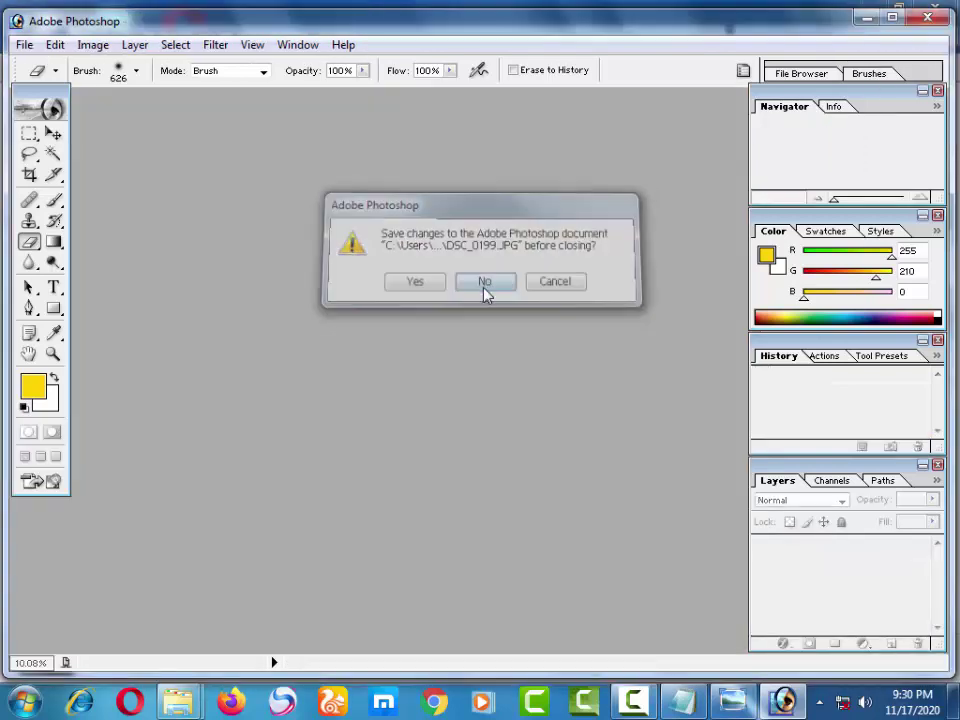
pyautogui.click(866, 18)
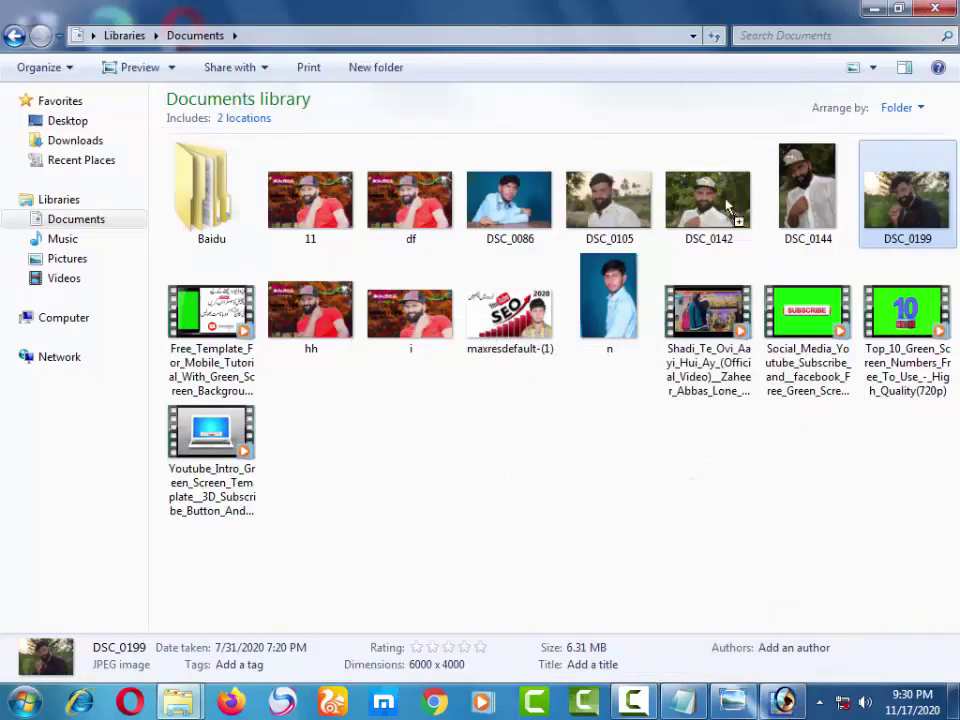
pyautogui.moveTo(652, 222)
pyautogui.mouseDown()
pyautogui.moveTo(712, 198)
pyautogui.moveTo(714, 215)
pyautogui.mouseUp()
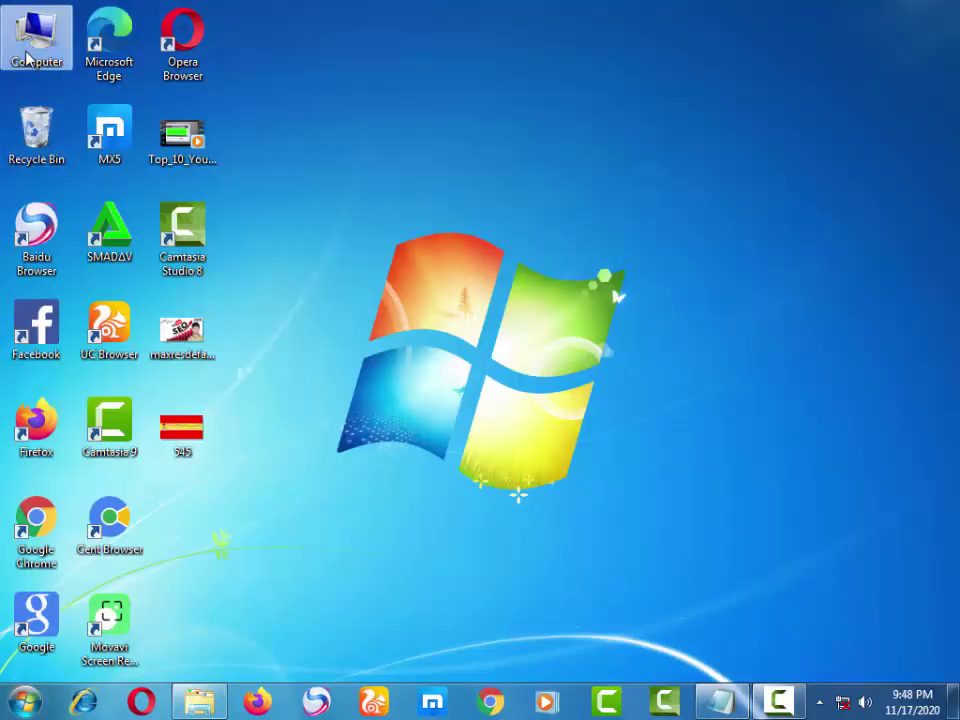
# Step: Open Computer and launch Photoshop 7.0 from the Start menu
pyautogui.doubleClick(38, 30)
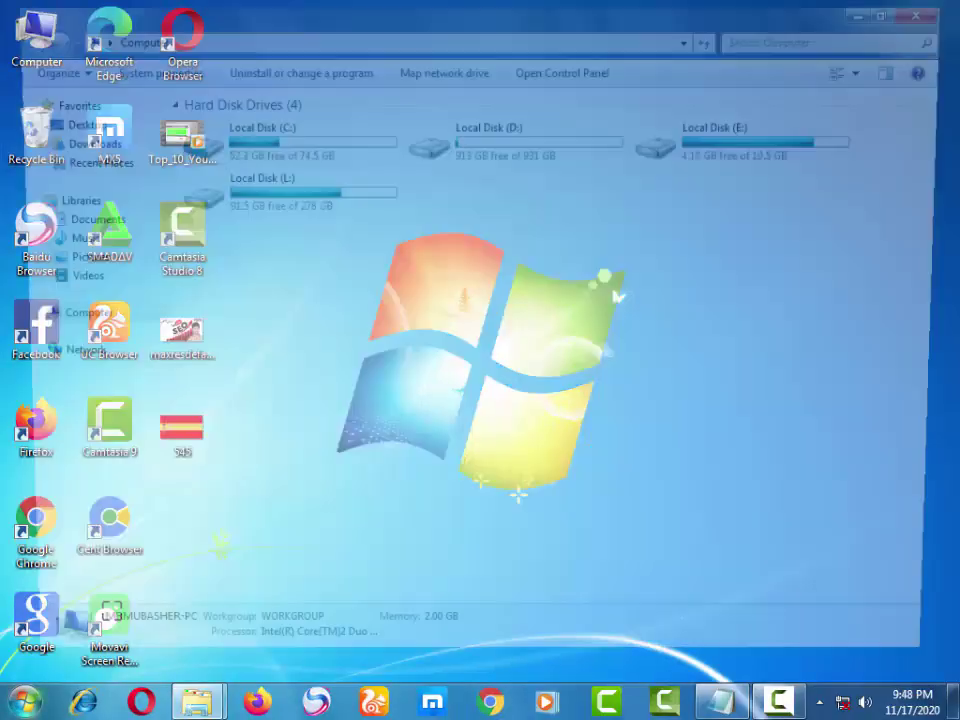
pyautogui.click(22, 702)
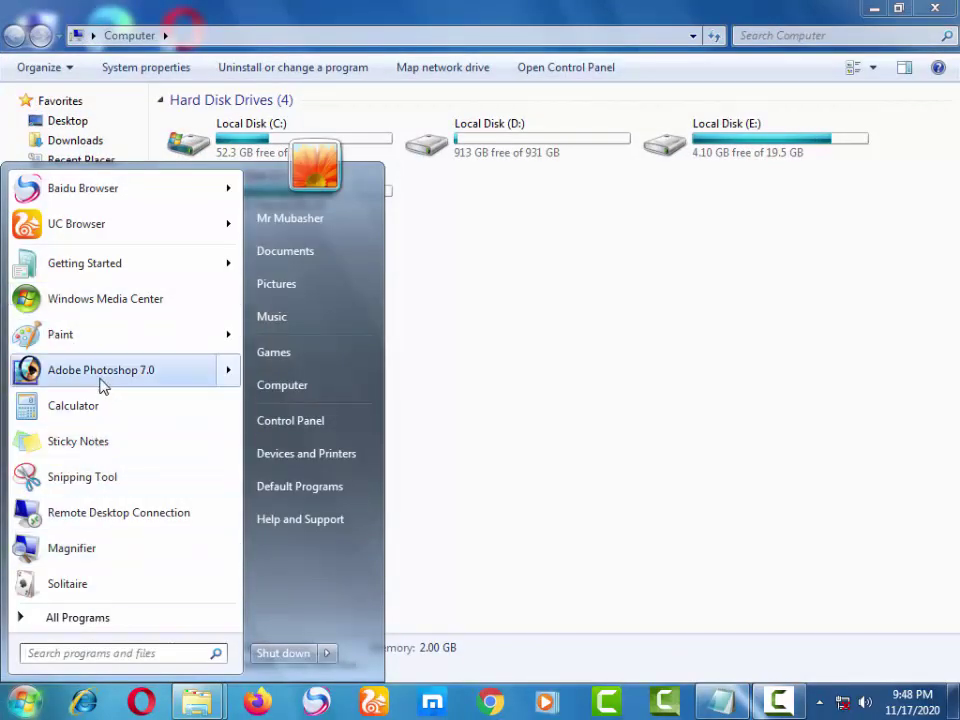
pyautogui.click(439, 225)
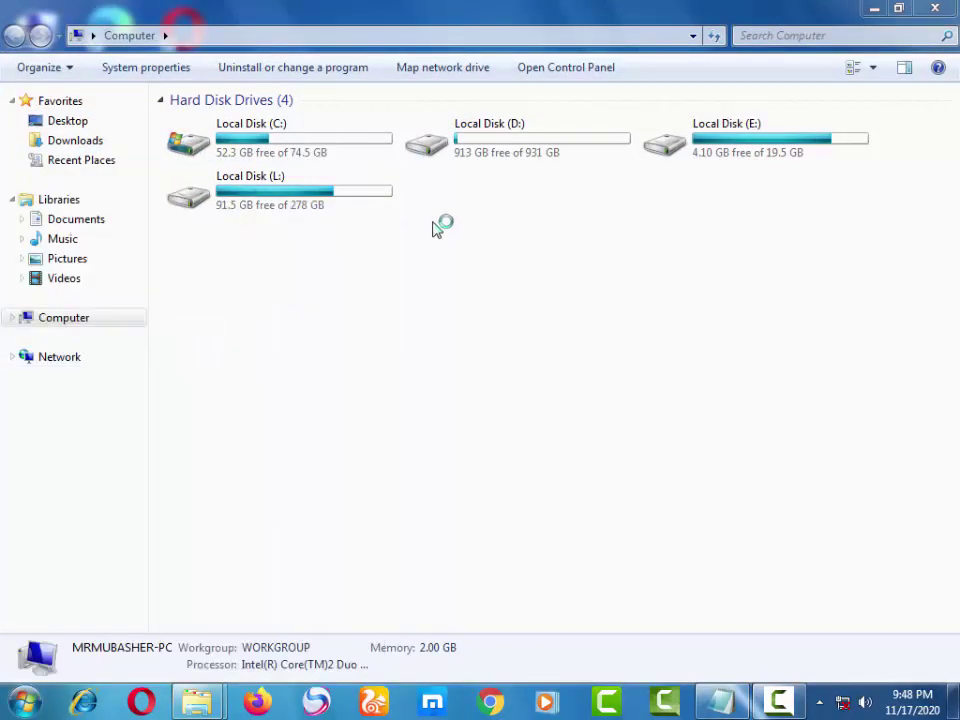
# Step: Open the Documents library and select the DSC_0105 photo
pyautogui.click(111, 219)
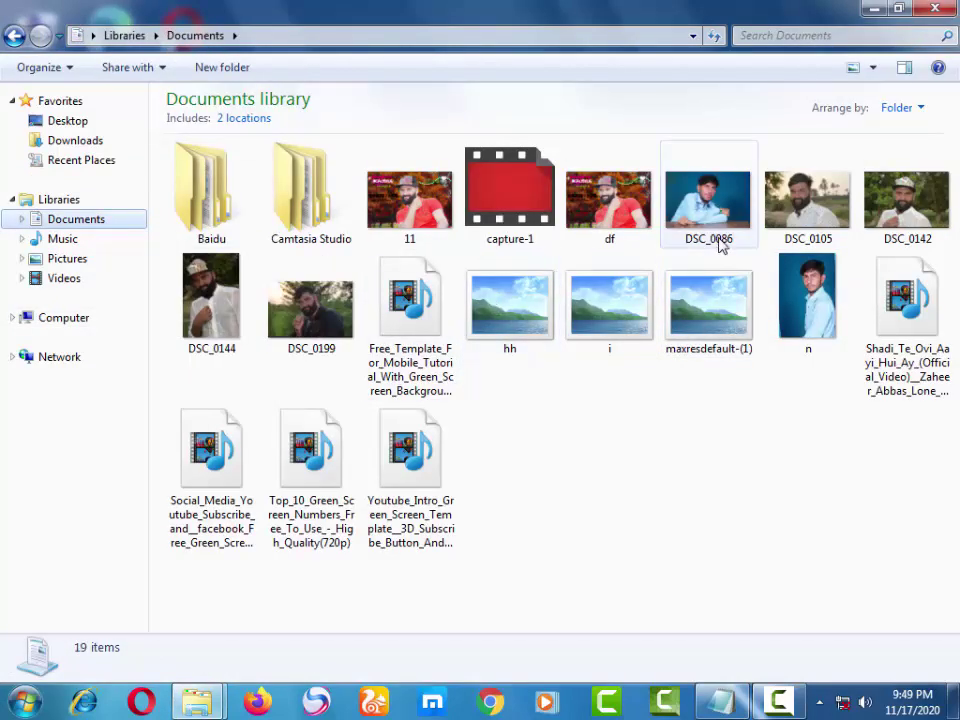
pyautogui.click(812, 214)
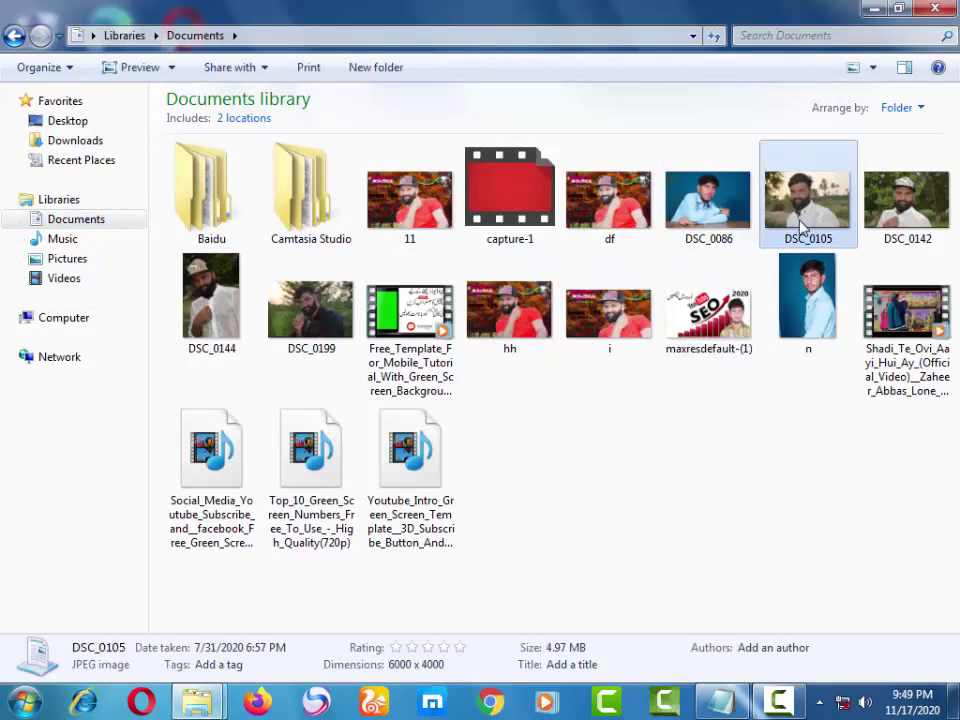
pyautogui.click(779, 700)
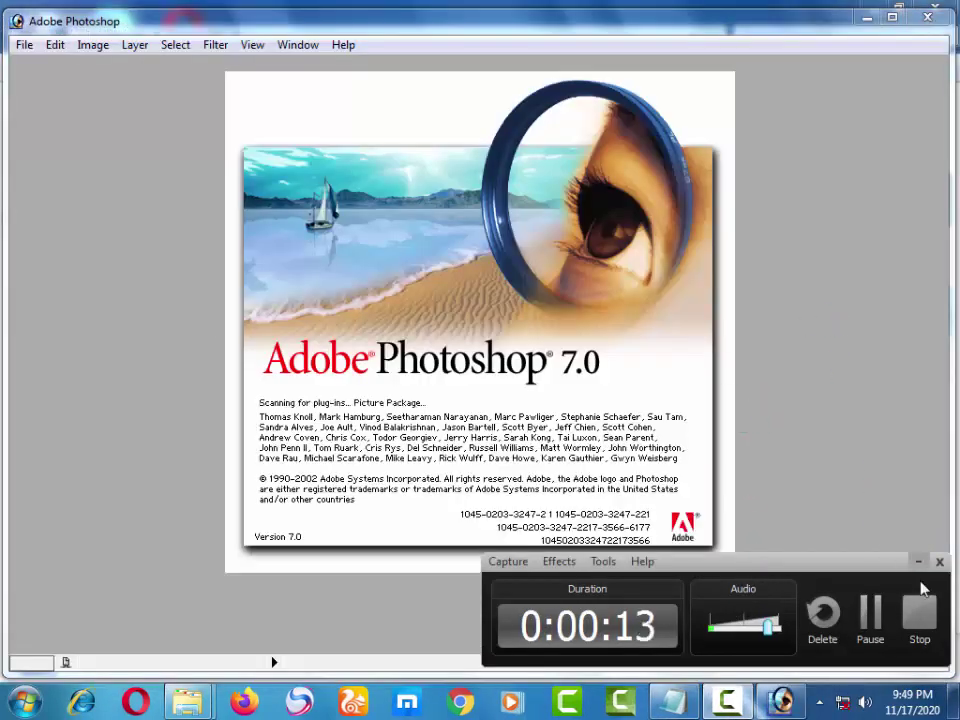
pyautogui.click(920, 564)
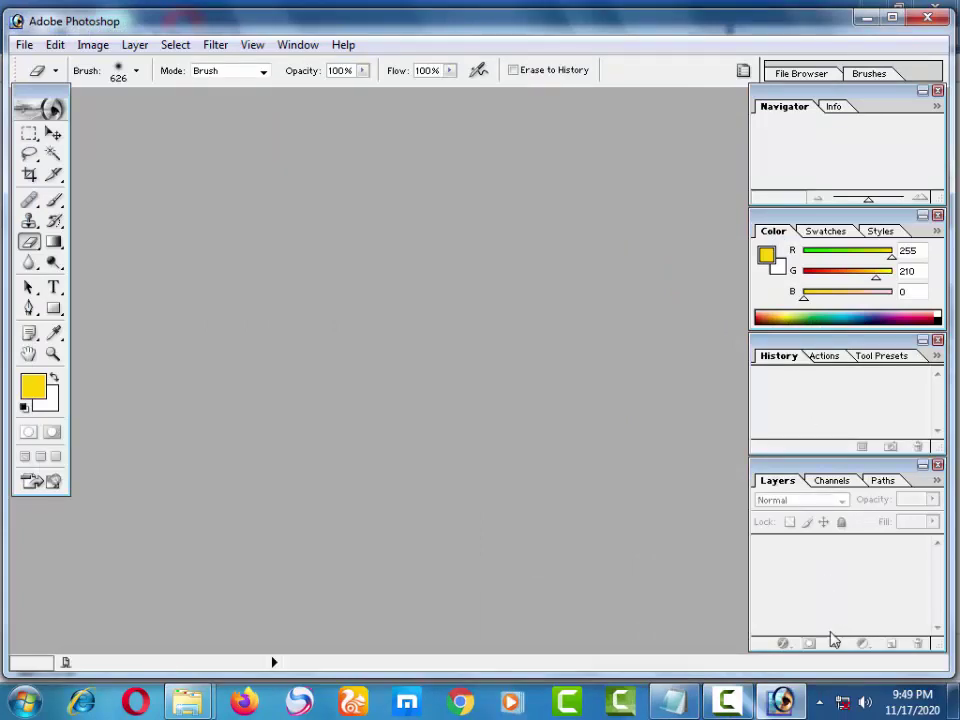
pyautogui.click(778, 702)
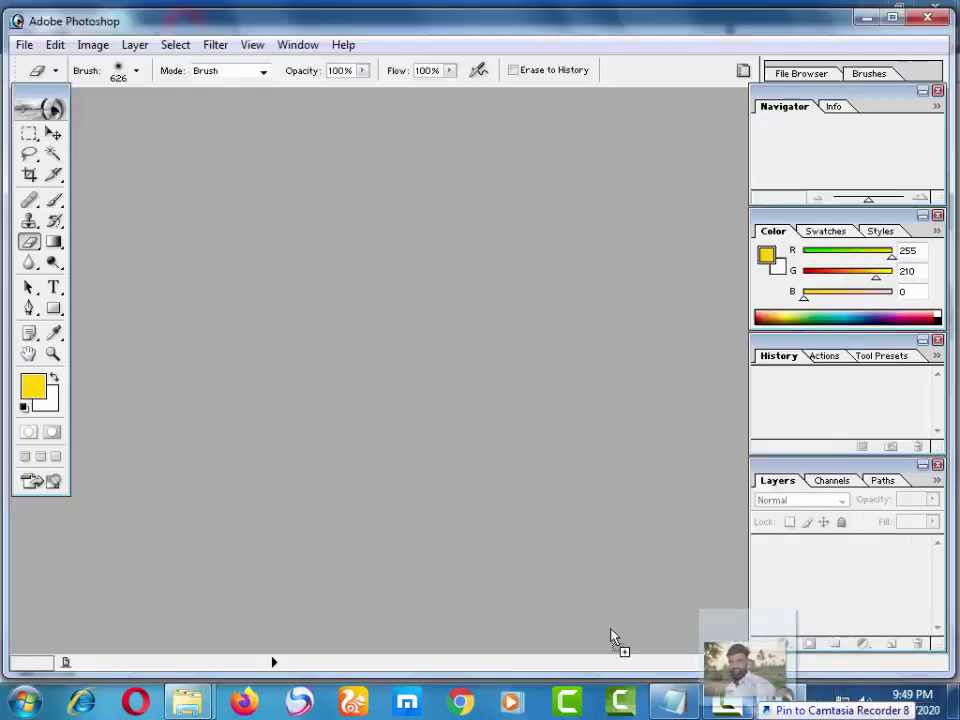
# Step: Open DSC_0105 in Photoshop and maximize its document window
pyautogui.moveTo(808, 305); pyautogui.dragTo(450, 463)
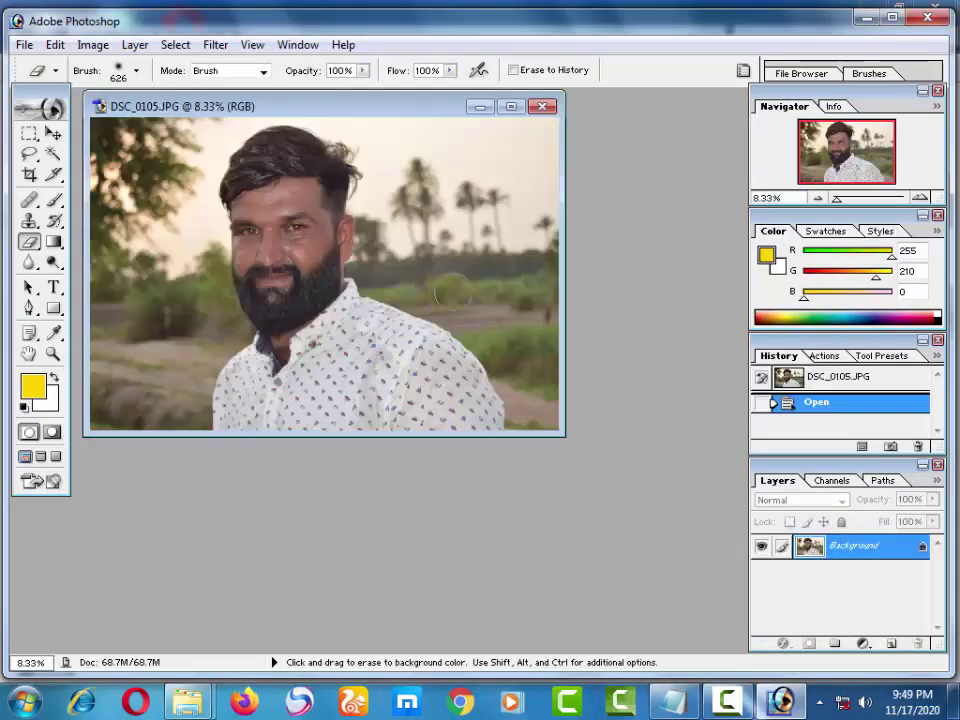
pyautogui.click(510, 107)
pyautogui.scroll(1, 482, 257)
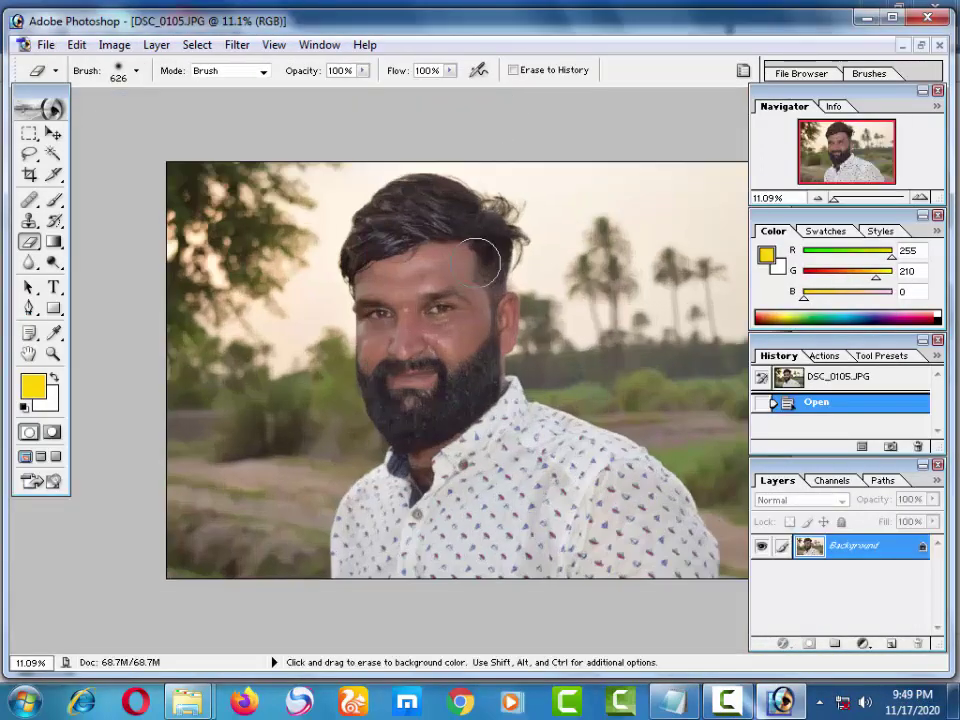
pyautogui.scroll(1, 480, 265)
pyautogui.scroll(-1, 477, 265)
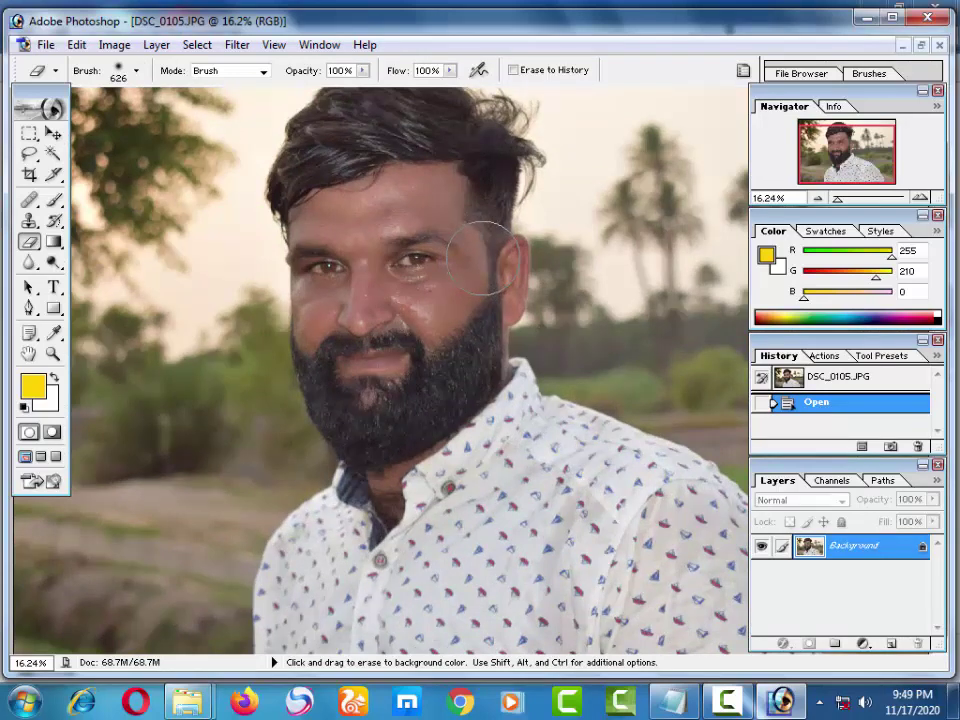
# Step: Zoom back out to the whole photo and duplicate the background onto Layer 1
pyautogui.click(53, 133)
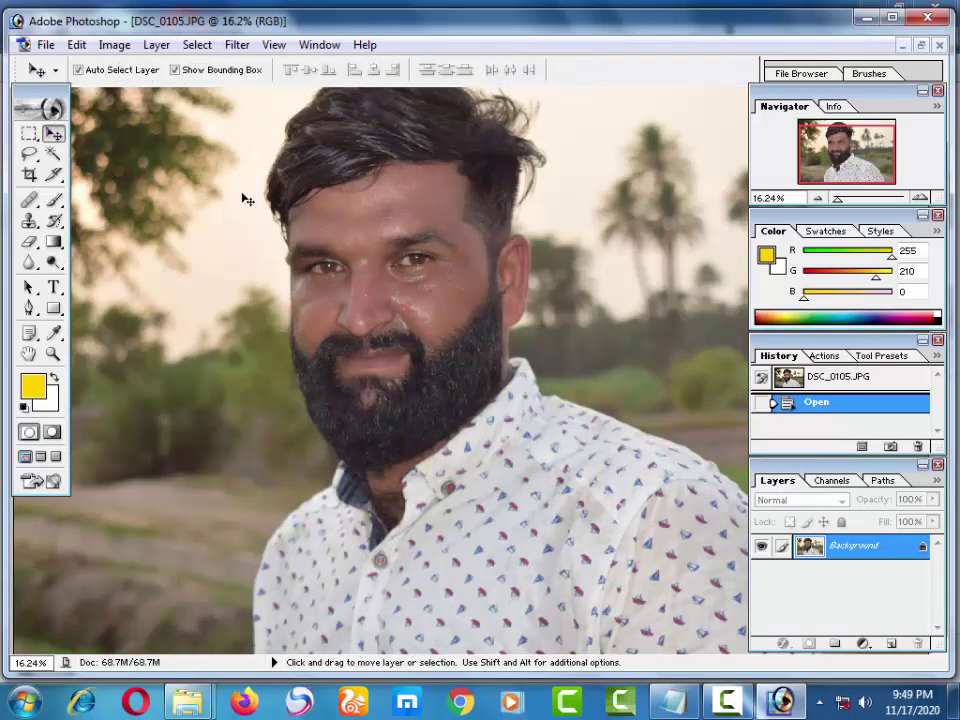
pyautogui.scroll(1, 210, 190)
pyautogui.scroll(1, 225, 210)
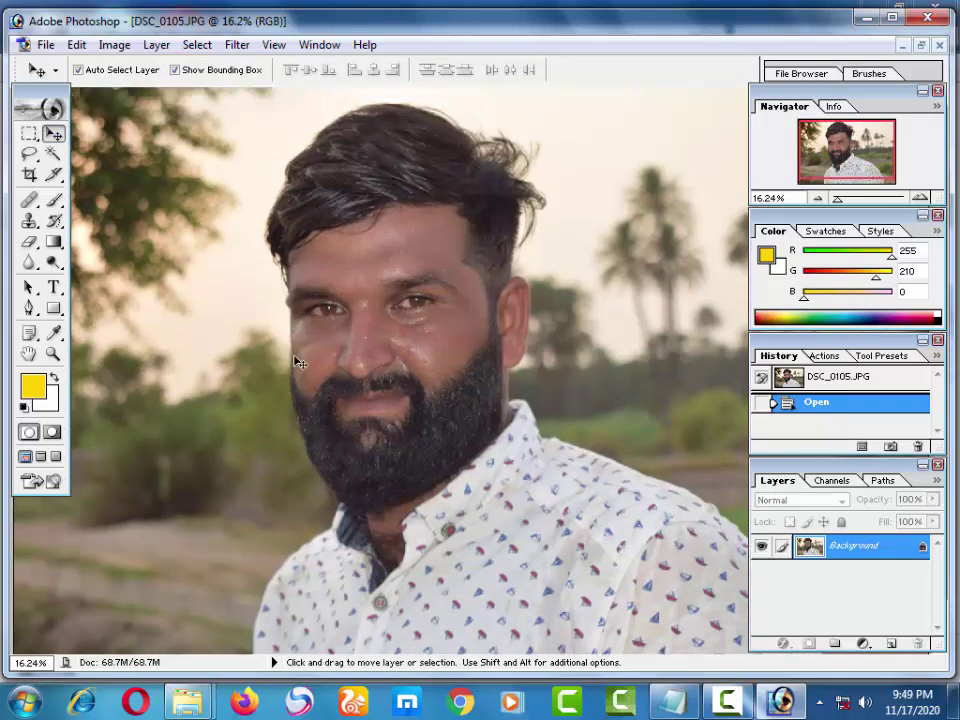
pyautogui.hotkey('ctrl', '-')
pyautogui.hotkey('ctrl', '-')
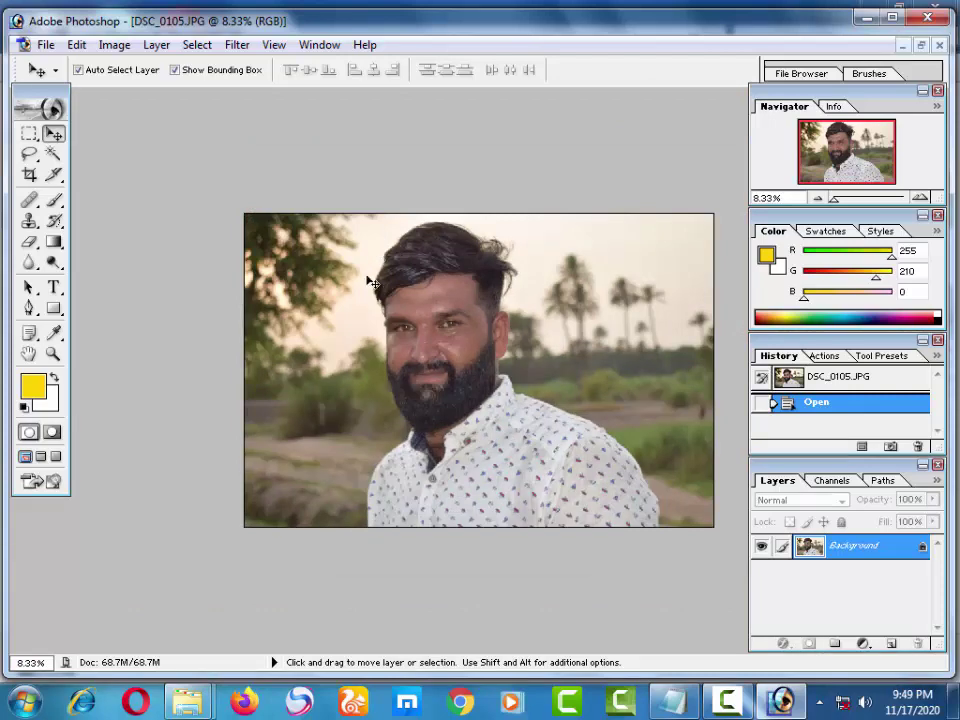
pyautogui.hotkey('ctrl', 'j')
# Step: In Hue/Saturation, shift the master hue and push the Yellows toward warm pinkish orange
pyautogui.hotkey('ctrl', 'u')
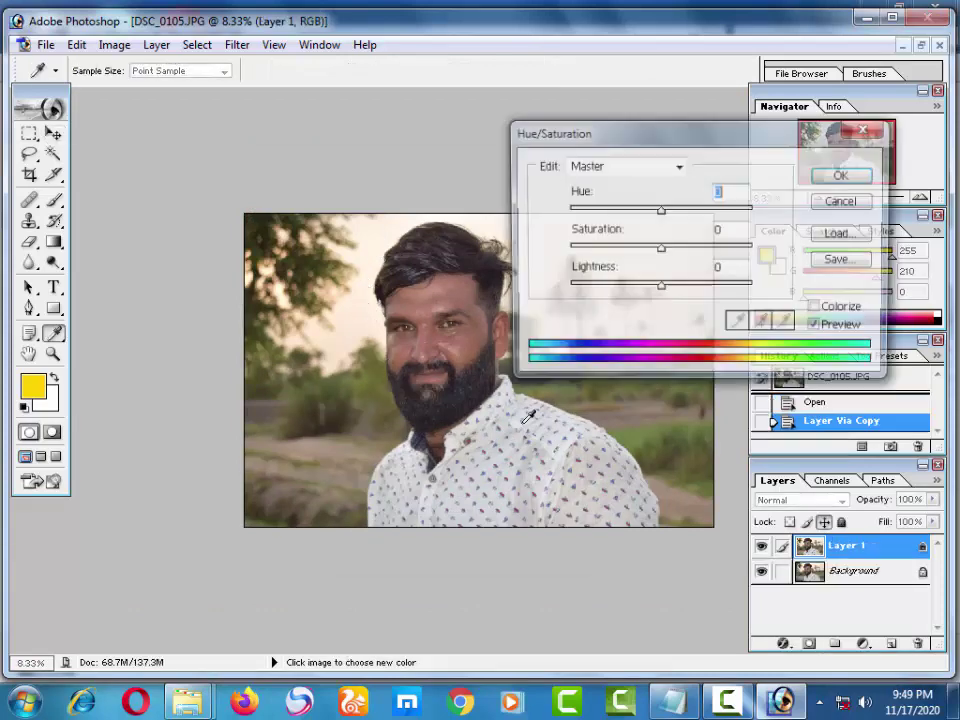
pyautogui.moveTo(662, 208)
pyautogui.mouseDown()
pyautogui.moveTo(727, 208)
pyautogui.moveTo(660, 222)
pyautogui.moveTo(656, 212)
pyautogui.moveTo(772, 230)
pyautogui.moveTo(703, 224)
pyautogui.mouseUp()
pyautogui.click(637, 168)
pyautogui.click(632, 214)
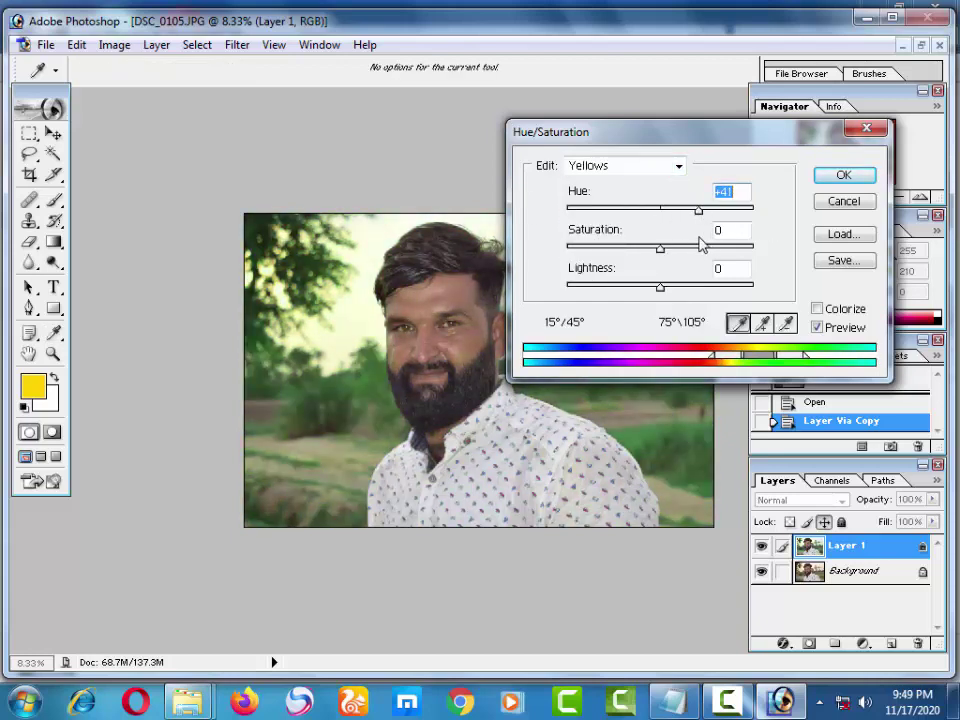
pyautogui.moveTo(686, 290)
pyautogui.mouseDown()
pyautogui.moveTo(744, 285)
pyautogui.moveTo(542, 285)
pyautogui.moveTo(643, 303)
pyautogui.moveTo(651, 290)
pyautogui.moveTo(585, 251)
pyautogui.moveTo(748, 251)
pyautogui.moveTo(701, 253)
pyautogui.mouseUp()
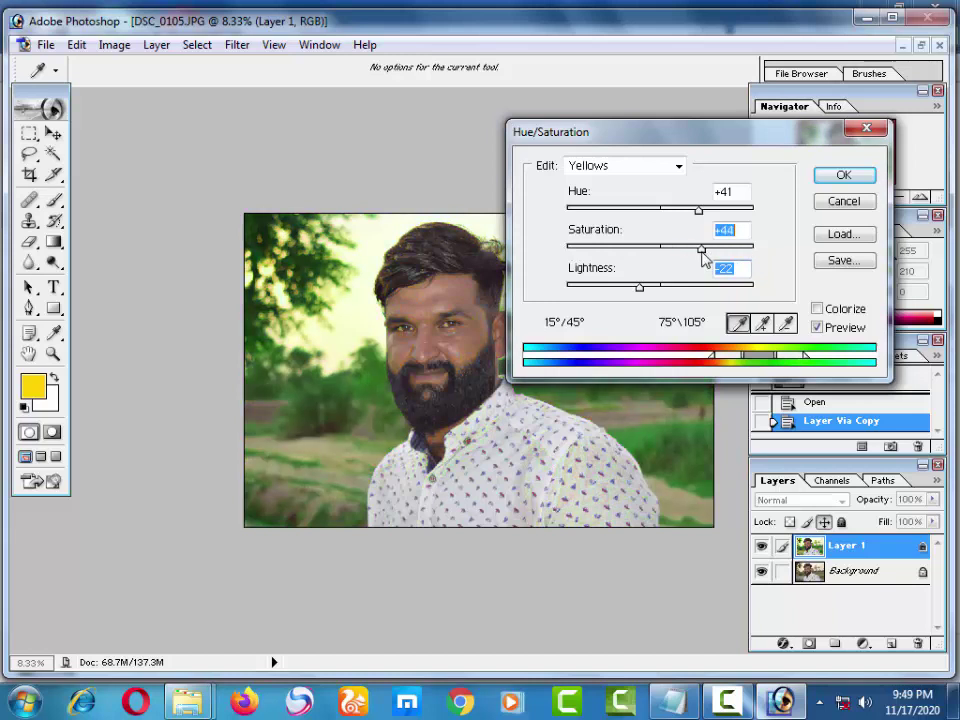
pyautogui.click(621, 171)
pyautogui.click(624, 222)
pyautogui.moveTo(699, 213)
pyautogui.mouseDown()
pyautogui.moveTo(557, 214)
pyautogui.moveTo(652, 225)
pyautogui.mouseUp()
pyautogui.moveTo(660, 230); pyautogui.dragTo(667, 232)
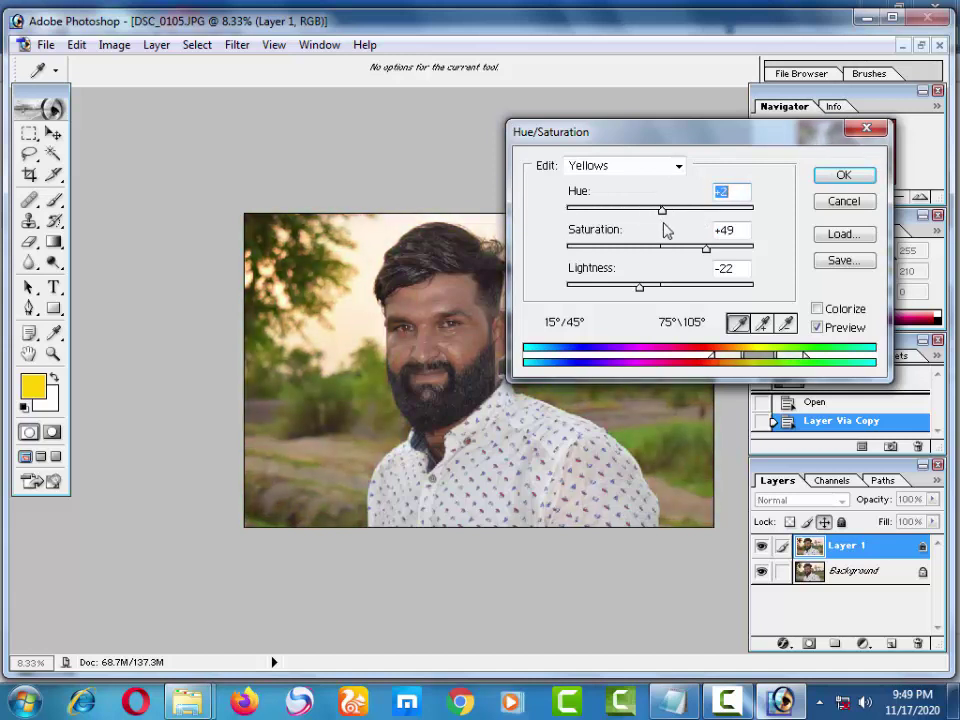
pyautogui.write('+7')
# Step: Set Greens to hue -1, saturation +47, lightness +56 and apply
pyautogui.click(613, 170)
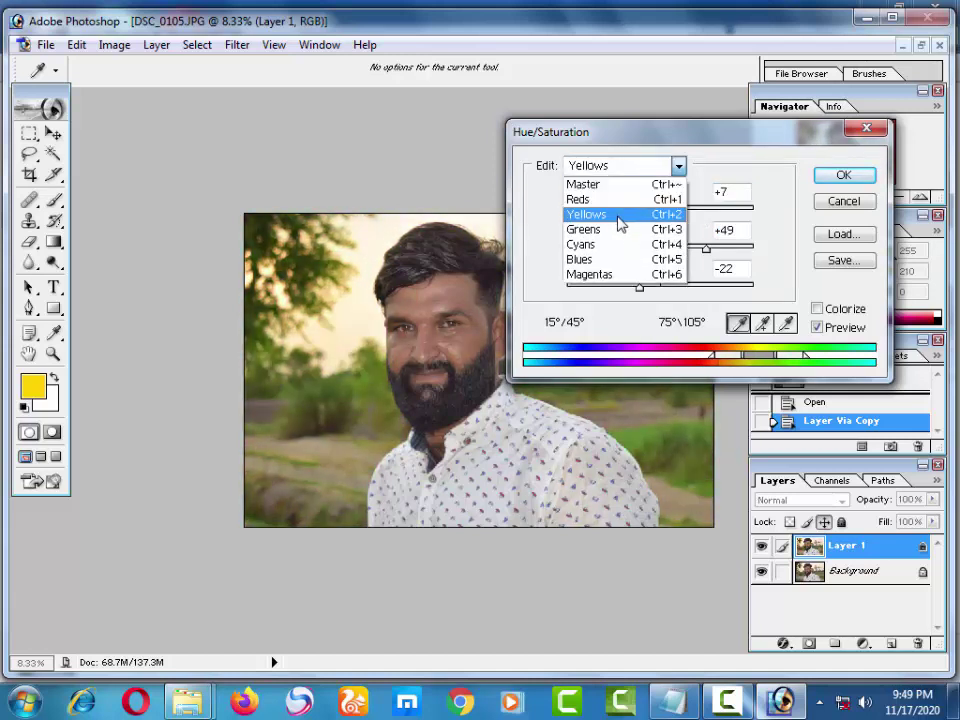
pyautogui.click(620, 229)
pyautogui.moveTo(660, 287); pyautogui.dragTo(712, 288)
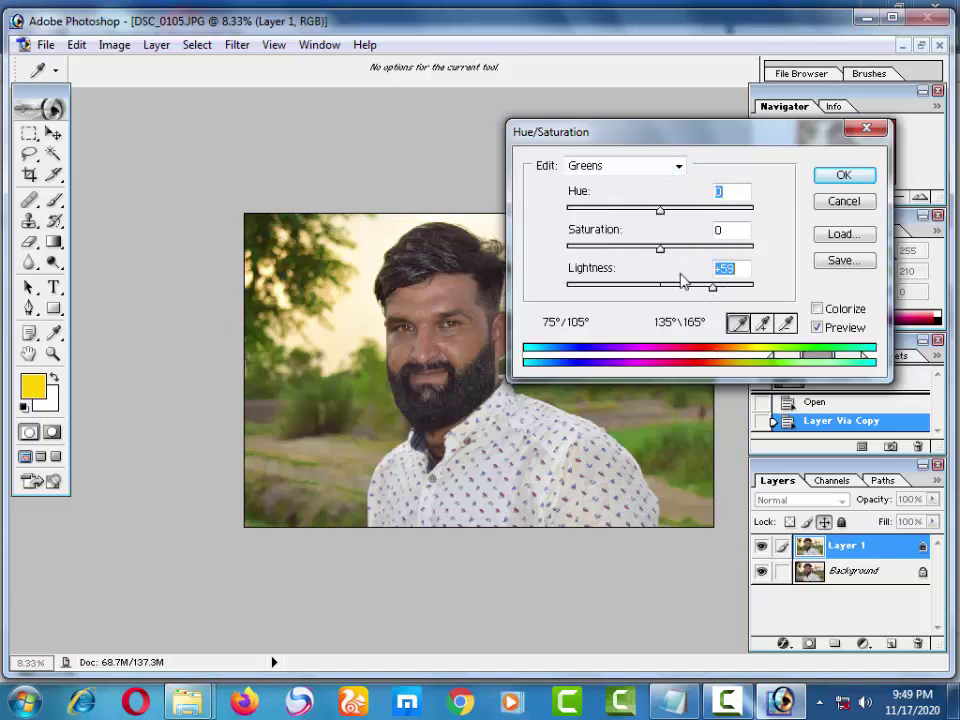
pyautogui.moveTo(660, 248)
pyautogui.mouseDown()
pyautogui.moveTo(743, 250)
pyautogui.moveTo(765, 262)
pyautogui.mouseUp()
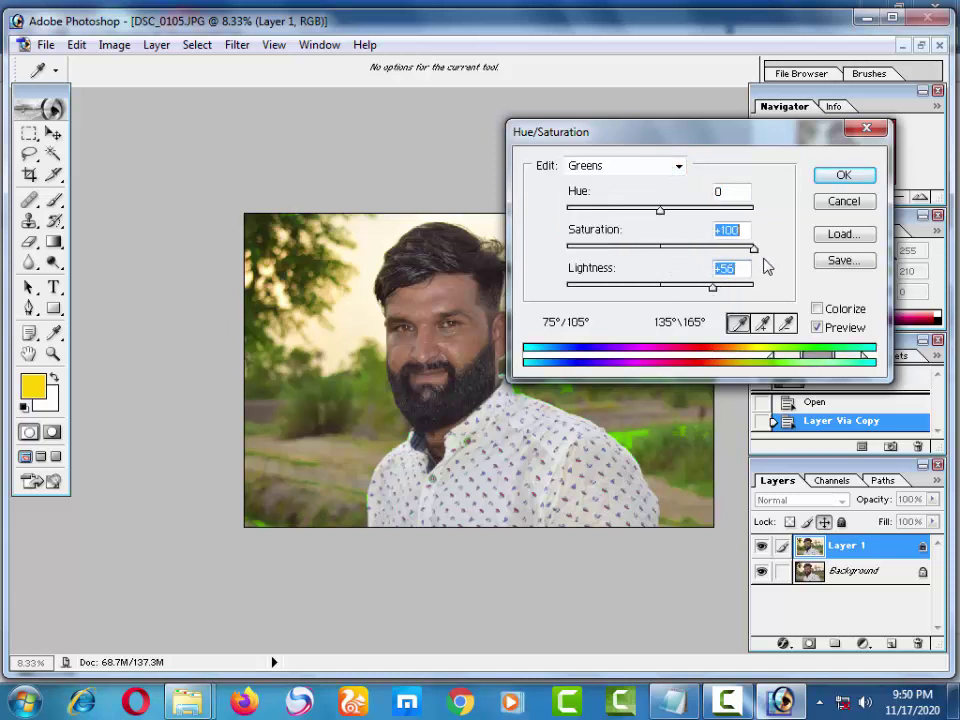
pyautogui.click(704, 248)
pyautogui.moveTo(660, 209)
pyautogui.mouseDown()
pyautogui.moveTo(692, 212)
pyautogui.moveTo(659, 212)
pyautogui.mouseUp()
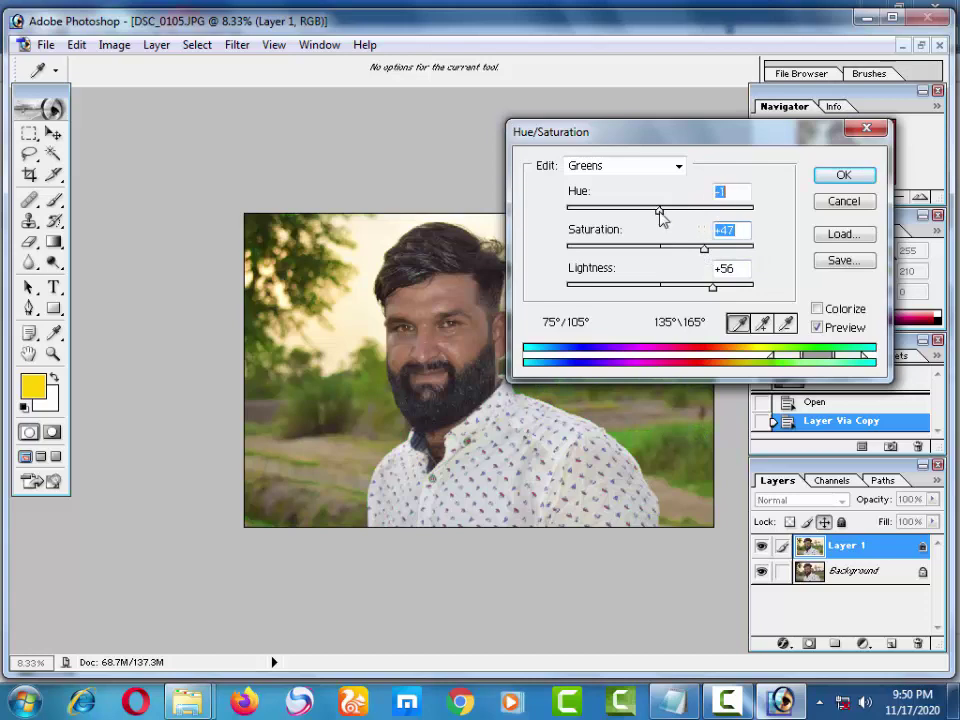
pyautogui.click(845, 176)
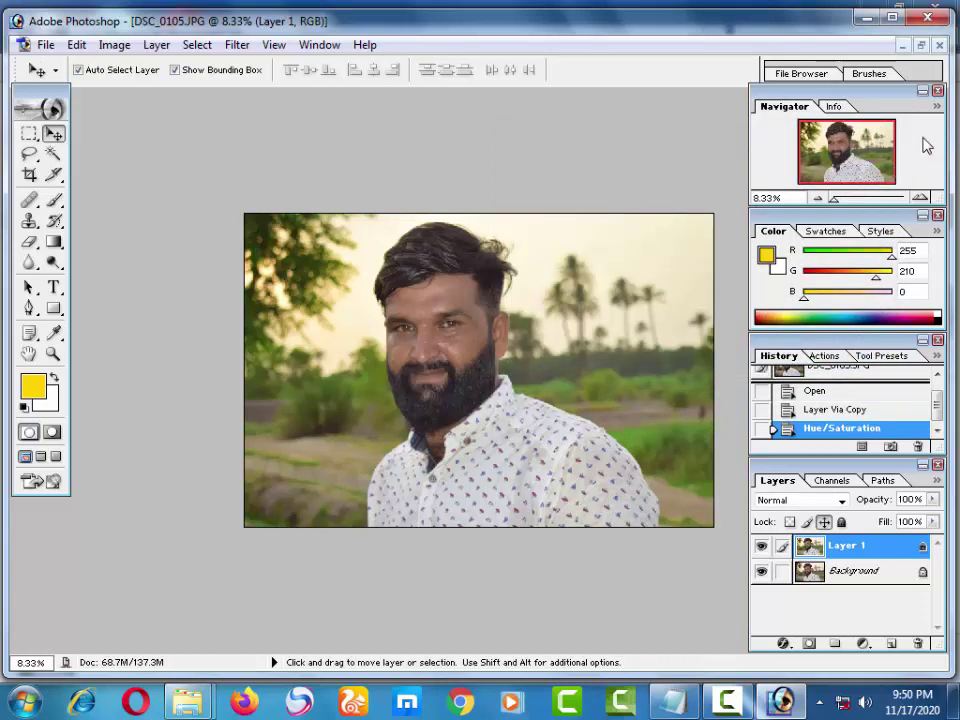
# Step: Zoom in and erase Layer 1's saturated colour over the cheeks, moustache and chin
pyautogui.scroll(1, 536, 326)
pyautogui.scroll(2, 540, 321)
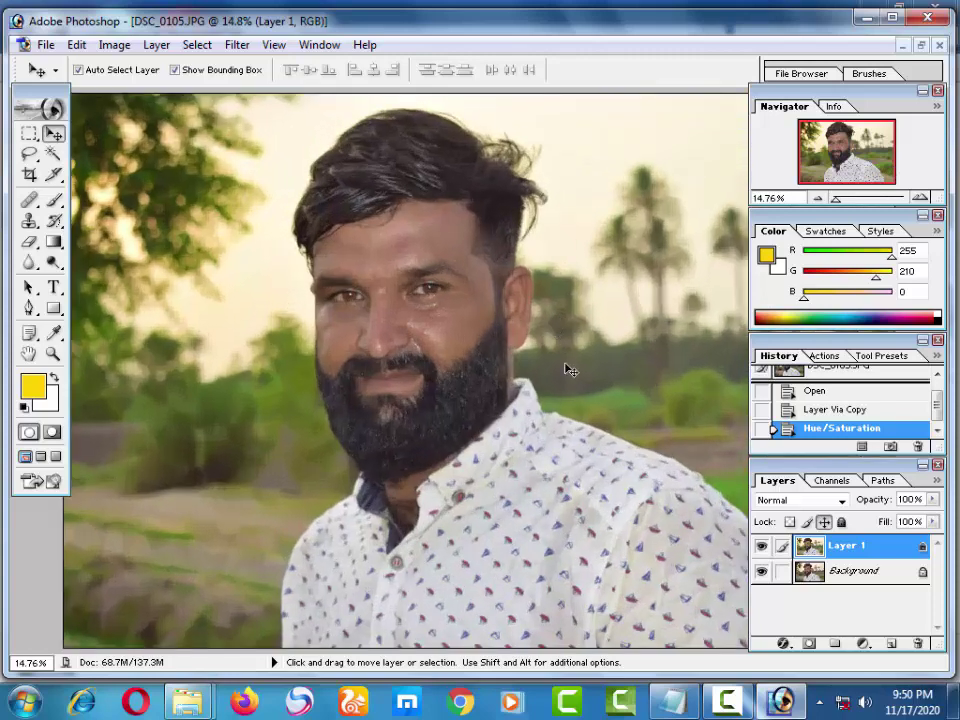
pyautogui.scroll(1, 568, 371)
pyautogui.click(29, 241)
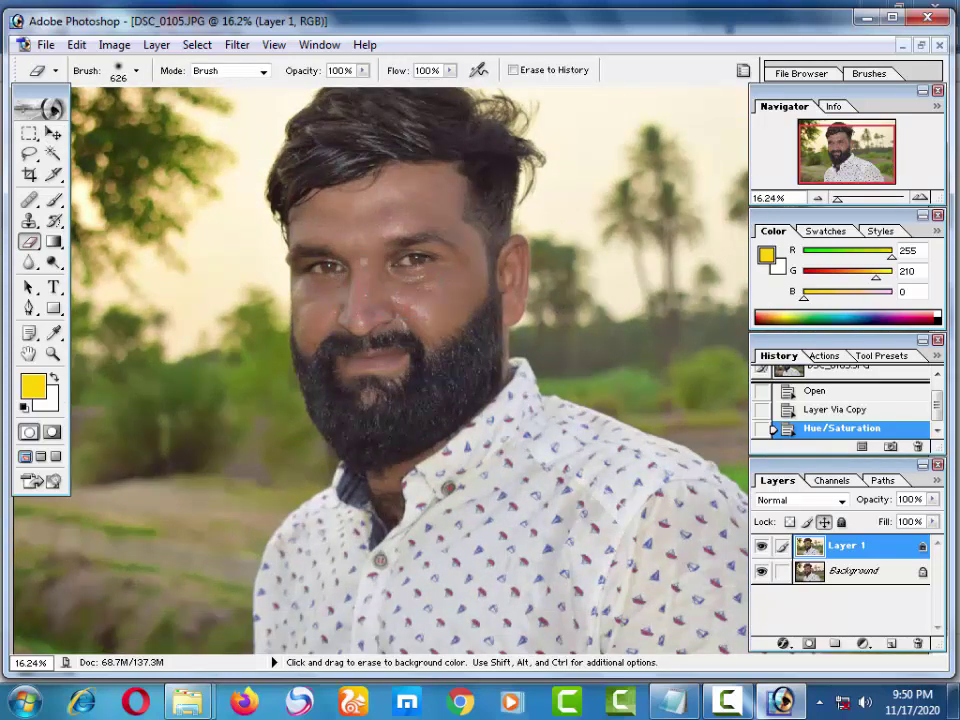
pyautogui.click(470, 285)
pyautogui.click(470, 290)
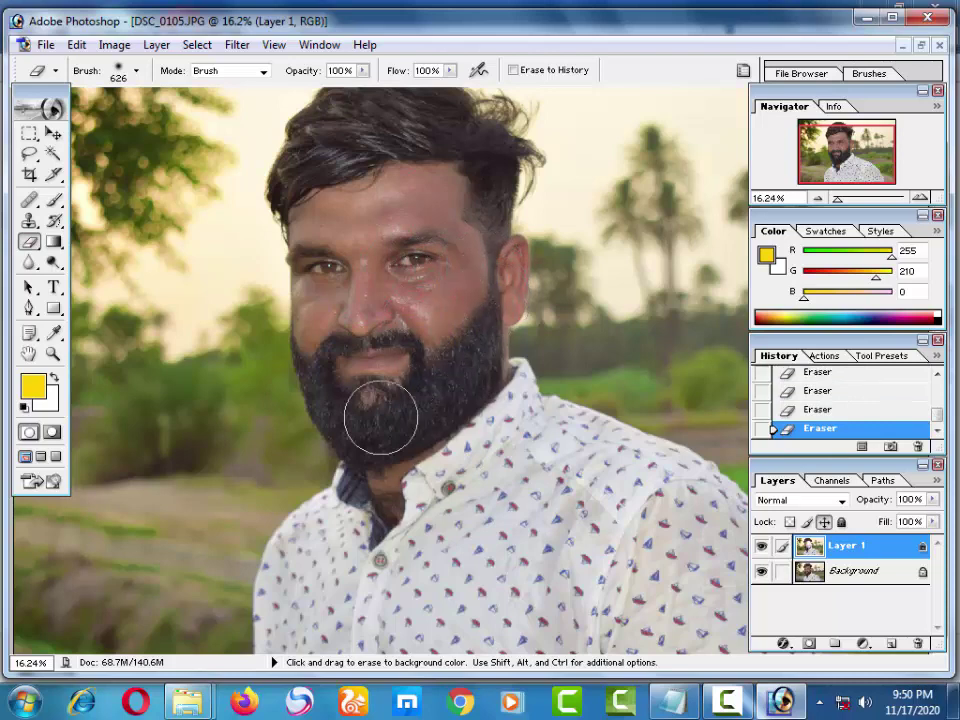
pyautogui.click(327, 333)
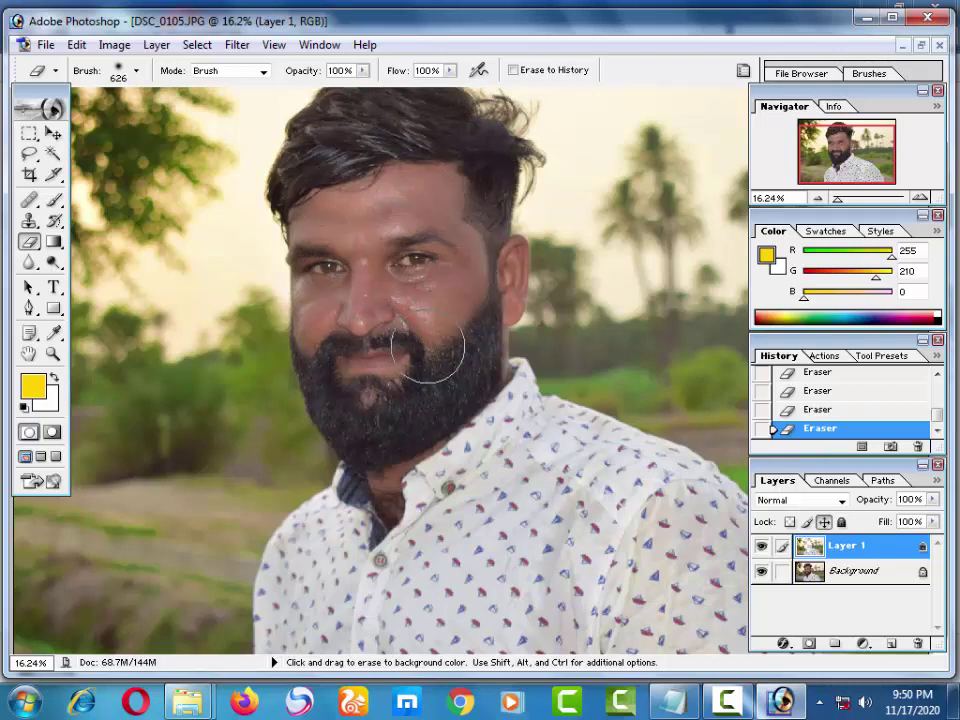
pyautogui.moveTo(364, 332); pyautogui.dragTo(369, 396)
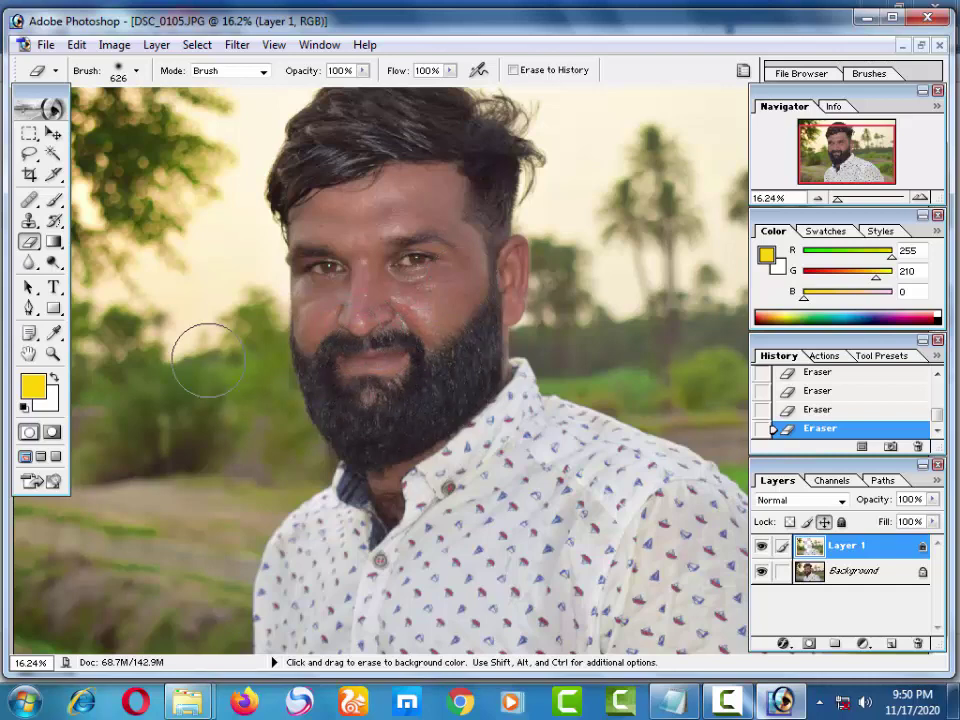
# Step: Lasso the forehead and cheeks, then add the lips, neck patch and ear
pyautogui.click(29, 153)
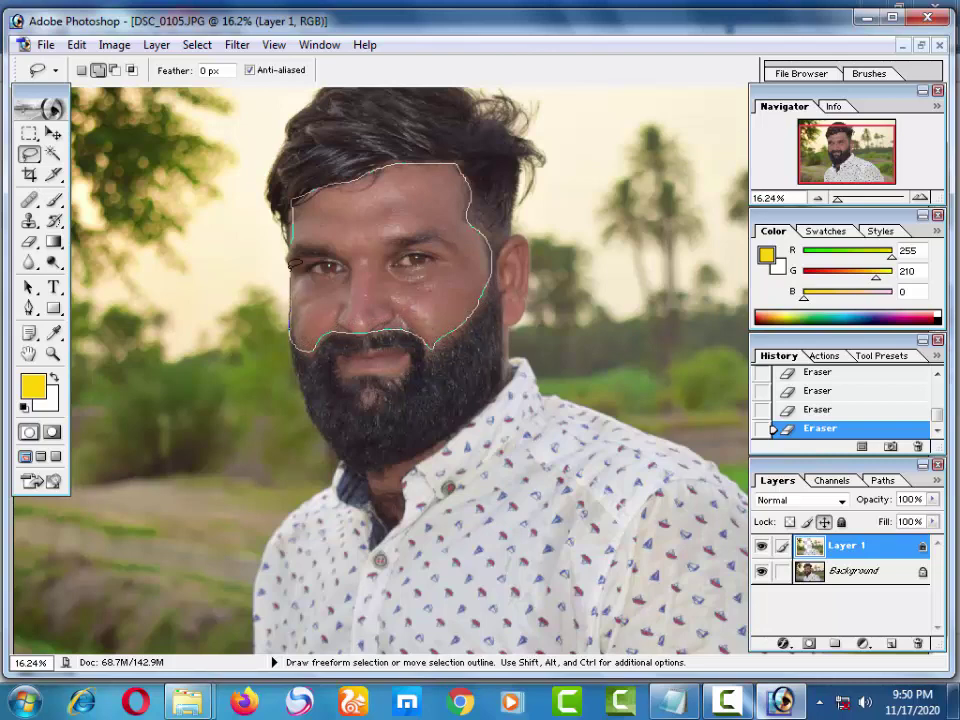
pyautogui.moveTo(294, 263); pyautogui.dragTo(291, 268)
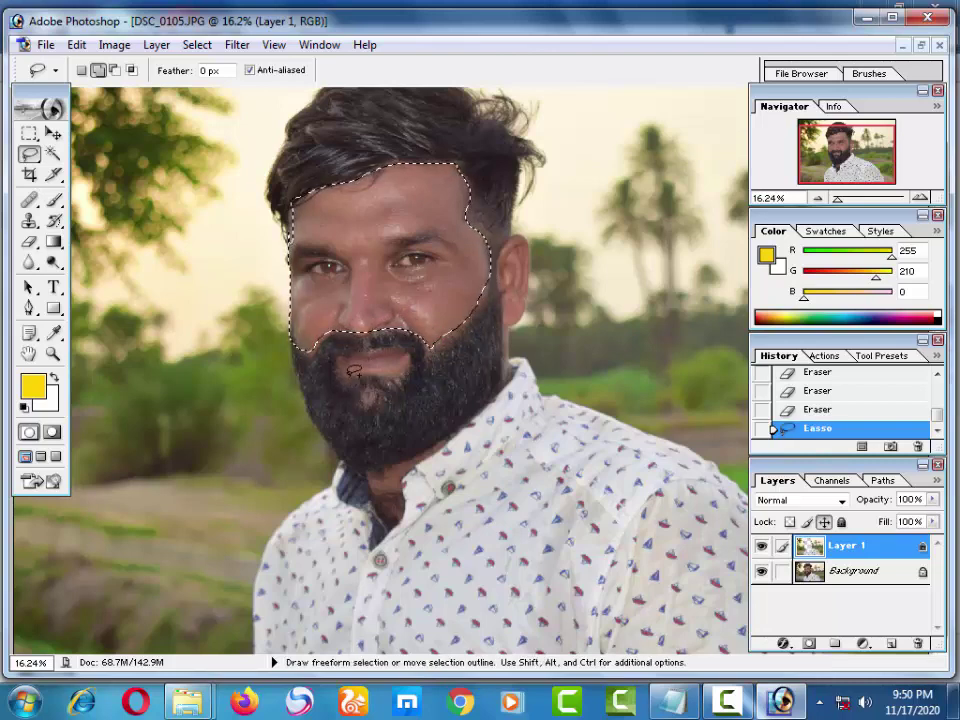
pyautogui.click(114, 70)
pyautogui.moveTo(358, 366); pyautogui.dragTo(345, 364)
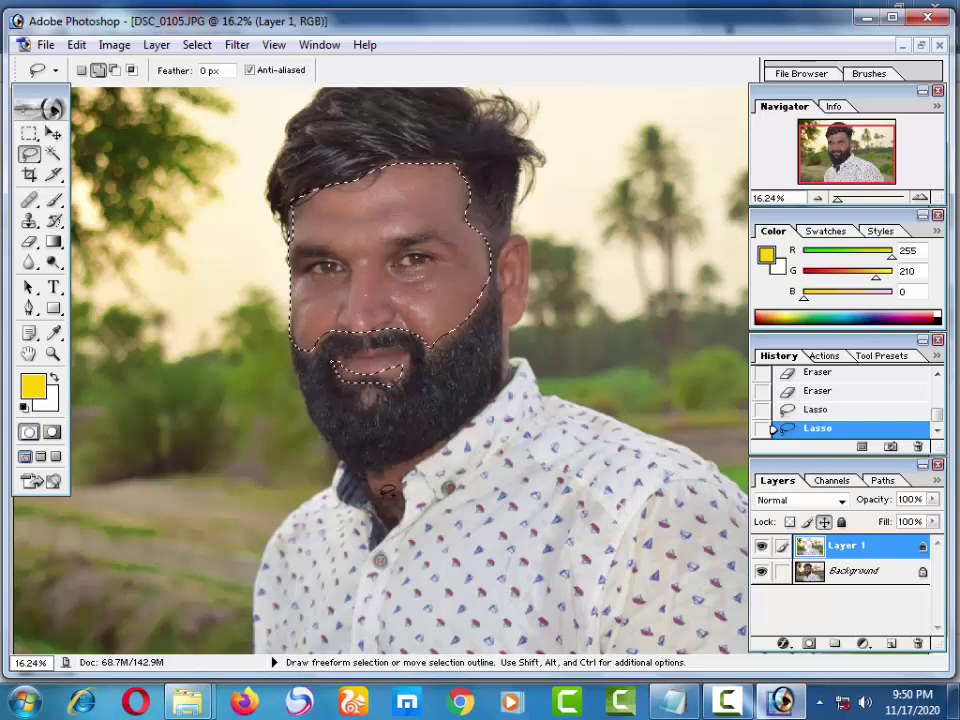
pyautogui.moveTo(400, 463); pyautogui.dragTo(415, 458)
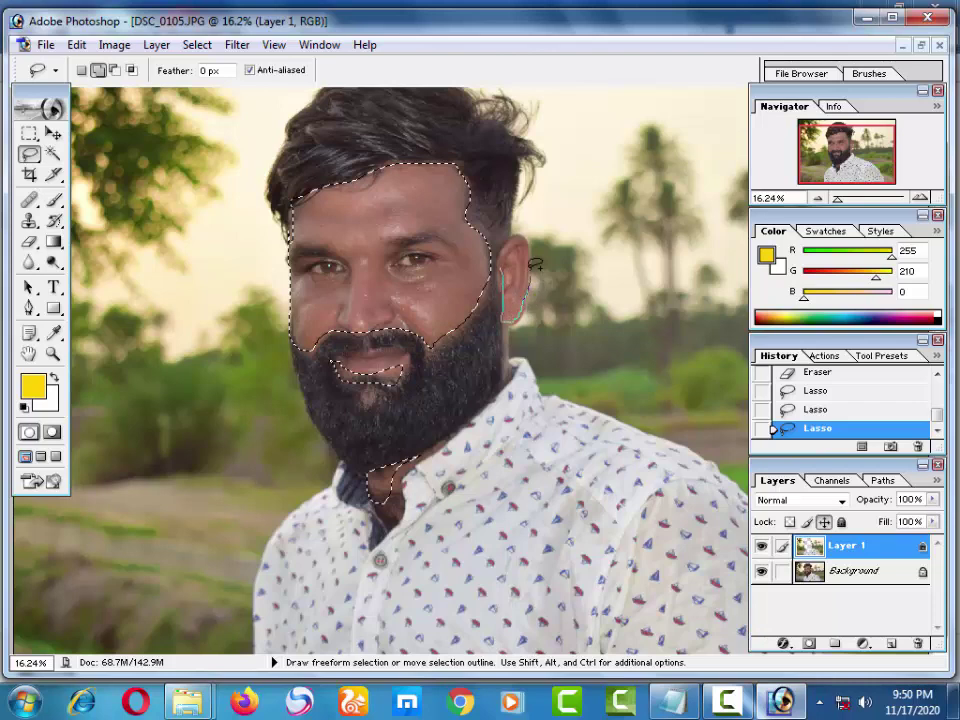
pyautogui.moveTo(508, 241); pyautogui.dragTo(505, 244)
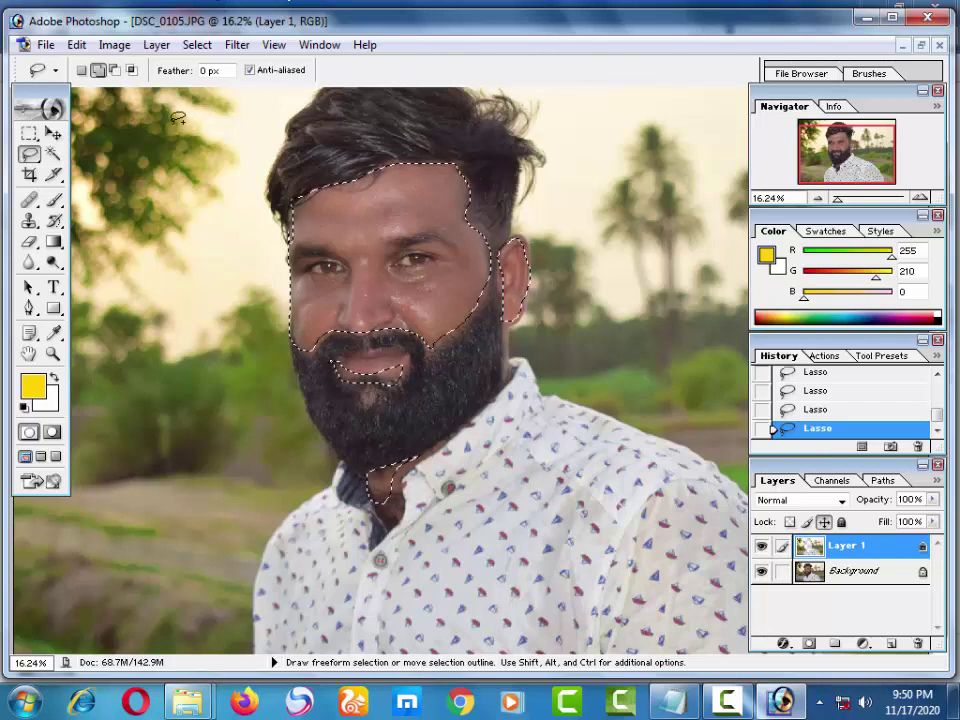
# Step: Make Background the active layer and apply a first Portraiture pass to the selected skin
pyautogui.click(234, 46)
pyautogui.moveTo(282, 460)
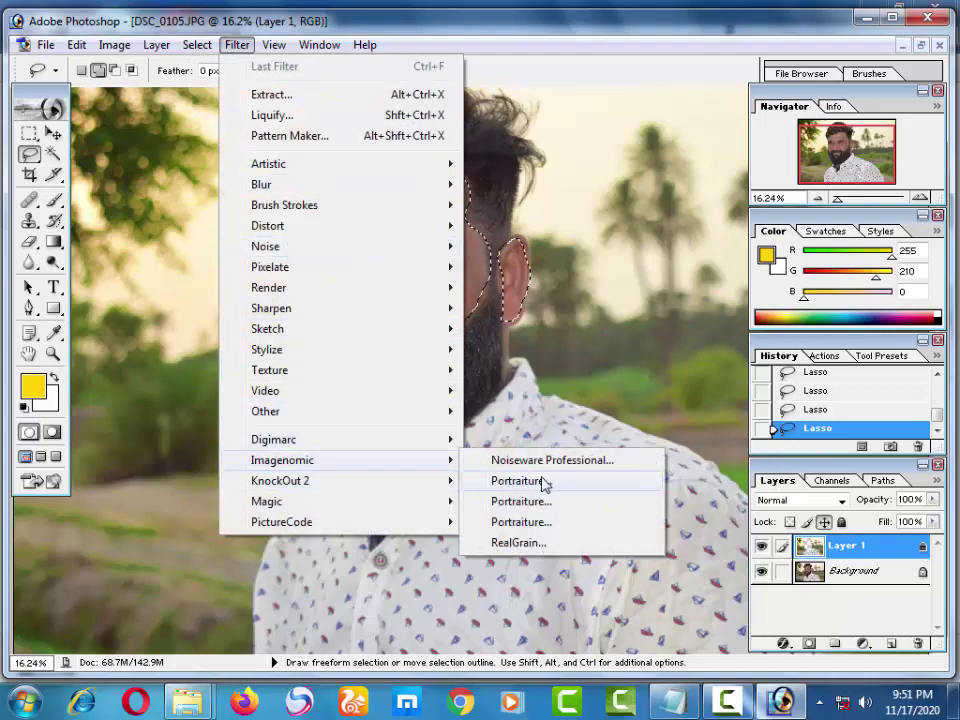
pyautogui.click(542, 482)
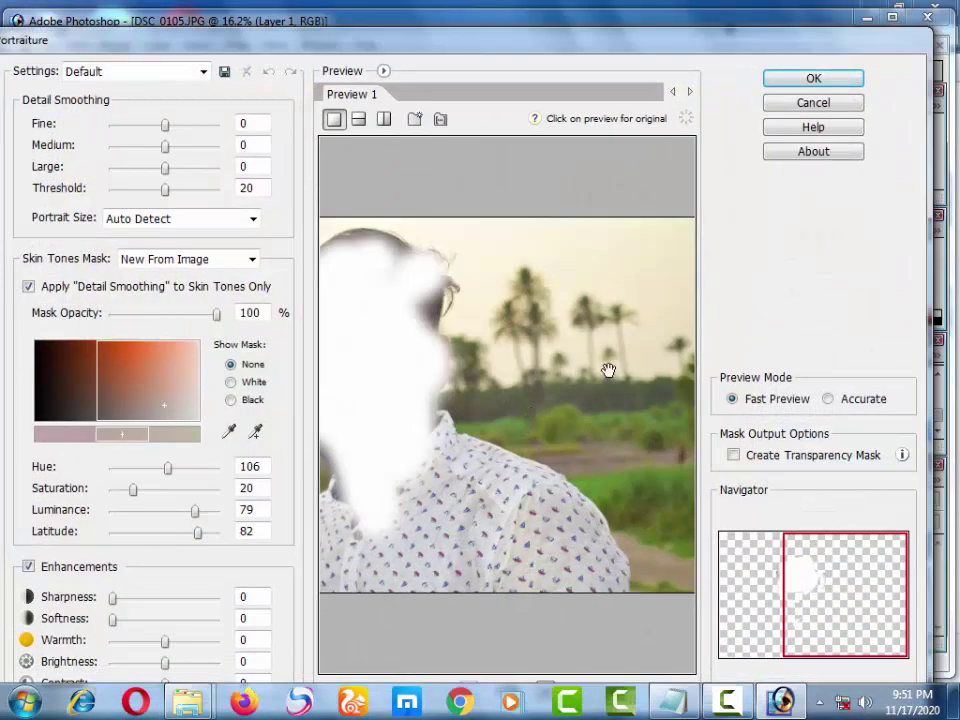
pyautogui.click(812, 103)
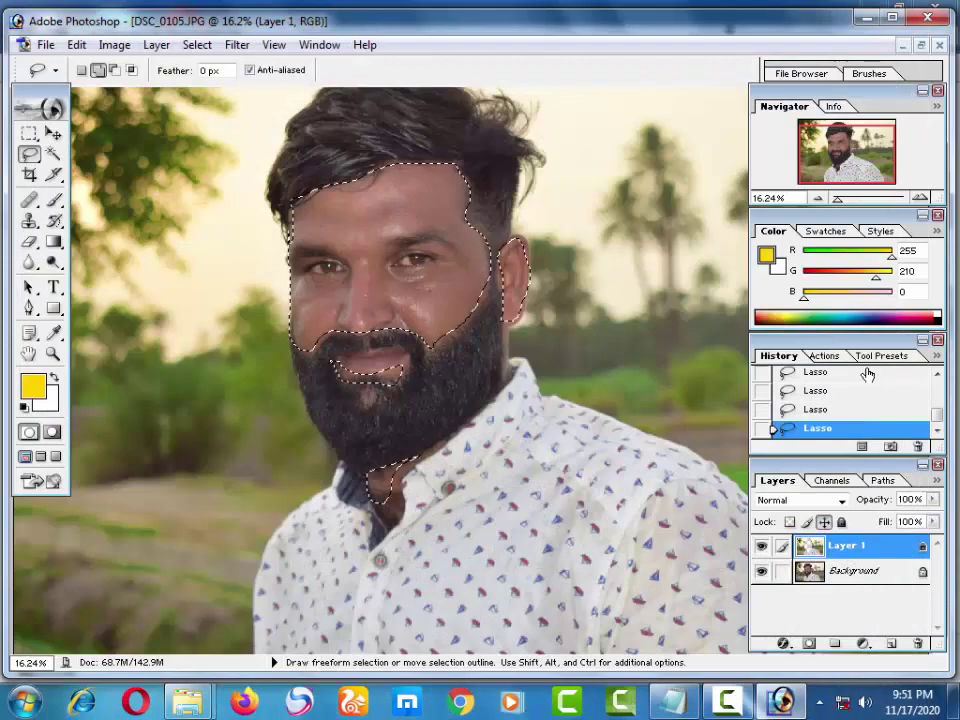
pyautogui.click(832, 576)
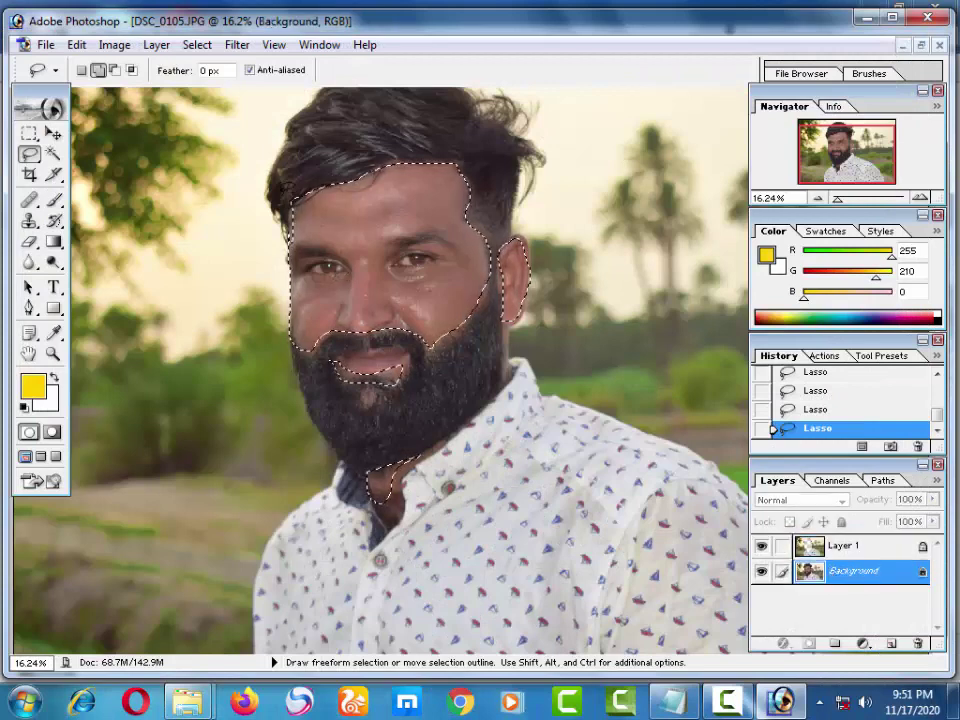
pyautogui.click(238, 45)
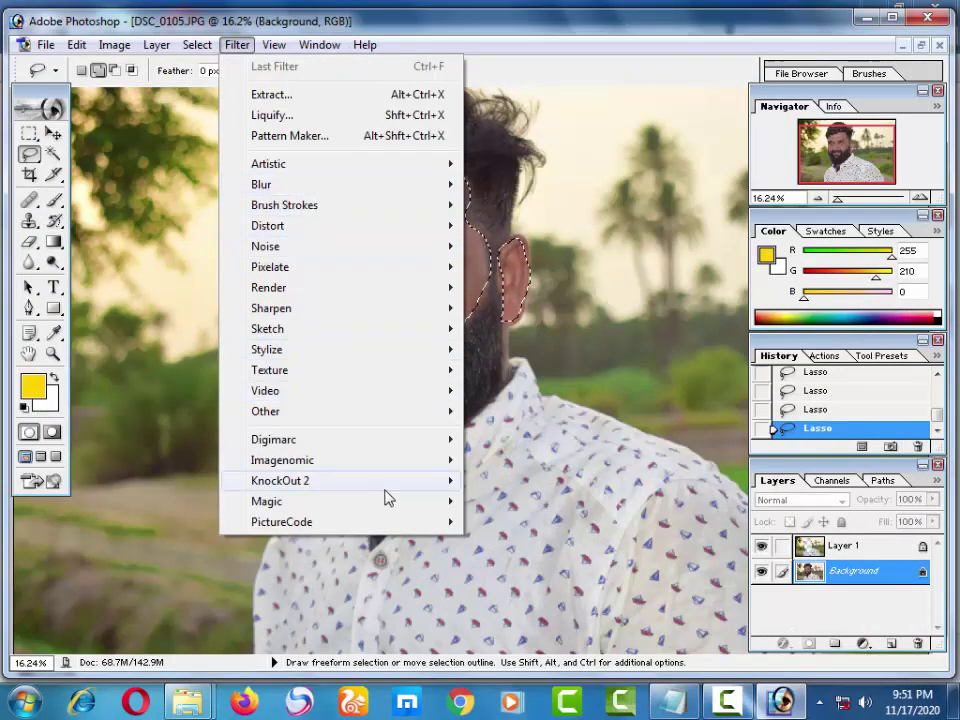
pyautogui.moveTo(283, 460)
pyautogui.click(500, 481)
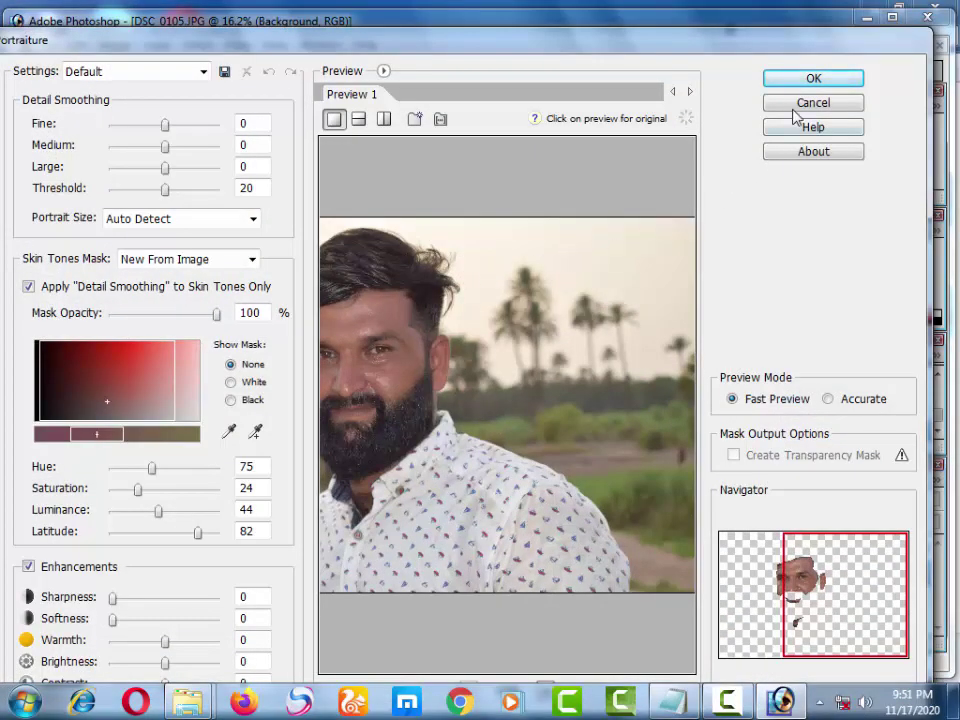
pyautogui.click(799, 80)
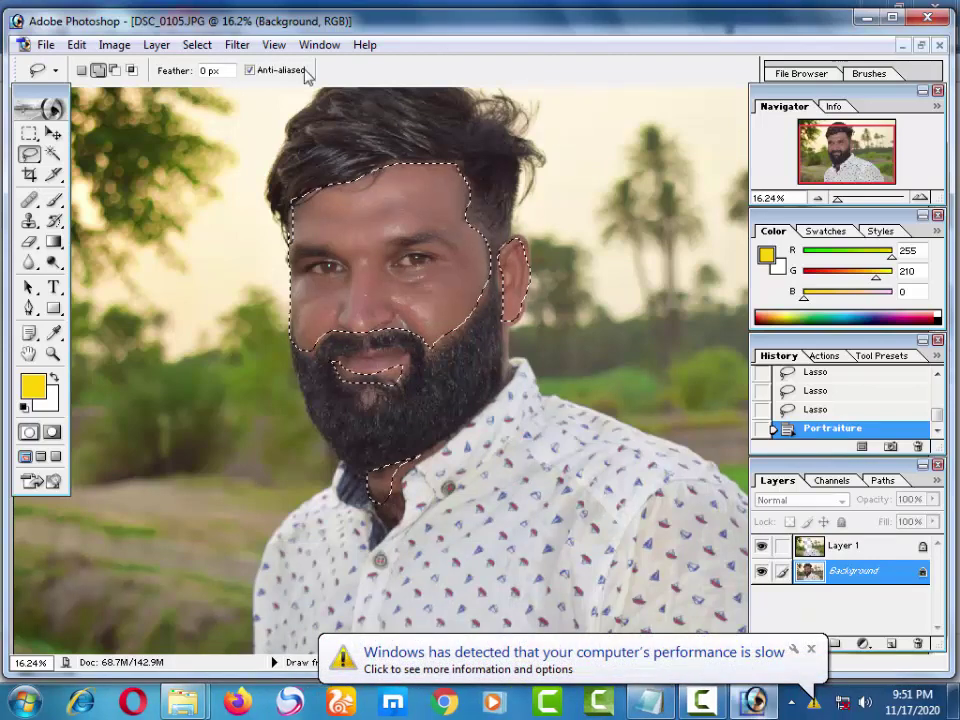
# Step: Apply a second Portraiture smoothing pass to the selected skin
pyautogui.click(197, 45)
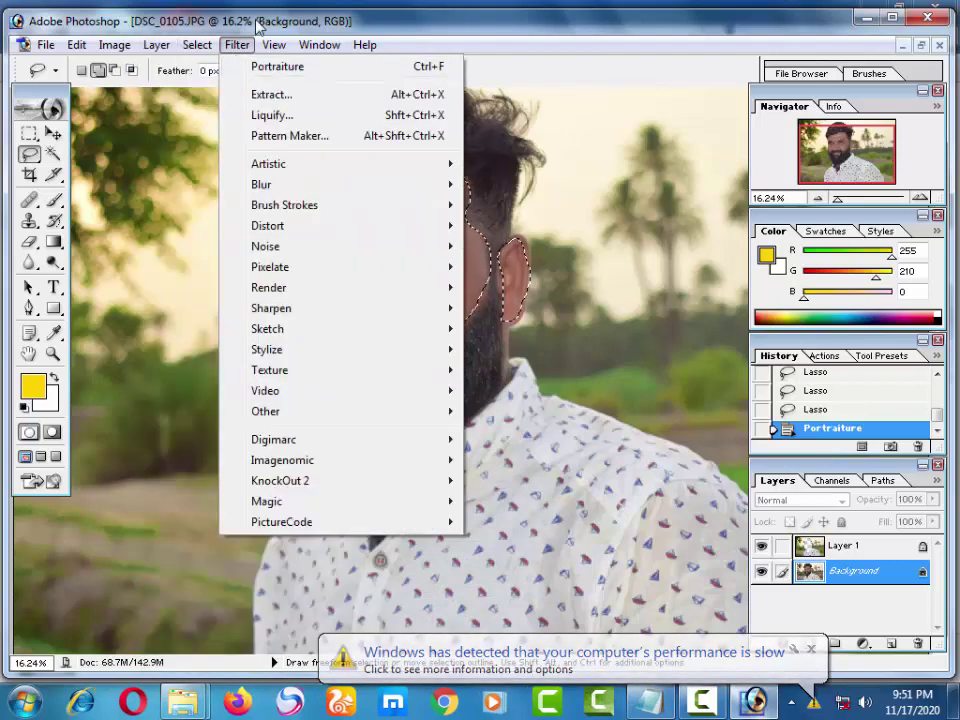
pyautogui.click(592, 500)
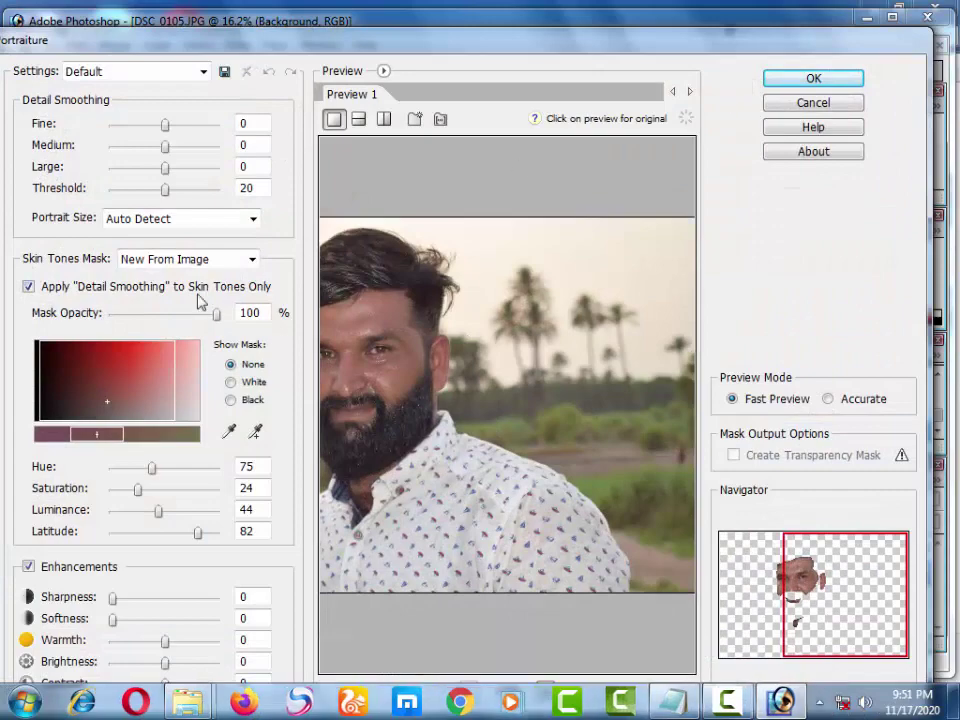
pyautogui.click(821, 80)
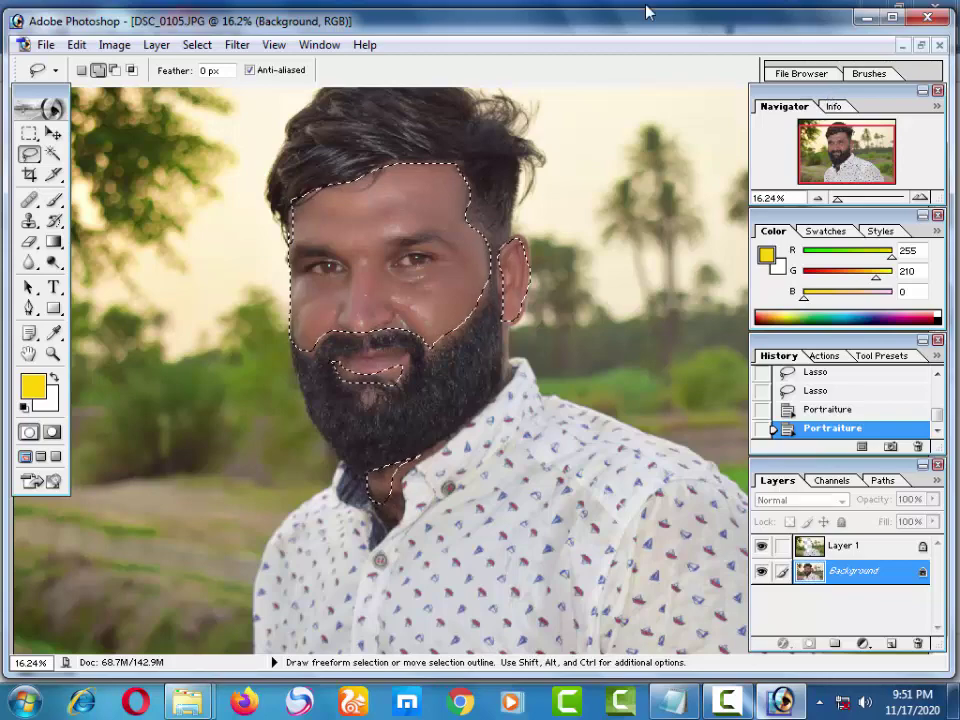
# Step: Run Portraiture a third time on the outlined face skin of the Background
pyautogui.click(237, 45)
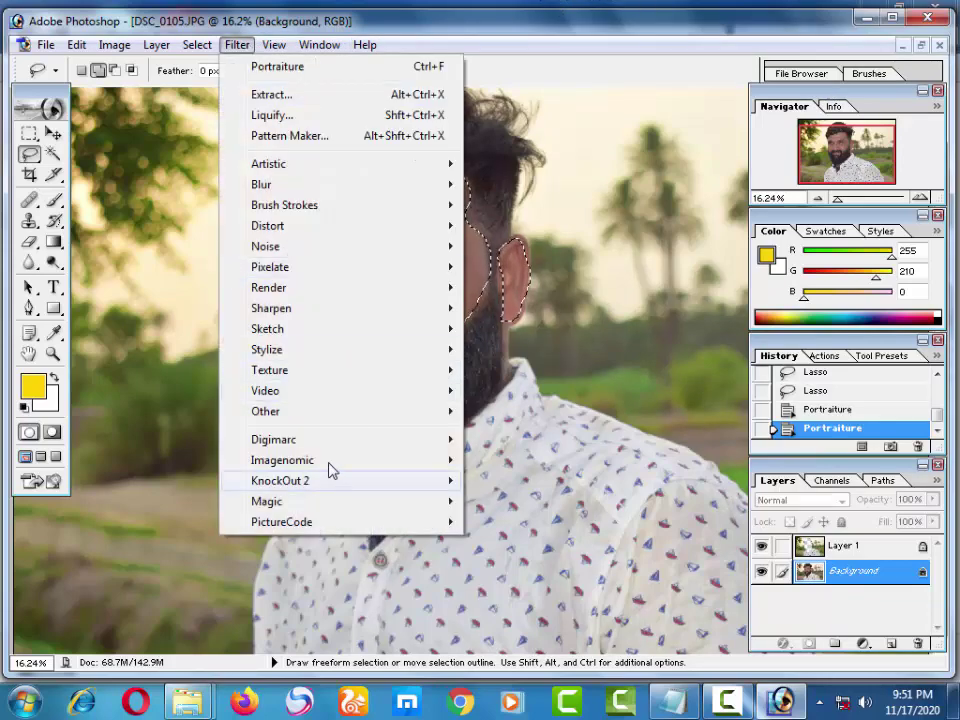
pyautogui.moveTo(282, 460)
pyautogui.click(534, 520)
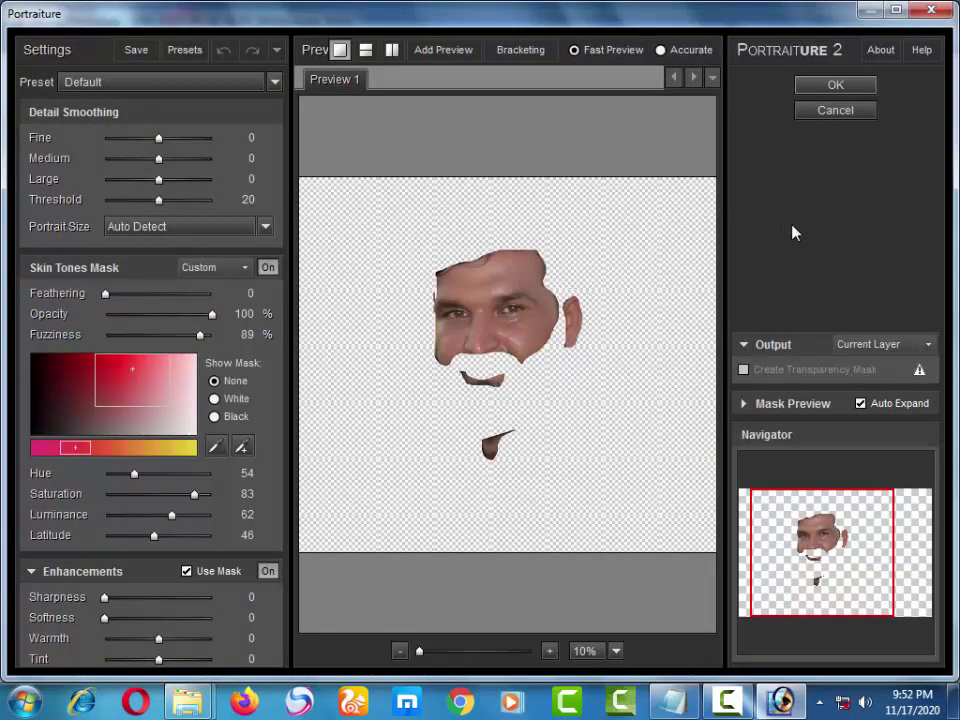
pyautogui.click(845, 90)
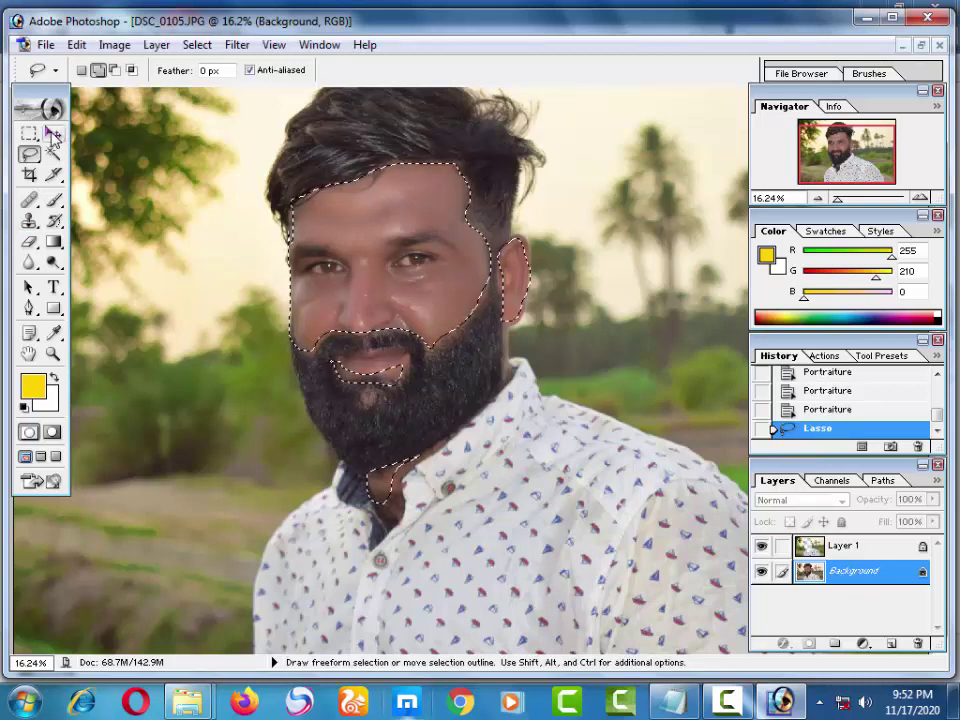
pyautogui.click(52, 134)
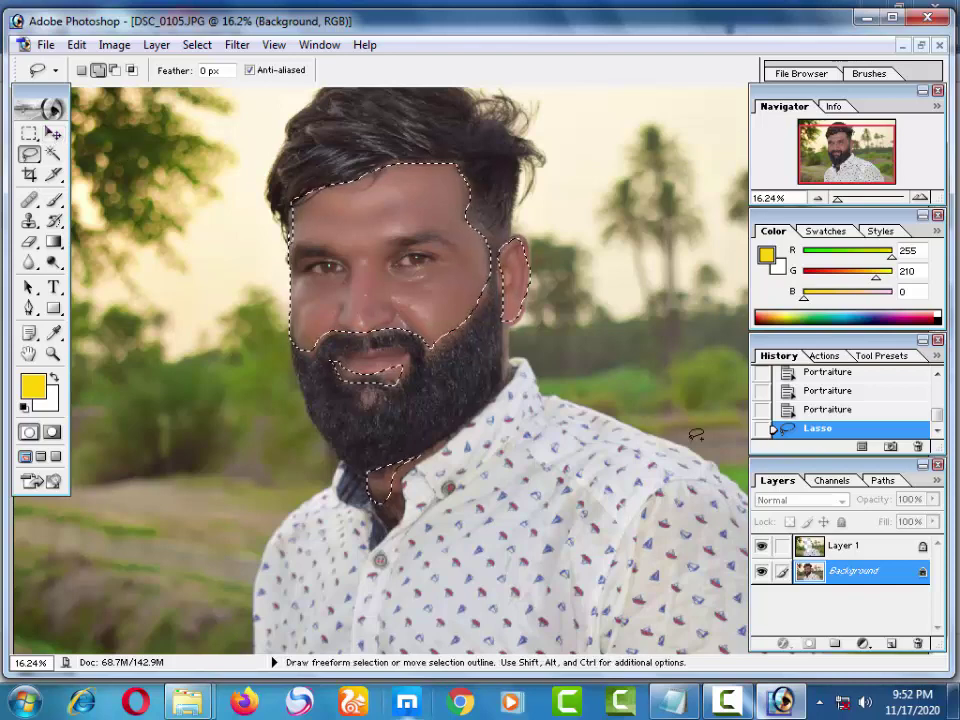
# Step: Deselect, merge Layer 1 into Background, duplicate it, and zoom in on the lips
pyautogui.click(862, 545)
pyautogui.hotkey('ctrl', 'd')
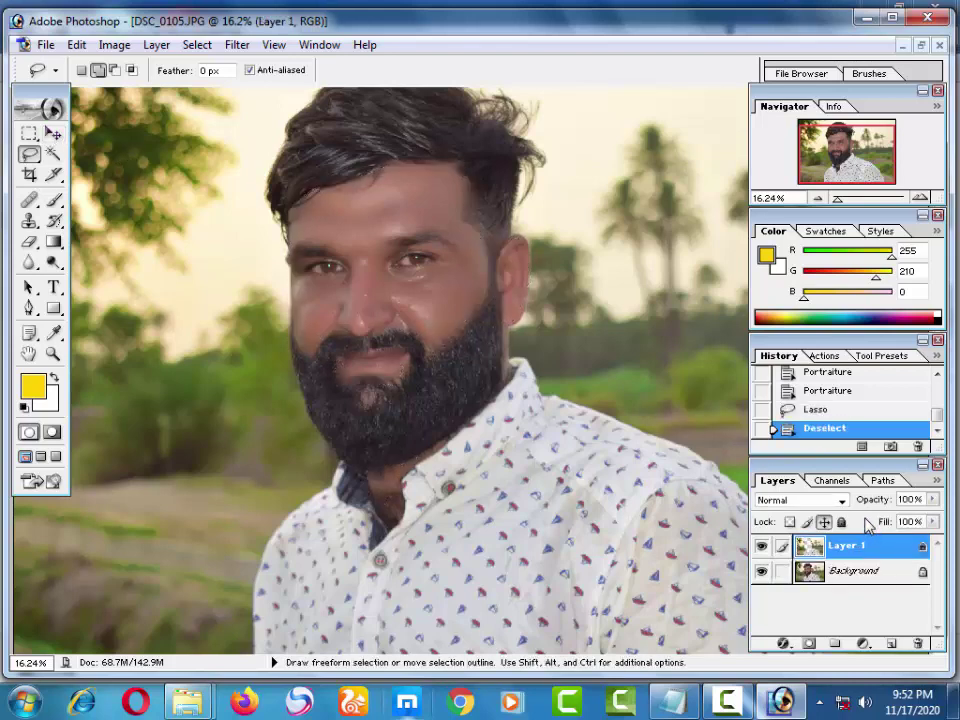
pyautogui.hotkey('ctrl', 'e')
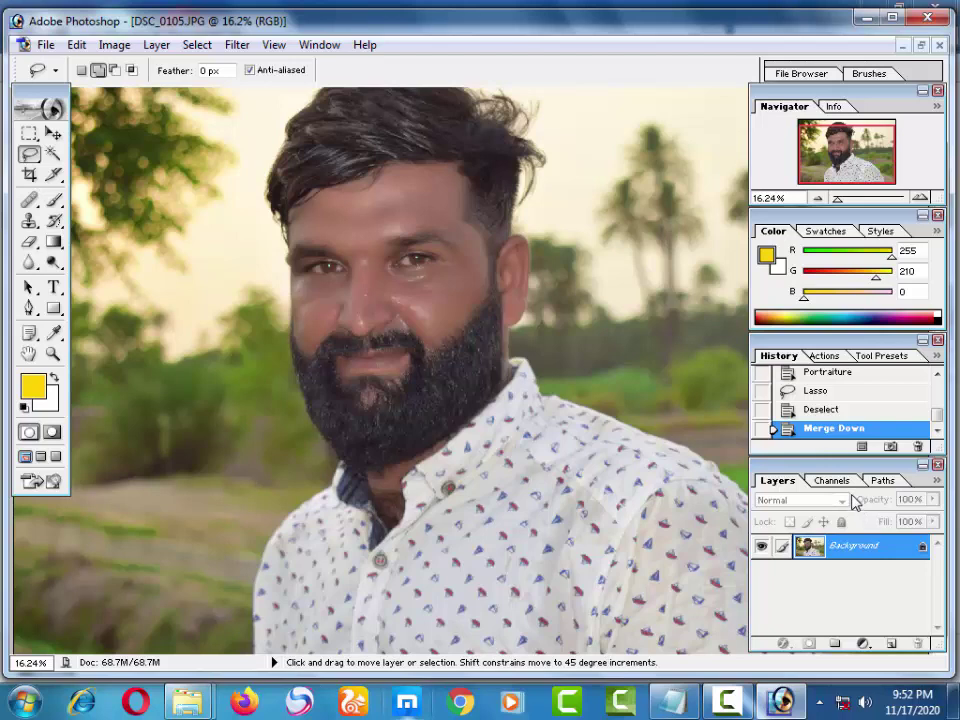
pyautogui.hotkey('ctrl', 'j')
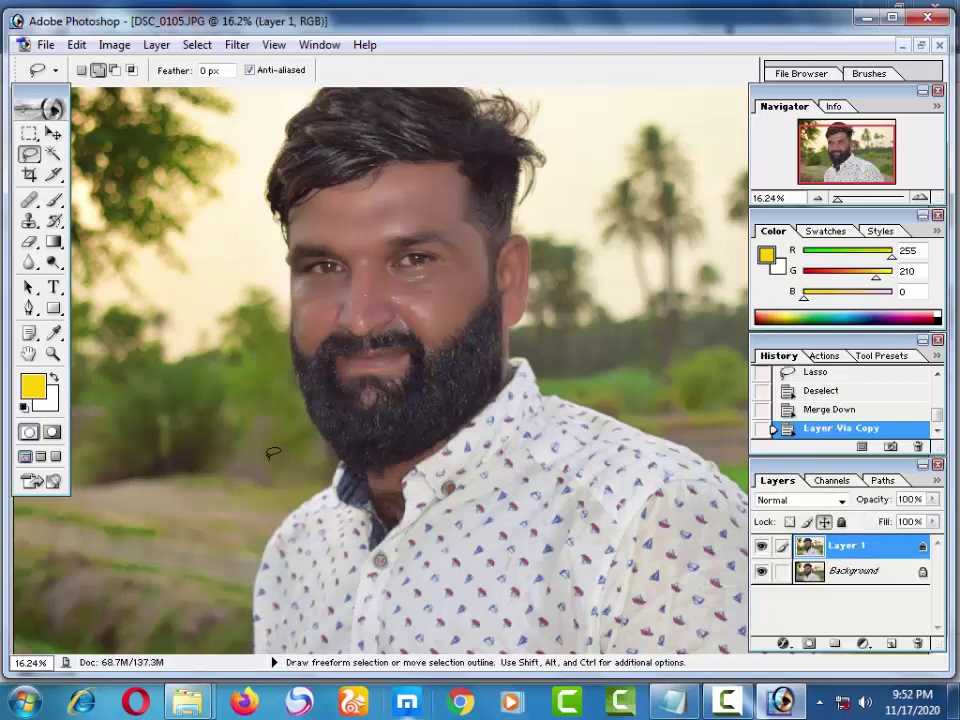
pyautogui.press('ctrl')
pyautogui.hotkey('ctrl', '+')
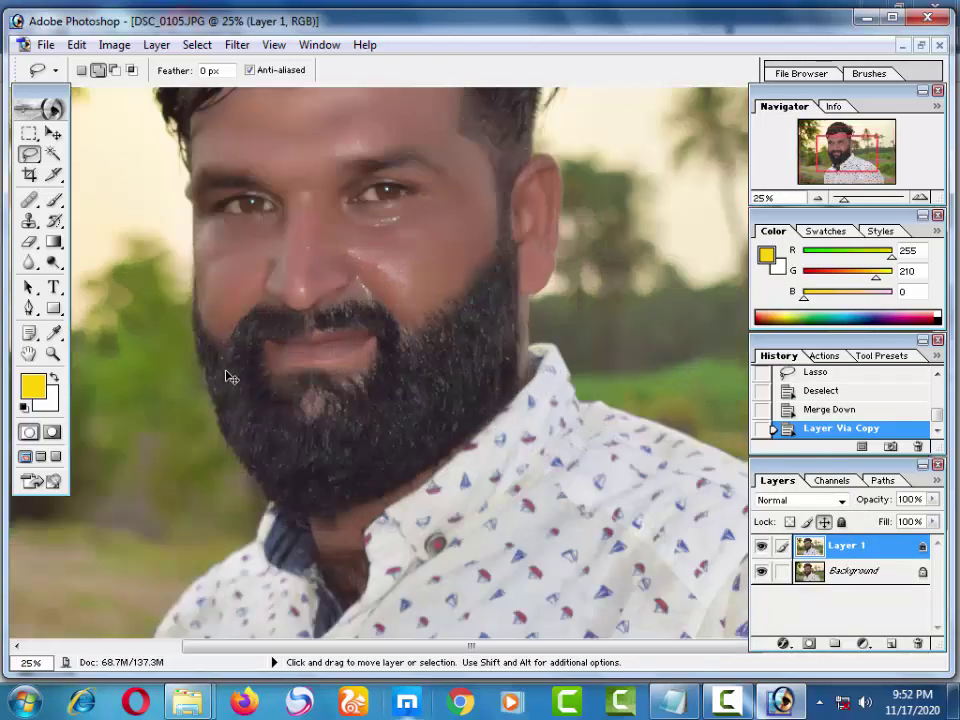
pyautogui.hotkey('ctrl', '+')
pyautogui.hotkey('ctrl', '+')
pyautogui.moveTo(459, 334); pyautogui.dragTo(496, 339)
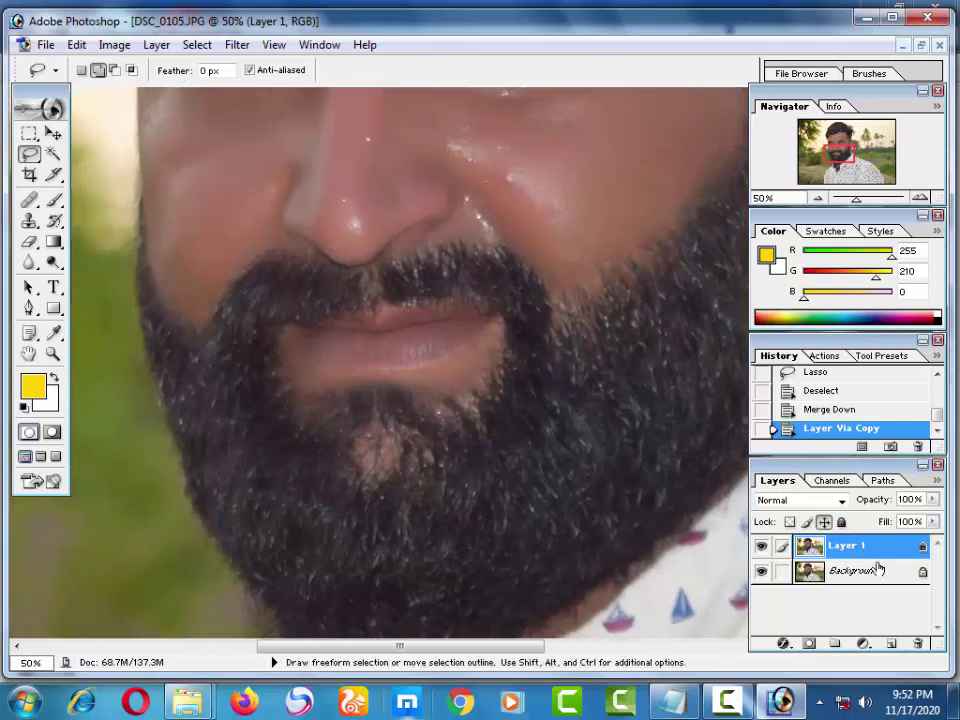
# Step: Add a new Layer 2 and set the foreground colour to pink (R239, G72, B115)
pyautogui.click(889, 644)
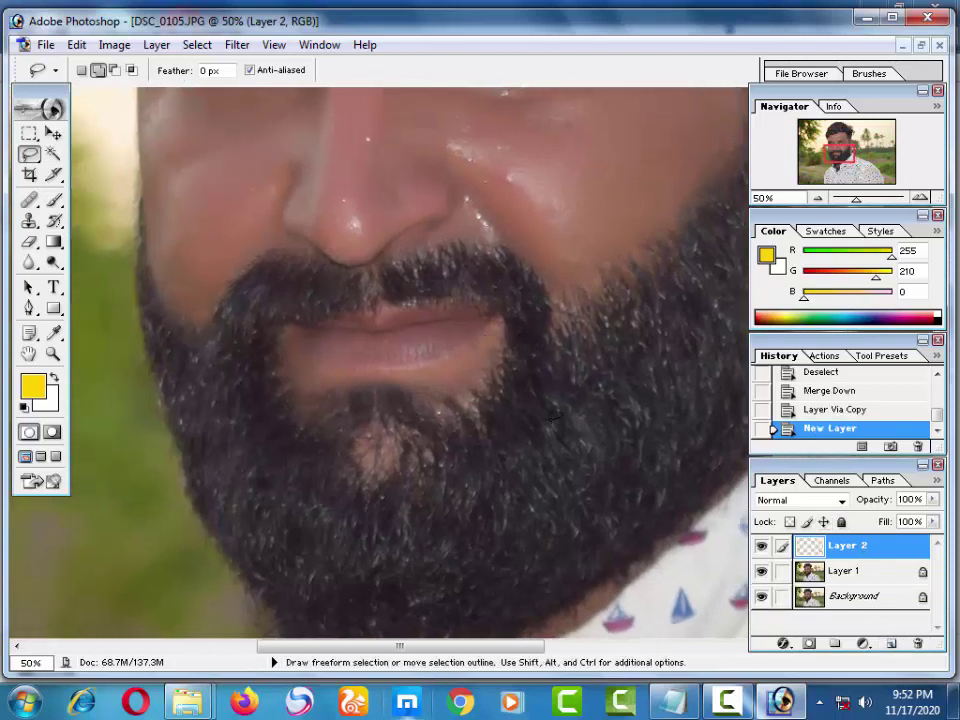
pyautogui.click(53, 333)
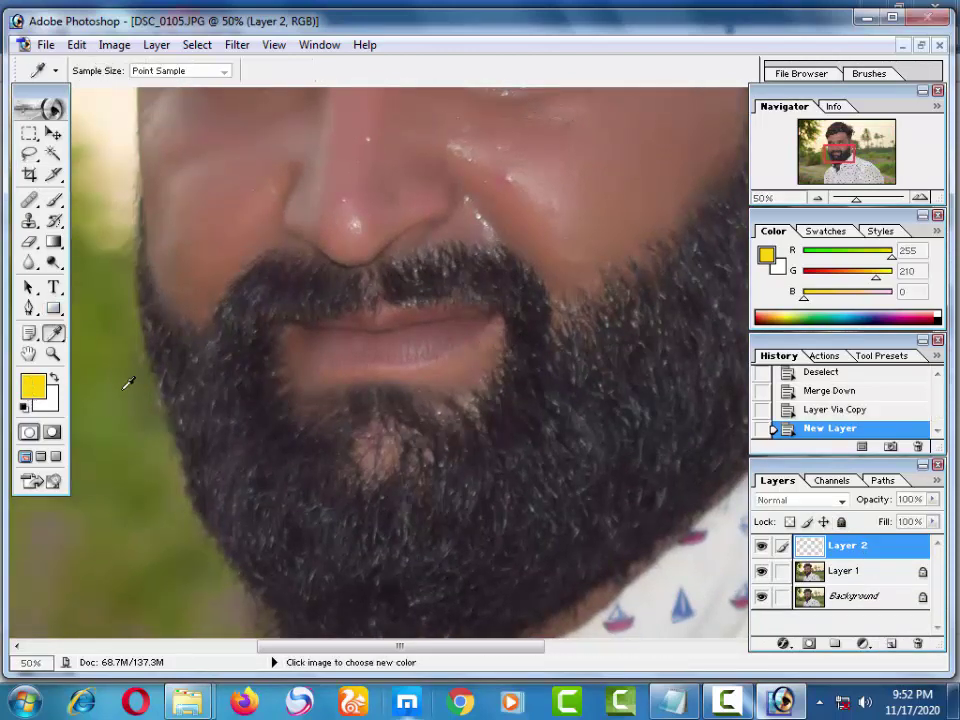
pyautogui.click(33, 386)
pyautogui.moveTo(523, 445); pyautogui.dragTo(523, 248)
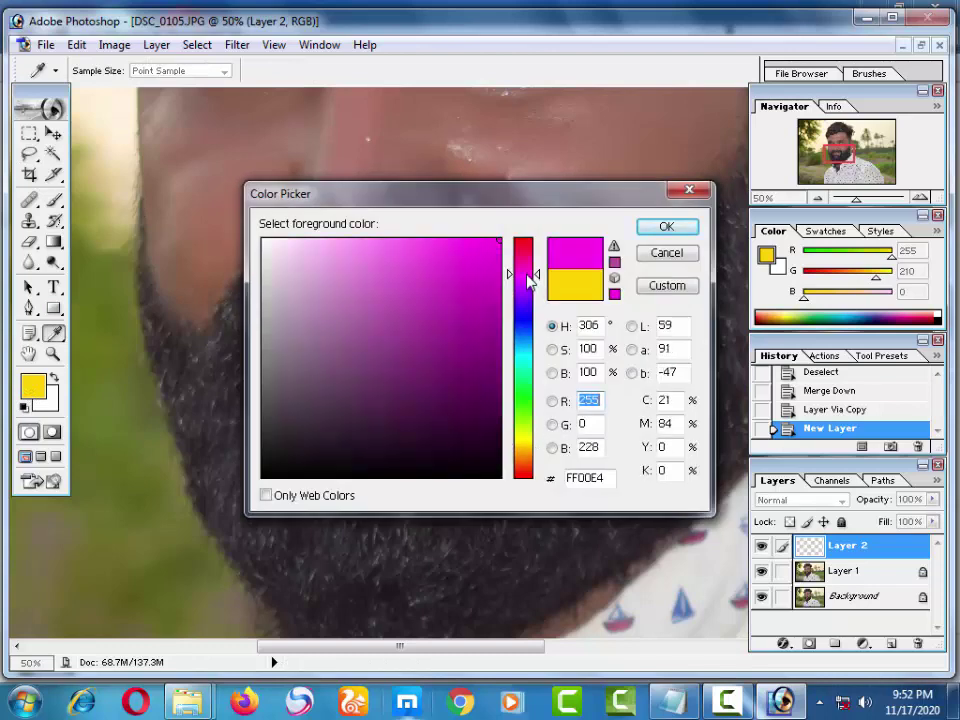
pyautogui.moveTo(362, 254)
pyautogui.mouseDown()
pyautogui.moveTo(482, 251)
pyautogui.moveTo(446, 264)
pyautogui.moveTo(439, 285)
pyautogui.moveTo(429, 252)
pyautogui.mouseUp()
pyautogui.press('Return')
pyautogui.press('l')
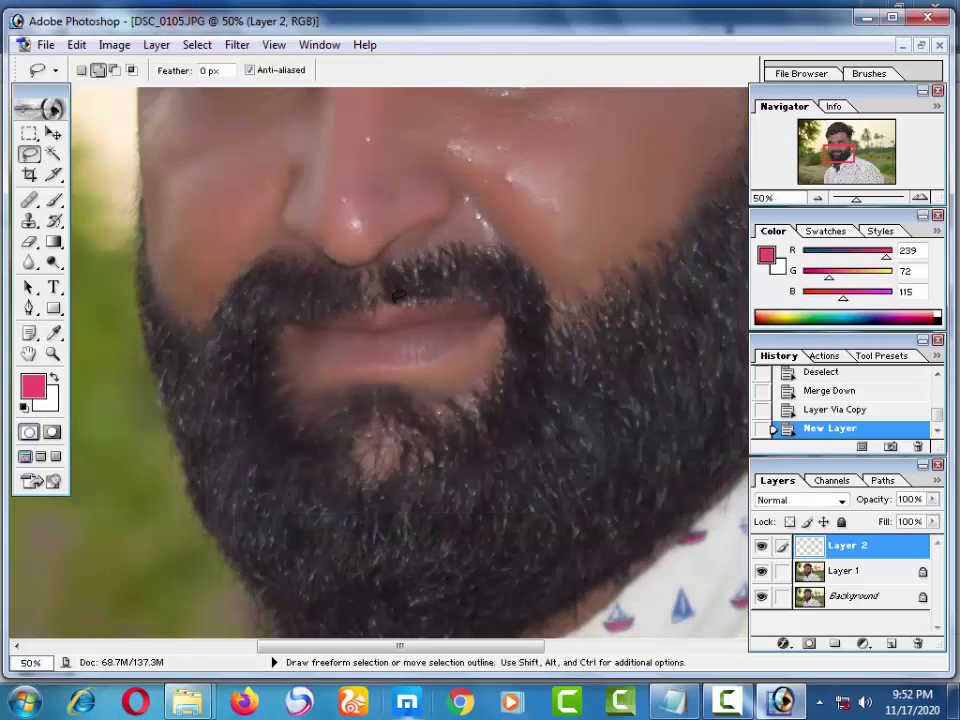
# Step: Choose a 58 px brush and frame the lips at close zoom
pyautogui.hotkey('ctrl', '+')
pyautogui.hotkey('ctrl', '+')
pyautogui.hotkey('ctrl', '+')
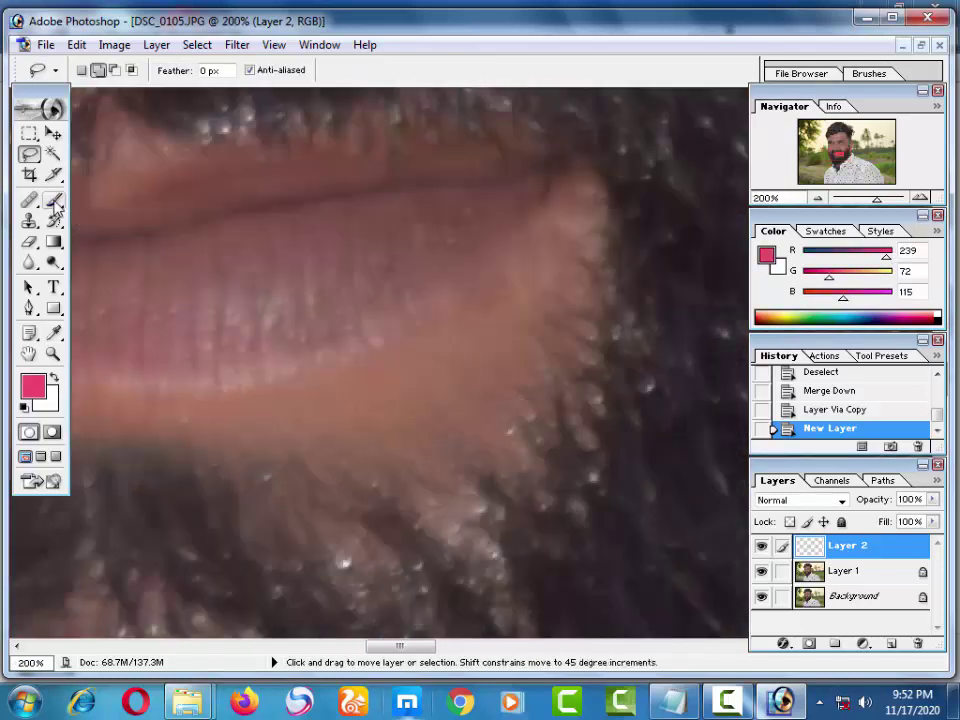
pyautogui.press('b')
pyautogui.rightClick(340, 330)
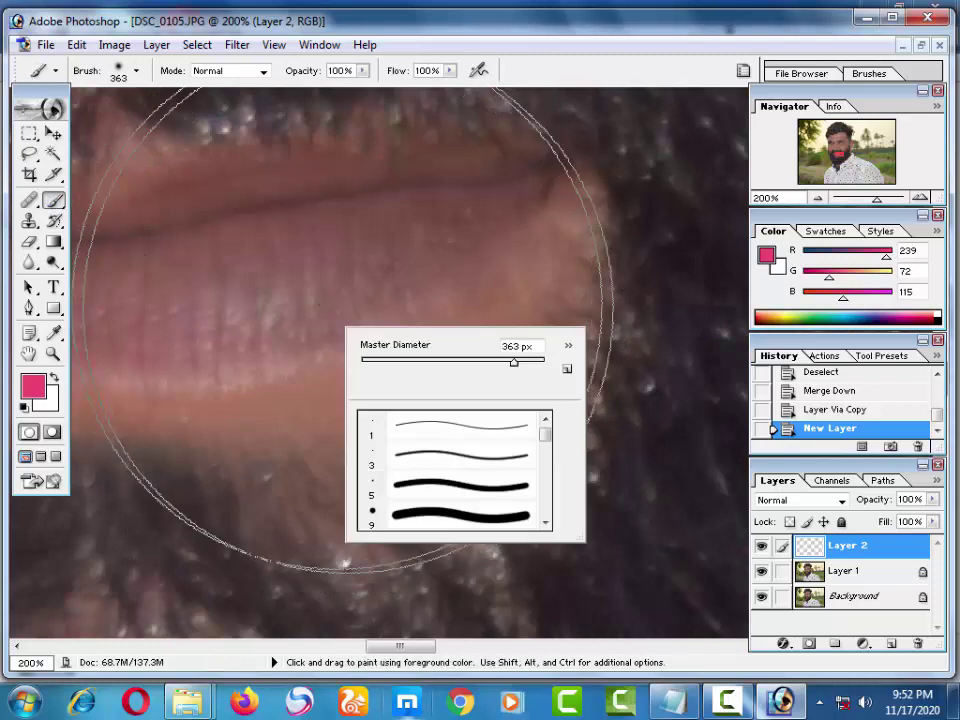
pyautogui.click(413, 361)
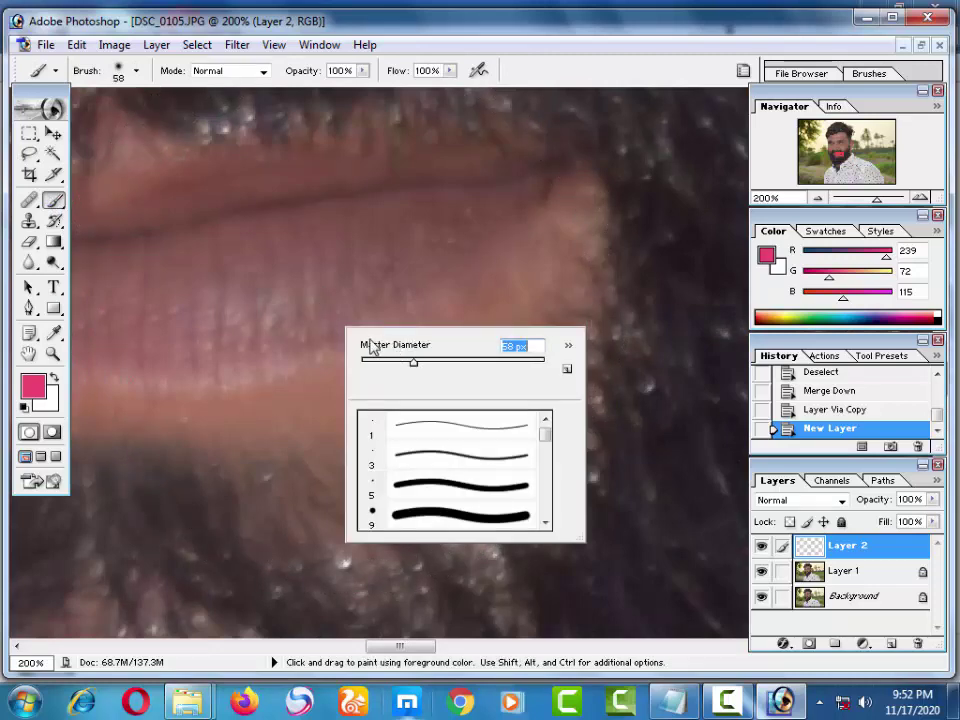
pyautogui.hotkey('ctrl', '-')
pyautogui.hotkey('ctrl', '-')
pyautogui.click(397, 320)
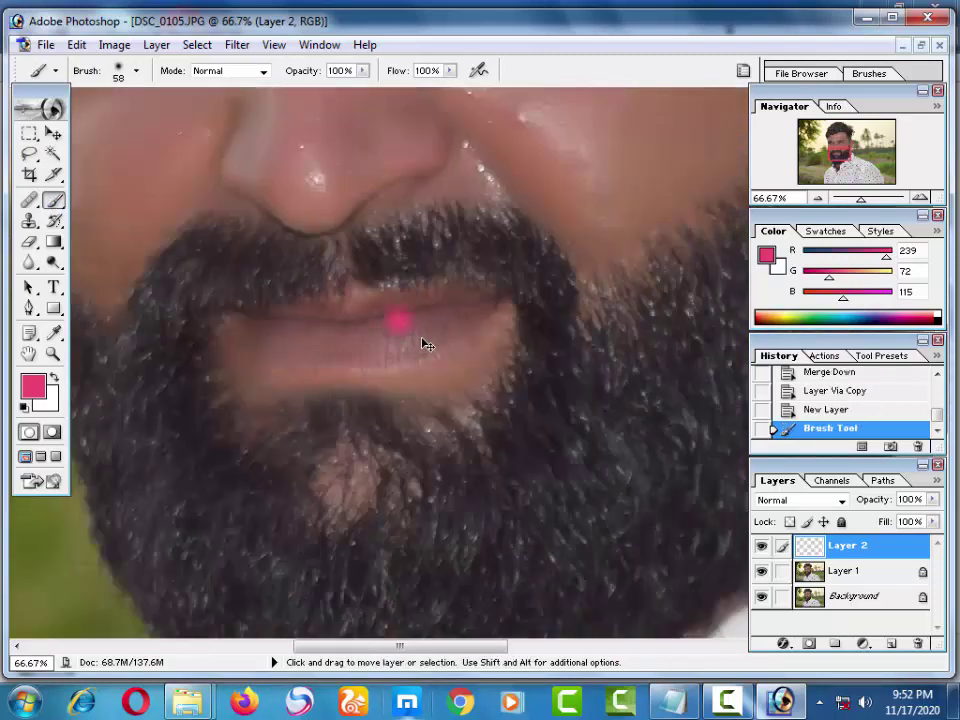
pyautogui.hotkey('ctrl', '+')
pyautogui.moveTo(375, 330); pyautogui.dragTo(467, 332)
pyautogui.hotkey('ctrl', 'z')
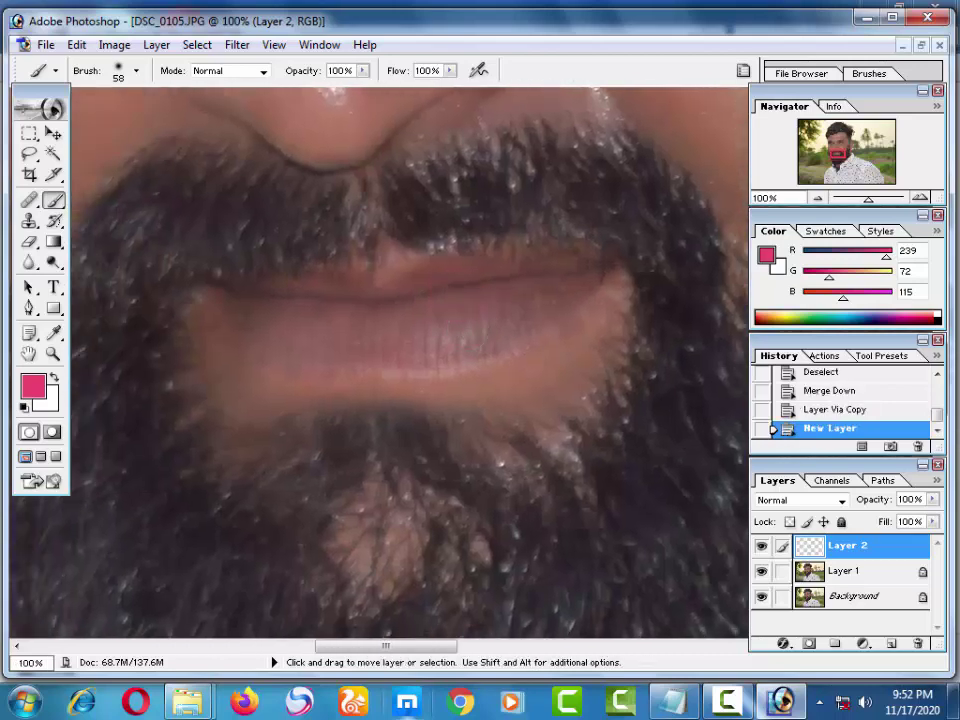
# Step: Paint pink over the upper and lower lips on Layer 2
pyautogui.click(586, 272)
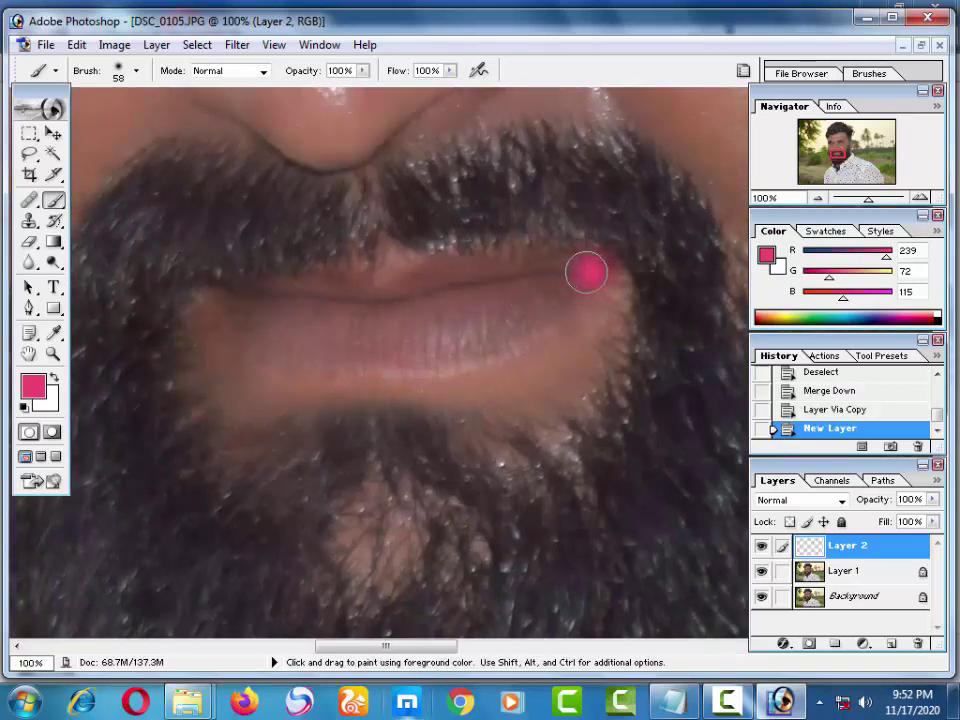
pyautogui.moveTo(586, 272)
pyautogui.mouseDown()
pyautogui.moveTo(450, 345)
pyautogui.moveTo(381, 347)
pyautogui.mouseUp()
pyautogui.moveTo(316, 346)
pyautogui.mouseDown()
pyautogui.moveTo(240, 315)
pyautogui.moveTo(253, 294)
pyautogui.moveTo(375, 294)
pyautogui.moveTo(566, 265)
pyautogui.mouseUp()
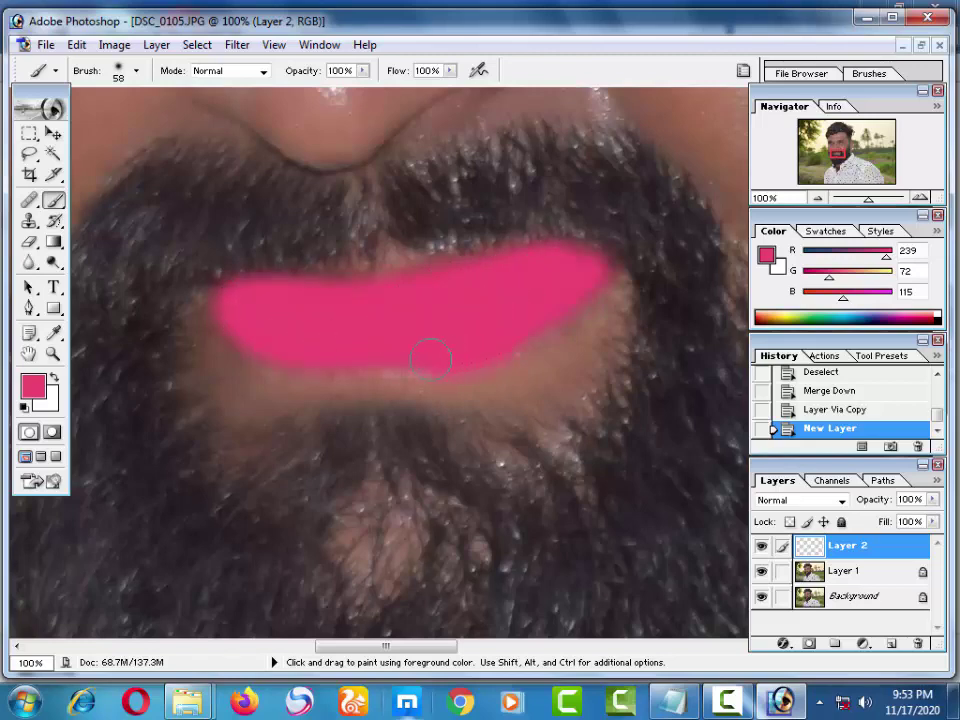
pyautogui.moveTo(431, 357); pyautogui.dragTo(373, 358)
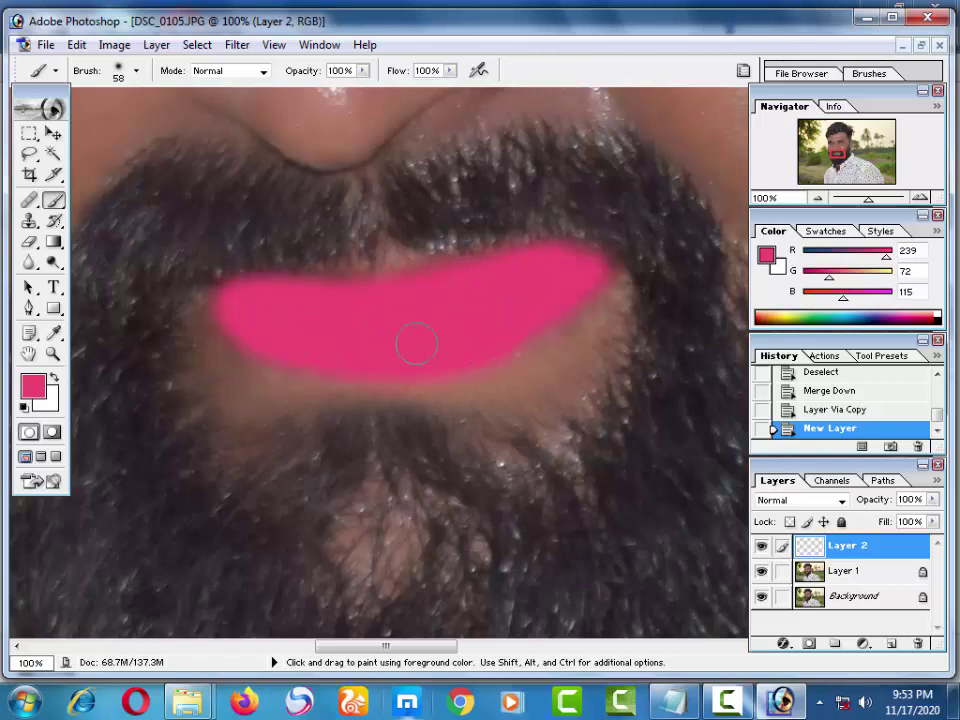
pyautogui.moveTo(537, 322); pyautogui.dragTo(537, 322)
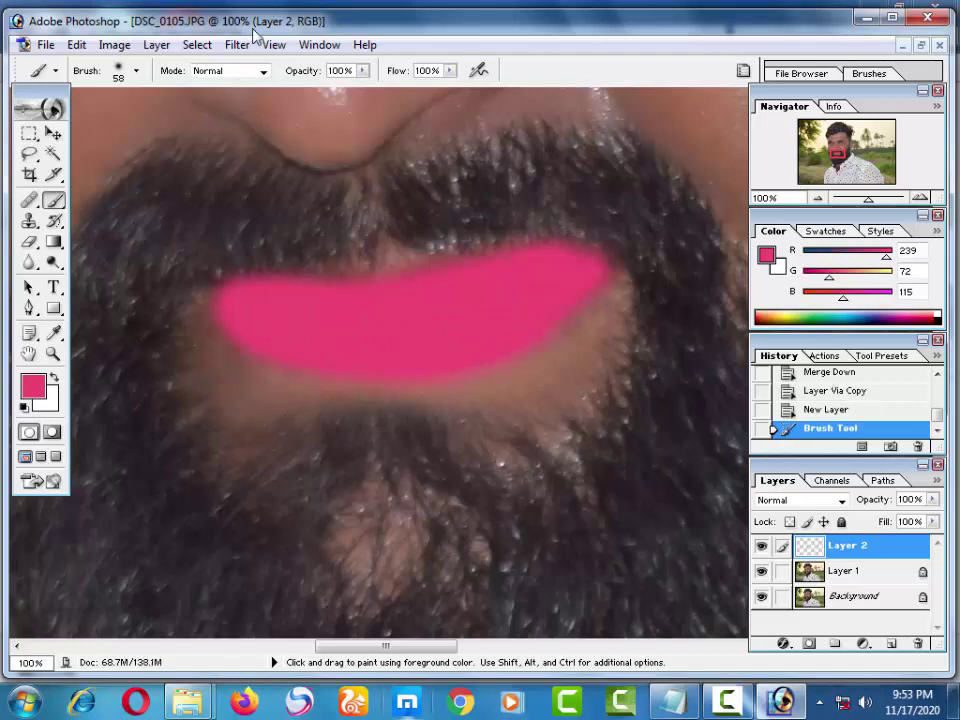
# Step: Set the pink lip layer's blend mode to Multiply
pyautogui.click(56, 140)
pyautogui.click(835, 500)
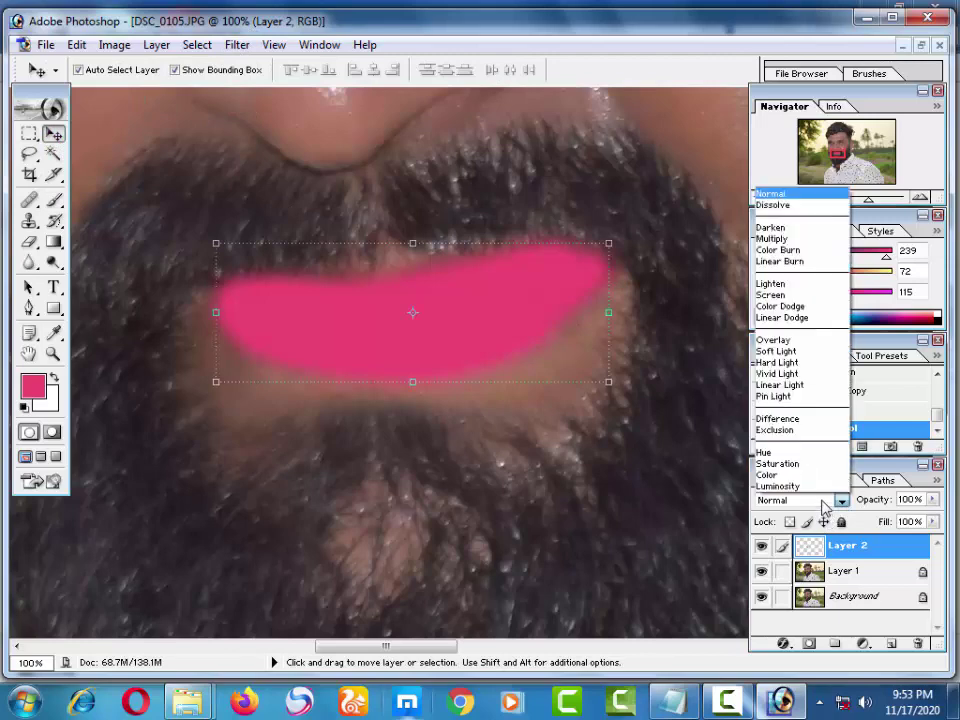
pyautogui.click(775, 294)
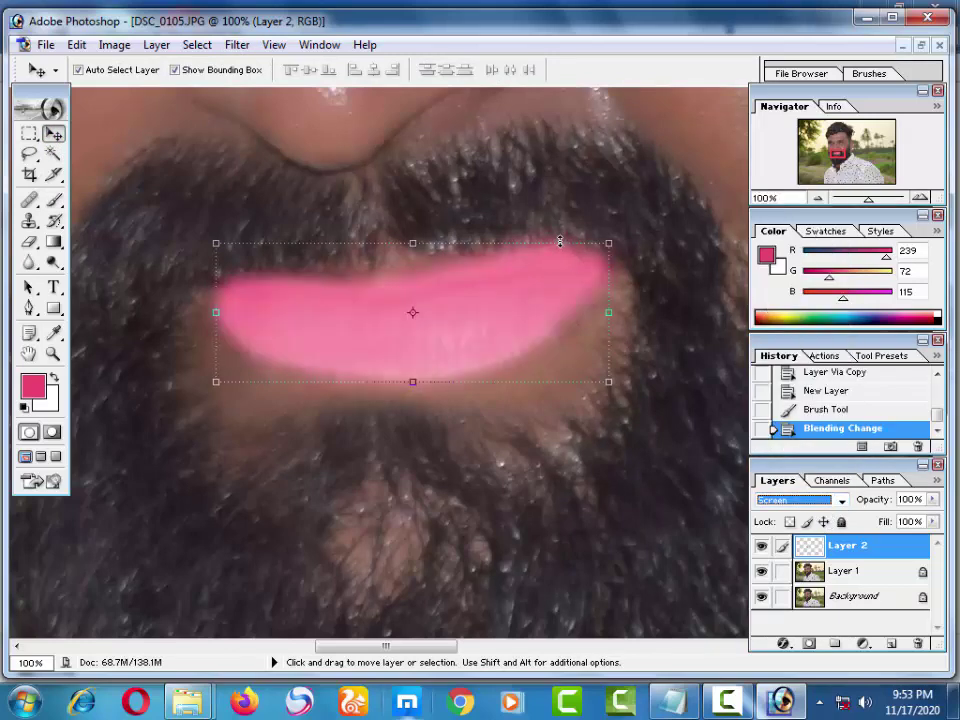
pyautogui.click(787, 503)
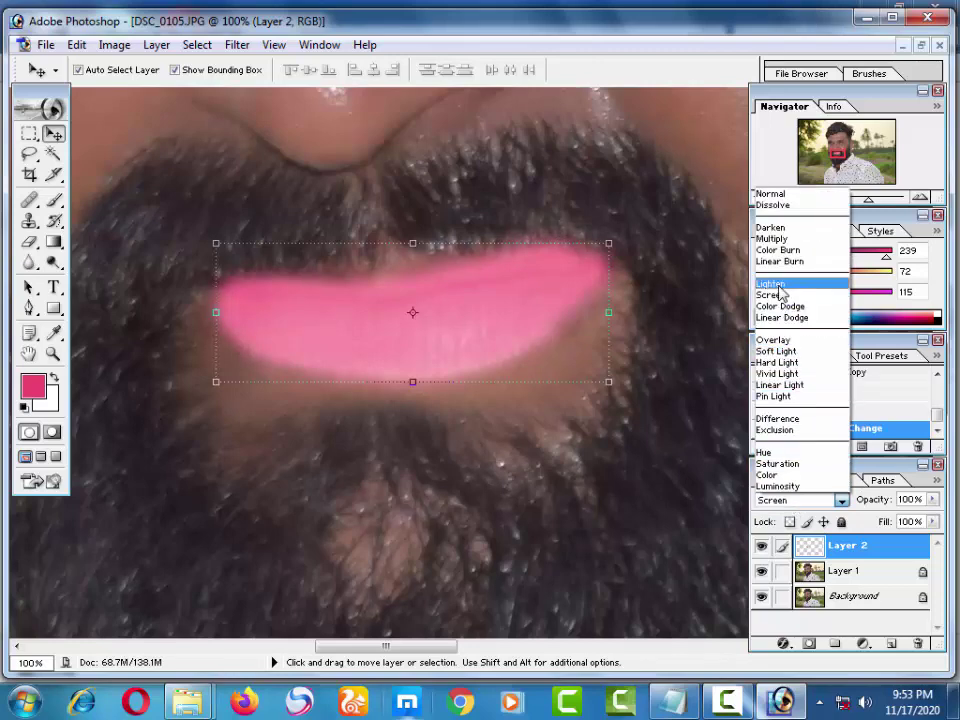
pyautogui.click(772, 239)
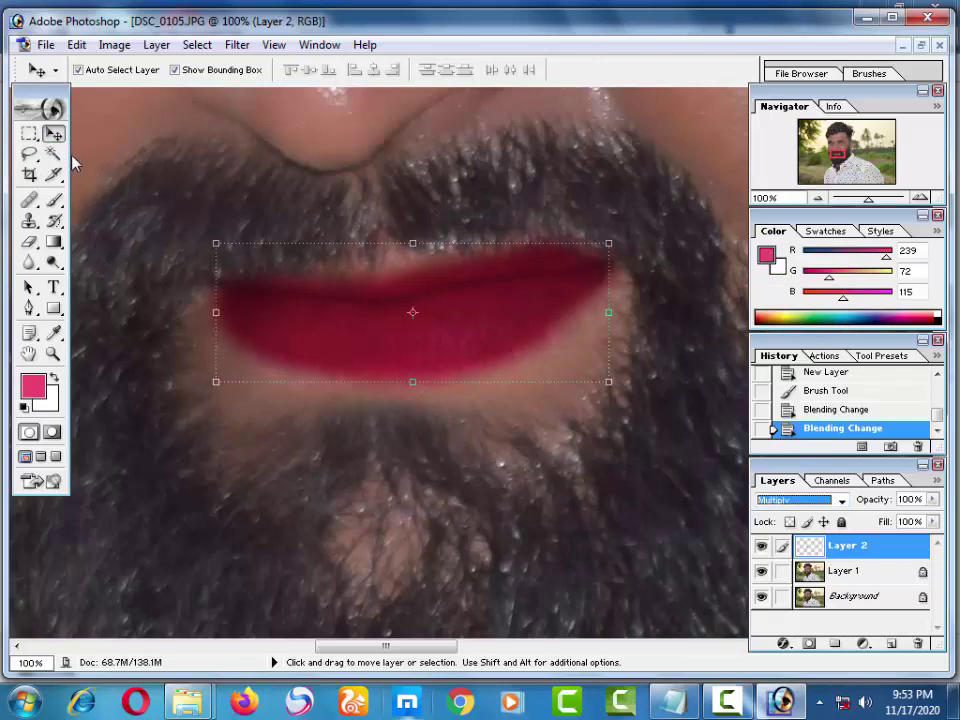
# Step: Lower the lip layer's opacity to 20%
pyautogui.click(381, 332)
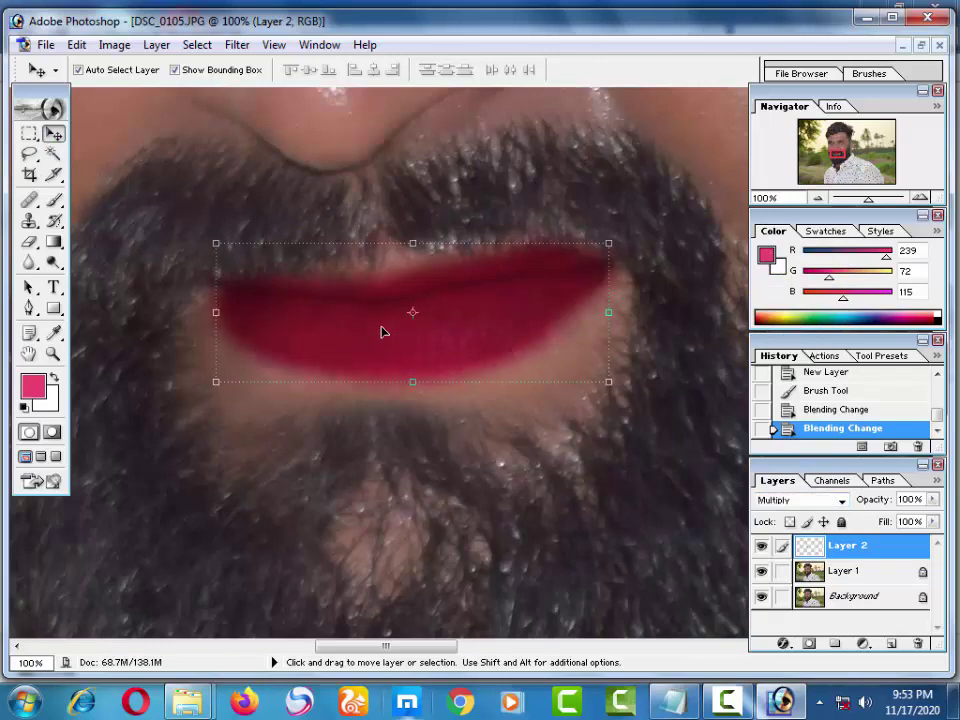
pyautogui.press('7')
pyautogui.press('7')
pyautogui.press('7')
pyautogui.press('8')
pyautogui.press('9')
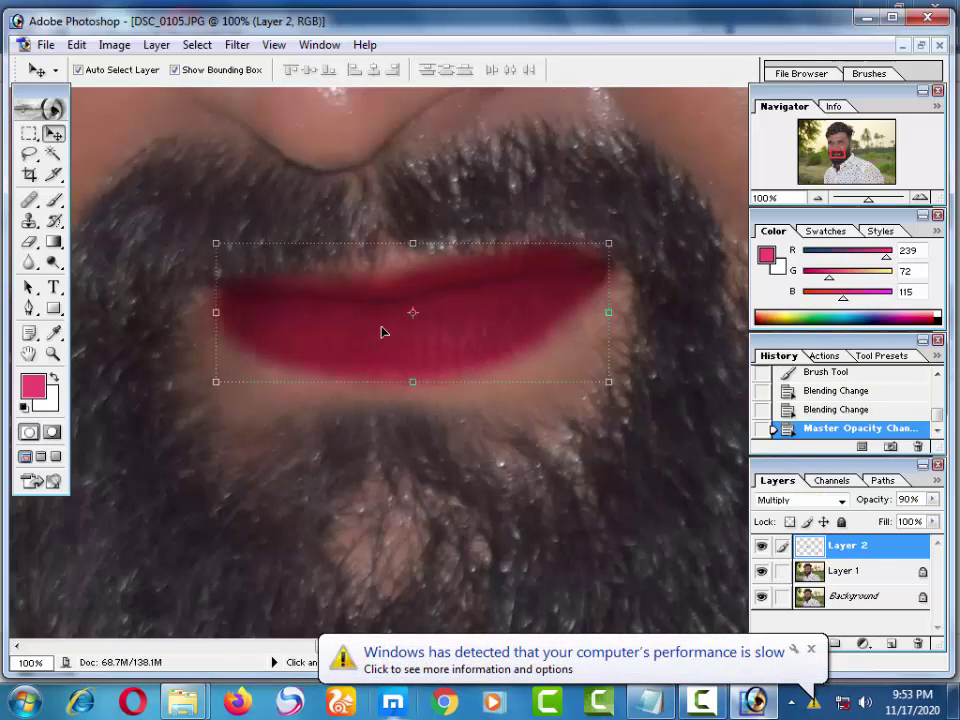
pyautogui.press('4')
pyautogui.press('3')
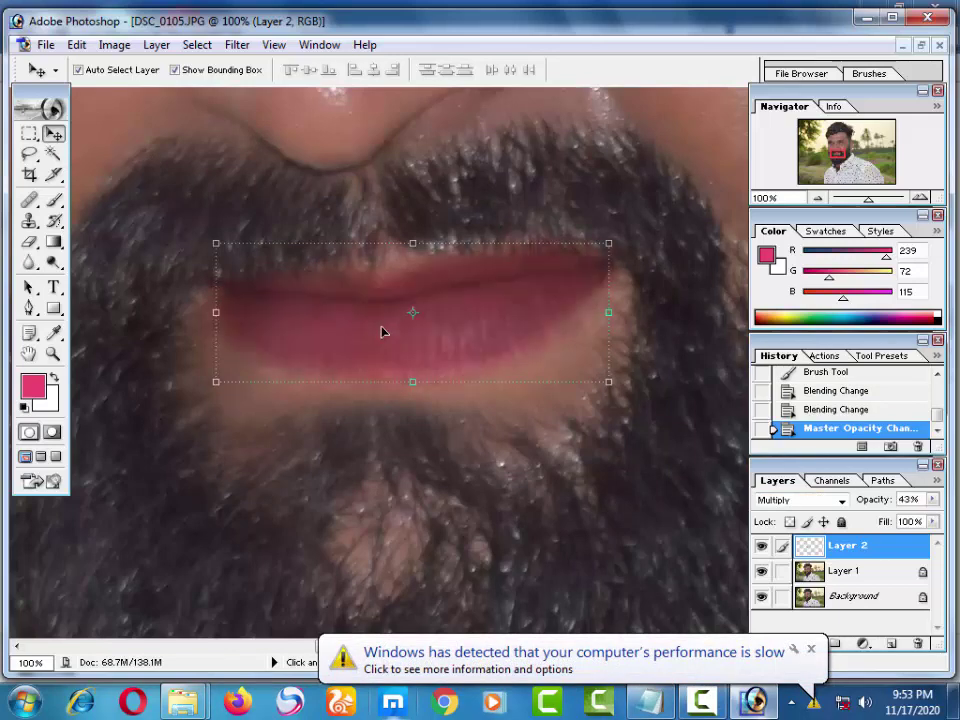
pyautogui.hotkey('ctrl', '-')
pyautogui.hotkey('ctrl', '-')
pyautogui.hotkey('ctrl', '-')
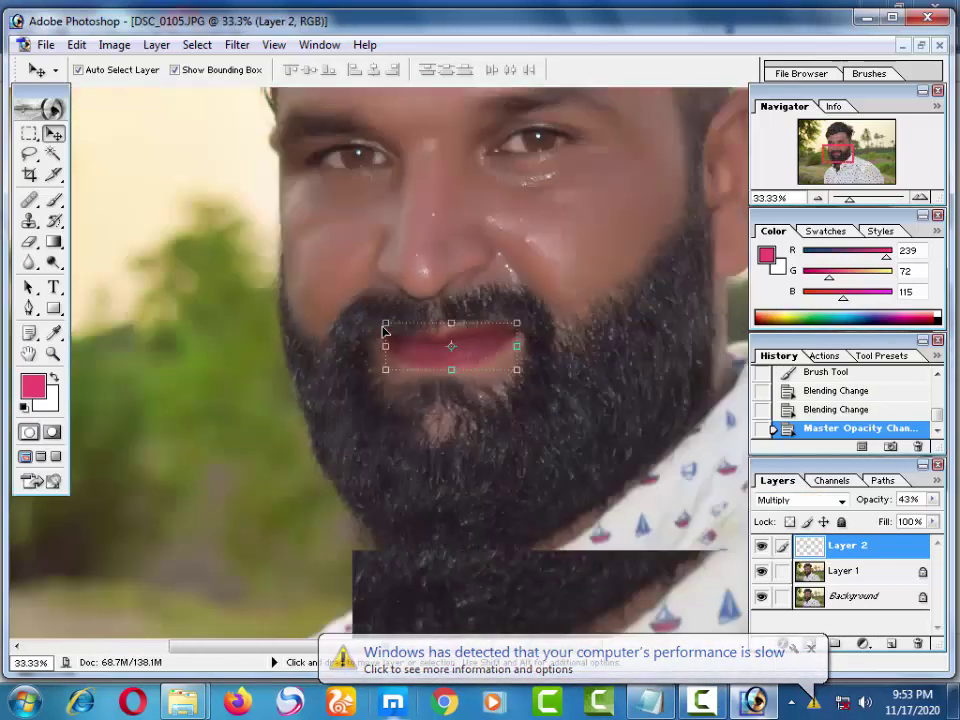
pyautogui.press('2')
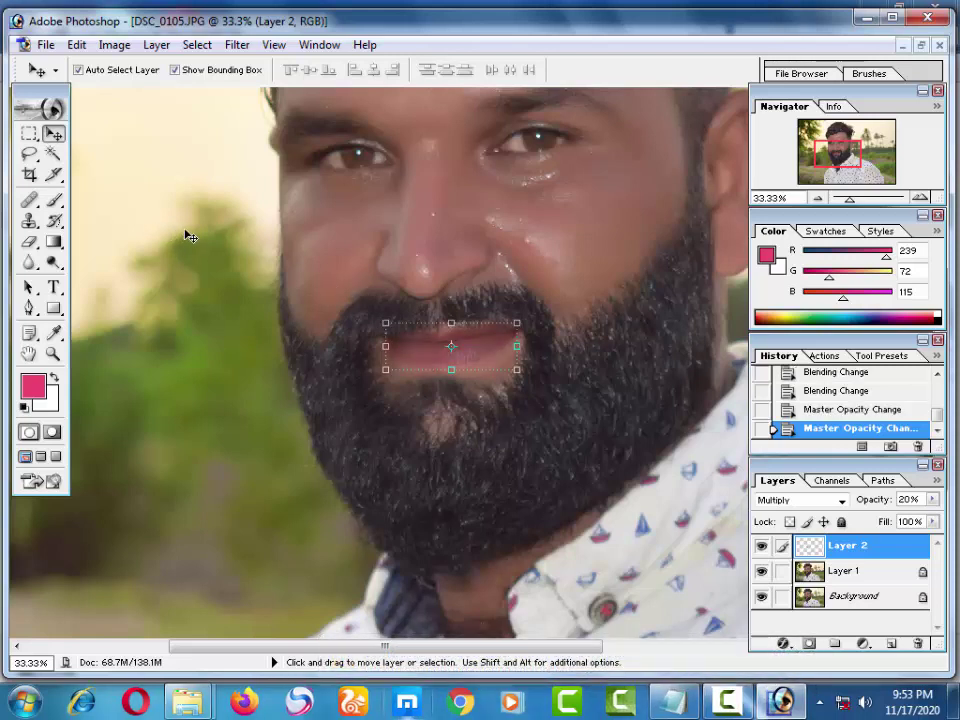
# Step: Apply a Hue/Saturation tweak to the lip tint, with lightness at -5
pyautogui.hotkey('ctrl', 'u')
pyautogui.moveTo(660, 209)
pyautogui.mouseDown()
pyautogui.moveTo(733, 210)
pyautogui.moveTo(657, 212)
pyautogui.moveTo(598, 247)
pyautogui.mouseUp()
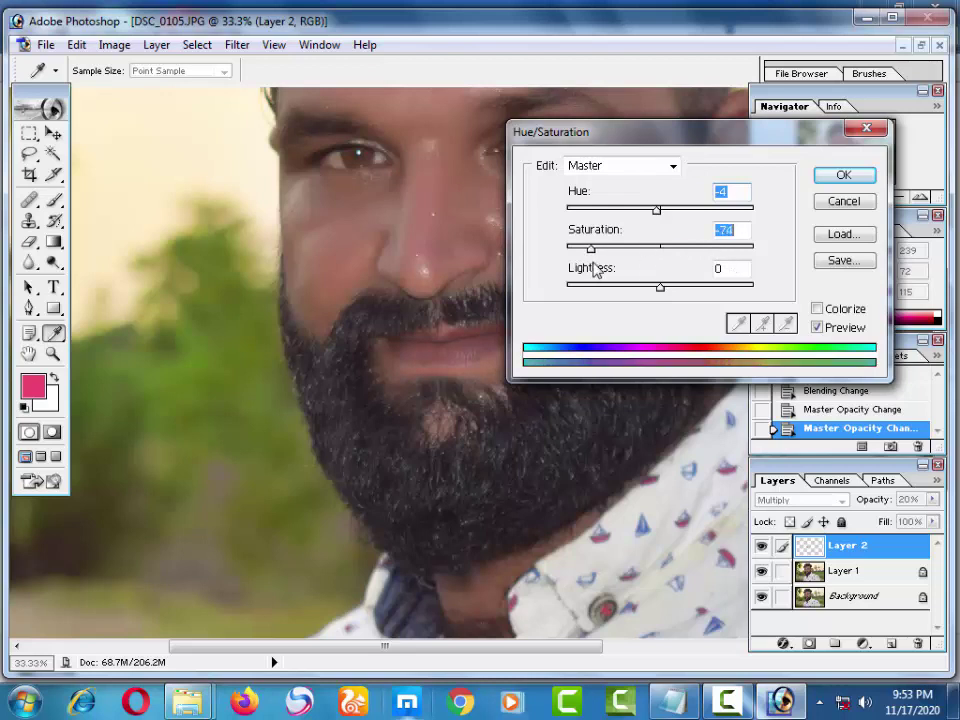
pyautogui.moveTo(688, 290); pyautogui.dragTo(663, 290)
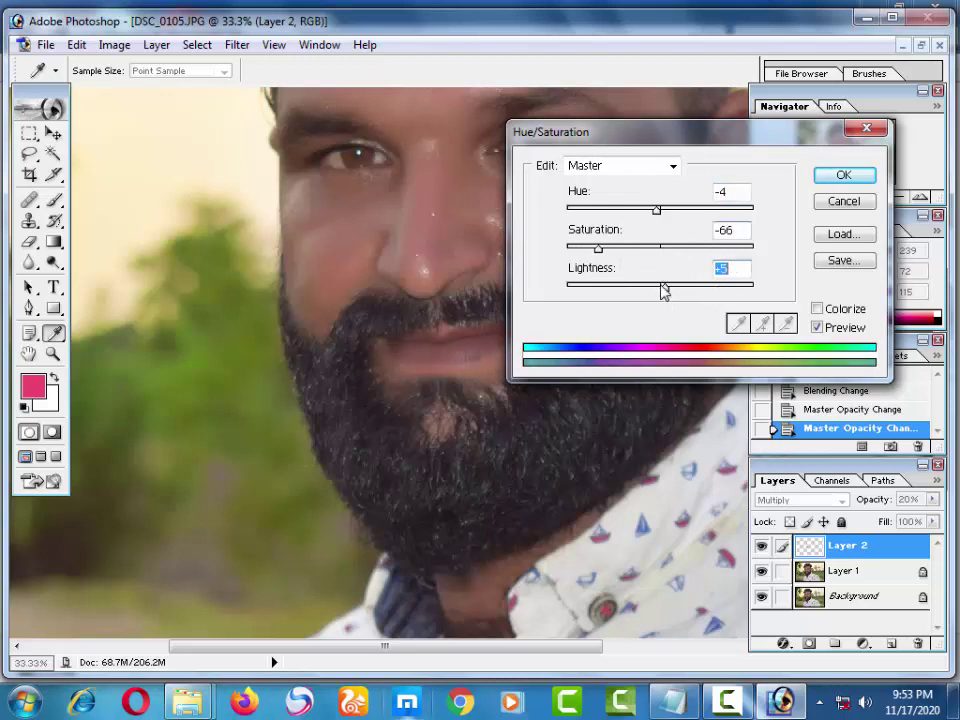
pyautogui.moveTo(598, 249); pyautogui.dragTo(712, 248)
pyautogui.moveTo(657, 209)
pyautogui.mouseDown()
pyautogui.moveTo(724, 222)
pyautogui.moveTo(630, 218)
pyautogui.mouseUp()
pyautogui.click(840, 177)
pyautogui.press('v')
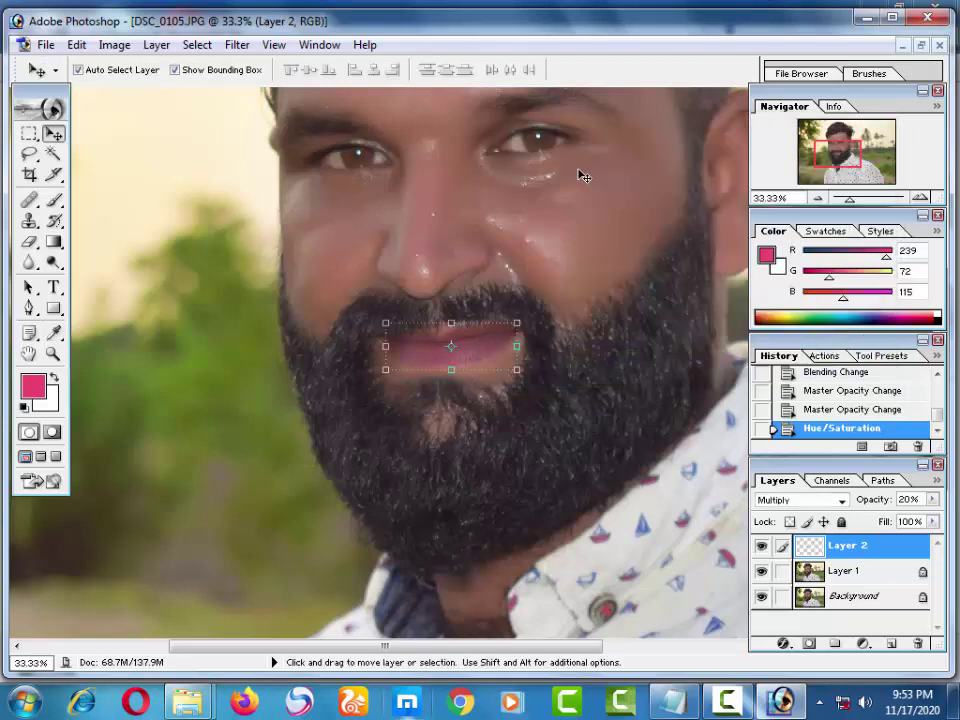
pyautogui.scroll(3, 470, 245)
# Step: Add a new Layer 3 and make blue (R84, G72, B239) the foreground colour
pyautogui.scroll(3, 446, 283)
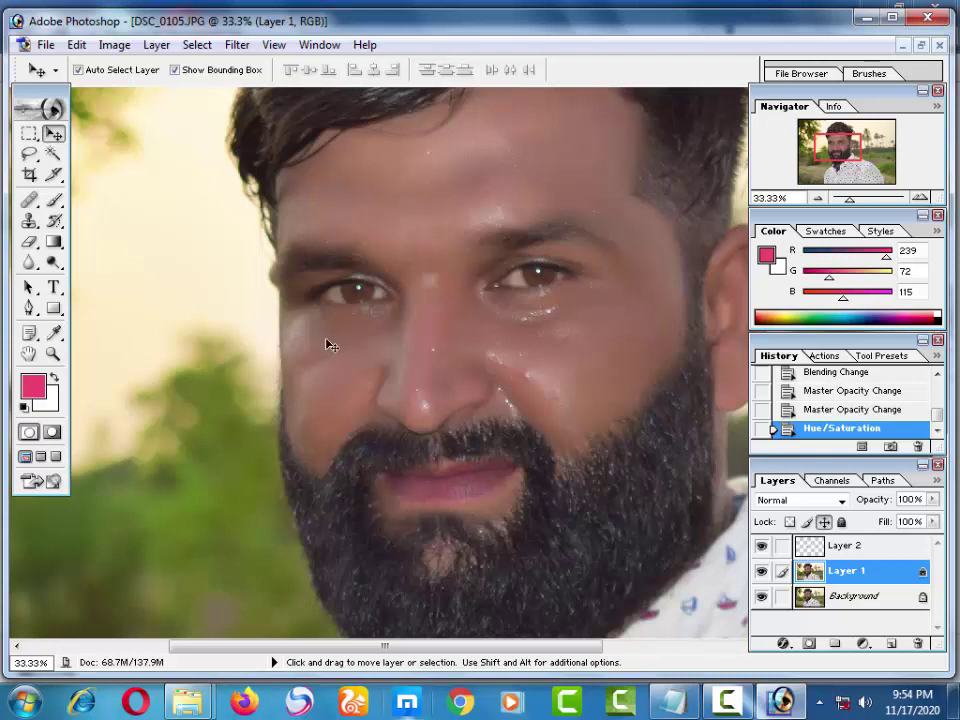
pyautogui.scroll(1, 331, 345)
pyautogui.scroll(1, 390, 315)
pyautogui.scroll(2, 448, 281)
pyautogui.scroll(2, 339, 281)
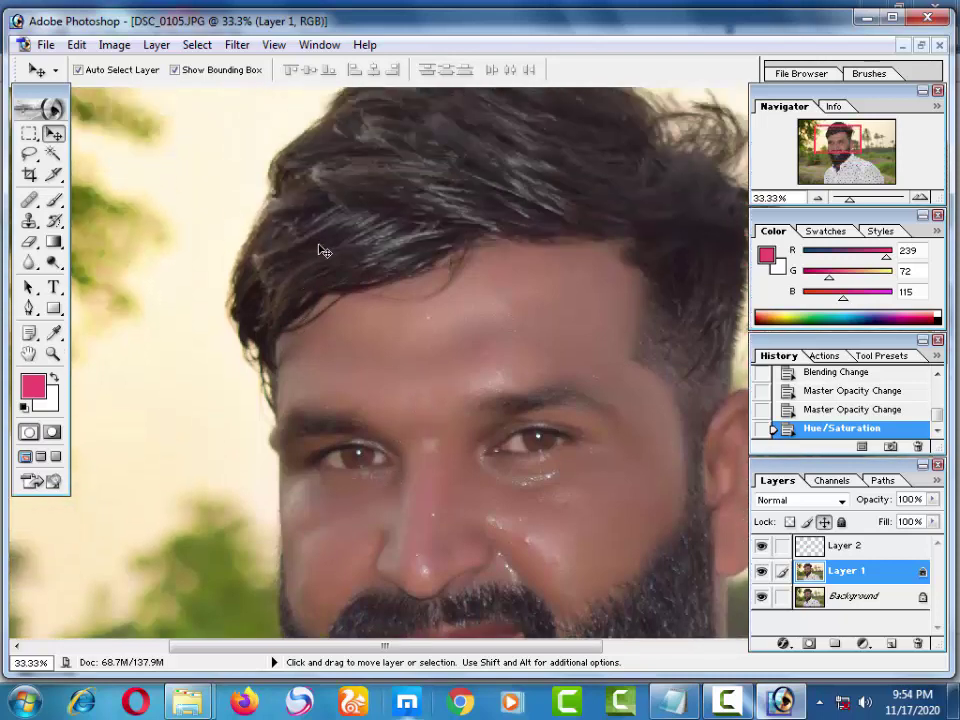
pyautogui.scroll(2, 454, 281)
pyautogui.scroll(1, 553, 392)
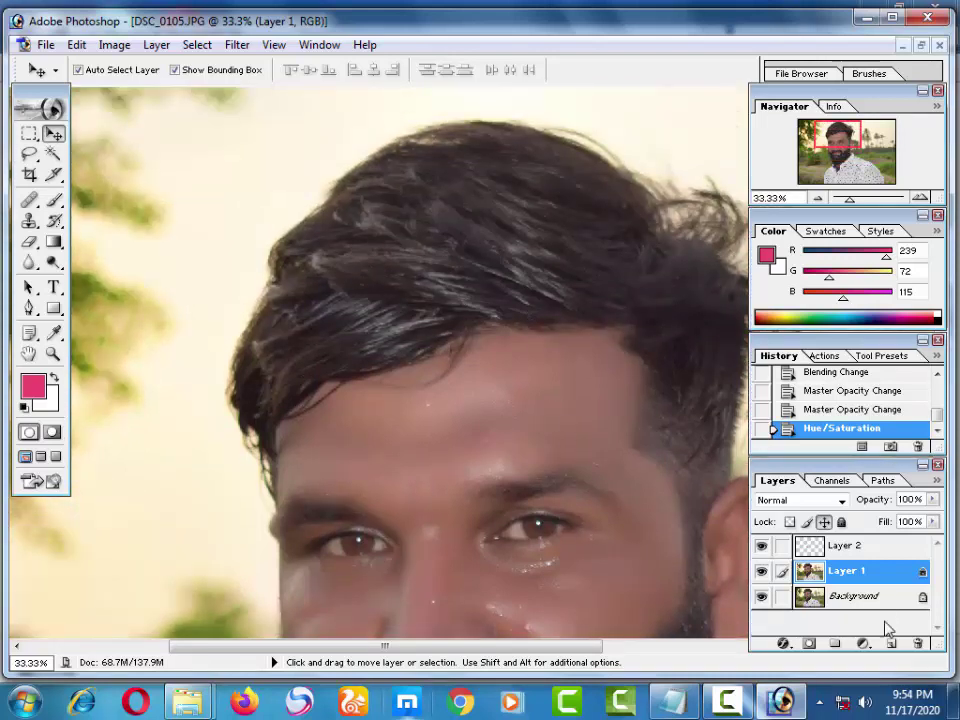
pyautogui.click(890, 644)
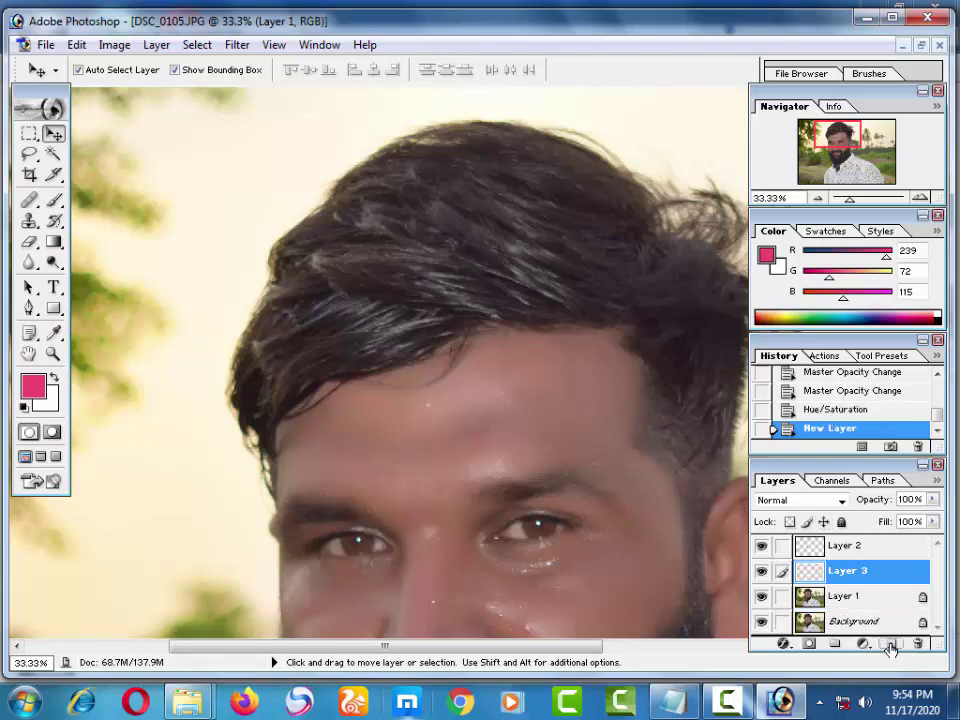
pyautogui.click(33, 386)
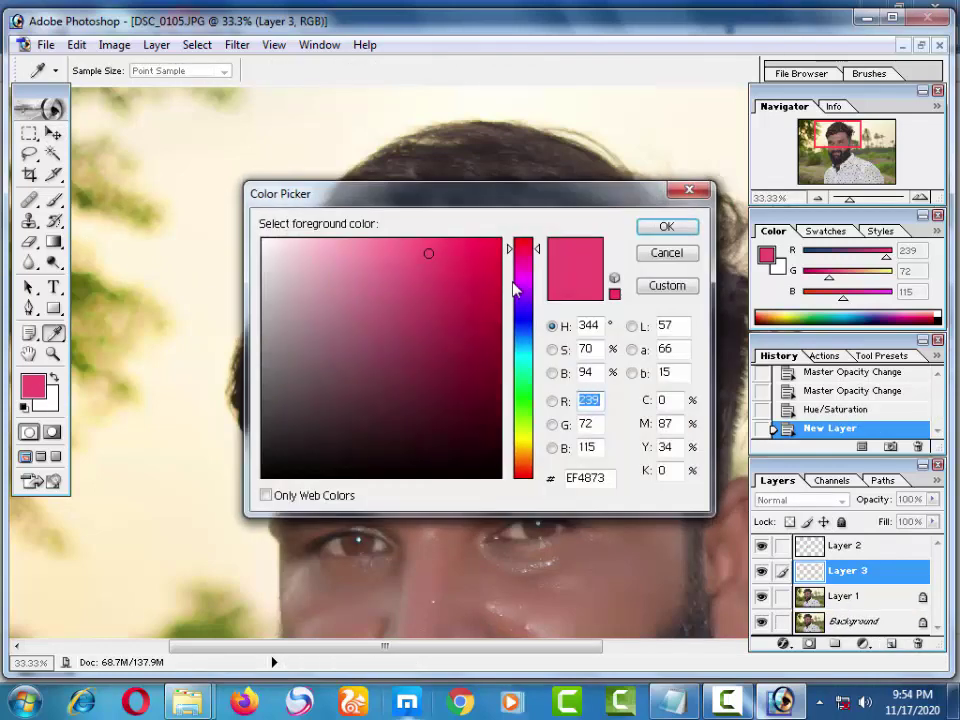
pyautogui.click(520, 316)
pyautogui.click(666, 228)
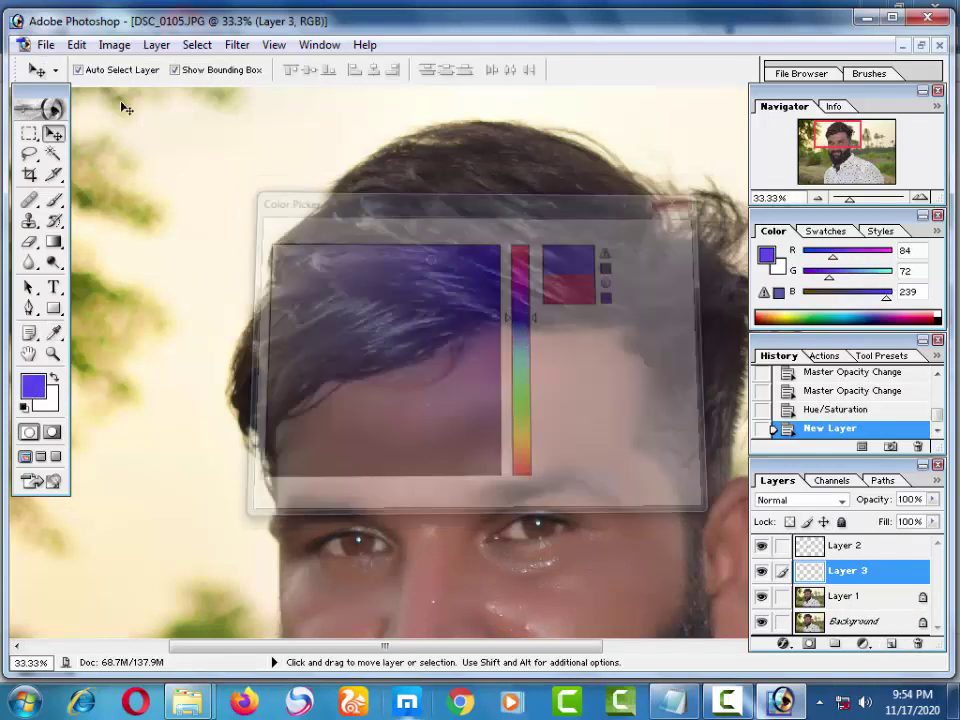
# Step: Paint blue over all of the hair with a 176 px brush
pyautogui.click(54, 200)
pyautogui.rightClick(527, 212)
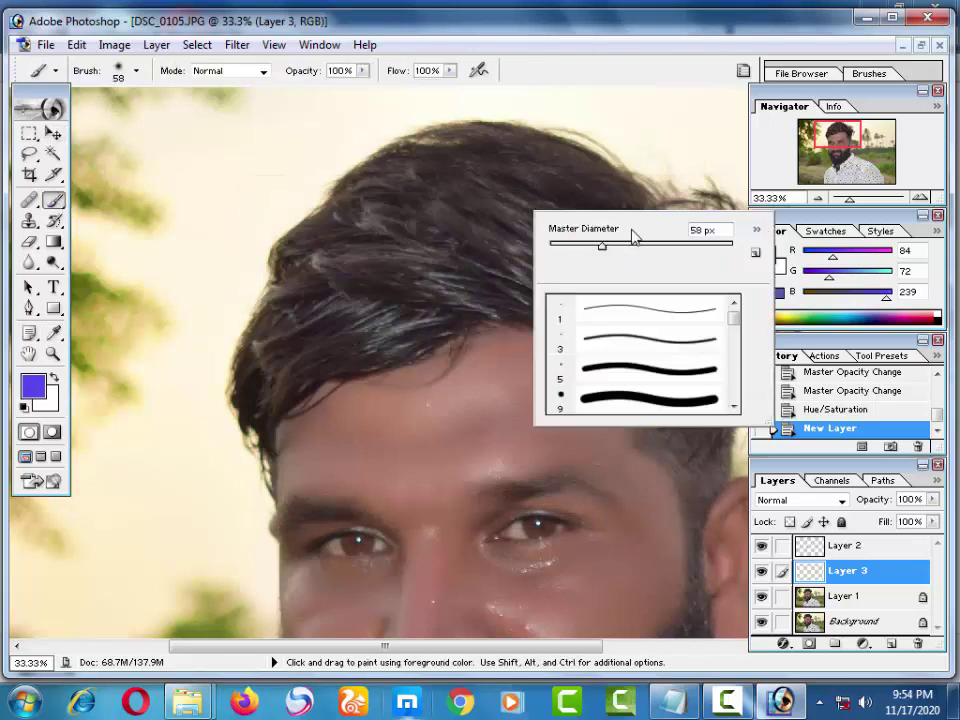
pyautogui.moveTo(600, 244); pyautogui.dragTo(679, 246)
pyautogui.press('Return')
pyautogui.moveTo(465, 178)
pyautogui.mouseDown()
pyautogui.moveTo(627, 180)
pyautogui.moveTo(448, 146)
pyautogui.moveTo(376, 211)
pyautogui.moveTo(411, 167)
pyautogui.moveTo(375, 171)
pyautogui.moveTo(287, 273)
pyautogui.moveTo(249, 396)
pyautogui.moveTo(424, 333)
pyautogui.moveTo(579, 306)
pyautogui.moveTo(645, 328)
pyautogui.moveTo(669, 438)
pyautogui.moveTo(703, 467)
pyautogui.moveTo(720, 379)
pyautogui.moveTo(714, 274)
pyautogui.moveTo(595, 183)
pyautogui.moveTo(735, 371)
pyautogui.moveTo(711, 381)
pyautogui.moveTo(681, 302)
pyautogui.moveTo(697, 405)
pyautogui.moveTo(639, 296)
pyautogui.moveTo(366, 302)
pyautogui.moveTo(272, 369)
pyautogui.moveTo(583, 279)
pyautogui.moveTo(290, 215)
pyautogui.moveTo(662, 265)
pyautogui.moveTo(394, 229)
pyautogui.moveTo(407, 193)
pyautogui.moveTo(379, 251)
pyautogui.moveTo(331, 286)
pyautogui.moveTo(321, 317)
pyautogui.mouseUp()
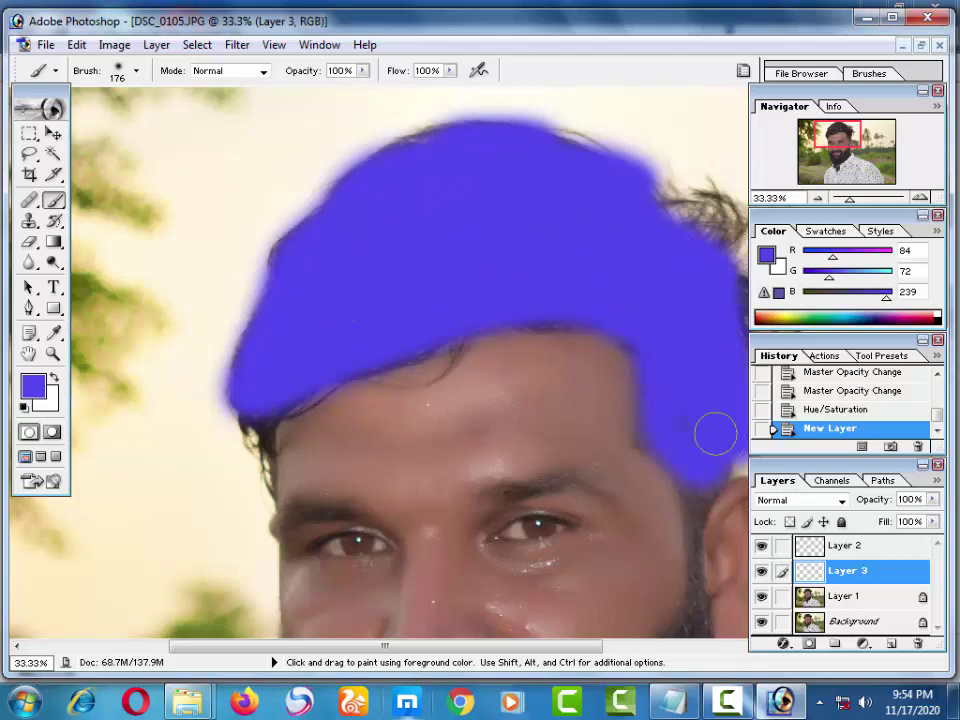
pyautogui.moveTo(714, 435); pyautogui.dragTo(457, 311)
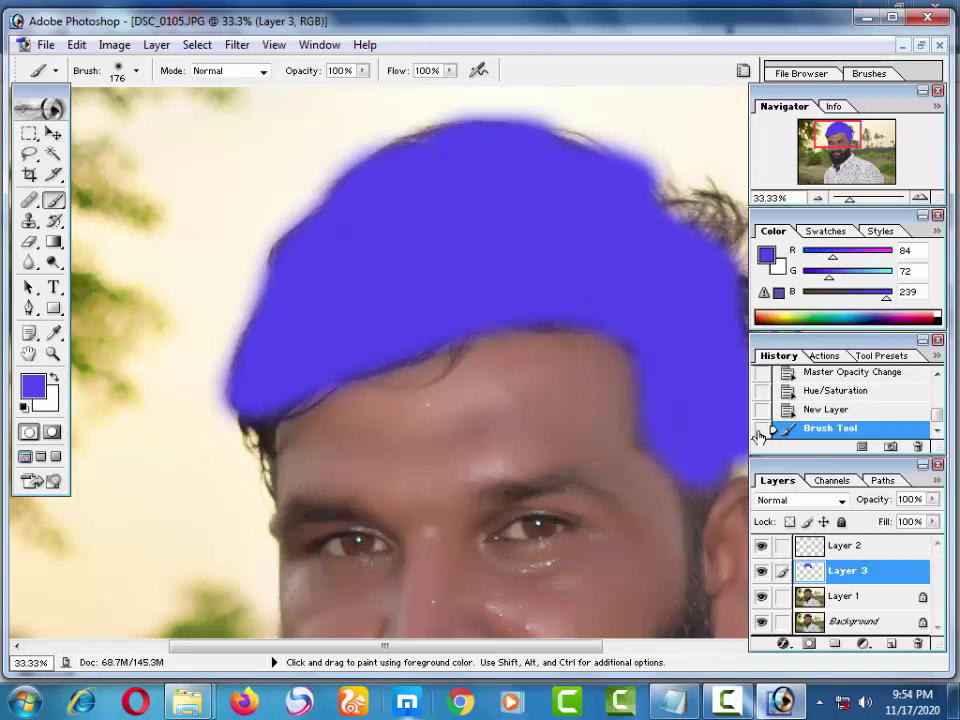
# Step: Set Layer 3 to Color blend mode and lower its opacity
pyautogui.click(808, 502)
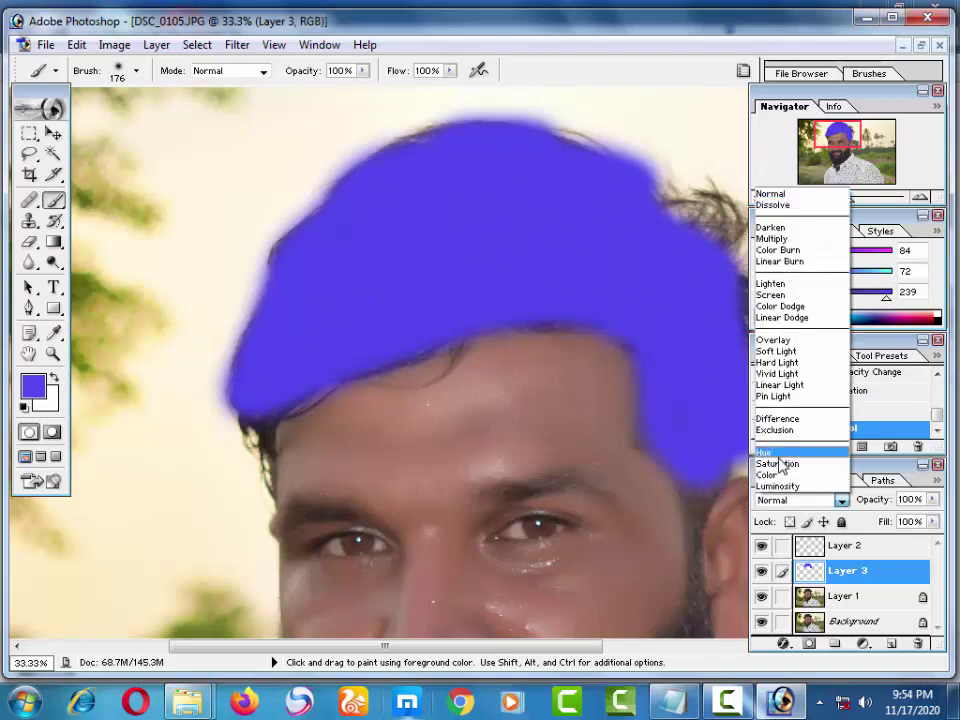
pyautogui.click(782, 476)
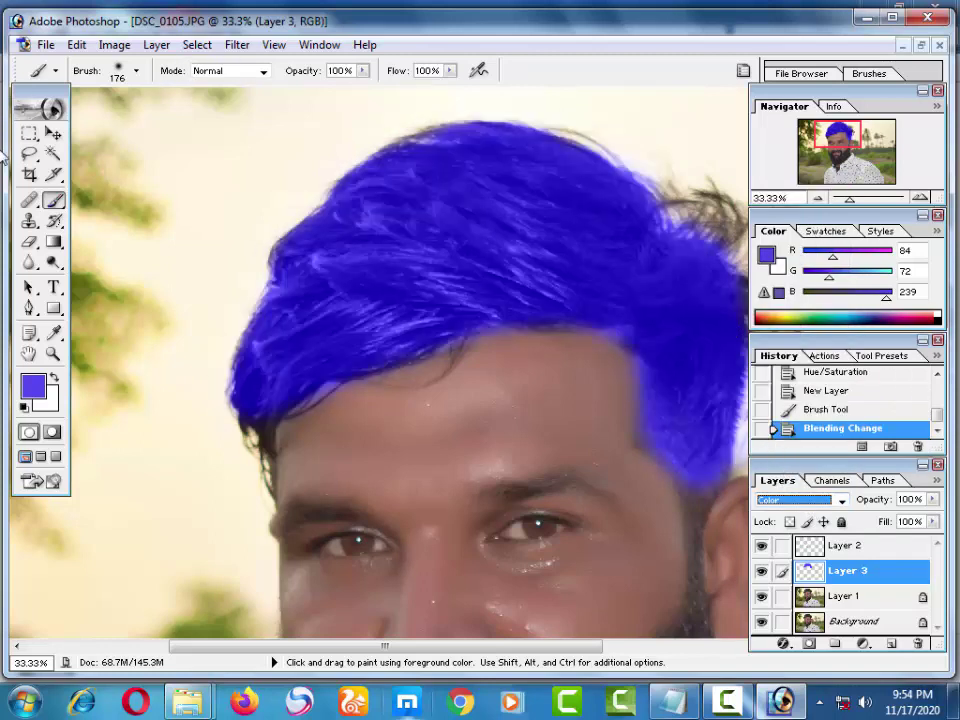
pyautogui.click(46, 132)
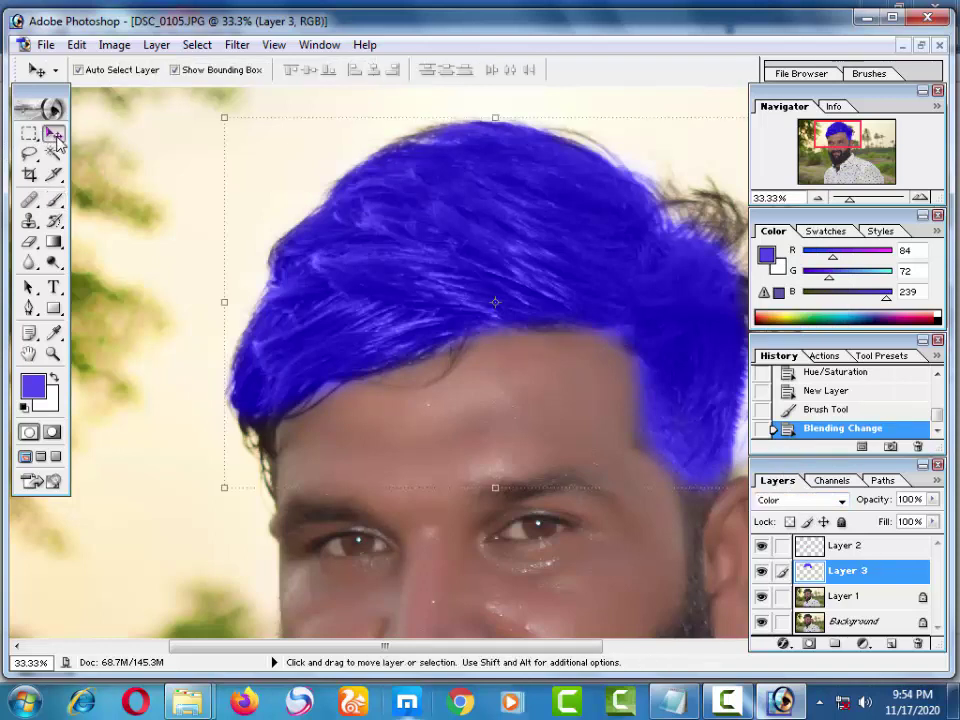
pyautogui.press('1')
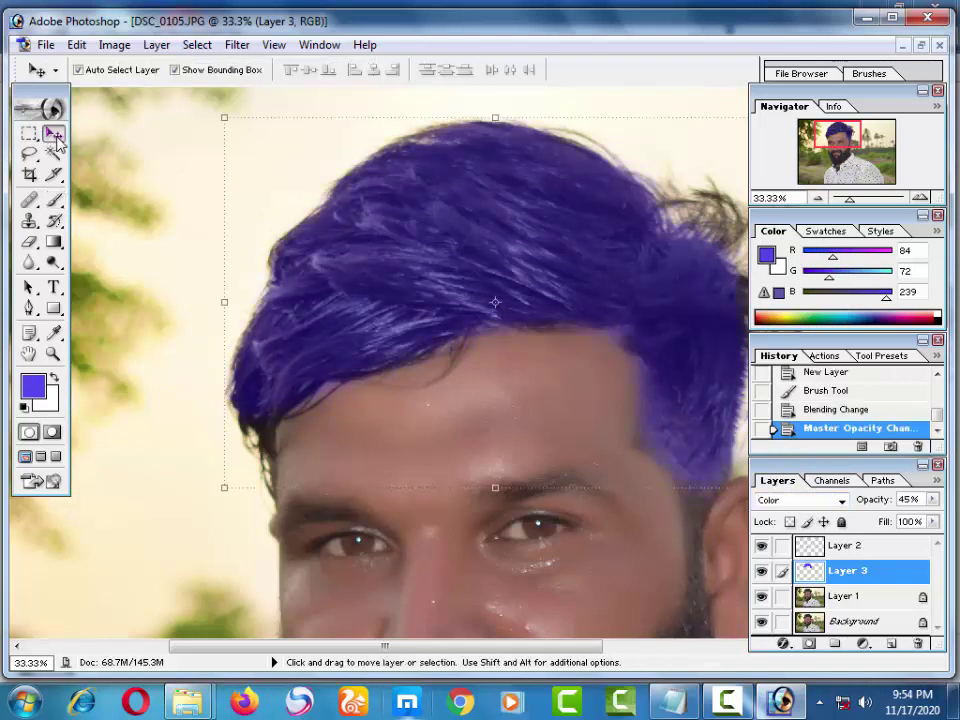
# Step: Apply Hue/Saturation (Hue +104, Saturation -7, Lightness -4) to turn the hair deep red
pyautogui.hotkey('ctrl', 'u')
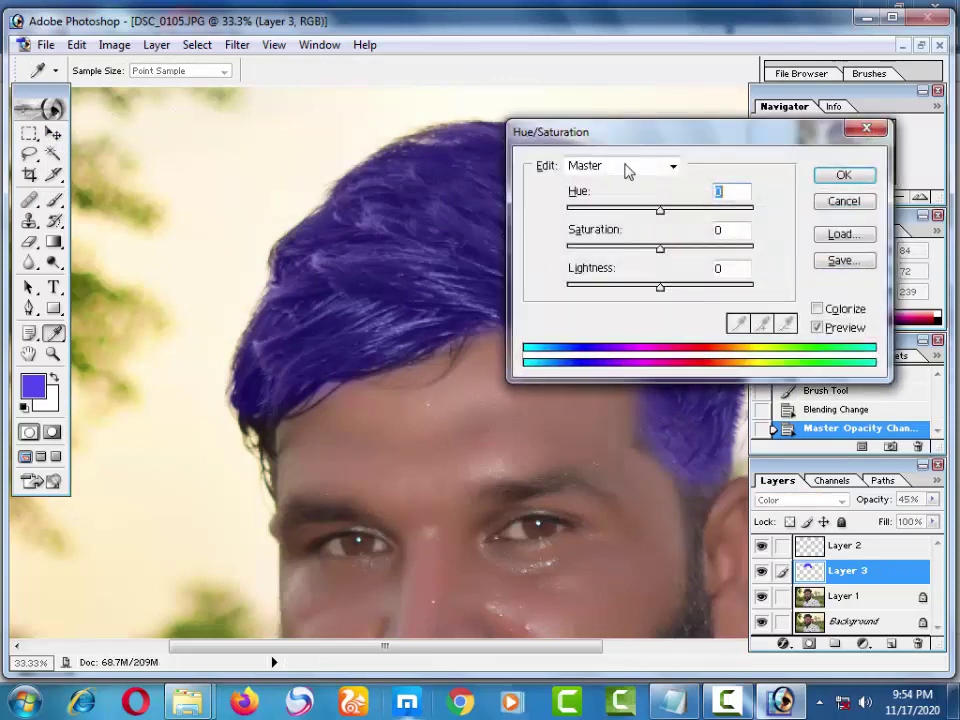
pyautogui.moveTo(706, 209); pyautogui.dragTo(690, 208)
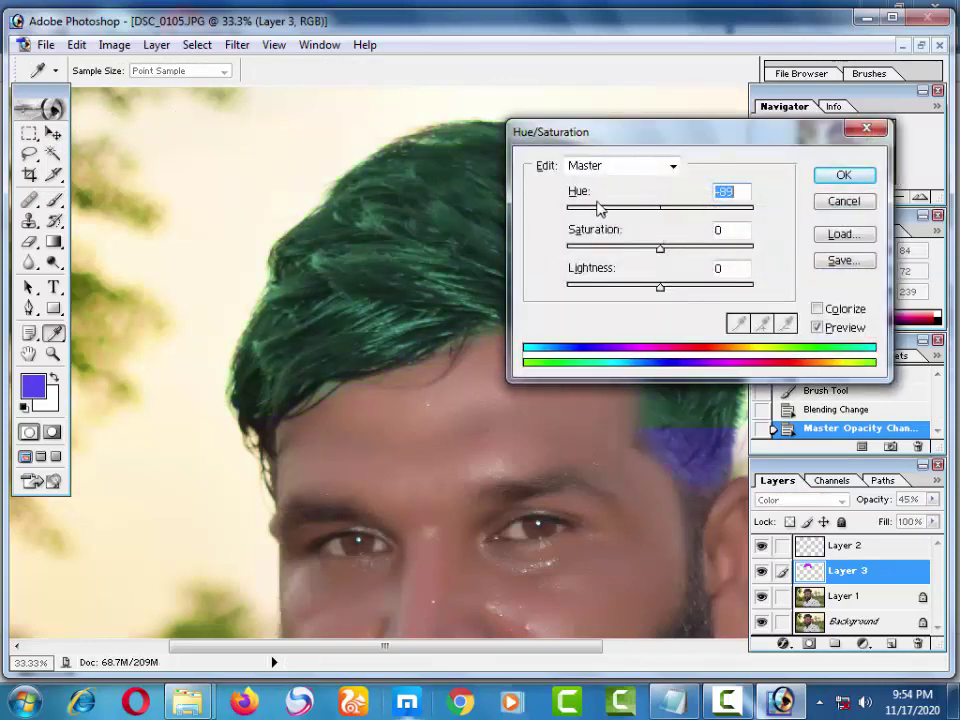
pyautogui.moveTo(659, 248); pyautogui.dragTo(672, 248)
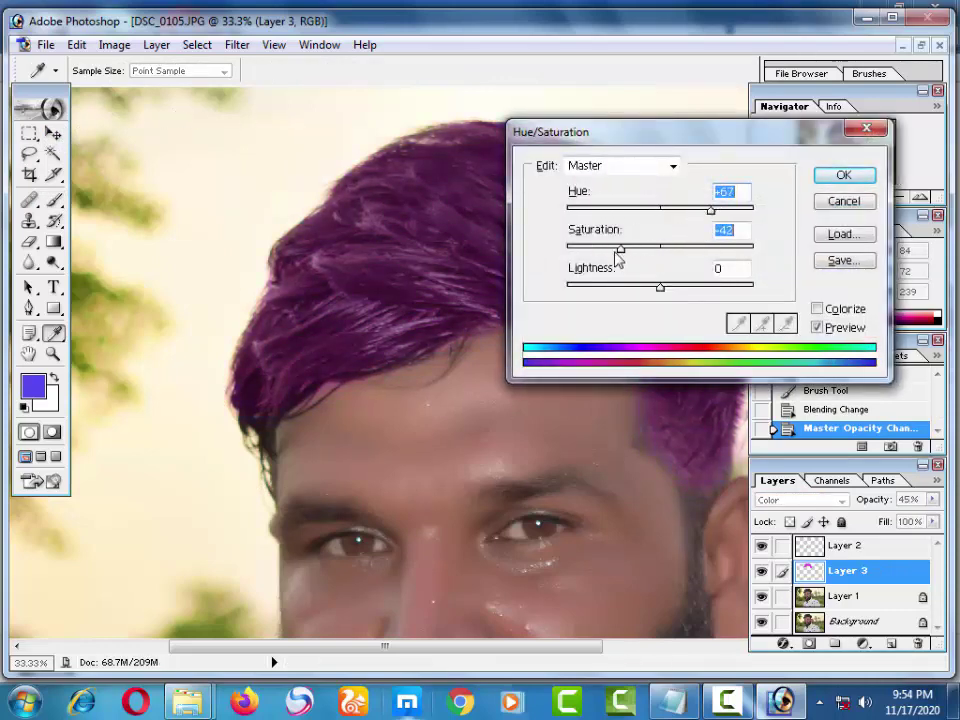
pyautogui.moveTo(679, 294); pyautogui.dragTo(711, 305)
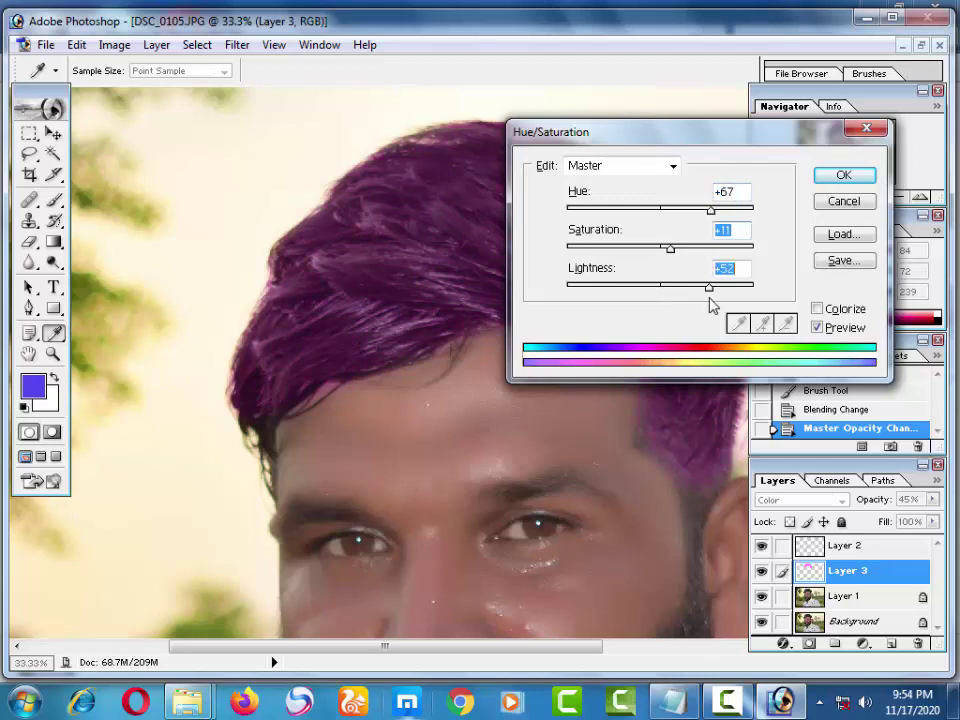
pyautogui.moveTo(710, 209)
pyautogui.mouseDown()
pyautogui.moveTo(572, 209)
pyautogui.moveTo(754, 209)
pyautogui.mouseUp()
pyautogui.moveTo(673, 248)
pyautogui.mouseDown()
pyautogui.moveTo(737, 247)
pyautogui.moveTo(662, 214)
pyautogui.moveTo(573, 213)
pyautogui.moveTo(724, 231)
pyautogui.moveTo(737, 242)
pyautogui.moveTo(615, 247)
pyautogui.mouseUp()
pyautogui.moveTo(666, 285); pyautogui.dragTo(657, 285)
pyautogui.moveTo(613, 247)
pyautogui.mouseDown()
pyautogui.moveTo(655, 250)
pyautogui.moveTo(671, 214)
pyautogui.moveTo(727, 222)
pyautogui.mouseUp()
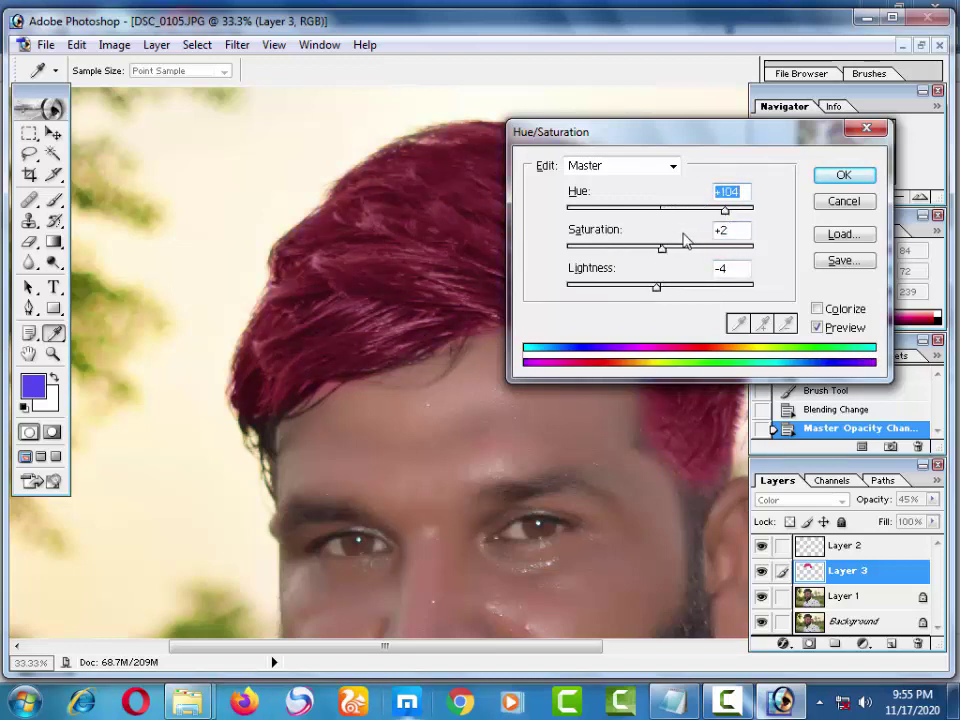
pyautogui.click(843, 175)
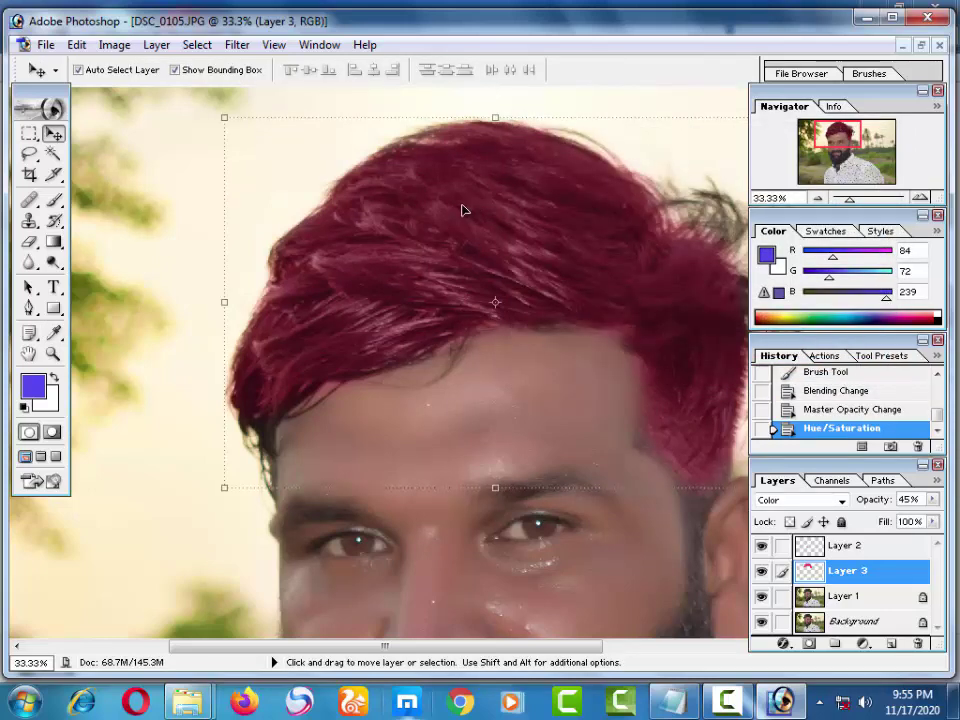
# Step: Nudge Layer 3's red hair tint down over the hairline, then make Layer 1 active
pyautogui.scroll(-1, 462, 210)
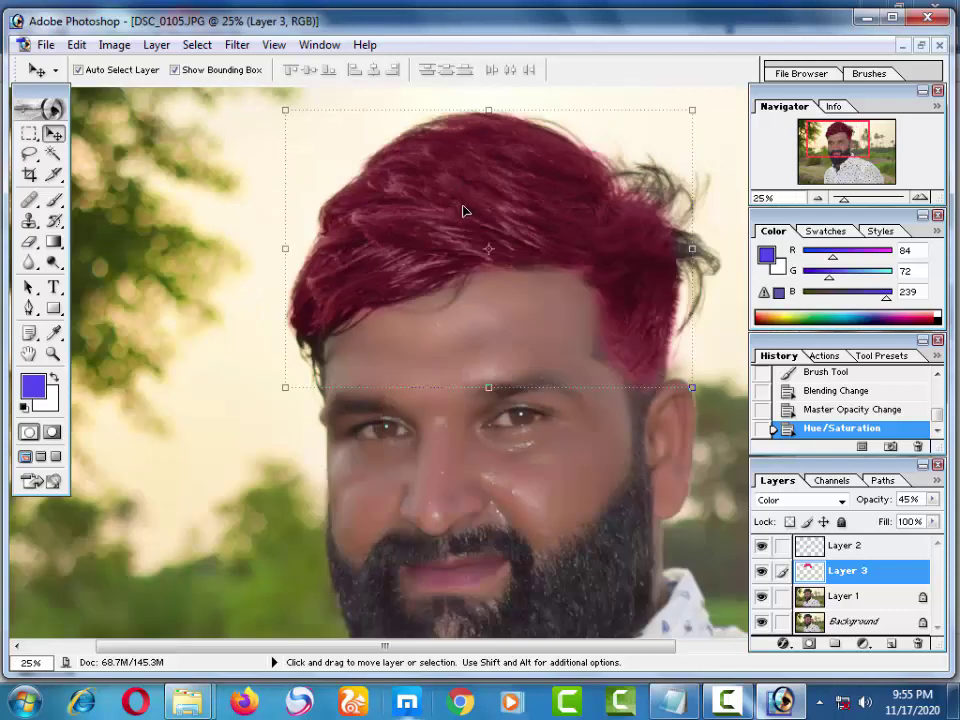
pyautogui.hotkey('shift', 'Down')
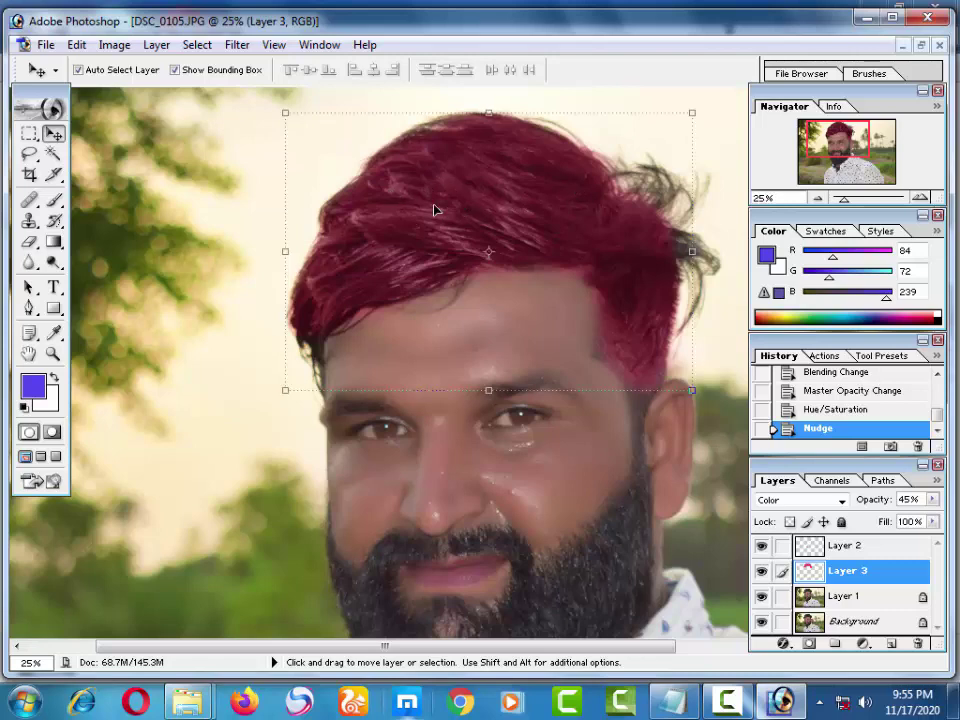
pyautogui.moveTo(381, 238)
pyautogui.mouseDown()
pyautogui.moveTo(391, 240)
pyautogui.moveTo(400, 215)
pyautogui.mouseUp()
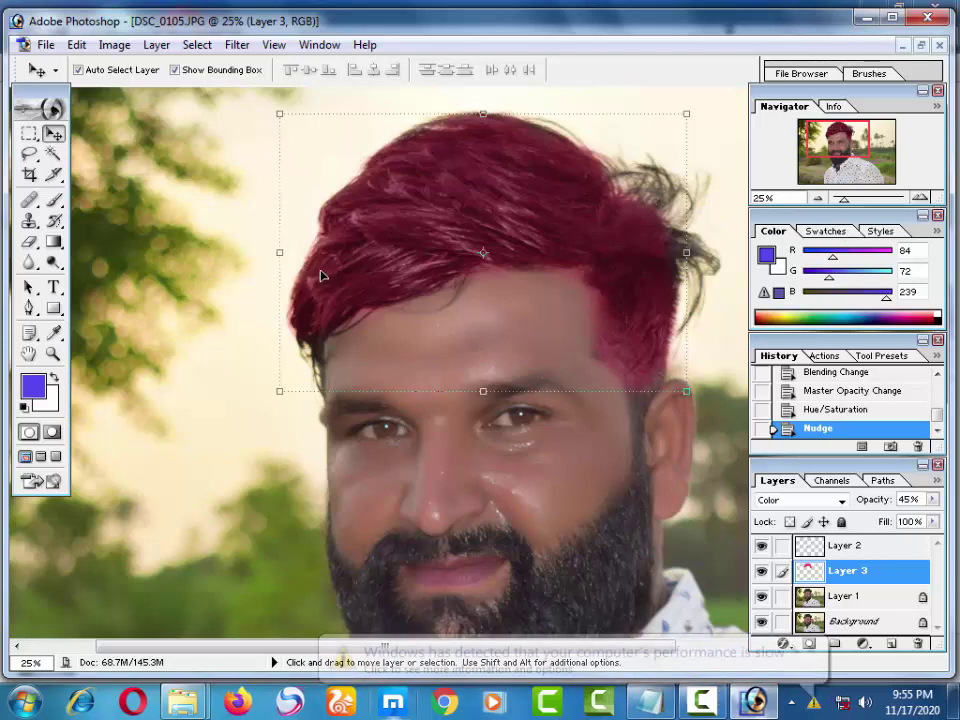
pyautogui.click(141, 288)
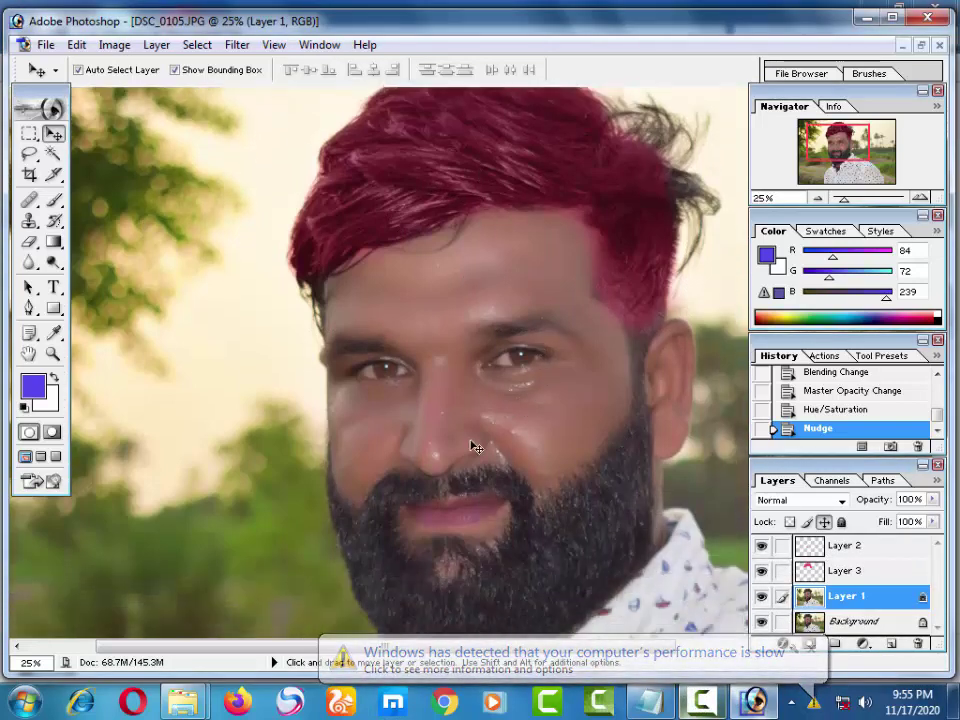
pyautogui.scroll(-3, 471, 446)
# Step: Close DSC_0105 without saving and drag DSC_0142 from Explorer into Photoshop
pyautogui.click(918, 45)
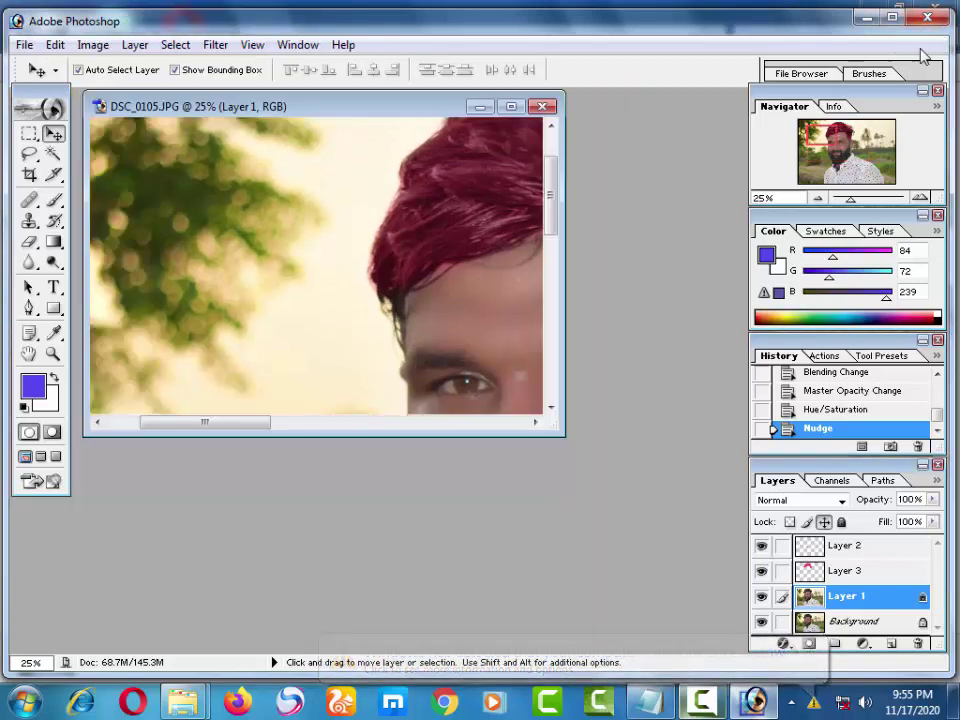
pyautogui.click(541, 107)
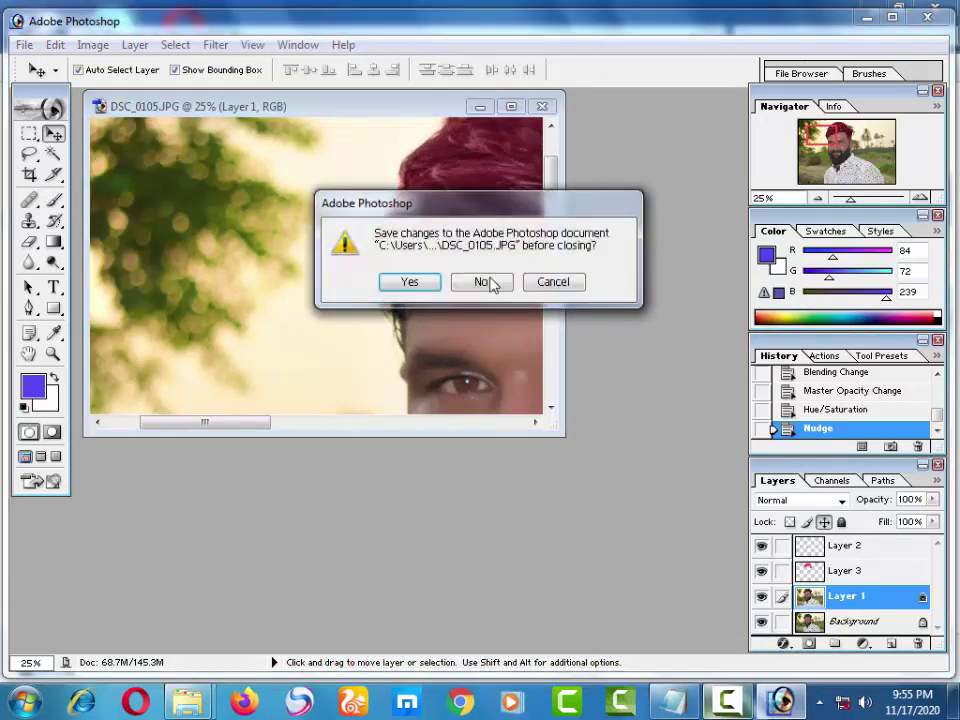
pyautogui.click(489, 283)
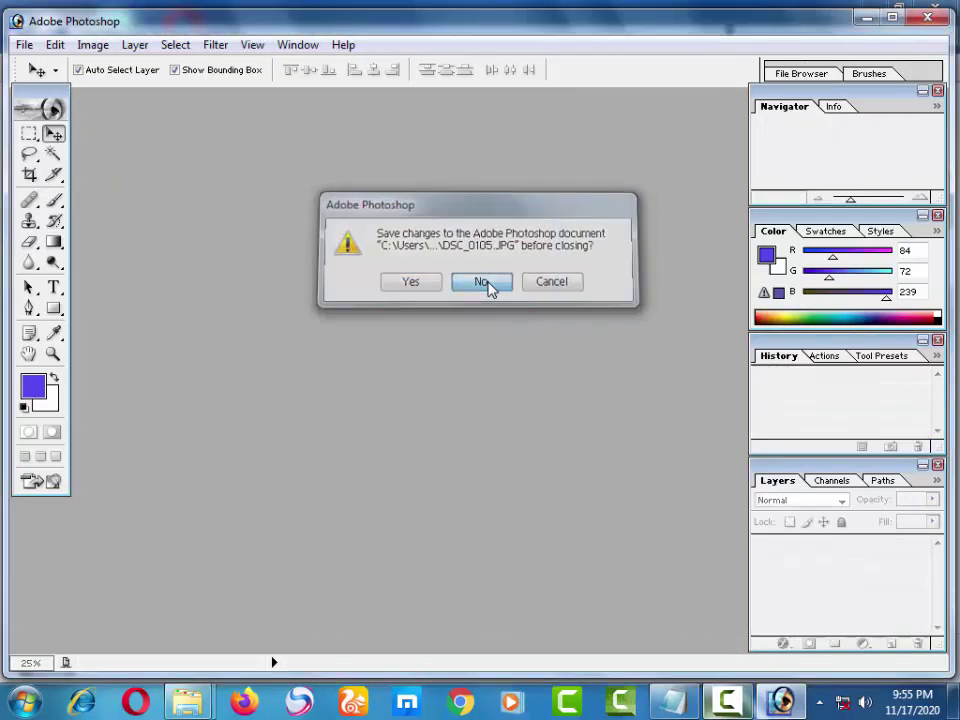
pyautogui.click(866, 19)
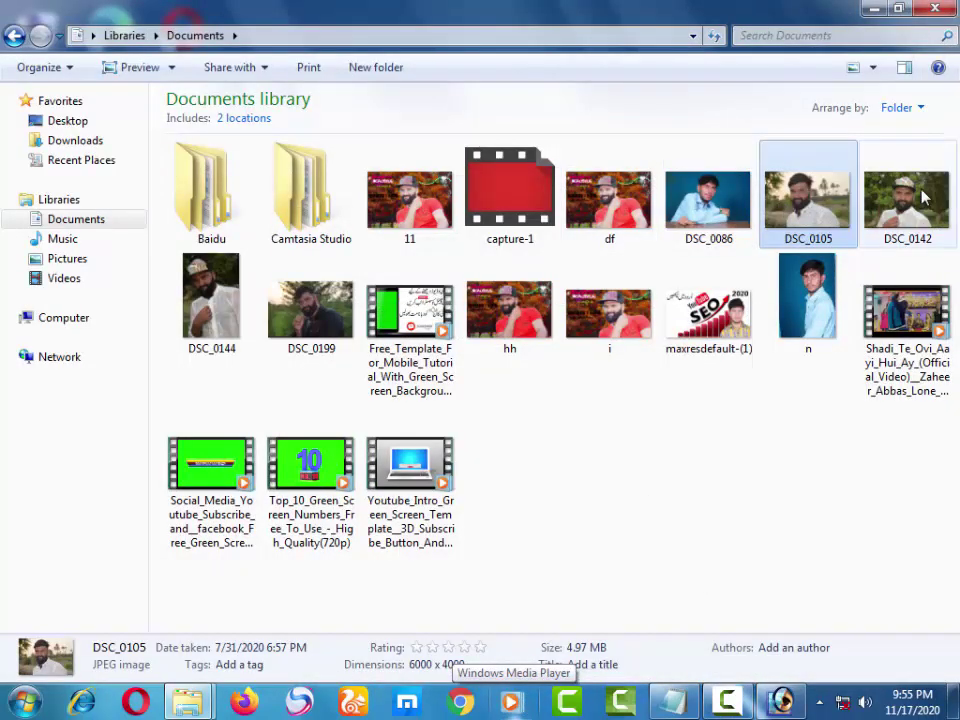
pyautogui.moveTo(924, 197)
pyautogui.mouseDown()
pyautogui.moveTo(780, 708)
pyautogui.moveTo(521, 341)
pyautogui.mouseUp()
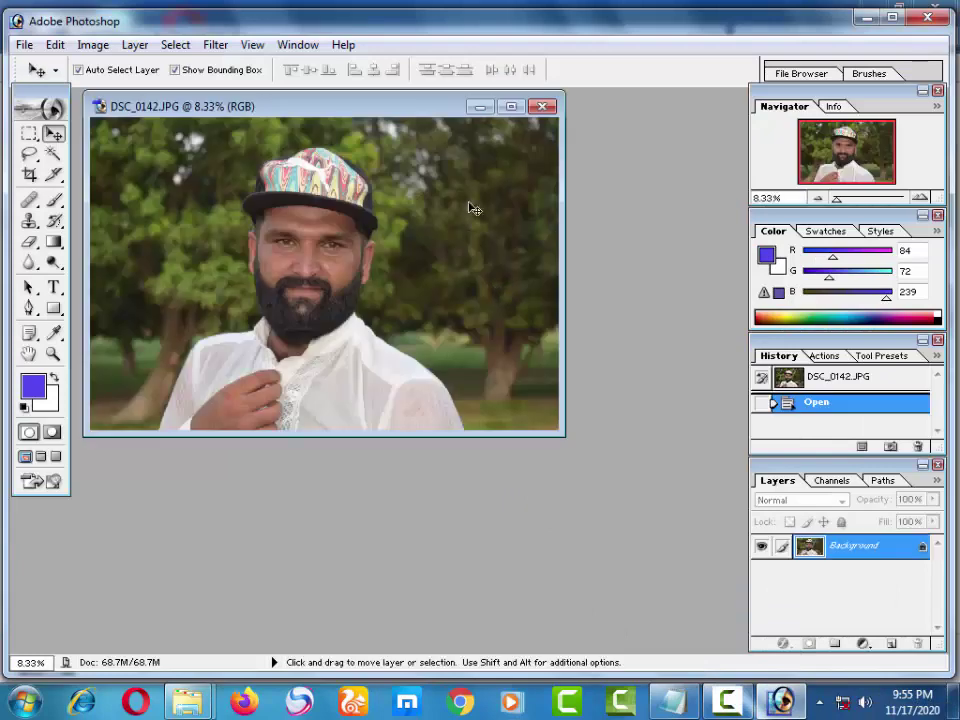
# Step: Fit DSC_0142 on screen, then zoom and pan to the eyes and forehead
pyautogui.click(511, 106)
pyautogui.hotkey('ctrl', '0')
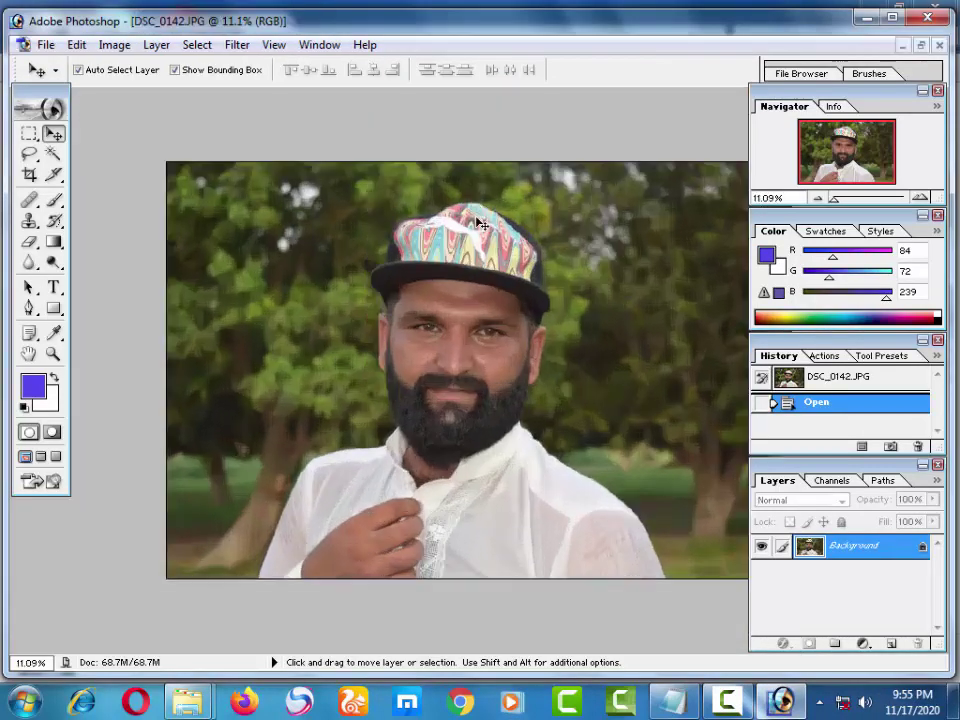
pyautogui.hotkey('ctrl', '0')
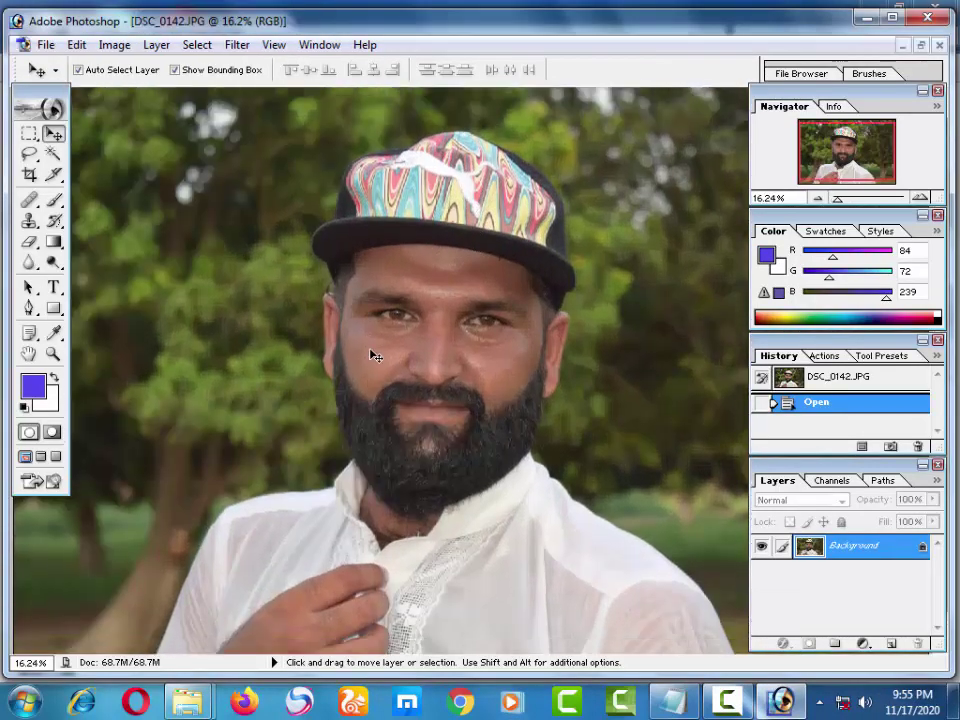
pyautogui.scroll(-2, 378, 347)
pyautogui.scroll(-1, 380, 347)
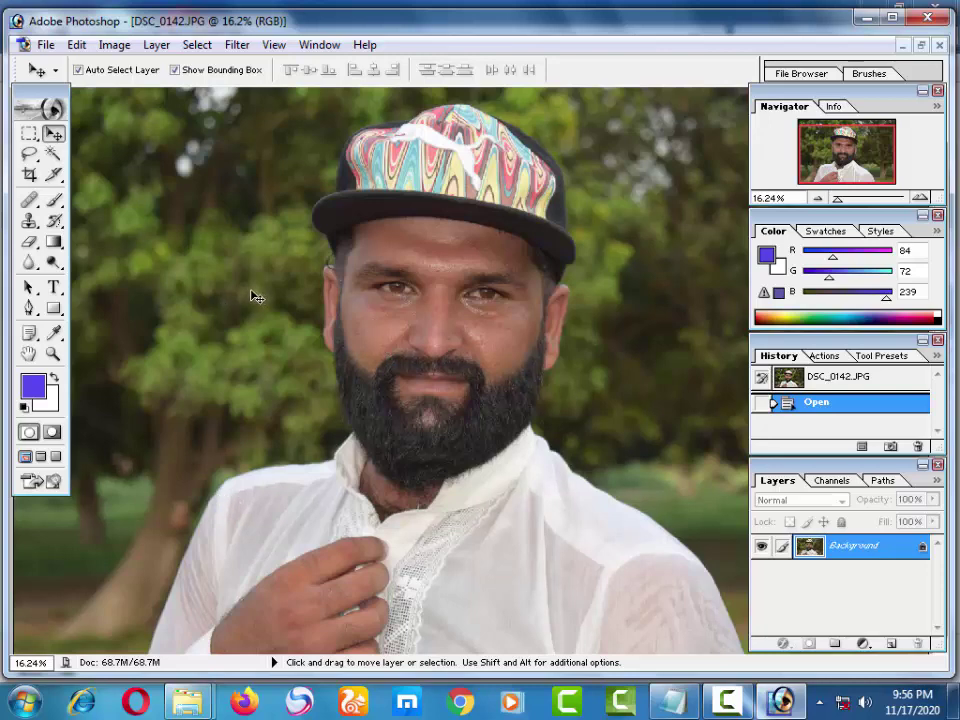
pyautogui.hotkey('ctrl', '+')
pyautogui.hotkey('ctrl', '+')
pyautogui.hotkey('ctrl', '+')
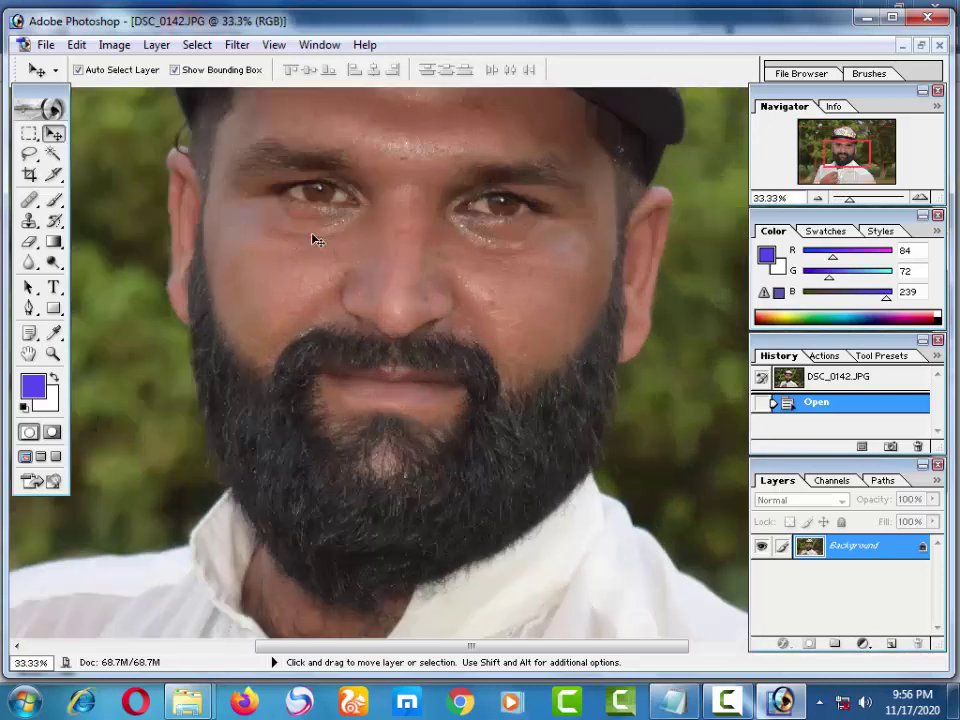
pyautogui.hotkey('ctrl', '+')
pyautogui.moveTo(306, 227); pyautogui.dragTo(422, 506)
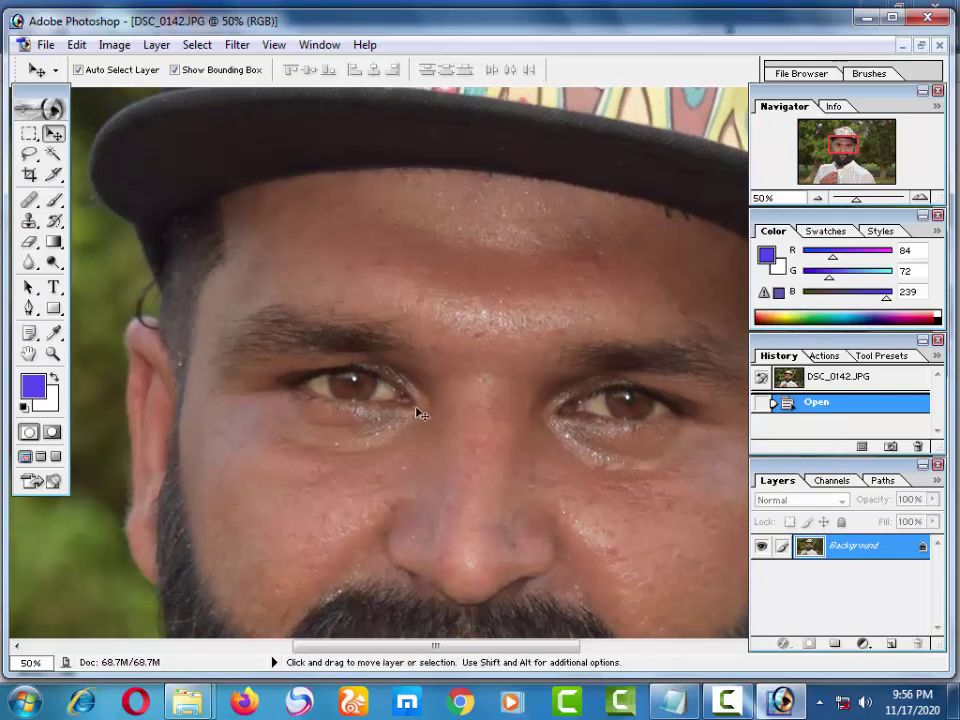
# Step: Erase a trial spot on the forehead, then undo it
pyautogui.click(31, 241)
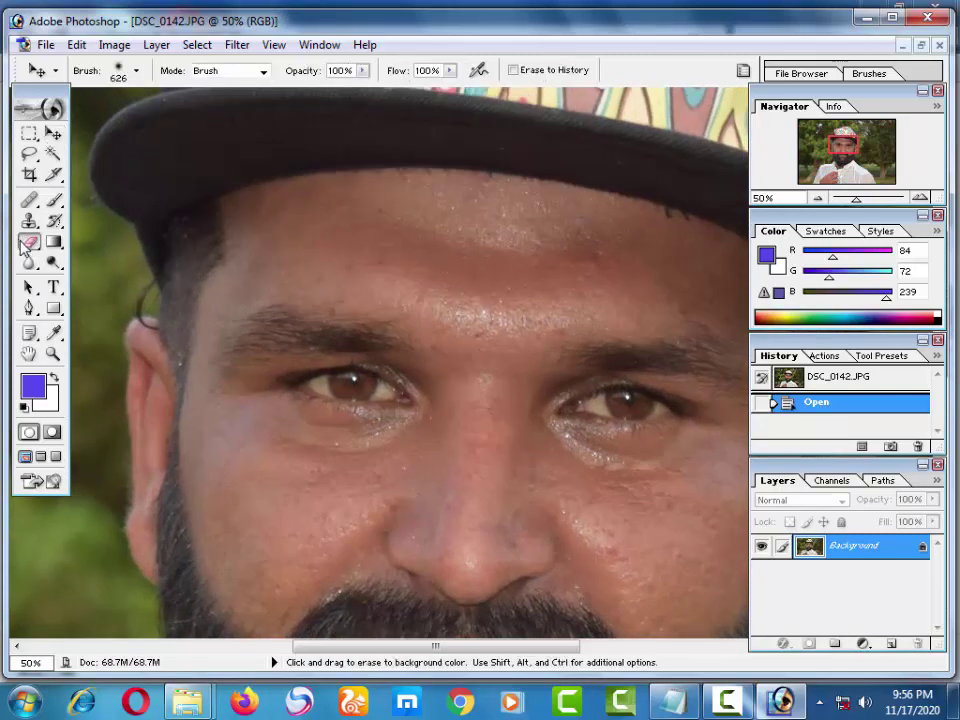
pyautogui.click(425, 248)
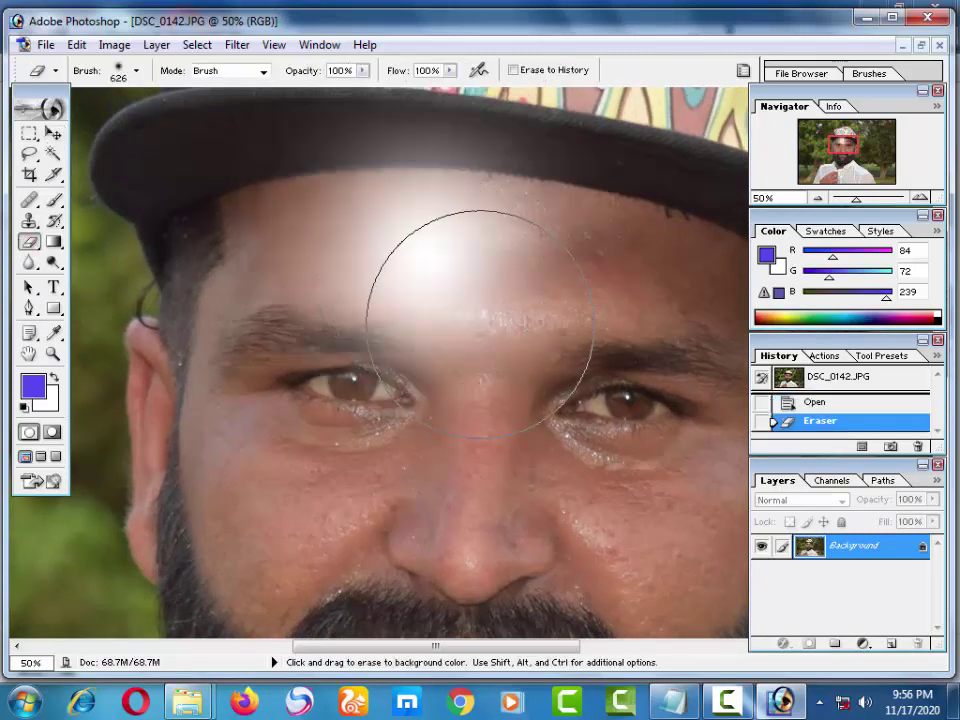
pyautogui.hotkey('ctrl', 's')
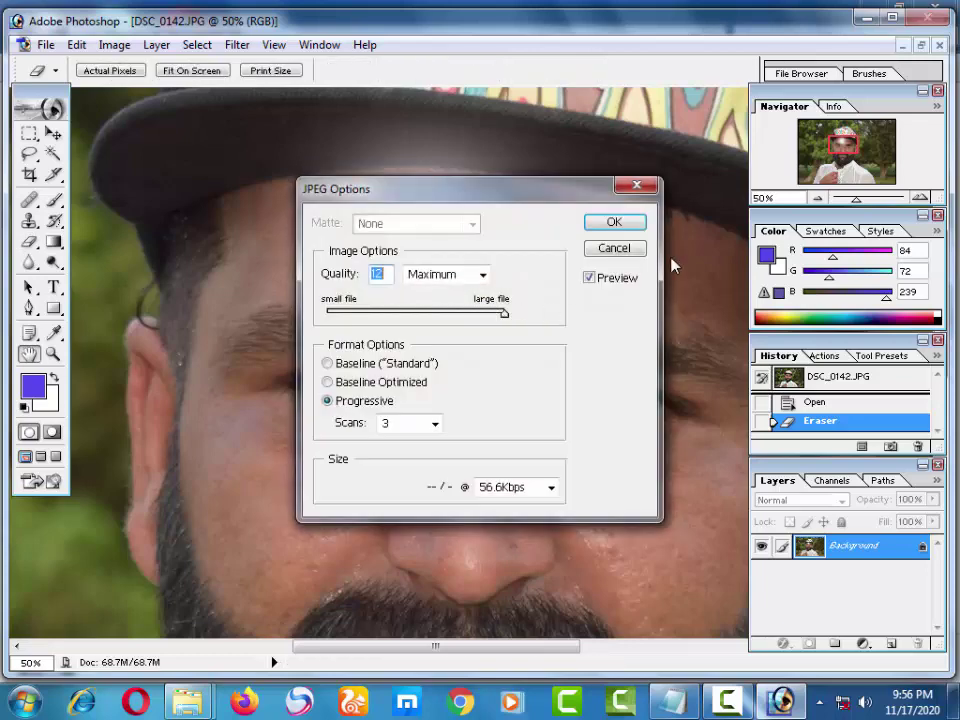
pyautogui.click(614, 249)
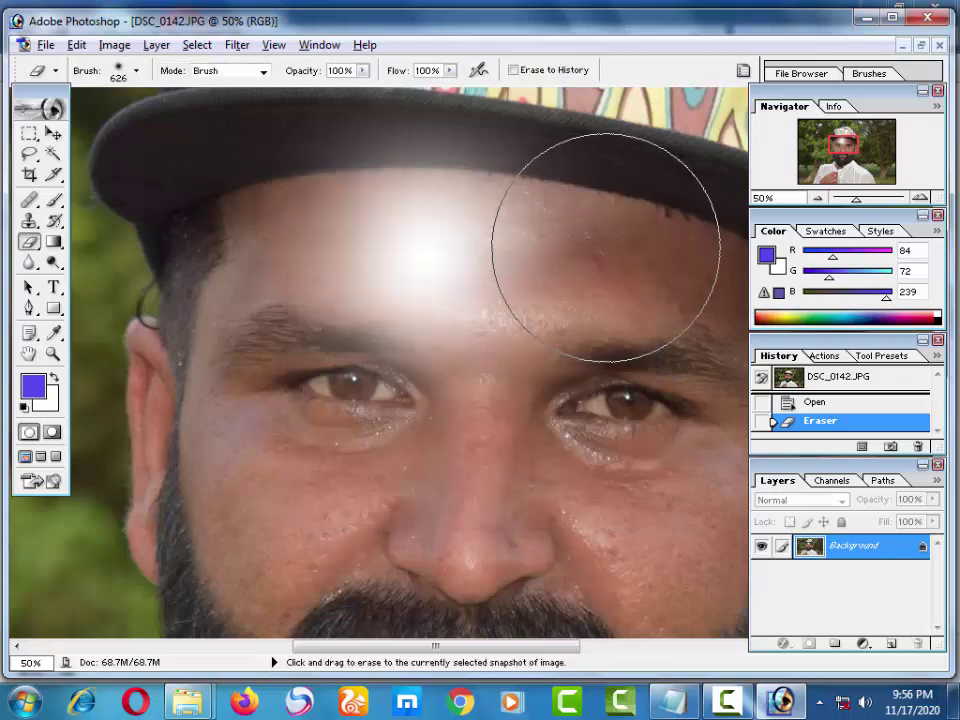
pyautogui.hotkey('ctrl', 'z')
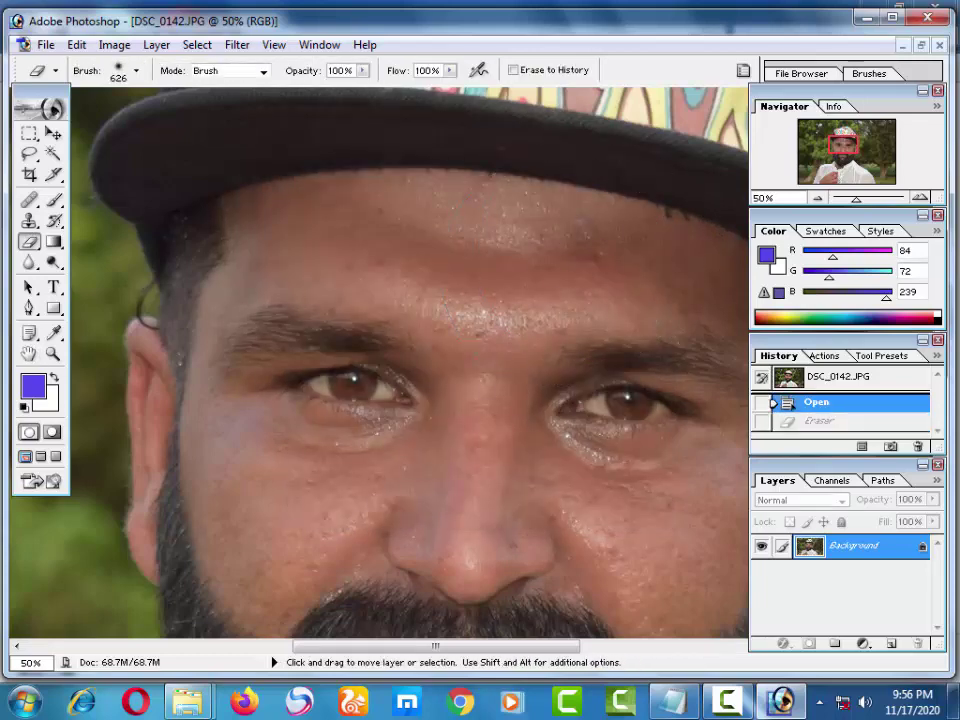
# Step: Paint a test brush stroke across the forehead with a 13 px brush
pyautogui.hotkey('ctrl', '+')
pyautogui.moveTo(407, 228)
pyautogui.mouseDown()
pyautogui.moveTo(439, 375)
pyautogui.moveTo(300, 205)
pyautogui.mouseUp()
pyautogui.hotkey('ctrl', '-')
pyautogui.hotkey('ctrl', '-')
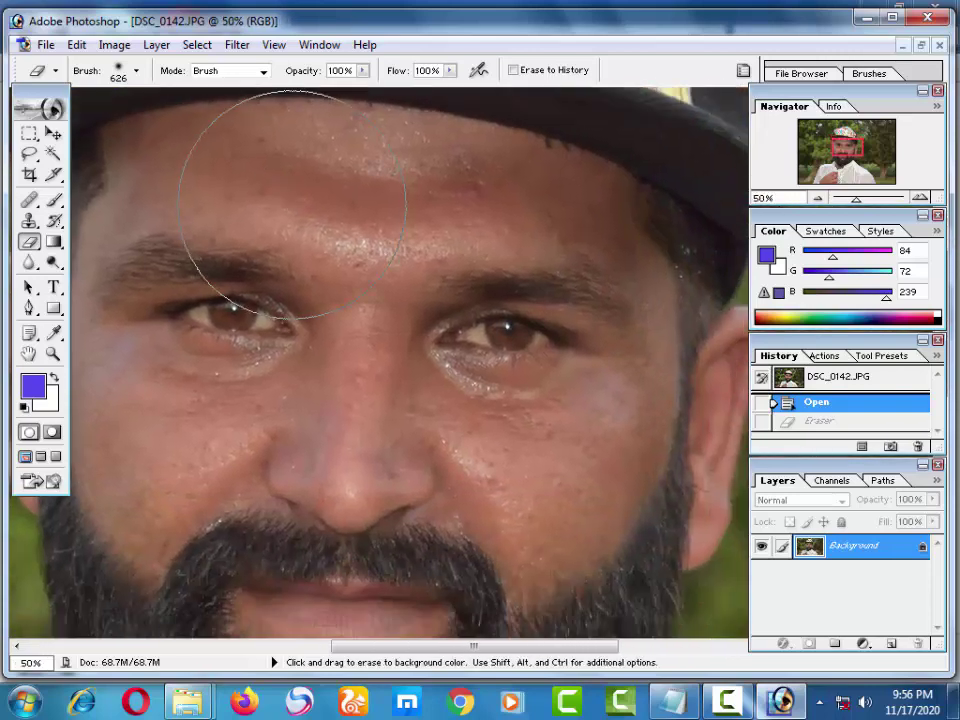
pyautogui.rightClick(420, 263)
pyautogui.moveTo(420, 263); pyautogui.dragTo(374, 253)
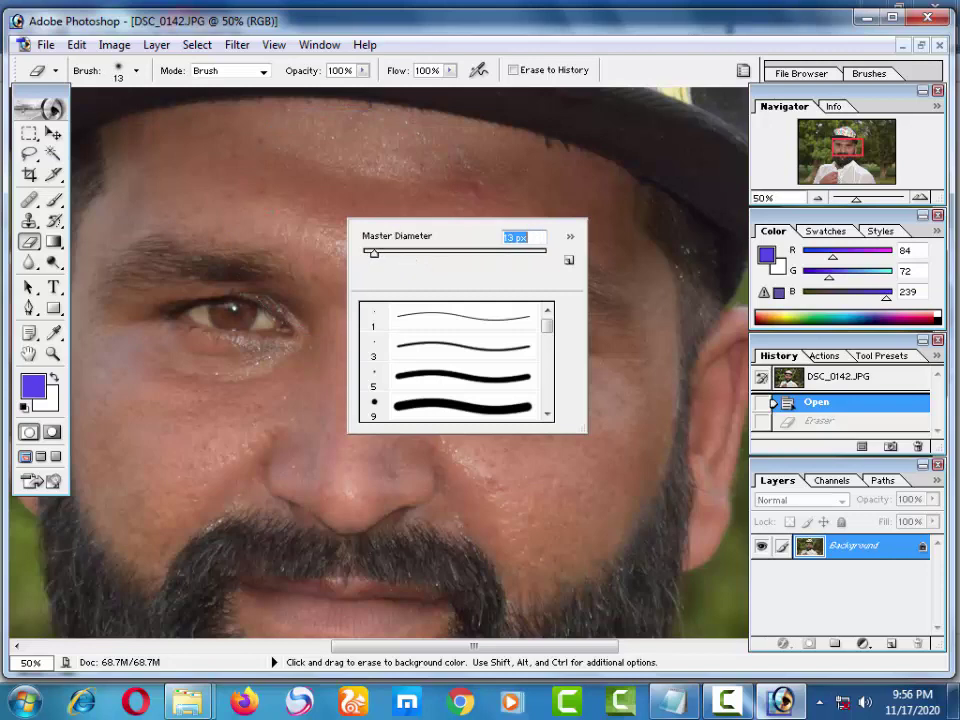
pyautogui.click(53, 200)
pyautogui.moveTo(190, 185)
pyautogui.mouseDown()
pyautogui.moveTo(410, 190)
pyautogui.moveTo(396, 154)
pyautogui.moveTo(490, 110)
pyautogui.moveTo(167, 141)
pyautogui.moveTo(115, 185)
pyautogui.mouseUp()
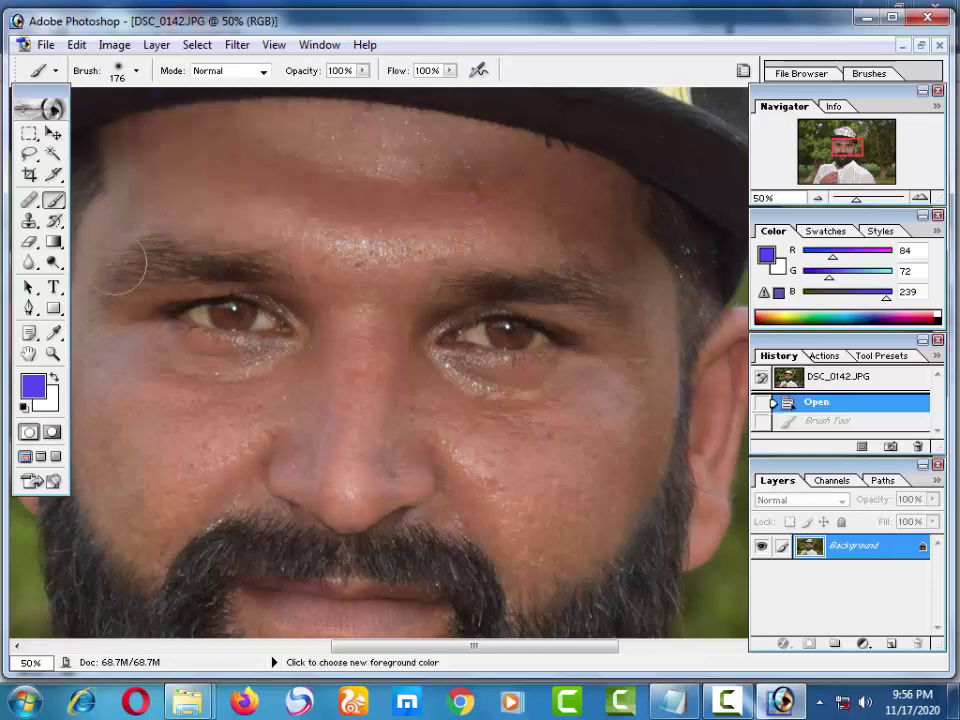
# Step: Set the background colour to a light salmon skin tone (9A6A54) sampled from the face
pyautogui.click(48, 400)
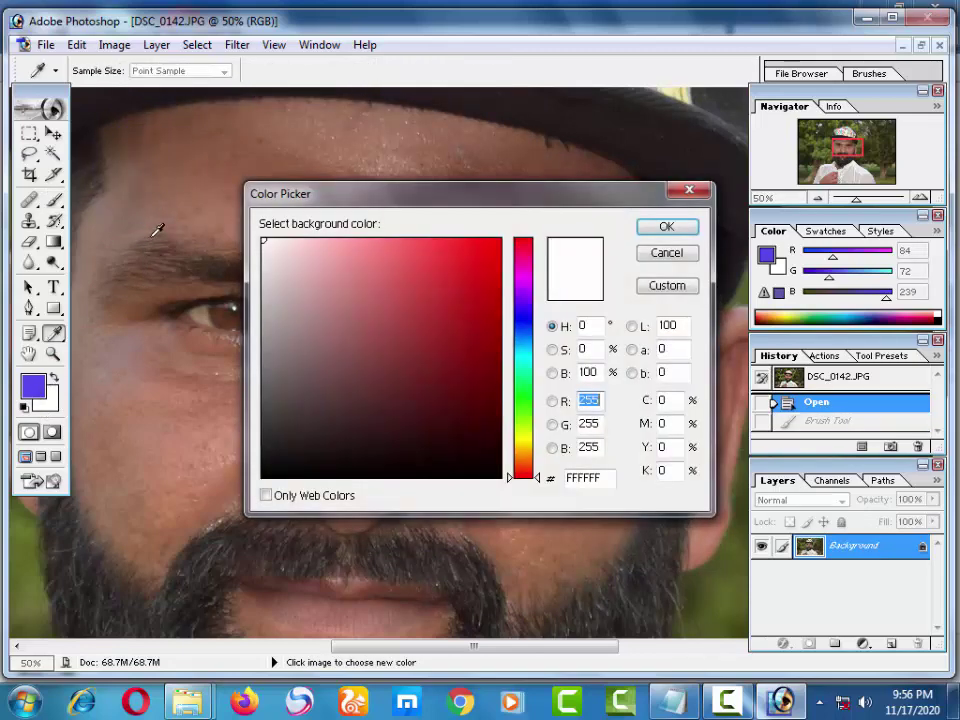
pyautogui.click(197, 182)
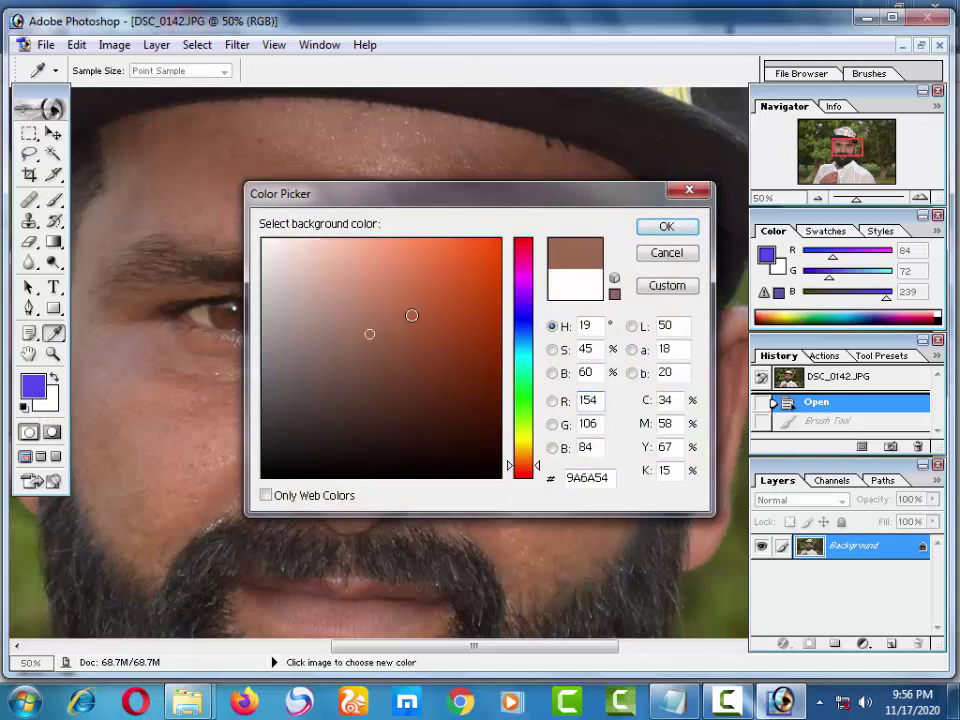
pyautogui.click(369, 250)
pyautogui.press('Return')
pyautogui.press('b')
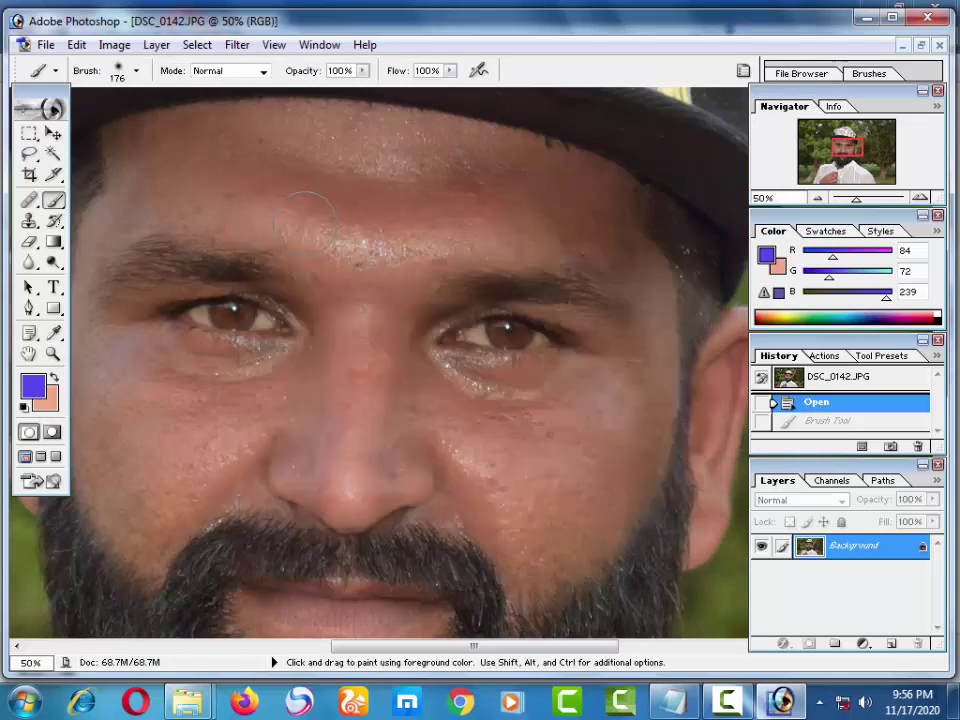
# Step: Add an empty Layer 1 above Background and undo the blue test stroke
pyautogui.click(890, 642)
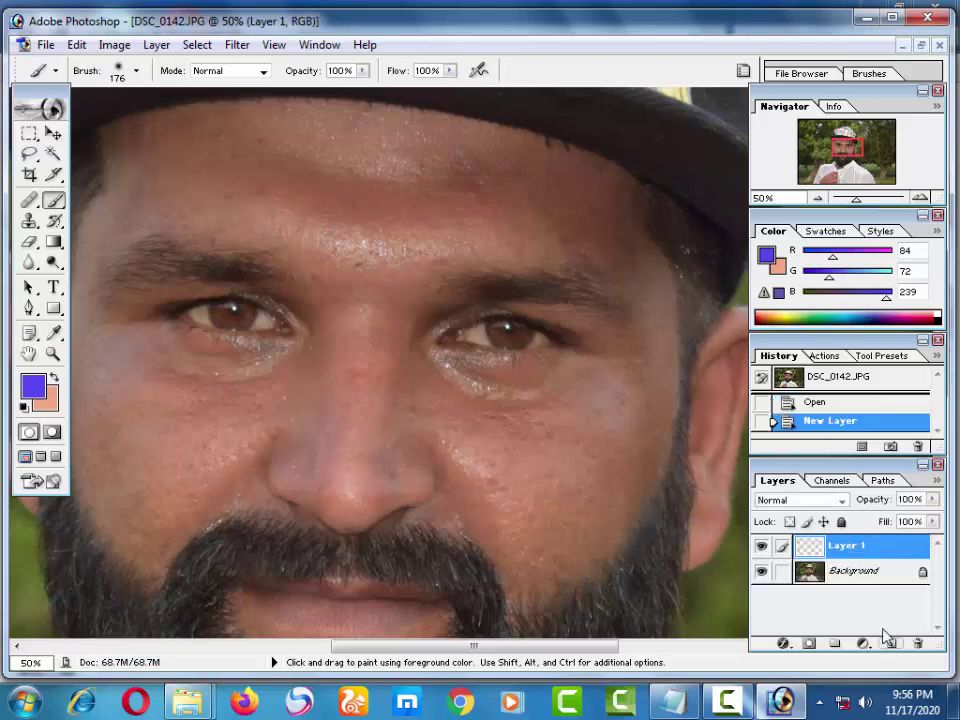
pyautogui.press('space')
pyautogui.moveTo(287, 204)
pyautogui.mouseDown()
pyautogui.moveTo(521, 206)
pyautogui.moveTo(450, 214)
pyautogui.moveTo(390, 197)
pyautogui.mouseUp()
pyautogui.hotkey('ctrl', 'z')
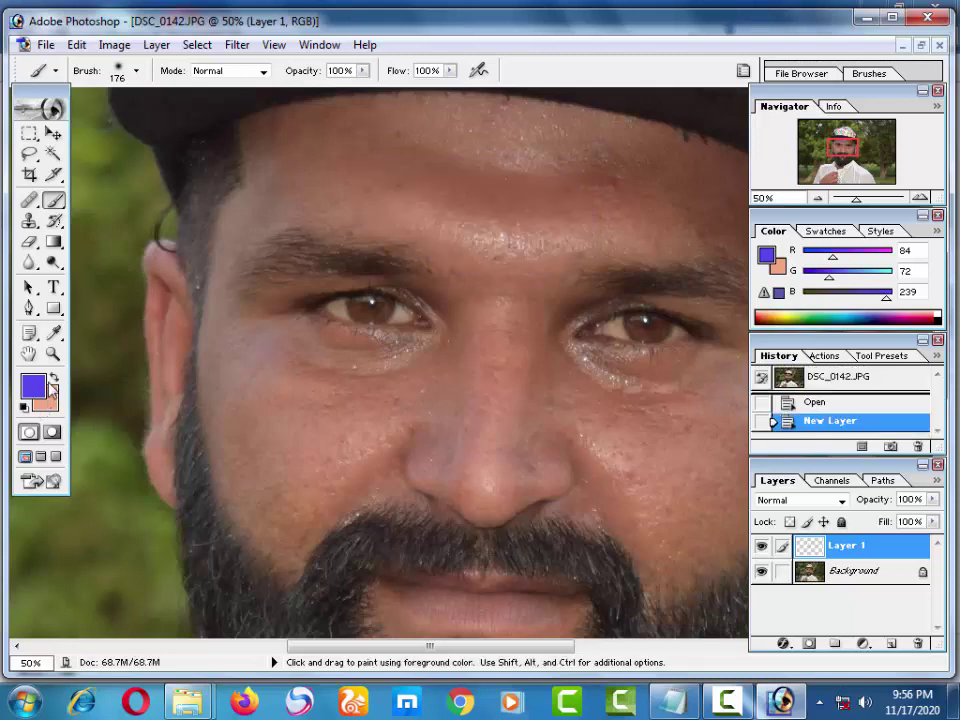
# Step: Make salmon the foreground colour and paint it across the whole forehead
pyautogui.click(52, 385)
pyautogui.moveTo(472, 214)
pyautogui.mouseDown()
pyautogui.moveTo(314, 214)
pyautogui.moveTo(253, 225)
pyautogui.moveTo(349, 189)
pyautogui.moveTo(311, 171)
pyautogui.moveTo(490, 162)
pyautogui.moveTo(364, 154)
pyautogui.mouseUp()
pyautogui.moveTo(420, 140); pyautogui.dragTo(370, 240)
pyautogui.moveTo(274, 242)
pyautogui.mouseDown()
pyautogui.moveTo(433, 211)
pyautogui.moveTo(334, 214)
pyautogui.moveTo(231, 227)
pyautogui.moveTo(231, 236)
pyautogui.mouseUp()
pyautogui.moveTo(401, 250)
pyautogui.mouseDown()
pyautogui.moveTo(311, 235)
pyautogui.moveTo(420, 251)
pyautogui.mouseUp()
pyautogui.moveTo(320, 222); pyautogui.dragTo(306, 274)
pyautogui.moveTo(481, 258)
pyautogui.mouseDown()
pyautogui.moveTo(323, 261)
pyautogui.moveTo(355, 235)
pyautogui.moveTo(334, 242)
pyautogui.mouseUp()
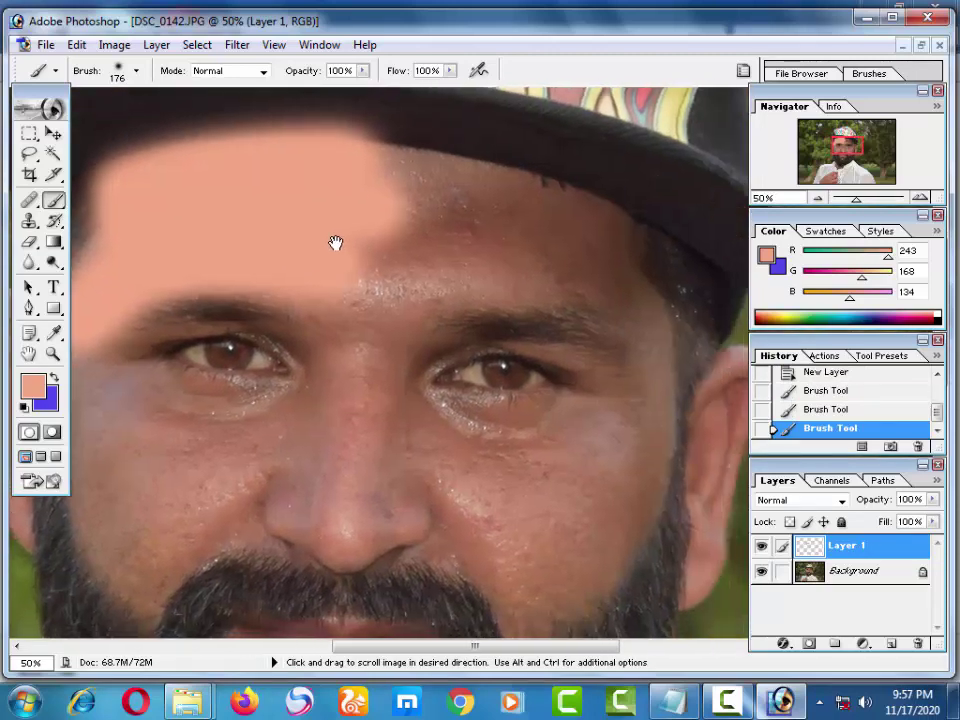
pyautogui.moveTo(261, 259)
pyautogui.mouseDown()
pyautogui.moveTo(546, 259)
pyautogui.moveTo(548, 250)
pyautogui.moveTo(356, 208)
pyautogui.moveTo(531, 212)
pyautogui.moveTo(386, 184)
pyautogui.moveTo(420, 178)
pyautogui.moveTo(521, 193)
pyautogui.mouseUp()
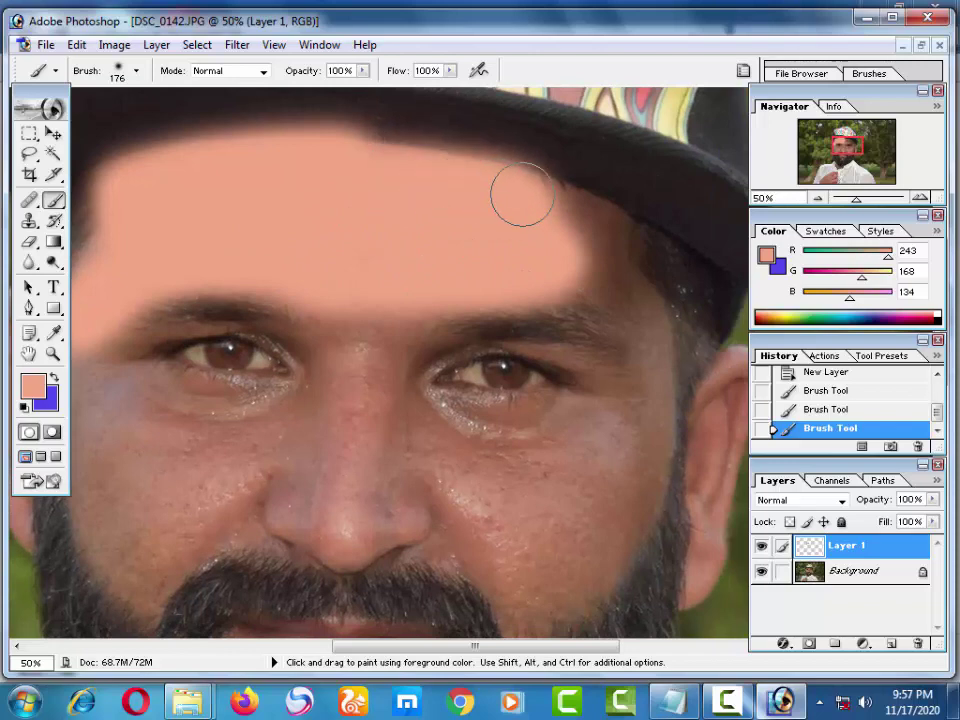
pyautogui.moveTo(521, 242)
pyautogui.mouseDown()
pyautogui.moveTo(491, 219)
pyautogui.moveTo(544, 214)
pyautogui.mouseUp()
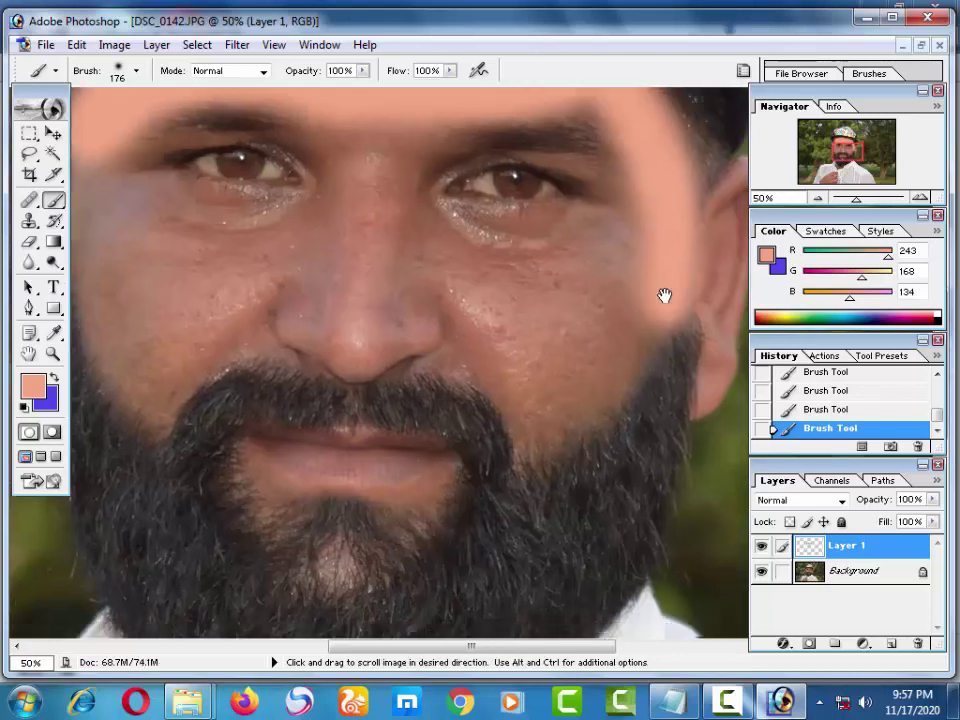
# Step: Paint salmon over the nose, both cheeks and both ears
pyautogui.moveTo(606, 461)
pyautogui.mouseDown()
pyautogui.moveTo(664, 296)
pyautogui.moveTo(467, 292)
pyautogui.moveTo(495, 326)
pyautogui.moveTo(615, 274)
pyautogui.moveTo(643, 249)
pyautogui.moveTo(627, 192)
pyautogui.moveTo(596, 261)
pyautogui.moveTo(621, 249)
pyautogui.moveTo(469, 255)
pyautogui.moveTo(496, 261)
pyautogui.moveTo(386, 210)
pyautogui.moveTo(421, 287)
pyautogui.moveTo(429, 214)
pyautogui.moveTo(465, 197)
pyautogui.moveTo(381, 332)
pyautogui.moveTo(402, 283)
pyautogui.mouseUp()
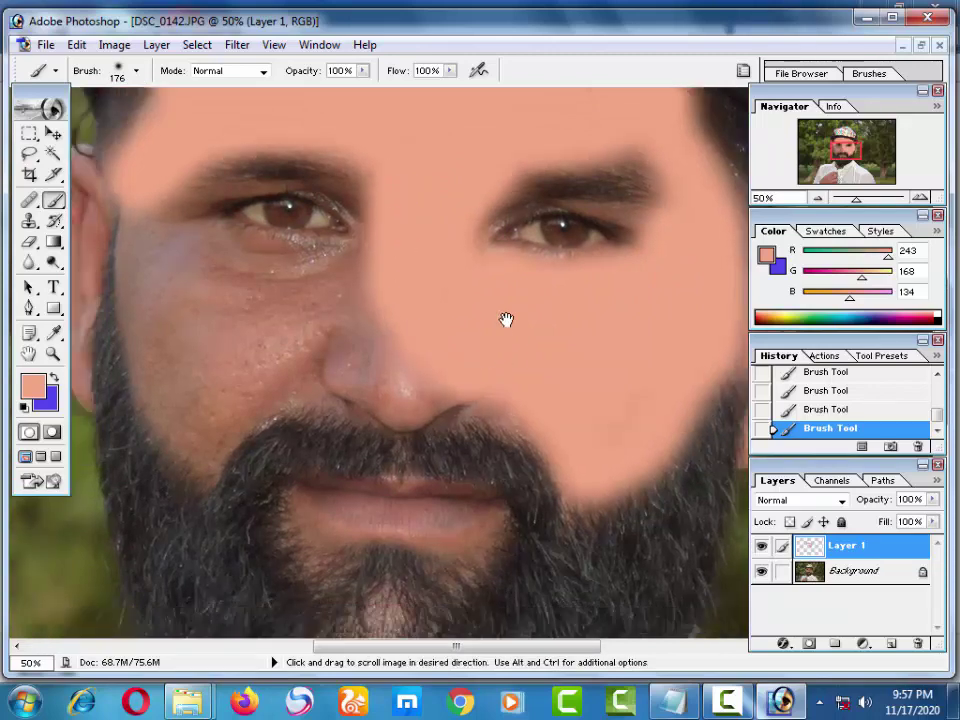
pyautogui.moveTo(430, 390); pyautogui.dragTo(513, 227)
pyautogui.moveTo(533, 327)
pyautogui.mouseDown()
pyautogui.moveTo(540, 332)
pyautogui.moveTo(452, 321)
pyautogui.moveTo(455, 337)
pyautogui.moveTo(429, 270)
pyautogui.moveTo(399, 261)
pyautogui.moveTo(384, 317)
pyautogui.moveTo(391, 246)
pyautogui.mouseUp()
pyautogui.moveTo(434, 204)
pyautogui.mouseDown()
pyautogui.moveTo(559, 191)
pyautogui.moveTo(373, 199)
pyautogui.moveTo(435, 193)
pyautogui.mouseUp()
pyautogui.moveTo(355, 151)
pyautogui.mouseDown()
pyautogui.moveTo(427, 196)
pyautogui.moveTo(407, 240)
pyautogui.moveTo(381, 214)
pyautogui.moveTo(387, 292)
pyautogui.mouseUp()
pyautogui.moveTo(369, 176)
pyautogui.mouseDown()
pyautogui.moveTo(375, 266)
pyautogui.moveTo(415, 411)
pyautogui.moveTo(538, 347)
pyautogui.moveTo(516, 330)
pyautogui.moveTo(541, 302)
pyautogui.moveTo(448, 306)
pyautogui.moveTo(456, 345)
pyautogui.moveTo(429, 332)
pyautogui.mouseUp()
pyautogui.moveTo(446, 260); pyautogui.dragTo(571, 293)
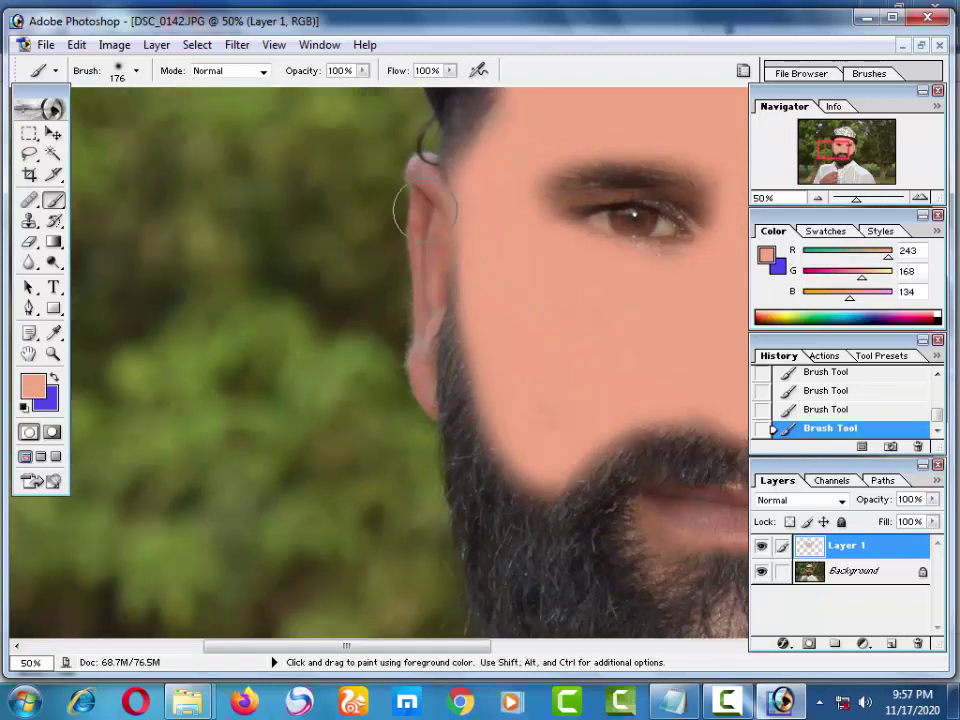
pyautogui.moveTo(425, 212); pyautogui.dragTo(437, 349)
pyautogui.moveTo(484, 396); pyautogui.dragTo(237, 405)
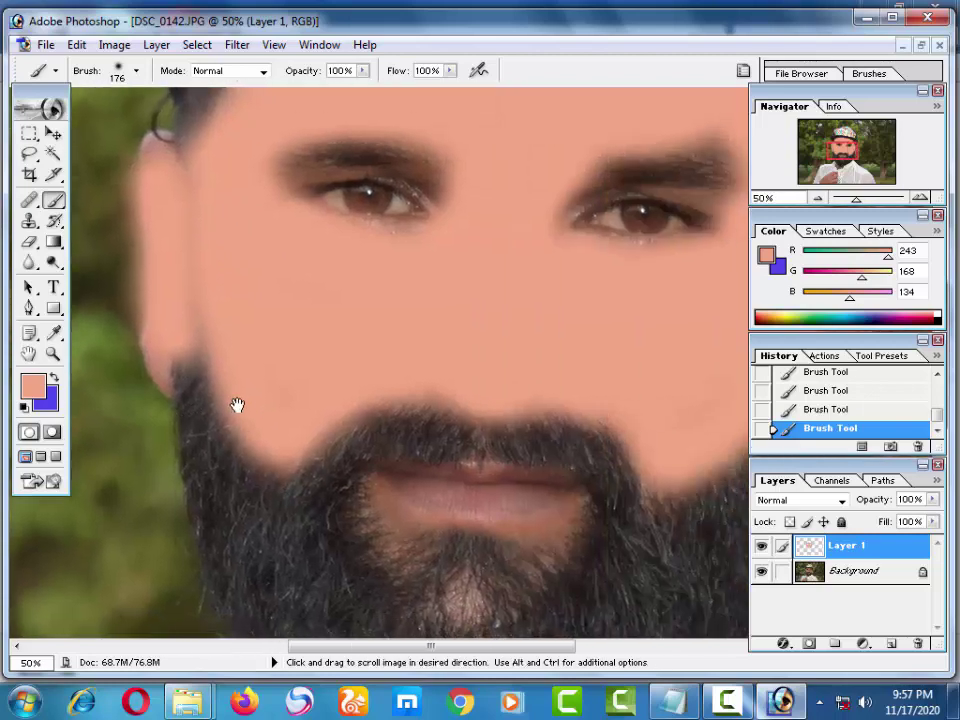
pyautogui.moveTo(406, 304); pyautogui.dragTo(206, 349)
pyautogui.moveTo(564, 289); pyautogui.dragTo(414, 285)
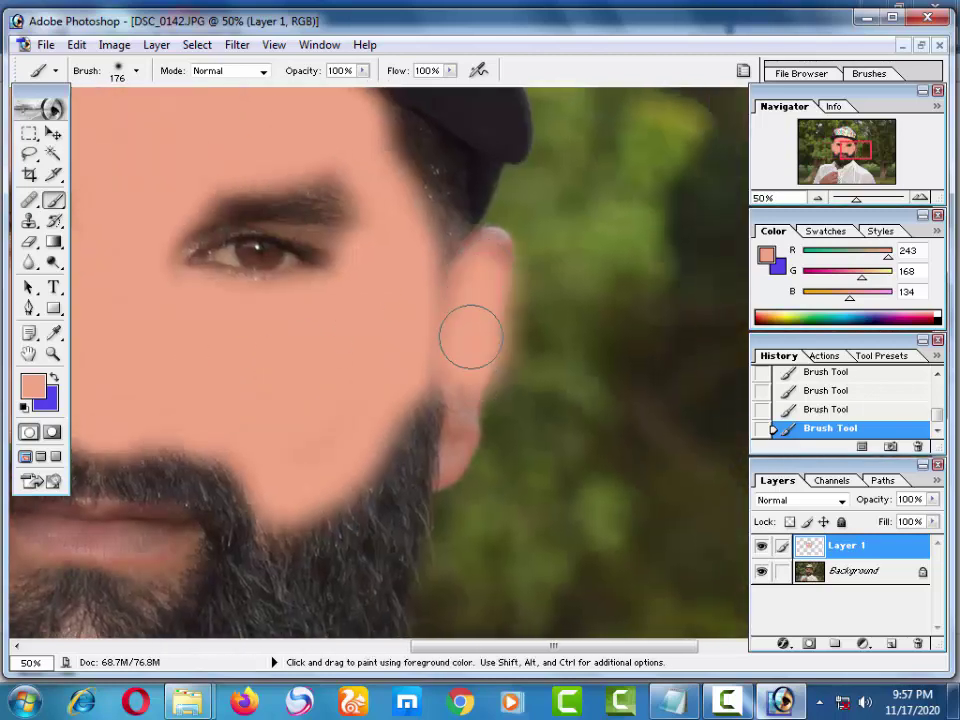
pyautogui.moveTo(470, 336)
pyautogui.mouseDown()
pyautogui.moveTo(467, 257)
pyautogui.moveTo(480, 294)
pyautogui.moveTo(463, 439)
pyautogui.moveTo(407, 304)
pyautogui.moveTo(343, 354)
pyautogui.moveTo(242, 338)
pyautogui.moveTo(270, 343)
pyautogui.moveTo(270, 310)
pyautogui.moveTo(315, 388)
pyautogui.moveTo(418, 401)
pyautogui.moveTo(439, 392)
pyautogui.mouseUp()
# Step: Paint salmon over the neck, the hand on the collar and the arm edge
pyautogui.click(262, 328)
pyautogui.press('space')
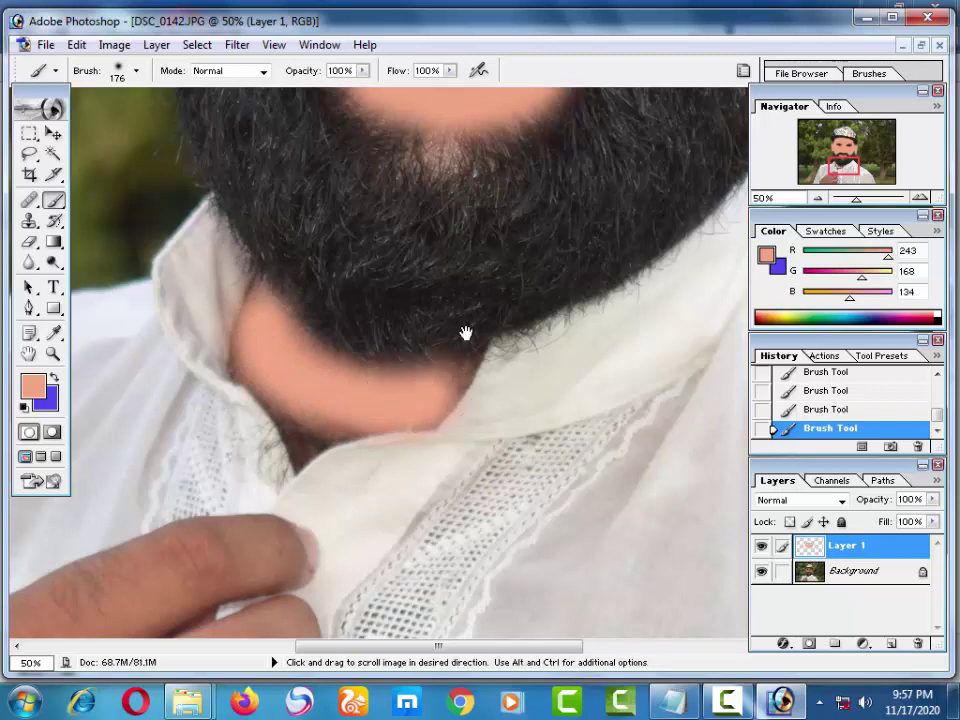
pyautogui.moveTo(465, 333); pyautogui.dragTo(787, 99)
pyautogui.moveTo(498, 214); pyautogui.dragTo(556, 213)
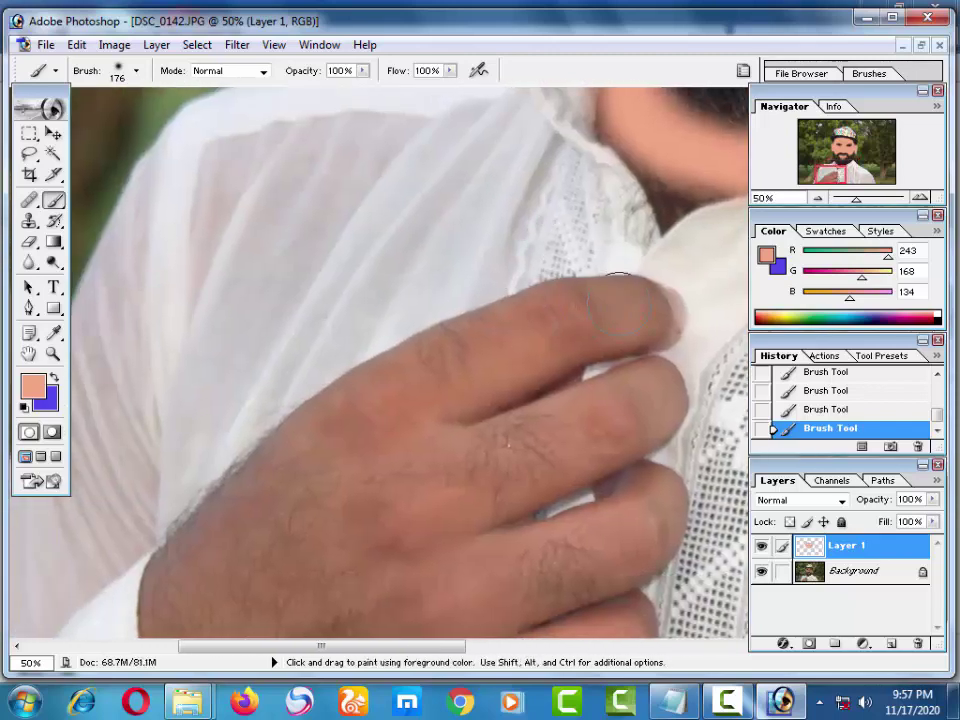
pyautogui.moveTo(618, 305)
pyautogui.mouseDown()
pyautogui.moveTo(261, 489)
pyautogui.moveTo(197, 574)
pyautogui.moveTo(311, 508)
pyautogui.moveTo(422, 485)
pyautogui.moveTo(632, 407)
pyautogui.moveTo(521, 452)
pyautogui.moveTo(708, 155)
pyautogui.mouseUp()
pyautogui.press('space')
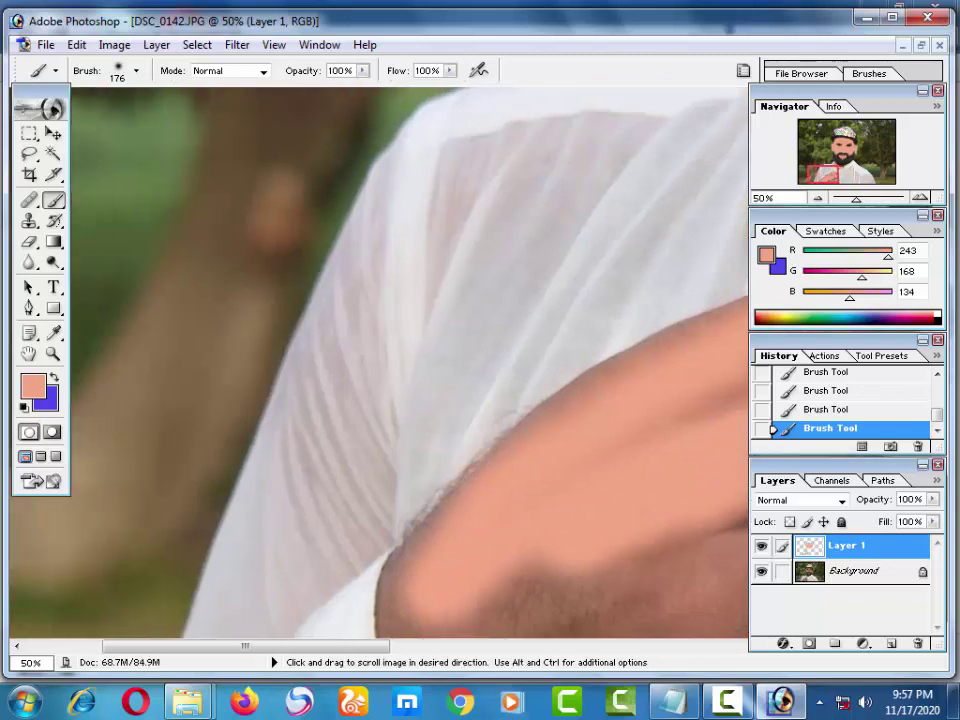
pyautogui.moveTo(480, 514)
pyautogui.mouseDown()
pyautogui.moveTo(583, 420)
pyautogui.moveTo(699, 358)
pyautogui.mouseUp()
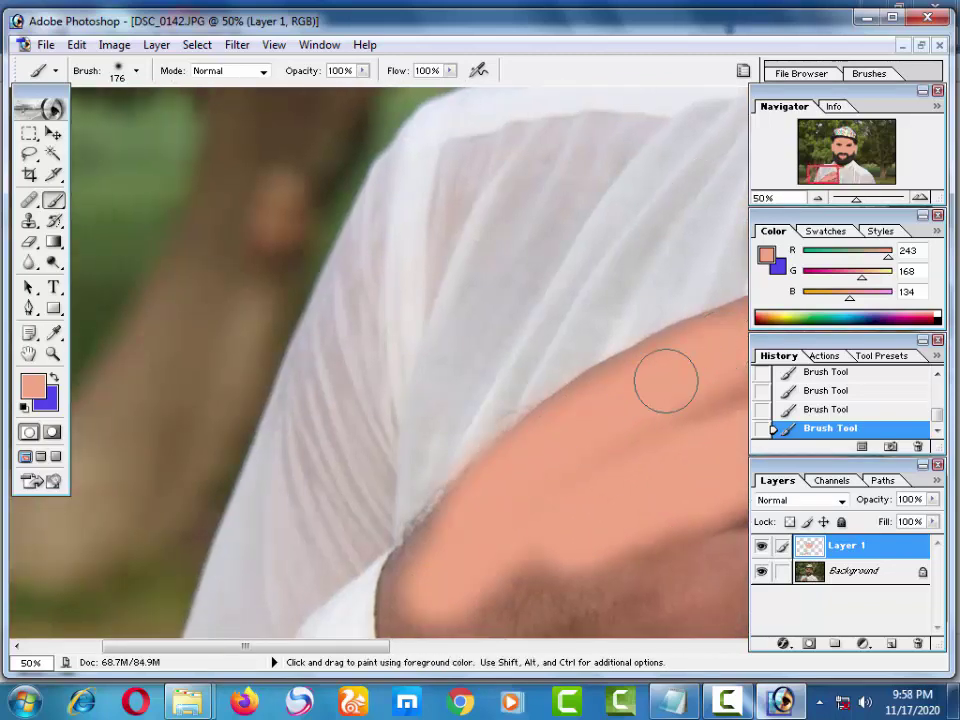
pyautogui.hotkey('ctrl', '-')
pyautogui.hotkey('ctrl', '-')
# Step: Set the salmon skin layer's opacity to 56%
pyautogui.hotkey('ctrl', '-')
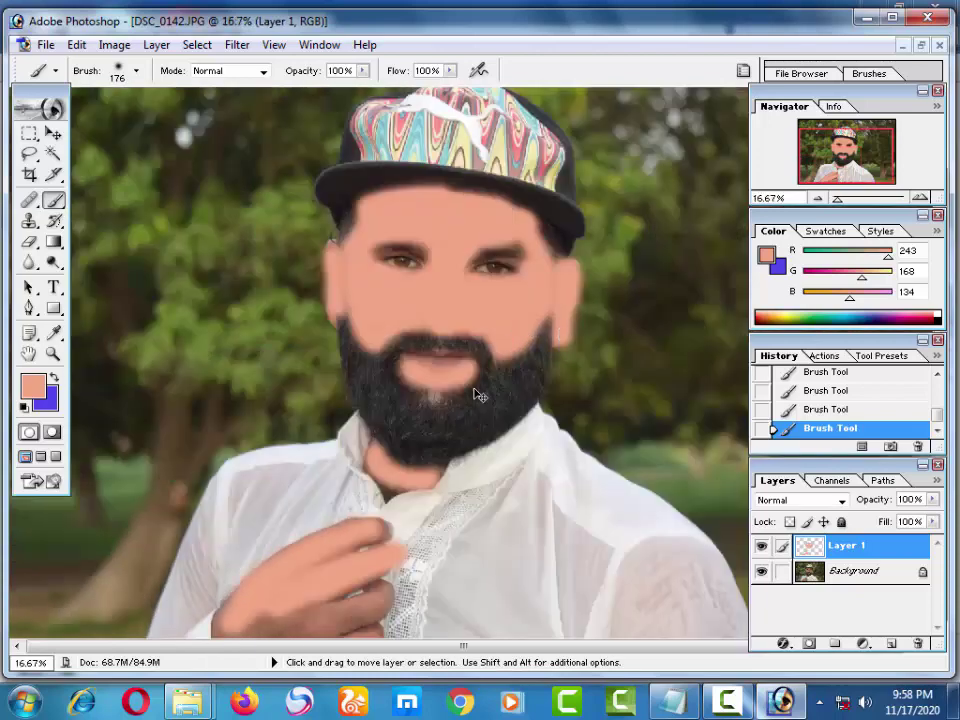
pyautogui.hotkey('ctrl', '-')
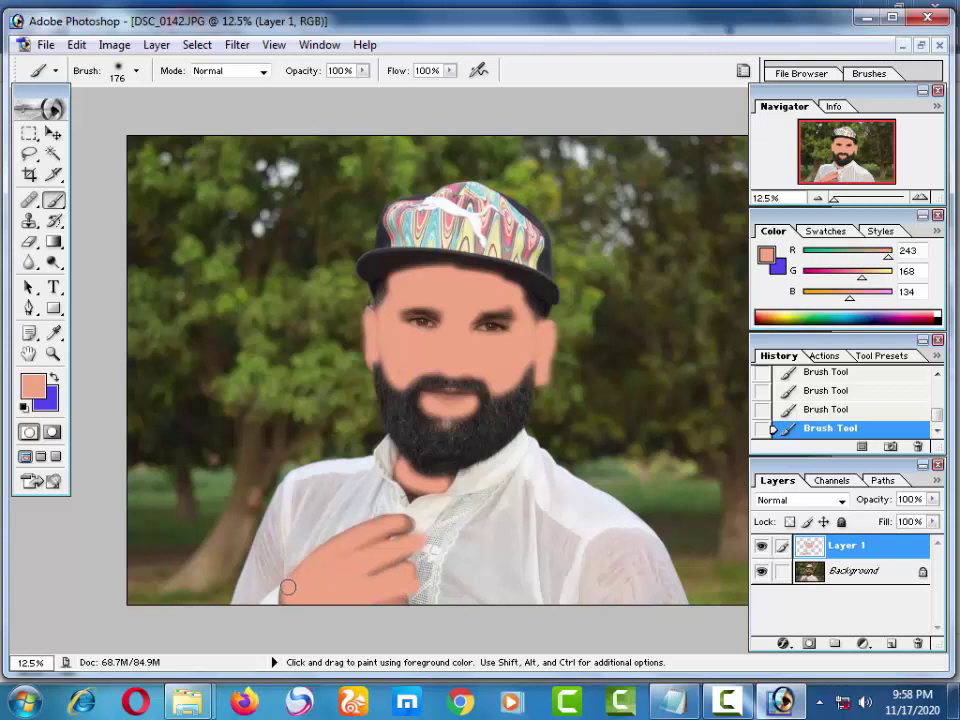
pyautogui.scroll(1, 342, 578)
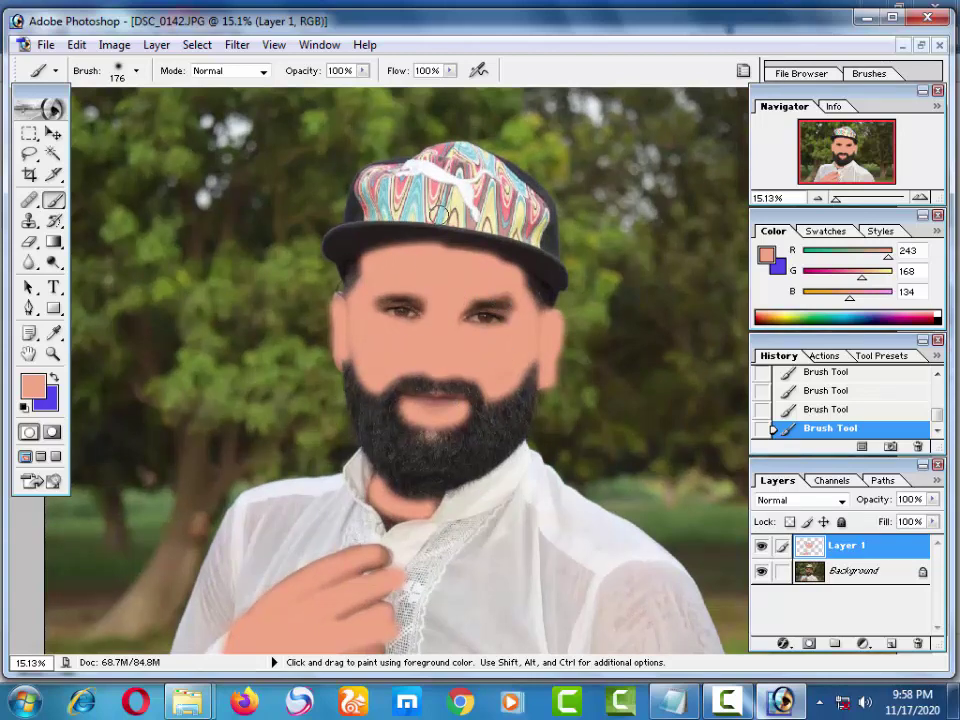
pyautogui.click(51, 133)
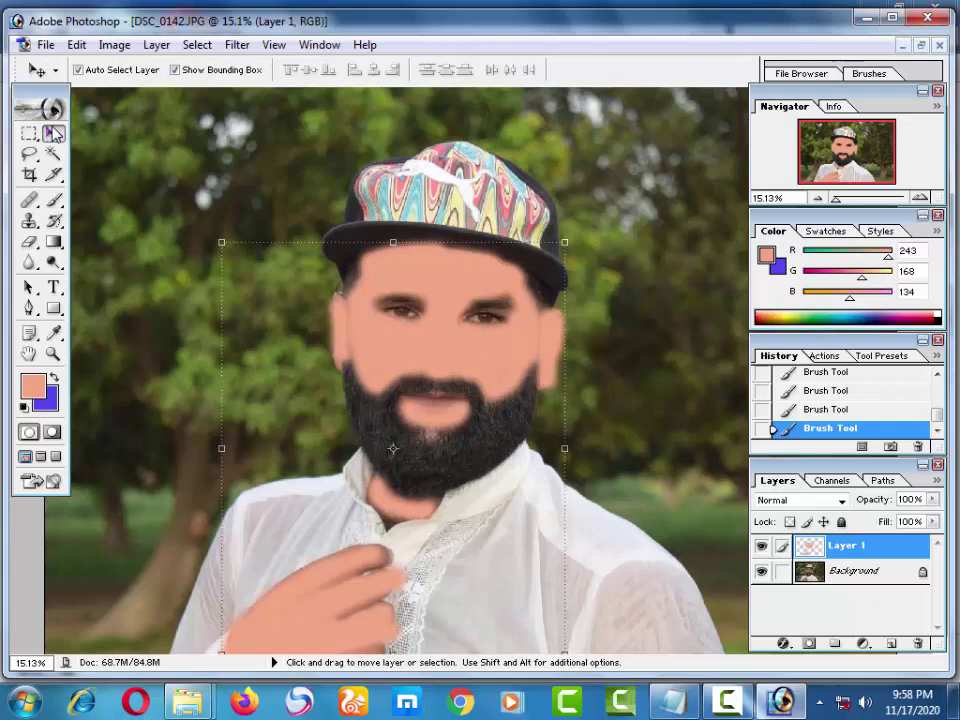
pyautogui.press('3')
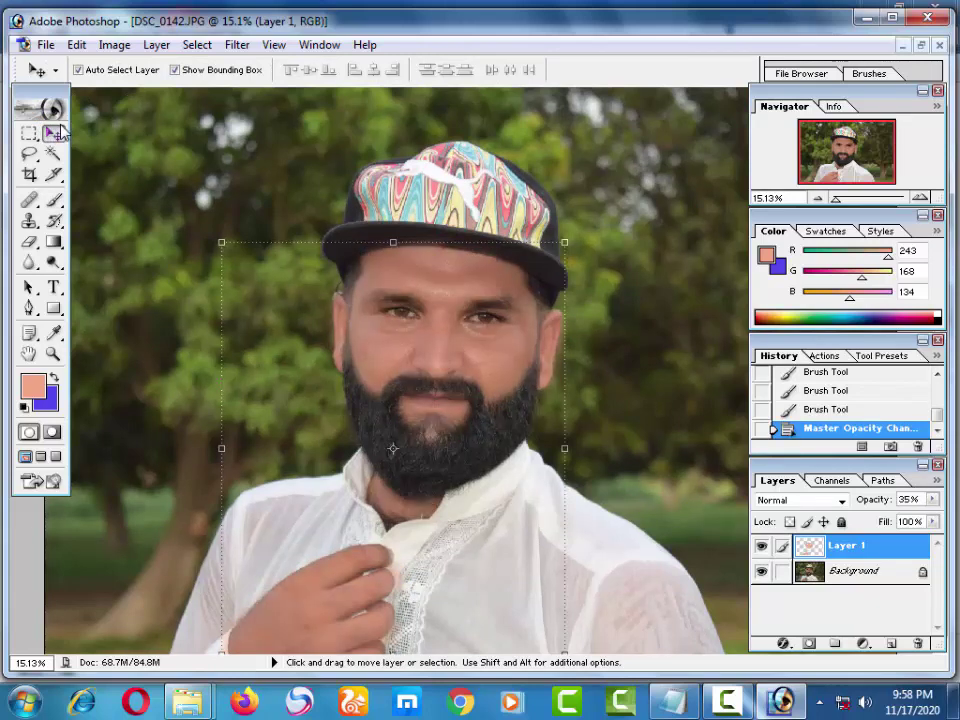
pyautogui.press('5')
pyautogui.press('6')
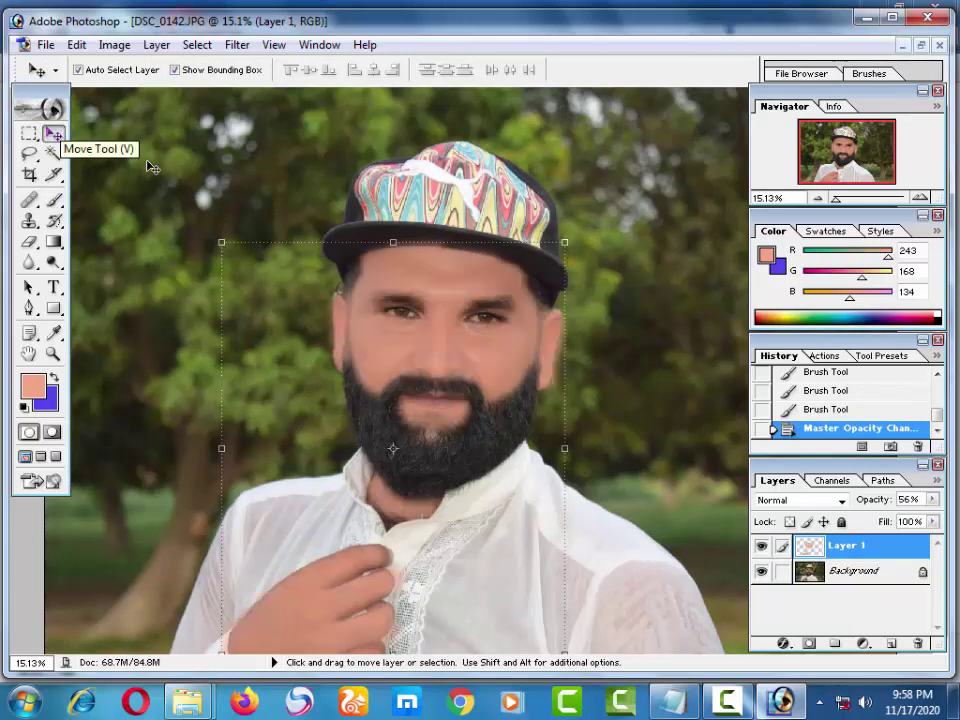
# Step: Briefly open the Filter menu and toggle between the Background and Layer 1
pyautogui.click(236, 44)
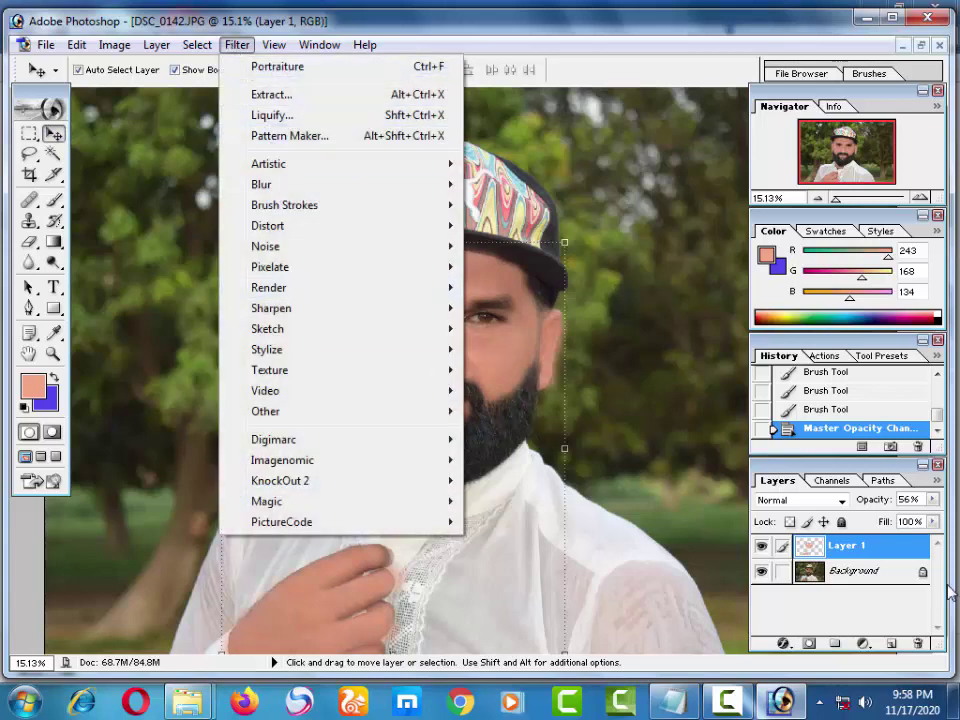
pyautogui.press('Escape')
pyautogui.click(435, 222)
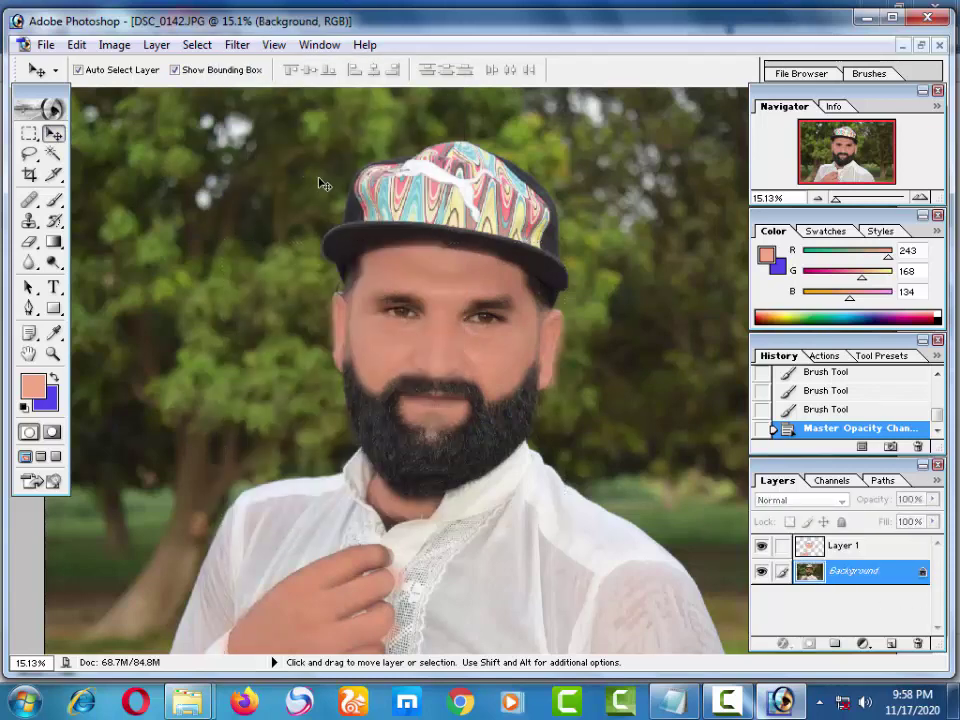
pyautogui.click(801, 547)
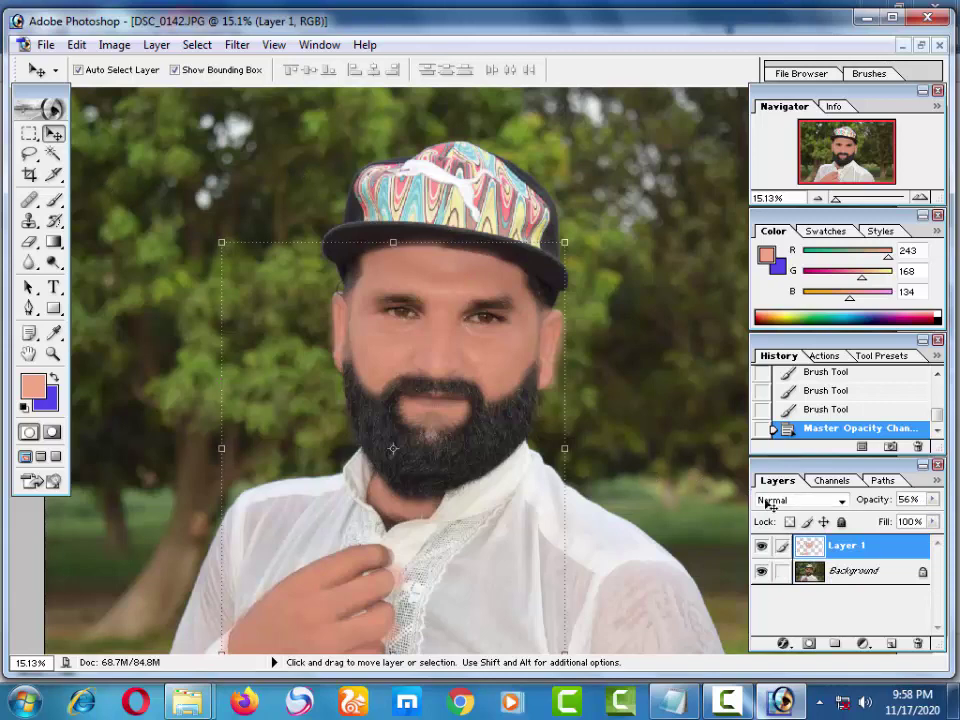
# Step: Load the skin selection from Layer 1 and apply Portraiture to the Background at default settings
pyautogui.keyDown('ctrl'); pyautogui.click(806, 543); pyautogui.keyUp('ctrl')
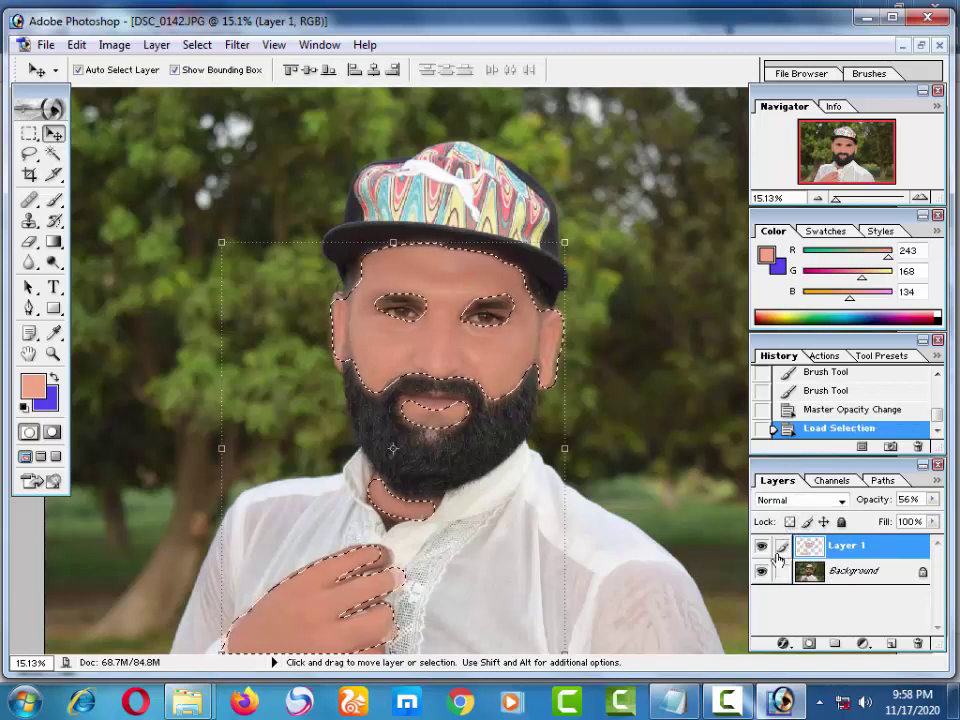
pyautogui.click(801, 575)
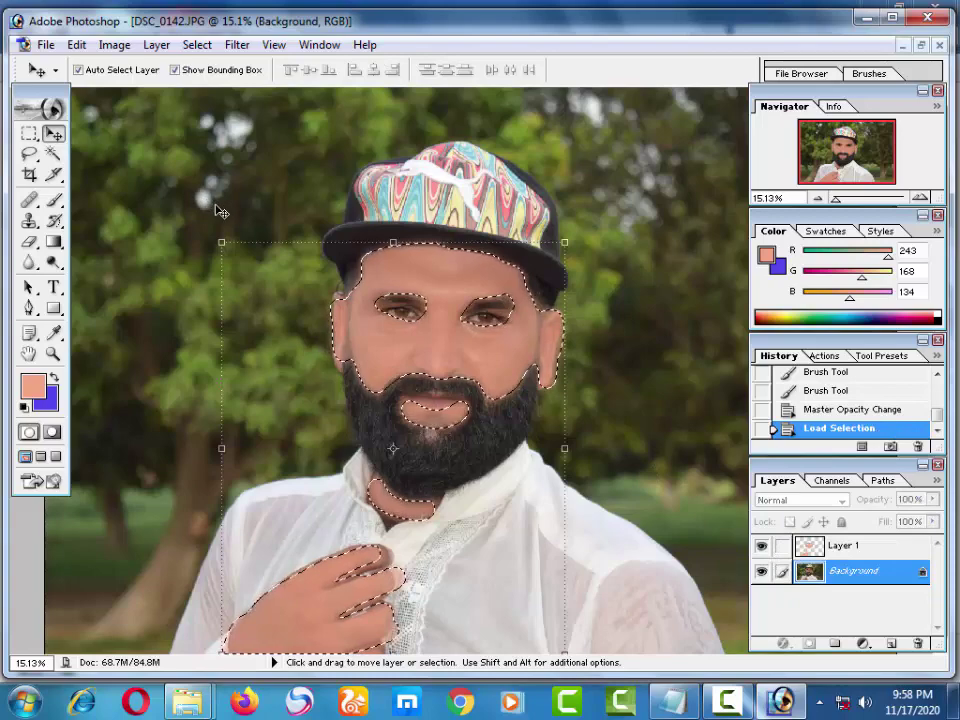
pyautogui.click(237, 45)
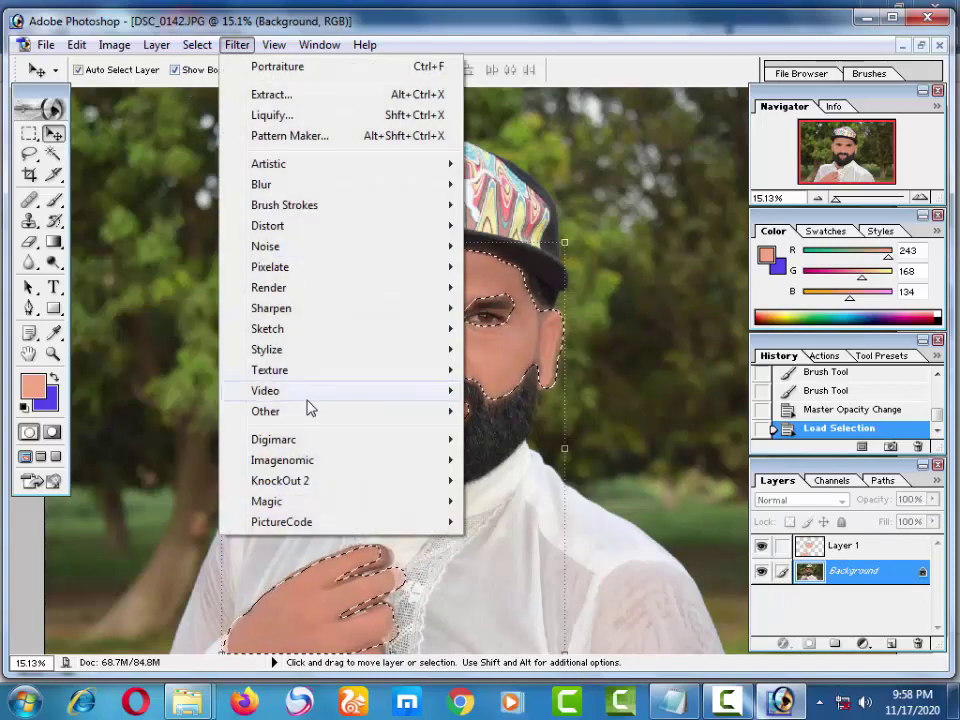
pyautogui.moveTo(282, 460)
pyautogui.click(471, 499)
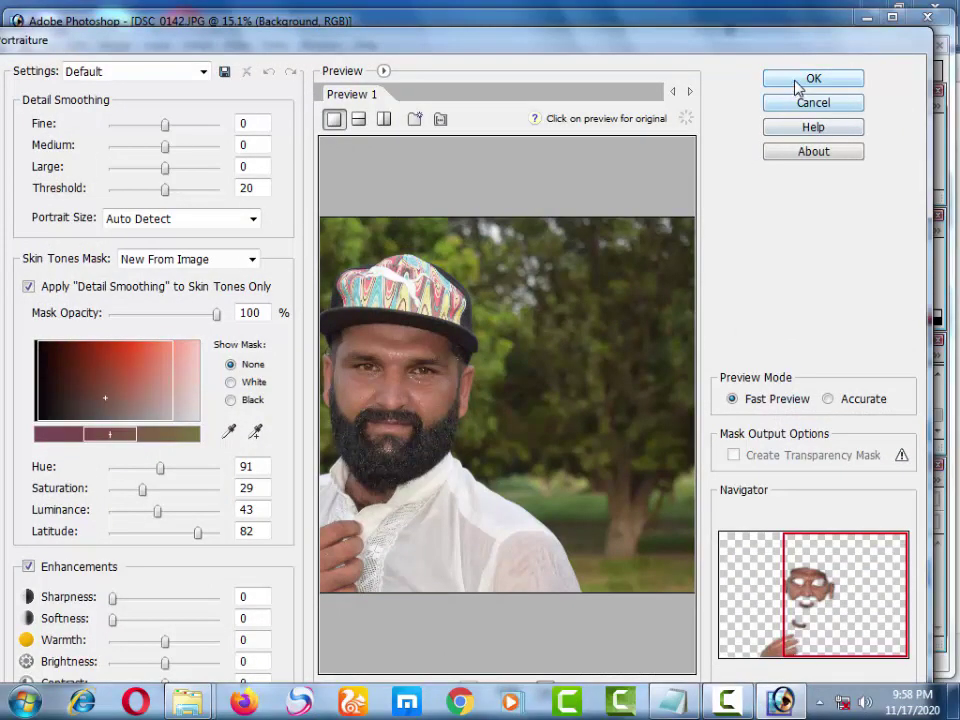
pyautogui.click(798, 84)
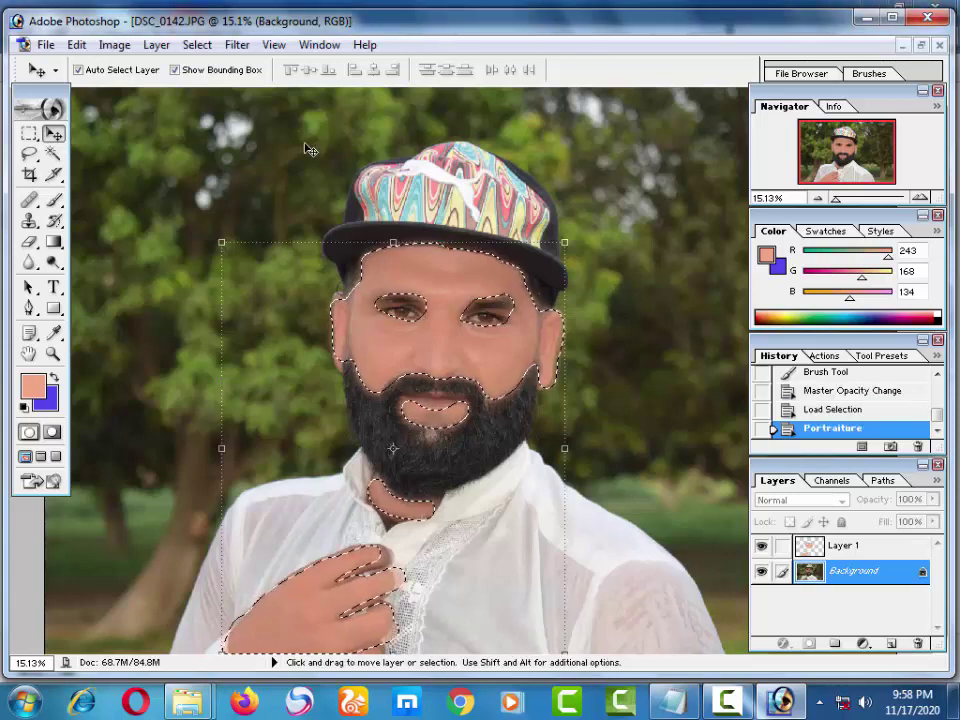
# Step: Apply the Imagenomic RealGrain filter to the selected skin on the Background layer
pyautogui.click(200, 48)
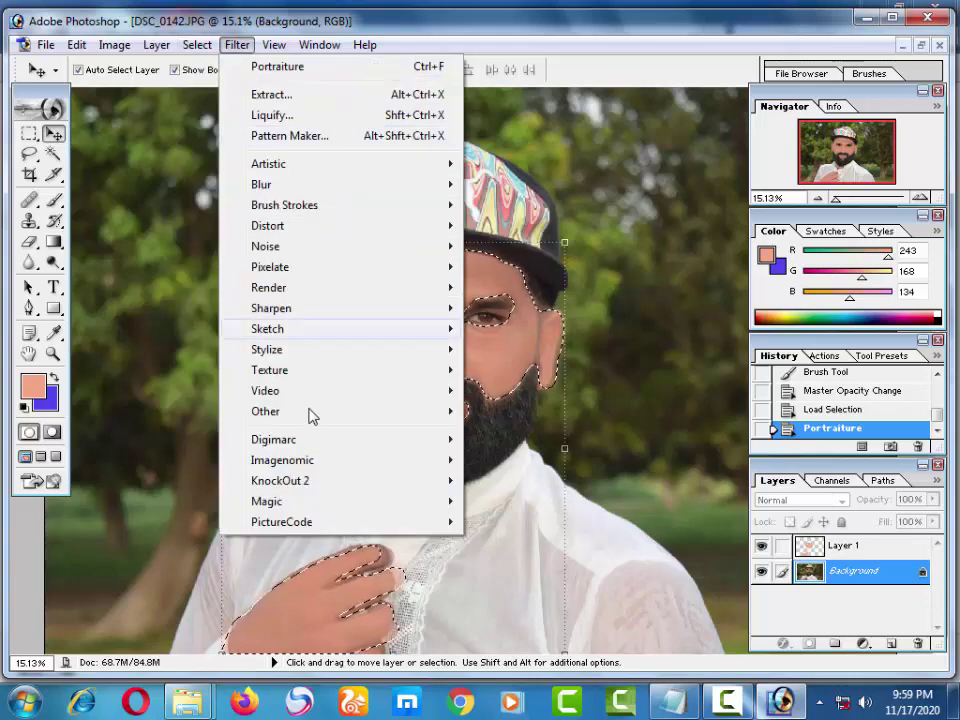
pyautogui.moveTo(282, 460)
pyautogui.click(516, 543)
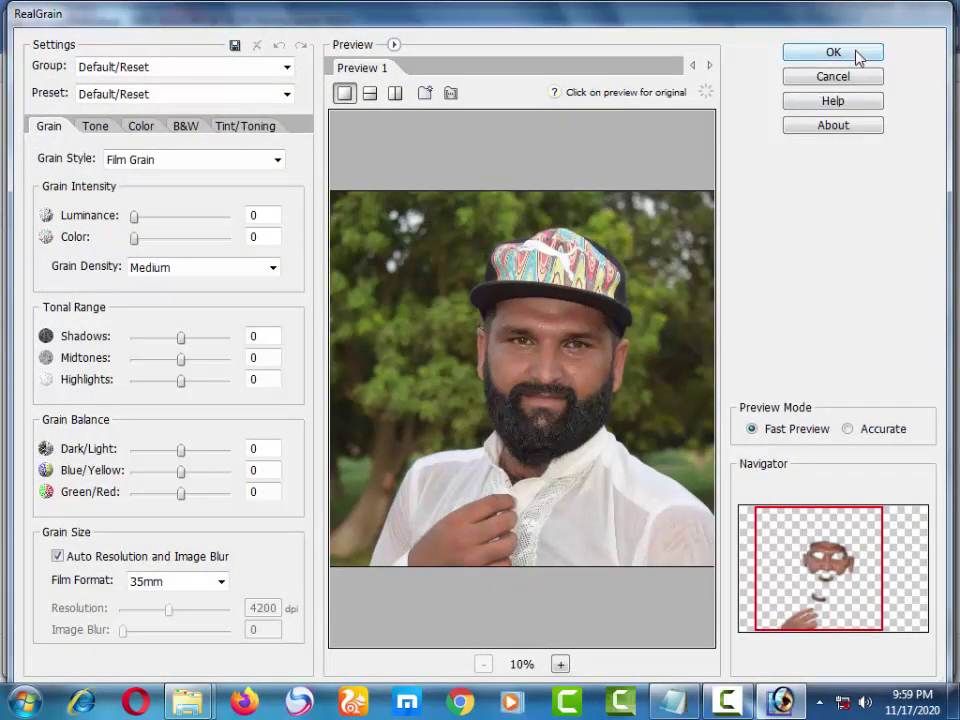
pyautogui.click(833, 53)
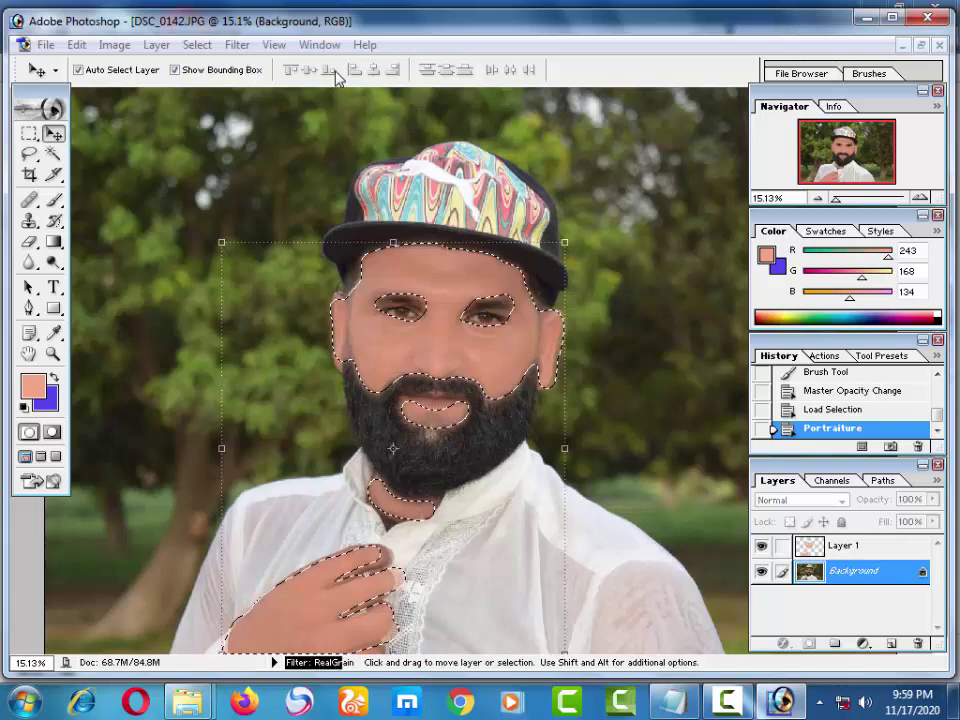
# Step: Run Imagenomic Portraiture again to smooth the grained skin selection a second time
pyautogui.click(237, 45)
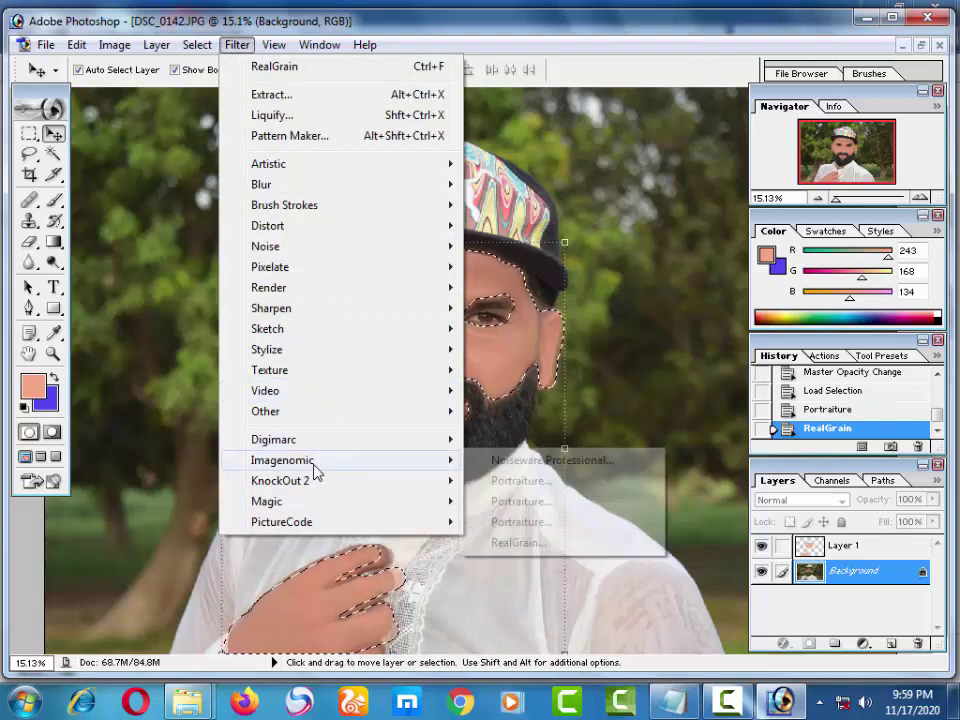
pyautogui.click(508, 500)
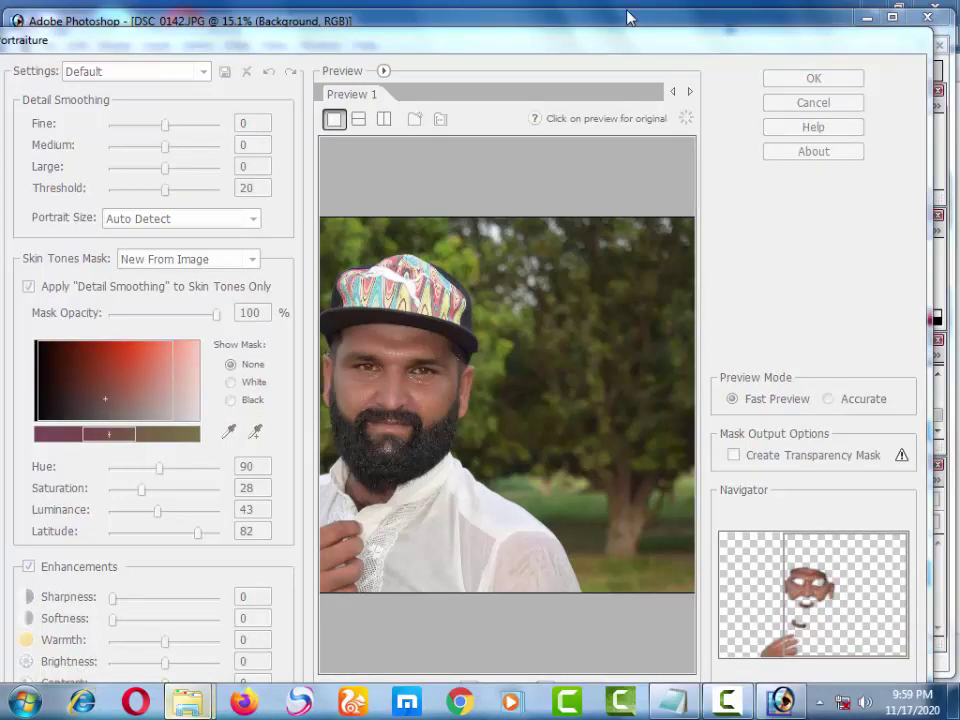
pyautogui.click(728, 701)
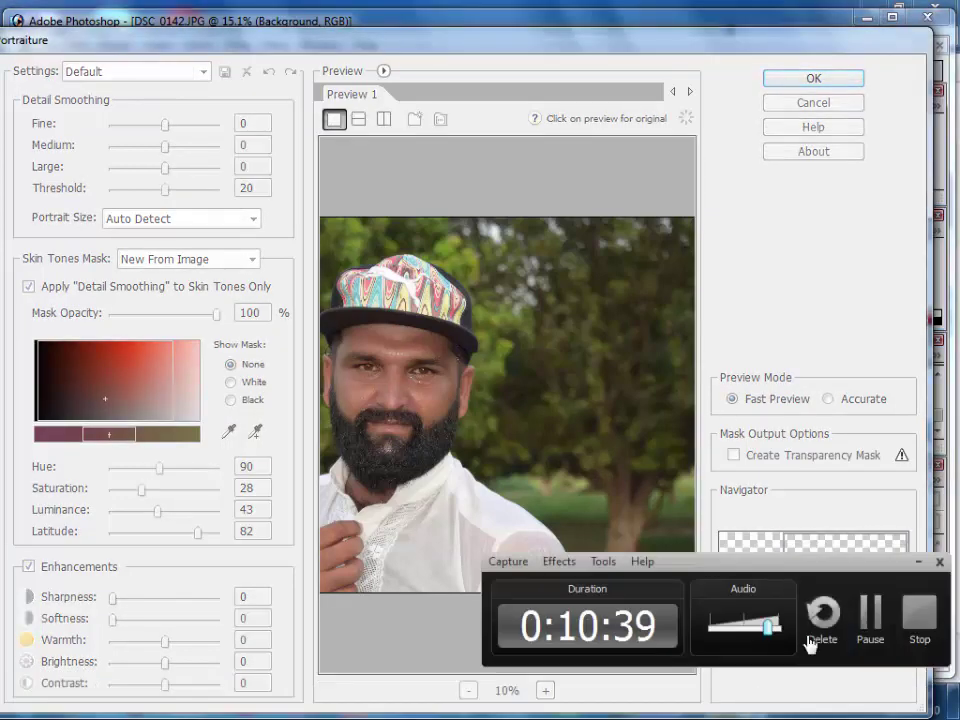
pyautogui.click(870, 612)
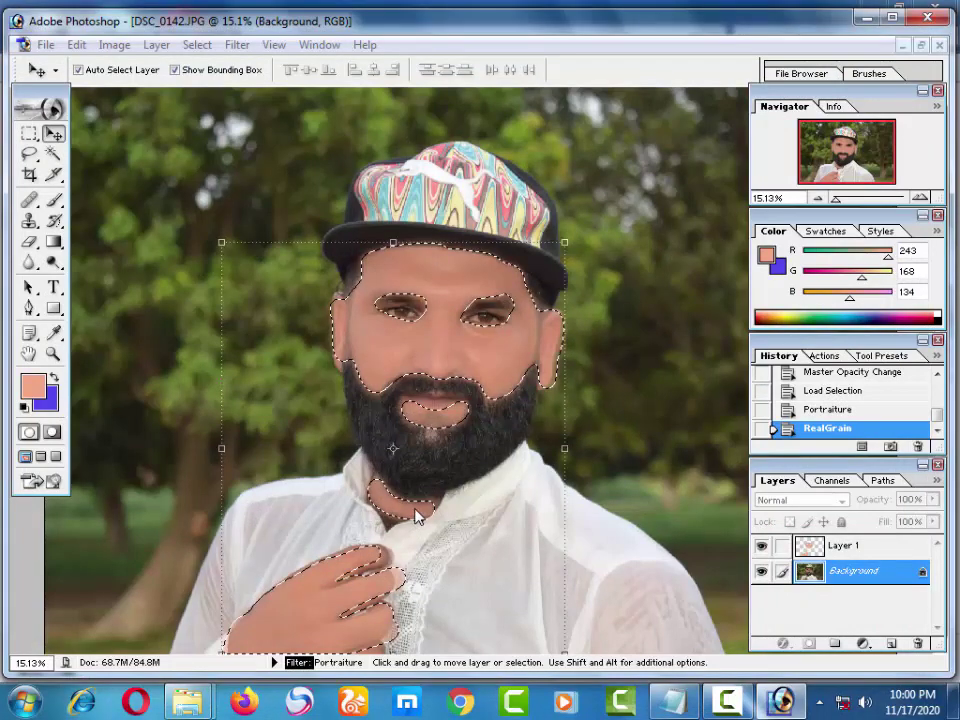
pyautogui.click(736, 703)
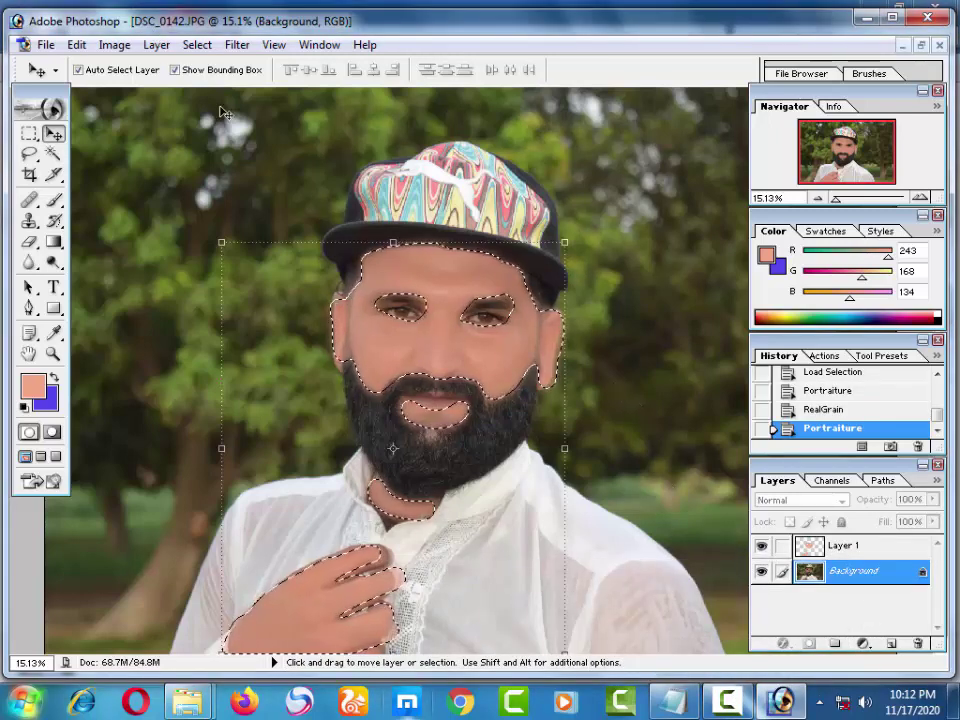
# Step: Deselect the skin selection and zoom in on the smoothed face
pyautogui.hotkey('ctrl', 'd')
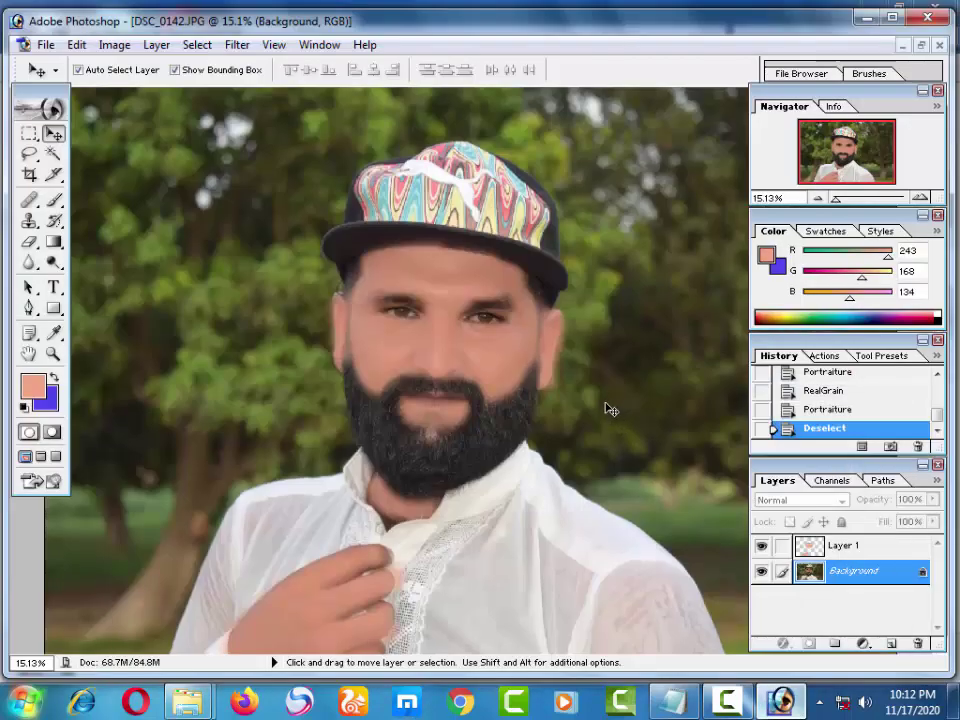
pyautogui.hotkey('ctrl', '+')
pyautogui.hotkey('ctrl', '+')
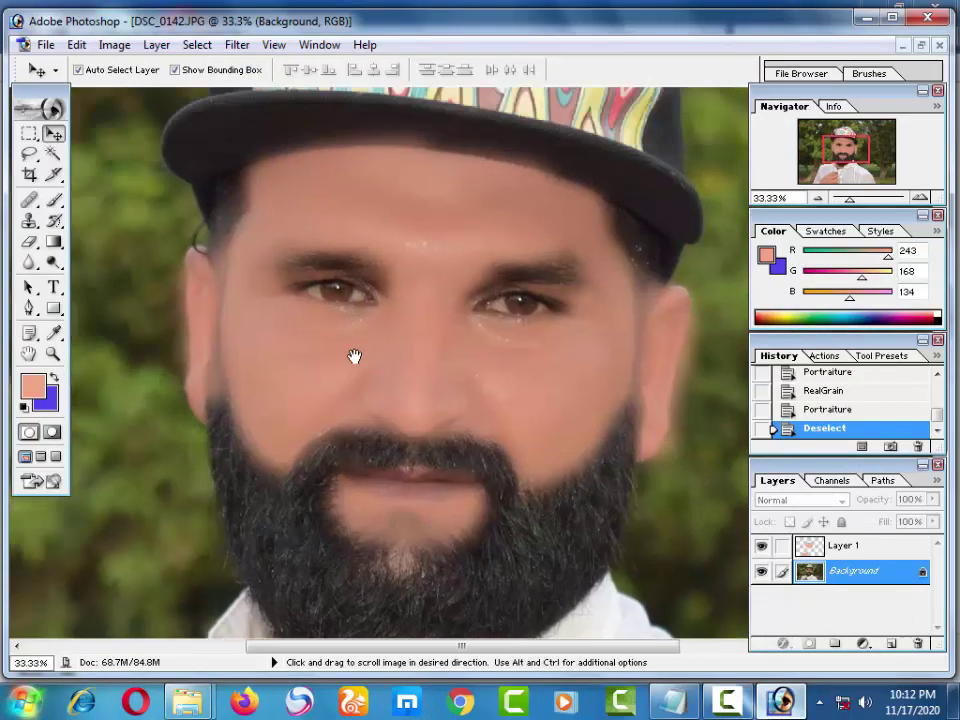
pyautogui.scroll(1, 354, 358)
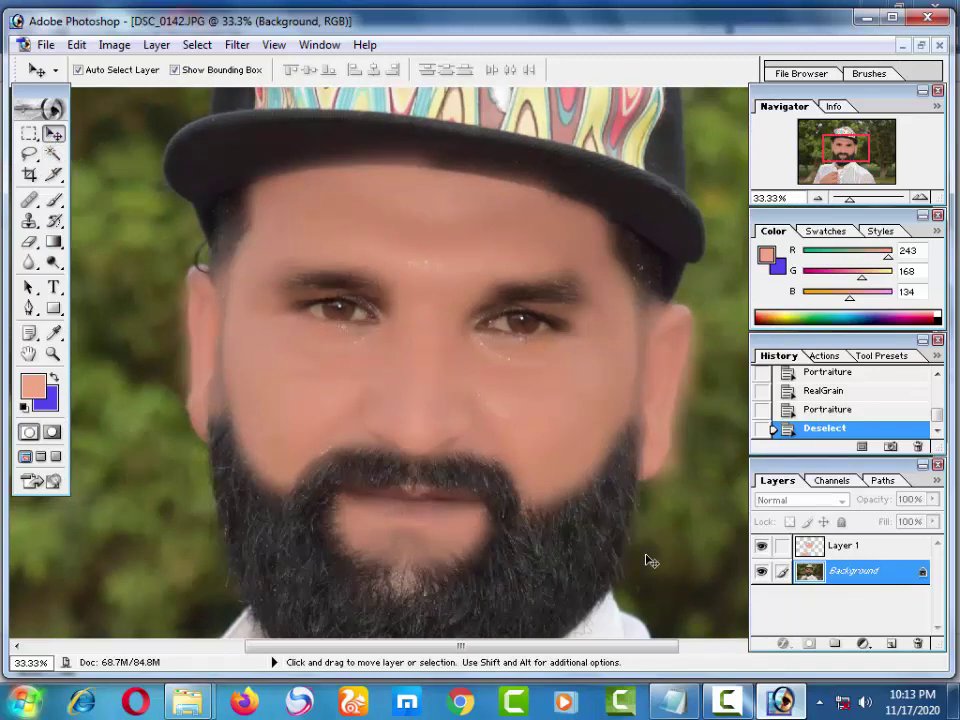
# Step: Set Layer 1 opacity to 50% and zoom in on the left side of the face
pyautogui.click(825, 544)
pyautogui.press('2')
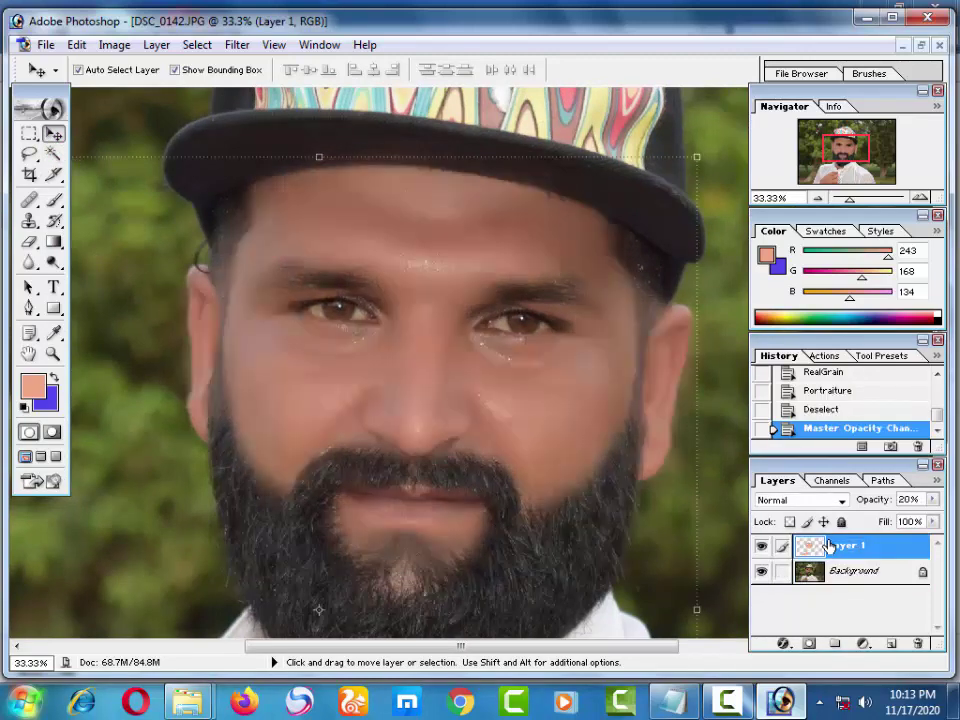
pyautogui.press('3')
pyautogui.press('4')
pyautogui.press('5')
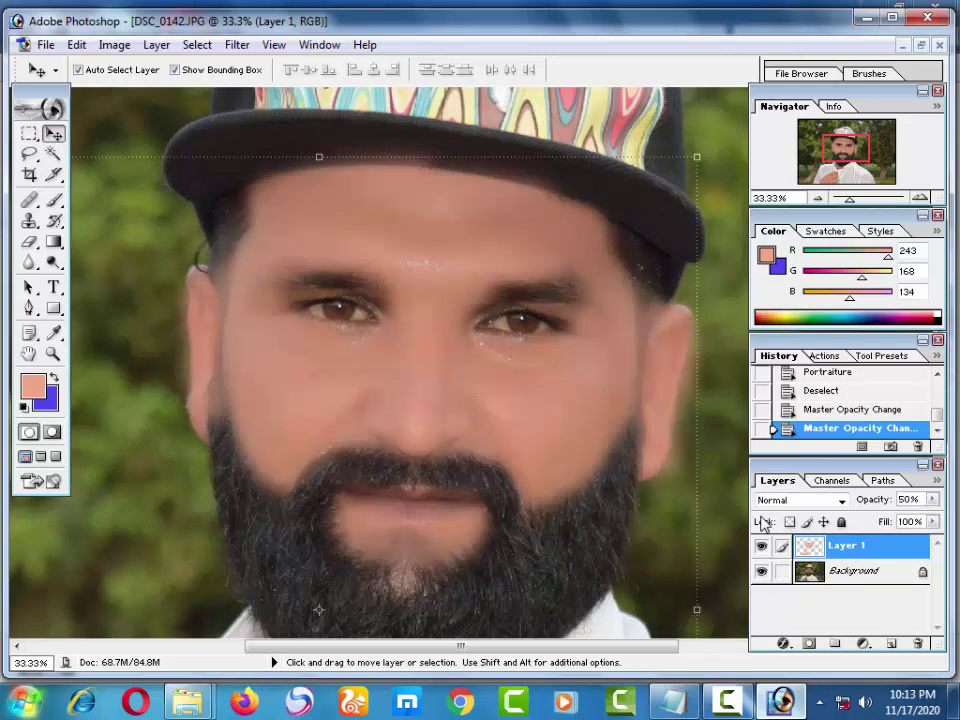
pyautogui.hotkey('ctrl', '+')
pyautogui.hotkey('ctrl', '+')
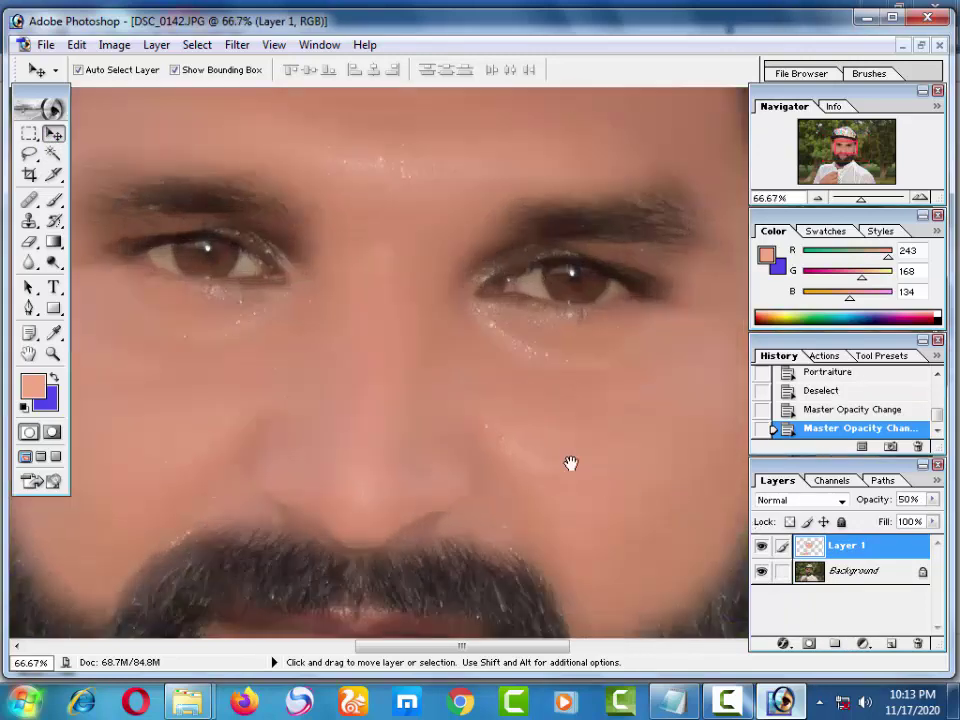
pyautogui.moveTo(261, 397); pyautogui.dragTo(451, 372)
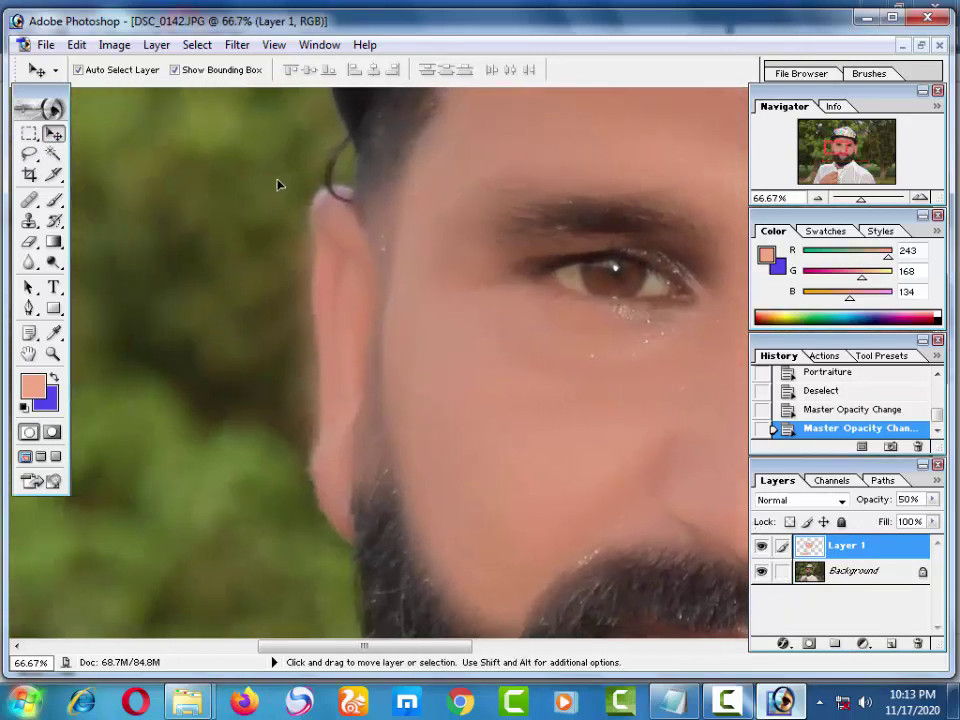
# Step: Erase Layer 1's overlay along the ear edge with a 78 px eraser
pyautogui.click(29, 241)
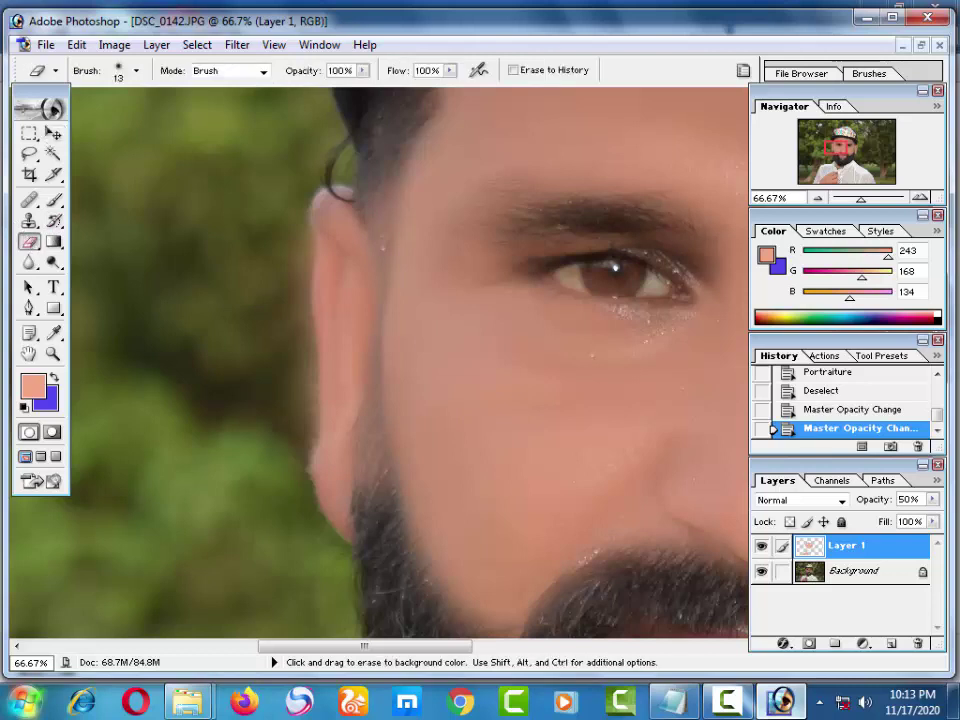
pyautogui.rightClick(202, 320)
pyautogui.moveTo(242, 345); pyautogui.dragTo(304, 345)
pyautogui.press('Return')
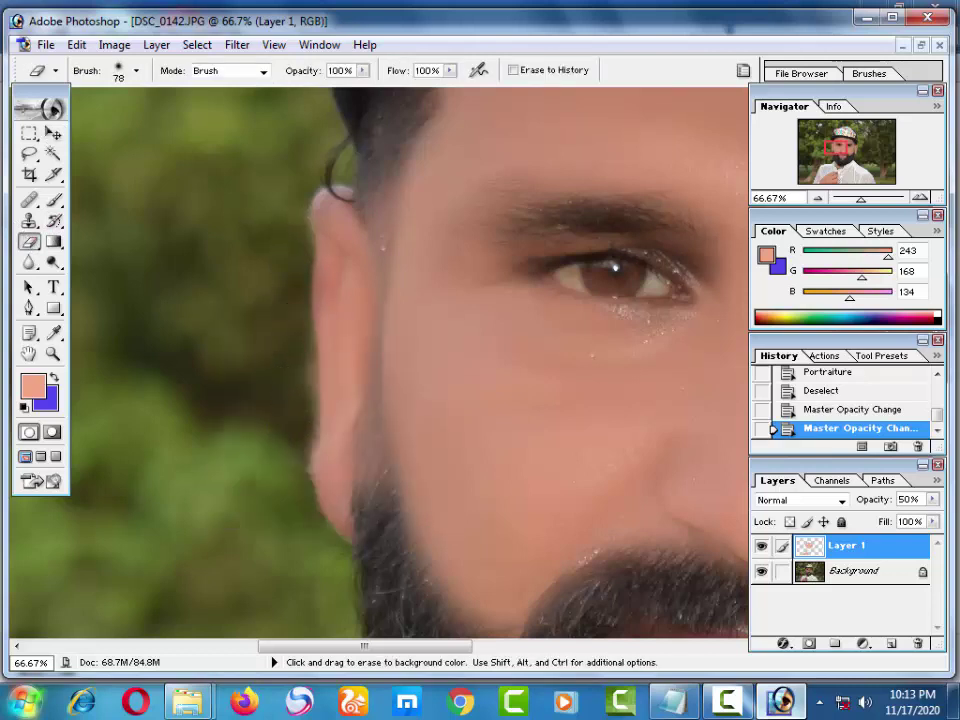
pyautogui.moveTo(306, 536)
pyautogui.mouseDown()
pyautogui.moveTo(349, 444)
pyautogui.moveTo(328, 495)
pyautogui.mouseUp()
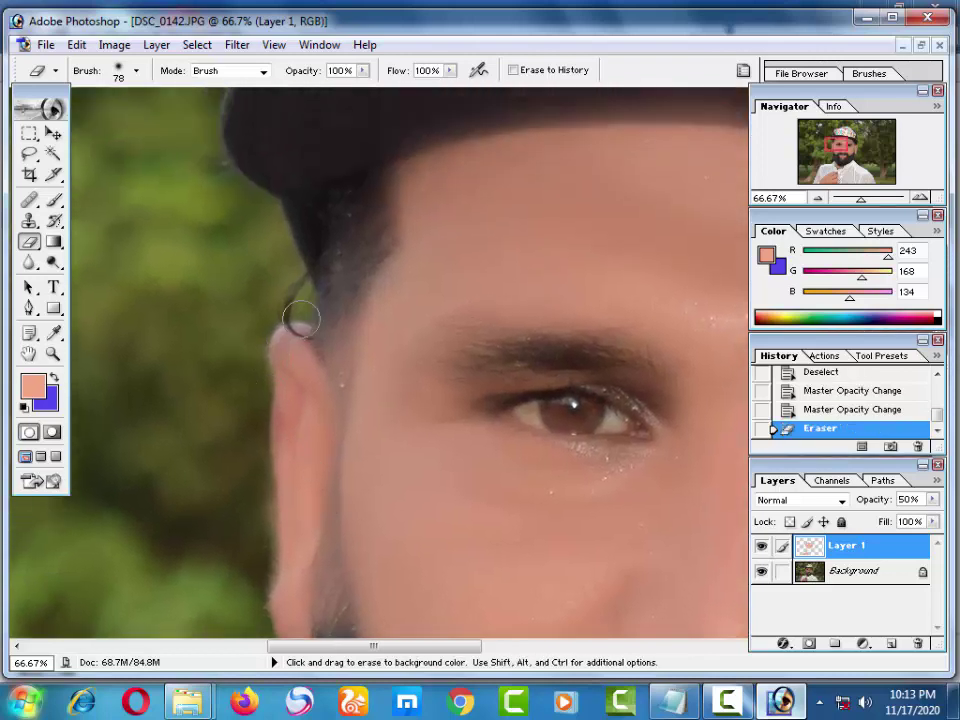
pyautogui.moveTo(301, 319)
pyautogui.mouseDown()
pyautogui.moveTo(317, 311)
pyautogui.moveTo(322, 325)
pyautogui.mouseUp()
pyautogui.moveTo(322, 325); pyautogui.dragTo(328, 338)
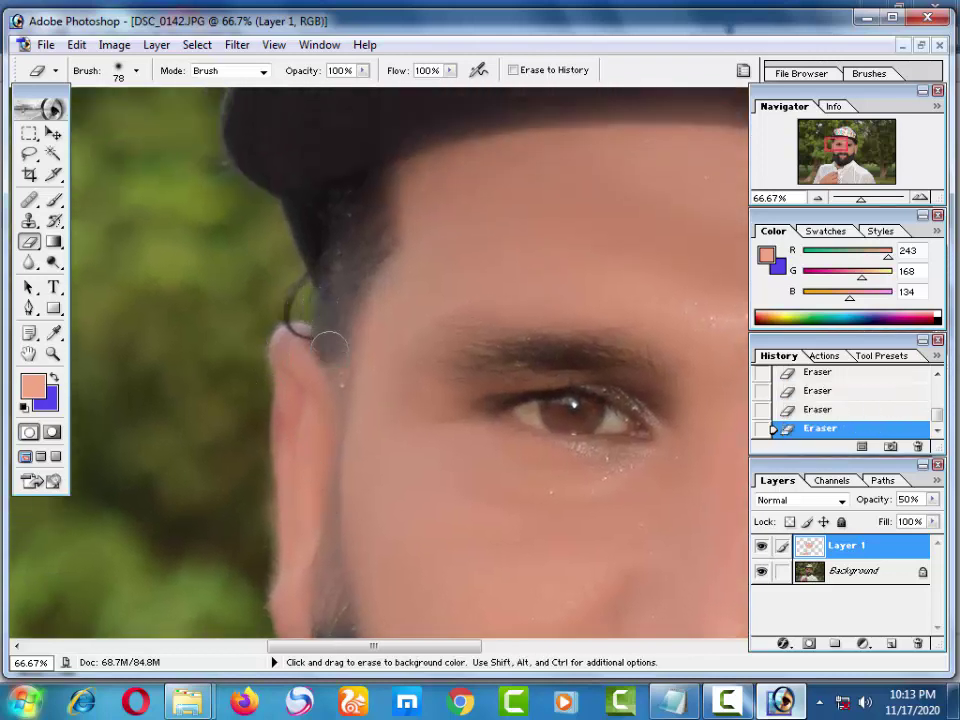
# Step: With a 24 px eraser, erase the overlay off the dark hair strand by the ear
pyautogui.rightClick(352, 258)
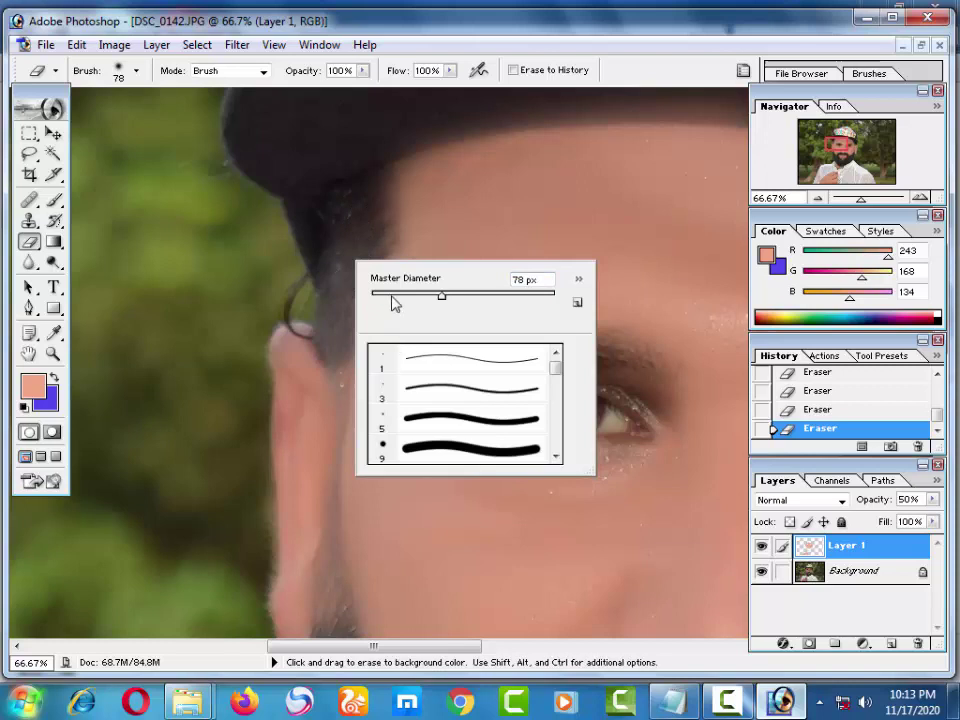
pyautogui.click(393, 296)
pyautogui.press('Return')
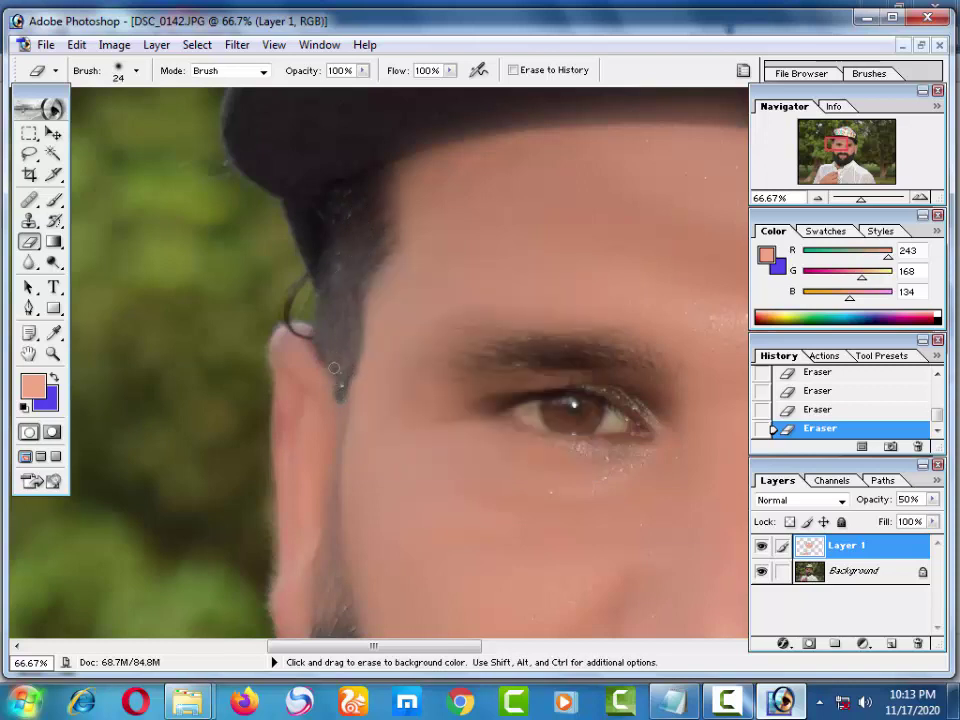
pyautogui.hotkey('ctrl', '+')
pyautogui.hotkey('ctrl', '+')
pyautogui.hotkey('ctrl', '+')
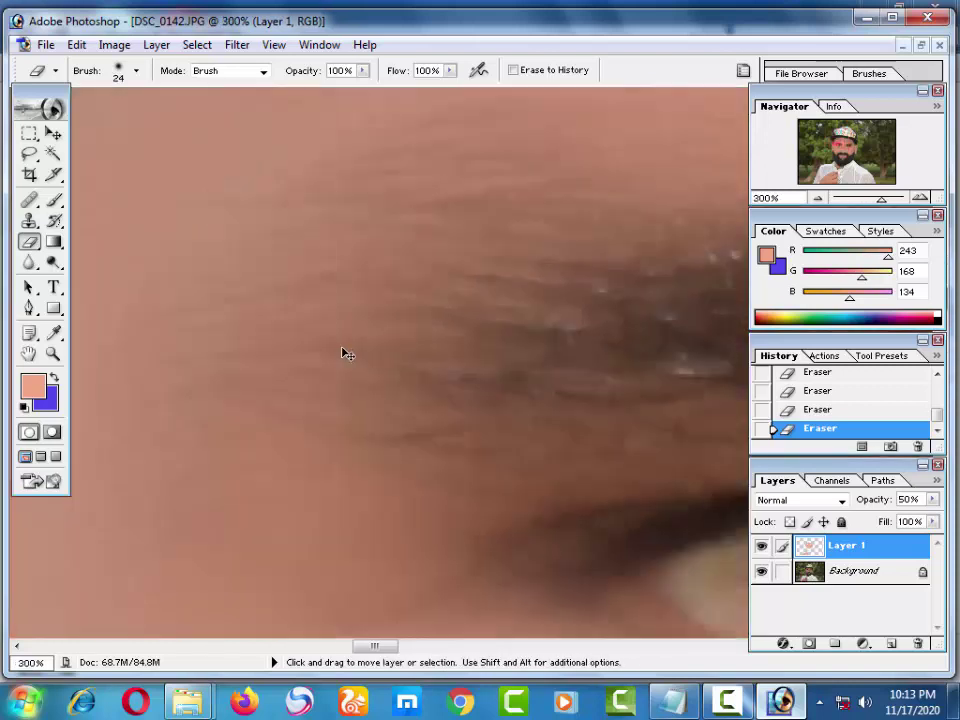
pyautogui.moveTo(343, 354); pyautogui.dragTo(509, 310)
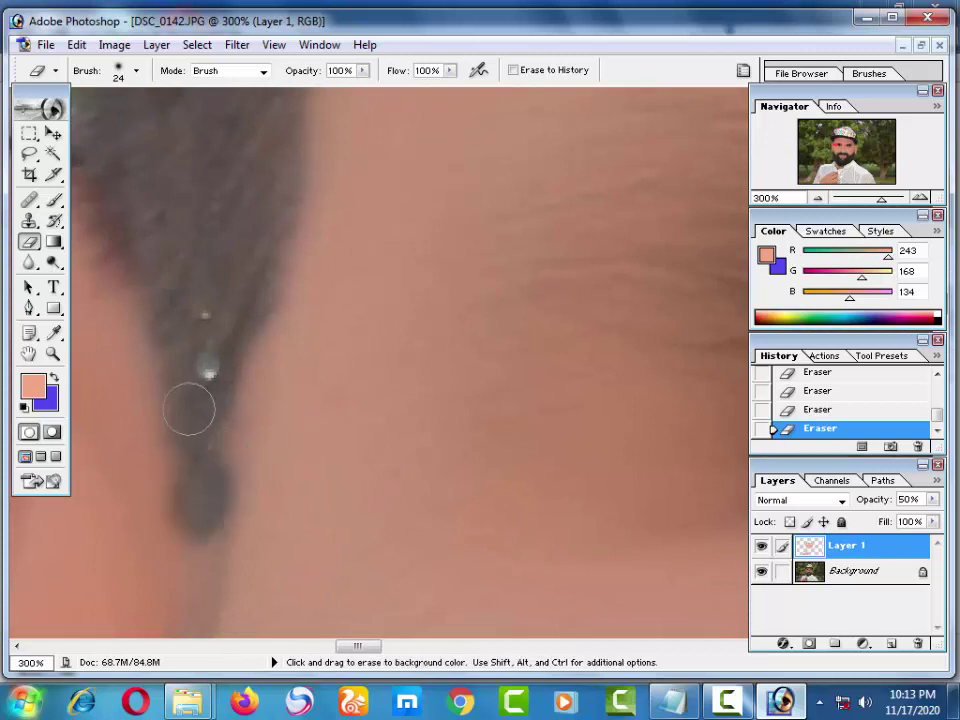
pyautogui.moveTo(189, 403); pyautogui.dragTo(306, 131)
pyautogui.moveTo(283, 185)
pyautogui.mouseDown()
pyautogui.moveTo(279, 375)
pyautogui.moveTo(304, 296)
pyautogui.moveTo(311, 467)
pyautogui.moveTo(278, 578)
pyautogui.moveTo(418, 178)
pyautogui.moveTo(440, 337)
pyautogui.moveTo(467, 326)
pyautogui.moveTo(463, 495)
pyautogui.moveTo(401, 399)
pyautogui.moveTo(395, 322)
pyautogui.mouseUp()
pyautogui.moveTo(422, 461); pyautogui.dragTo(476, 165)
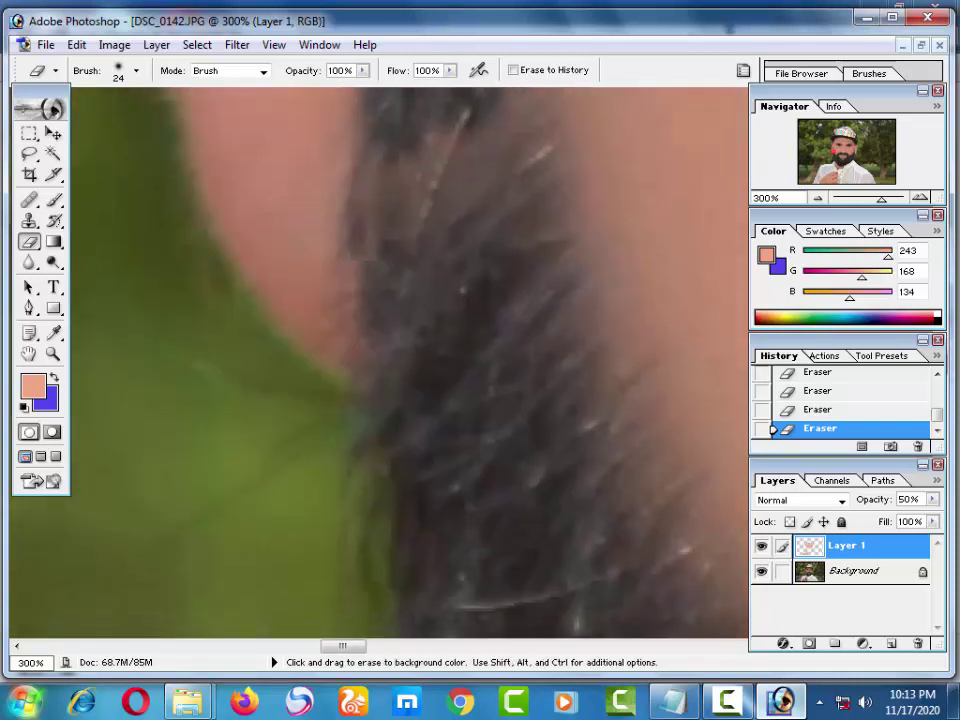
pyautogui.hotkey('ctrl', '-')
pyautogui.hotkey('ctrl', '-')
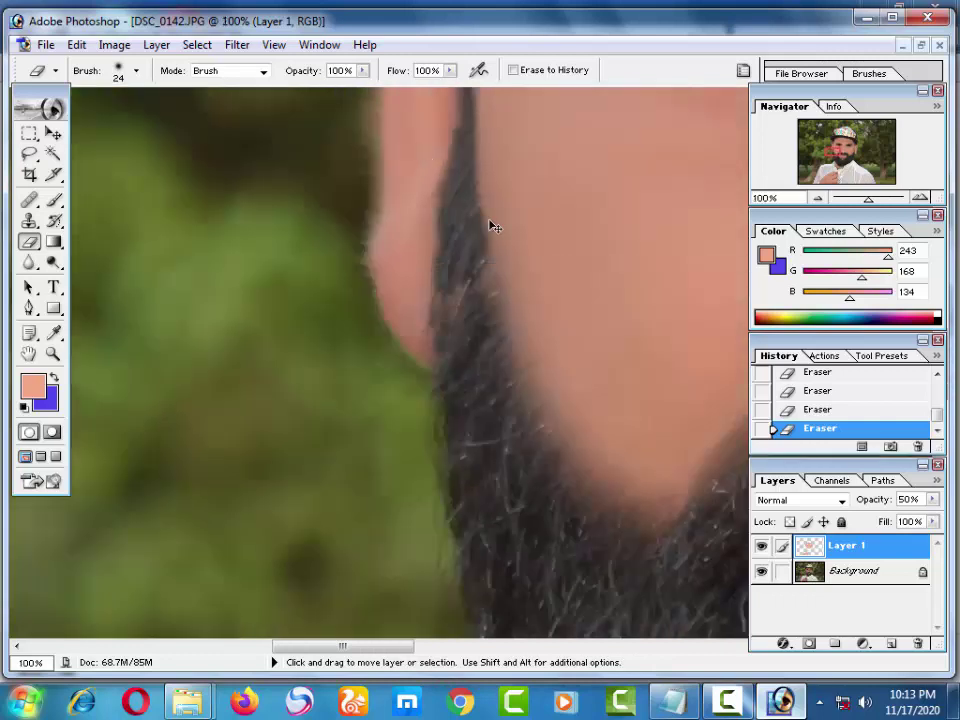
pyautogui.hotkey('ctrl', '-')
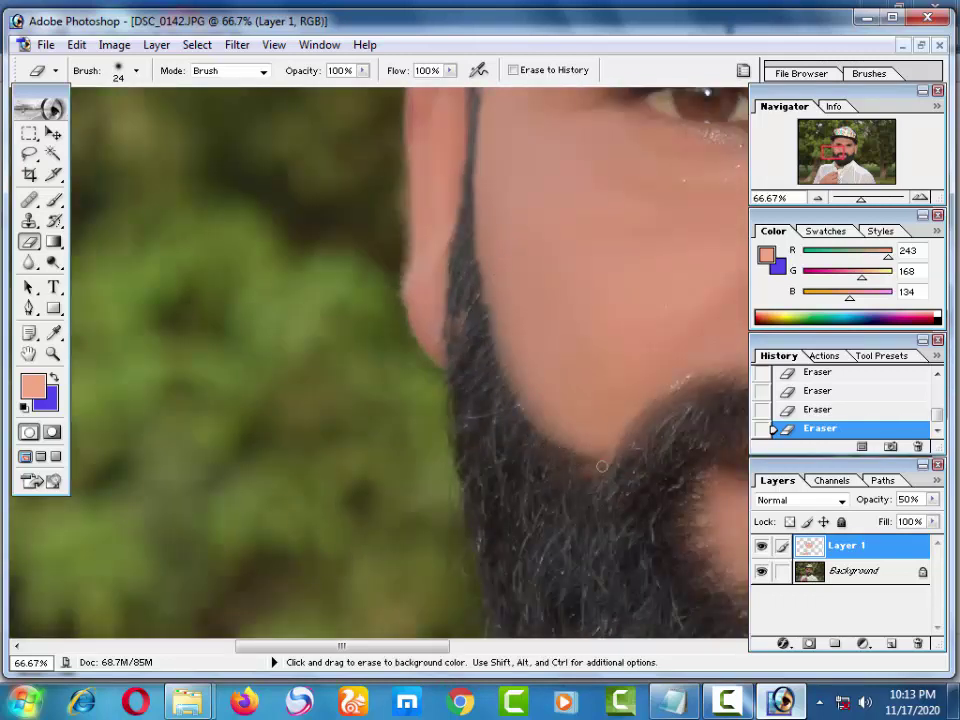
pyautogui.moveTo(487, 366)
pyautogui.mouseDown()
pyautogui.moveTo(409, 422)
pyautogui.moveTo(420, 388)
pyautogui.moveTo(274, 354)
pyautogui.moveTo(414, 334)
pyautogui.moveTo(416, 344)
pyautogui.mouseUp()
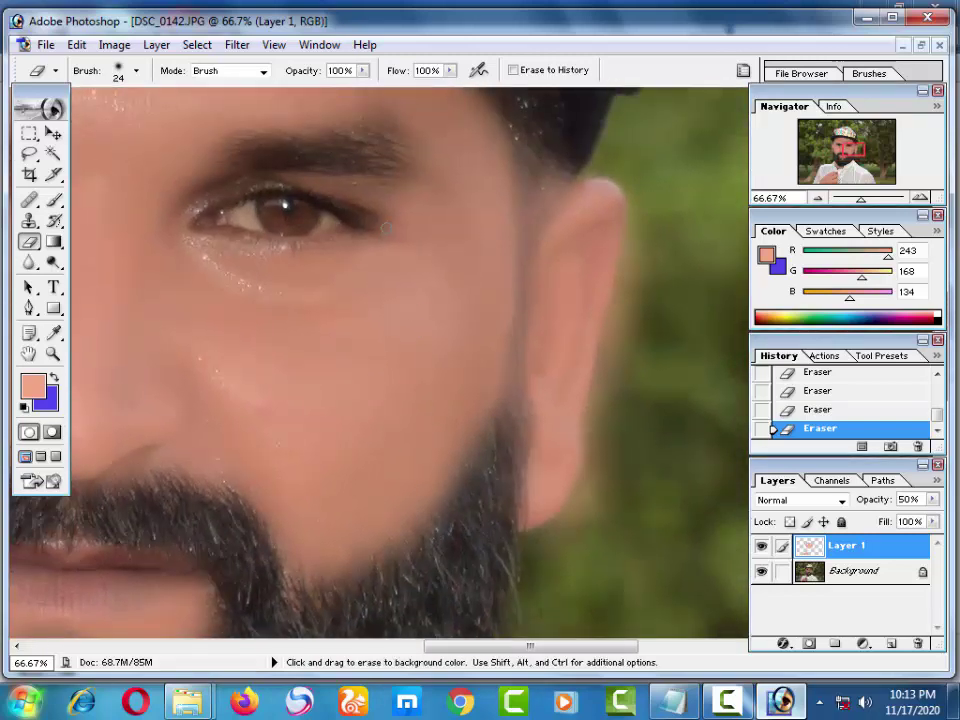
# Step: Erase Layer 1 along the dark cheek-to-ear shadow and the sideburn strand, then check the whole face
pyautogui.hotkey('ctrl', '+')
pyautogui.hotkey('ctrl', '+')
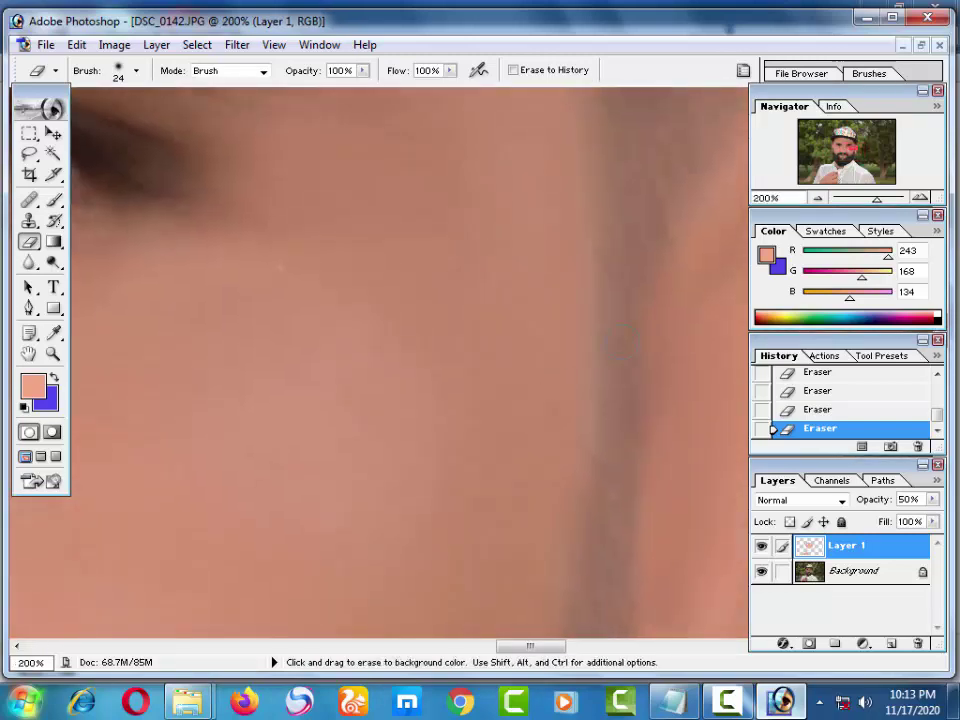
pyautogui.moveTo(619, 300); pyautogui.dragTo(619, 381)
pyautogui.moveTo(622, 230)
pyautogui.mouseDown()
pyautogui.moveTo(626, 86)
pyautogui.moveTo(630, 263)
pyautogui.moveTo(614, 233)
pyautogui.moveTo(624, 199)
pyautogui.moveTo(611, 422)
pyautogui.moveTo(625, 449)
pyautogui.moveTo(583, 437)
pyautogui.moveTo(628, 178)
pyautogui.moveTo(591, 557)
pyautogui.moveTo(624, 556)
pyautogui.moveTo(579, 446)
pyautogui.moveTo(589, 523)
pyautogui.moveTo(662, 236)
pyautogui.moveTo(589, 394)
pyautogui.moveTo(482, 579)
pyautogui.mouseUp()
pyautogui.moveTo(495, 325); pyautogui.dragTo(505, 115)
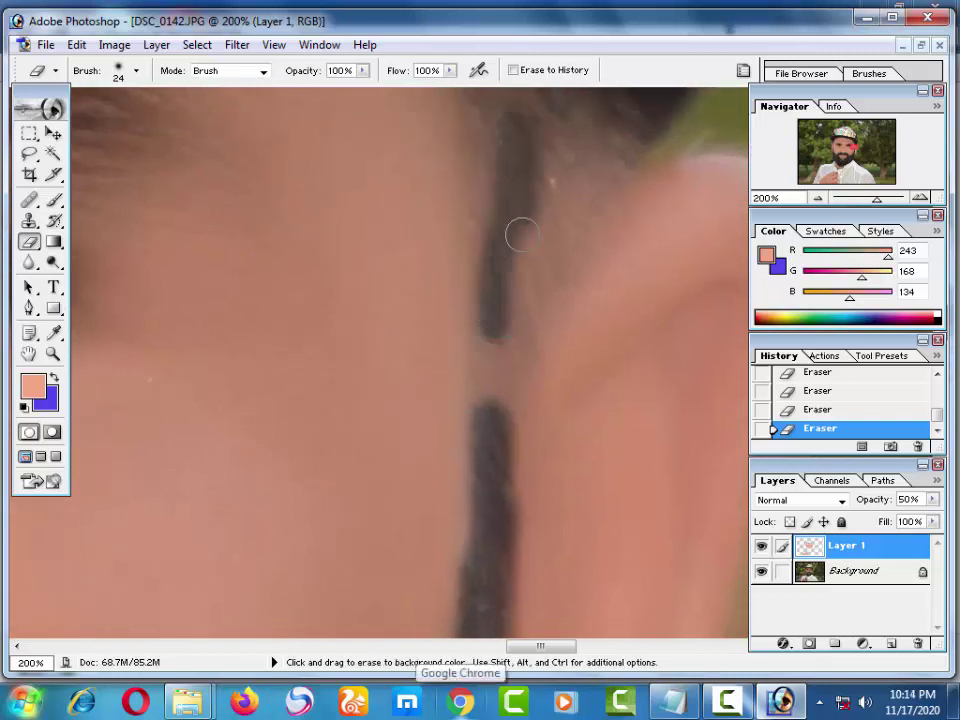
pyautogui.moveTo(520, 235)
pyautogui.mouseDown()
pyautogui.moveTo(523, 431)
pyautogui.moveTo(555, 437)
pyautogui.moveTo(591, 369)
pyautogui.moveTo(600, 292)
pyautogui.mouseUp()
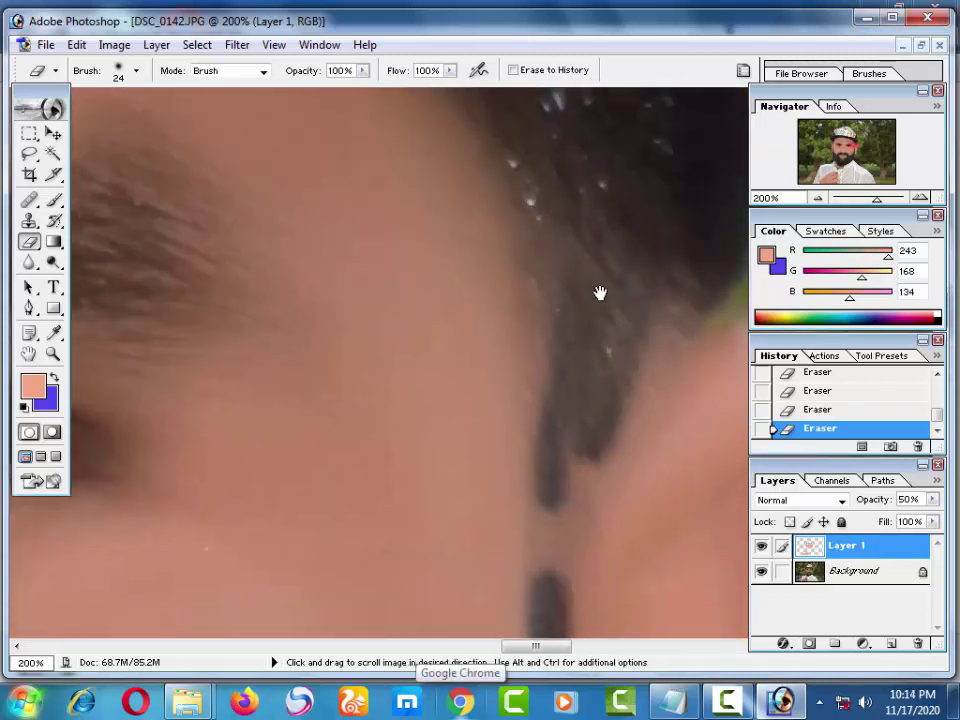
pyautogui.moveTo(634, 377)
pyautogui.mouseDown()
pyautogui.moveTo(619, 443)
pyautogui.moveTo(606, 456)
pyautogui.moveTo(615, 264)
pyautogui.moveTo(583, 424)
pyautogui.moveTo(576, 347)
pyautogui.moveTo(573, 413)
pyautogui.moveTo(566, 326)
pyautogui.mouseUp()
pyautogui.hotkey('ctrl', '-')
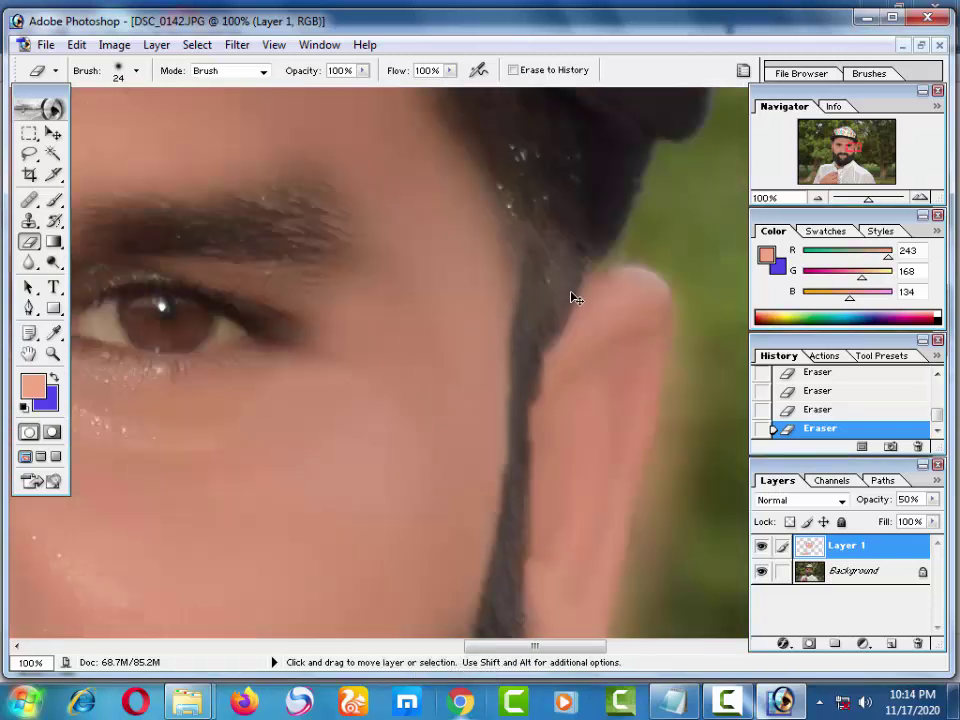
pyautogui.hotkey('ctrl', '-')
pyautogui.hotkey('ctrl', '+')
pyautogui.hotkey('ctrl', '+')
pyautogui.hotkey('ctrl', '+')
pyautogui.hotkey('ctrl', '+')
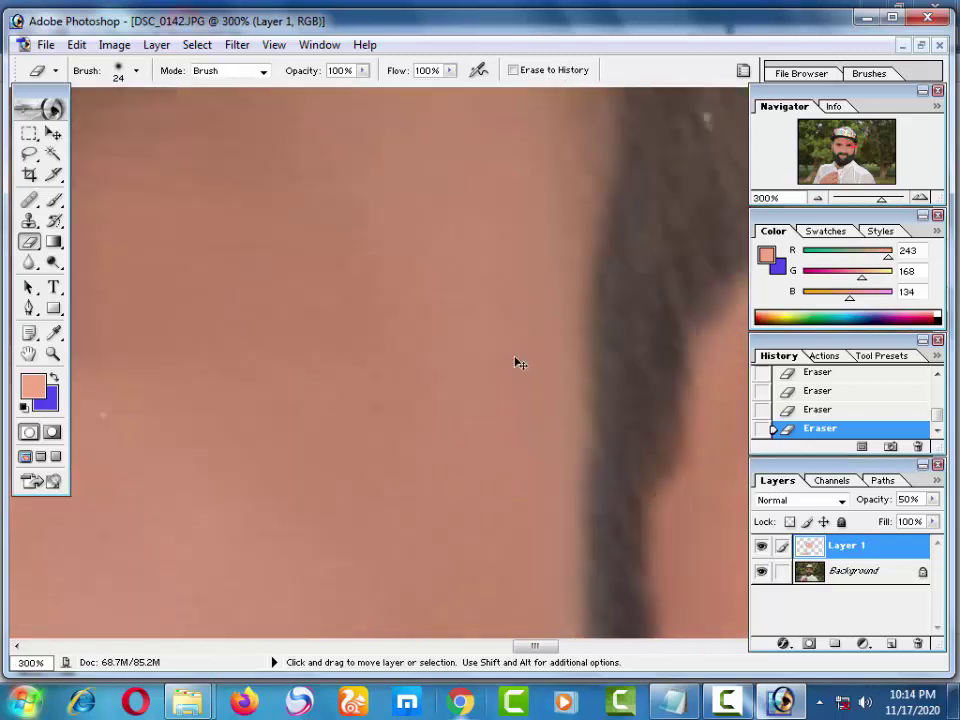
pyautogui.moveTo(564, 394); pyautogui.dragTo(563, 220)
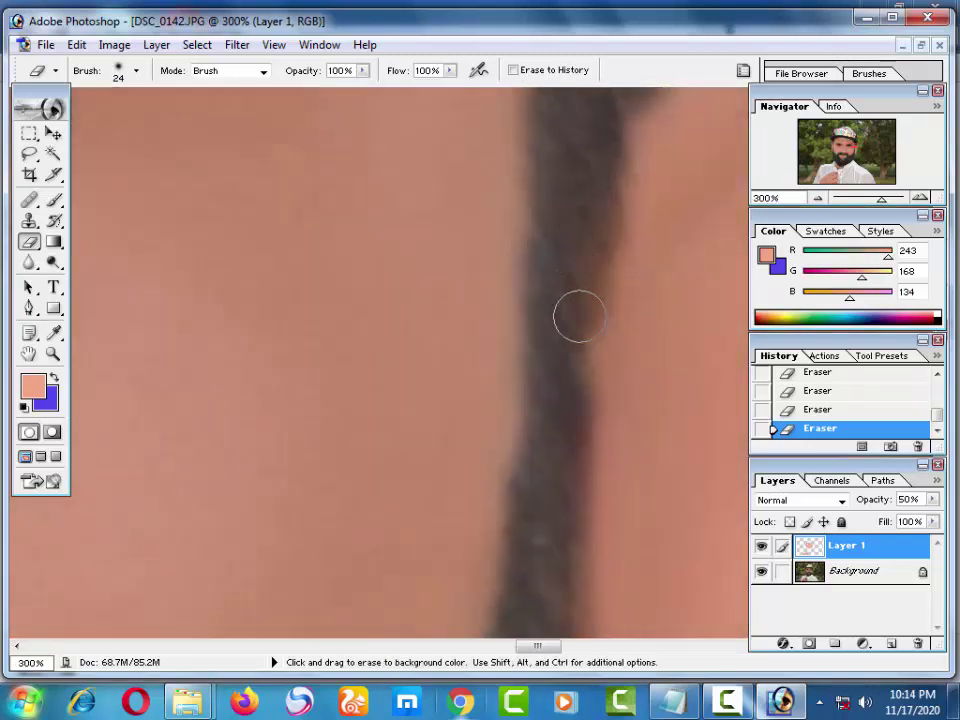
pyautogui.hotkey('ctrl', '-')
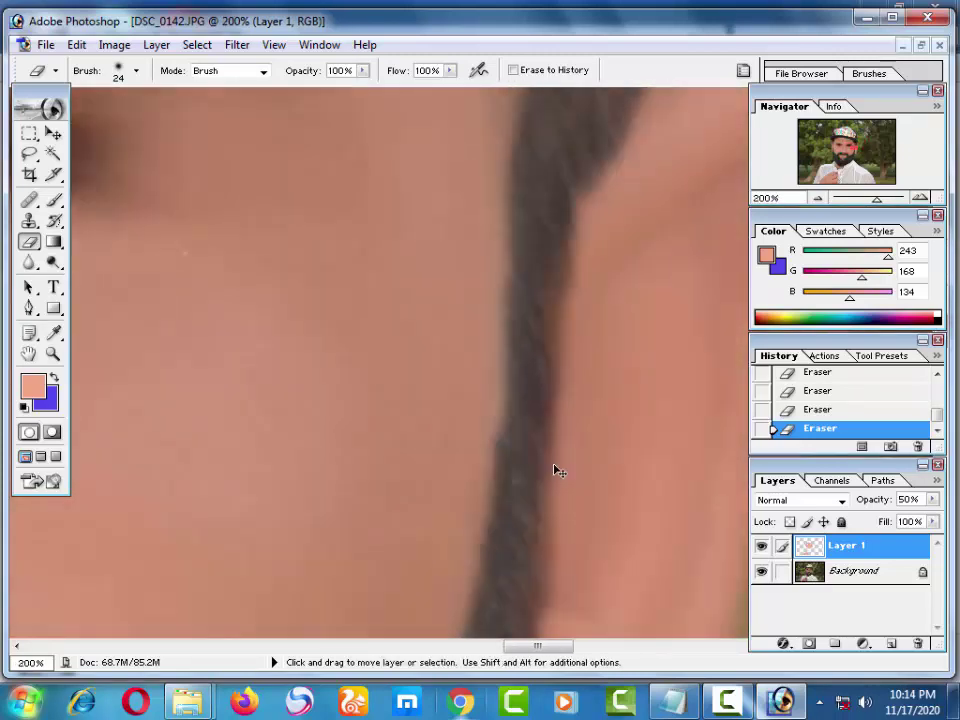
pyautogui.hotkey('ctrl', '-')
pyautogui.hotkey('ctrl', '-')
pyautogui.hotkey('ctrl', '-')
pyautogui.hotkey('ctrl', '-')
pyautogui.hotkey('ctrl', '-')
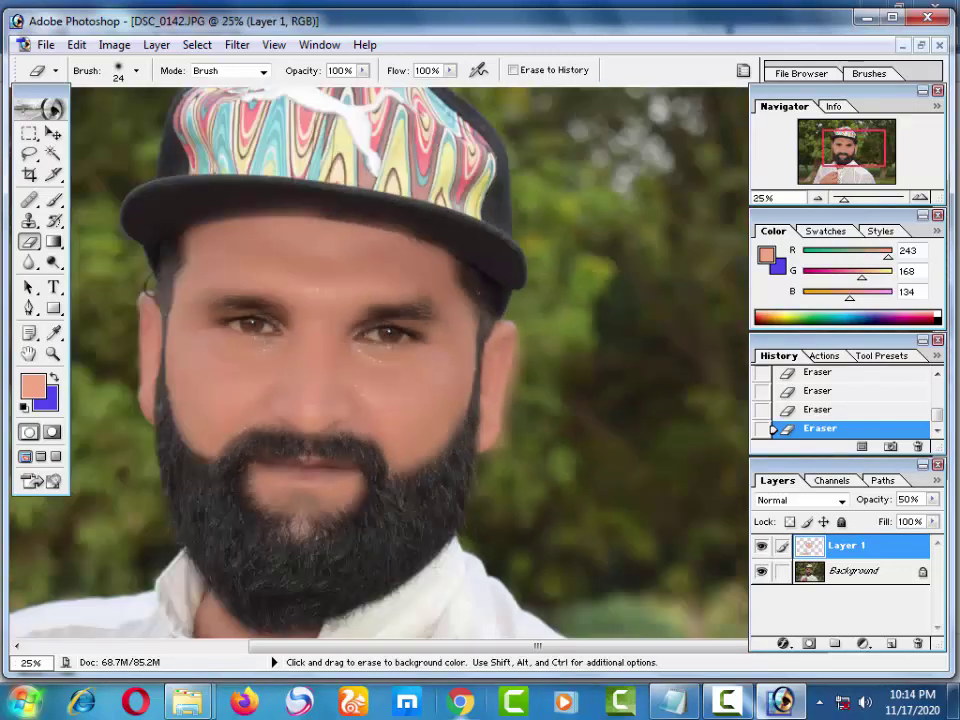
# Step: Toggle Layer 1 on and off repeatedly to compare the retouched face with the original
pyautogui.hotkey('ctrl', '+')
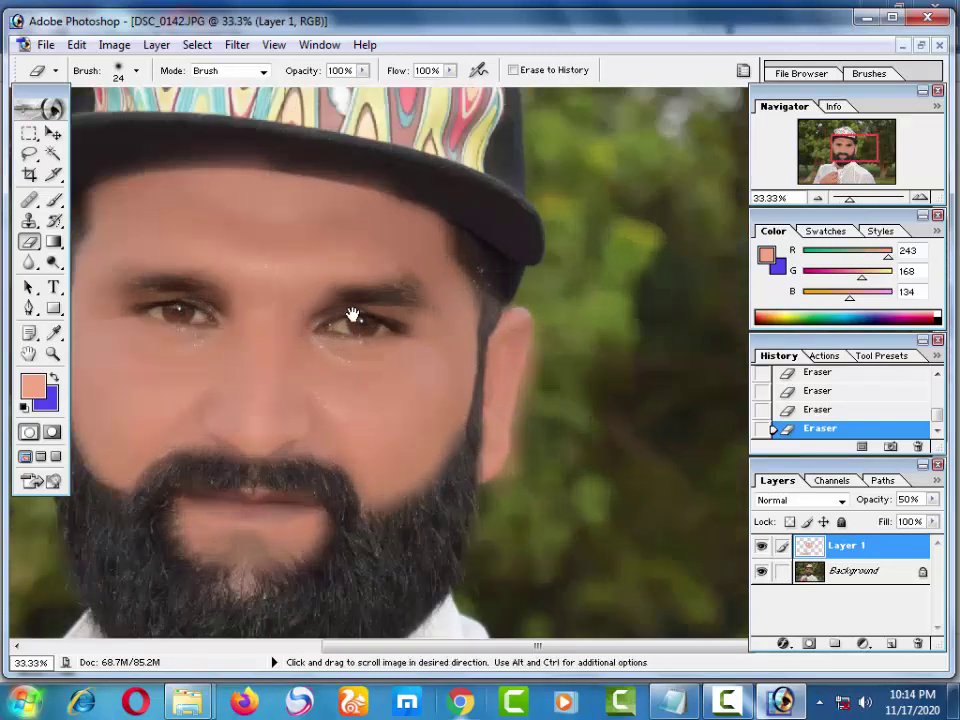
pyautogui.moveTo(353, 315); pyautogui.dragTo(482, 257)
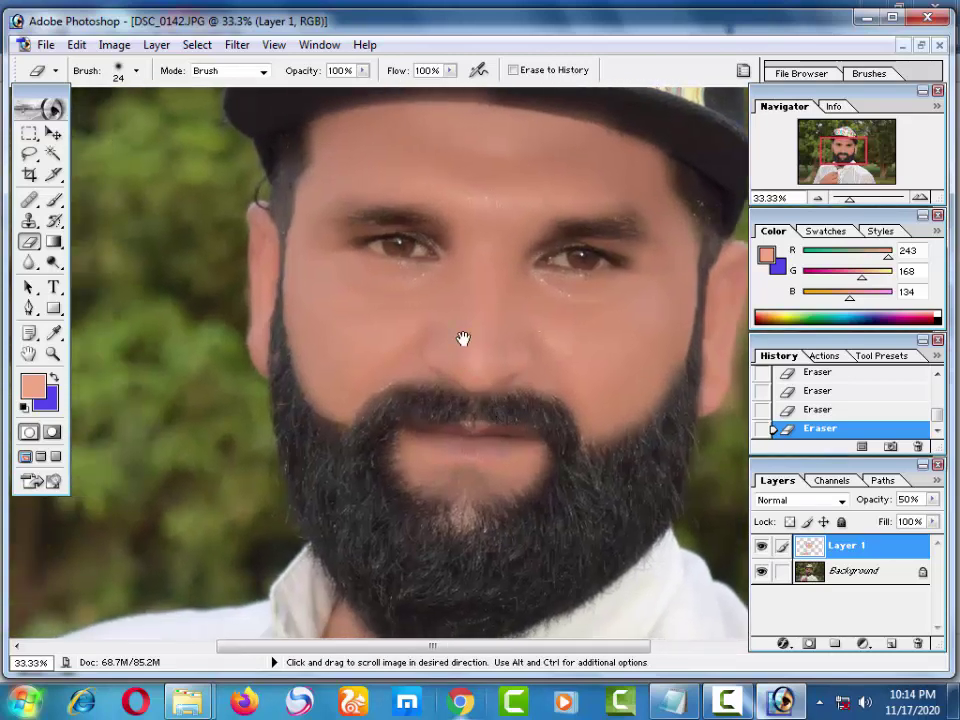
pyautogui.moveTo(440, 339); pyautogui.dragTo(485, 332)
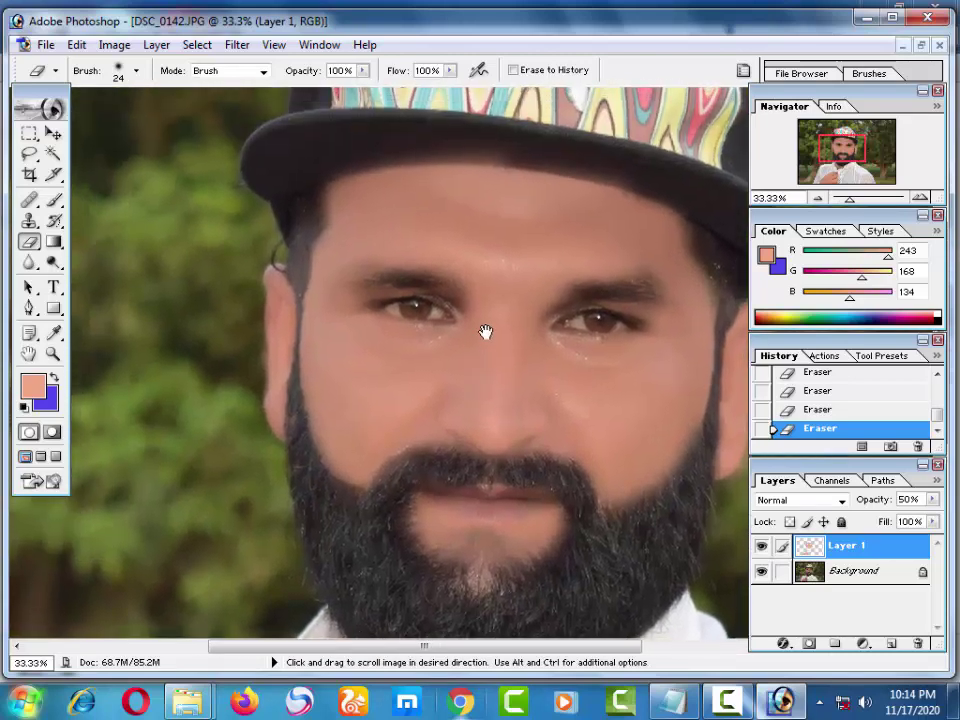
pyautogui.scroll(-2, 440, 260)
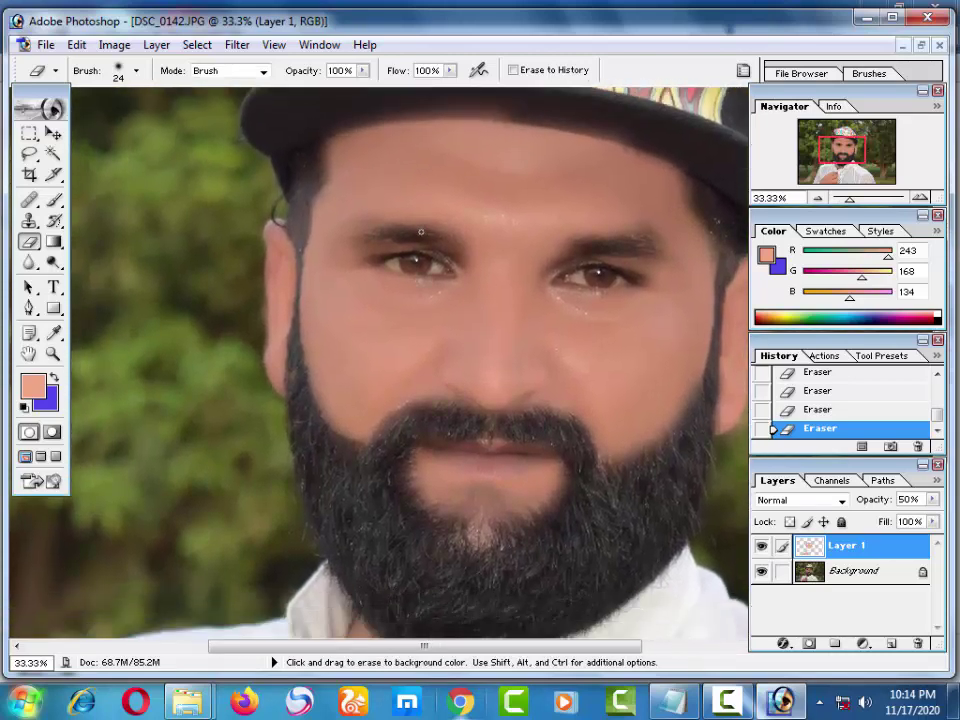
pyautogui.scroll(-1, 465, 310)
pyautogui.scroll(-1, 485, 345)
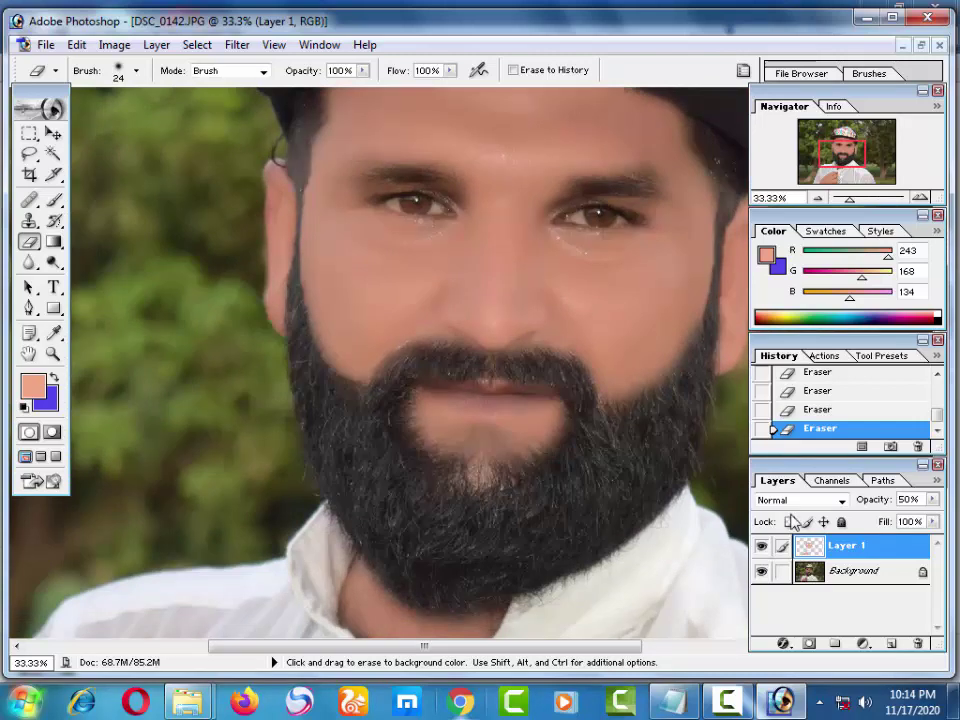
pyautogui.click(763, 547)
pyautogui.click(763, 547)
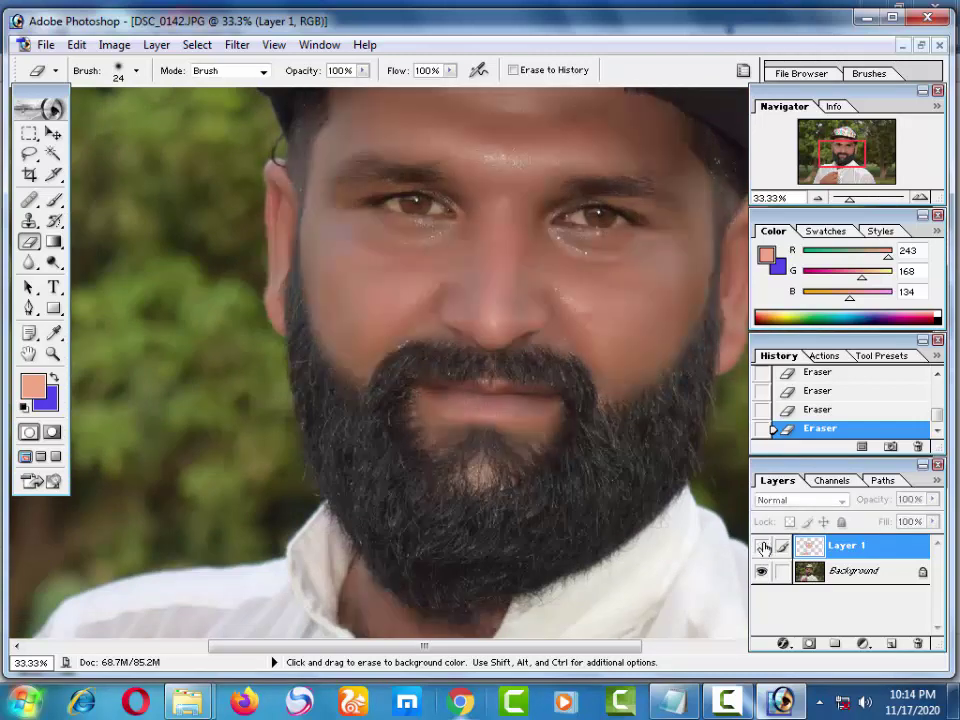
pyautogui.click(763, 547)
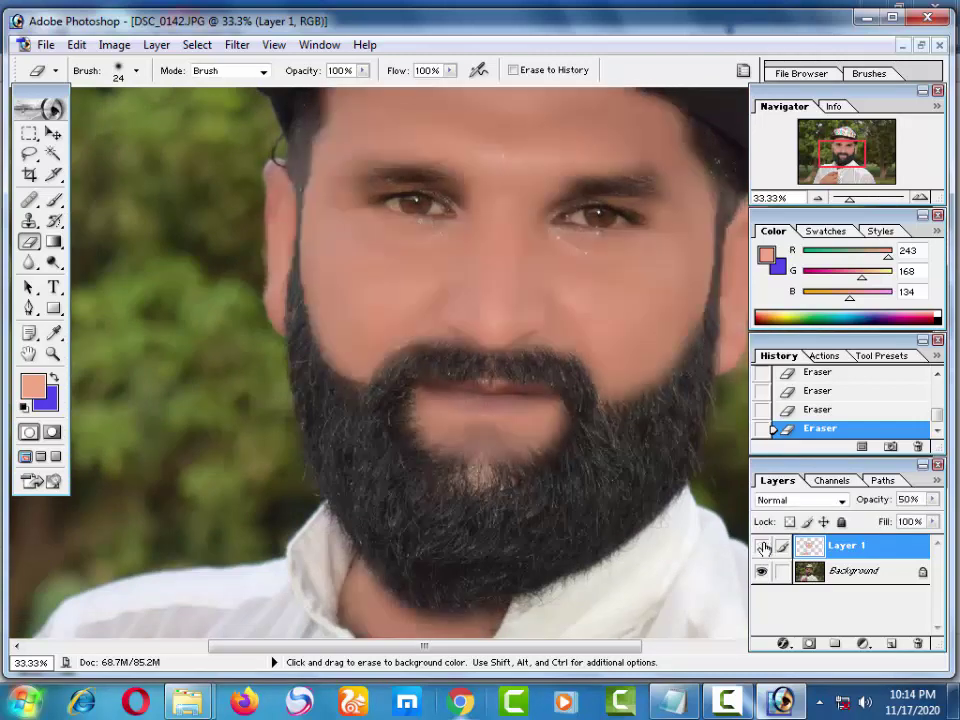
pyautogui.click(763, 547)
pyautogui.click(763, 547)
pyautogui.click(763, 547)
pyautogui.click(763, 547)
pyautogui.click(763, 547)
pyautogui.click(763, 547)
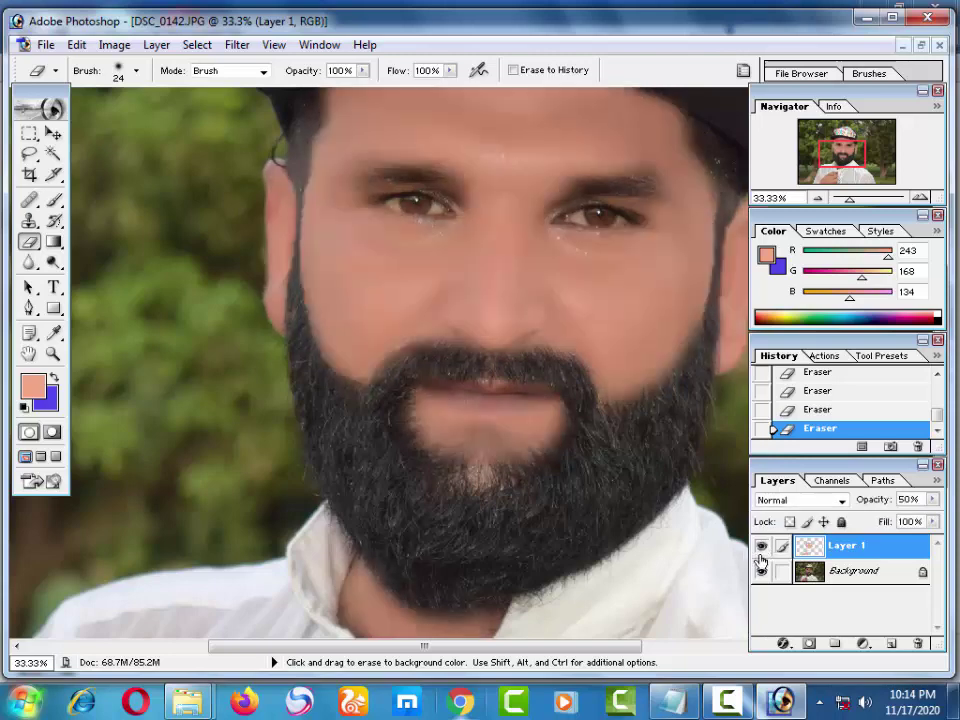
pyautogui.click(763, 547)
# Step: Merge Layer 1 down into Background and start converting Background into a normal layer
pyautogui.hotkey('ctrl', '-')
pyautogui.hotkey('ctrl', '-')
pyautogui.hotkey('ctrl', '-')
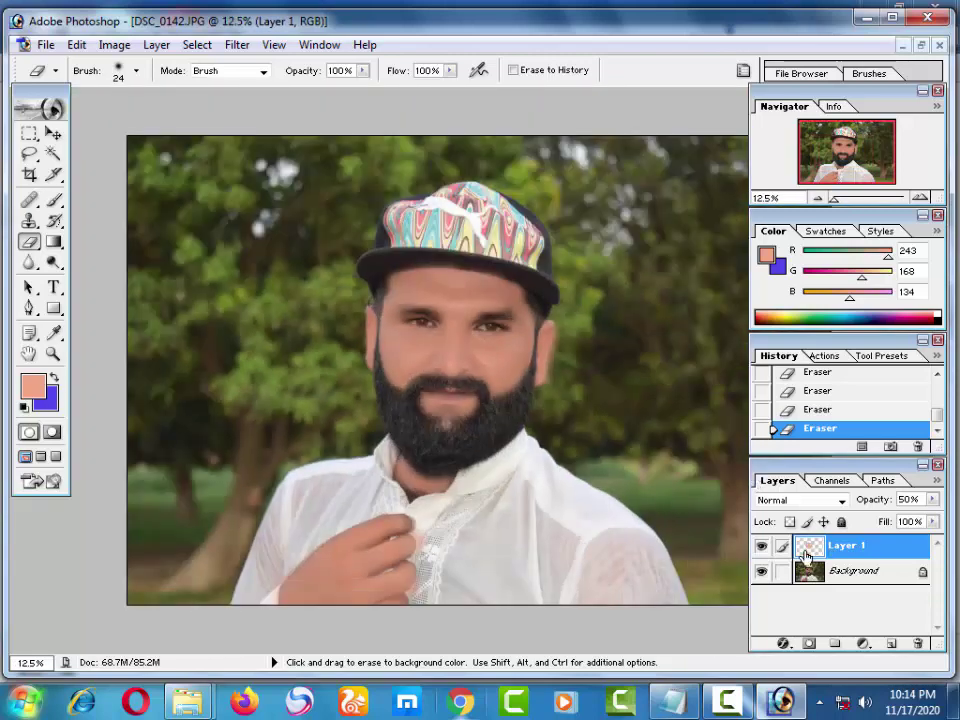
pyautogui.hotkey('ctrl', 'e')
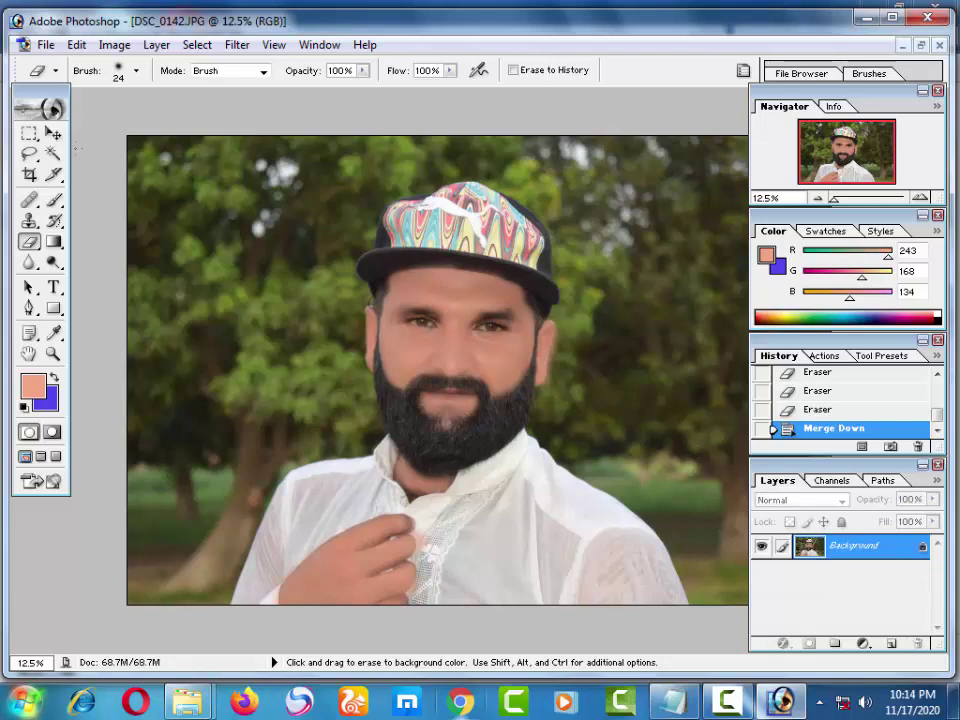
pyautogui.click(53, 133)
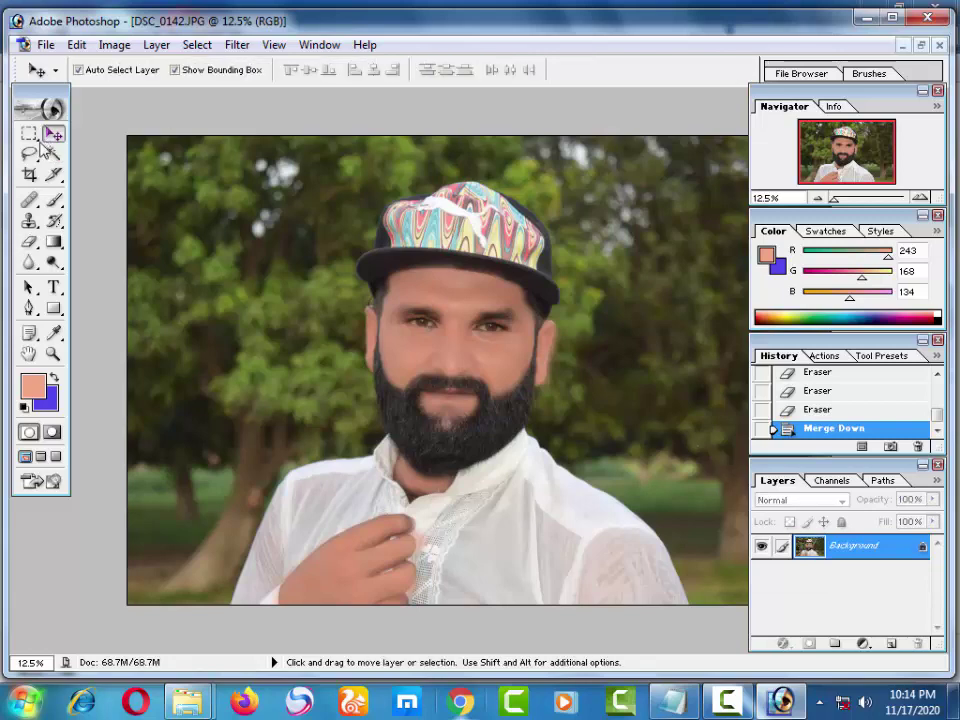
pyautogui.click(718, 708)
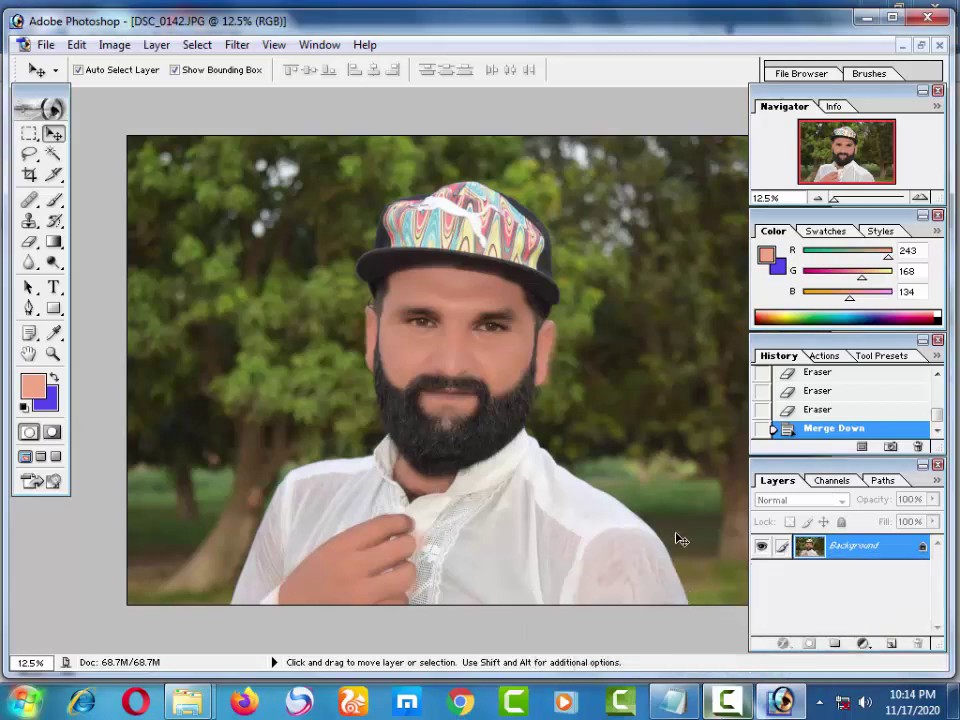
pyautogui.doubleClick(883, 549)
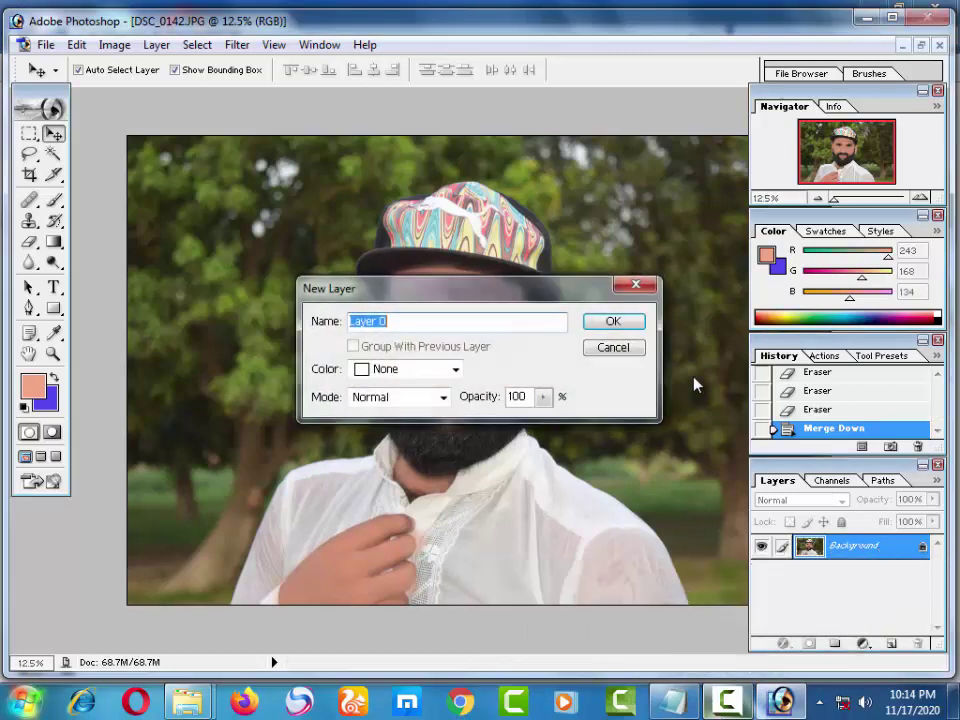
# Step: Make Background into Layer 0, duplicate it, and preview a -38 hue shift on the copy
pyautogui.click(614, 322)
pyautogui.hotkey('ctrl', 'j')
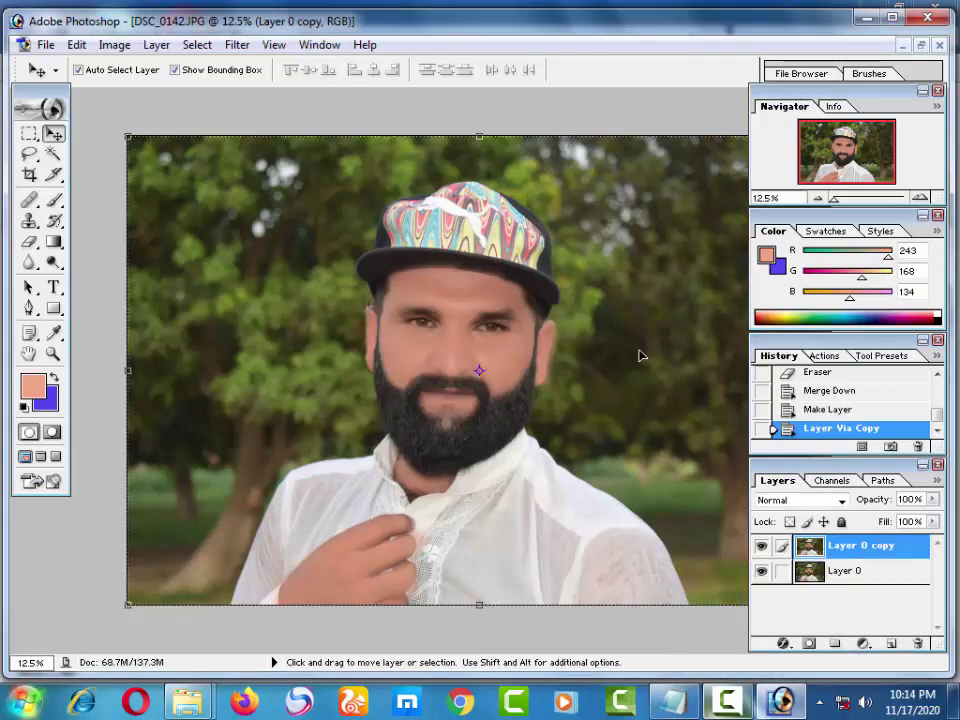
pyautogui.hotkey('ctrl', 'u')
pyautogui.moveTo(680, 133)
pyautogui.mouseDown()
pyautogui.moveTo(819, 216)
pyautogui.moveTo(834, 330)
pyautogui.mouseUp()
pyautogui.moveTo(814, 406)
pyautogui.mouseDown()
pyautogui.moveTo(853, 408)
pyautogui.moveTo(783, 426)
pyautogui.mouseUp()
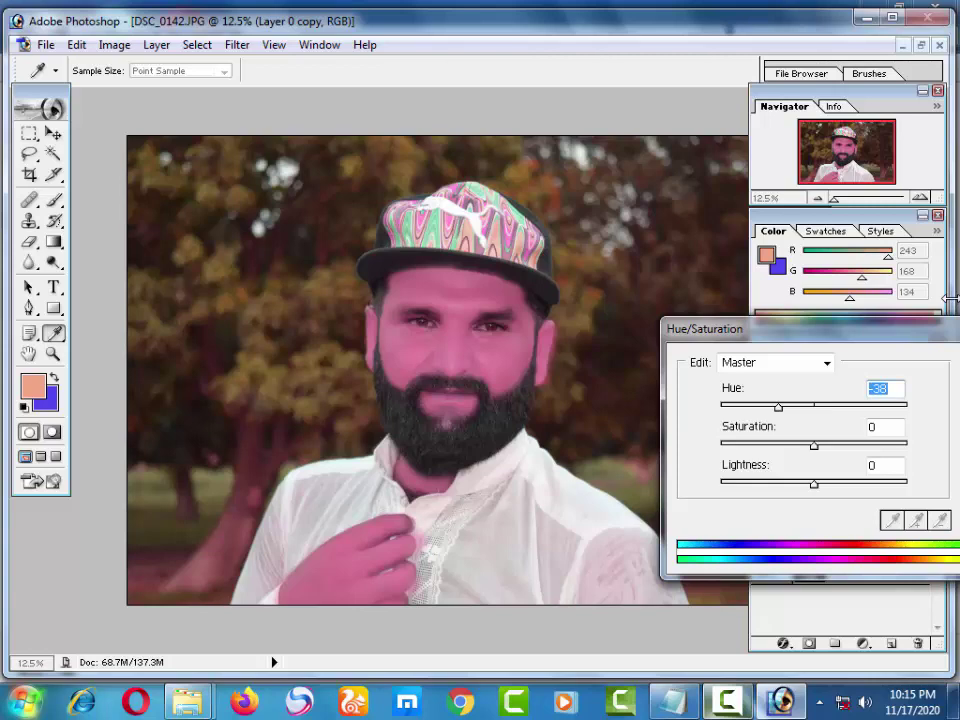
# Step: Apply Hue +3 and Saturation +53 to Layer 0 copy
pyautogui.click(728, 700)
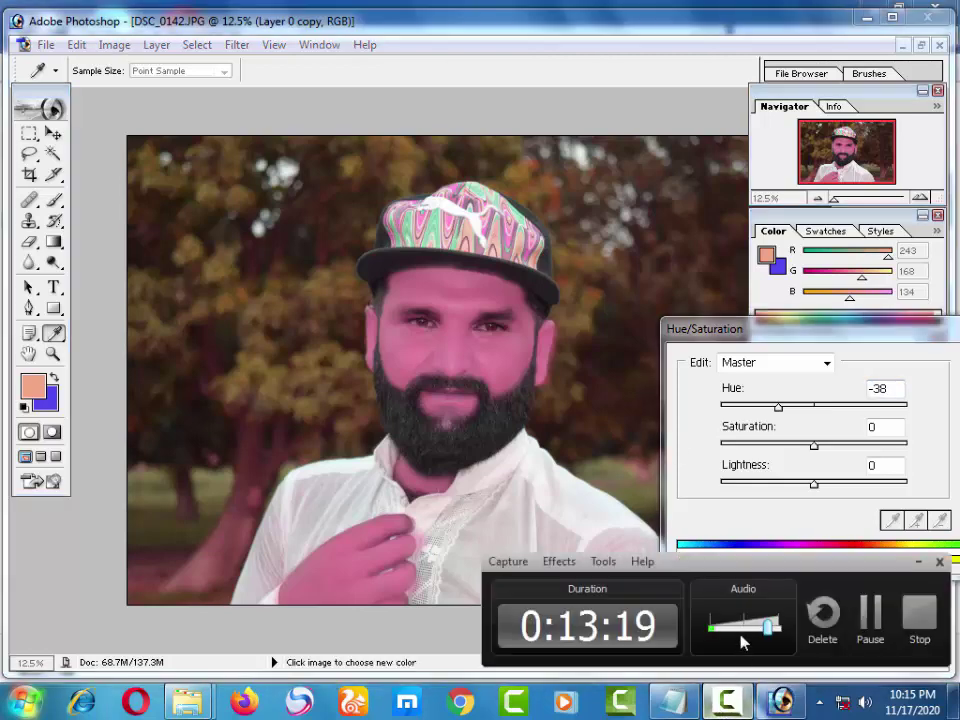
pyautogui.click(791, 405)
pyautogui.moveTo(791, 406); pyautogui.dragTo(822, 426)
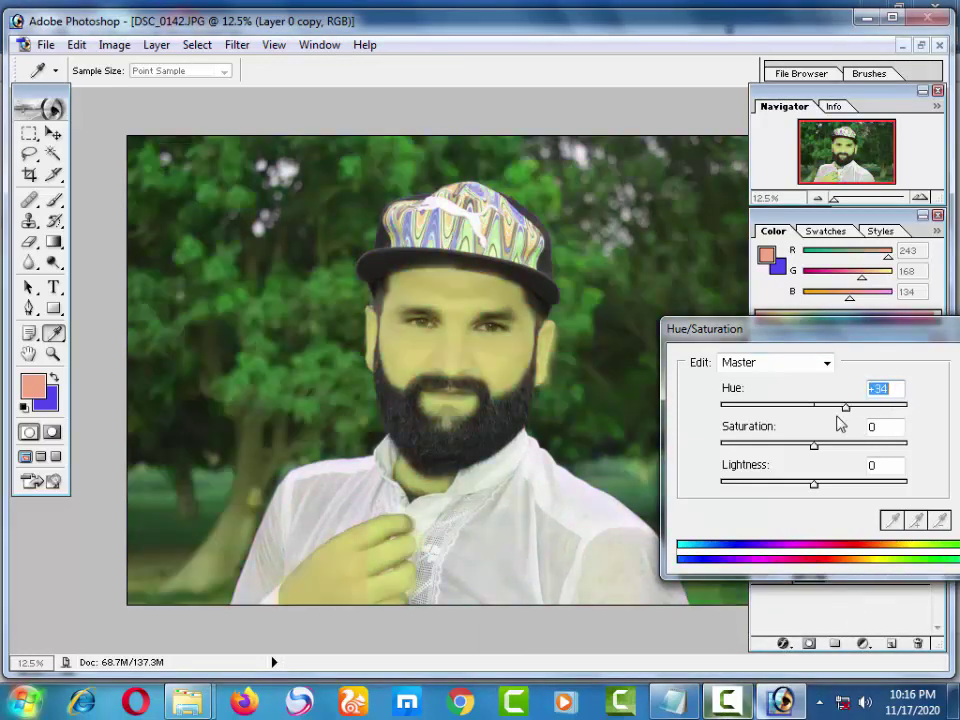
pyautogui.press('Down')
pyautogui.press('Down')
pyautogui.press('Down')
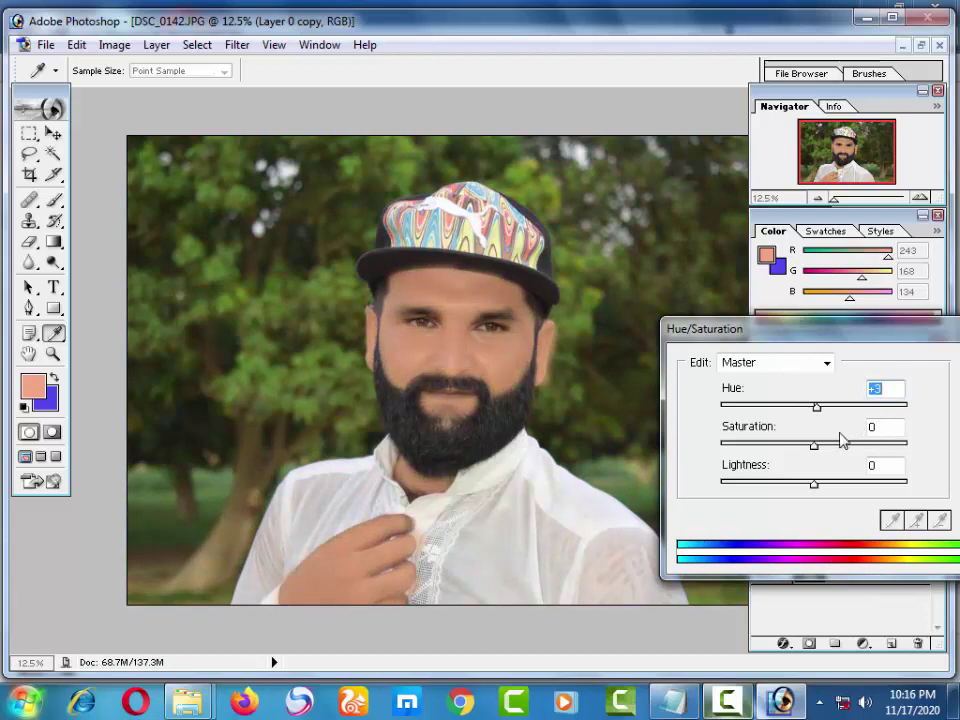
pyautogui.moveTo(842, 441)
pyautogui.mouseDown()
pyautogui.moveTo(842, 452)
pyautogui.moveTo(870, 455)
pyautogui.mouseUp()
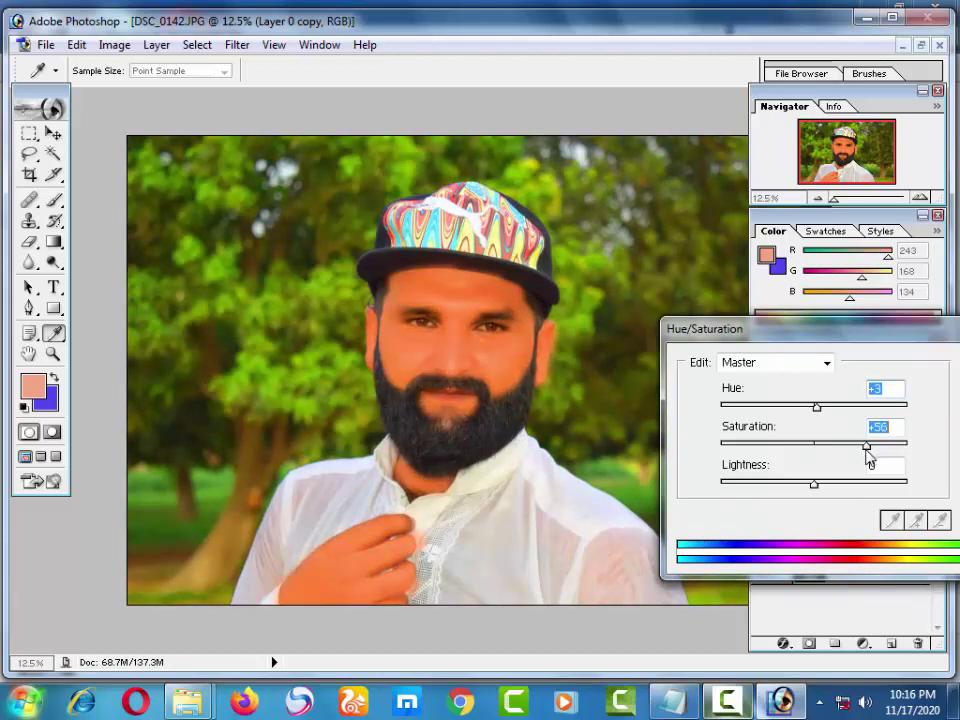
pyautogui.press('Down')
pyautogui.press('Down')
pyautogui.press('Down')
pyautogui.moveTo(760, 330); pyautogui.dragTo(494, 375)
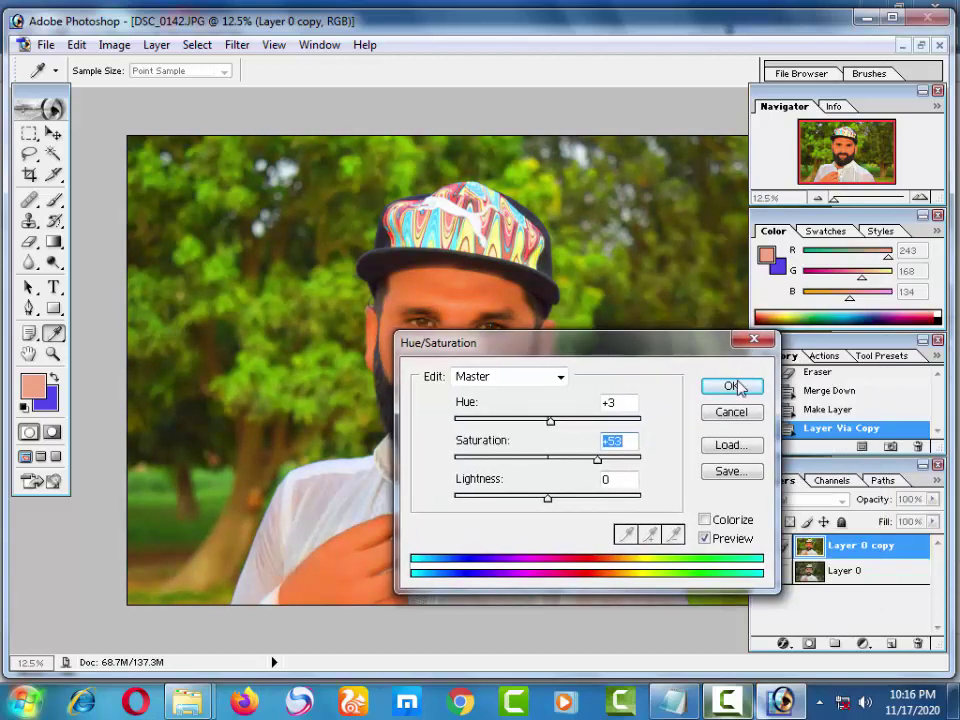
pyautogui.press('Return')
pyautogui.press('v')
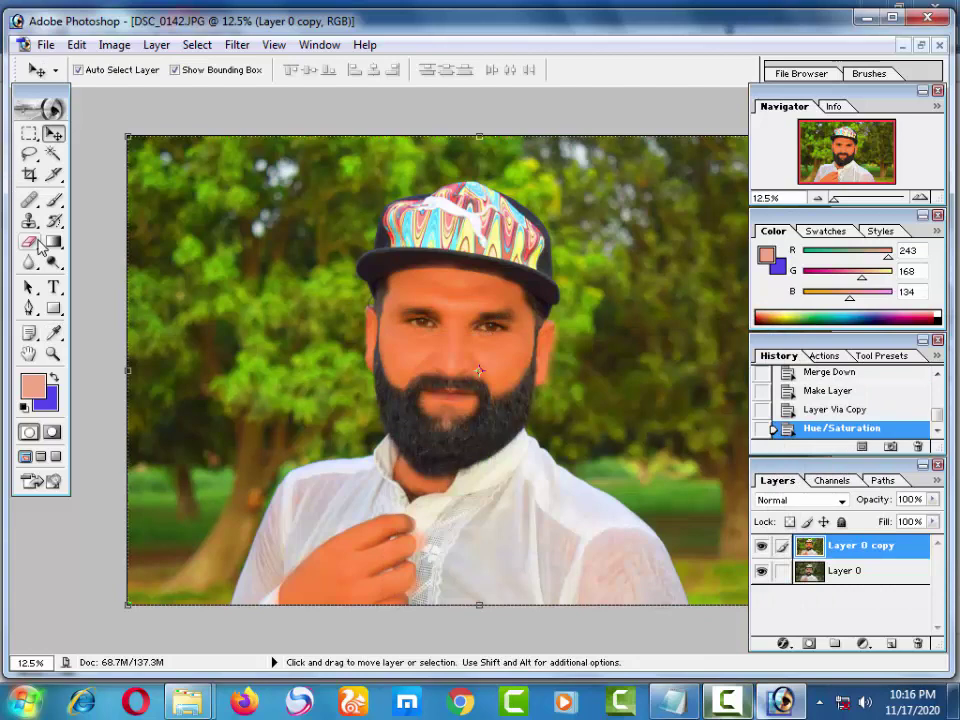
pyautogui.click(29, 241)
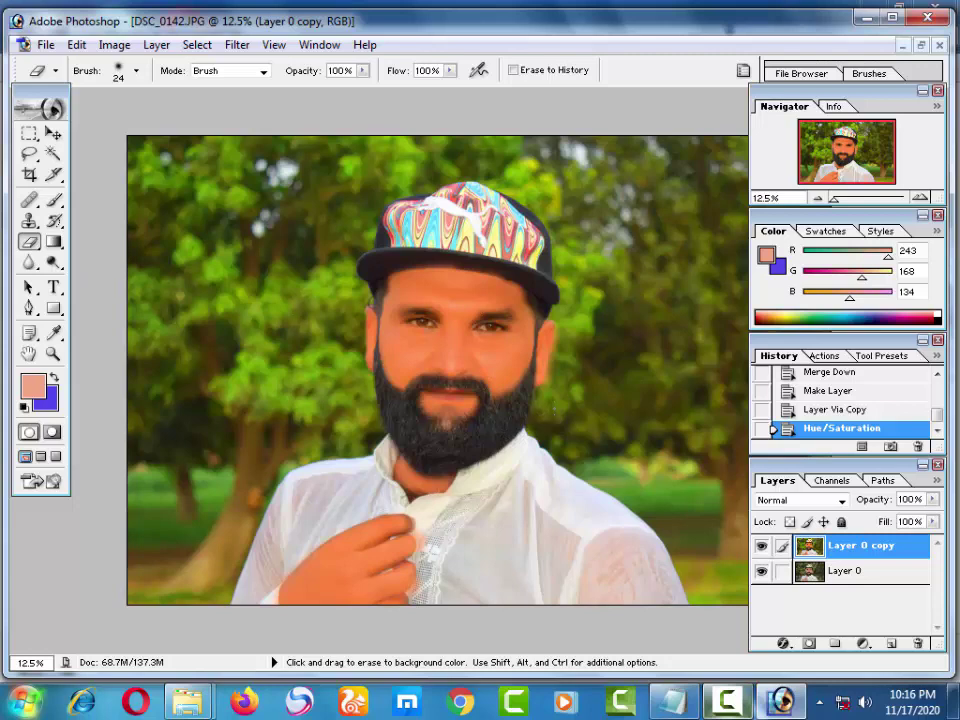
# Step: Erase the saturated copy layer's orange tint from the forehead with an enlarged eraser
pyautogui.hotkey('ctrl', '+')
pyautogui.hotkey('ctrl', '+')
pyautogui.hotkey('ctrl', '+')
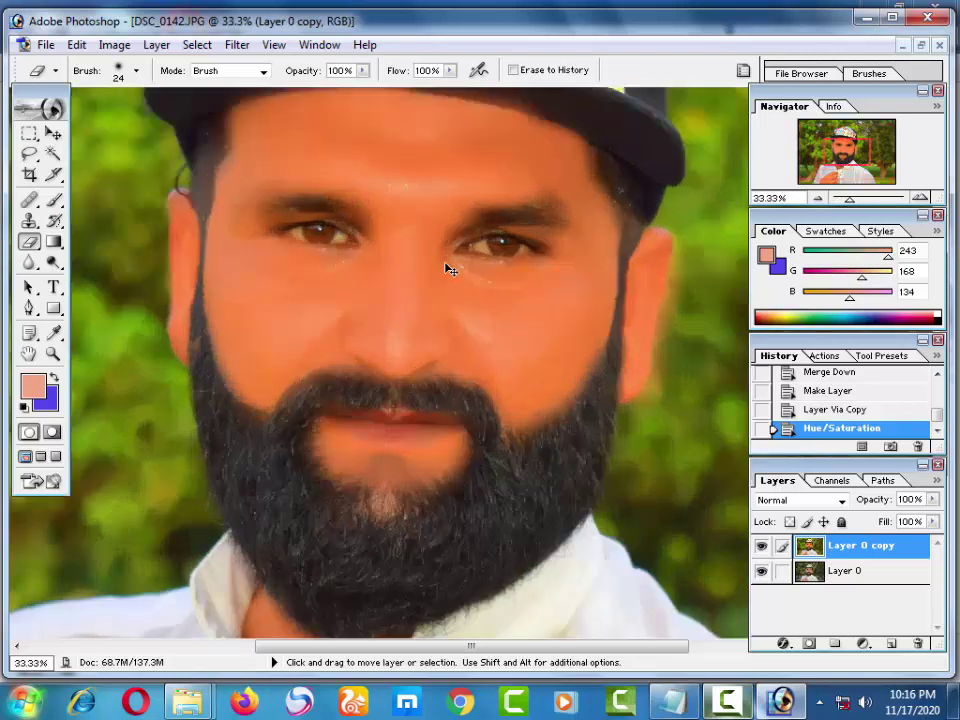
pyautogui.rightClick(384, 194)
pyautogui.moveTo(428, 224); pyautogui.dragTo(506, 224)
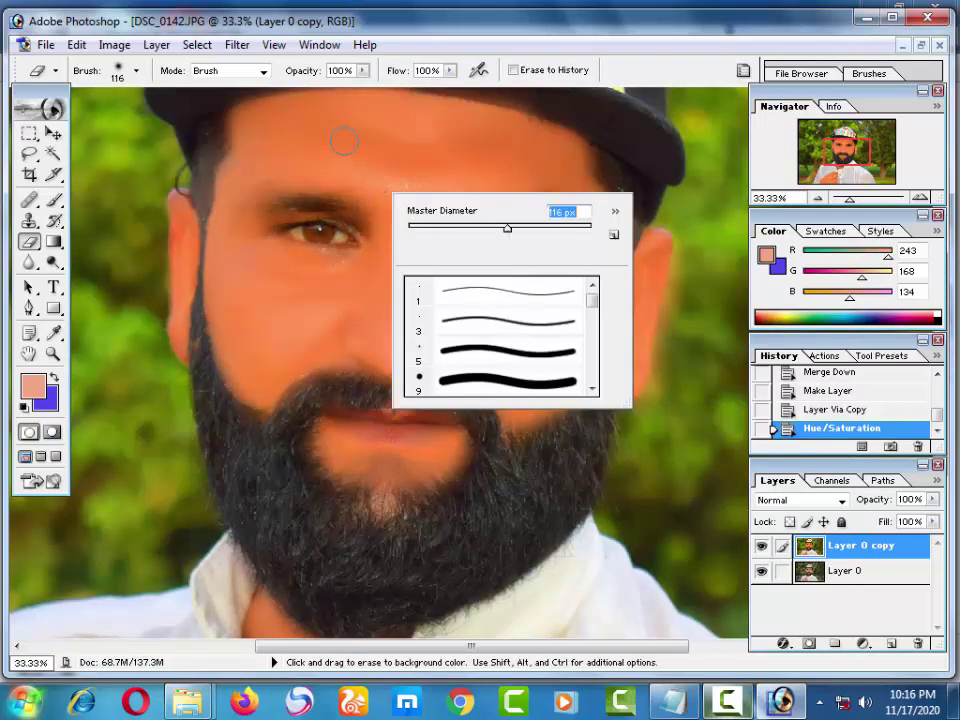
pyautogui.moveTo(345, 140); pyautogui.dragTo(415, 178)
pyautogui.rightClick(416, 178)
pyautogui.moveTo(533, 208); pyautogui.dragTo(588, 210)
pyautogui.click(418, 160)
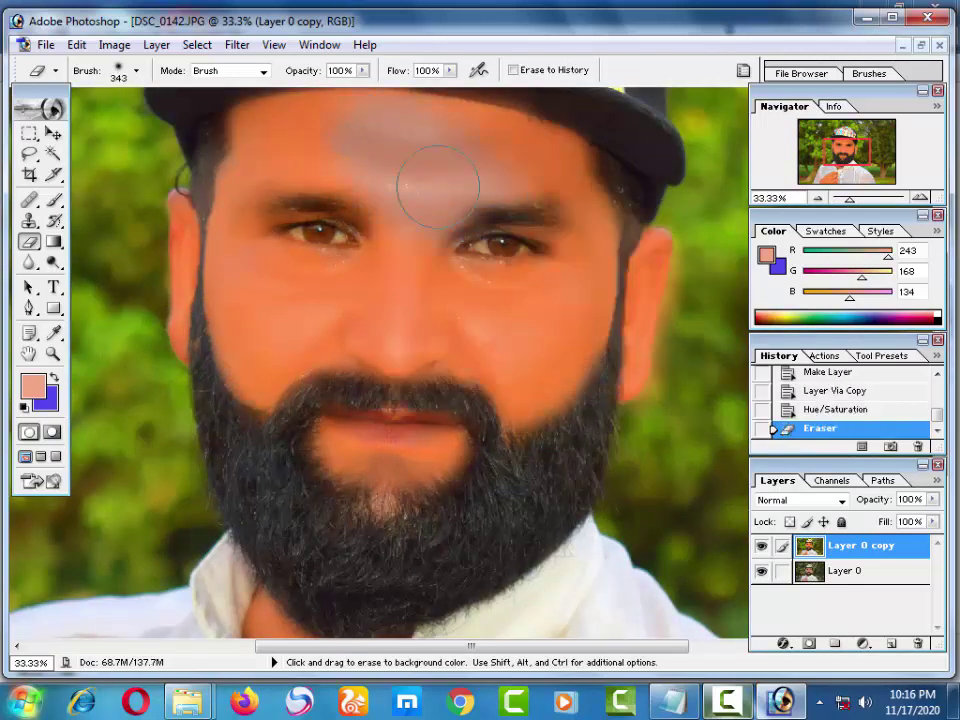
pyautogui.moveTo(418, 182); pyautogui.dragTo(418, 188)
pyautogui.hotkey('ctrl', '-')
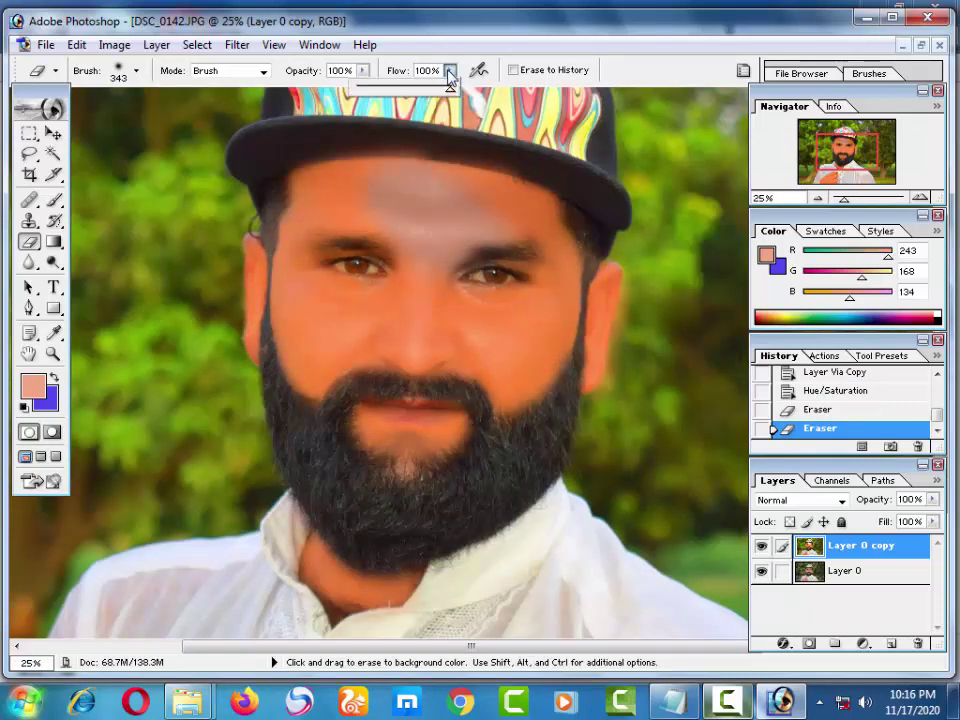
pyautogui.click(450, 70)
pyautogui.click(379, 183)
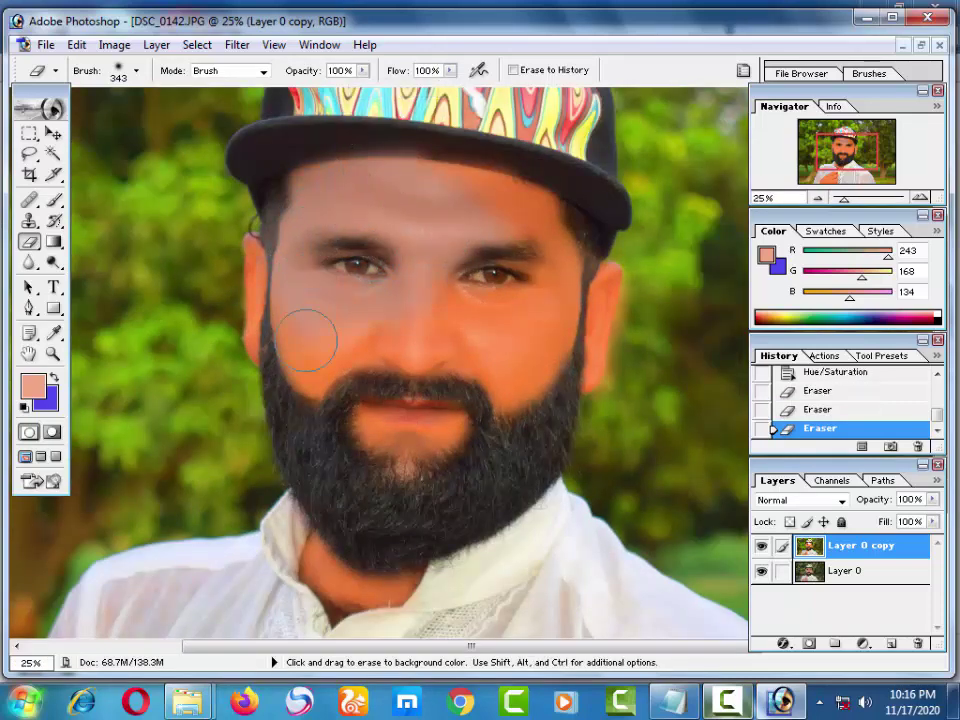
# Step: Erase the orange tint from the cheeks, lips and chin, then shrink the eraser to 58 px
pyautogui.moveTo(360, 421); pyautogui.dragTo(437, 461)
pyautogui.moveTo(482, 381); pyautogui.dragTo(497, 381)
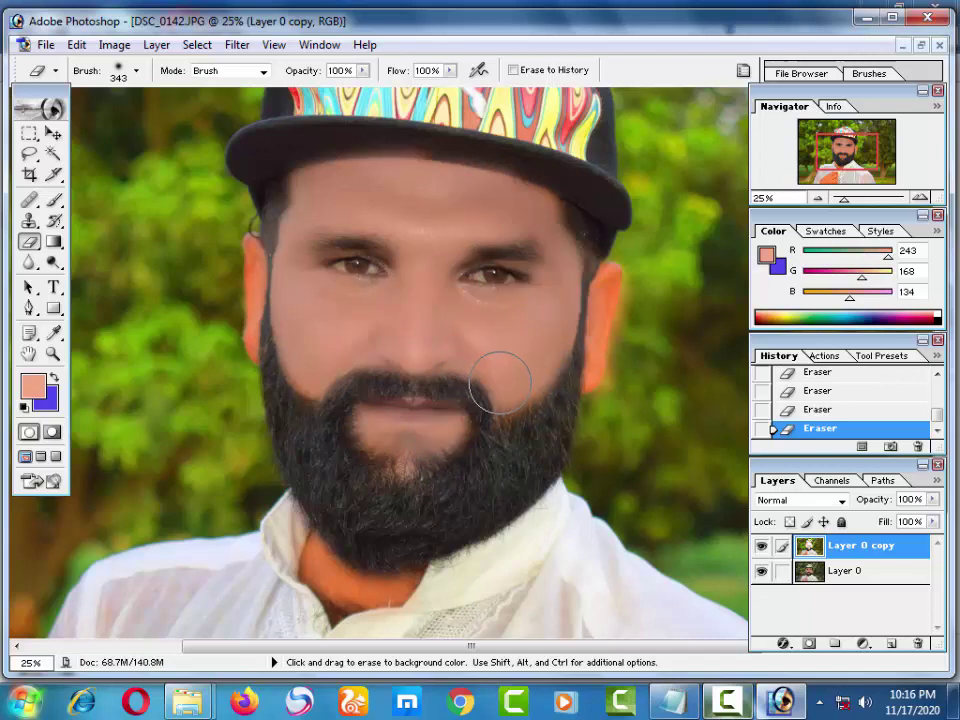
pyautogui.hotkey('ctrl', '+')
pyautogui.hotkey('ctrl', '+')
pyautogui.hotkey('ctrl', '+')
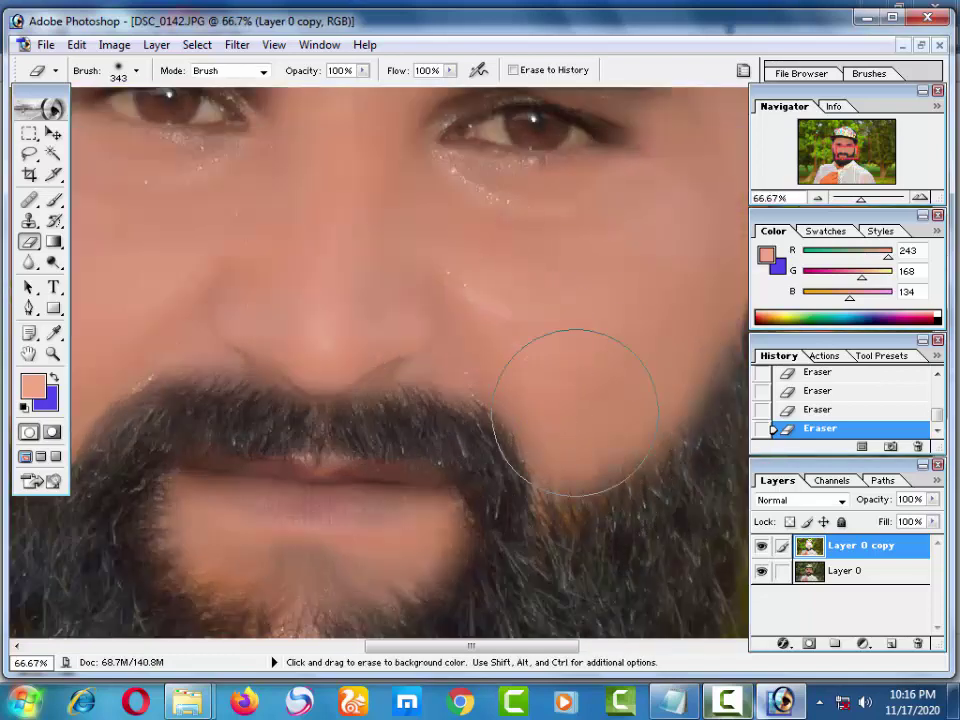
pyautogui.moveTo(514, 456)
pyautogui.mouseDown()
pyautogui.moveTo(564, 285)
pyautogui.moveTo(588, 265)
pyautogui.mouseUp()
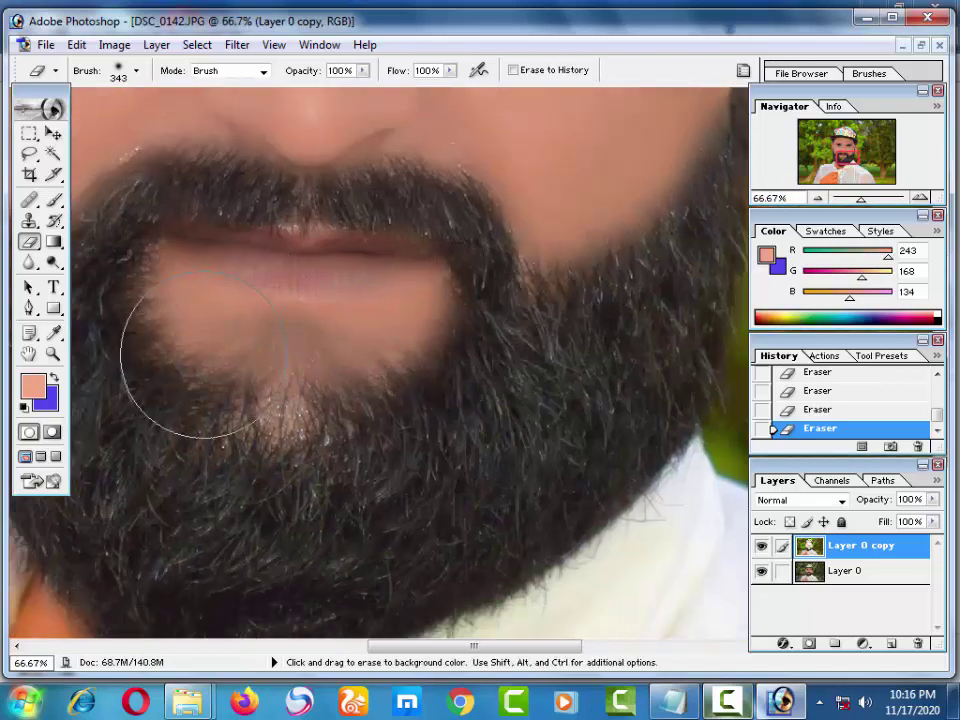
pyautogui.moveTo(156, 280); pyautogui.dragTo(154, 396)
pyautogui.rightClick(360, 270)
pyautogui.click(443, 305)
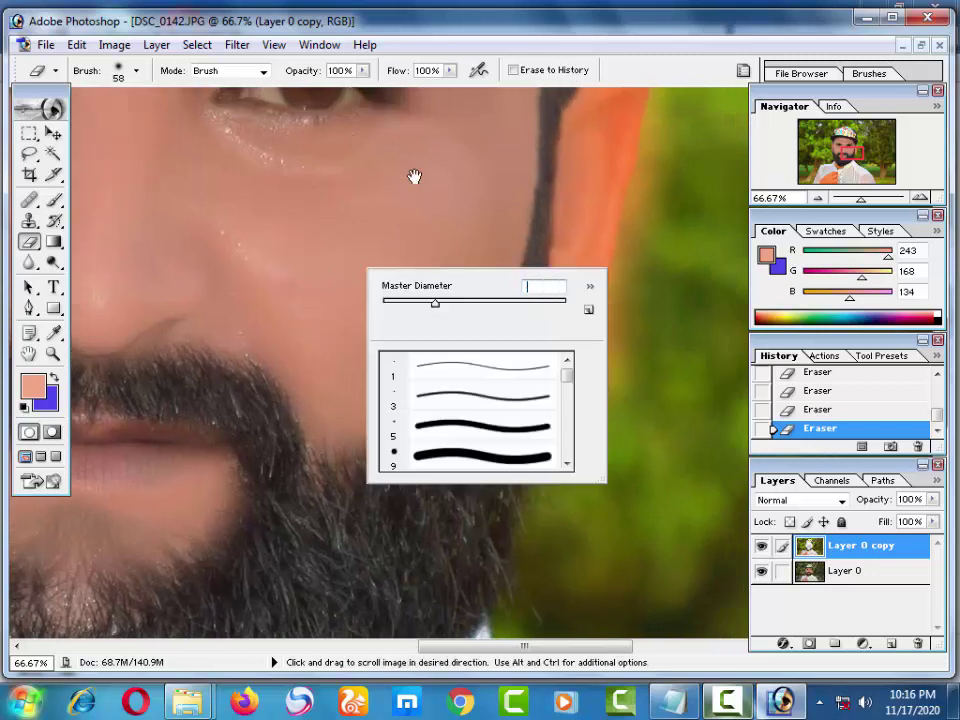
pyautogui.click(463, 283)
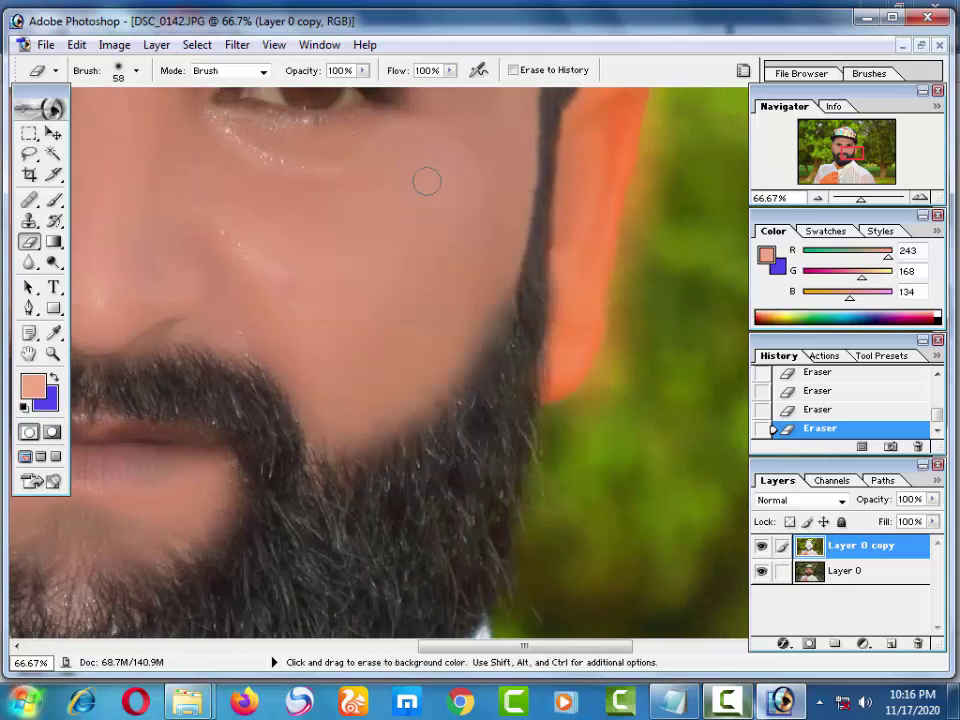
# Step: Move to the ear and cheek edge and enlarge the eraser to 110 px
pyautogui.moveTo(424, 180); pyautogui.dragTo(373, 317)
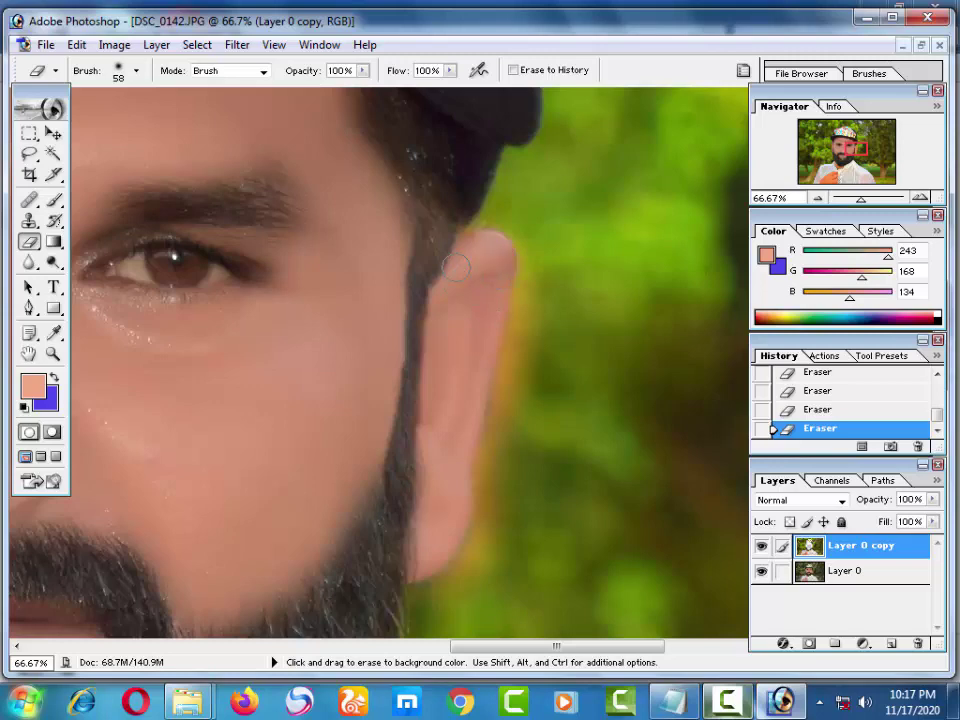
pyautogui.moveTo(453, 265); pyautogui.dragTo(541, 229)
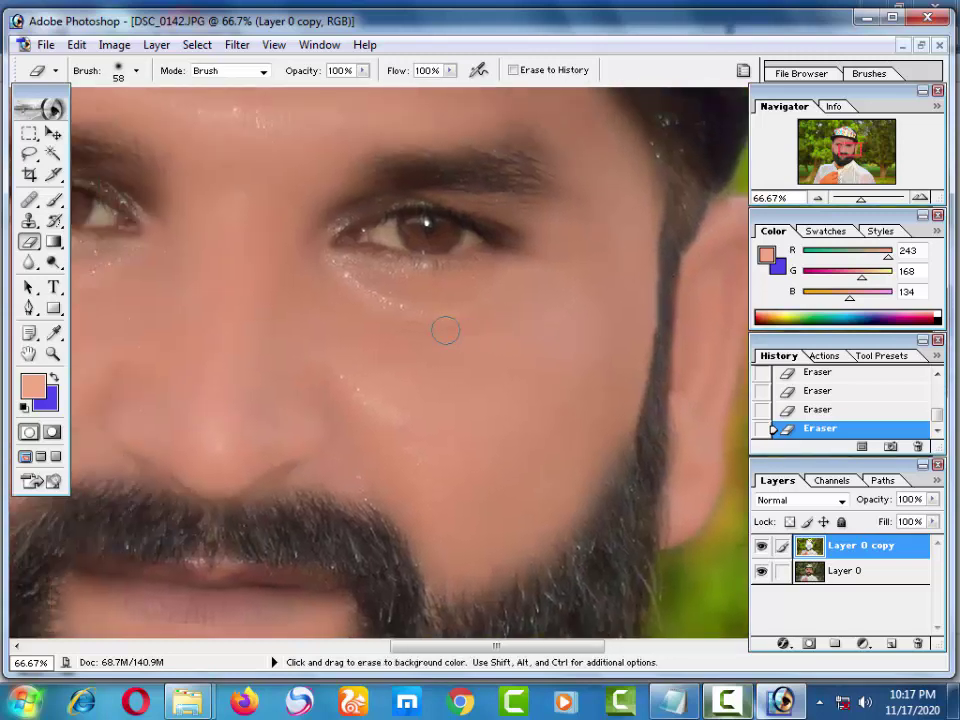
pyautogui.hotkey('ctrl', '-')
pyautogui.hotkey('ctrl', '-')
pyautogui.rightClick(346, 302)
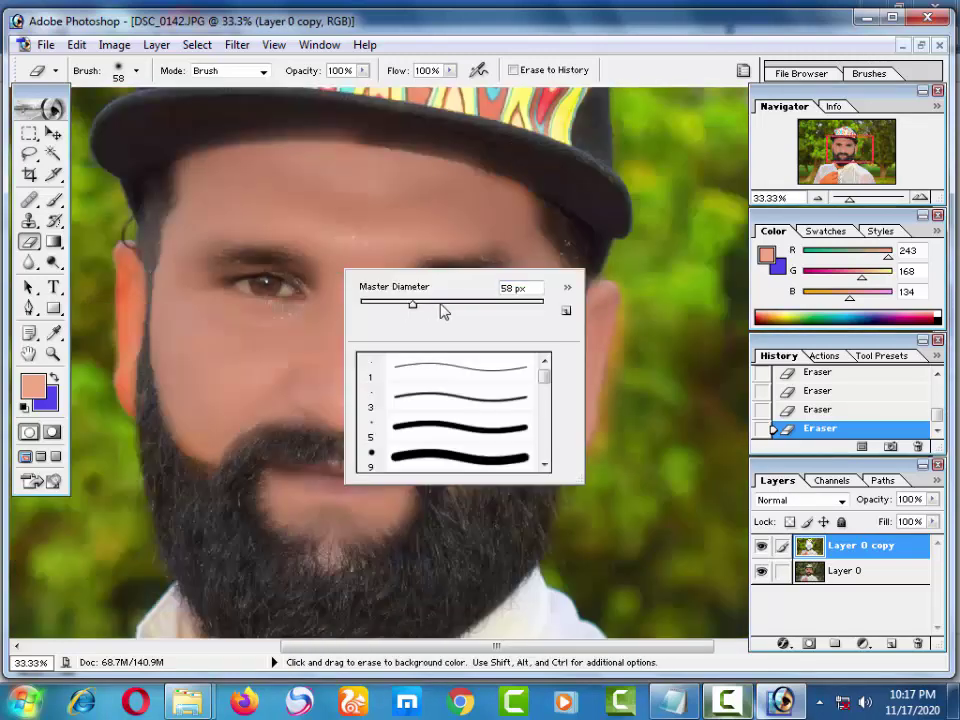
pyautogui.moveTo(411, 305); pyautogui.dragTo(445, 305)
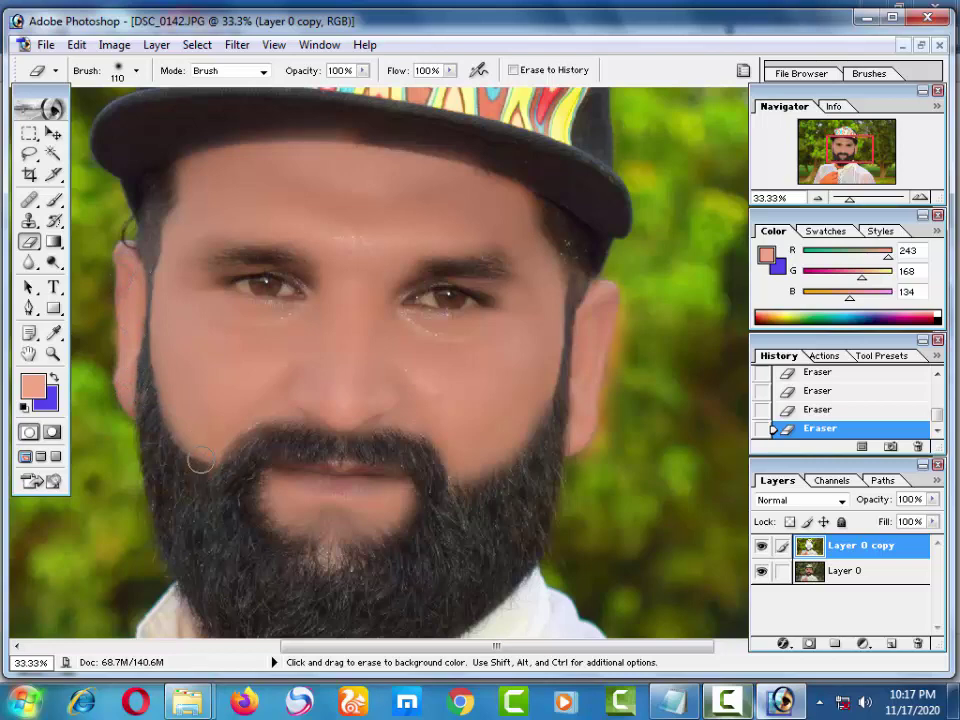
pyautogui.hotkey('ctrl', '-')
pyautogui.hotkey('ctrl', '-')
pyautogui.rightClick(355, 458)
# Step: Set the eraser to 476 px and erase the orange tint from the hand
pyautogui.moveTo(476, 493); pyautogui.dragTo(522, 504)
pyautogui.press('Return')
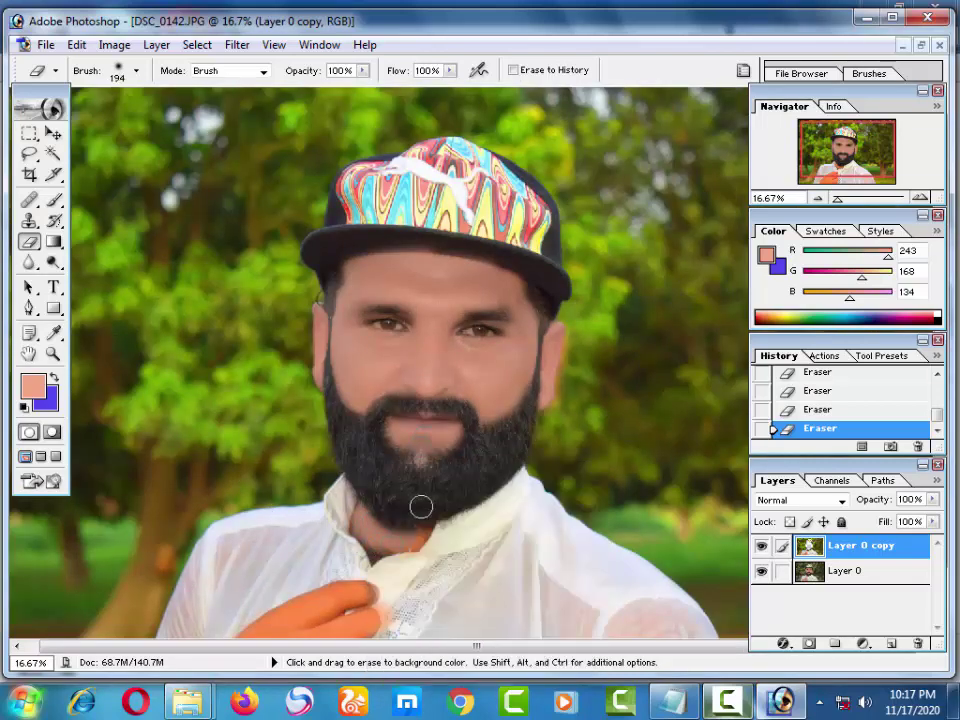
pyautogui.moveTo(420, 508); pyautogui.dragTo(435, 443)
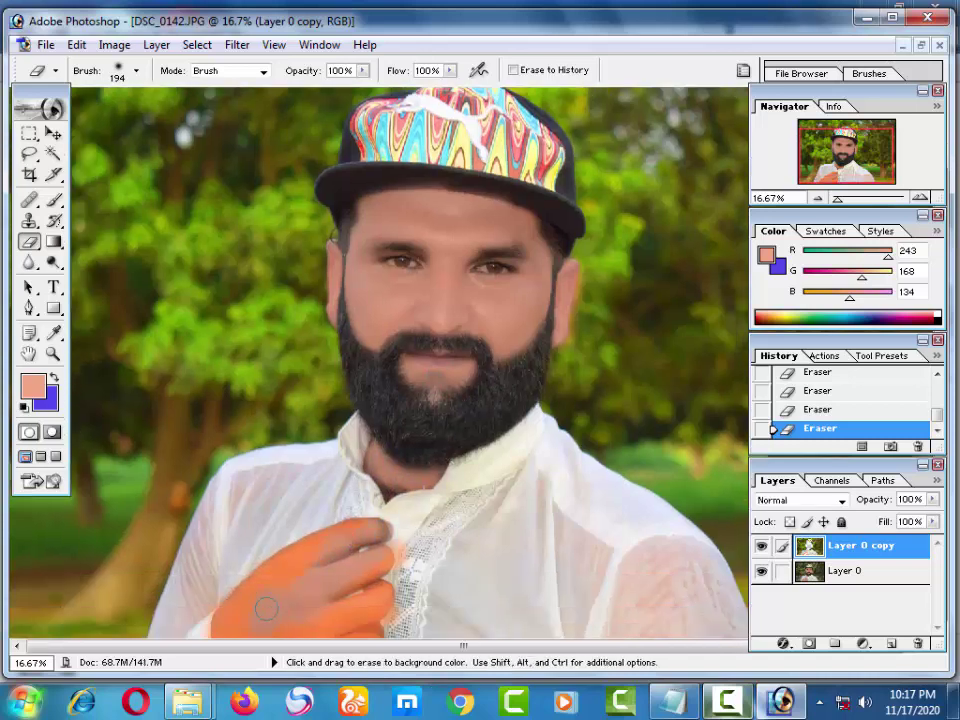
pyautogui.rightClick(280, 462)
pyautogui.moveTo(424, 495); pyautogui.dragTo(457, 495)
pyautogui.press('Return')
pyautogui.moveTo(396, 553)
pyautogui.mouseDown()
pyautogui.moveTo(306, 542)
pyautogui.moveTo(199, 621)
pyautogui.mouseUp()
# Step: Erase remaining colour over the shirt, hand up to the collar, beard and mustache
pyautogui.hscroll(1, 236, 574)
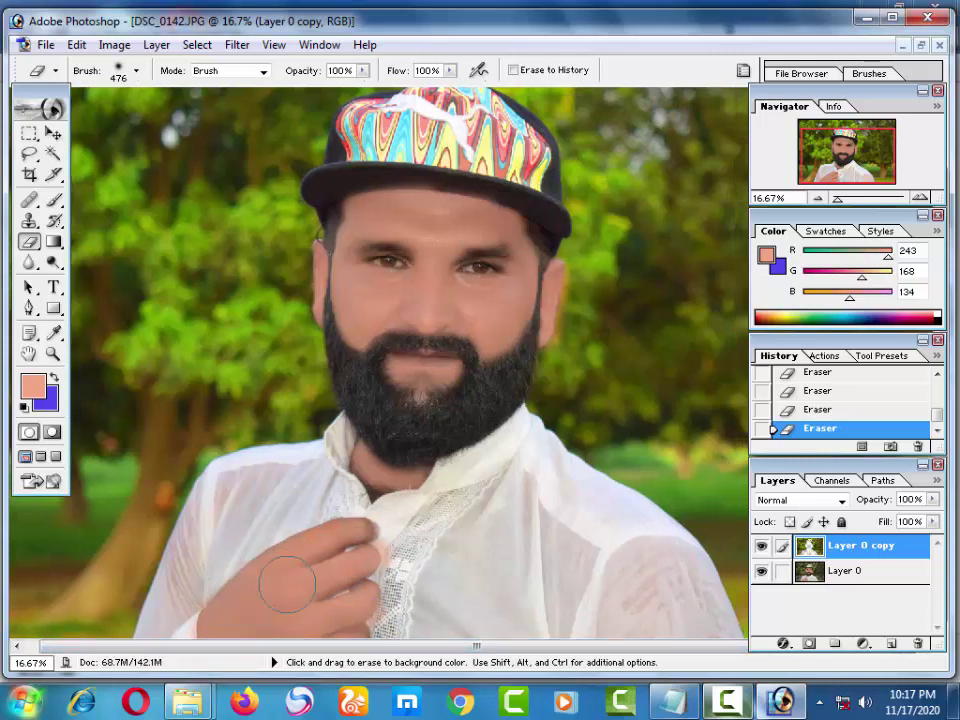
pyautogui.hotkey('ctrl', '-')
pyautogui.hotkey('ctrl', '-')
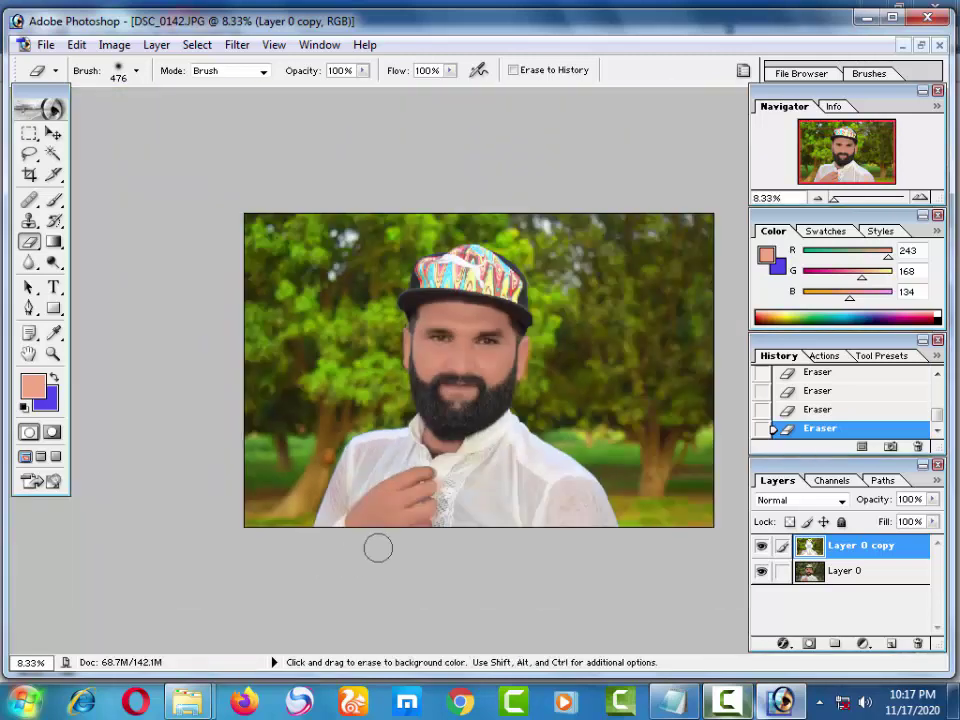
pyautogui.moveTo(429, 463); pyautogui.dragTo(557, 496)
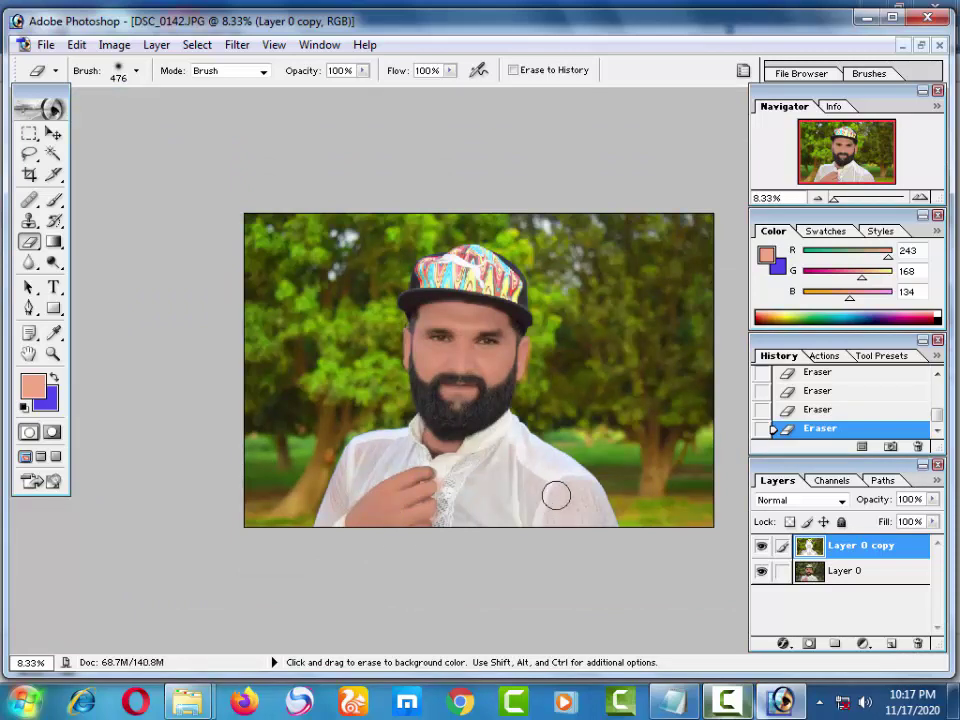
pyautogui.hotkey('ctrl', '+')
pyautogui.moveTo(471, 321); pyautogui.dragTo(477, 294)
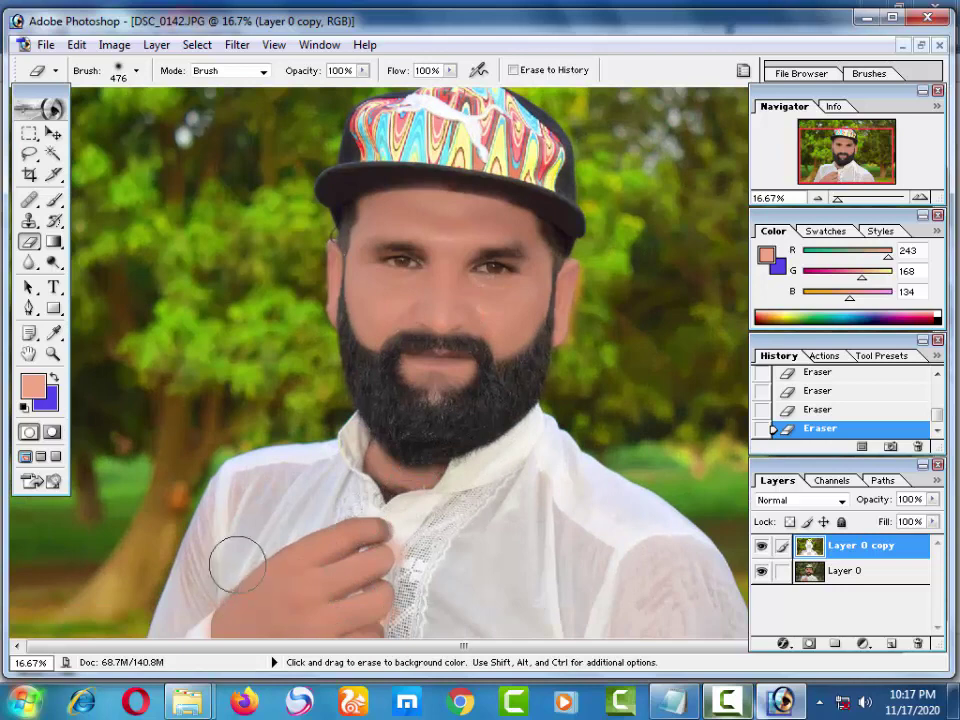
pyautogui.moveTo(237, 565); pyautogui.dragTo(253, 508)
pyautogui.moveTo(380, 492); pyautogui.dragTo(459, 444)
pyautogui.moveTo(429, 304); pyautogui.dragTo(453, 355)
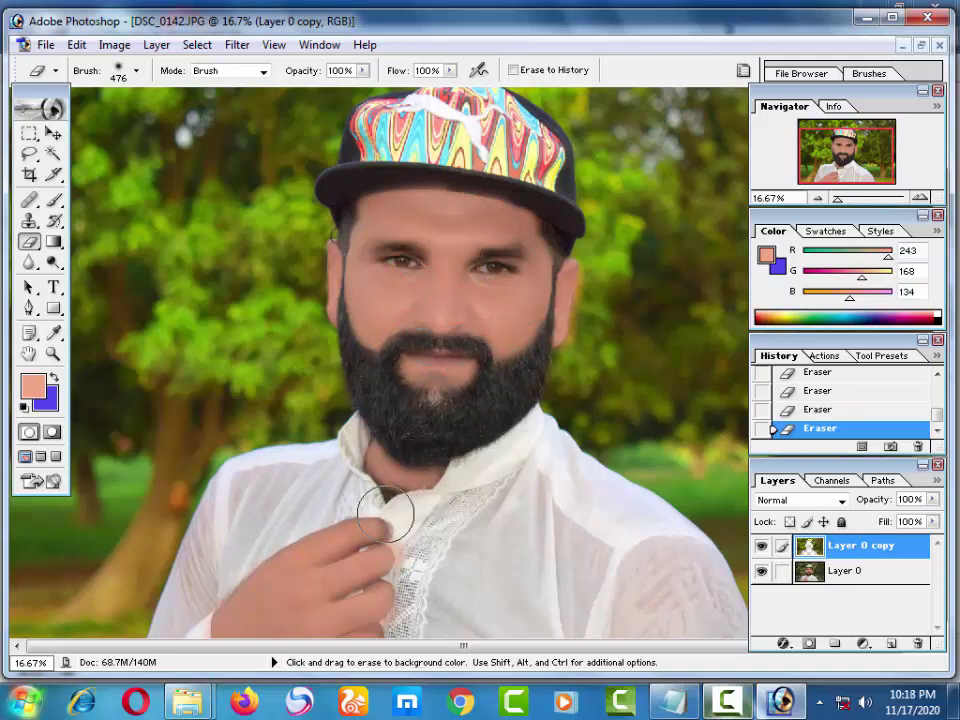
pyautogui.moveTo(385, 512); pyautogui.dragTo(395, 525)
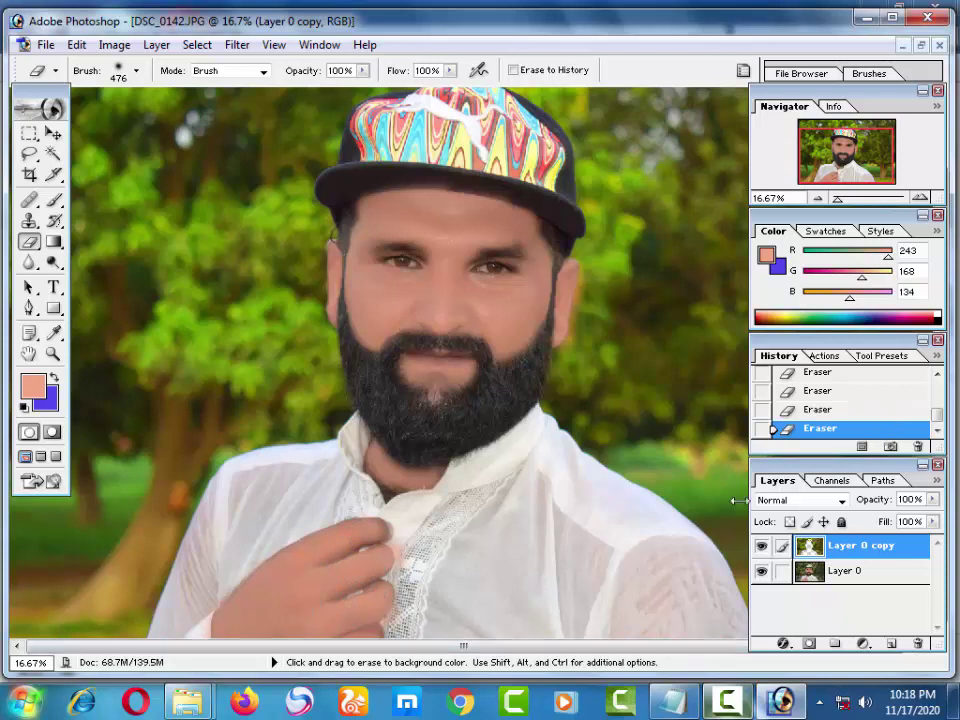
# Step: Merge the erased copy into Layer 0, duplicate it as Layer 0 copy, and bring up Hue/Saturation
pyautogui.hotkey('ctrl', 'e')
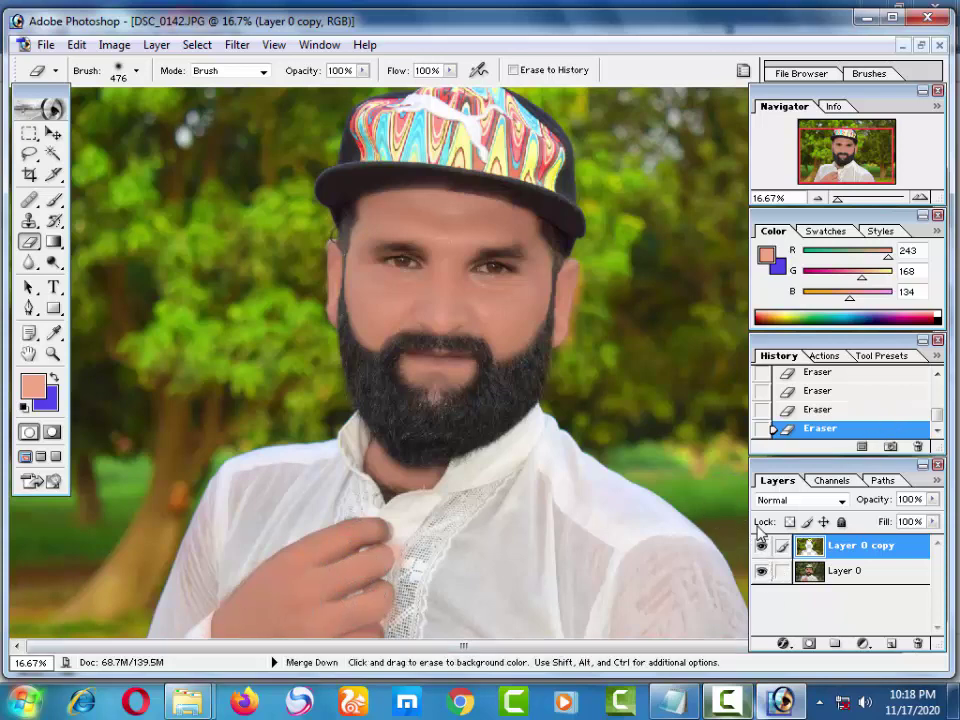
pyautogui.hotkey('ctrl', 'j')
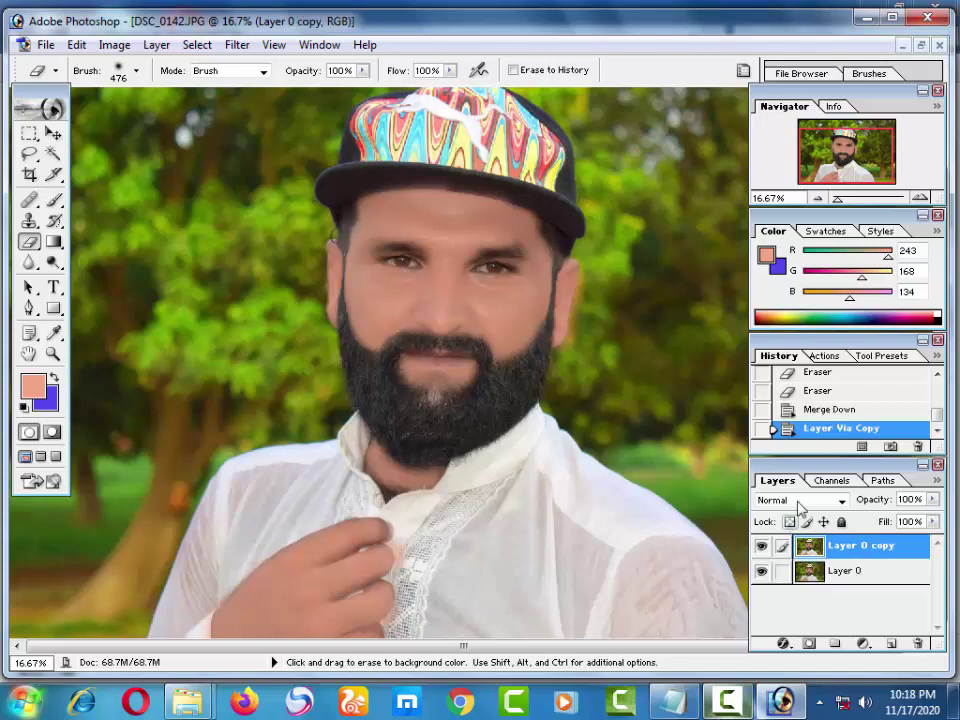
pyautogui.hotkey('ctrl', '-')
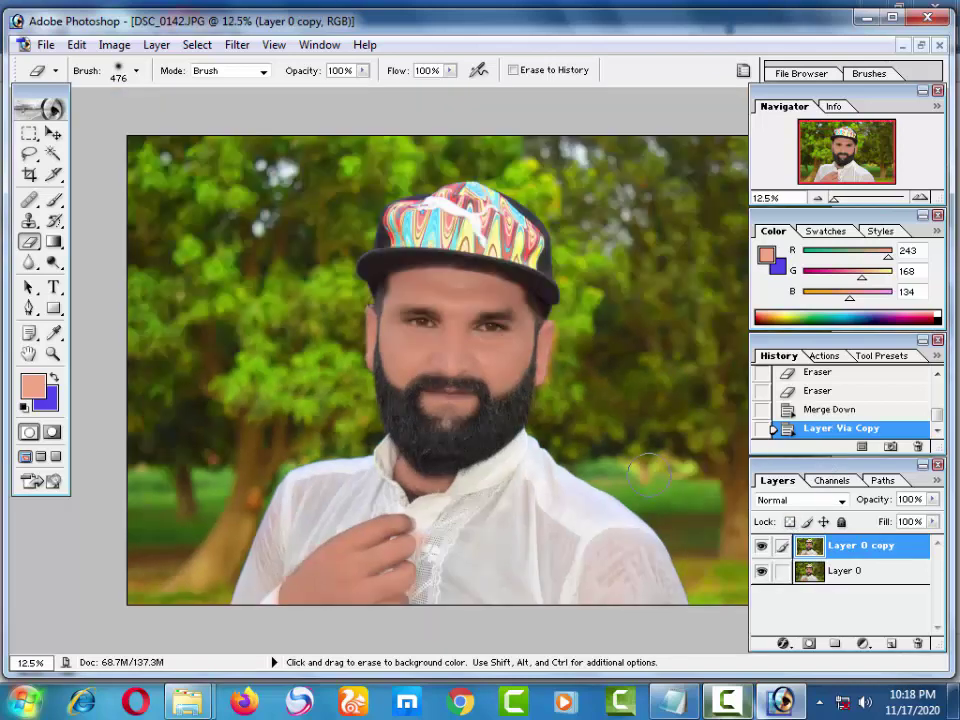
pyautogui.press('ctrl')
pyautogui.hotkey('ctrl', '-')
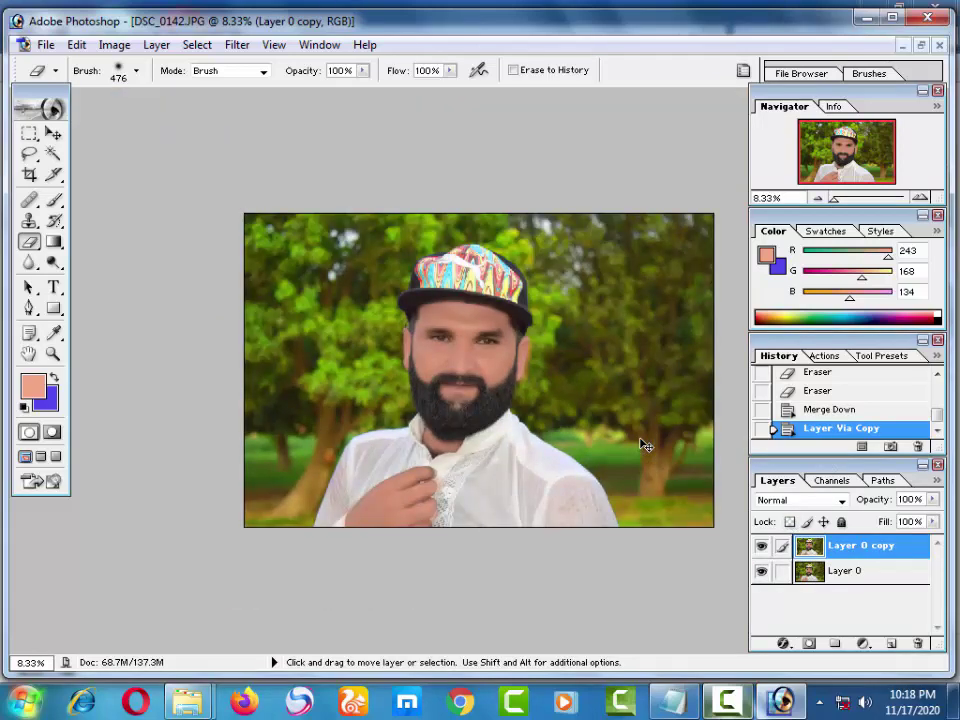
pyautogui.hotkey('ctrl', 'u')
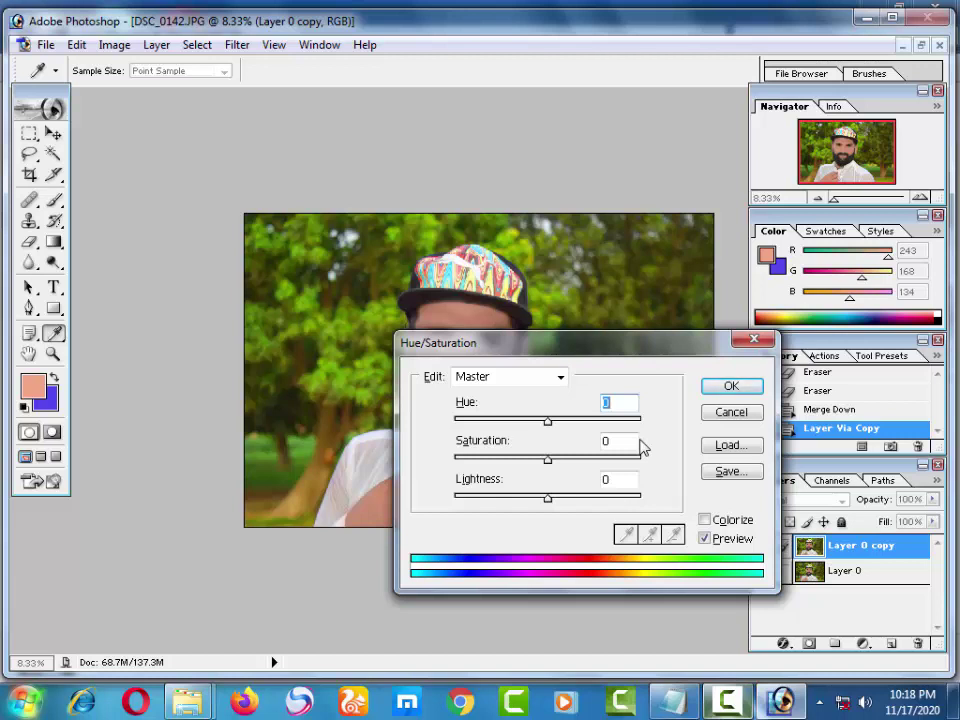
# Step: Shift the copy layer's hue to -52 for a pink-red tint and preview it on the face
pyautogui.moveTo(547, 421); pyautogui.dragTo(633, 421)
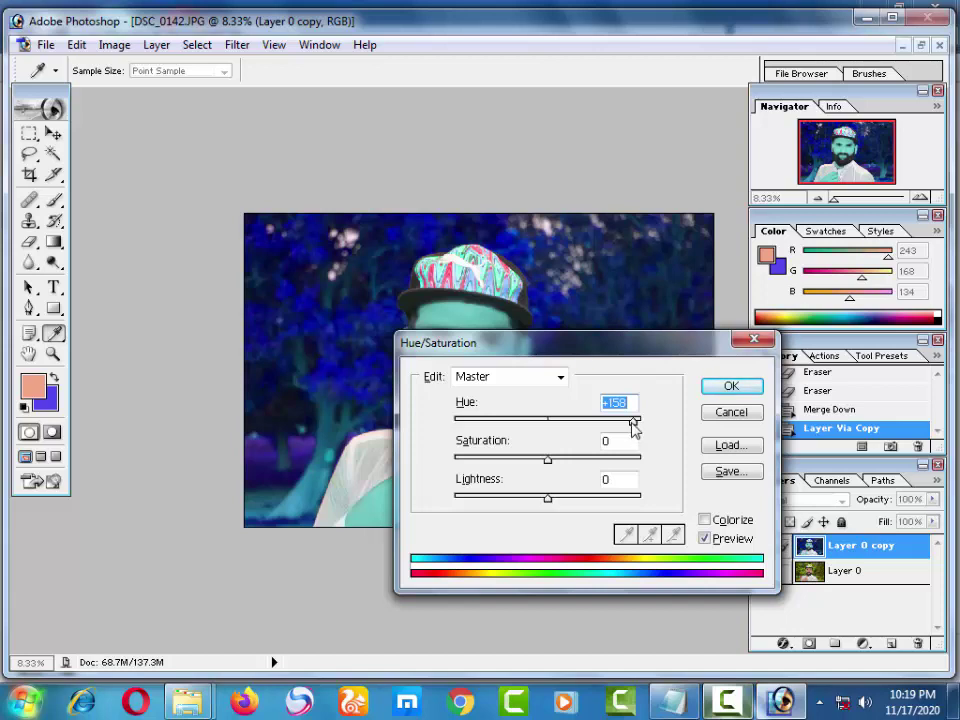
pyautogui.moveTo(632, 425); pyautogui.dragTo(505, 424)
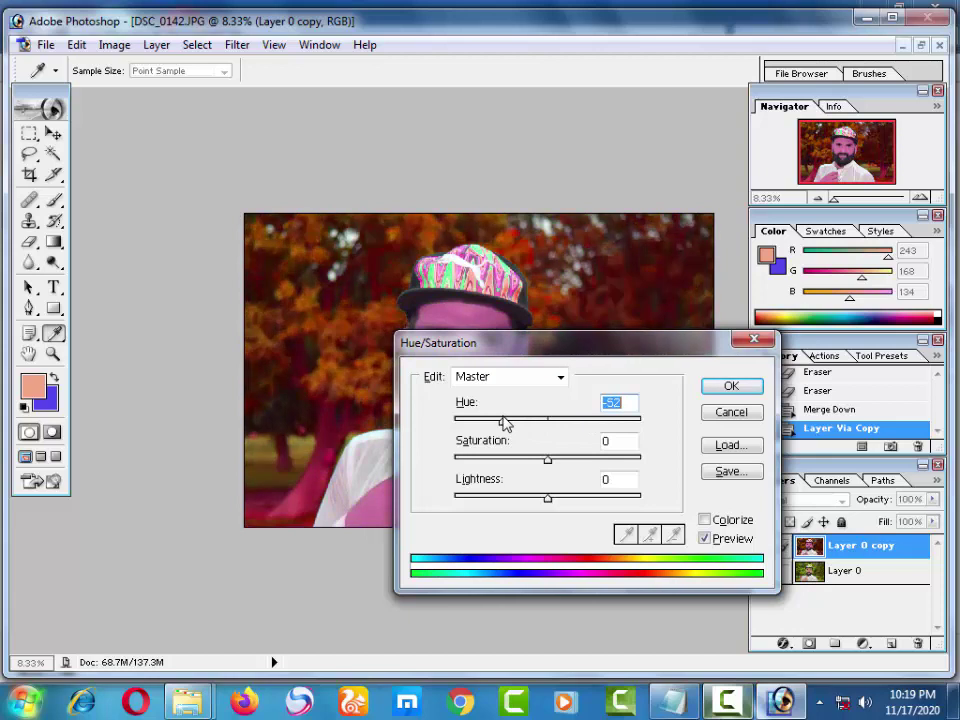
pyautogui.moveTo(592, 345); pyautogui.dragTo(647, 521)
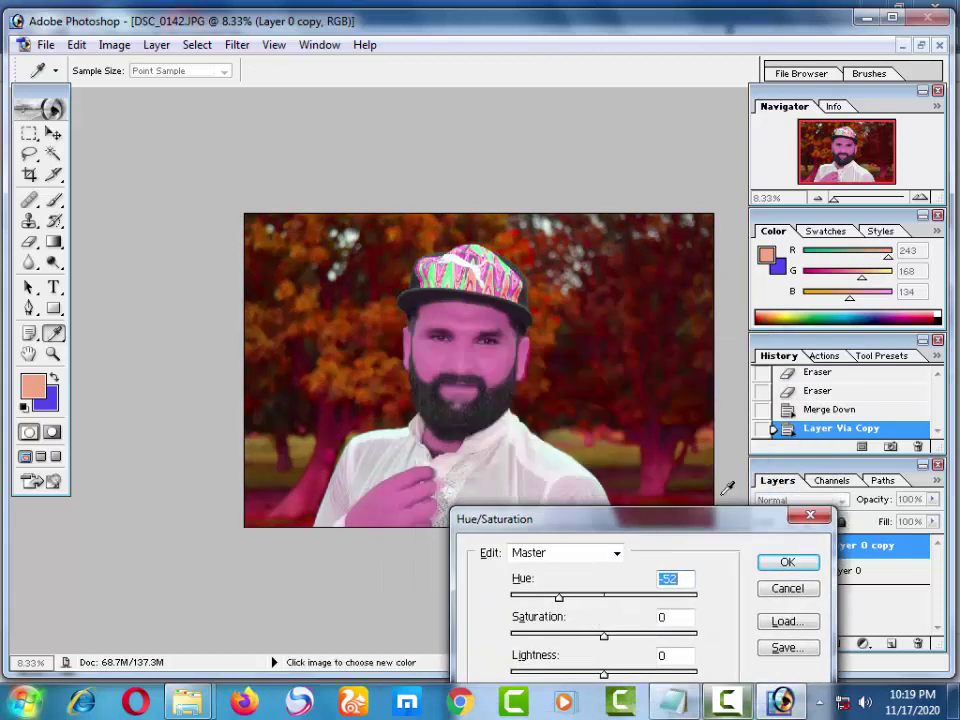
# Step: Apply the -52 hue shift and erase the pink from the forehead and nose
pyautogui.click(787, 562)
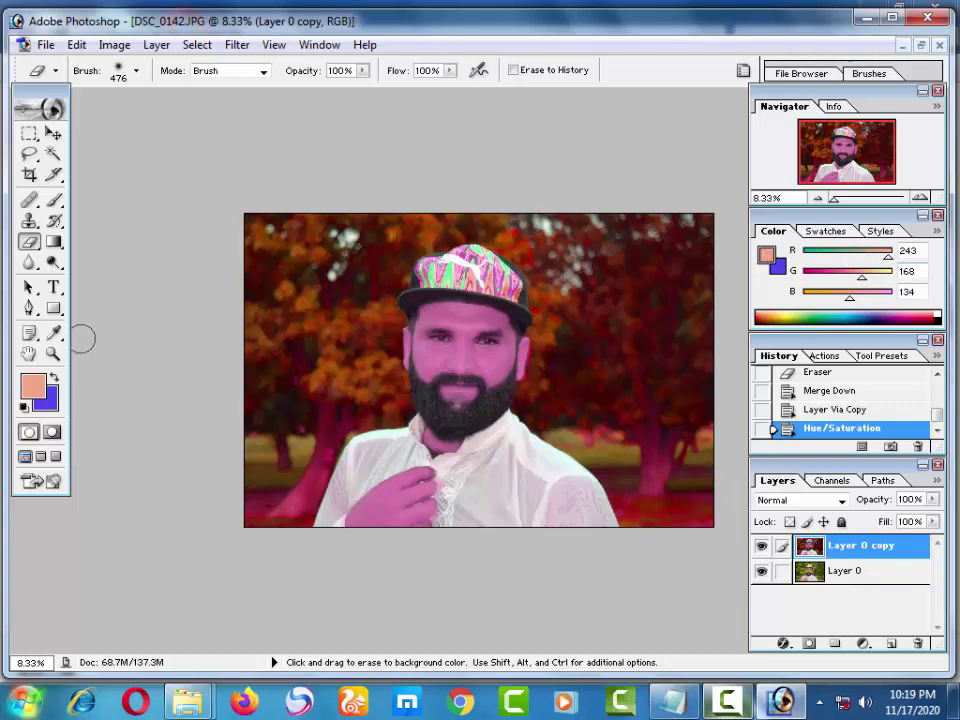
pyautogui.hotkey('ctrl', '+')
pyautogui.hotkey('ctrl', '+')
pyautogui.hotkey('ctrl', '+')
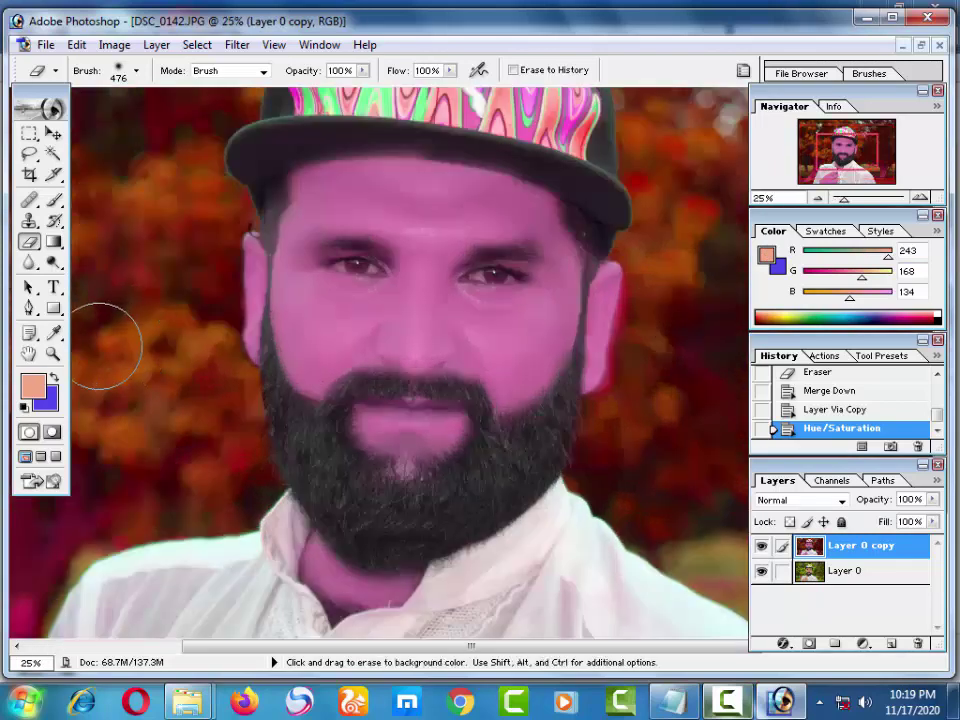
pyautogui.moveTo(432, 225)
pyautogui.mouseDown()
pyautogui.moveTo(407, 300)
pyautogui.moveTo(327, 197)
pyautogui.moveTo(536, 214)
pyautogui.moveTo(355, 420)
pyautogui.moveTo(317, 279)
pyautogui.moveTo(321, 300)
pyautogui.moveTo(415, 330)
pyautogui.moveTo(461, 300)
pyautogui.moveTo(364, 347)
pyautogui.moveTo(392, 321)
pyautogui.moveTo(383, 349)
pyautogui.mouseUp()
pyautogui.press('ctrl')
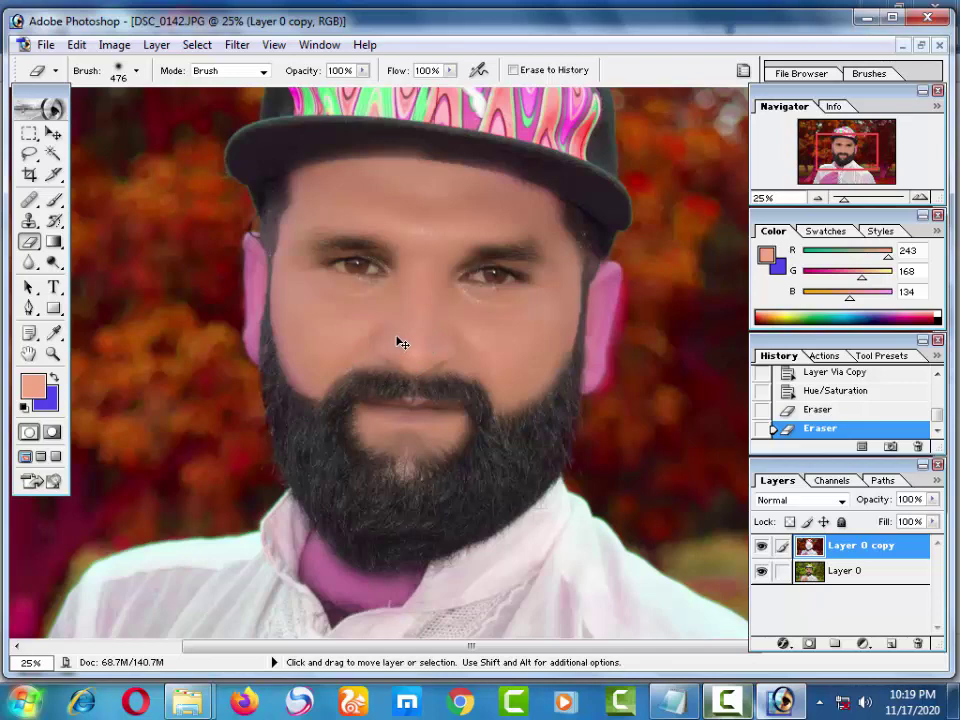
pyautogui.hotkey('ctrl', '+')
pyautogui.hotkey('ctrl', '+')
pyautogui.hotkey('ctrl', '+')
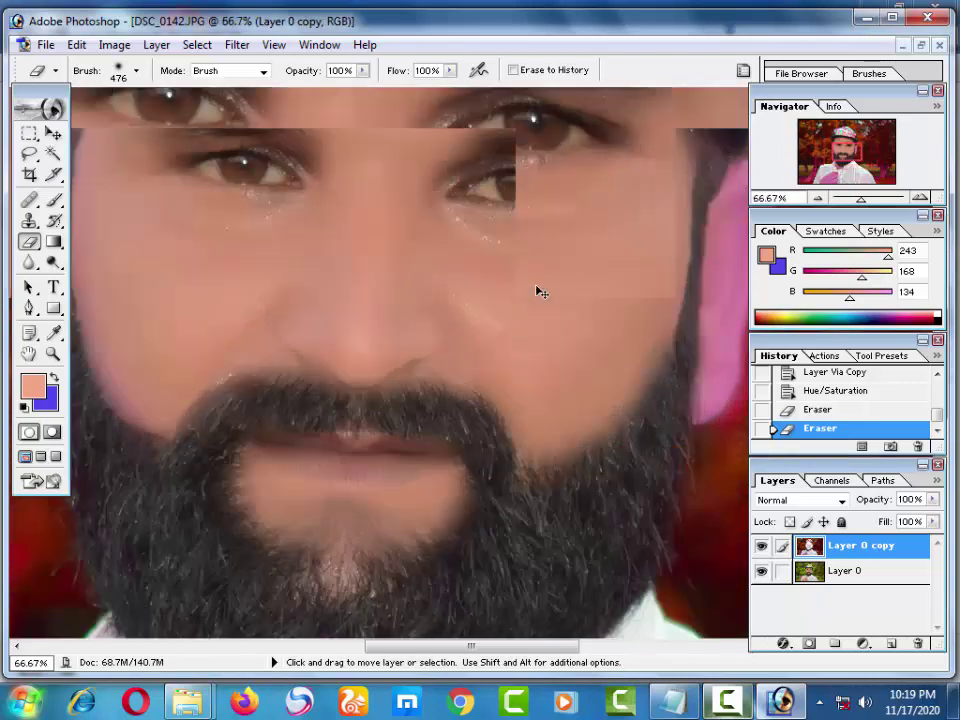
pyautogui.moveTo(536, 289)
pyautogui.mouseDown()
pyautogui.moveTo(331, 317)
pyautogui.moveTo(241, 372)
pyautogui.mouseUp()
# Step: Set the eraser brush Master Diameter to 57 px
pyautogui.rightClick(454, 300)
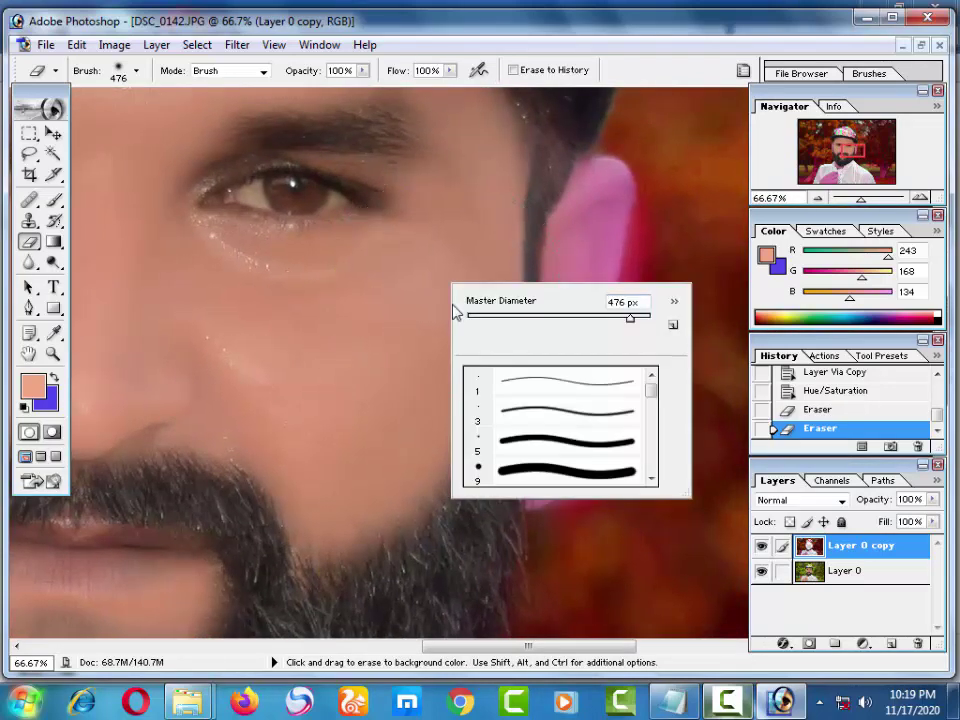
pyautogui.moveTo(631, 318); pyautogui.dragTo(490, 318)
pyautogui.click(565, 252)
pyautogui.rightClick(566, 252)
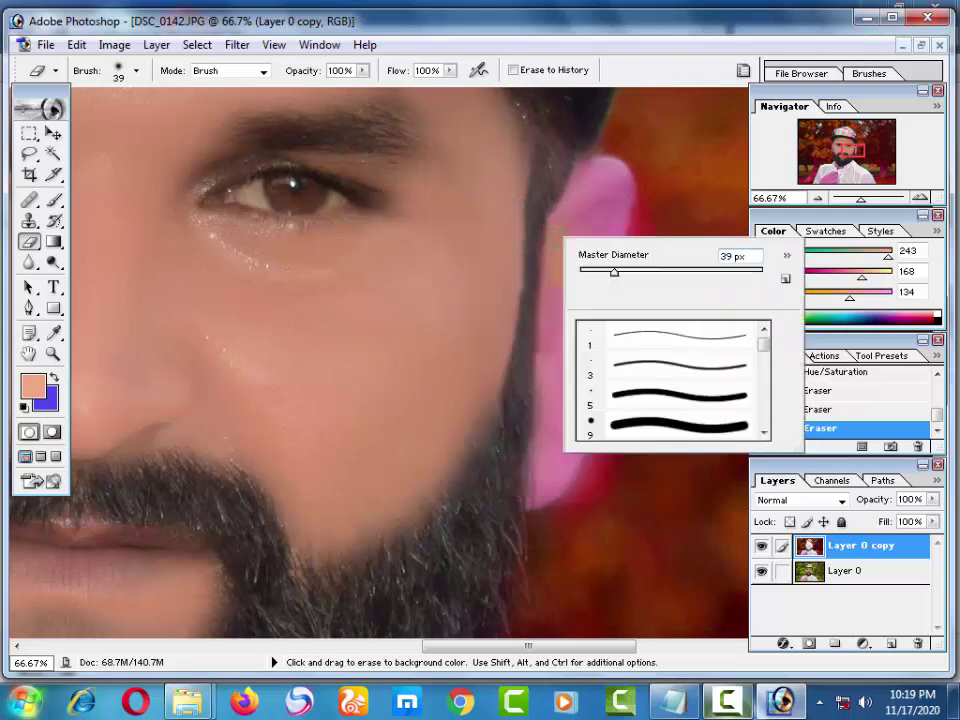
pyautogui.moveTo(614, 272); pyautogui.dragTo(634, 272)
pyautogui.press('Return')
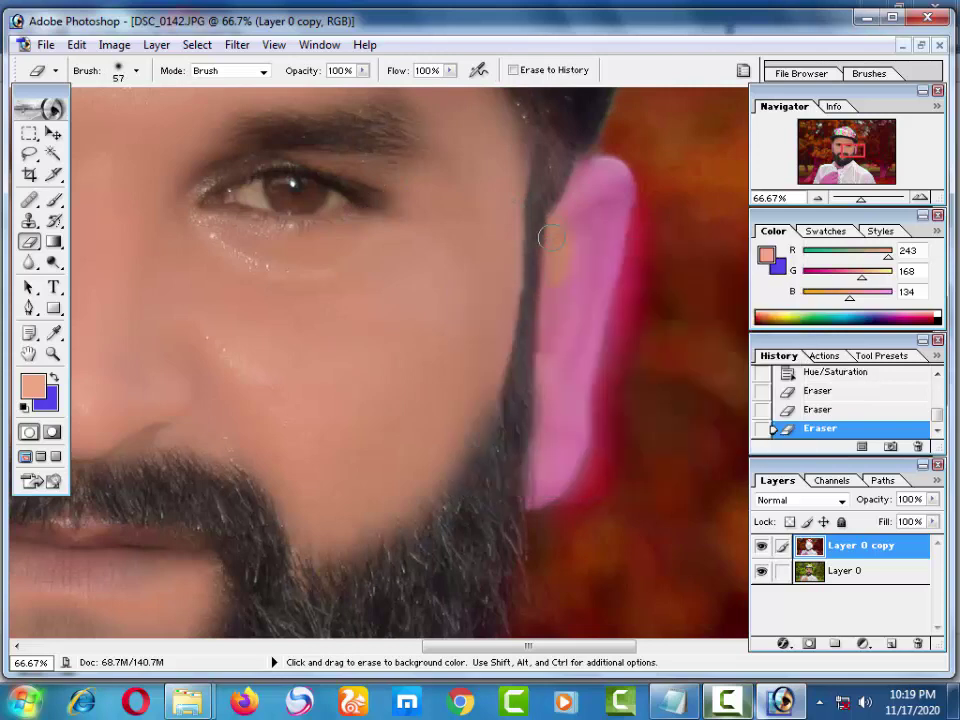
# Step: Erase the pink tint from the ear, top to bottom and along its edge
pyautogui.moveTo(577, 175)
pyautogui.mouseDown()
pyautogui.moveTo(618, 195)
pyautogui.moveTo(609, 242)
pyautogui.mouseUp()
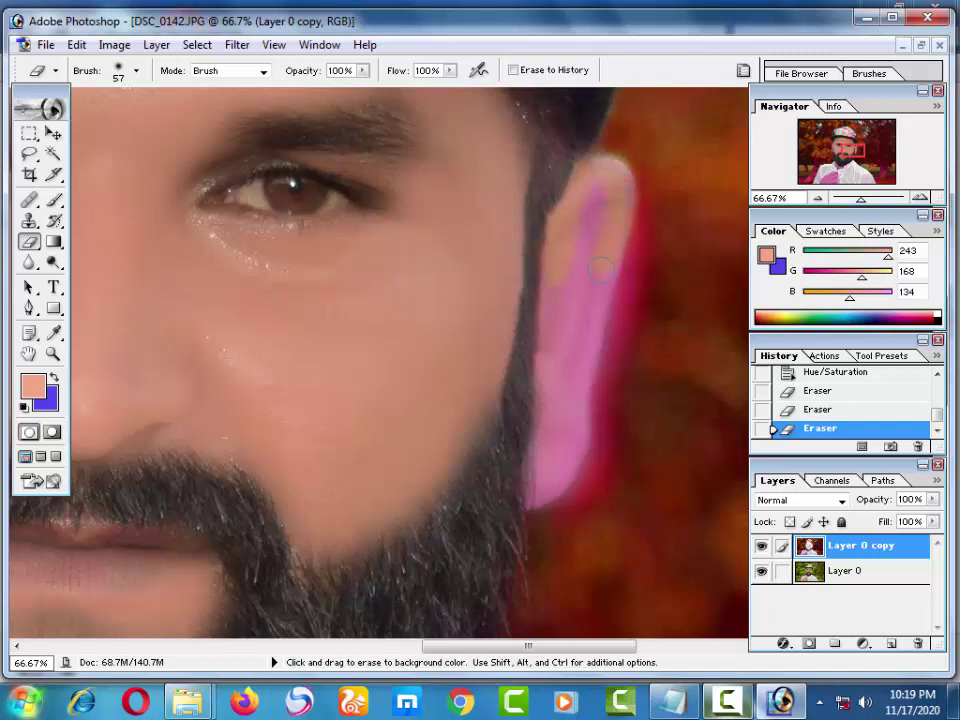
pyautogui.moveTo(592, 291)
pyautogui.mouseDown()
pyautogui.moveTo(576, 449)
pyautogui.moveTo(529, 460)
pyautogui.mouseUp()
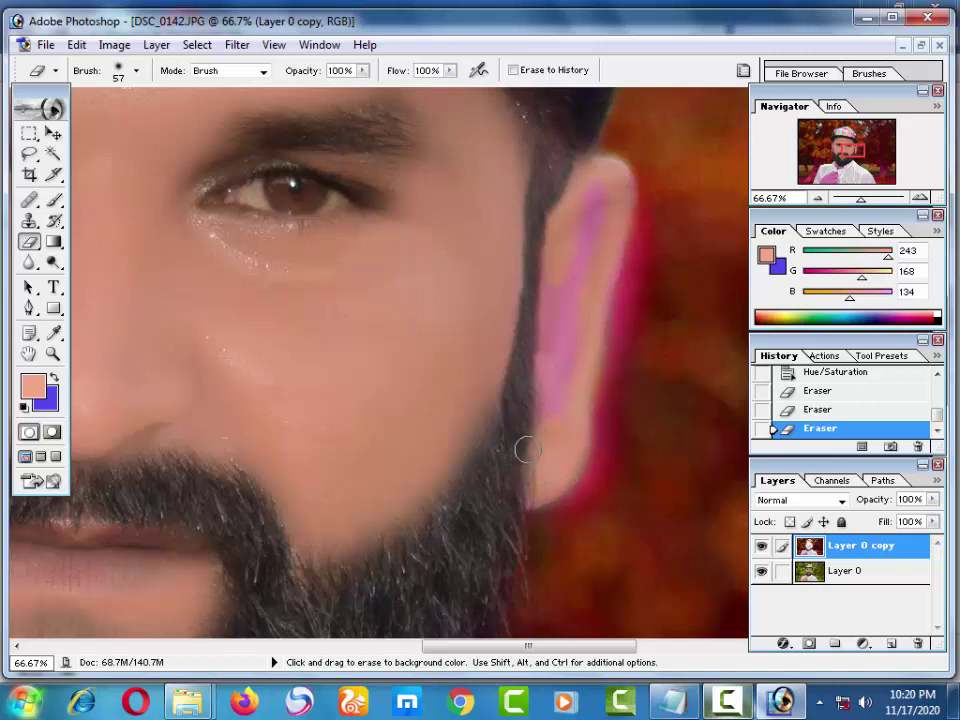
pyautogui.moveTo(526, 408); pyautogui.dragTo(541, 294)
pyautogui.moveTo(569, 229); pyautogui.dragTo(589, 199)
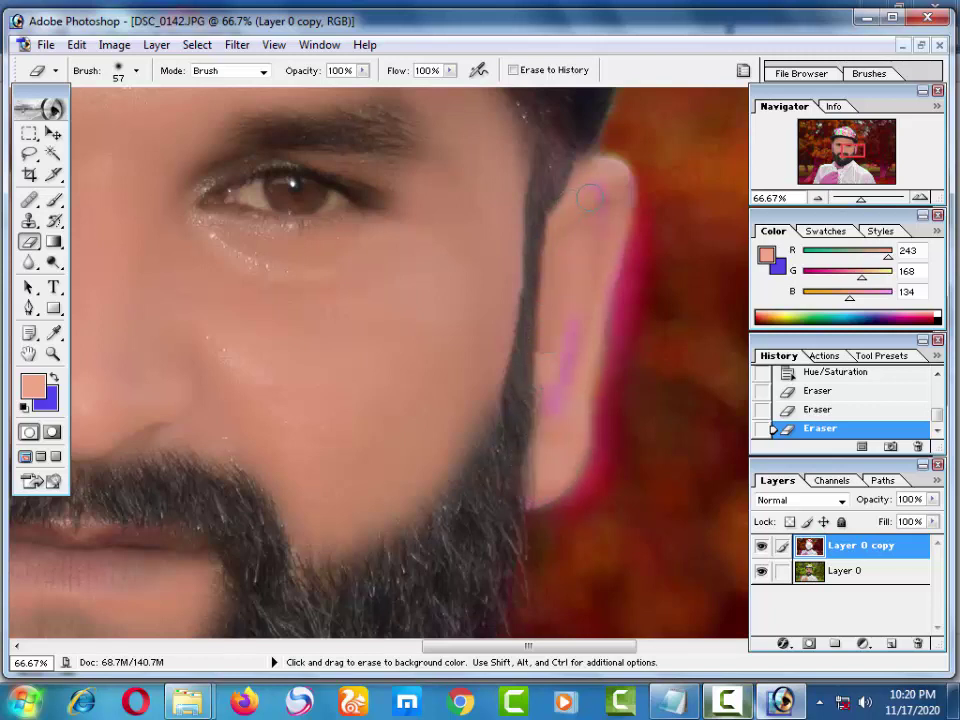
pyautogui.moveTo(553, 386); pyautogui.dragTo(566, 350)
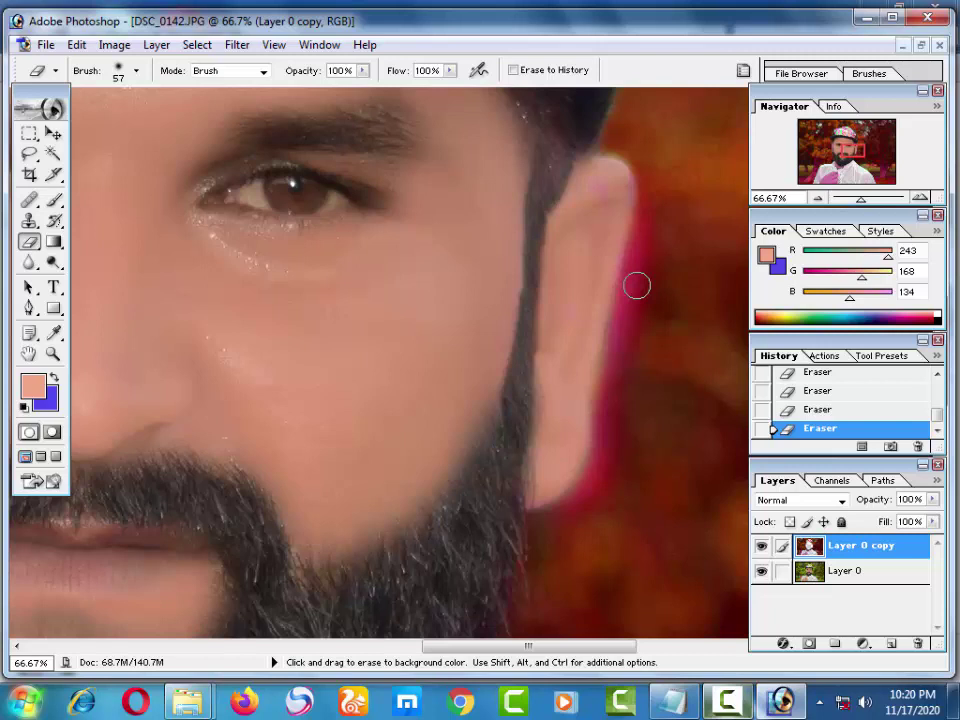
# Step: Erase the pink fringe on the ear's right edge and review the face
pyautogui.click(782, 700)
pyautogui.click(882, 622)
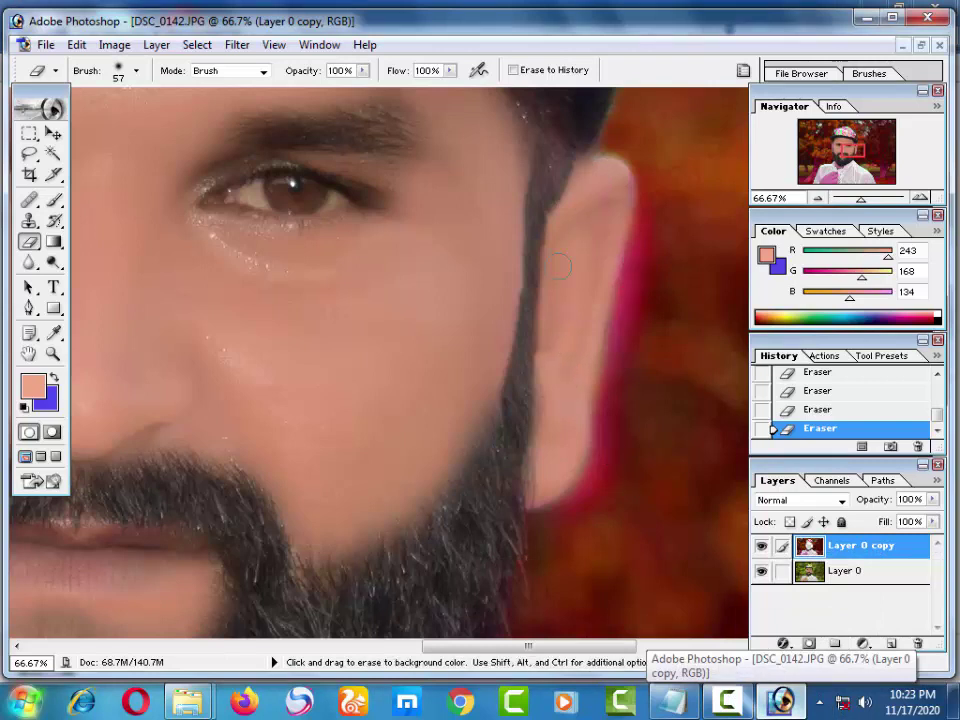
pyautogui.moveTo(618, 305); pyautogui.dragTo(612, 247)
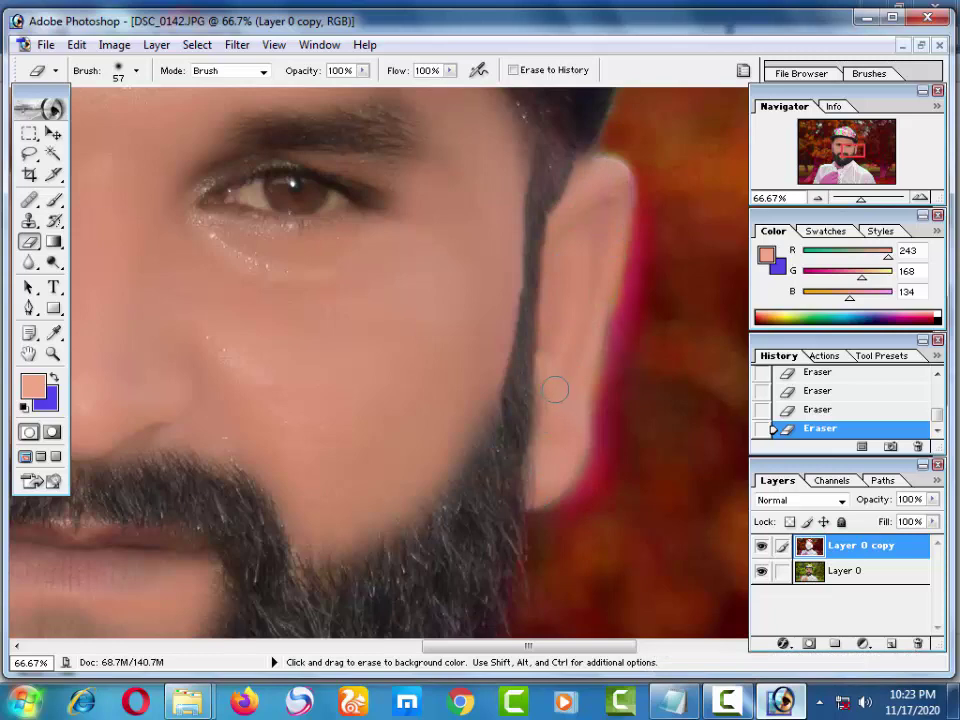
pyautogui.hotkey('ctrl', '-')
pyautogui.moveTo(328, 336); pyautogui.dragTo(542, 310)
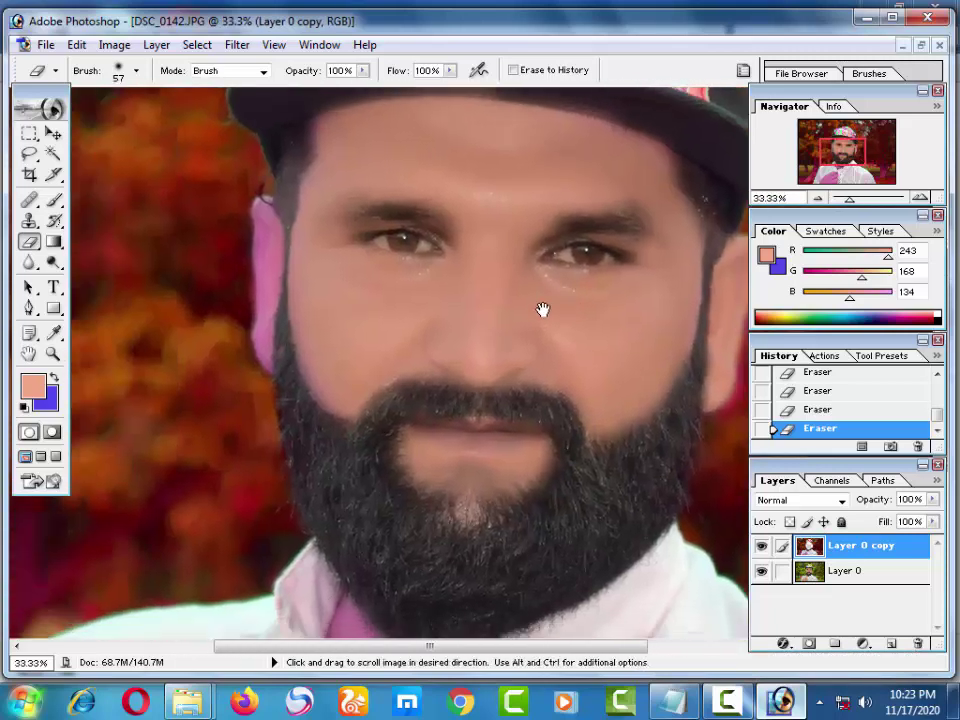
pyautogui.moveTo(449, 323); pyautogui.dragTo(476, 335)
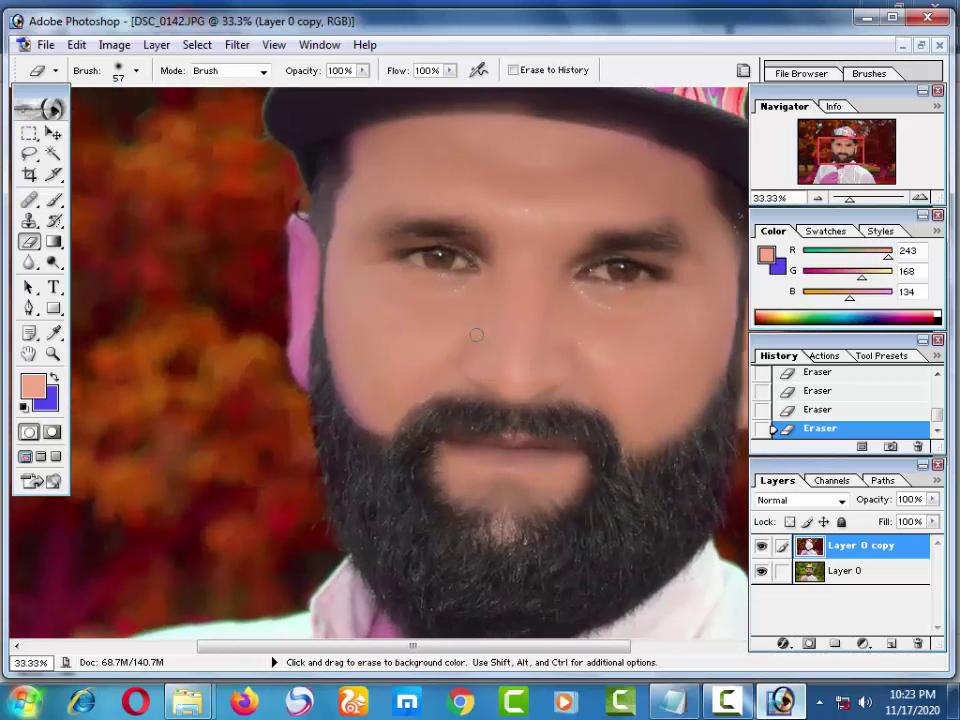
pyautogui.hotkey('ctrl', '+')
pyautogui.hotkey('ctrl', '+')
pyautogui.moveTo(331, 345); pyautogui.dragTo(456, 321)
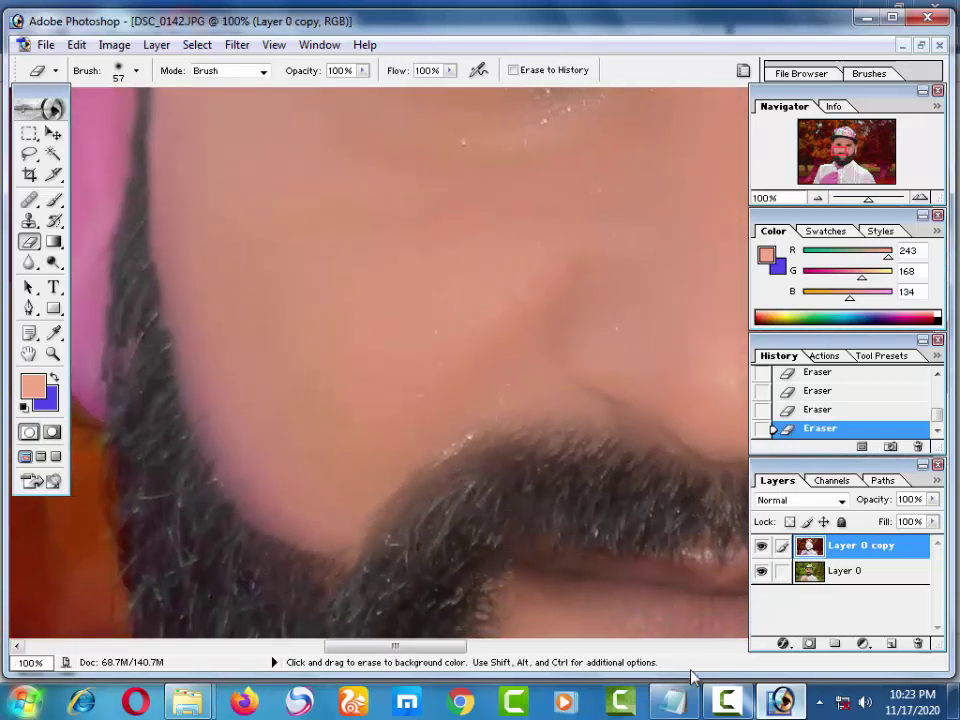
# Step: Erase the pink along the cheek edge beside the moustache and beard
pyautogui.click(728, 703)
pyautogui.click(868, 617)
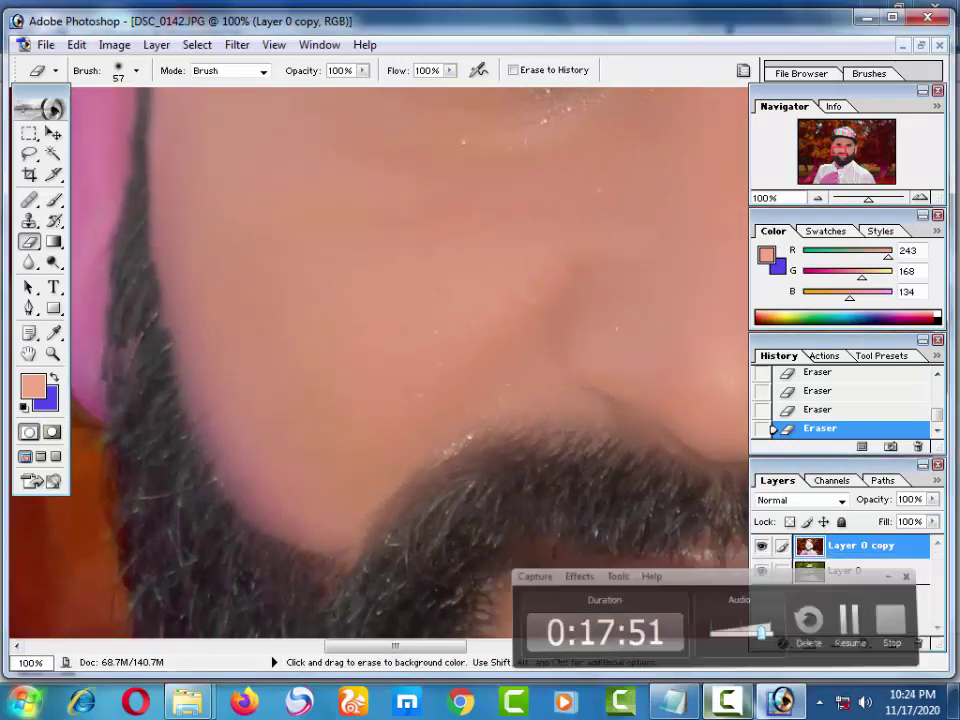
pyautogui.moveTo(525, 429); pyautogui.dragTo(508, 453)
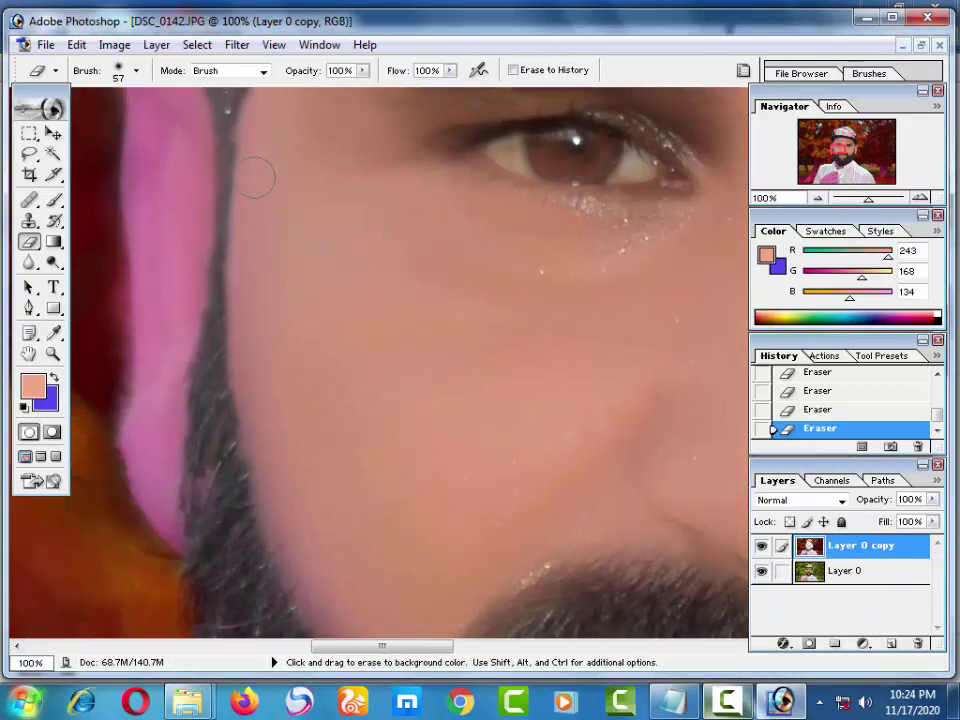
pyautogui.moveTo(267, 331); pyautogui.dragTo(280, 262)
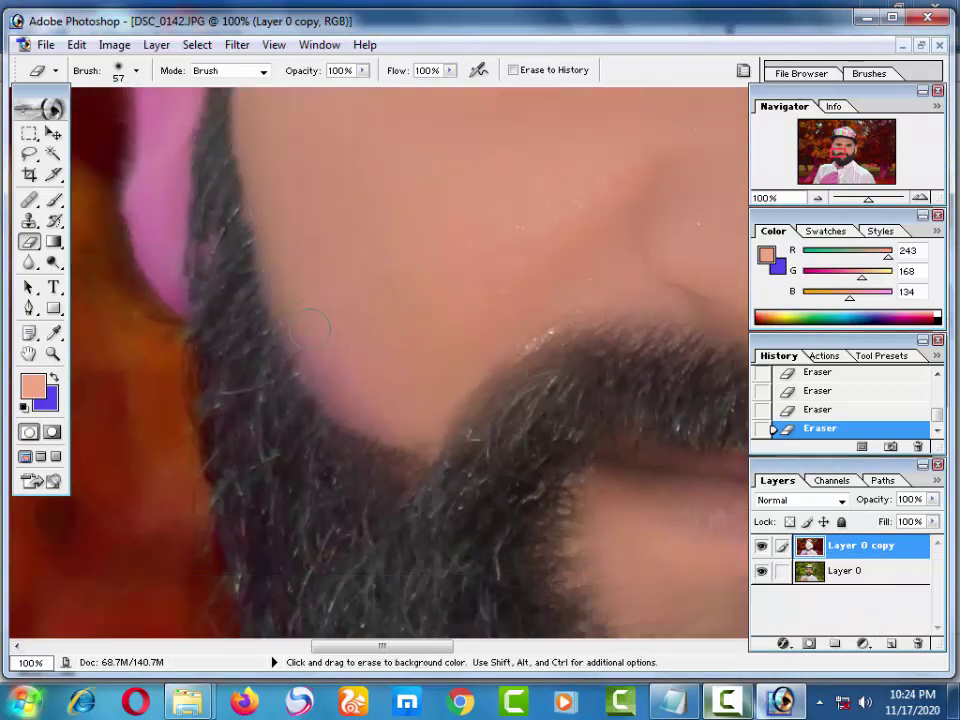
pyautogui.moveTo(260, 265); pyautogui.dragTo(360, 403)
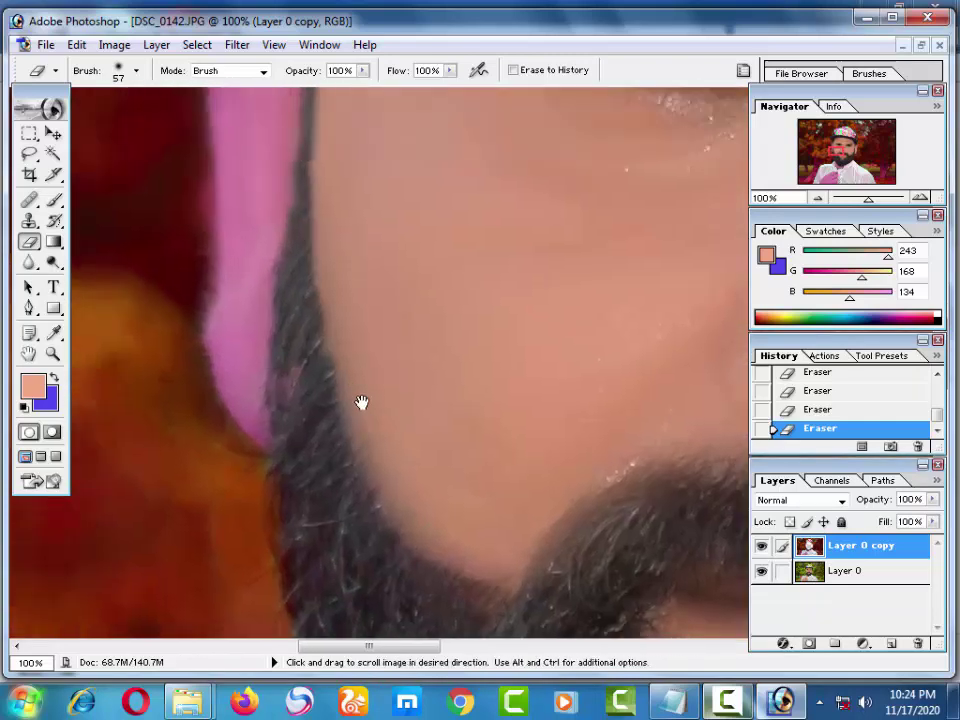
pyautogui.moveTo(250, 352); pyautogui.dragTo(253, 309)
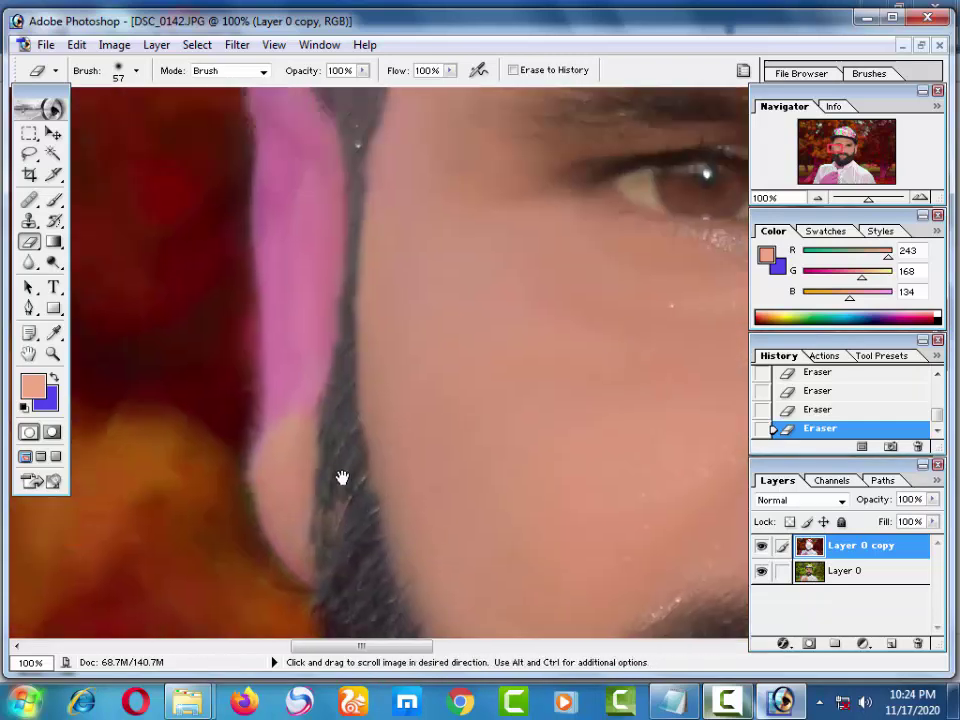
# Step: Erase the remaining pink strip up the cheek and along the ear, viewing the whole head
pyautogui.moveTo(285, 354); pyautogui.dragTo(343, 476)
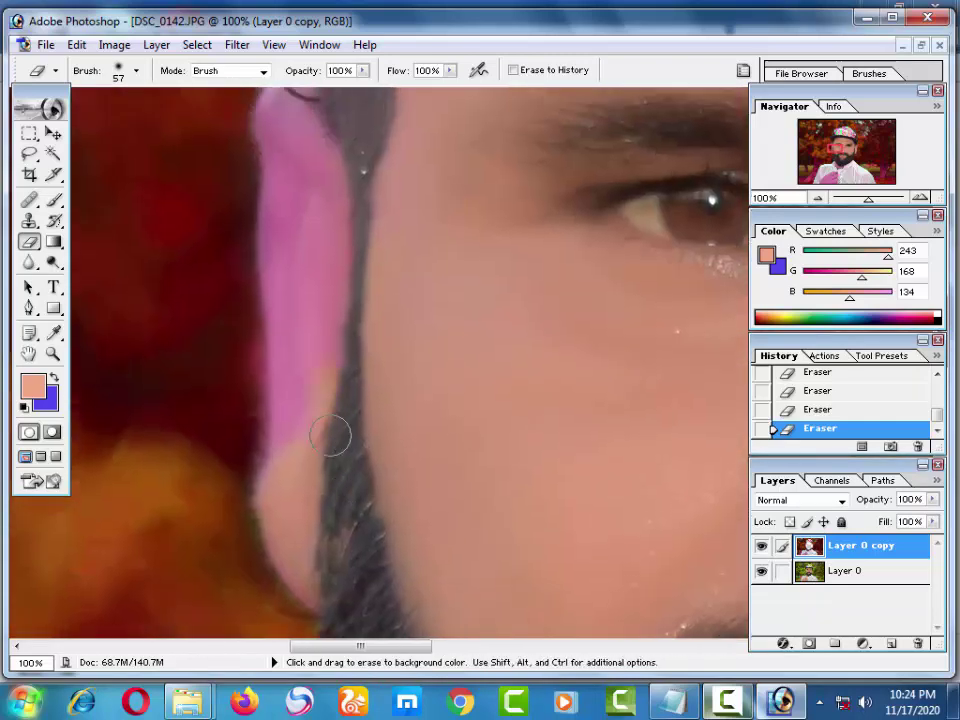
pyautogui.moveTo(300, 390); pyautogui.dragTo(314, 298)
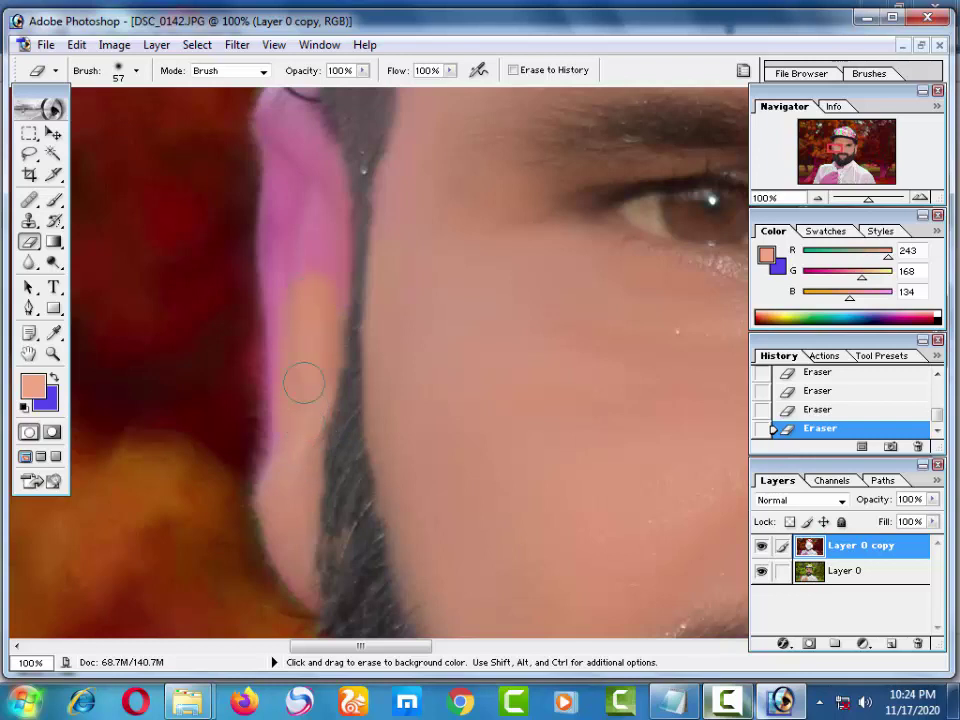
pyautogui.moveTo(303, 382)
pyautogui.mouseDown()
pyautogui.moveTo(310, 165)
pyautogui.moveTo(300, 294)
pyautogui.mouseUp()
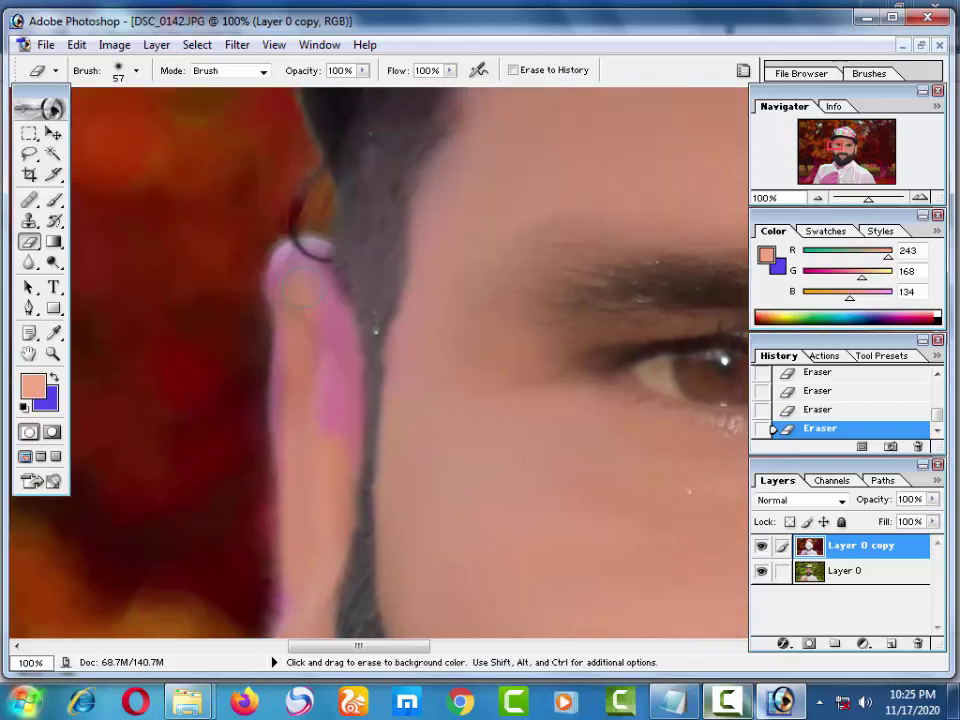
pyautogui.moveTo(338, 432)
pyautogui.mouseDown()
pyautogui.moveTo(342, 301)
pyautogui.moveTo(313, 247)
pyautogui.mouseUp()
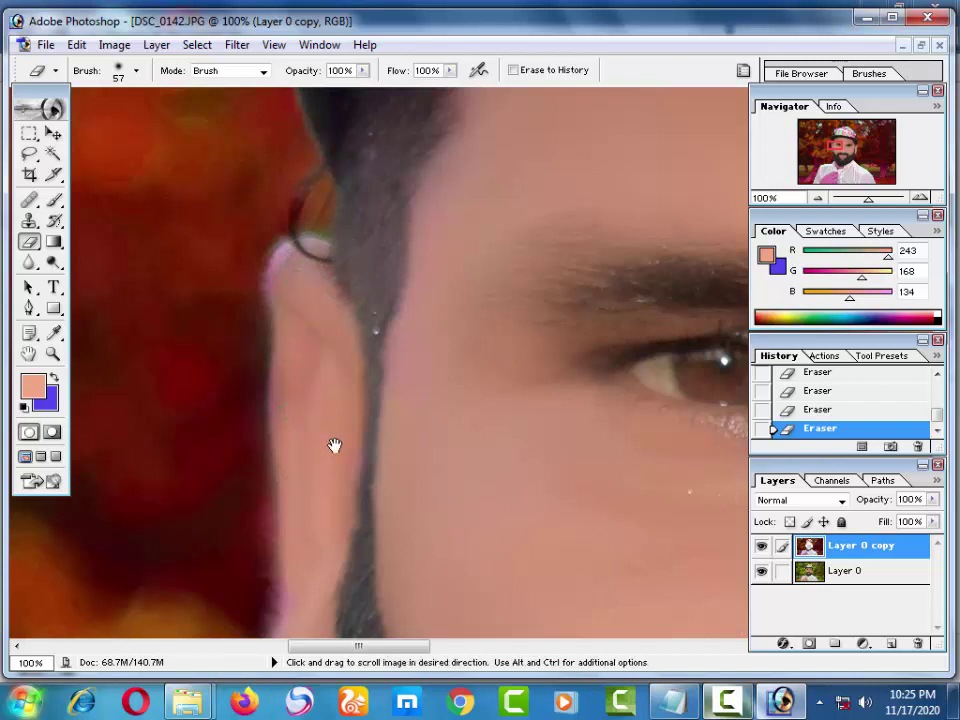
pyautogui.moveTo(347, 437); pyautogui.dragTo(357, 348)
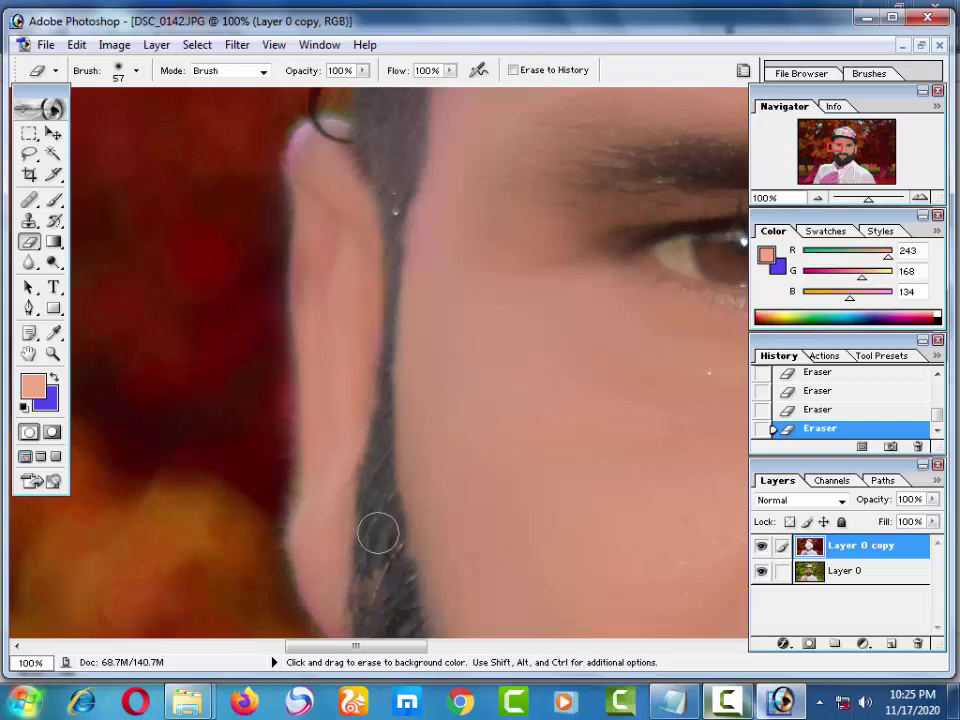
pyautogui.hotkey('ctrl', '-')
pyautogui.hotkey('ctrl', '-')
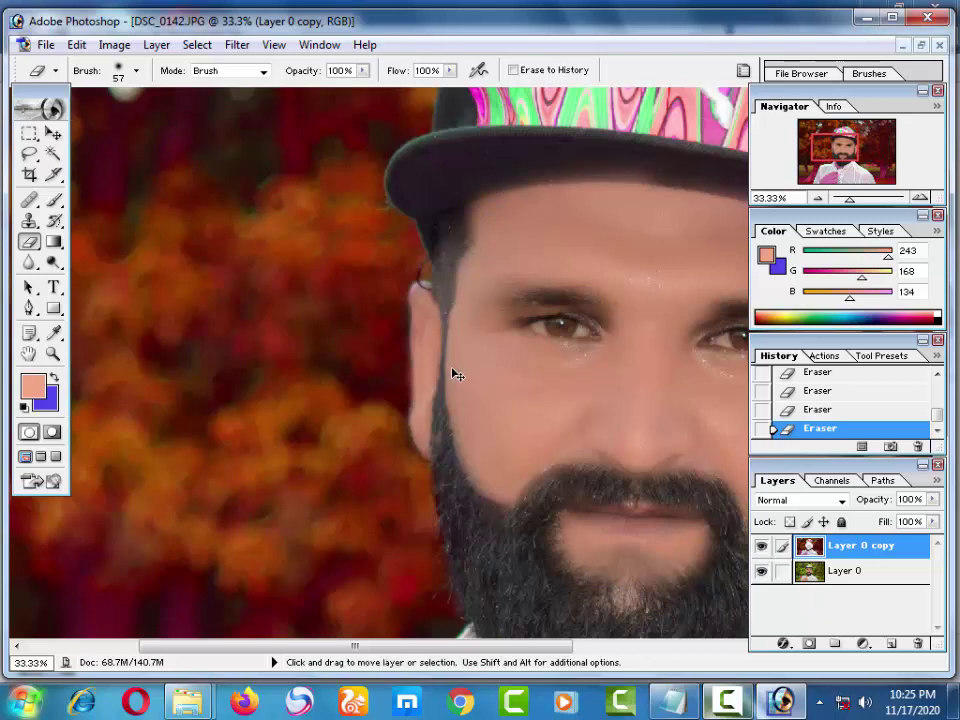
pyautogui.hotkey('ctrl', '-')
# Step: Erase the pink tint from the neck with an 87 px eraser
pyautogui.scroll(-2, 380, 360)
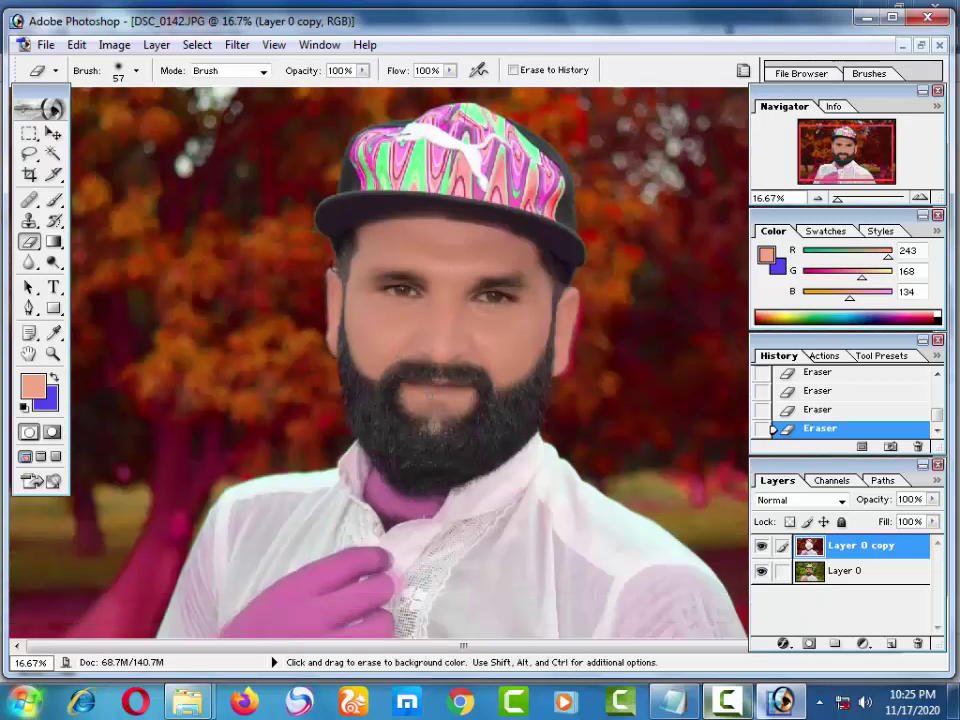
pyautogui.scroll(3, 445, 363)
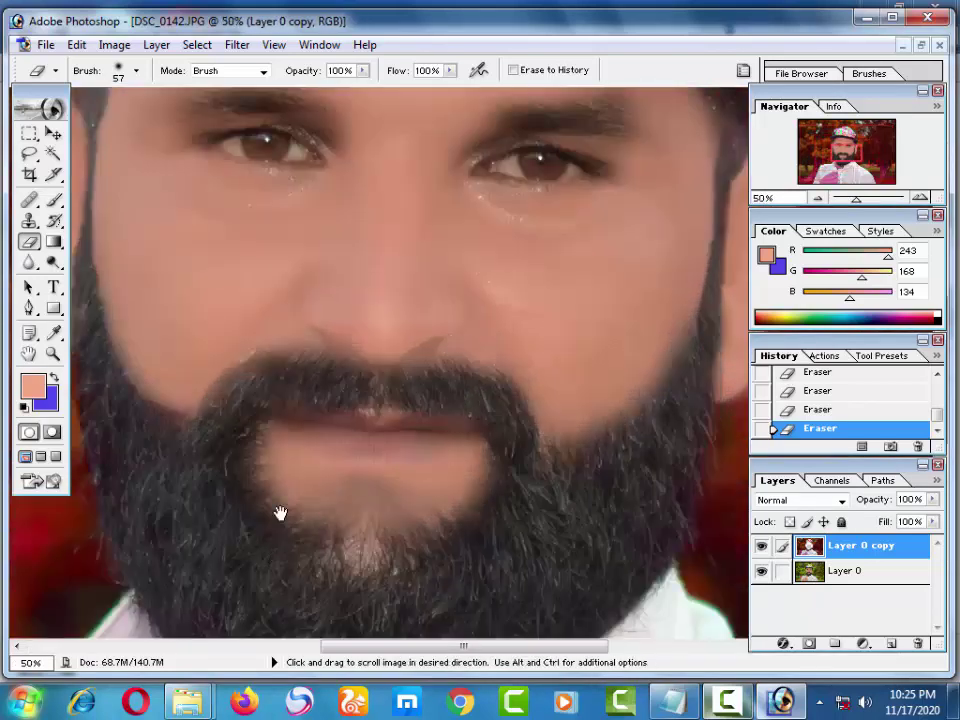
pyautogui.moveTo(279, 514); pyautogui.dragTo(336, 300)
pyautogui.moveTo(371, 383)
pyautogui.mouseDown()
pyautogui.moveTo(381, 424)
pyautogui.moveTo(437, 409)
pyautogui.moveTo(499, 426)
pyautogui.mouseUp()
pyautogui.rightClick(421, 373)
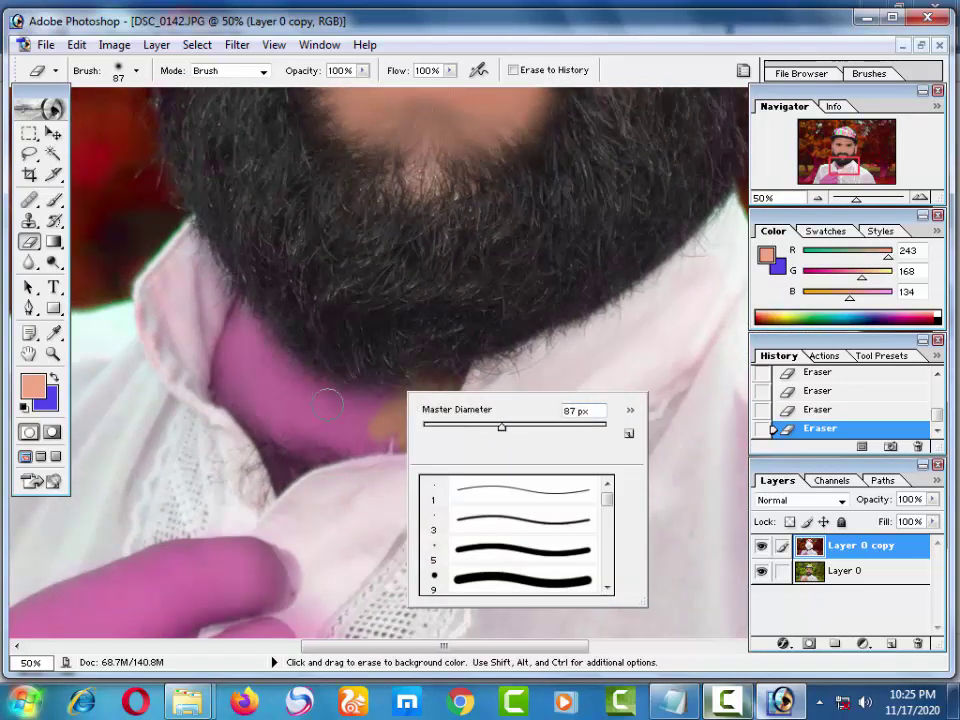
pyautogui.press('Return')
pyautogui.moveTo(369, 405)
pyautogui.mouseDown()
pyautogui.moveTo(305, 389)
pyautogui.moveTo(240, 317)
pyautogui.moveTo(253, 410)
pyautogui.moveTo(341, 456)
pyautogui.moveTo(457, 415)
pyautogui.moveTo(548, 328)
pyautogui.moveTo(648, 256)
pyautogui.mouseUp()
# Step: Erase the pink from the hand, palm and knuckle with a 194 px eraser
pyautogui.press('space')
pyautogui.hotkey('ctrl', '-')
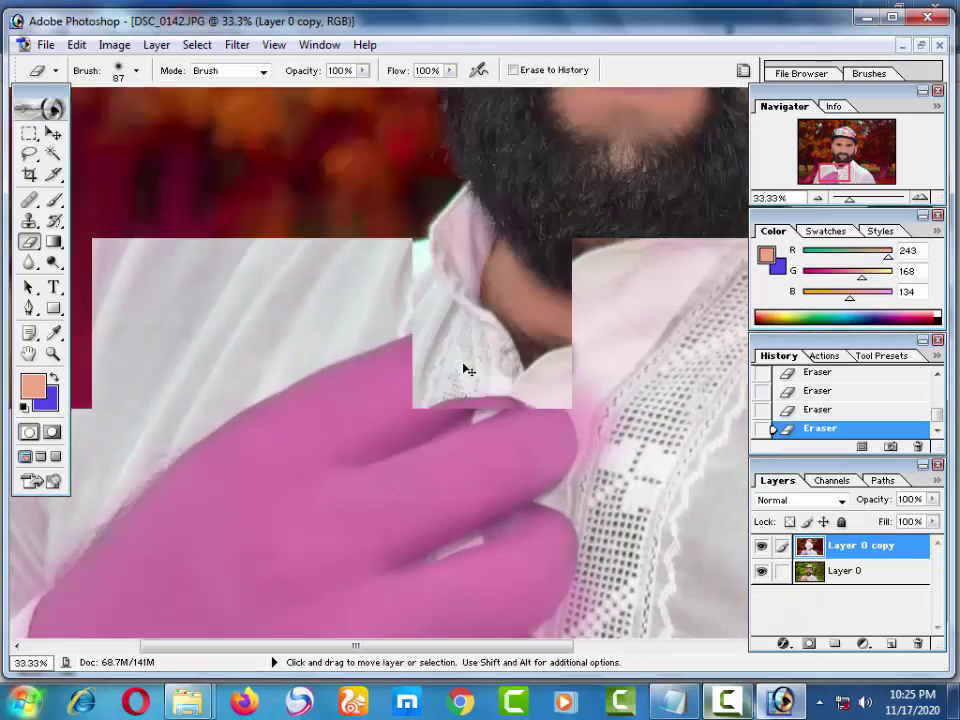
pyautogui.moveTo(420, 440)
pyautogui.mouseDown()
pyautogui.moveTo(508, 400)
pyautogui.moveTo(290, 530)
pyautogui.mouseUp()
pyautogui.rightClick(365, 492)
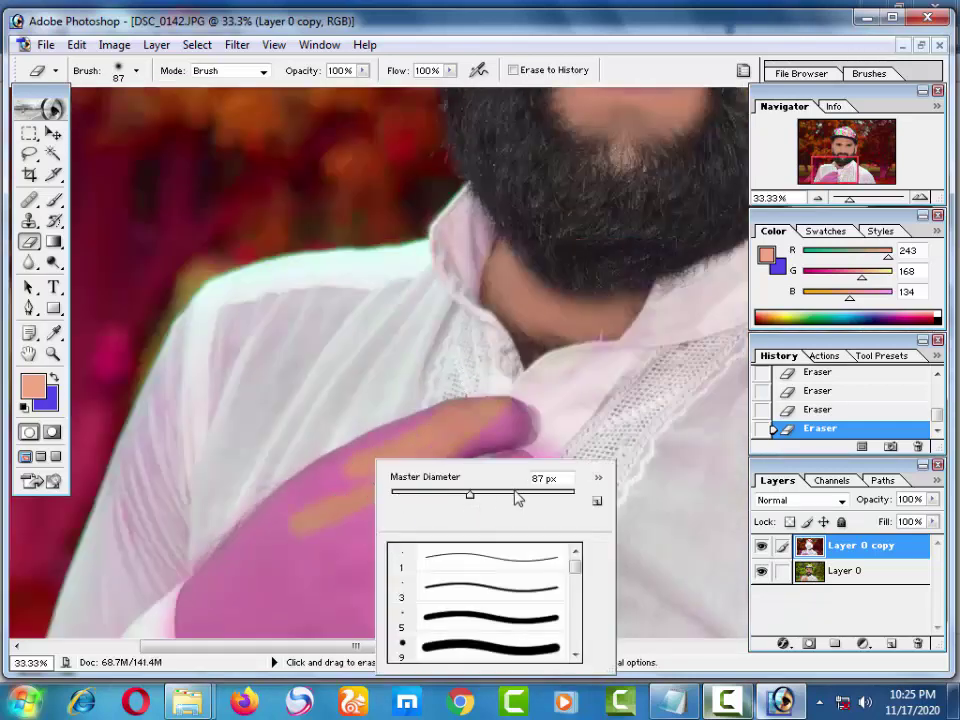
pyautogui.moveTo(515, 497); pyautogui.dragTo(525, 494)
pyautogui.press('Return')
pyautogui.moveTo(230, 540)
pyautogui.mouseDown()
pyautogui.moveTo(364, 521)
pyautogui.moveTo(438, 462)
pyautogui.mouseUp()
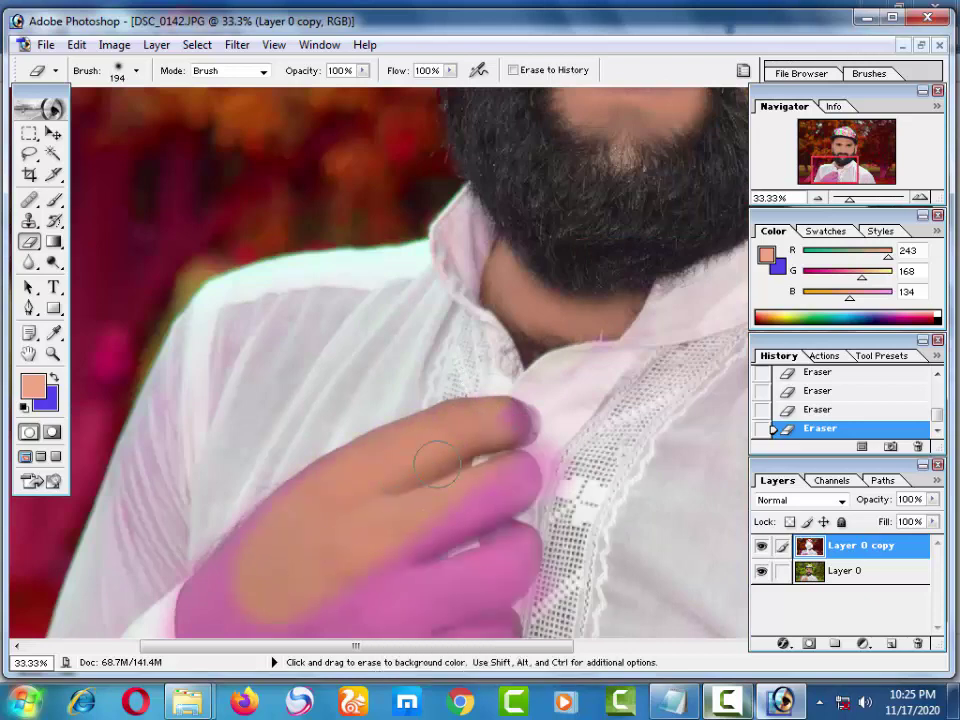
pyautogui.moveTo(257, 561)
pyautogui.mouseDown()
pyautogui.moveTo(294, 510)
pyautogui.moveTo(553, 440)
pyautogui.moveTo(514, 546)
pyautogui.moveTo(430, 600)
pyautogui.mouseUp()
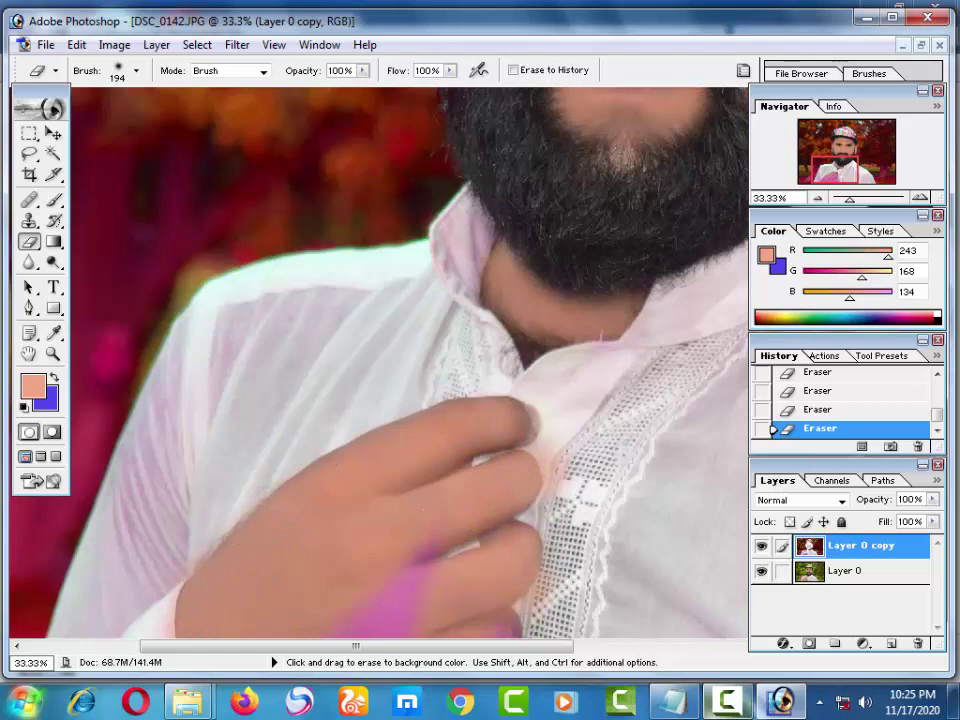
# Step: Zoom out to review the whole photo with neck and hand cleared
pyautogui.hotkey('ctrl', '-')
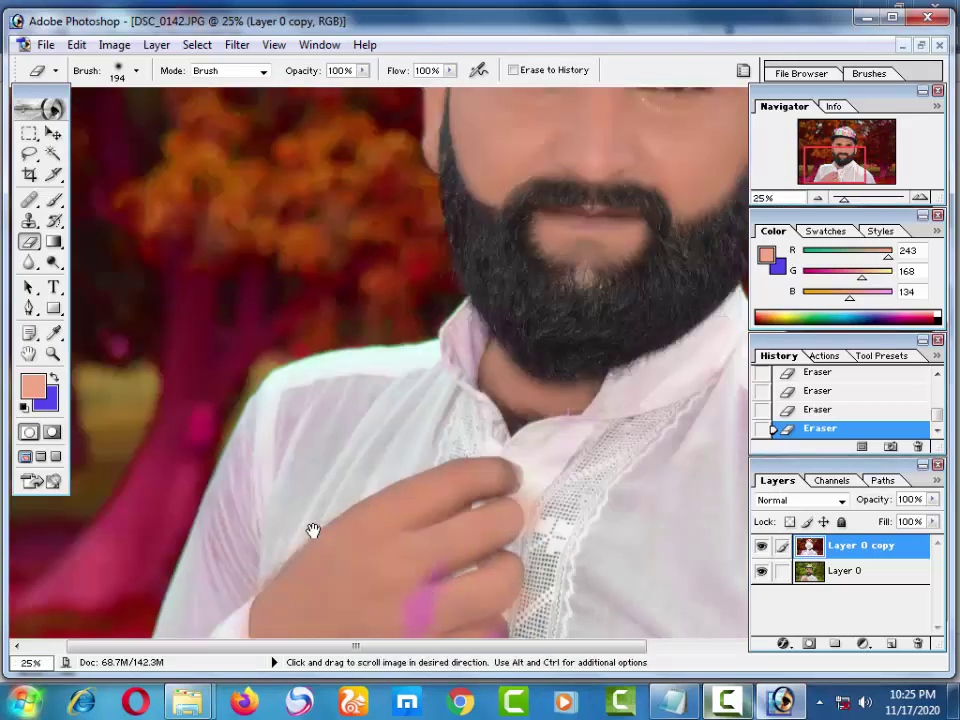
pyautogui.moveTo(313, 530); pyautogui.dragTo(345, 541)
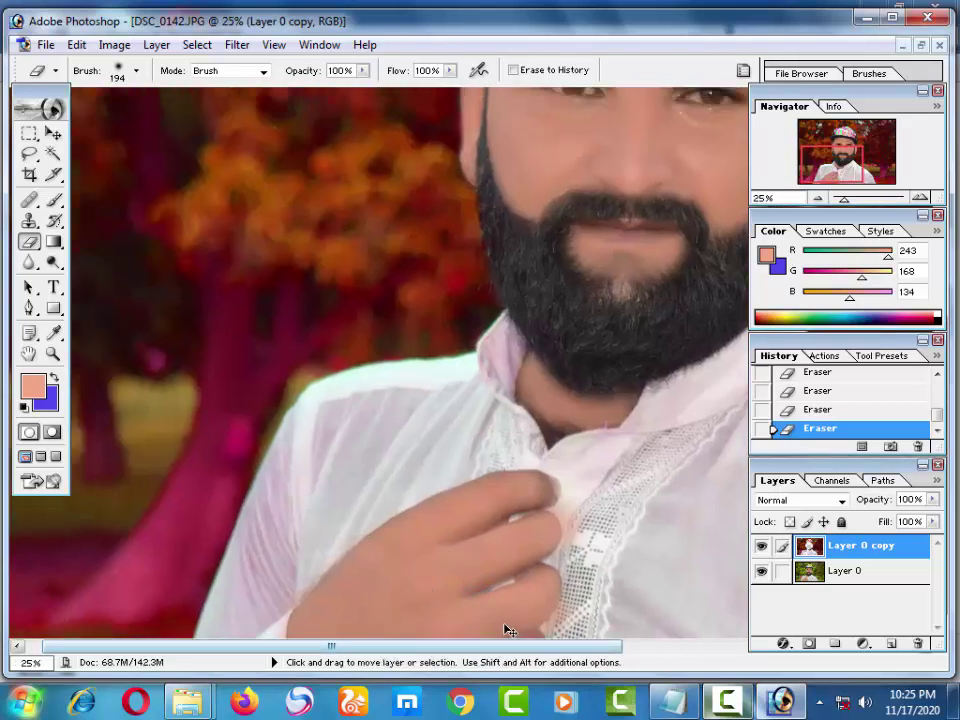
pyautogui.hotkey('ctrl', '-')
pyautogui.hotkey('ctrl', '-')
pyautogui.rightClick(472, 462)
# Step: Set the eraser to 353 px, check the whole photo, and merge the copy into Layer 0
pyautogui.moveTo(620, 493); pyautogui.dragTo(636, 493)
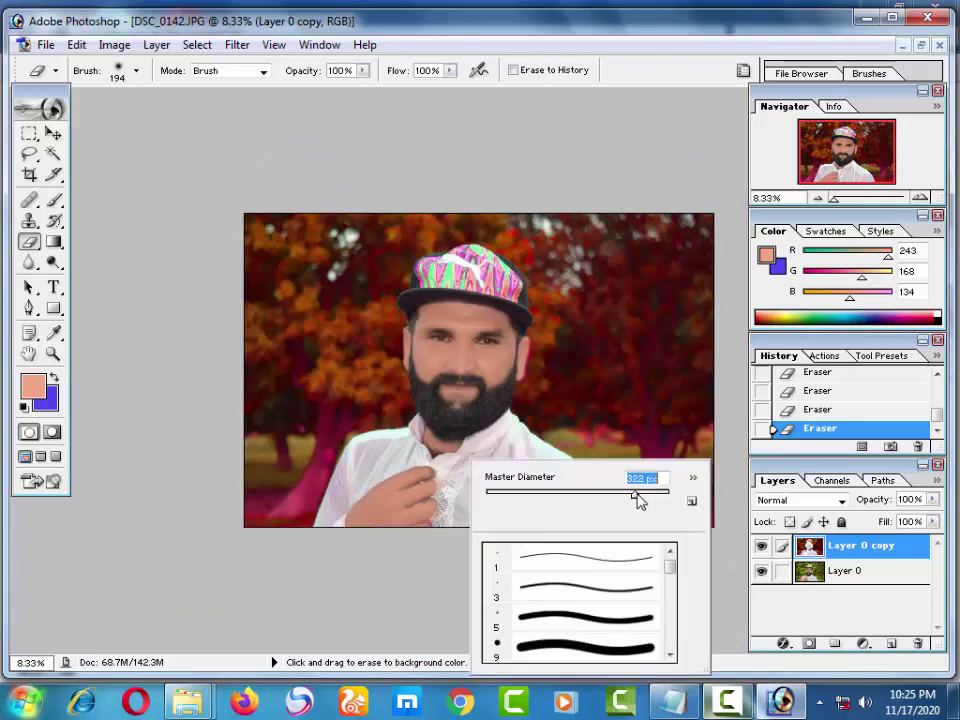
pyautogui.press('Return')
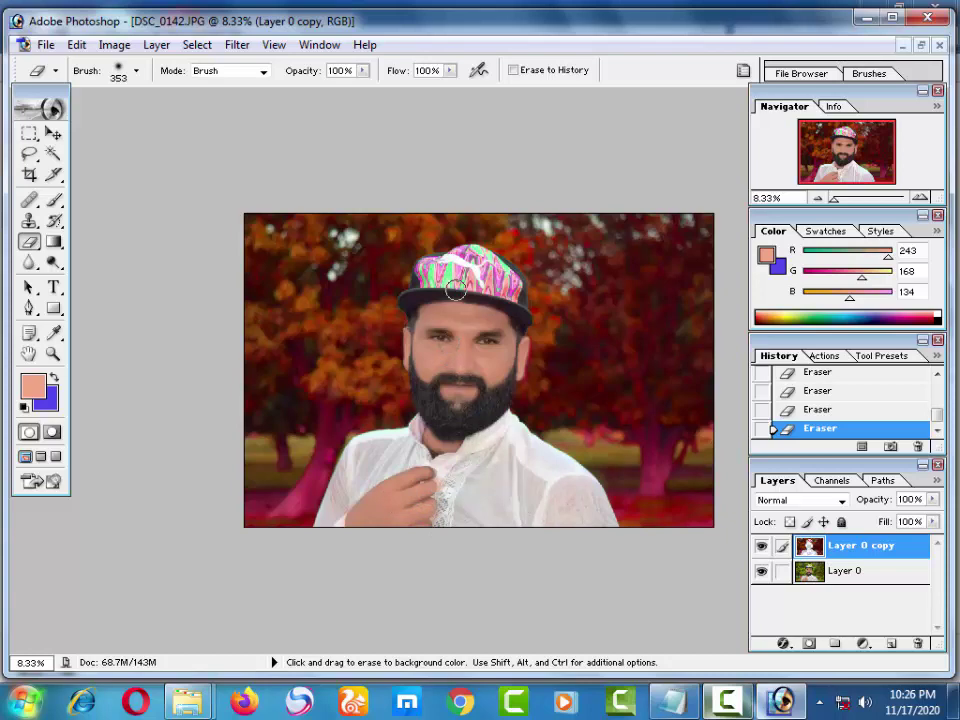
pyautogui.hotkey('ctrl', '+')
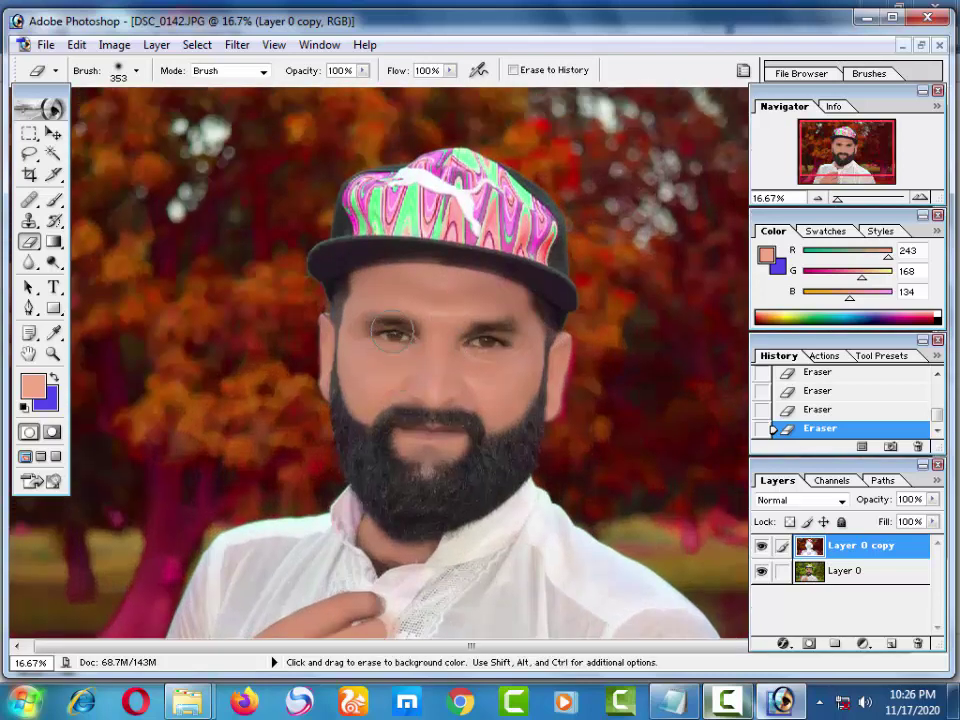
pyautogui.hotkey('ctrl', '-')
pyautogui.hotkey('ctrl', '-')
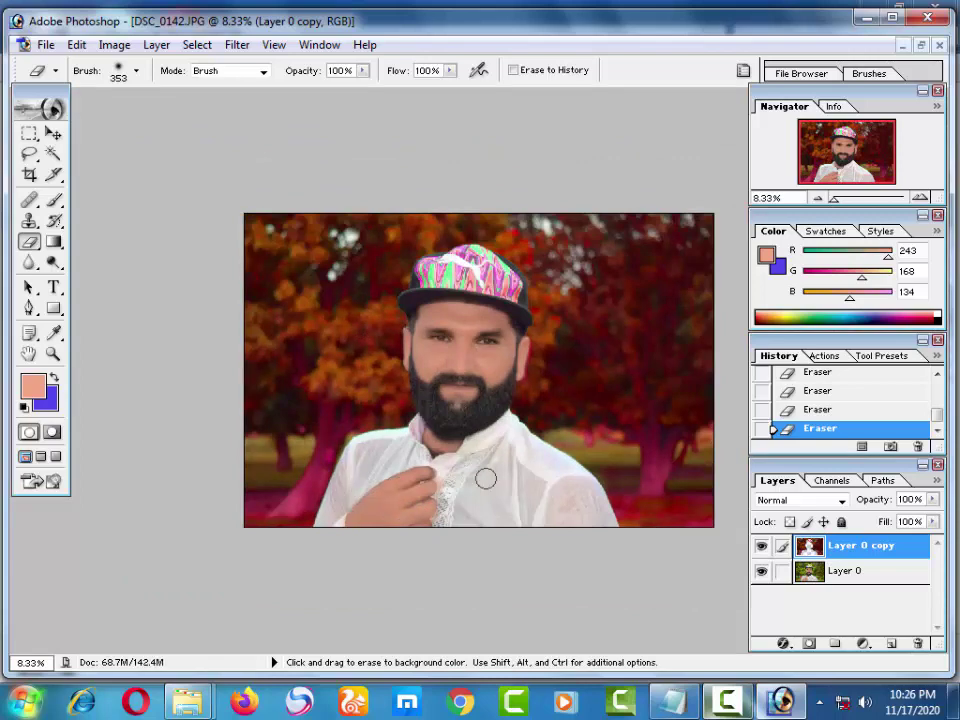
pyautogui.scroll(1, 486, 475)
pyautogui.scroll(-1, 488, 471)
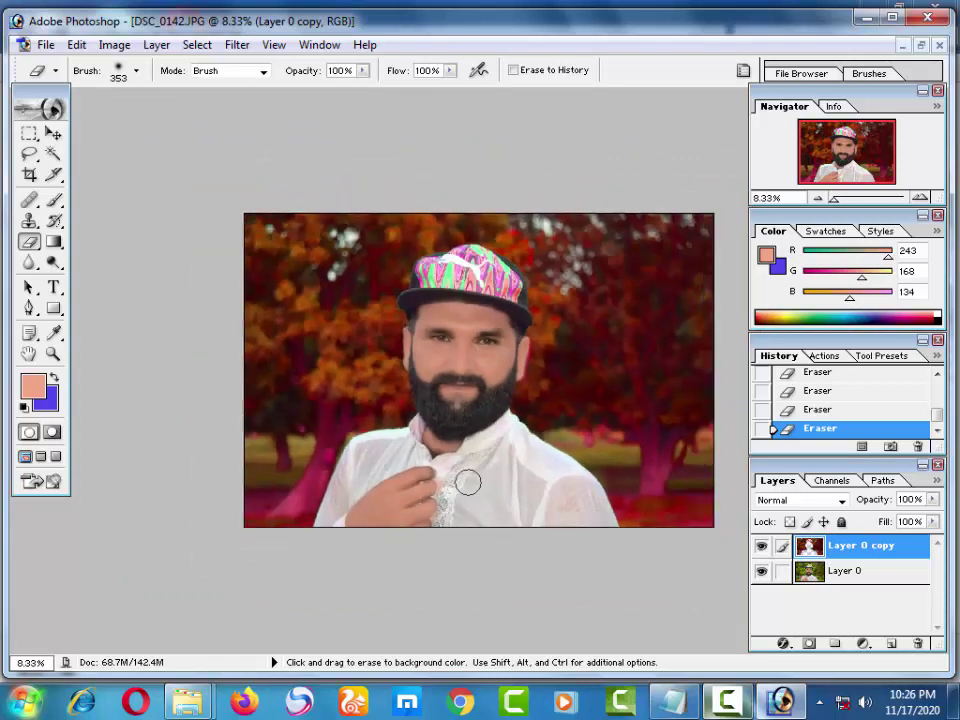
pyautogui.click(54, 136)
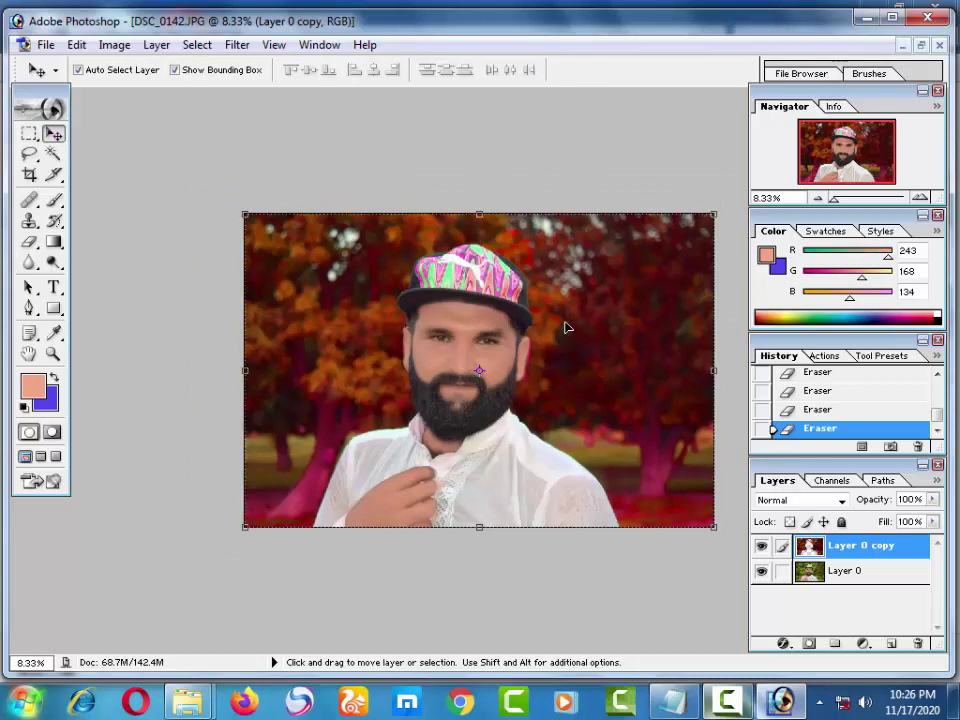
pyautogui.hotkey('ctrl', 'e')
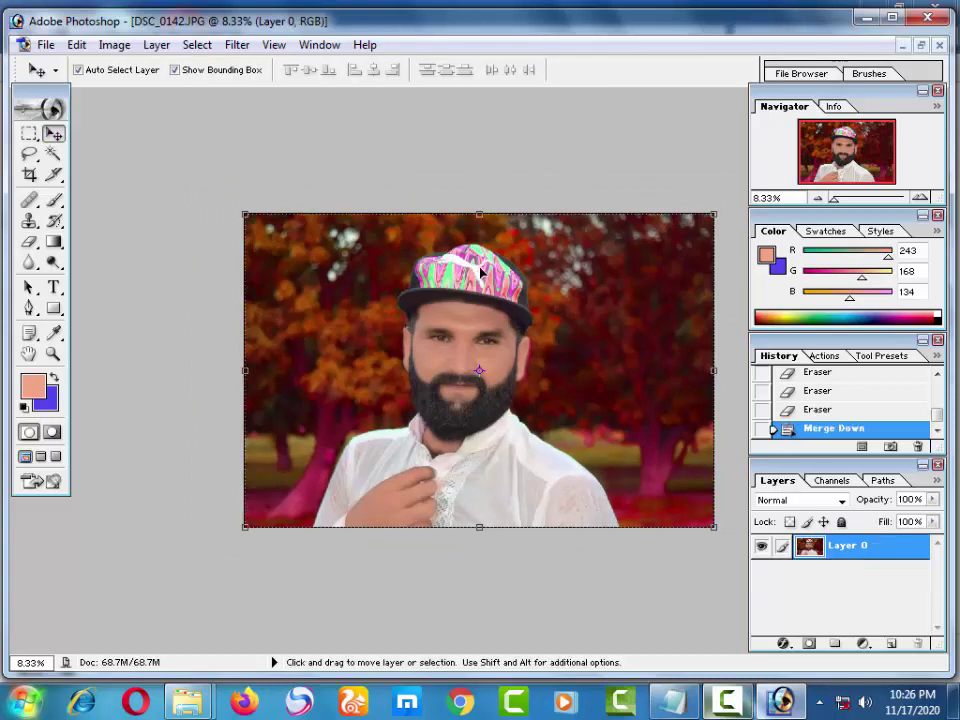
# Step: Duplicate the merged layer as Layer 0 copy
pyautogui.hotkey('ctrl', 'j')
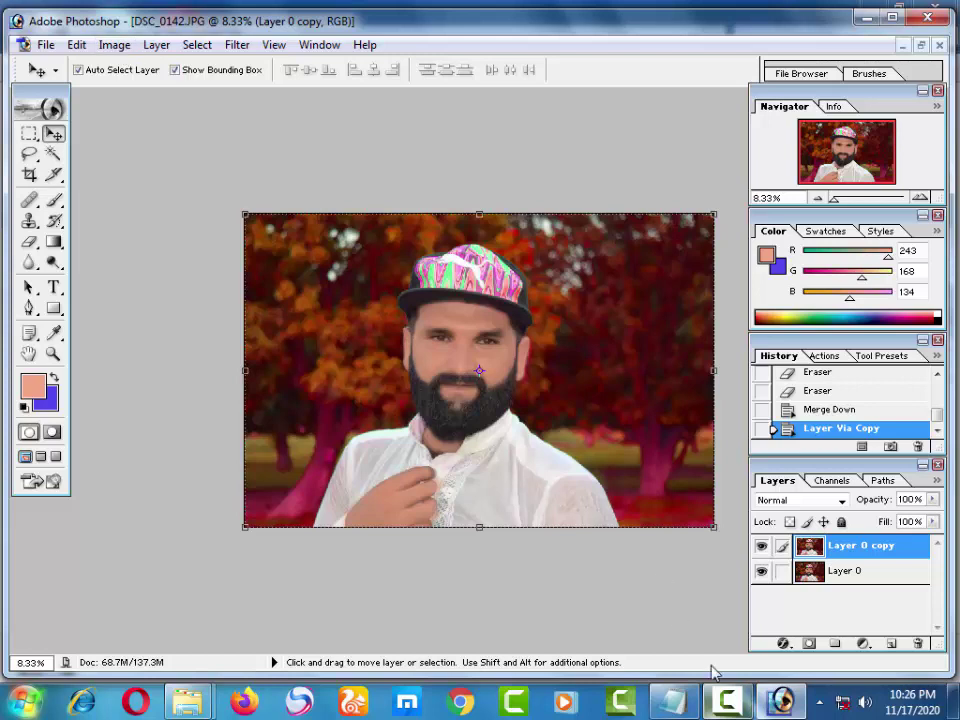
pyautogui.click(727, 700)
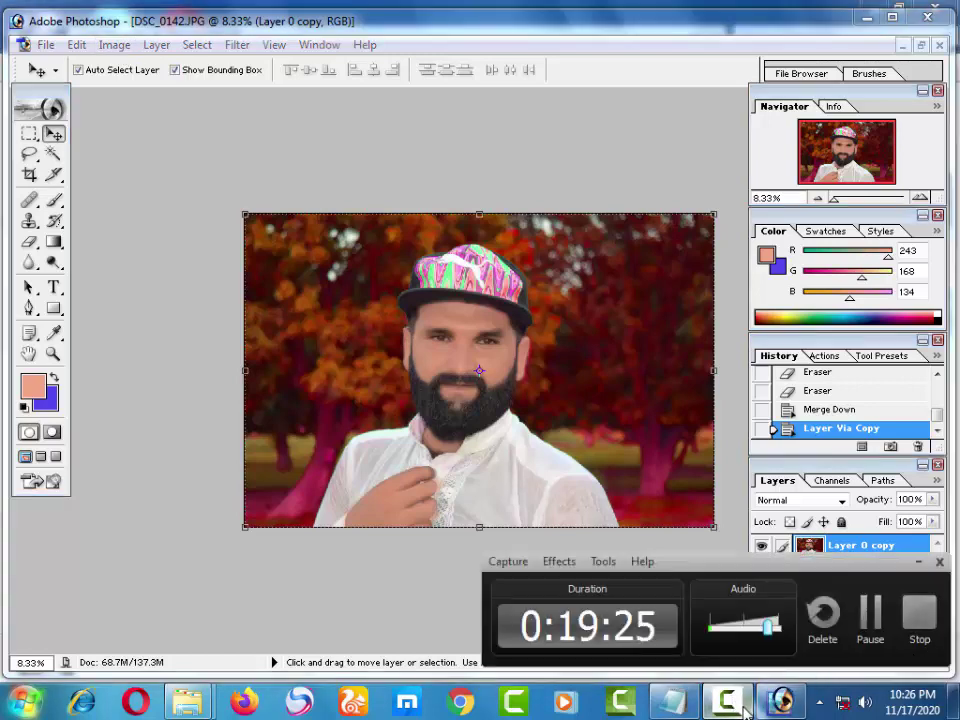
pyautogui.click(743, 706)
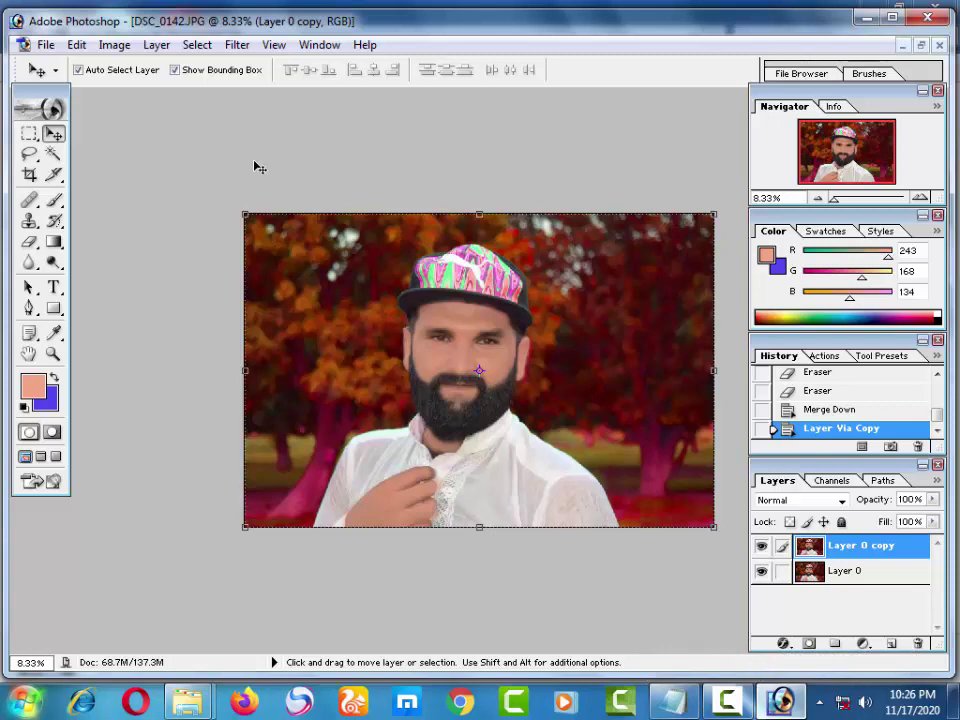
# Step: Brighten the copy with a Curves lift from input 105 to output 137
pyautogui.click(113, 45)
pyautogui.moveTo(157, 94)
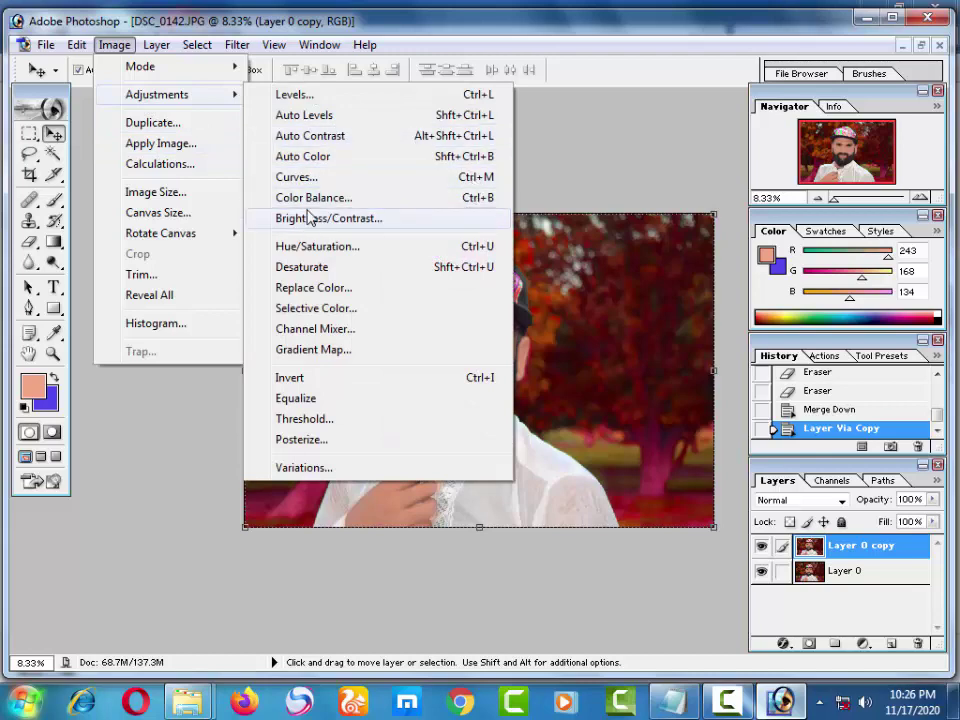
pyautogui.click(368, 179)
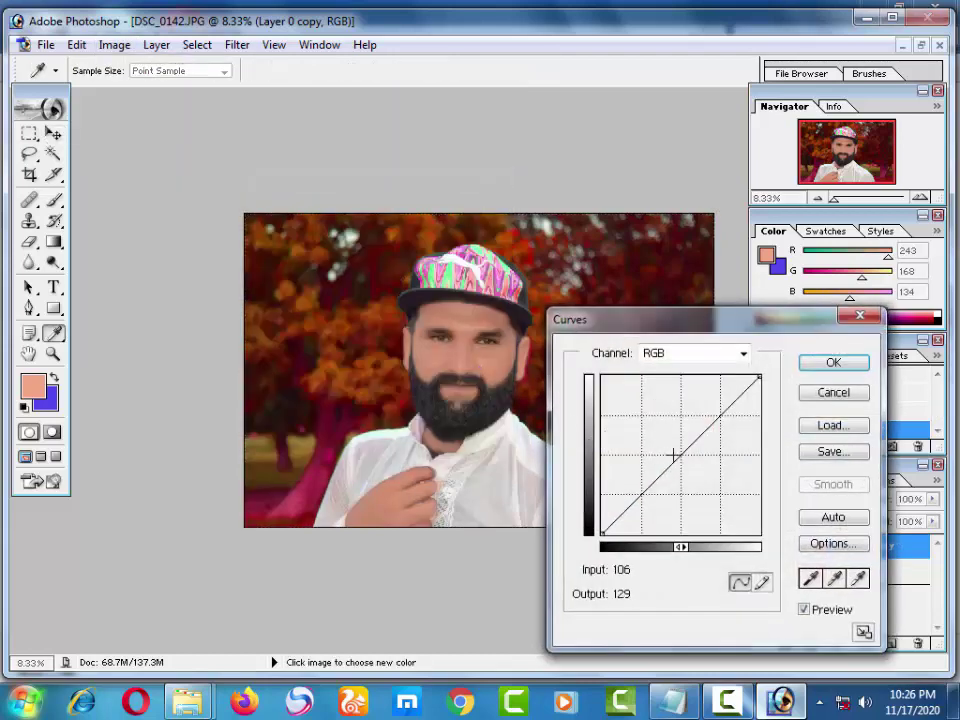
pyautogui.moveTo(680, 455); pyautogui.dragTo(665, 449)
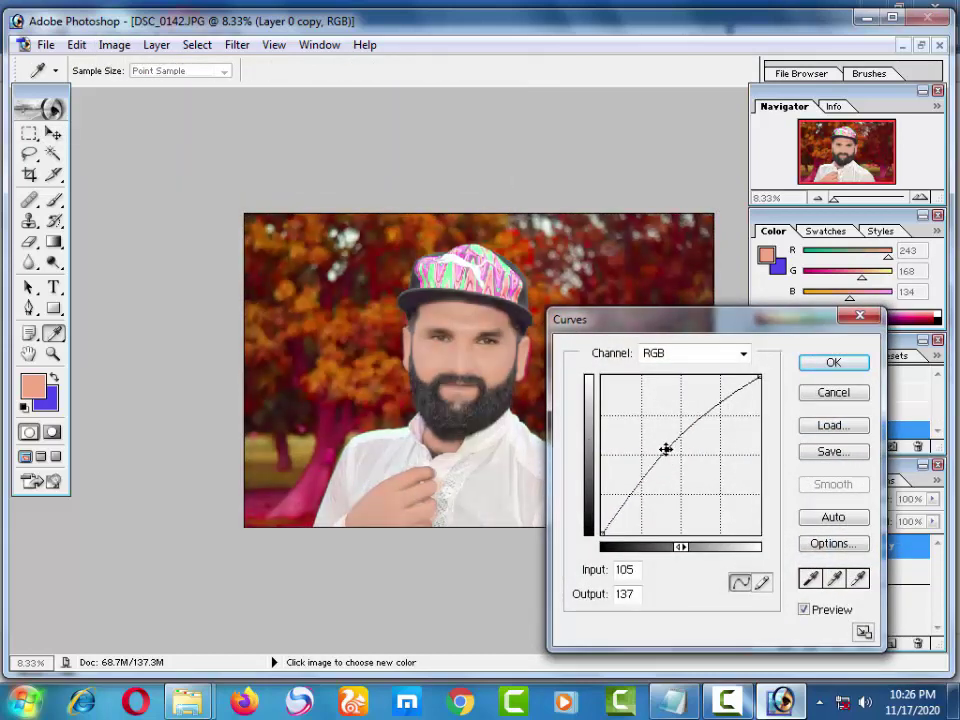
pyautogui.click(812, 365)
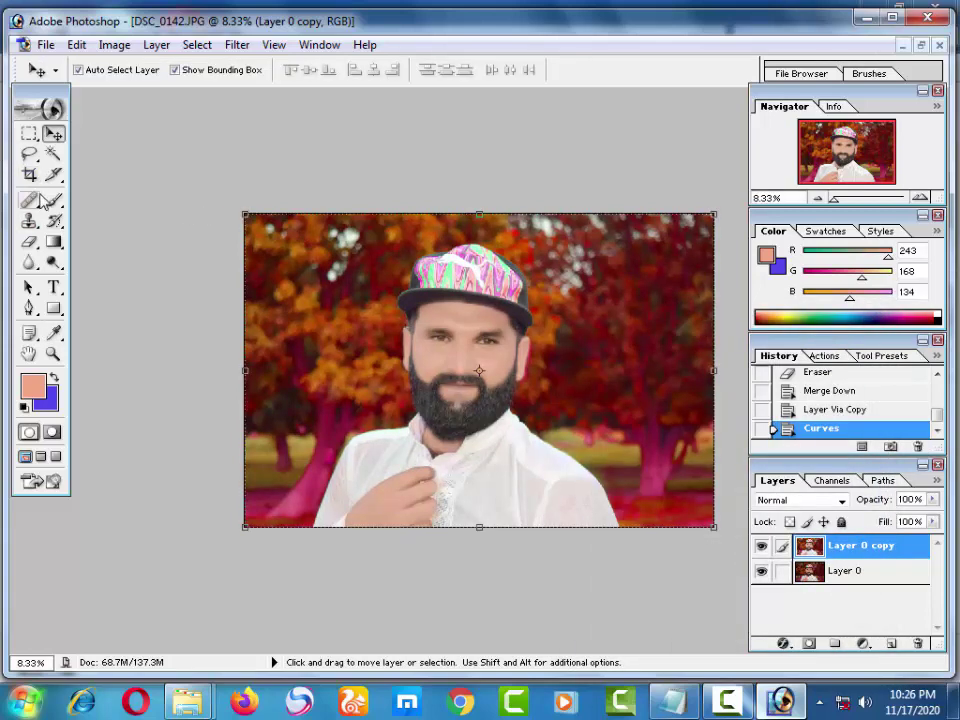
# Step: Switch to the Eraser with a 476 px Master Diameter
pyautogui.click(29, 241)
pyautogui.rightClick(316, 264)
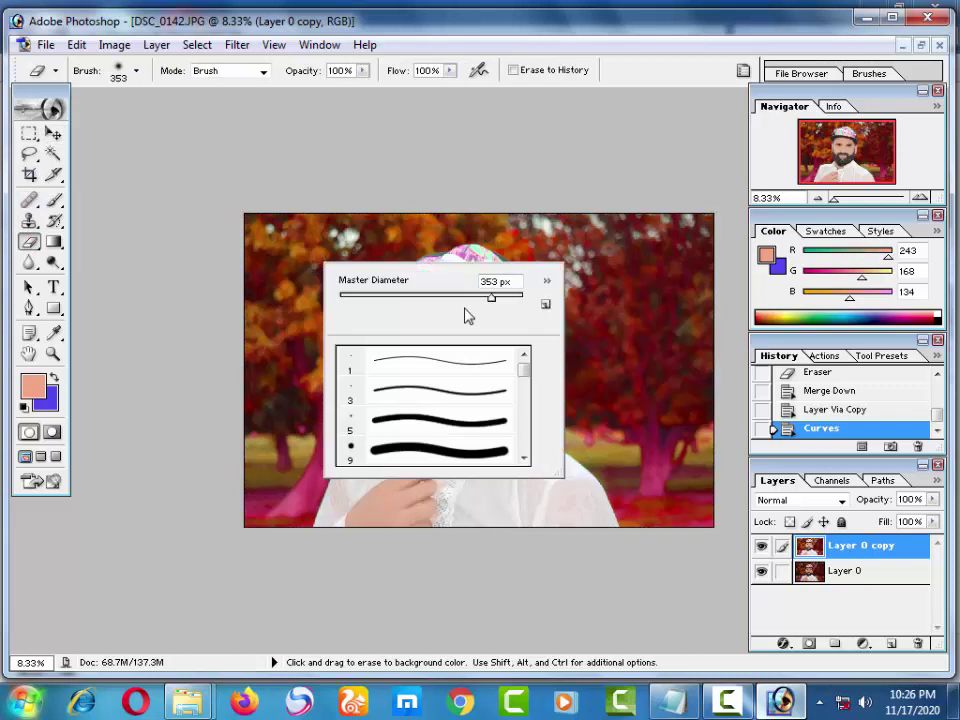
pyautogui.moveTo(489, 294); pyautogui.dragTo(501, 294)
pyautogui.press('Return')
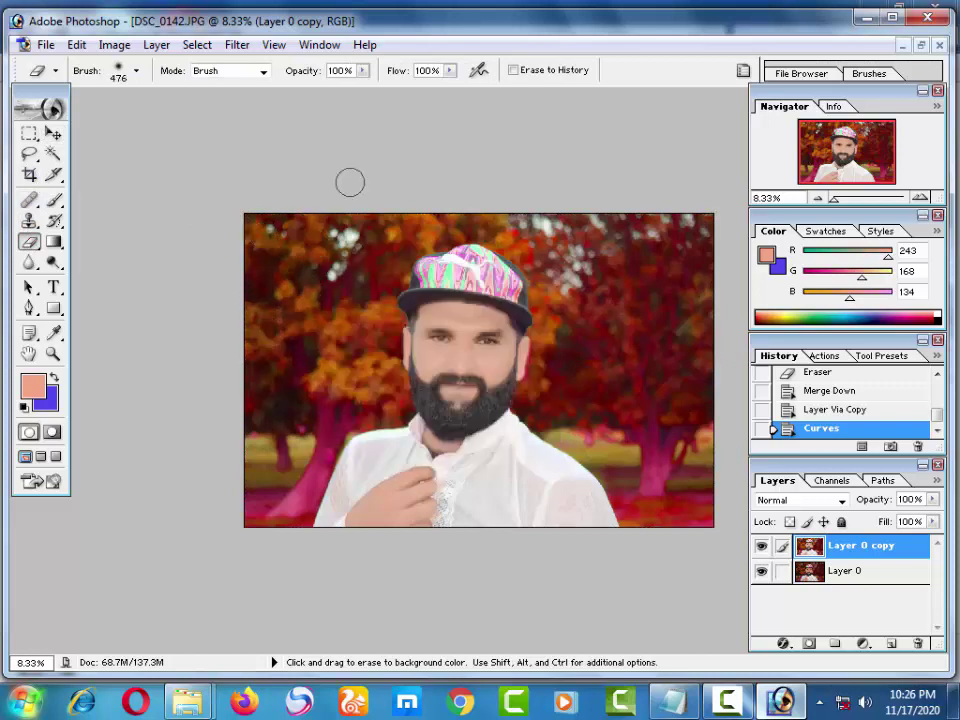
# Step: Erase the brightened copy over the tree trunk and the top and lower-left background
pyautogui.click(369, 377)
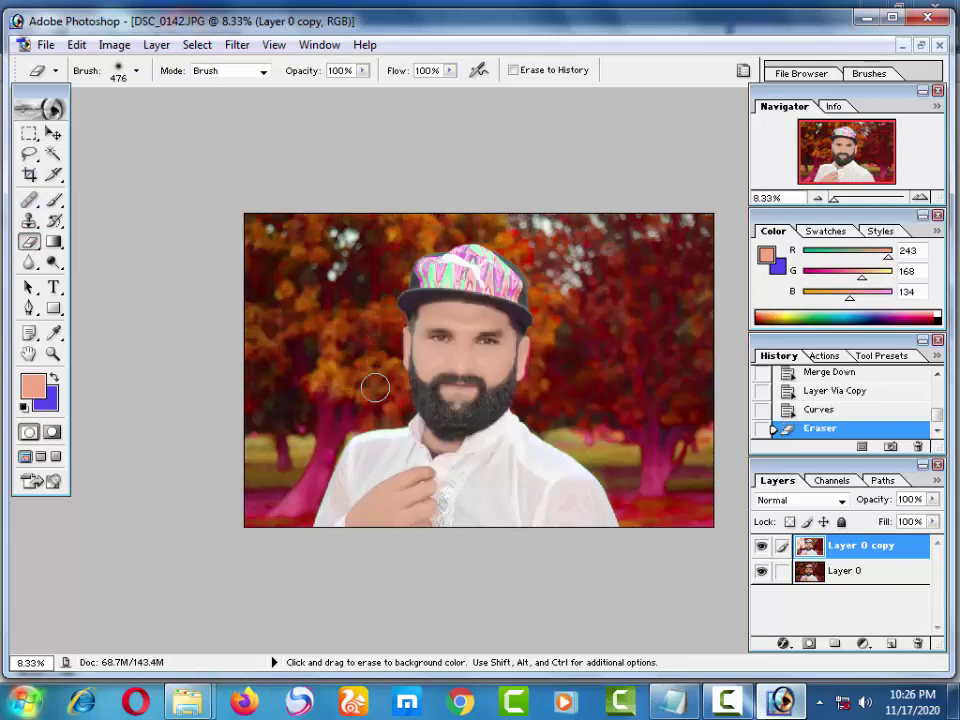
pyautogui.hotkey('ctrl', '+')
pyautogui.moveTo(575, 299); pyautogui.dragTo(583, 264)
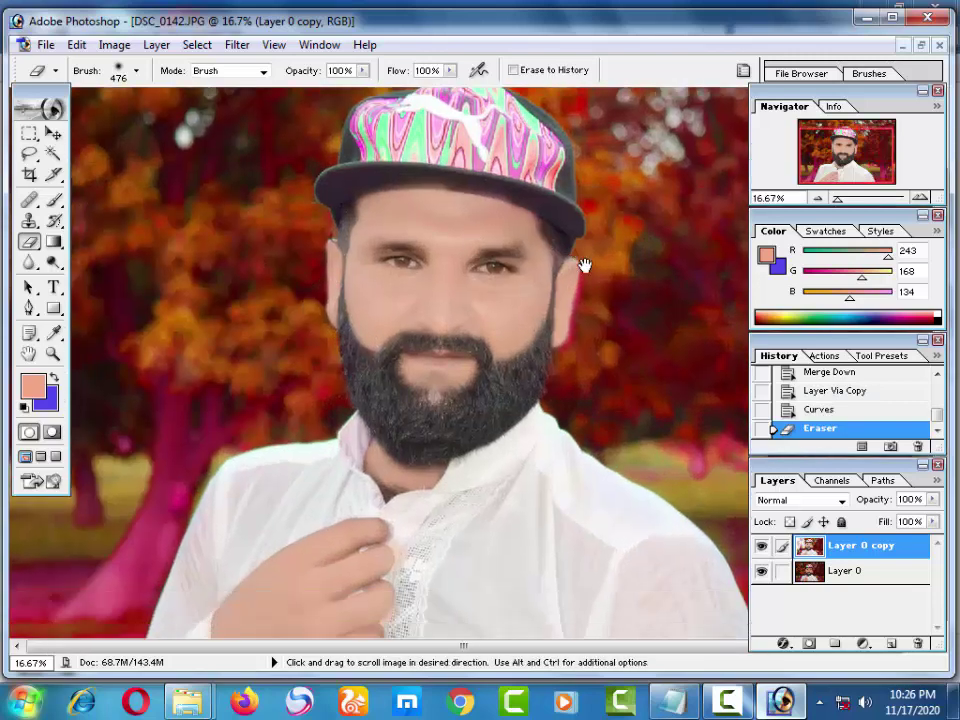
pyautogui.moveTo(271, 377)
pyautogui.mouseDown()
pyautogui.moveTo(199, 396)
pyautogui.moveTo(129, 561)
pyautogui.moveTo(34, 648)
pyautogui.mouseUp()
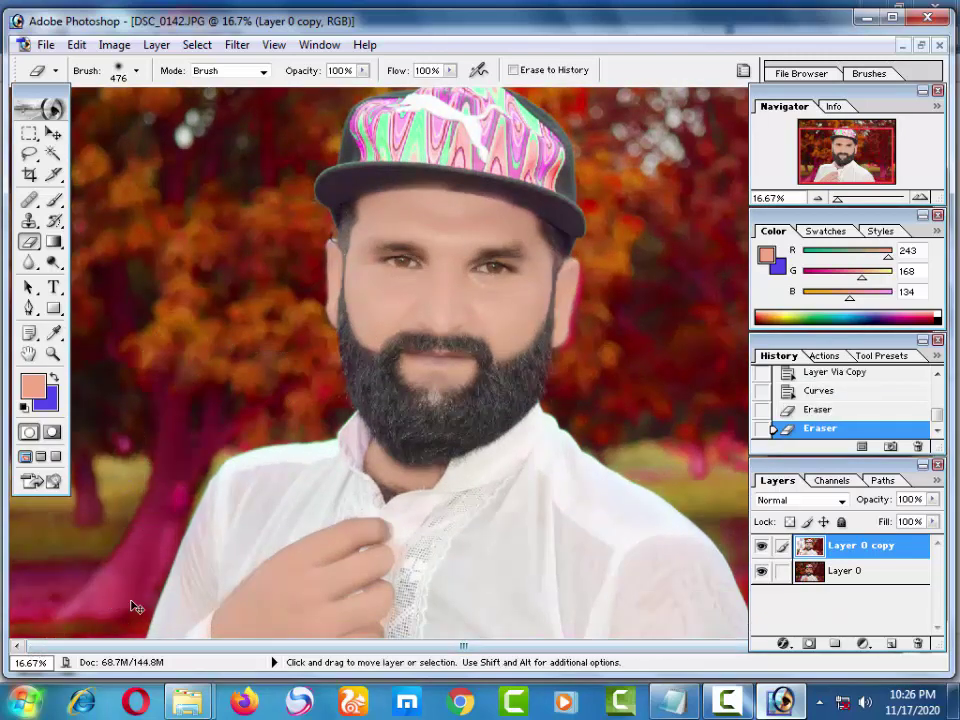
pyautogui.hotkey('ctrl', '-')
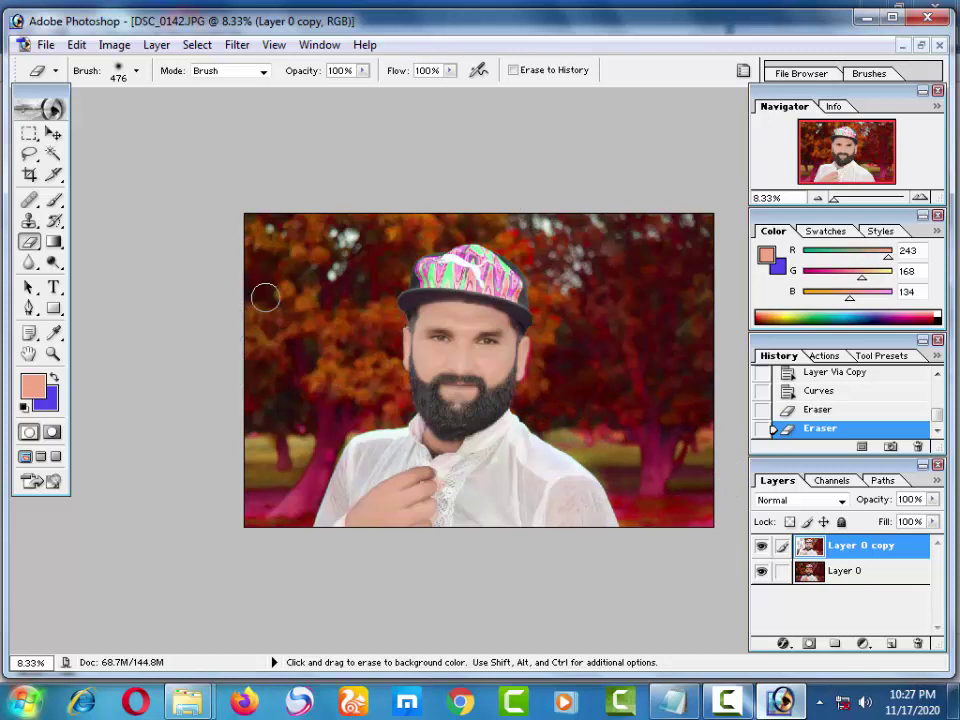
pyautogui.click(343, 298)
pyautogui.click(405, 212)
pyautogui.click(449, 226)
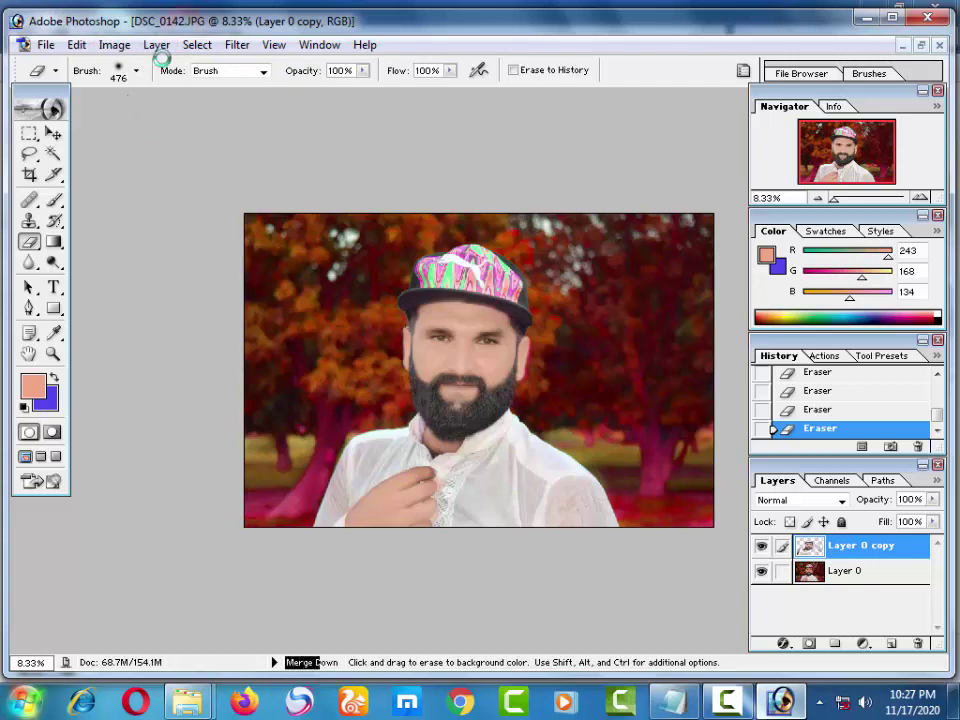
# Step: Merge the brightened copy into Layer 0 and fit the whole image on a widened canvas
pyautogui.hotkey('ctrl', 'e')
pyautogui.hotkey('ctrl', '0')
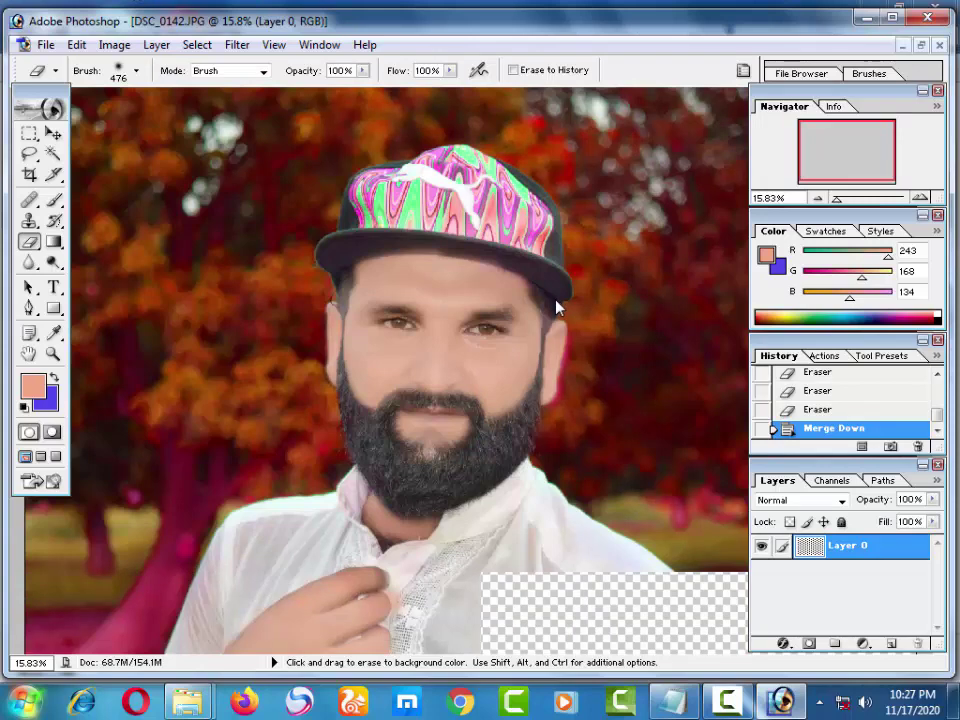
pyautogui.hotkey('shift', 'Tab')
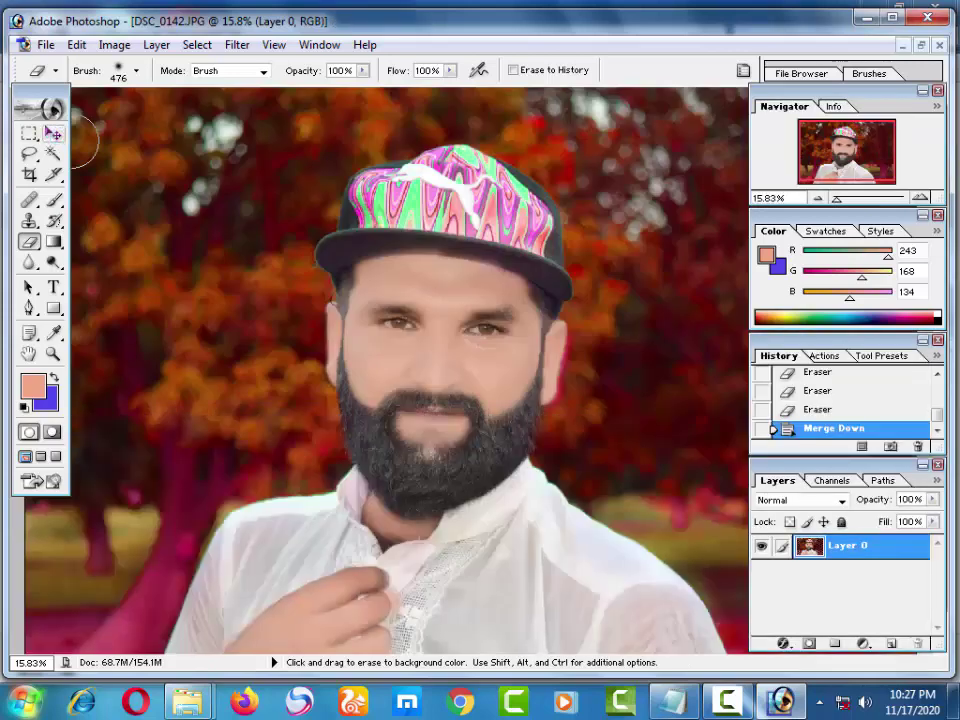
pyautogui.click(53, 133)
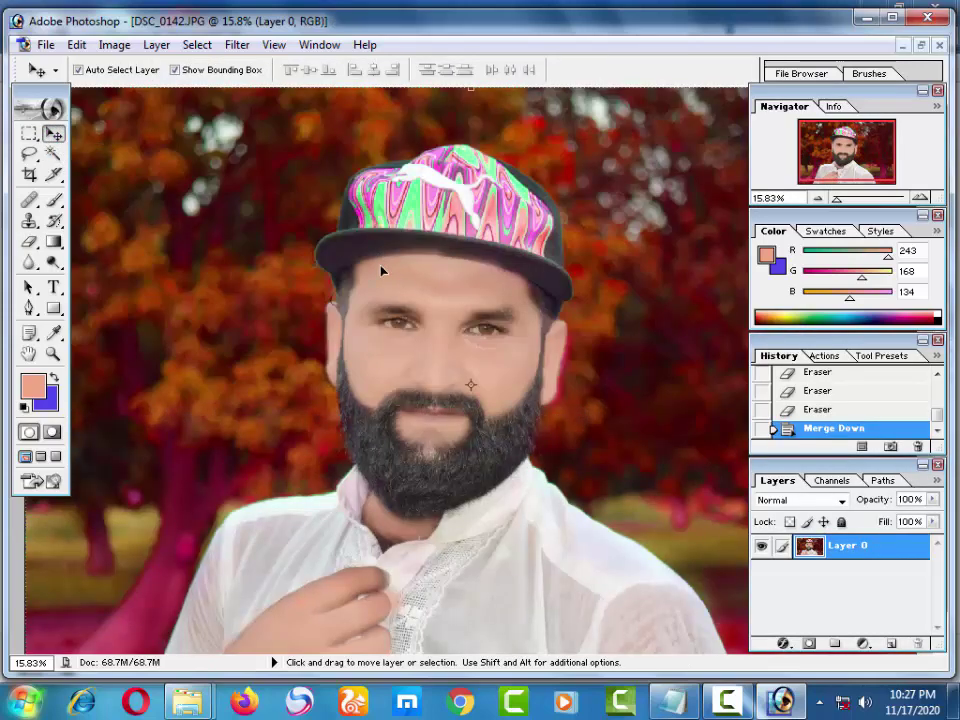
pyautogui.hotkey('ctrl', '-')
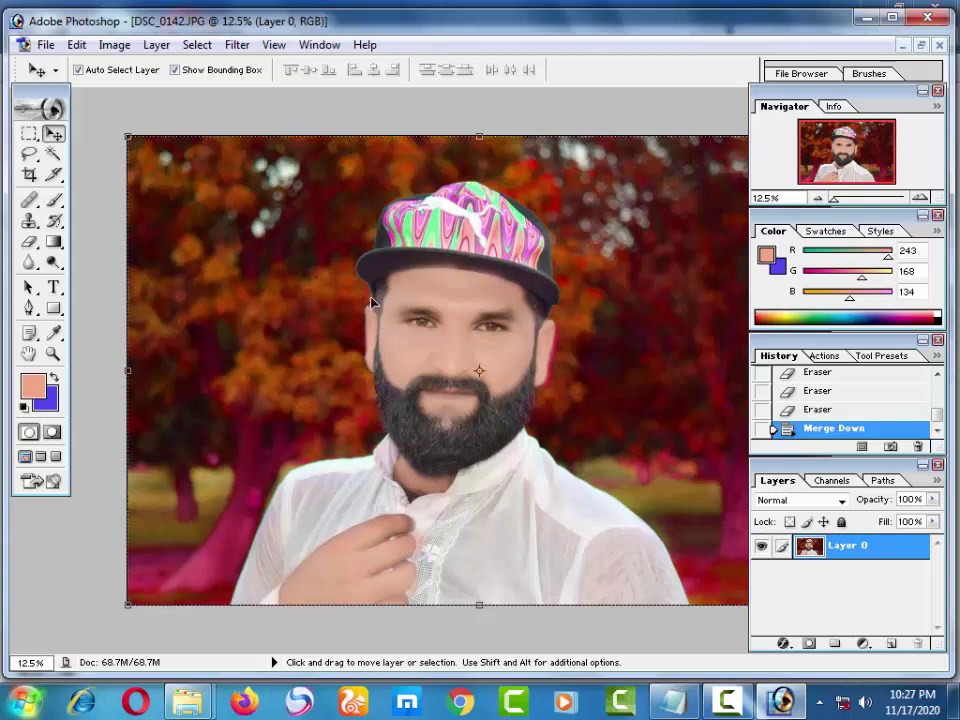
pyautogui.hotkey('ctrl', 'j')
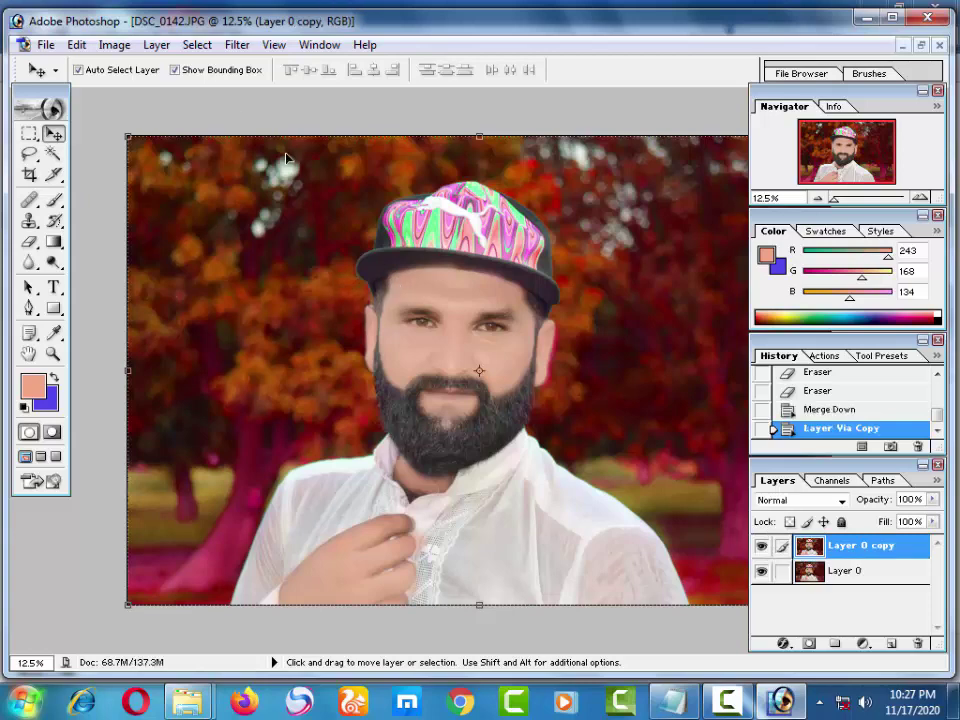
pyautogui.click(115, 45)
pyautogui.moveTo(150, 70)
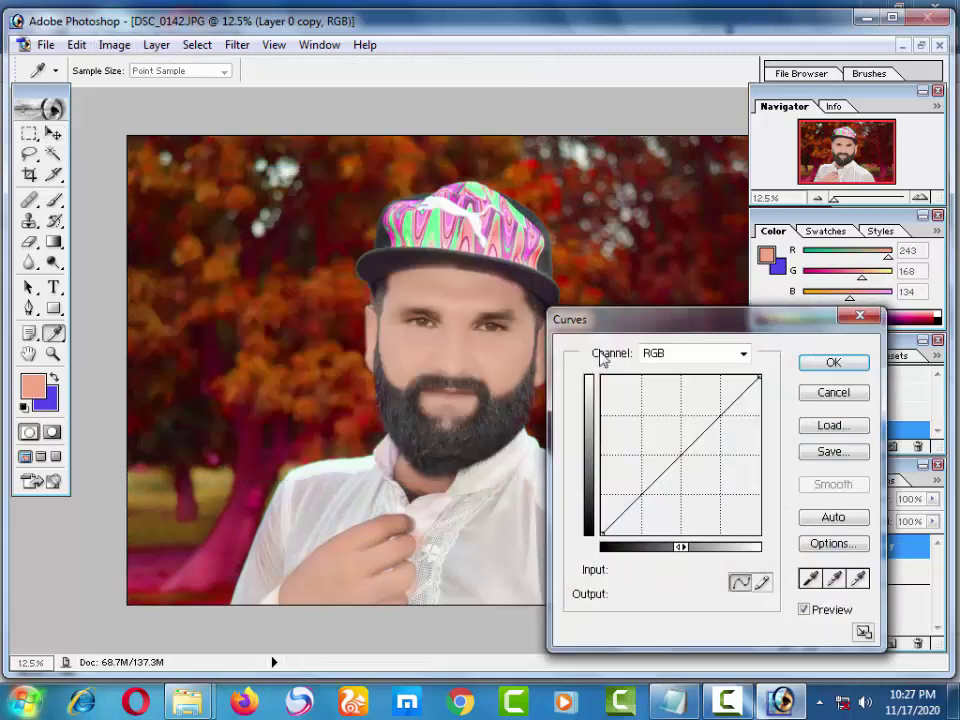
pyautogui.click(657, 353)
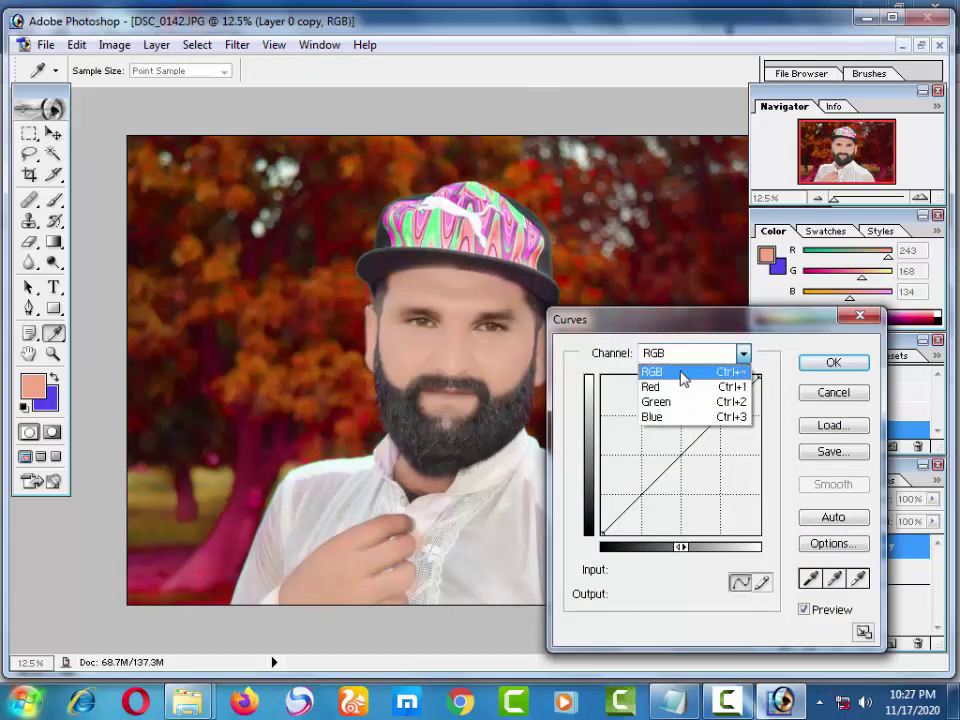
pyautogui.click(684, 387)
pyautogui.click(682, 455)
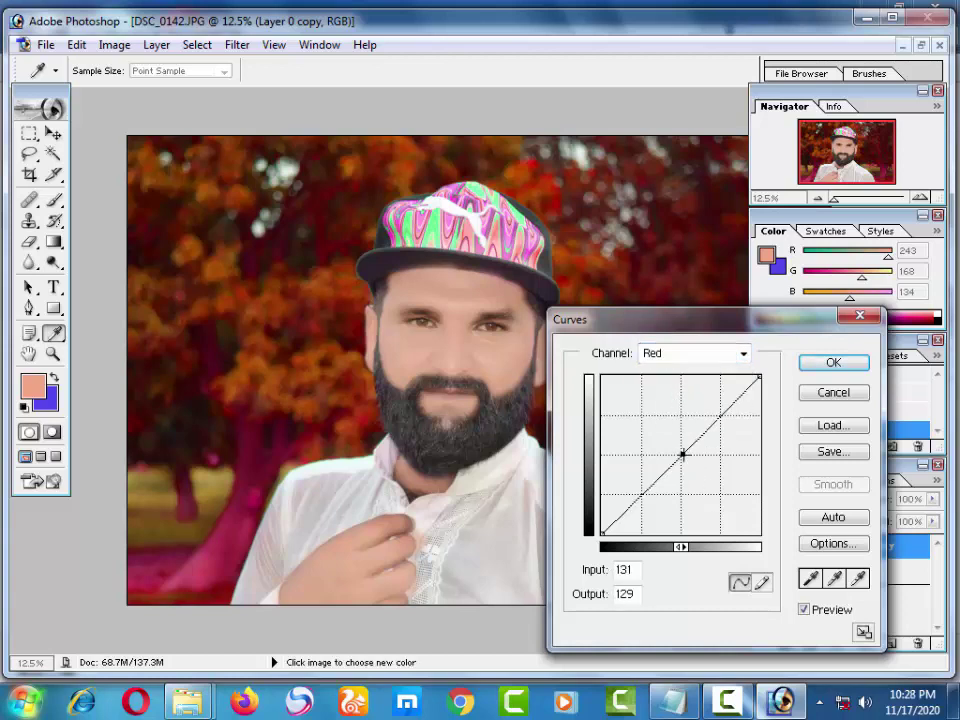
pyautogui.moveTo(682, 455)
pyautogui.mouseDown()
pyautogui.moveTo(697, 470)
pyautogui.moveTo(709, 466)
pyautogui.moveTo(677, 422)
pyautogui.moveTo(660, 439)
pyautogui.moveTo(658, 507)
pyautogui.moveTo(688, 465)
pyautogui.moveTo(683, 430)
pyautogui.mouseUp()
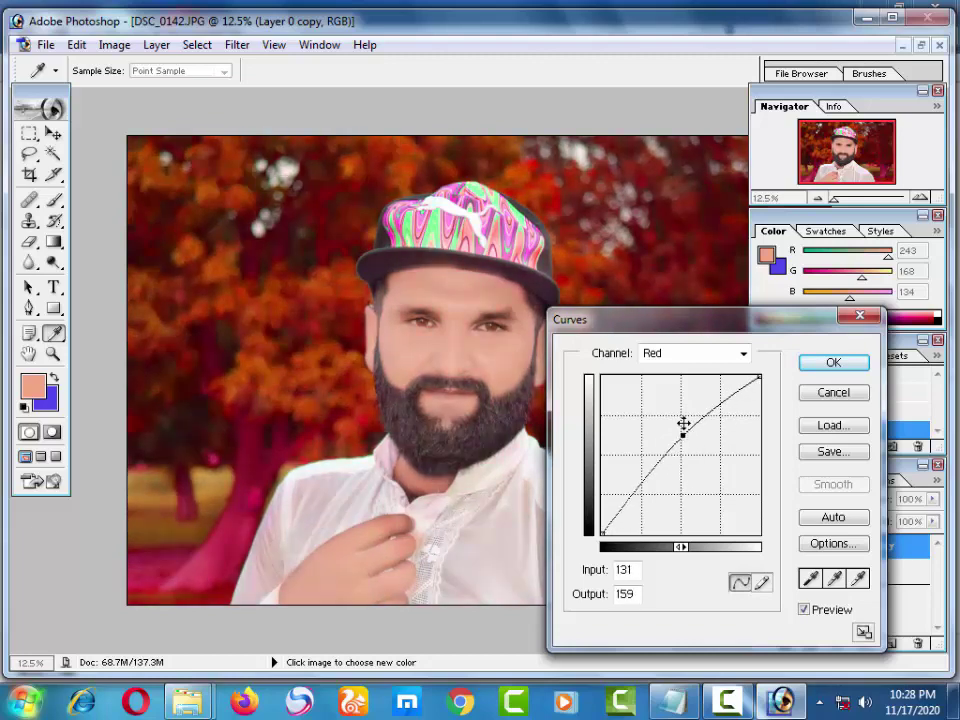
pyautogui.click(807, 393)
pyautogui.hotkey('ctrl', '0')
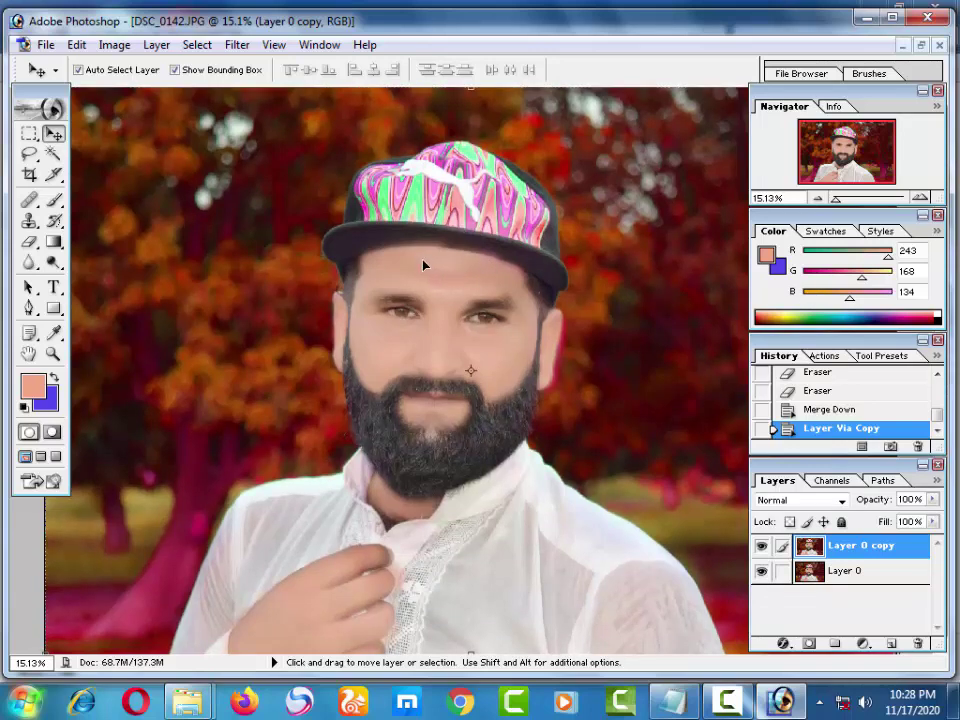
# Step: Choose File > Save for Web for the finished portrait
pyautogui.scroll(-1, 424, 265)
pyautogui.scroll(-1, 424, 265)
pyautogui.scroll(1, 425, 268)
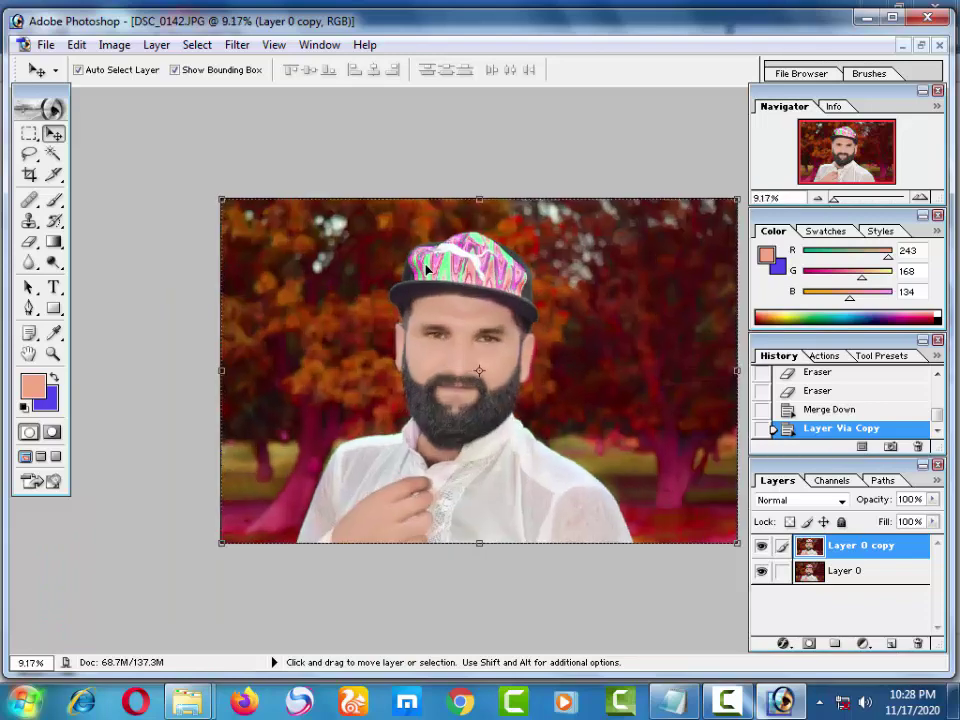
pyautogui.scroll(1, 426, 272)
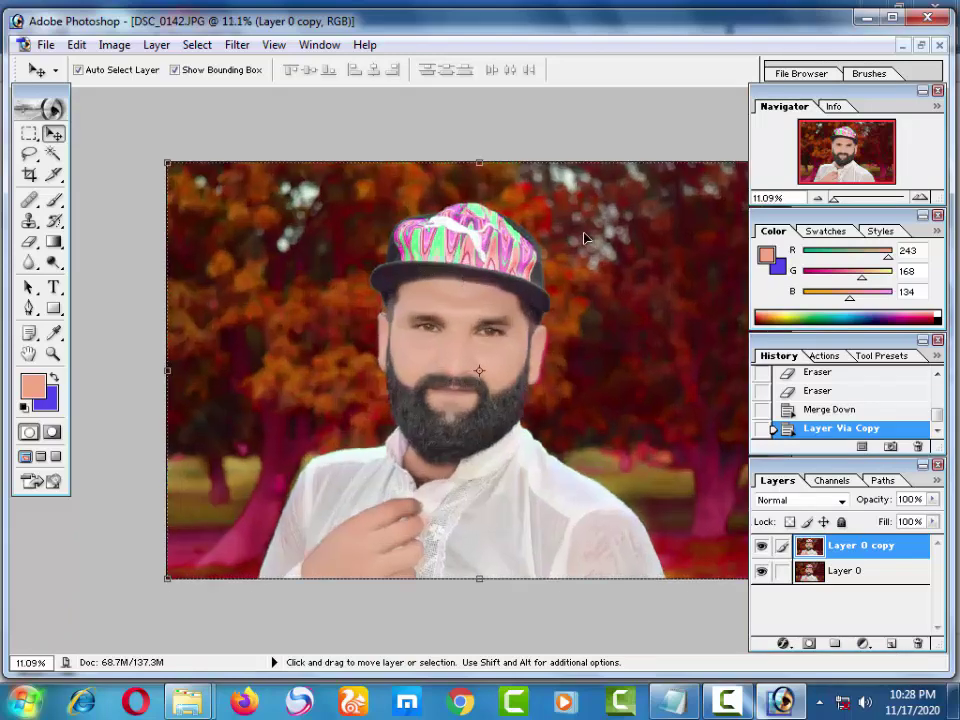
pyautogui.click(44, 46)
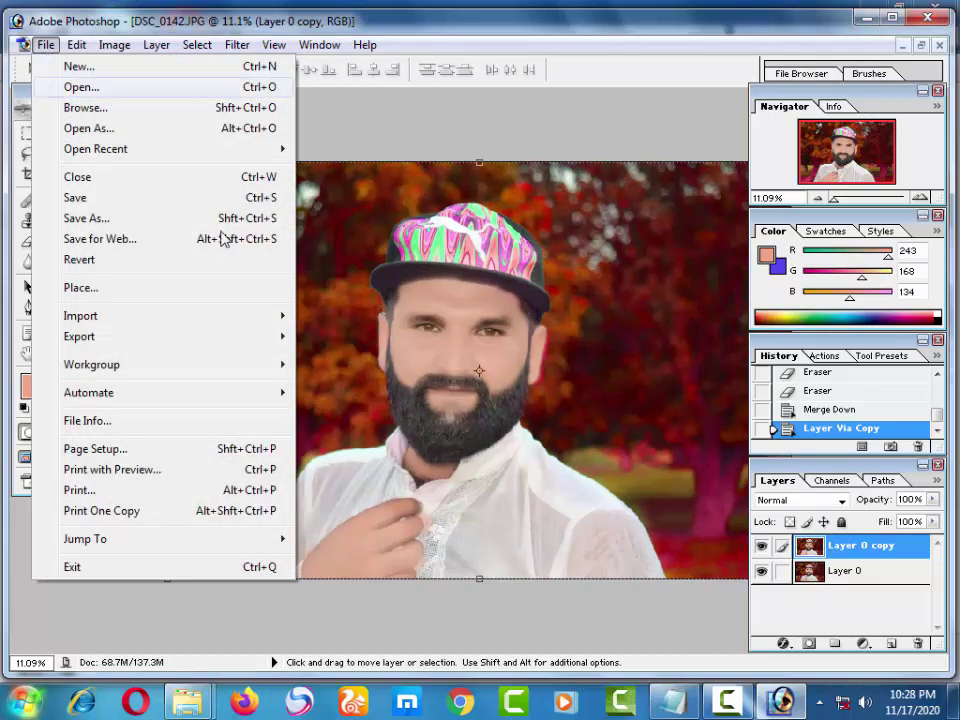
pyautogui.click(781, 700)
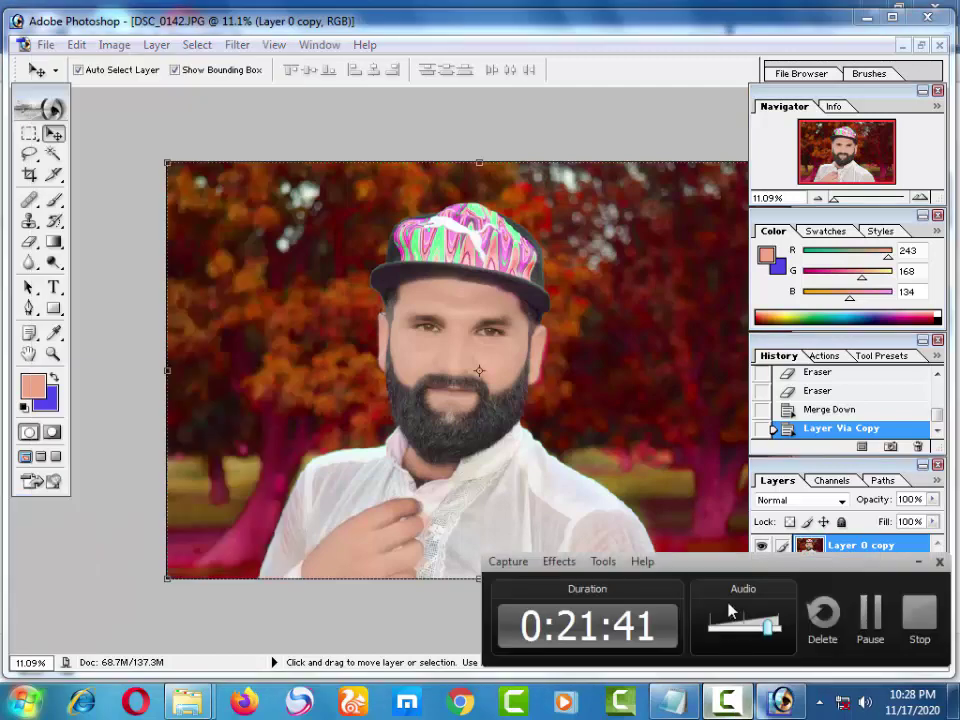
pyautogui.click(862, 614)
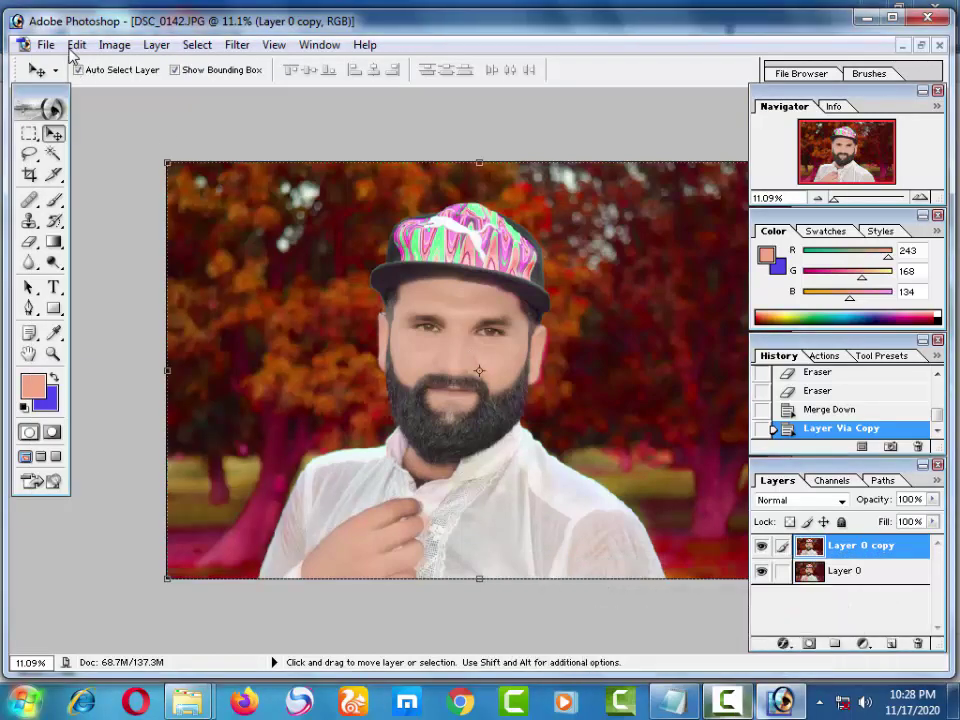
pyautogui.click(45, 45)
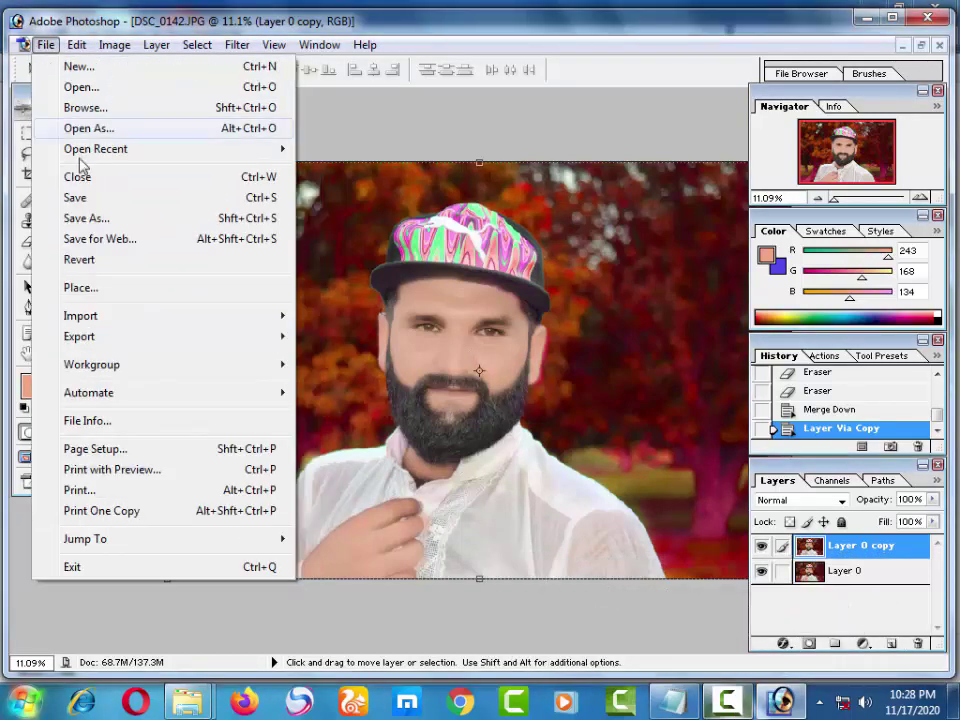
pyautogui.click(45, 45)
pyautogui.click(24, 45)
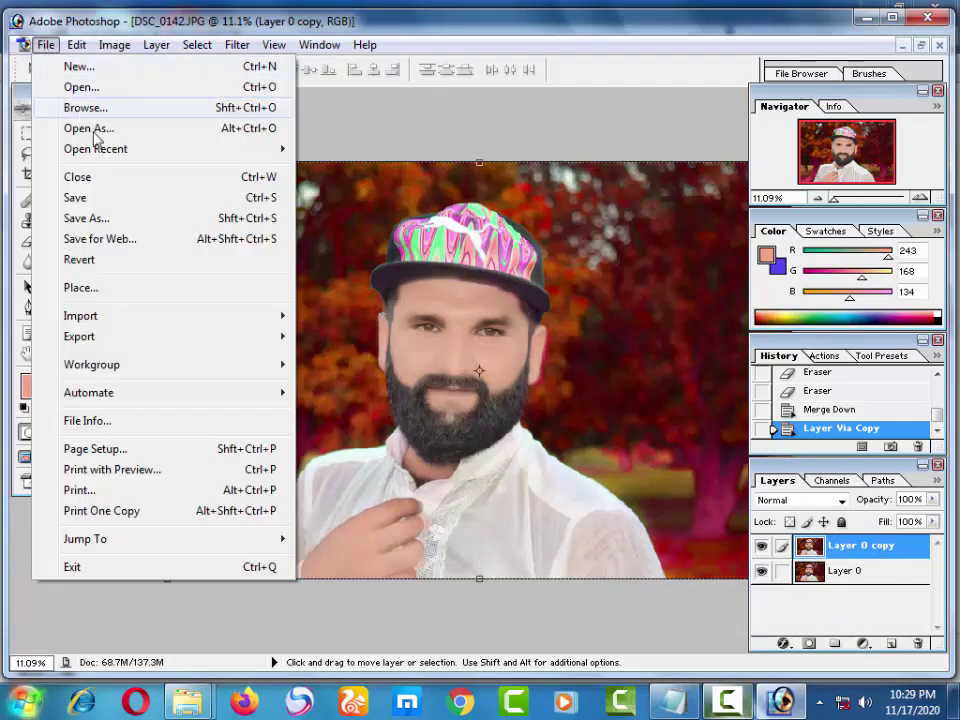
pyautogui.click(99, 244)
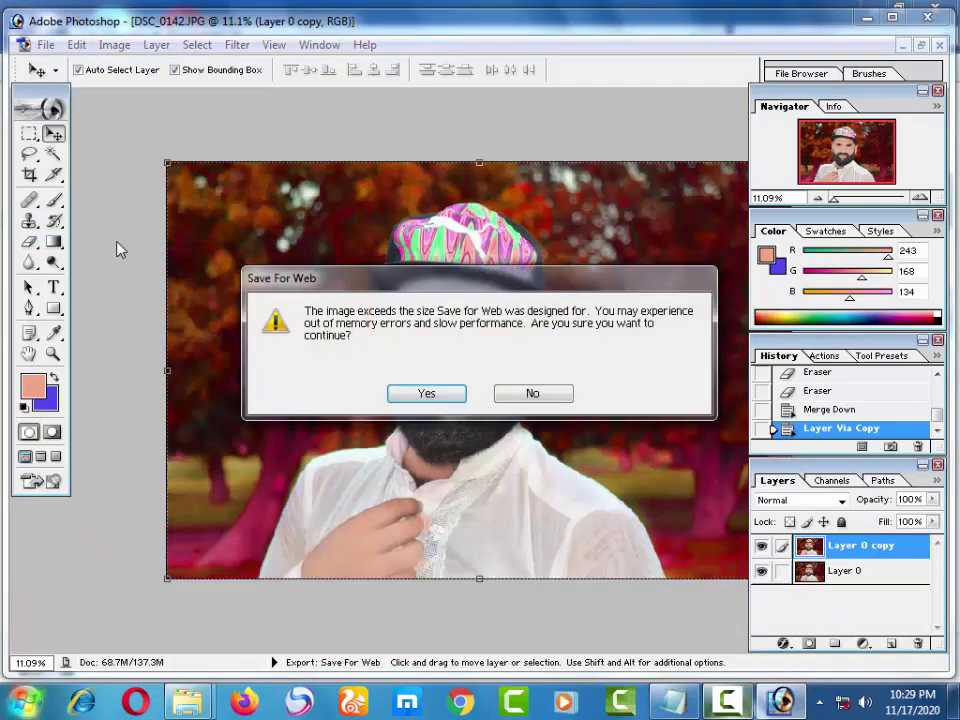
# Step: Accept the size warning and save the optimized JPEG as 'ww'
pyautogui.click(448, 392)
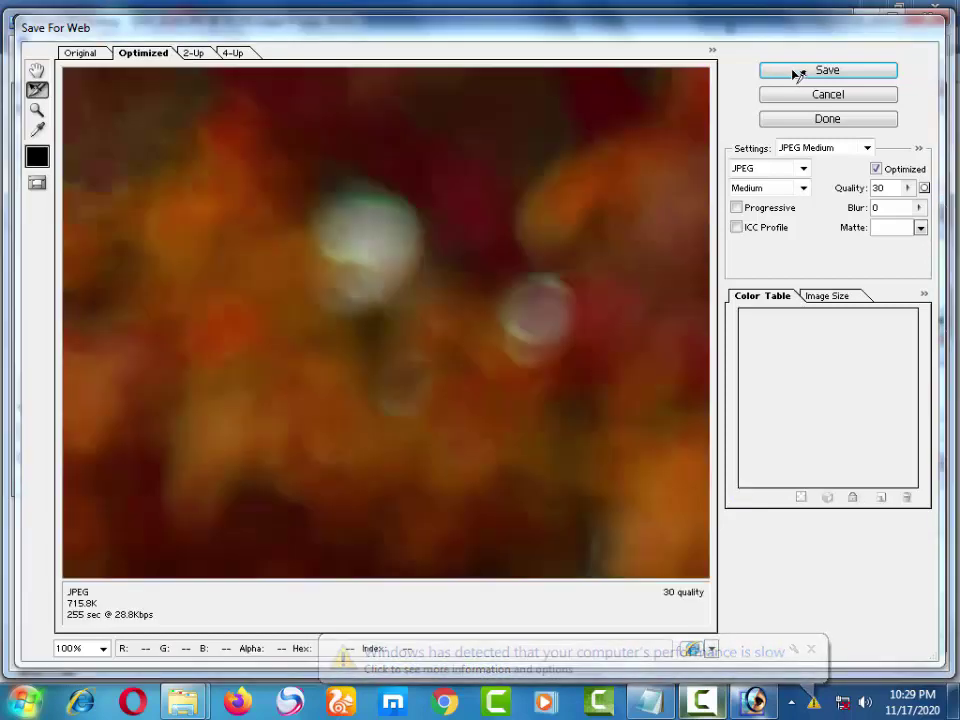
pyautogui.click(797, 71)
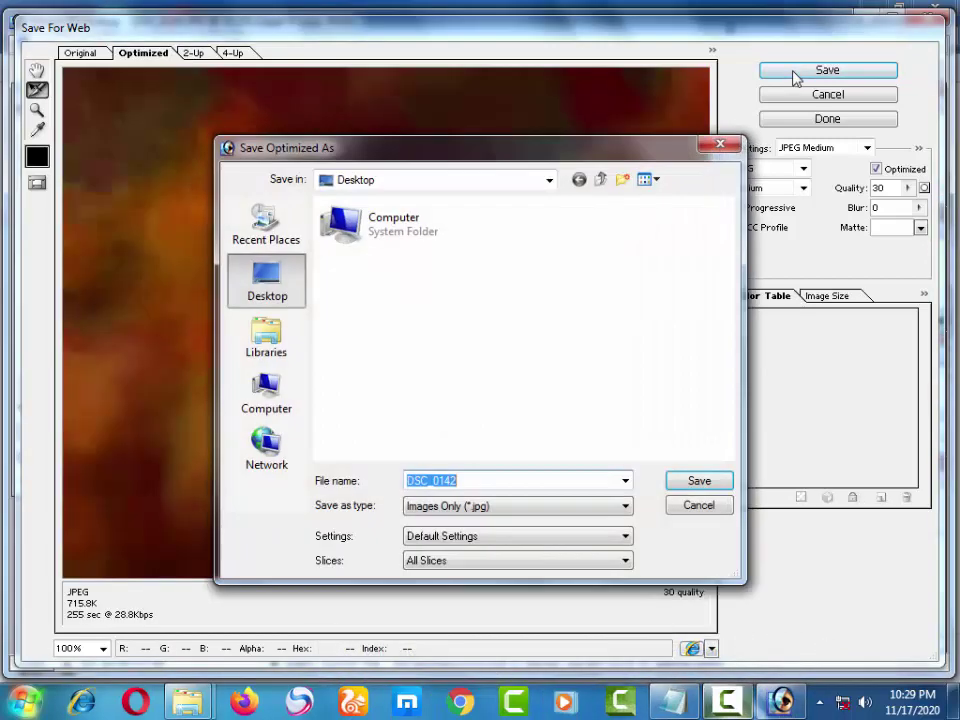
pyautogui.write('ww')
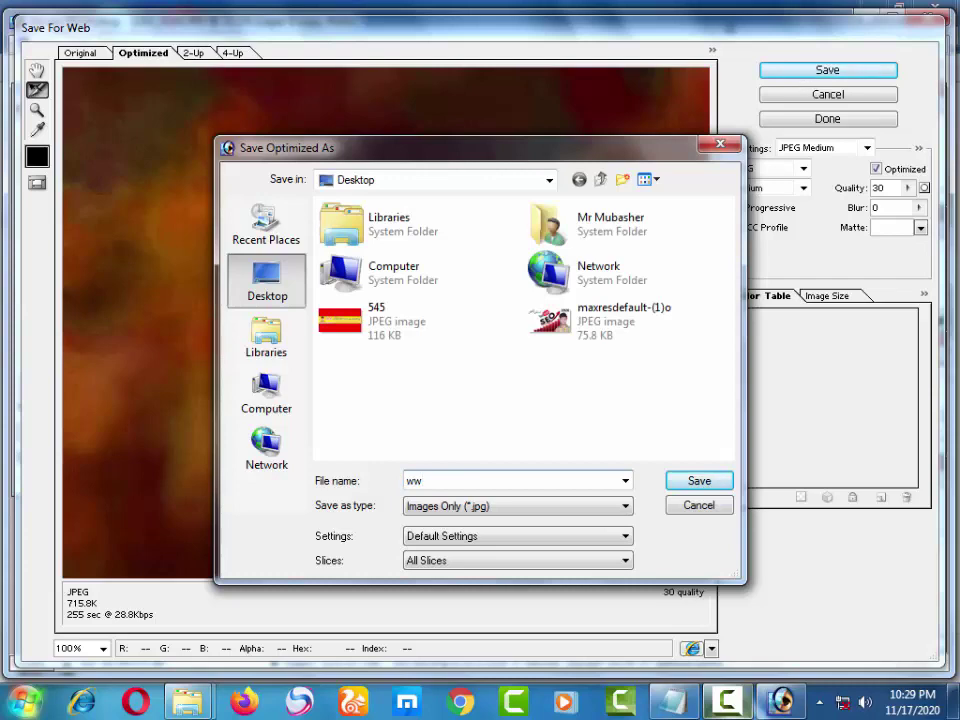
pyautogui.press('Return')
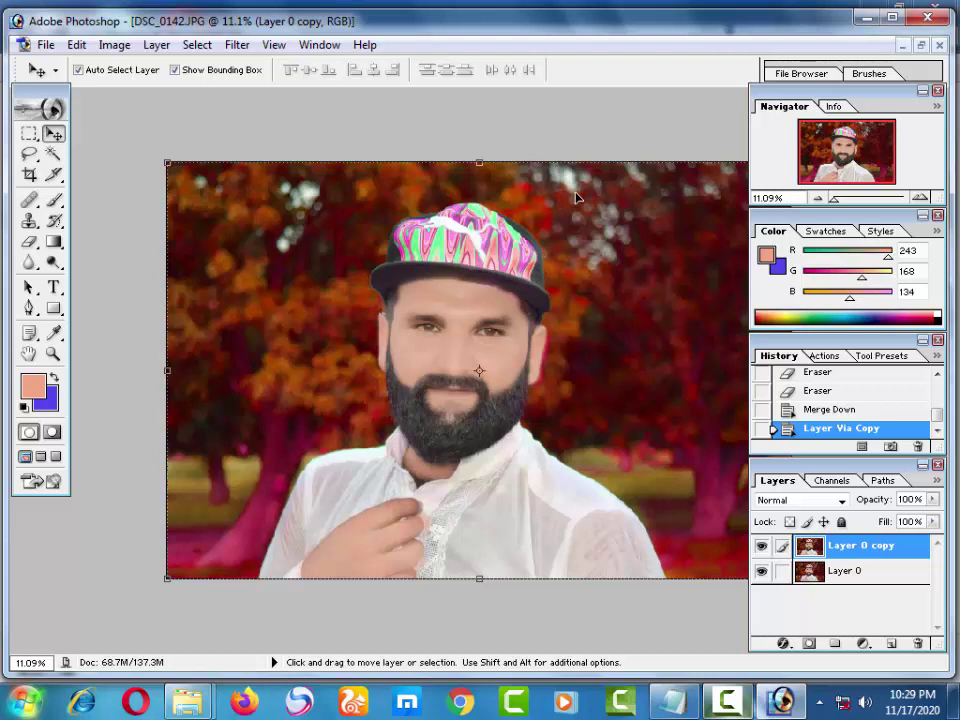
# Step: Close the portrait without saving changes and minimize Photoshop
pyautogui.click(919, 46)
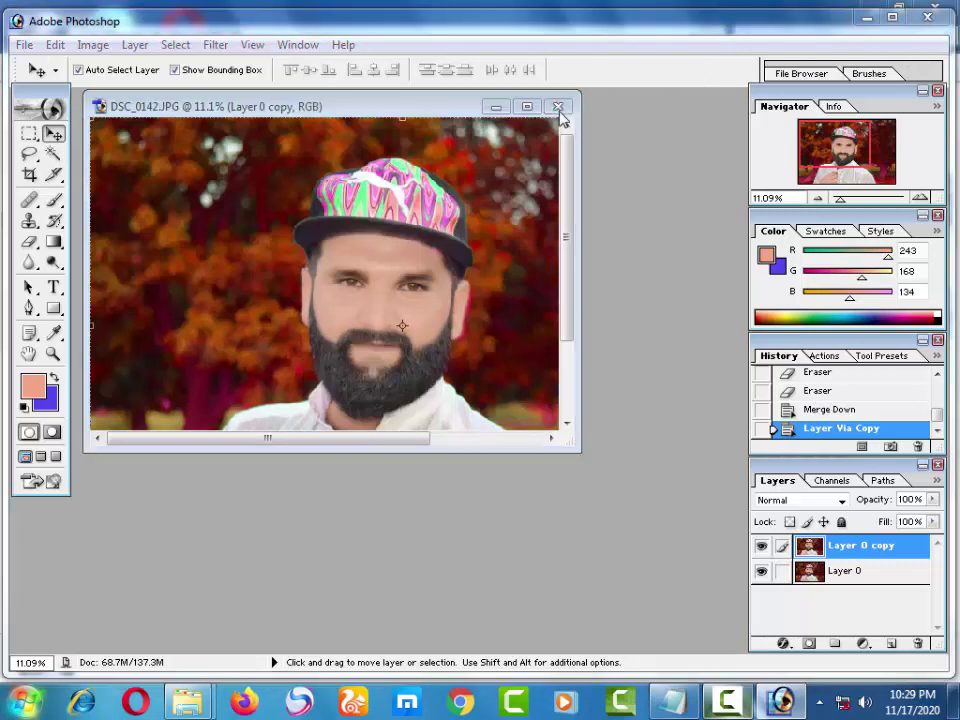
pyautogui.click(561, 108)
pyautogui.click(495, 285)
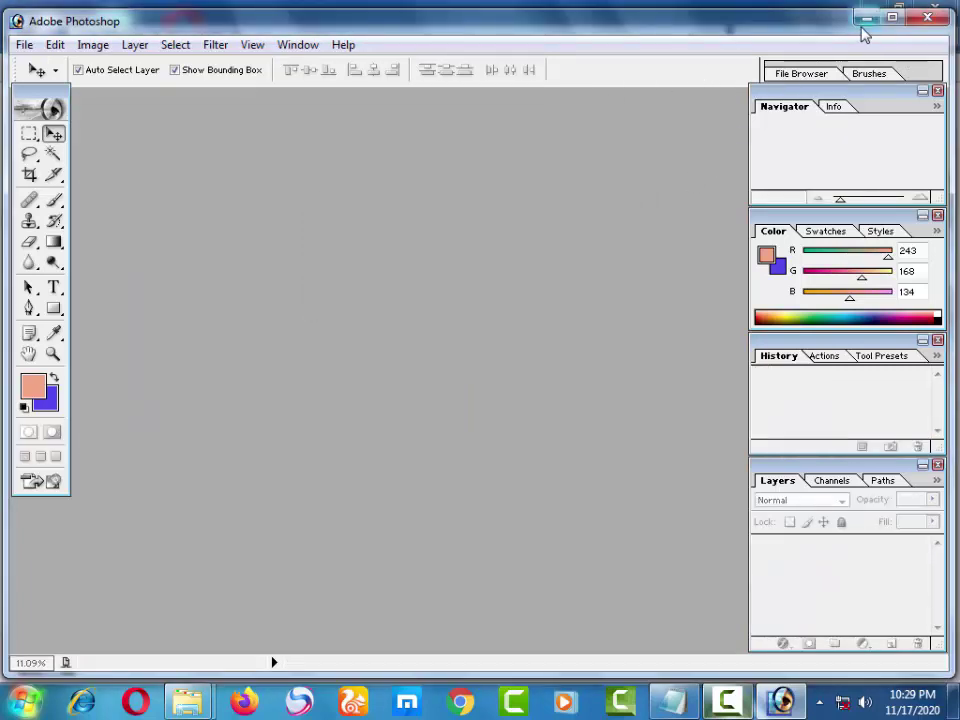
pyautogui.click(866, 18)
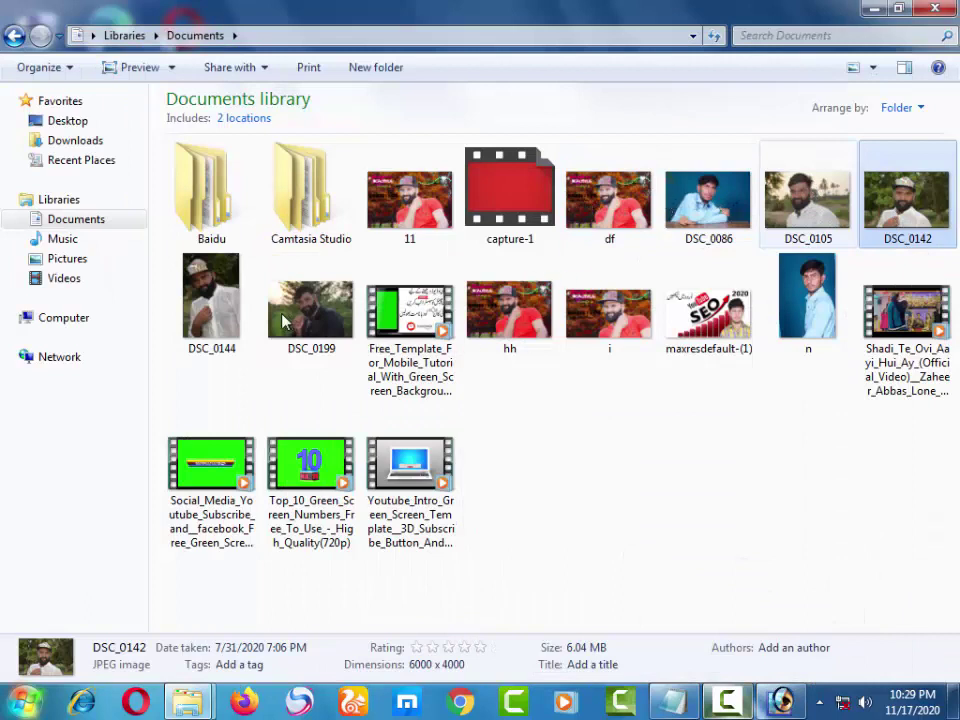
# Step: Drag DSC_0144 from the Documents library into Photoshop to open it as a new document
pyautogui.moveTo(211, 300); pyautogui.dragTo(800, 706)
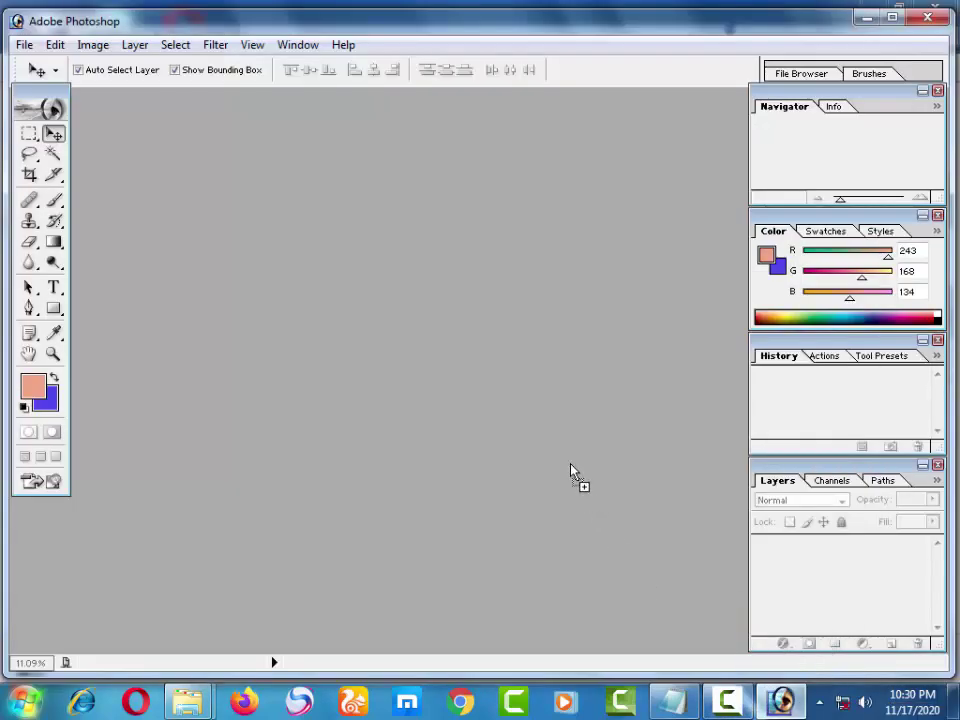
pyautogui.moveTo(800, 706); pyautogui.dragTo(541, 443)
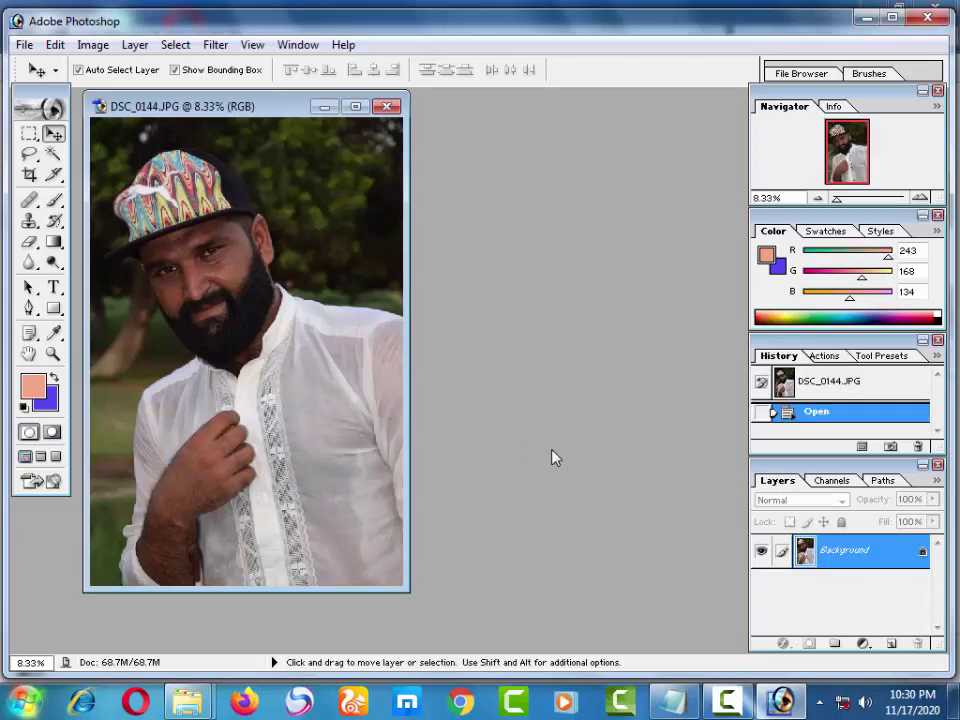
# Step: Maximize the DSC_0144.JPG window and open the Image > Adjustments menu
pyautogui.click(355, 106)
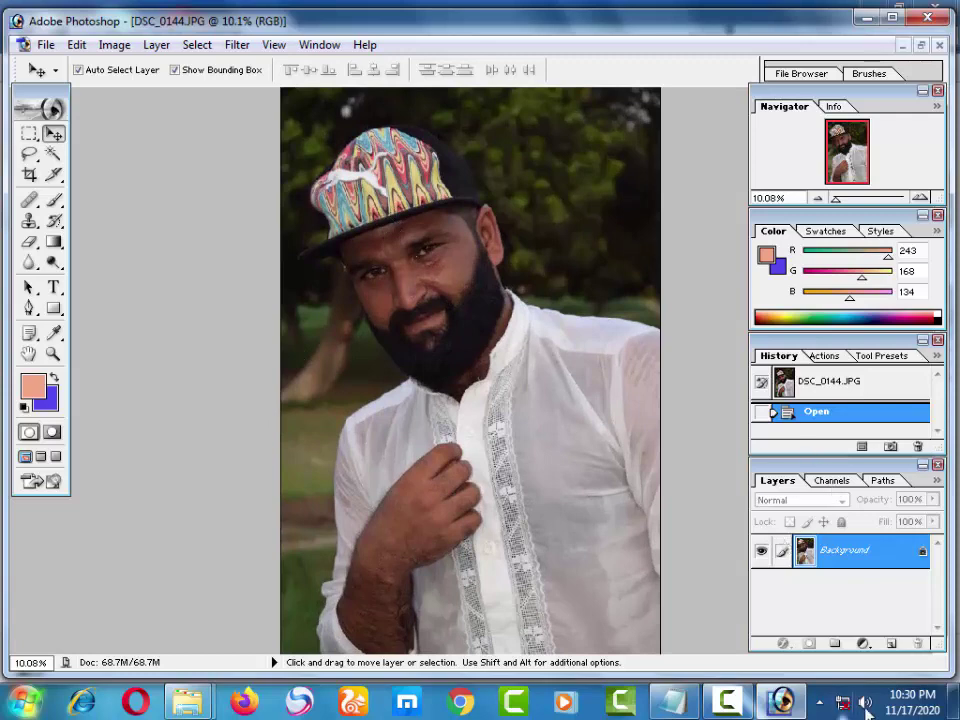
pyautogui.click(77, 44)
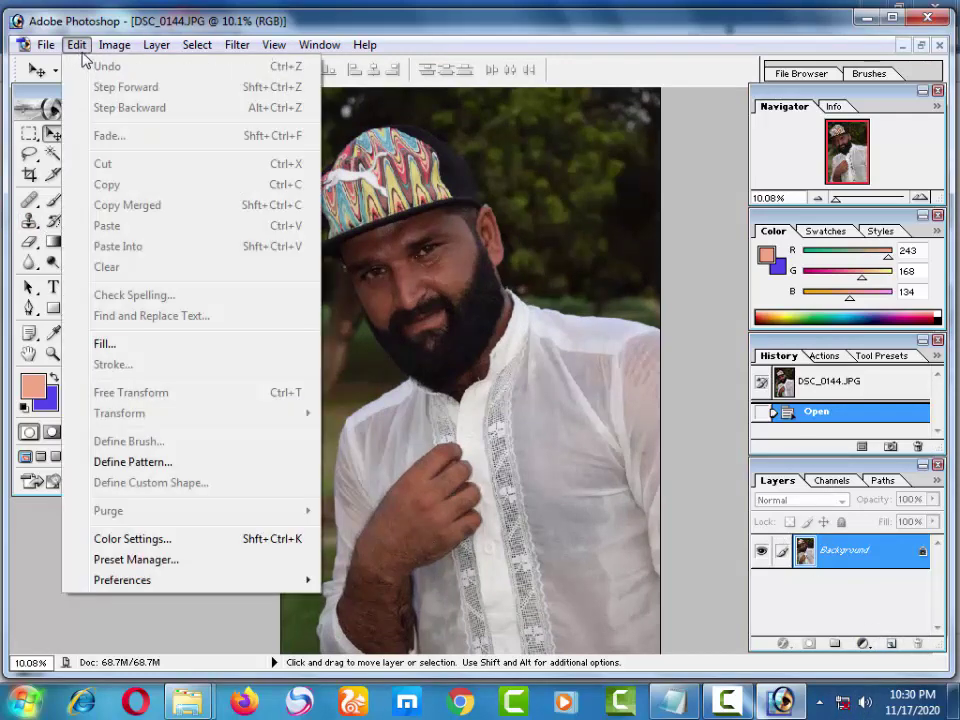
pyautogui.click(105, 50)
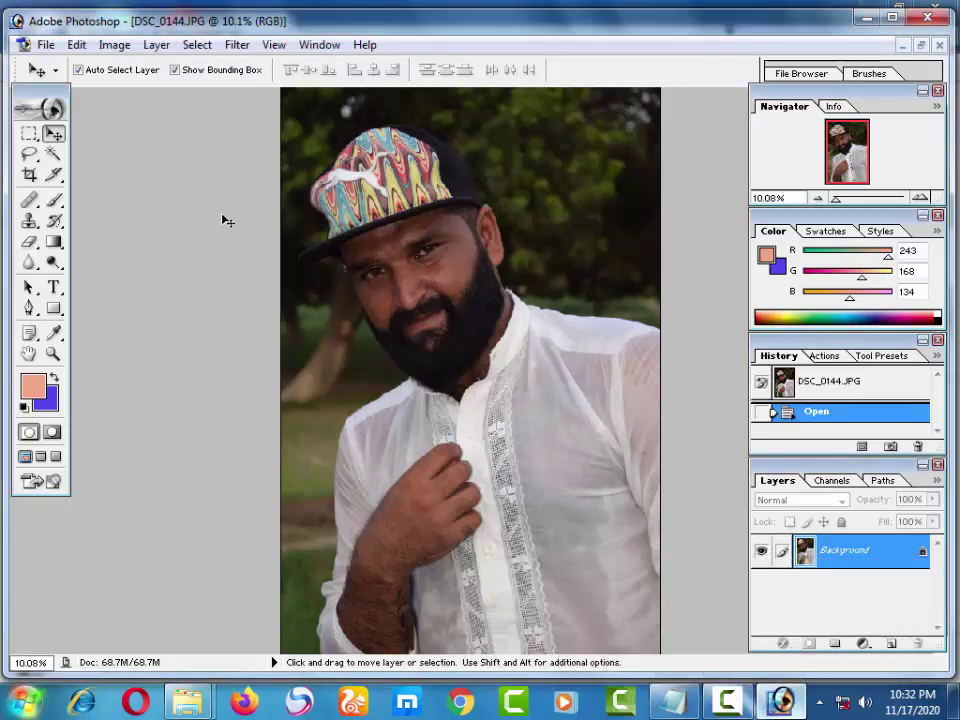
pyautogui.click(114, 46)
pyautogui.moveTo(157, 94)
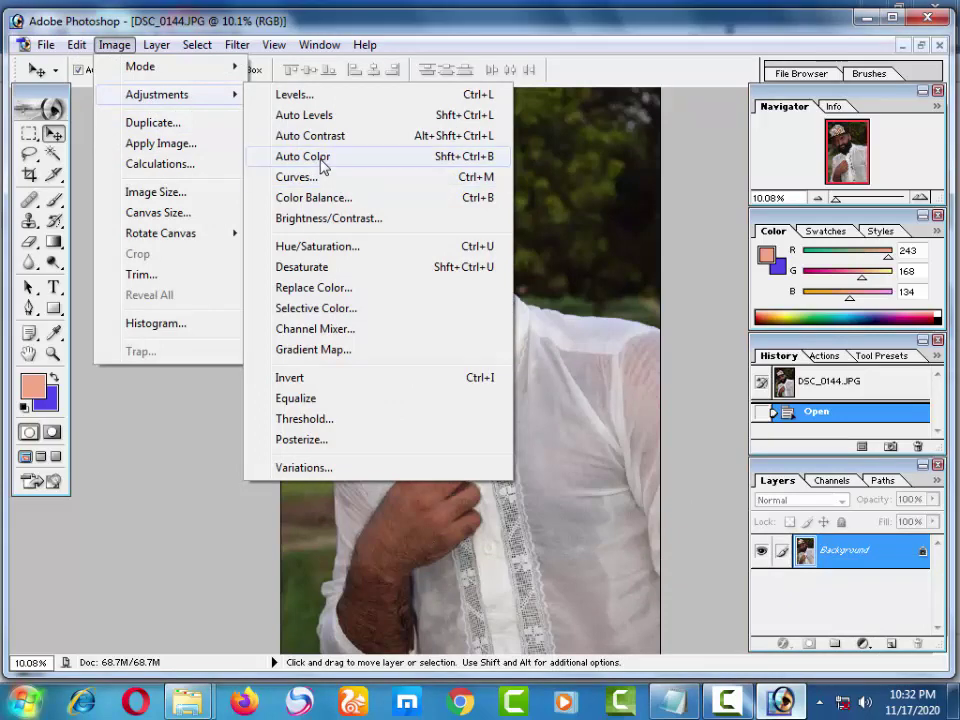
# Step: Brighten the photo with an upward-bent Curves adjustment
pyautogui.click(318, 177)
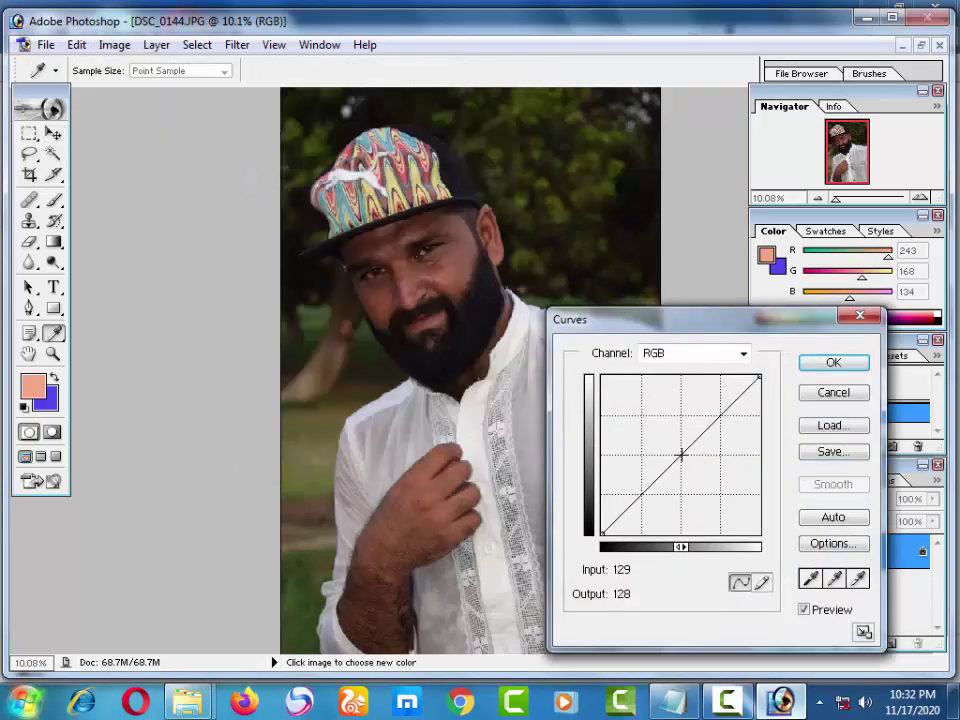
pyautogui.moveTo(681, 455); pyautogui.dragTo(653, 444)
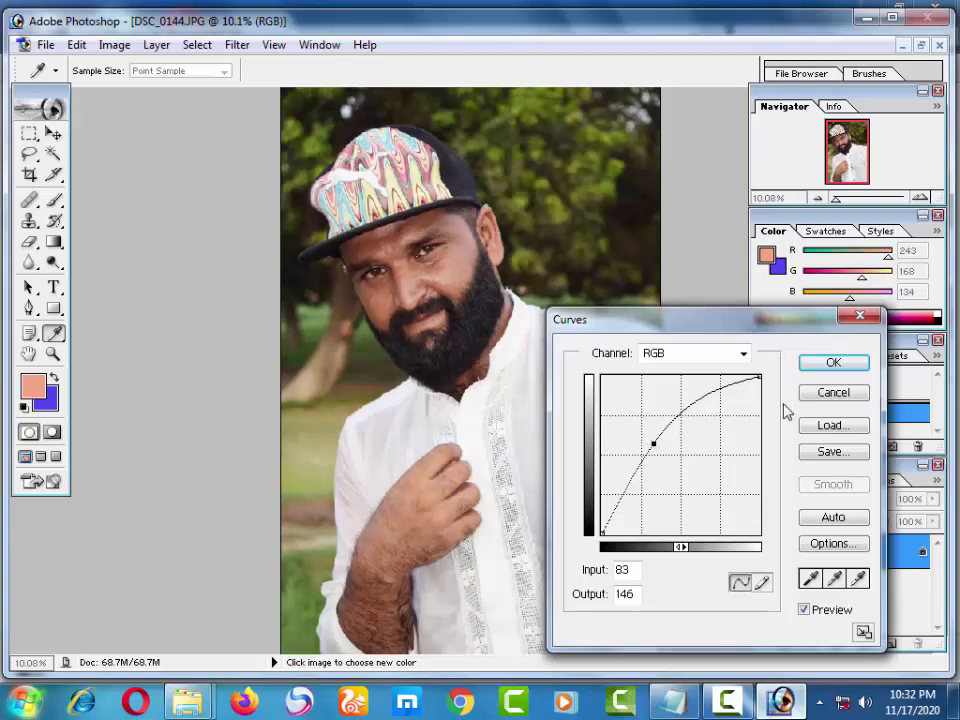
pyautogui.click(832, 363)
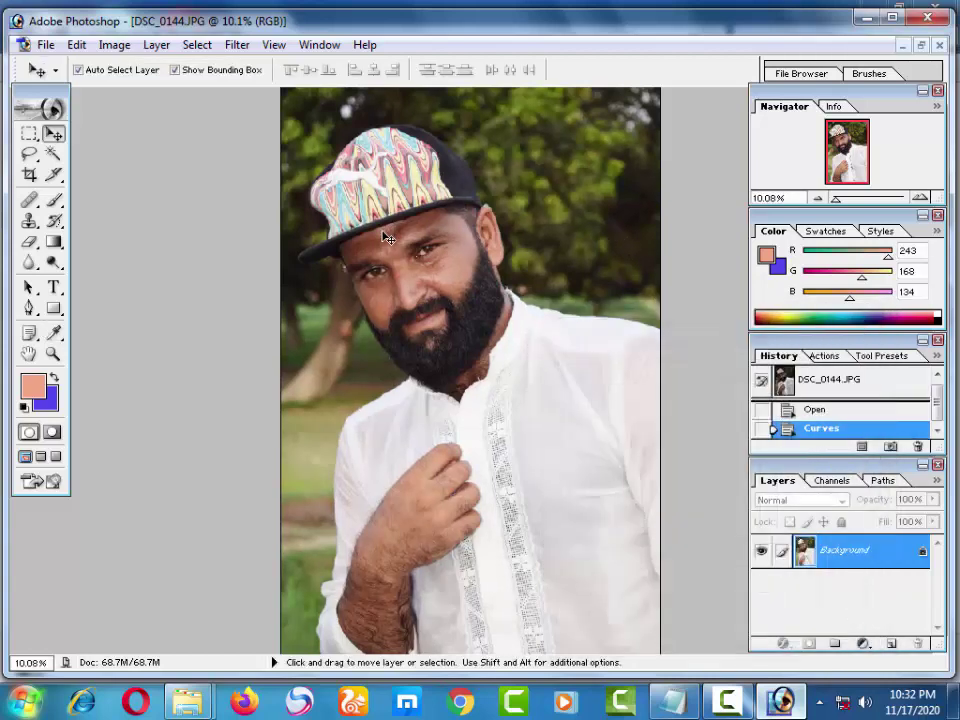
# Step: Convert the Background to Layer 0 and duplicate it as Layer 0 copy, zoomed on the face
pyautogui.doubleClick(910, 553)
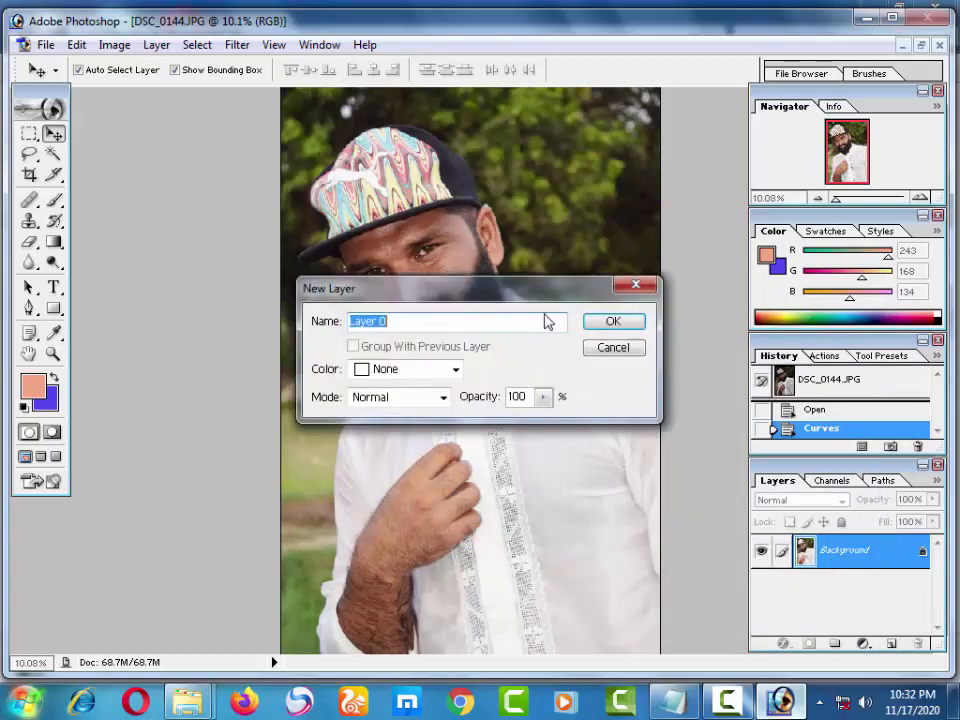
pyautogui.click(612, 322)
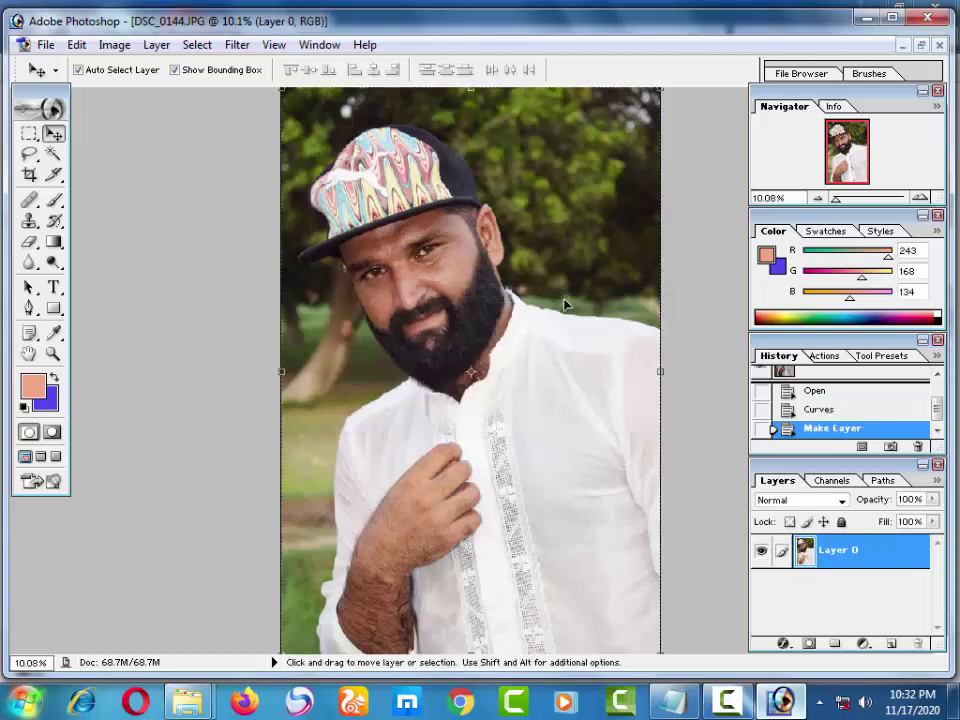
pyautogui.hotkey('ctrl', 'j')
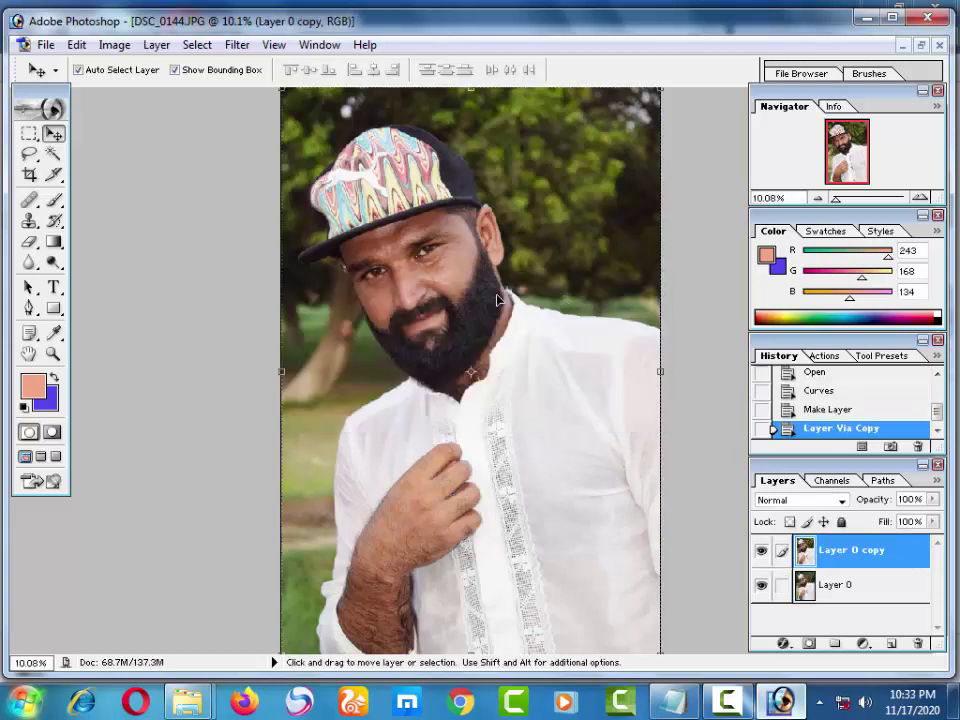
pyautogui.hotkey('ctrl', '+')
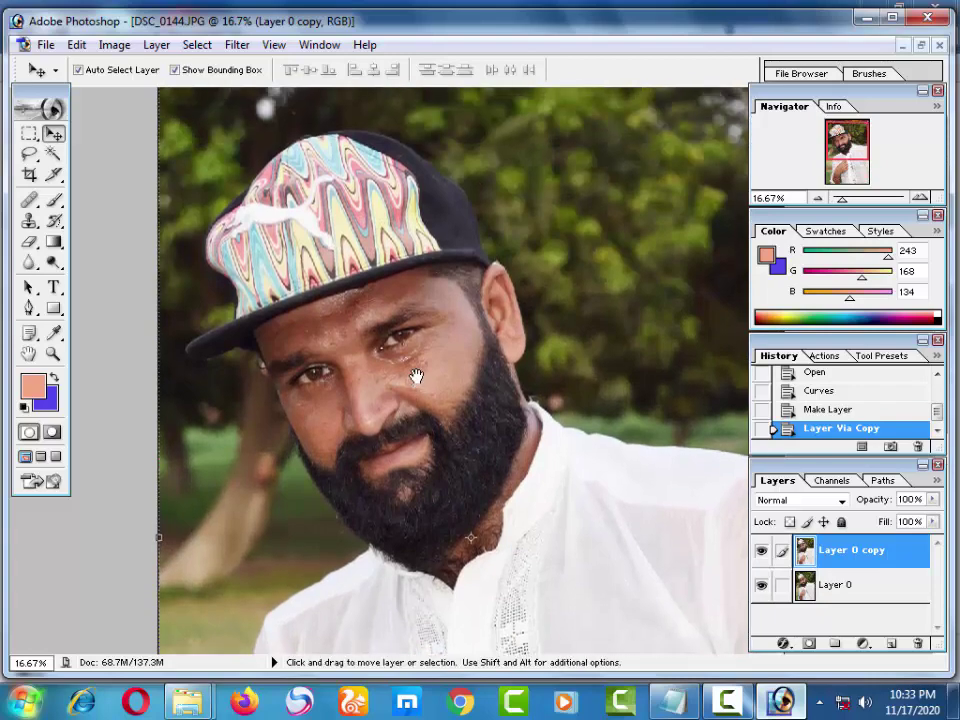
pyautogui.hotkey('ctrl', '+')
pyautogui.hotkey('ctrl', '+')
pyautogui.moveTo(349, 321); pyautogui.dragTo(503, 317)
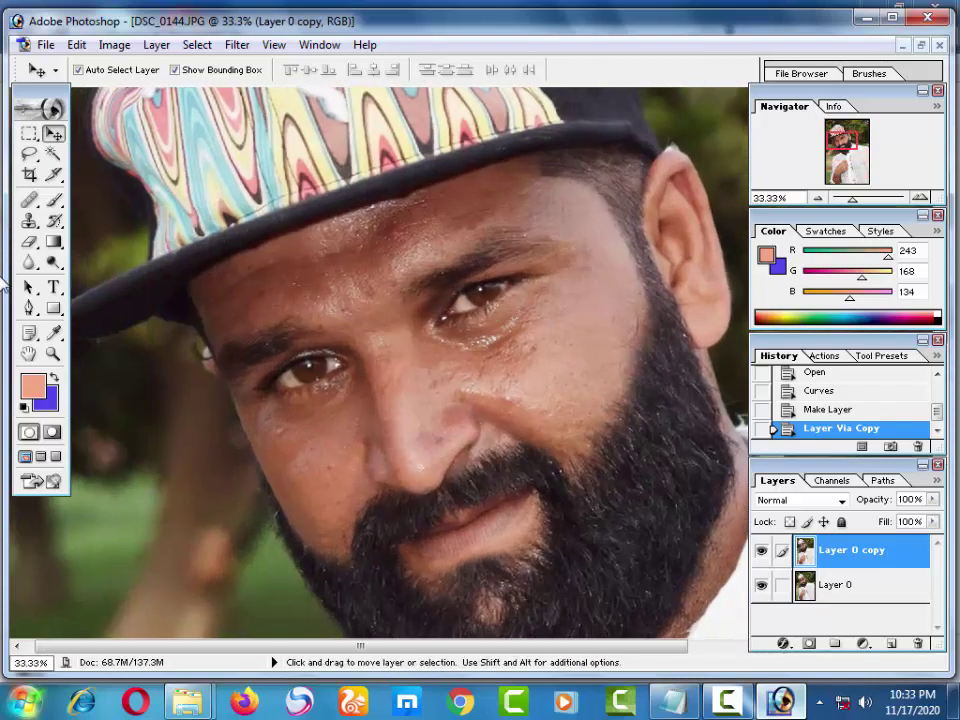
pyautogui.click(56, 203)
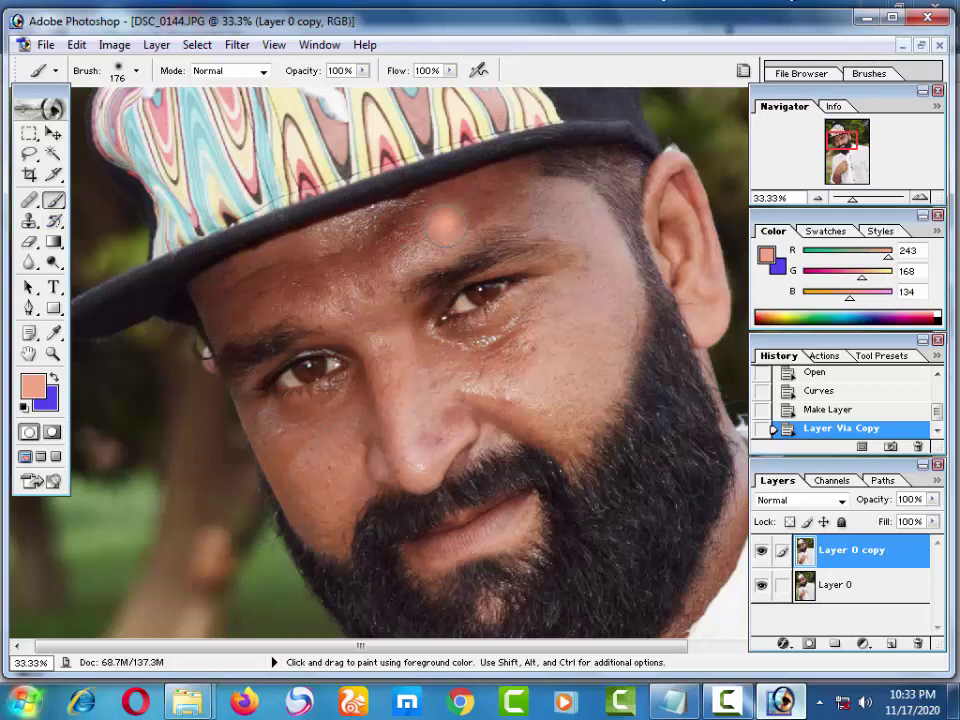
# Step: Paint peach over the forehead, cheeks, chin and lower lip area on Layer 0 copy
pyautogui.moveTo(442, 222)
pyautogui.mouseDown()
pyautogui.moveTo(375, 296)
pyautogui.moveTo(375, 339)
pyautogui.moveTo(396, 342)
pyautogui.moveTo(420, 371)
pyautogui.moveTo(497, 377)
pyautogui.moveTo(523, 391)
pyautogui.moveTo(580, 452)
pyautogui.moveTo(617, 278)
pyautogui.moveTo(570, 204)
pyautogui.moveTo(520, 186)
pyautogui.moveTo(472, 190)
pyautogui.moveTo(435, 219)
pyautogui.moveTo(531, 221)
pyautogui.moveTo(583, 257)
pyautogui.moveTo(540, 335)
pyautogui.moveTo(521, 321)
pyautogui.moveTo(534, 320)
pyautogui.moveTo(450, 336)
pyautogui.moveTo(561, 381)
pyautogui.moveTo(435, 364)
pyautogui.moveTo(486, 422)
pyautogui.moveTo(407, 467)
pyautogui.moveTo(386, 456)
pyautogui.moveTo(365, 404)
pyautogui.mouseUp()
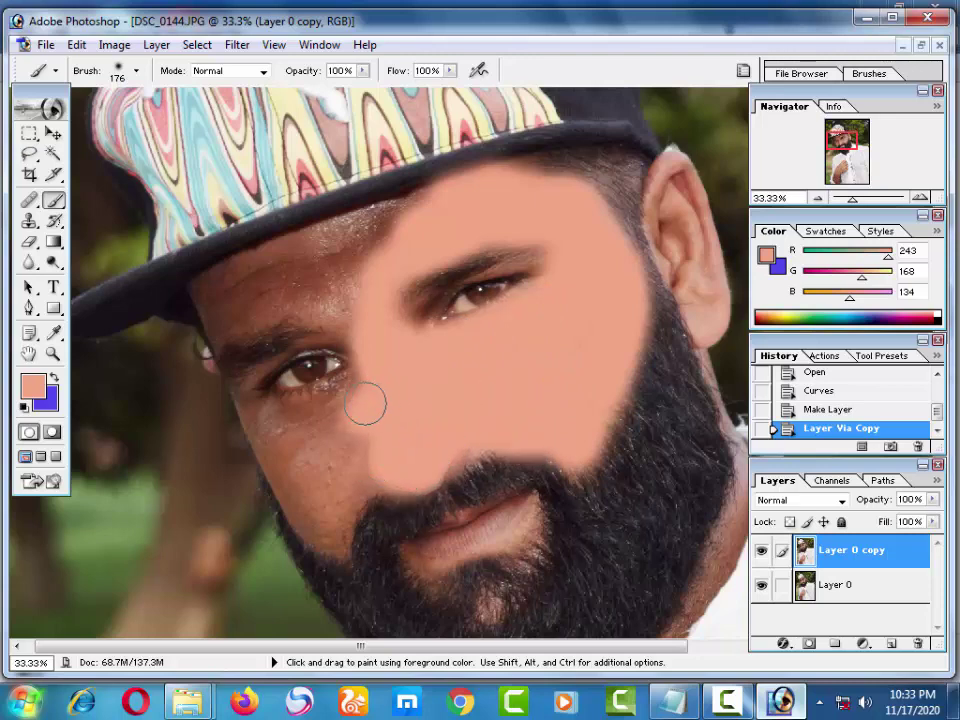
pyautogui.click(283, 429)
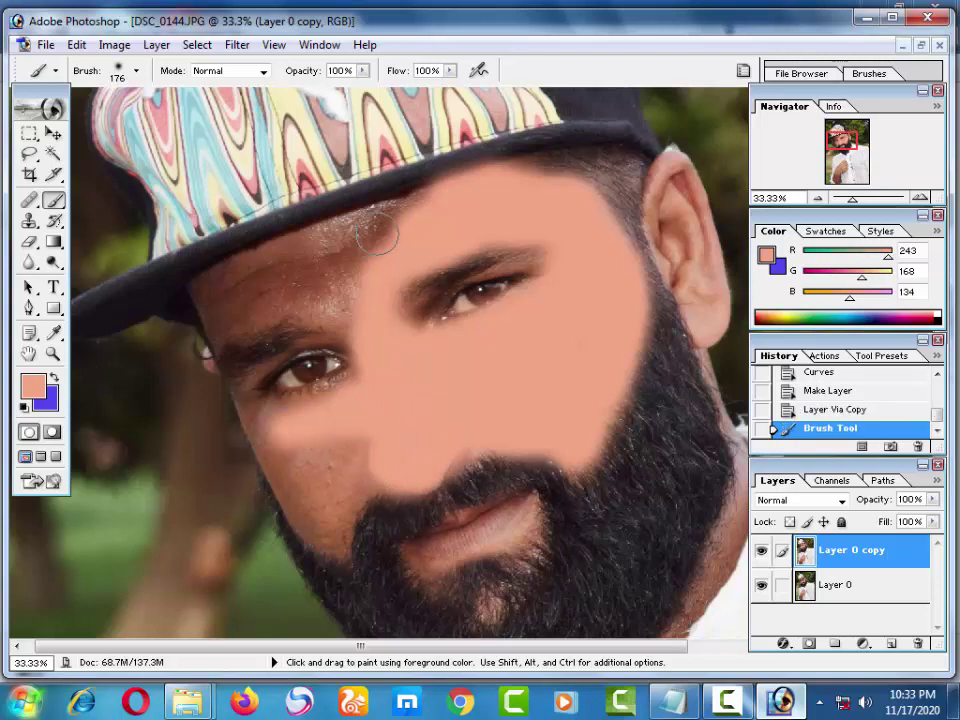
pyautogui.moveTo(443, 207)
pyautogui.mouseDown()
pyautogui.moveTo(332, 236)
pyautogui.moveTo(328, 249)
pyautogui.moveTo(403, 210)
pyautogui.moveTo(262, 277)
pyautogui.moveTo(317, 287)
pyautogui.moveTo(343, 270)
pyautogui.moveTo(343, 330)
pyautogui.moveTo(327, 309)
pyautogui.moveTo(257, 313)
pyautogui.moveTo(240, 302)
pyautogui.moveTo(250, 280)
pyautogui.moveTo(231, 274)
pyautogui.moveTo(216, 300)
pyautogui.moveTo(226, 315)
pyautogui.moveTo(285, 306)
pyautogui.mouseUp()
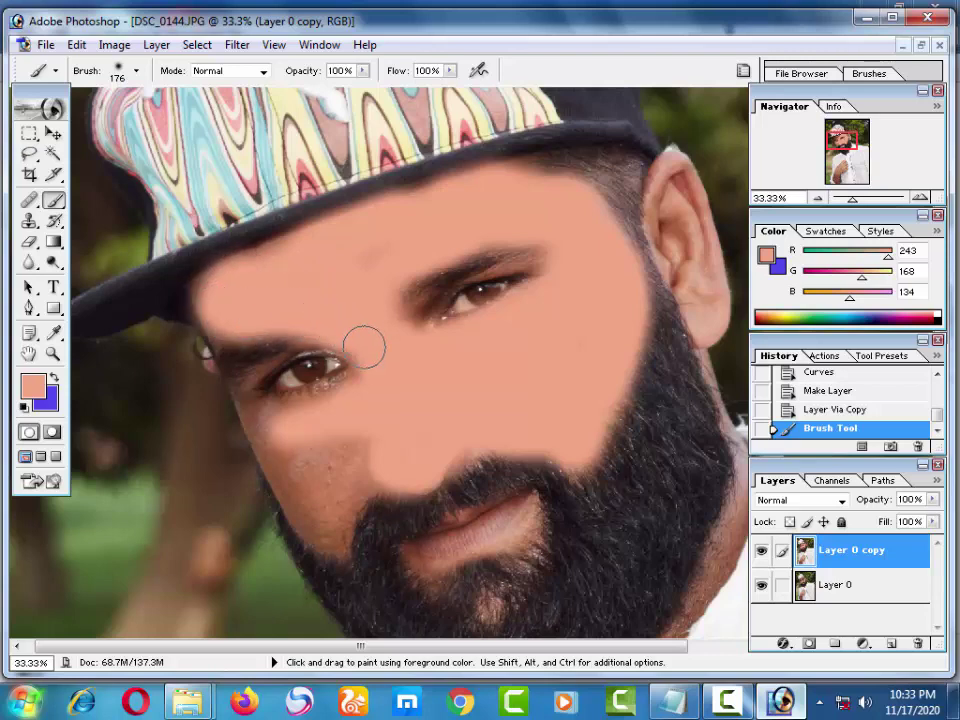
pyautogui.moveTo(341, 427); pyautogui.dragTo(286, 430)
pyautogui.moveTo(272, 418)
pyautogui.mouseDown()
pyautogui.moveTo(333, 528)
pyautogui.moveTo(339, 482)
pyautogui.moveTo(309, 501)
pyautogui.moveTo(317, 521)
pyautogui.moveTo(354, 467)
pyautogui.mouseUp()
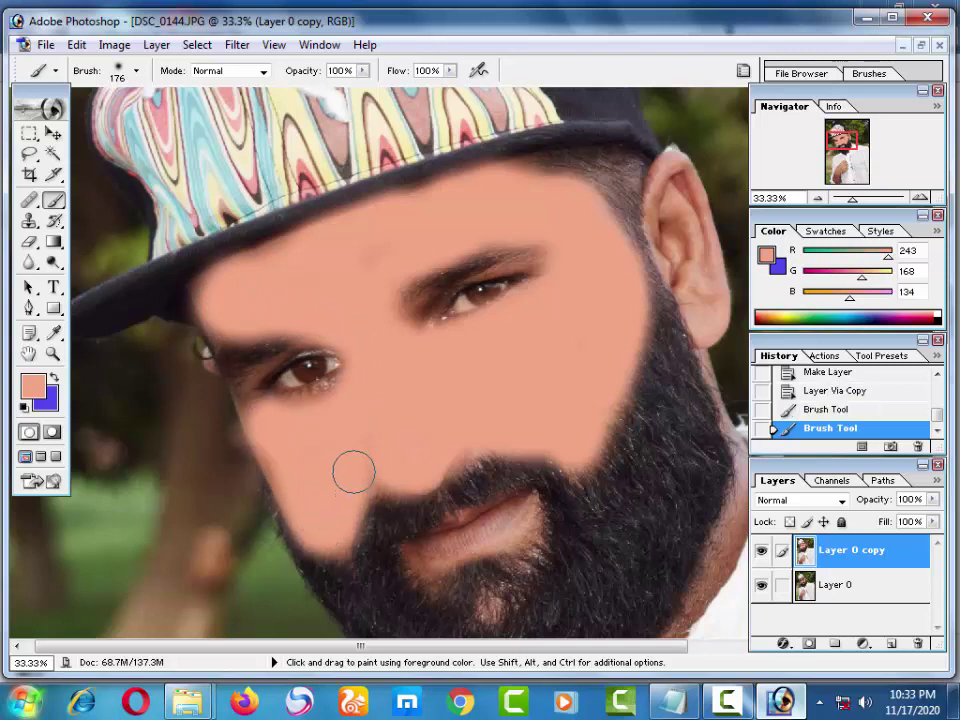
pyautogui.moveTo(423, 560)
pyautogui.mouseDown()
pyautogui.moveTo(396, 574)
pyautogui.moveTo(468, 565)
pyautogui.mouseUp()
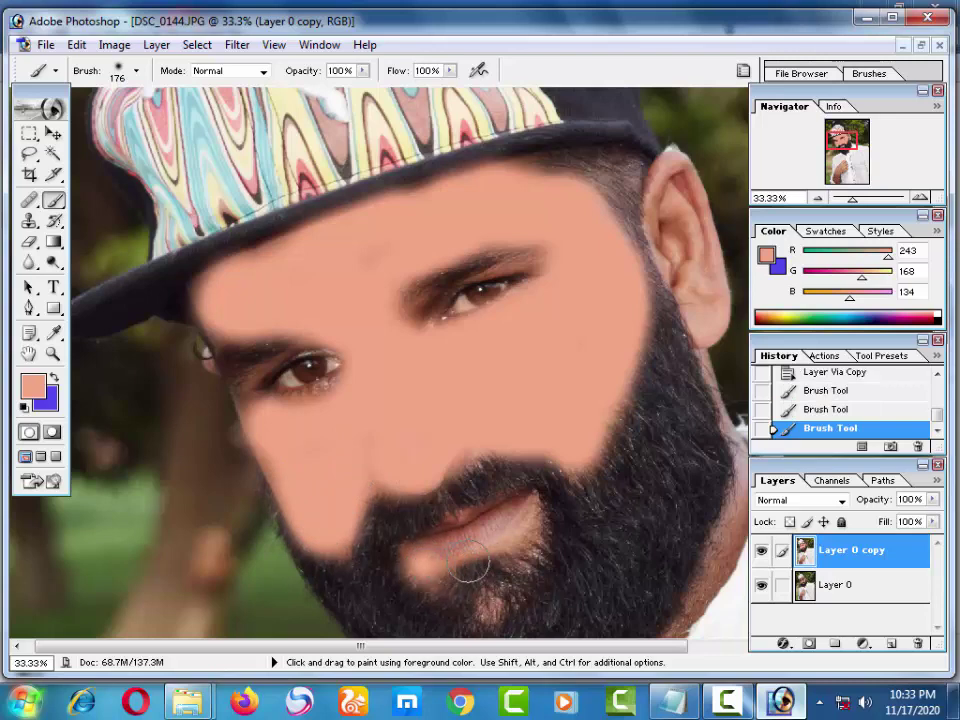
pyautogui.click(514, 525)
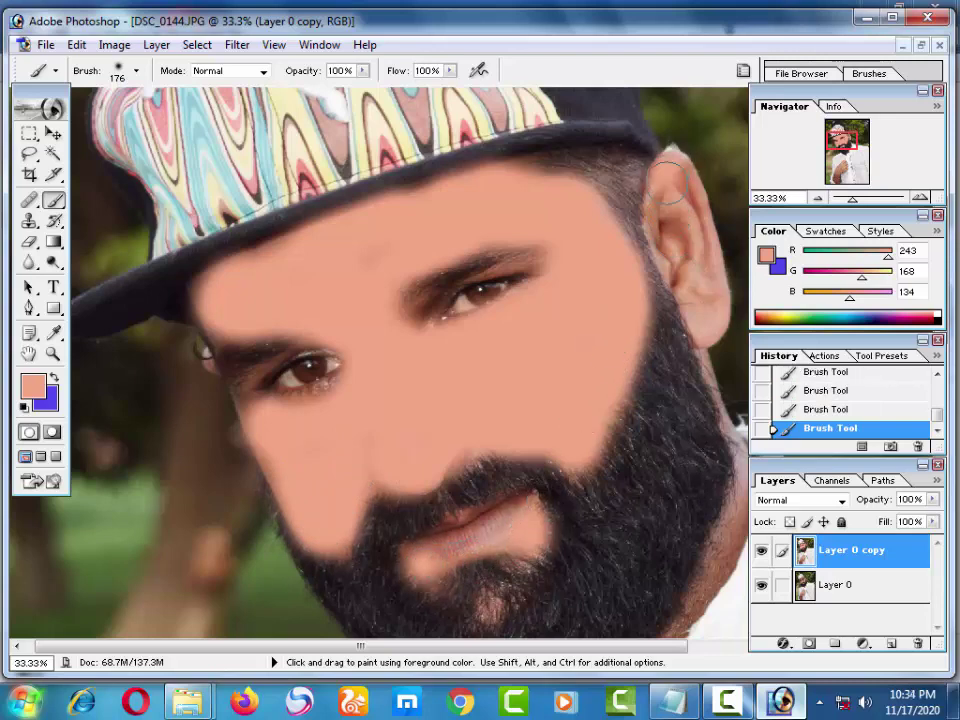
# Step: Paint the ear and the neck down to the collar in peach
pyautogui.moveTo(665, 197)
pyautogui.mouseDown()
pyautogui.moveTo(681, 199)
pyautogui.moveTo(692, 306)
pyautogui.moveTo(683, 233)
pyautogui.mouseUp()
pyautogui.moveTo(637, 397)
pyautogui.mouseDown()
pyautogui.moveTo(553, 332)
pyautogui.moveTo(427, 285)
pyautogui.mouseUp()
pyautogui.moveTo(508, 450)
pyautogui.mouseDown()
pyautogui.moveTo(429, 589)
pyautogui.moveTo(392, 612)
pyautogui.mouseUp()
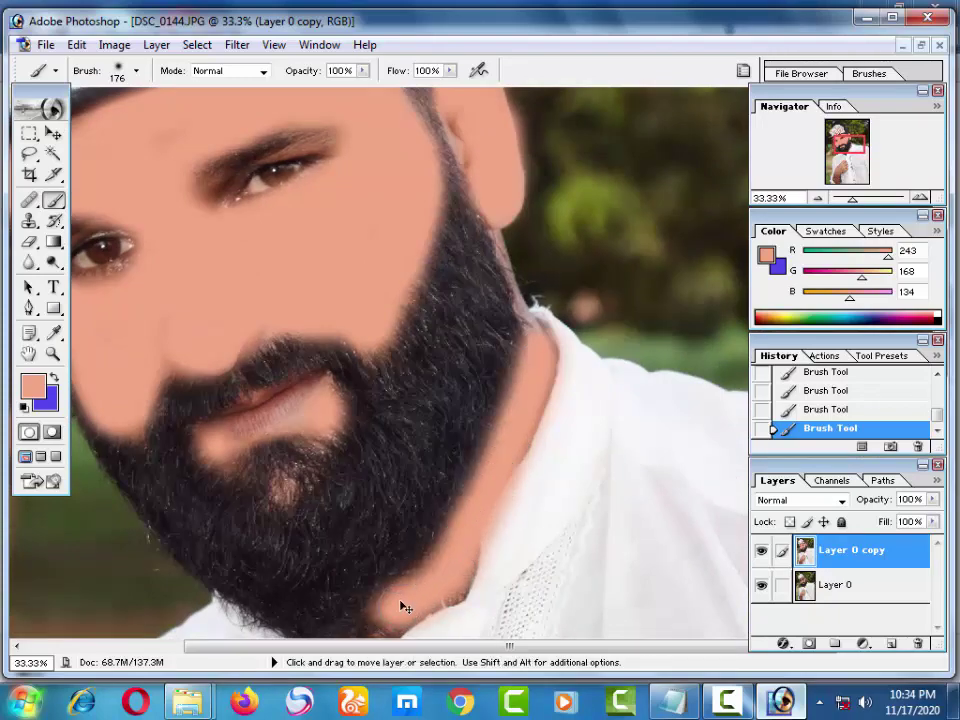
# Step: Paint peach over the back of the hand, knuckles and wrist, then fit the photo in the window
pyautogui.hotkey('ctrl', '-')
pyautogui.hotkey('ctrl', '-')
pyautogui.moveTo(378, 563); pyautogui.dragTo(422, 289)
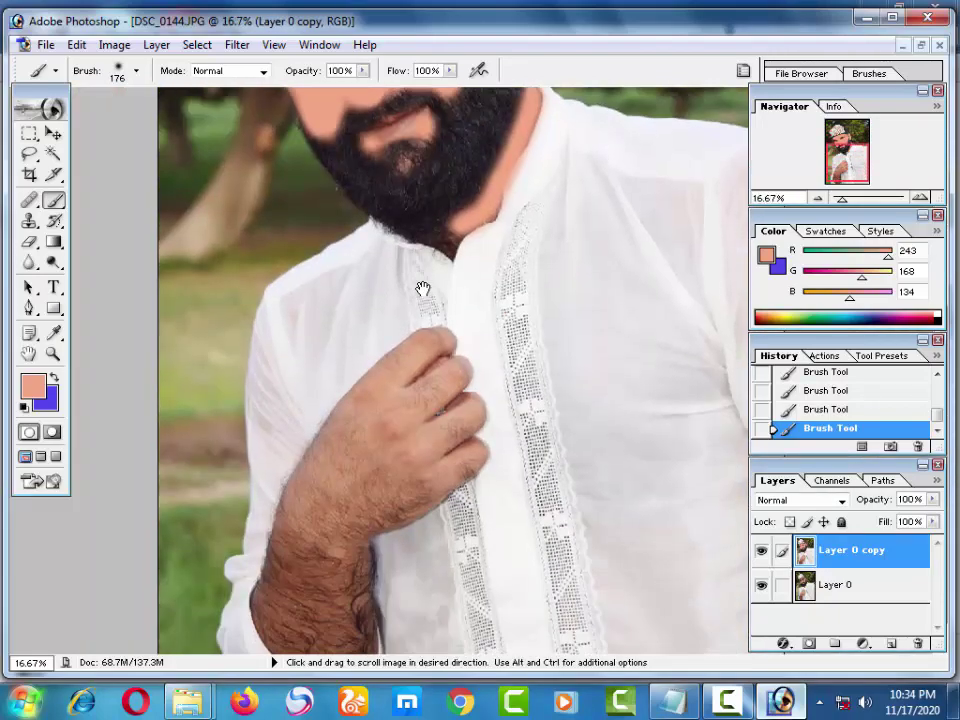
pyautogui.moveTo(338, 448)
pyautogui.mouseDown()
pyautogui.moveTo(318, 482)
pyautogui.moveTo(396, 360)
pyautogui.moveTo(447, 343)
pyautogui.mouseUp()
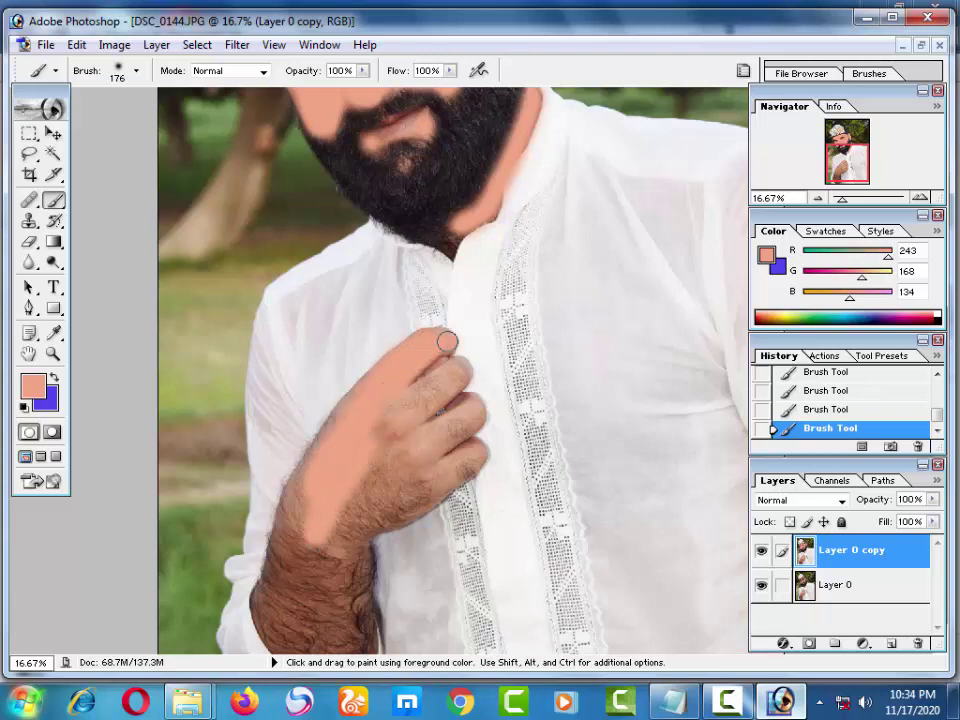
pyautogui.moveTo(401, 410); pyautogui.dragTo(464, 369)
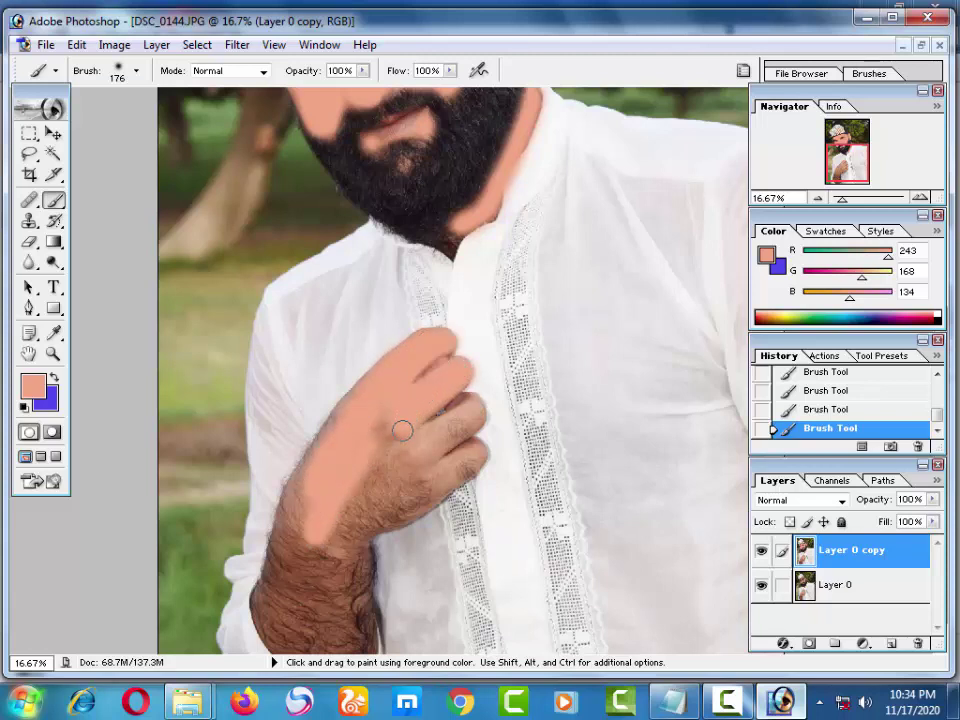
pyautogui.moveTo(384, 426)
pyautogui.mouseDown()
pyautogui.moveTo(369, 465)
pyautogui.moveTo(463, 425)
pyautogui.mouseUp()
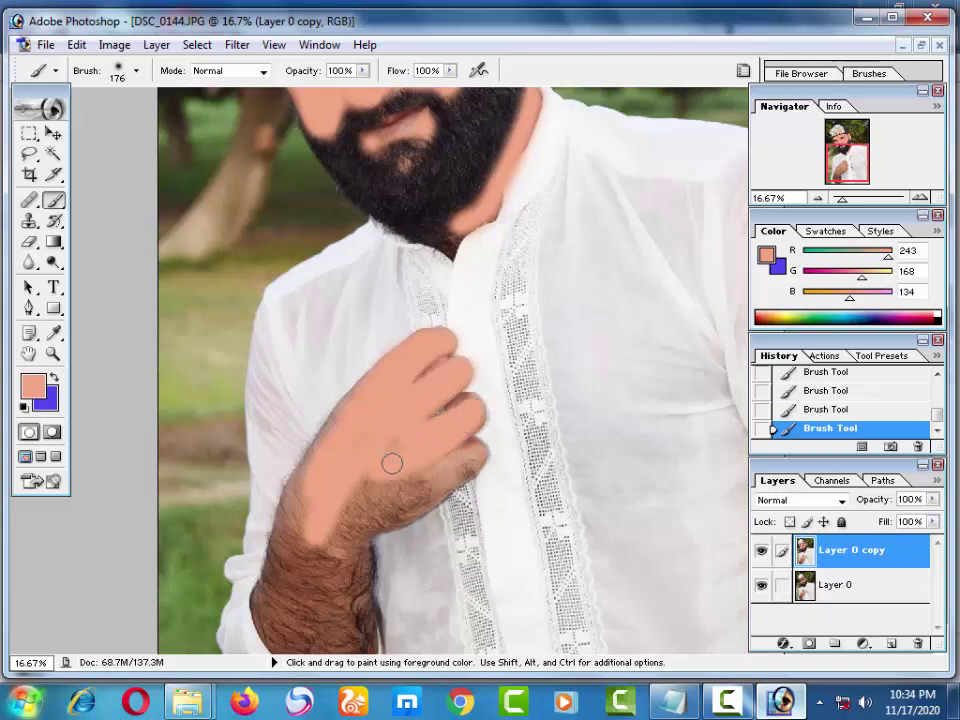
pyautogui.moveTo(391, 463); pyautogui.dragTo(460, 472)
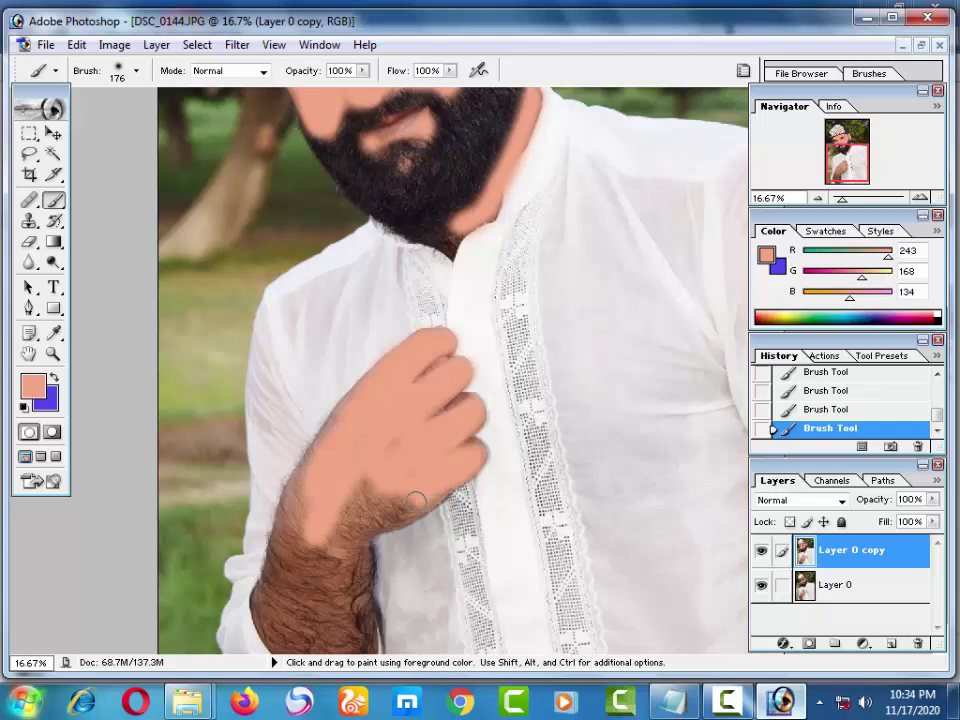
pyautogui.moveTo(415, 503)
pyautogui.mouseDown()
pyautogui.moveTo(398, 479)
pyautogui.moveTo(301, 516)
pyautogui.moveTo(333, 441)
pyautogui.mouseUp()
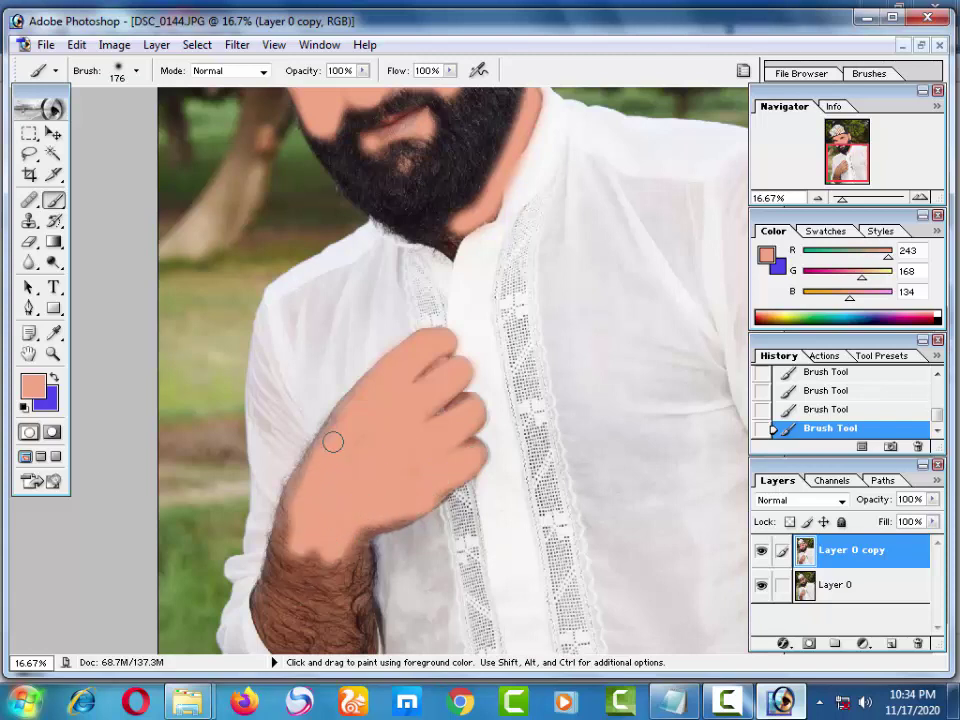
pyautogui.moveTo(285, 508)
pyautogui.mouseDown()
pyautogui.moveTo(272, 560)
pyautogui.moveTo(363, 535)
pyautogui.moveTo(299, 622)
pyautogui.moveTo(315, 596)
pyautogui.moveTo(294, 564)
pyautogui.mouseUp()
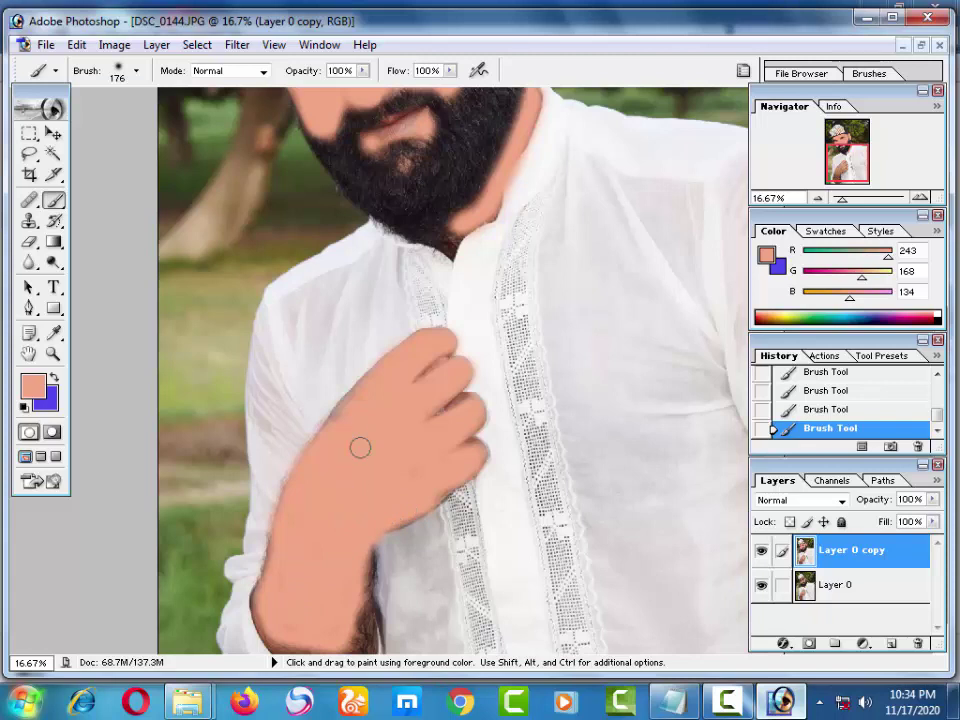
pyautogui.moveTo(321, 640); pyautogui.dragTo(280, 625)
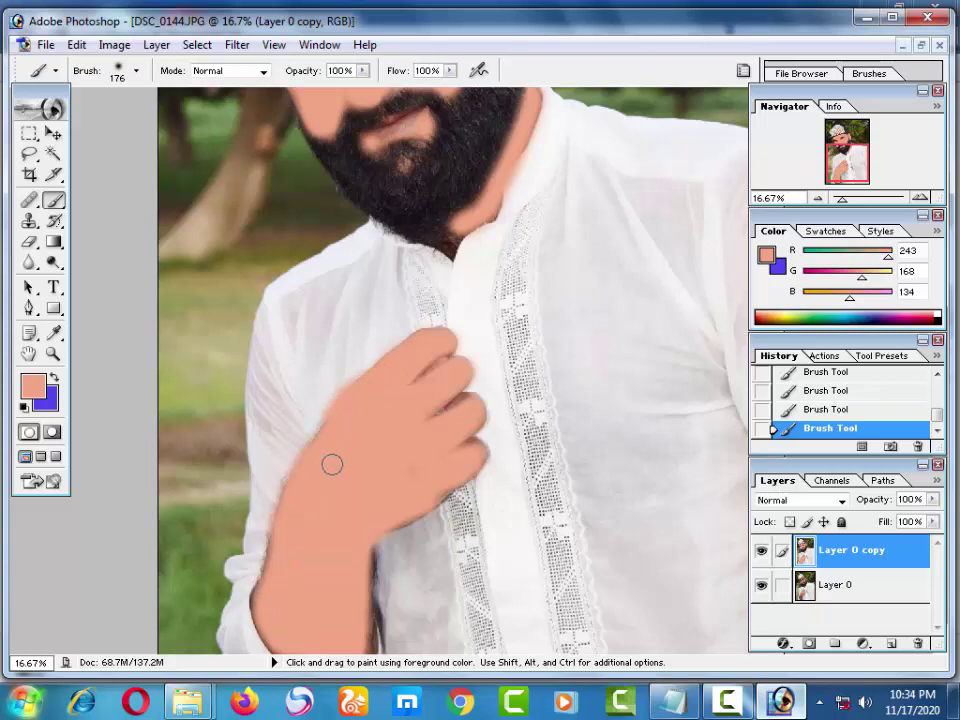
pyautogui.hotkey('ctrl', '-')
pyautogui.hotkey('ctrl', '-')
pyautogui.hotkey('ctrl', '0')
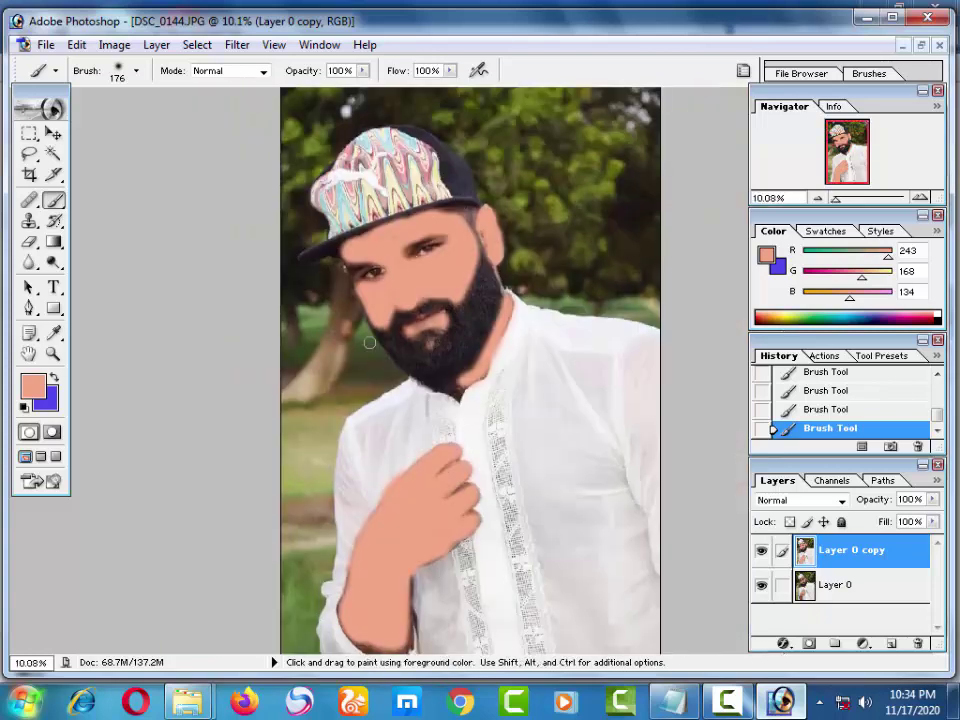
# Step: Undo the peach paint strokes back to the brightened, unpainted photo
pyautogui.click(50, 134)
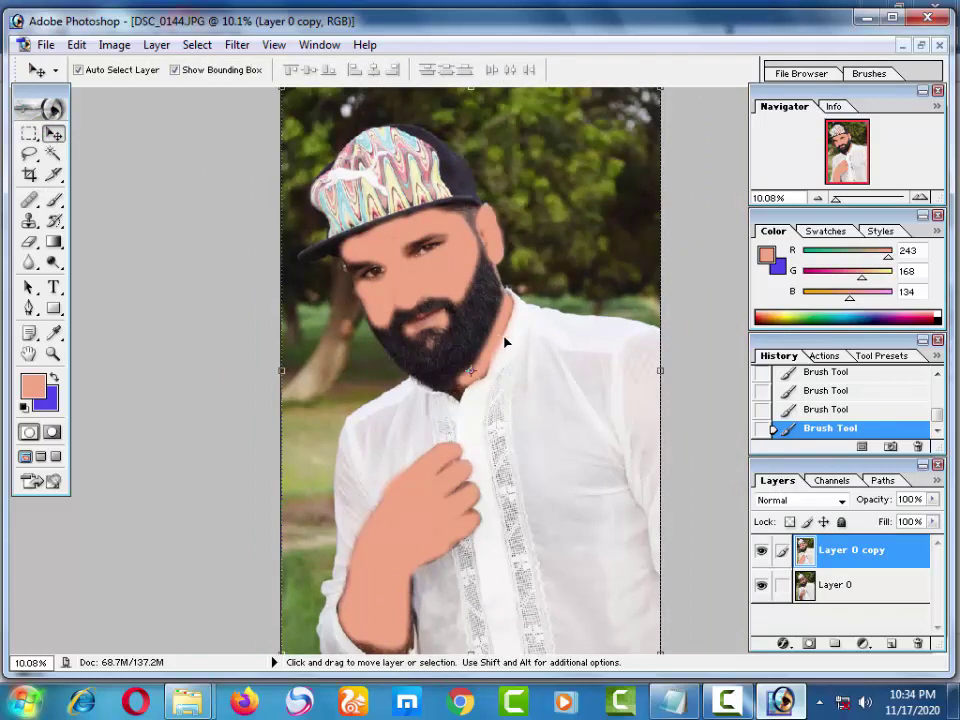
pyautogui.keyDown('ctrl'); pyautogui.click(805, 556); pyautogui.keyUp('ctrl')
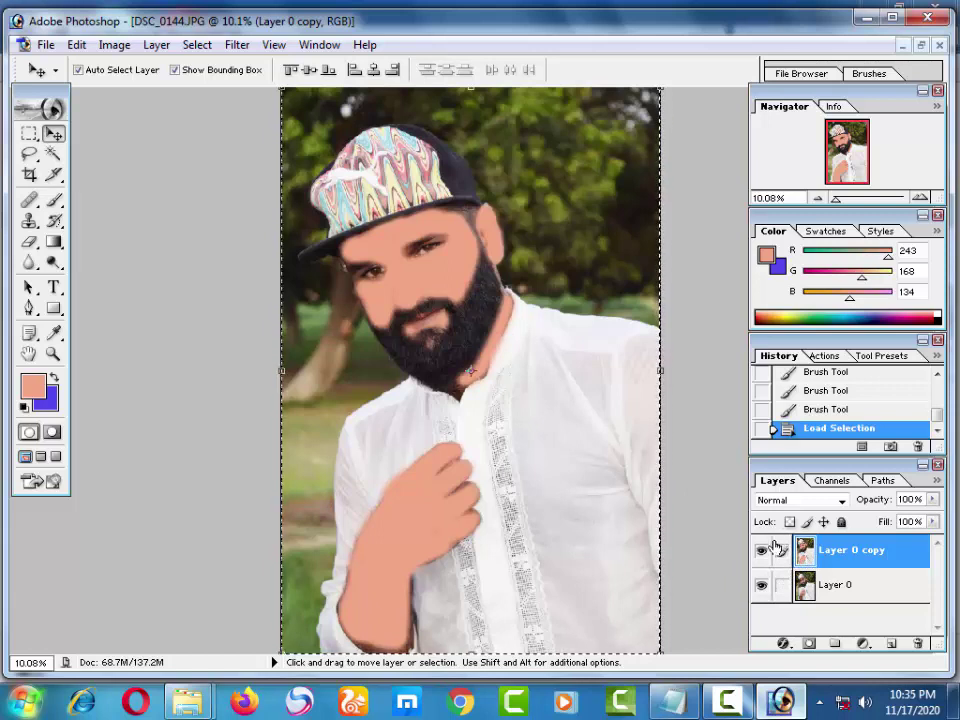
pyautogui.hotkey('ctrl', 'd')
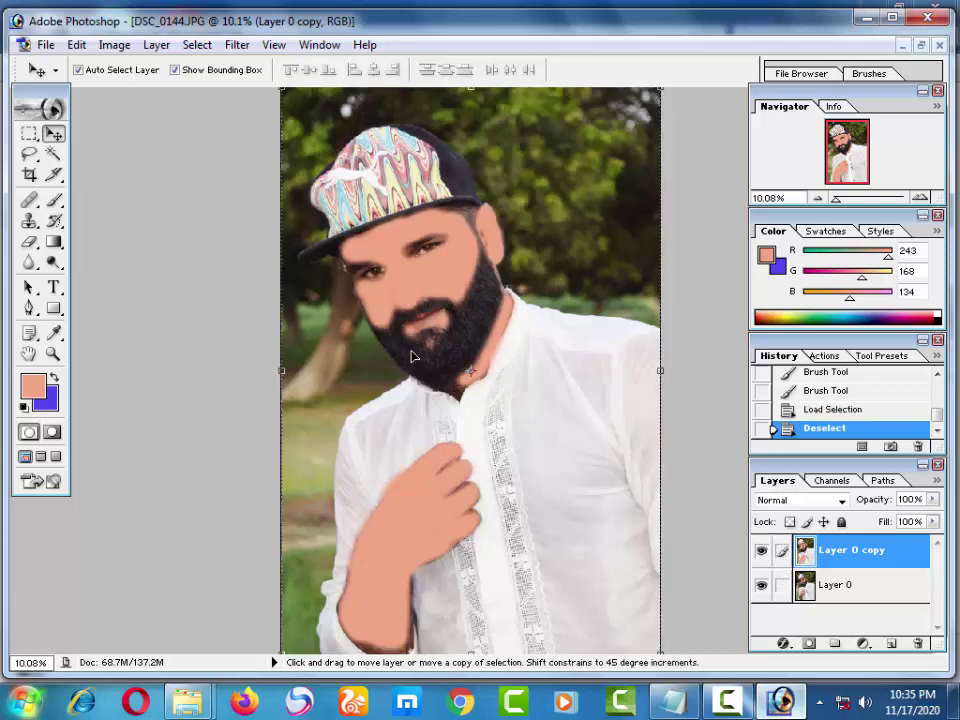
pyautogui.hotkey('ctrl', 'alt', 'z')
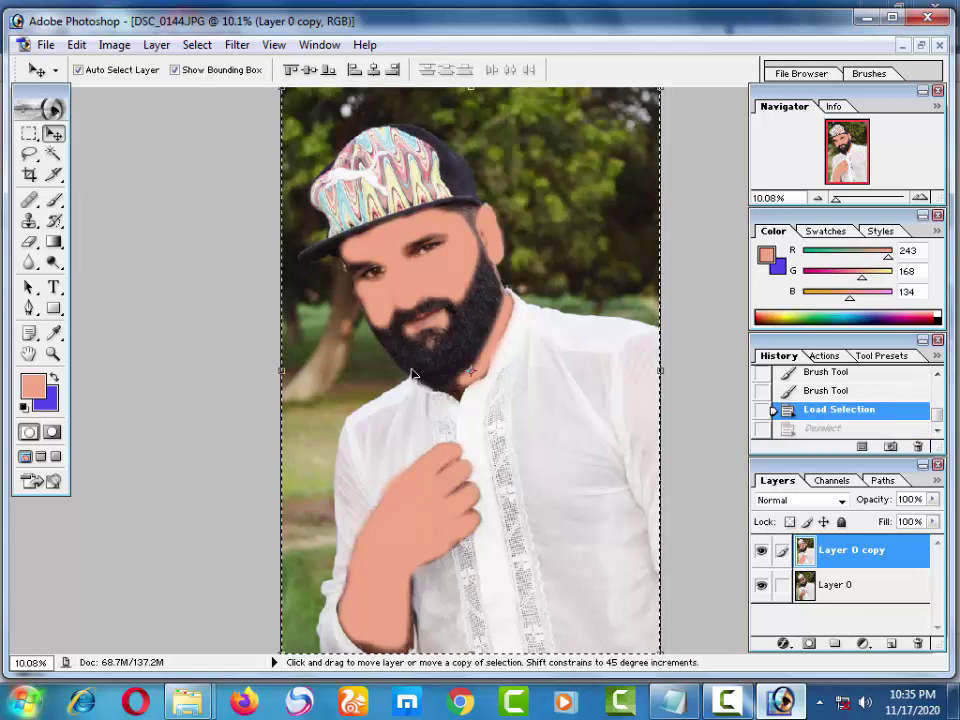
pyautogui.hotkey('ctrl', 'alt', 'z')
pyautogui.hotkey('ctrl', 'alt', 'z')
pyautogui.hotkey('ctrl', 'z')
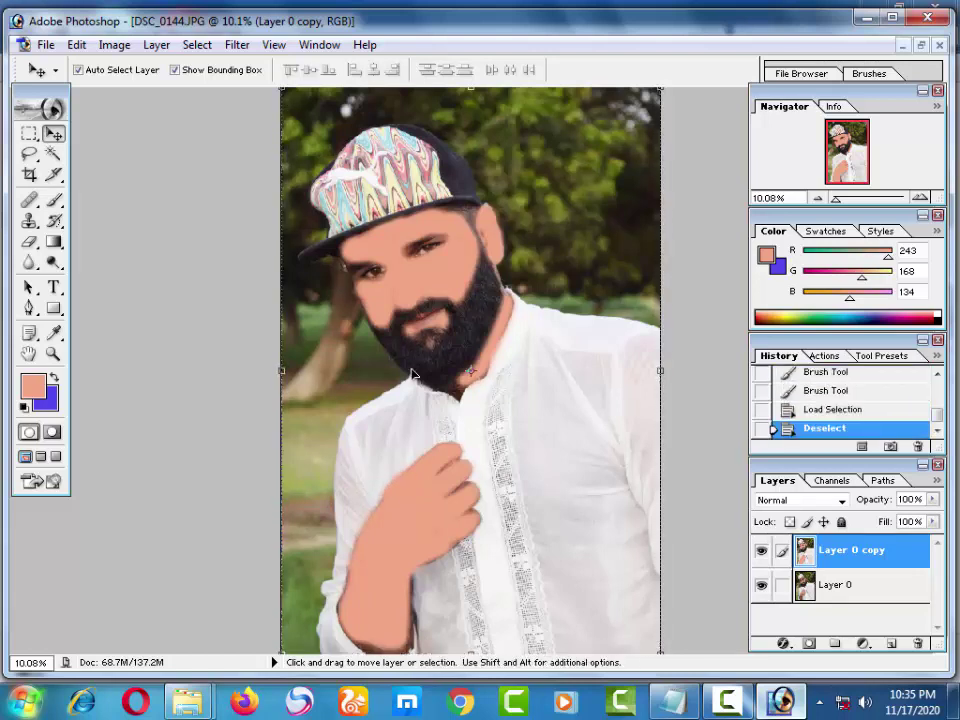
pyautogui.hotkey('ctrl', 'z')
pyautogui.hotkey('ctrl', 'z')
pyautogui.hotkey('ctrl', 'z')
pyautogui.hotkey('ctrl', 'z')
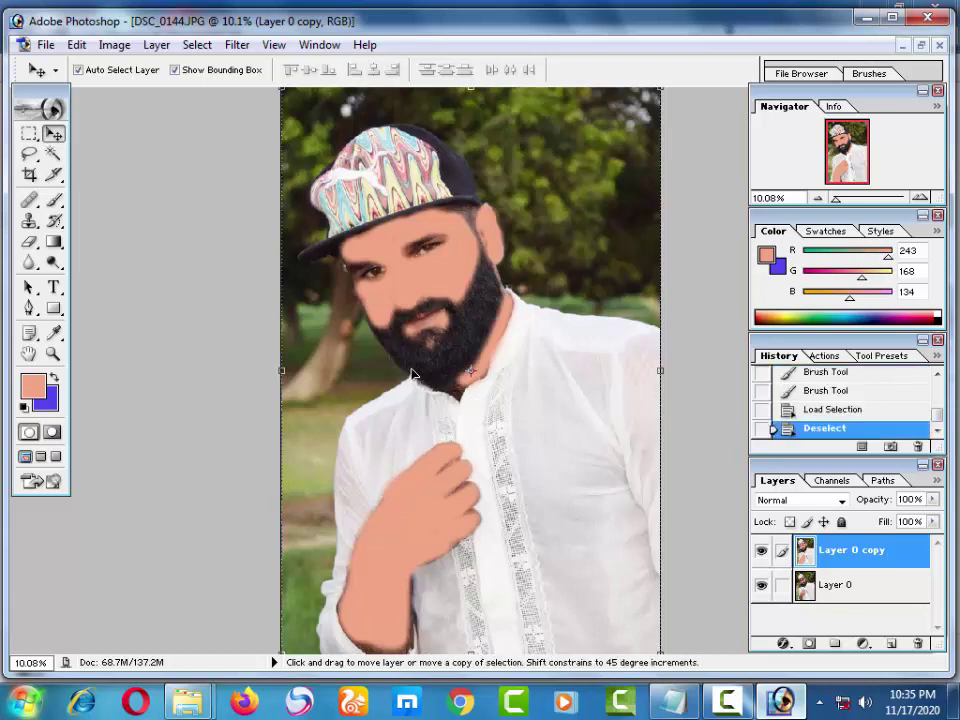
pyautogui.hotkey('ctrl', 'alt', 'z')
pyautogui.hotkey('ctrl', 'alt', 'z')
pyautogui.hotkey('ctrl', 'alt', 'z')
pyautogui.hotkey('ctrl', 'alt', 'z')
pyautogui.hotkey('ctrl', 'alt', 'z')
pyautogui.hotkey('ctrl', 'alt', 'z')
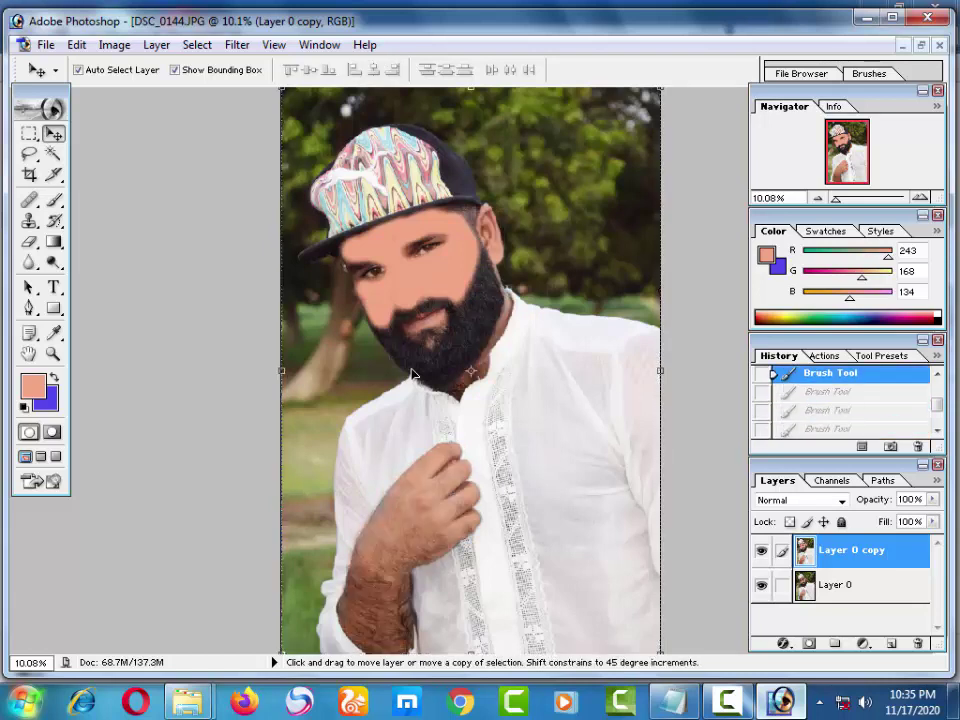
pyautogui.hotkey('ctrl', 'alt', 'z')
pyautogui.hotkey('ctrl', 'alt', 'z')
pyautogui.hotkey('ctrl', 'alt', 'z')
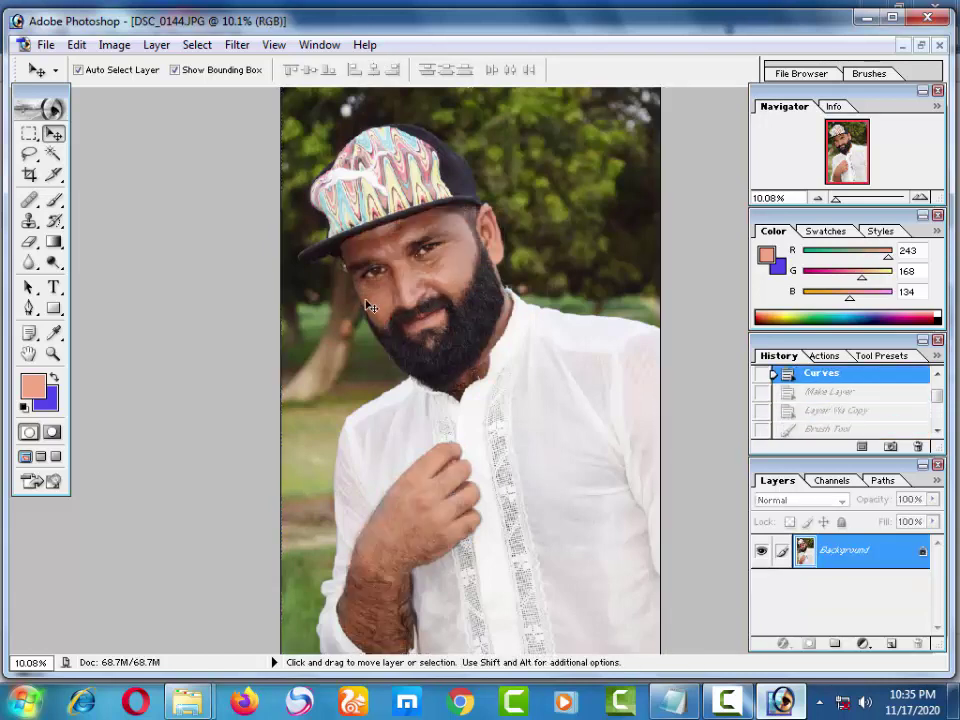
# Step: Duplicate the photo as Layer 1 and add an empty Layer 2 on top
pyautogui.hotkey('ctrl', 'j')
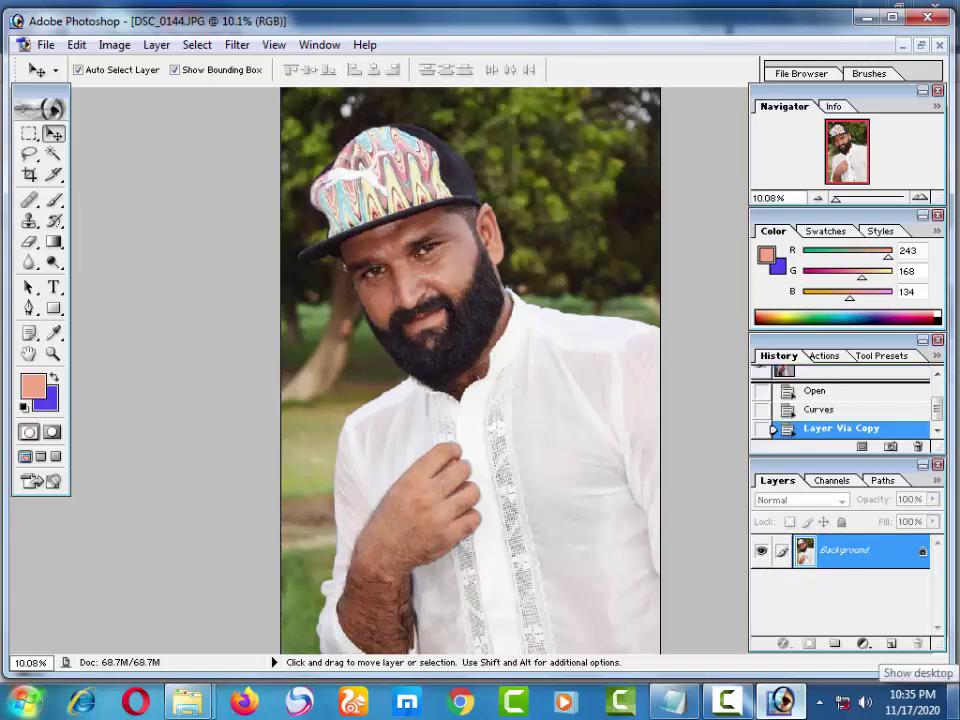
pyautogui.click(890, 643)
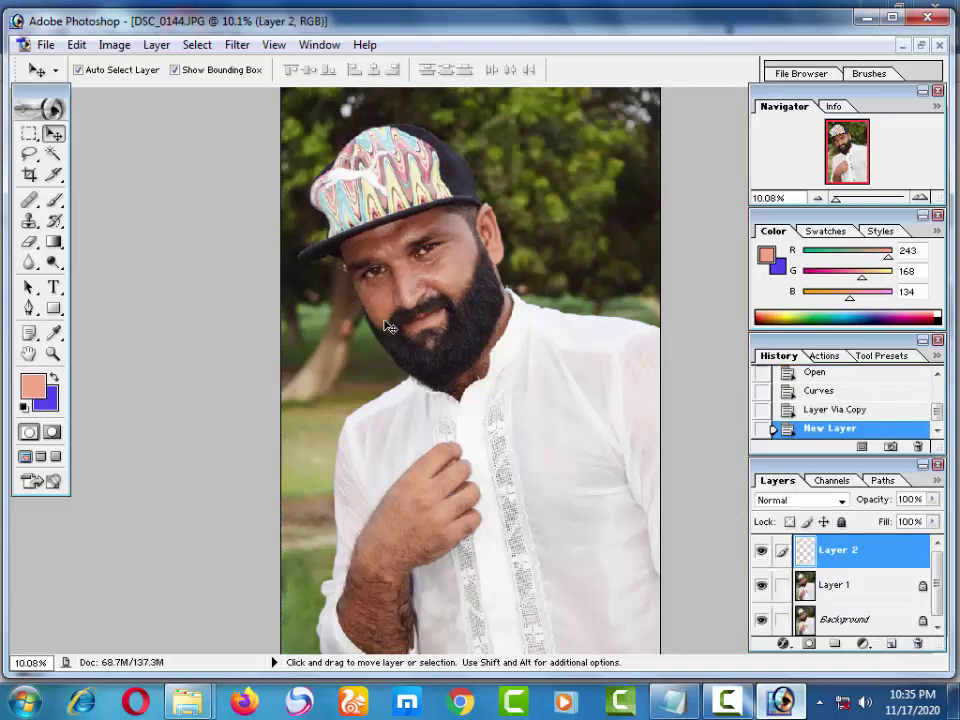
pyautogui.click(56, 201)
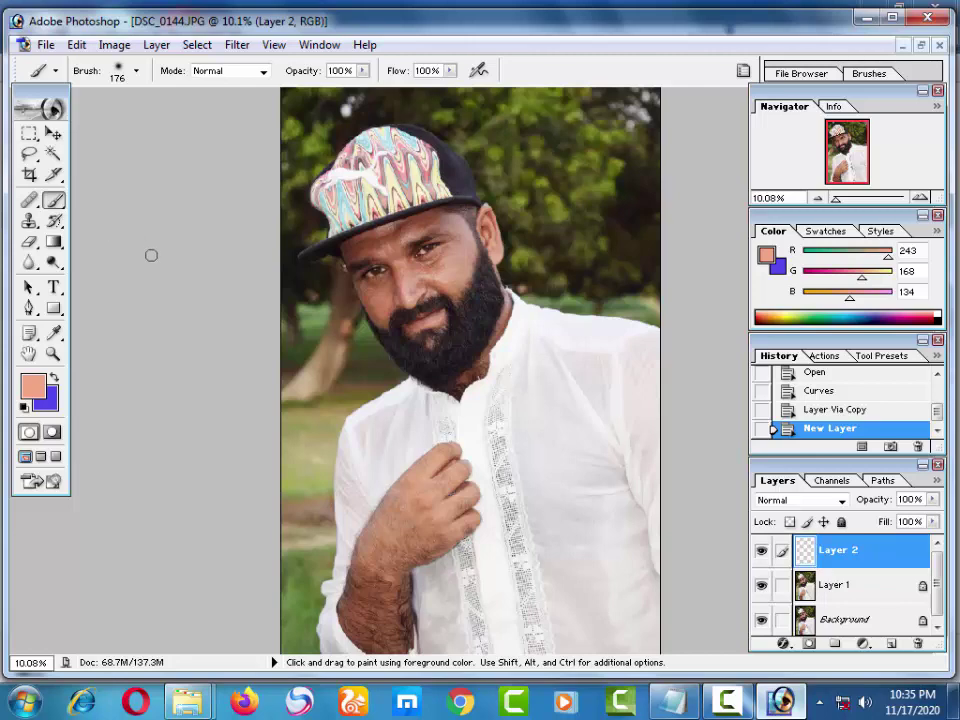
# Step: Zoom in and paint peach across the forehead on Layer 2
pyautogui.hotkey('ctrl', '+')
pyautogui.hotkey('ctrl', '+')
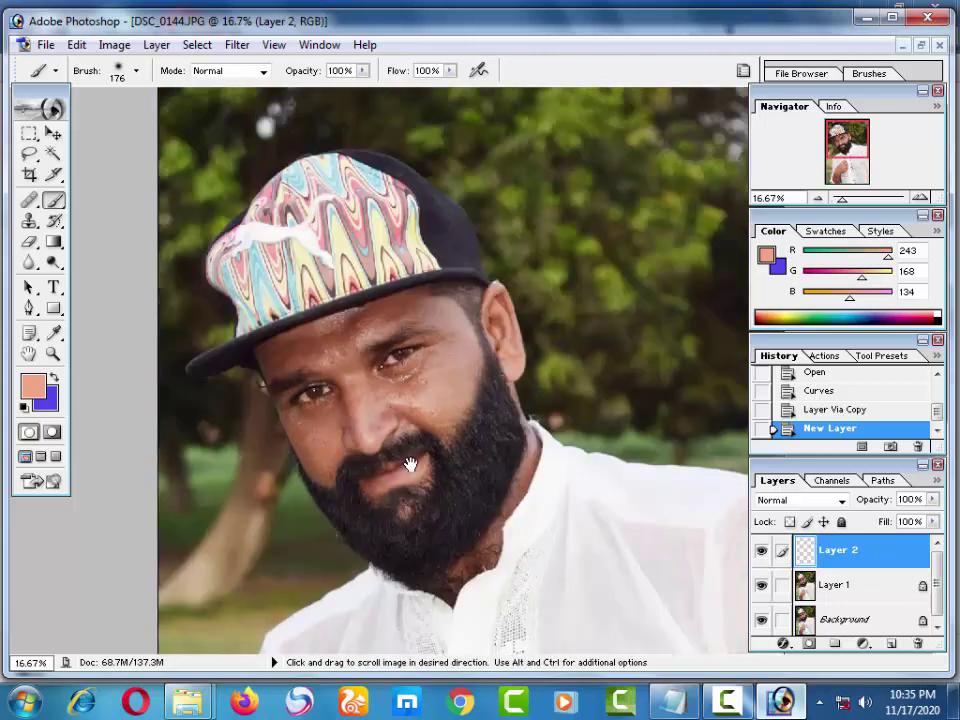
pyautogui.hotkey('ctrl', '+')
pyautogui.hotkey('ctrl', '+')
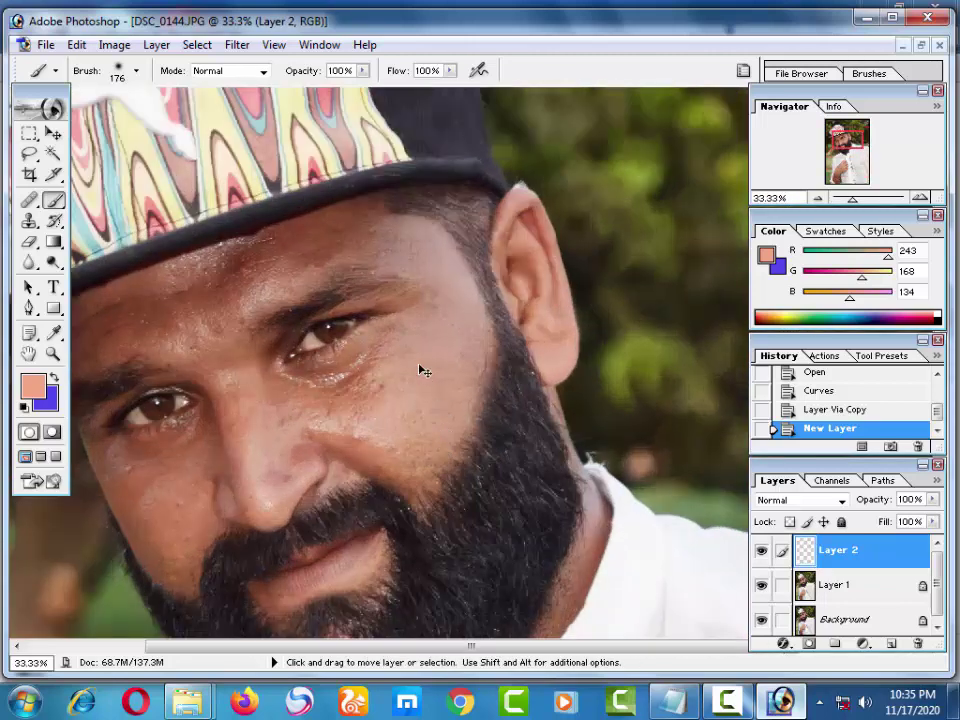
pyautogui.moveTo(380, 248); pyautogui.dragTo(516, 272)
pyautogui.moveTo(430, 262)
pyautogui.mouseDown()
pyautogui.moveTo(488, 260)
pyautogui.moveTo(259, 327)
pyautogui.moveTo(205, 355)
pyautogui.moveTo(229, 369)
pyautogui.moveTo(315, 349)
pyautogui.moveTo(414, 315)
pyautogui.moveTo(347, 326)
pyautogui.moveTo(409, 317)
pyautogui.moveTo(540, 253)
pyautogui.moveTo(593, 291)
pyautogui.mouseUp()
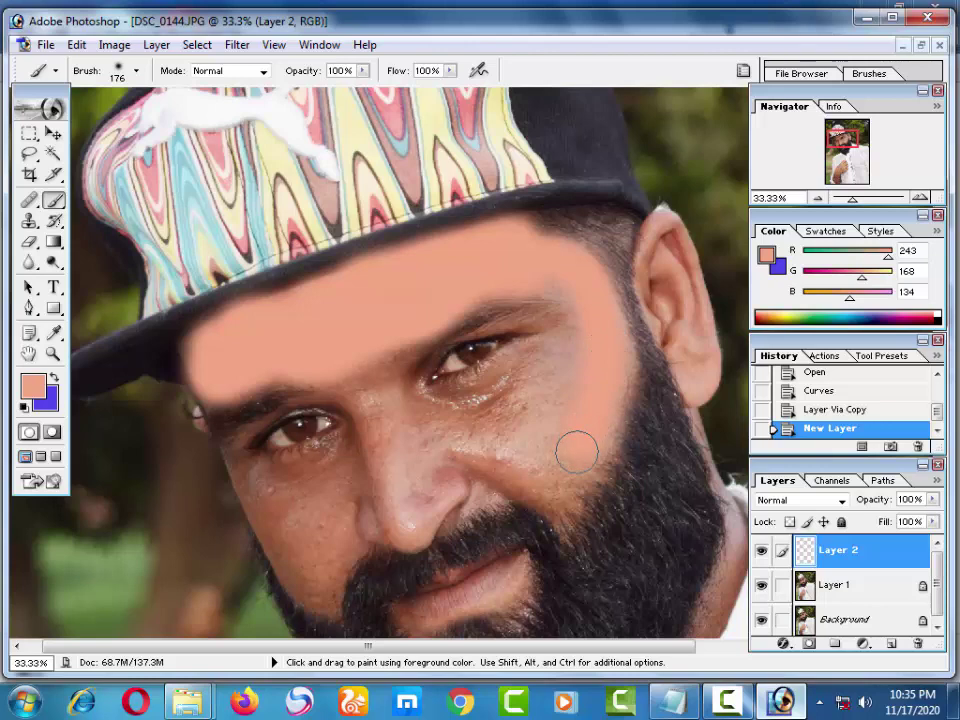
# Step: Paint peach over the temple, cheek below the eye, and the ear
pyautogui.moveTo(577, 452)
pyautogui.mouseDown()
pyautogui.moveTo(591, 437)
pyautogui.moveTo(614, 345)
pyautogui.mouseUp()
pyautogui.click(737, 707)
pyautogui.click(868, 610)
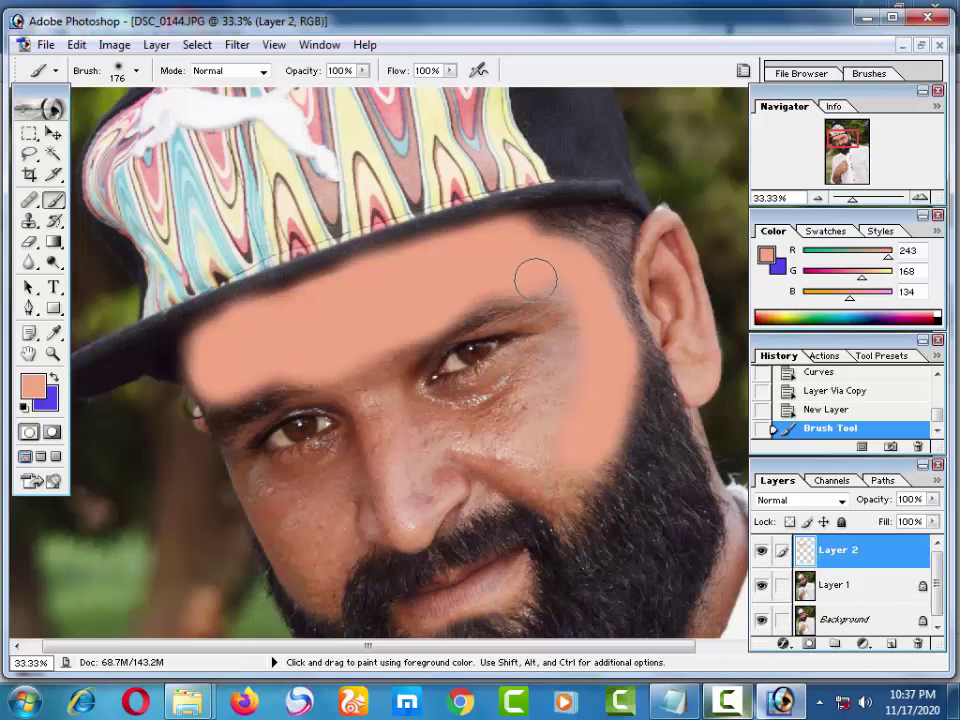
pyautogui.moveTo(535, 279)
pyautogui.mouseDown()
pyautogui.moveTo(576, 315)
pyautogui.moveTo(493, 407)
pyautogui.moveTo(464, 406)
pyautogui.moveTo(501, 386)
pyautogui.moveTo(454, 396)
pyautogui.moveTo(401, 386)
pyautogui.moveTo(391, 374)
pyautogui.moveTo(386, 407)
pyautogui.moveTo(356, 379)
pyautogui.moveTo(377, 452)
pyautogui.moveTo(358, 428)
pyautogui.moveTo(311, 482)
pyautogui.moveTo(251, 463)
pyautogui.moveTo(294, 521)
pyautogui.moveTo(272, 527)
pyautogui.moveTo(309, 579)
pyautogui.moveTo(343, 489)
pyautogui.moveTo(343, 536)
pyautogui.moveTo(326, 585)
pyautogui.moveTo(315, 567)
pyautogui.moveTo(407, 469)
pyautogui.moveTo(403, 525)
pyautogui.moveTo(418, 474)
pyautogui.moveTo(529, 476)
pyautogui.moveTo(548, 426)
pyautogui.moveTo(463, 429)
pyautogui.moveTo(390, 407)
pyautogui.moveTo(357, 441)
pyautogui.moveTo(313, 454)
pyautogui.moveTo(364, 471)
pyautogui.moveTo(543, 476)
pyautogui.moveTo(555, 508)
pyautogui.mouseUp()
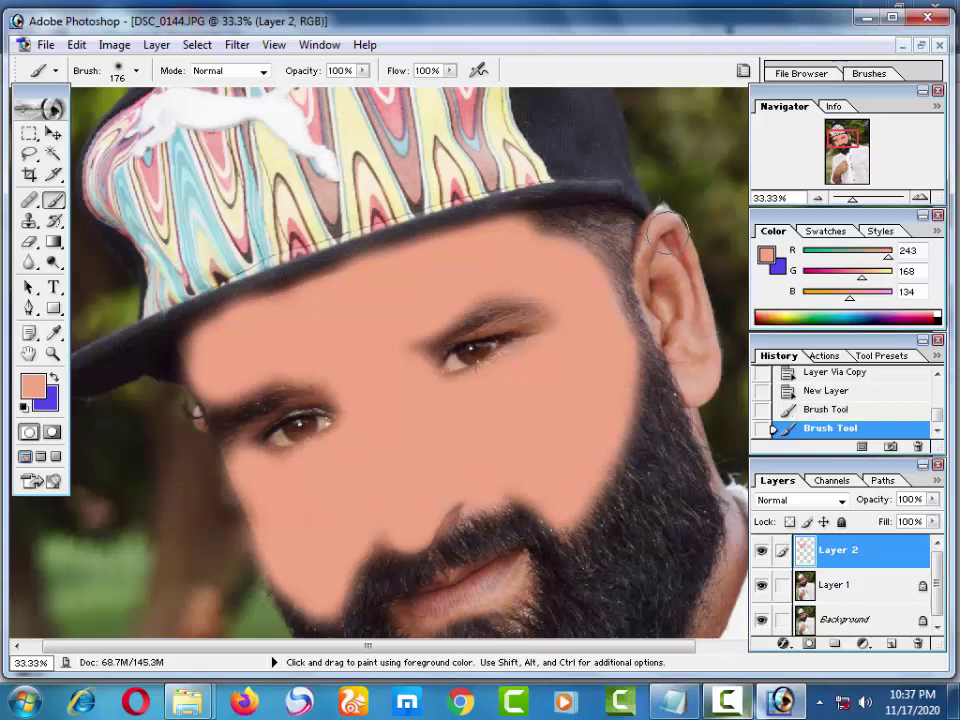
pyautogui.moveTo(667, 230)
pyautogui.mouseDown()
pyautogui.moveTo(660, 250)
pyautogui.moveTo(679, 268)
pyautogui.moveTo(700, 360)
pyautogui.moveTo(693, 373)
pyautogui.mouseUp()
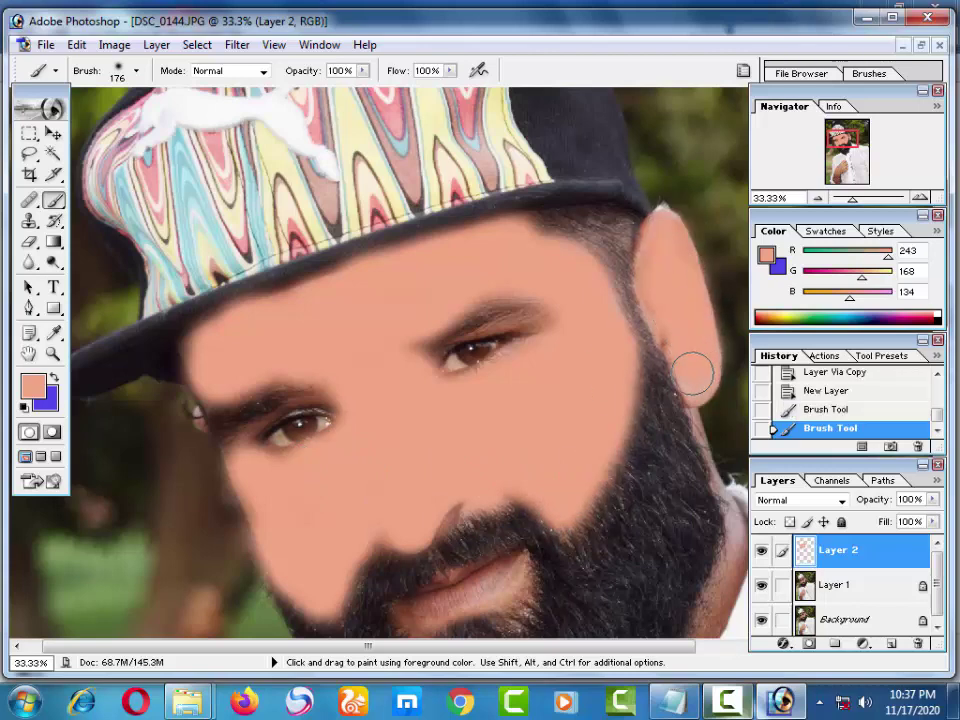
pyautogui.moveTo(634, 471); pyautogui.dragTo(477, 254)
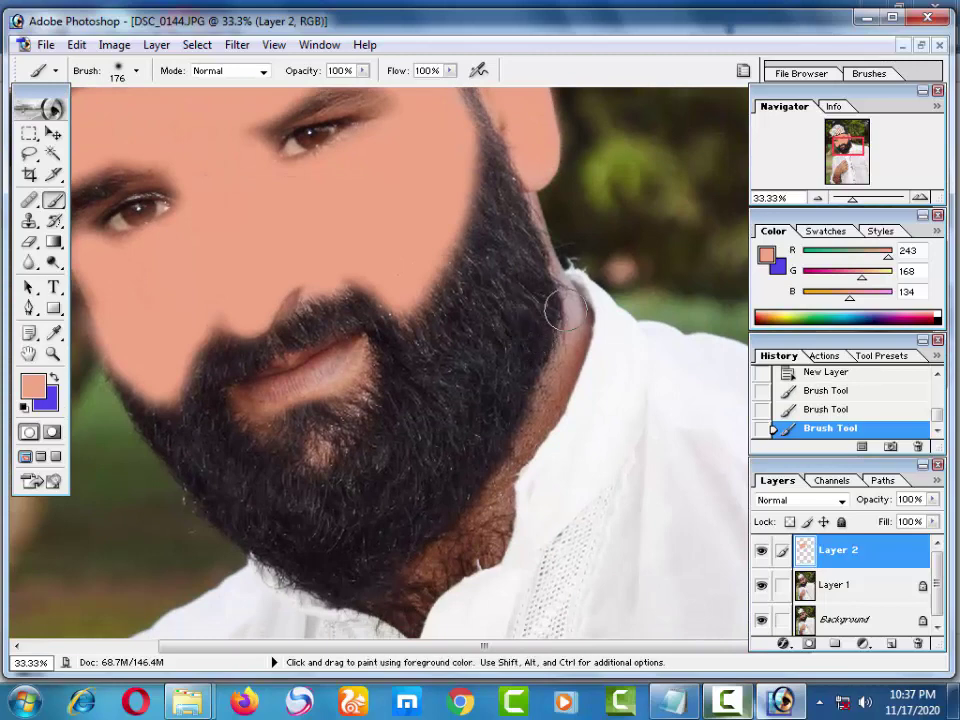
# Step: With a smaller brush, paint peach along the jaw, neck edges and chin below the lip
pyautogui.rightClick(565, 312)
pyautogui.moveTo(617, 342); pyautogui.dragTo(645, 348)
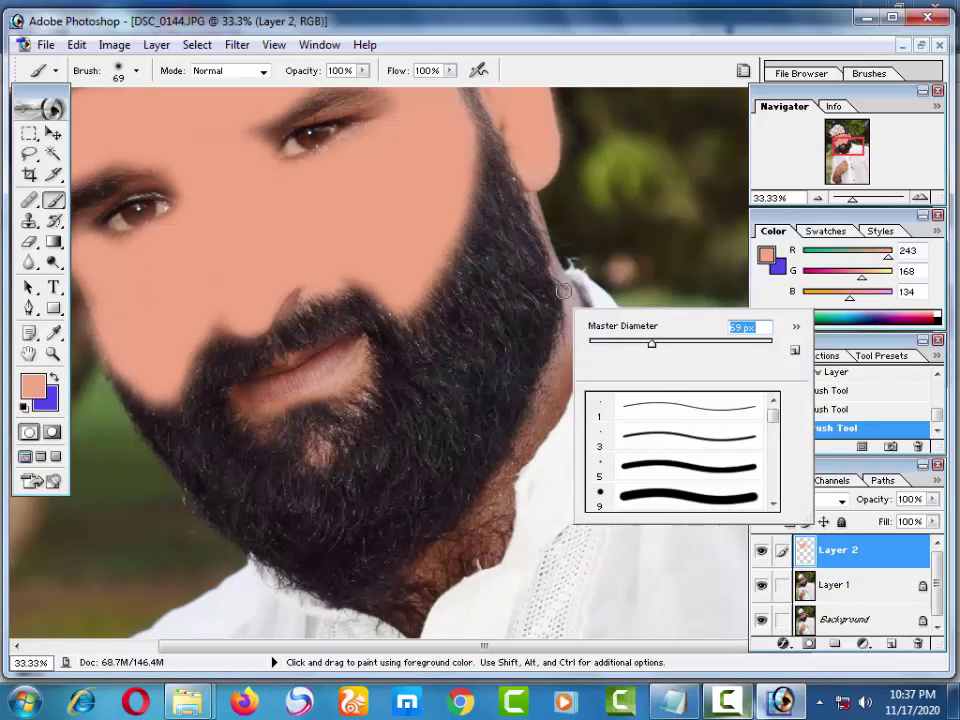
pyautogui.press('Return')
pyautogui.moveTo(545, 198); pyautogui.dragTo(558, 245)
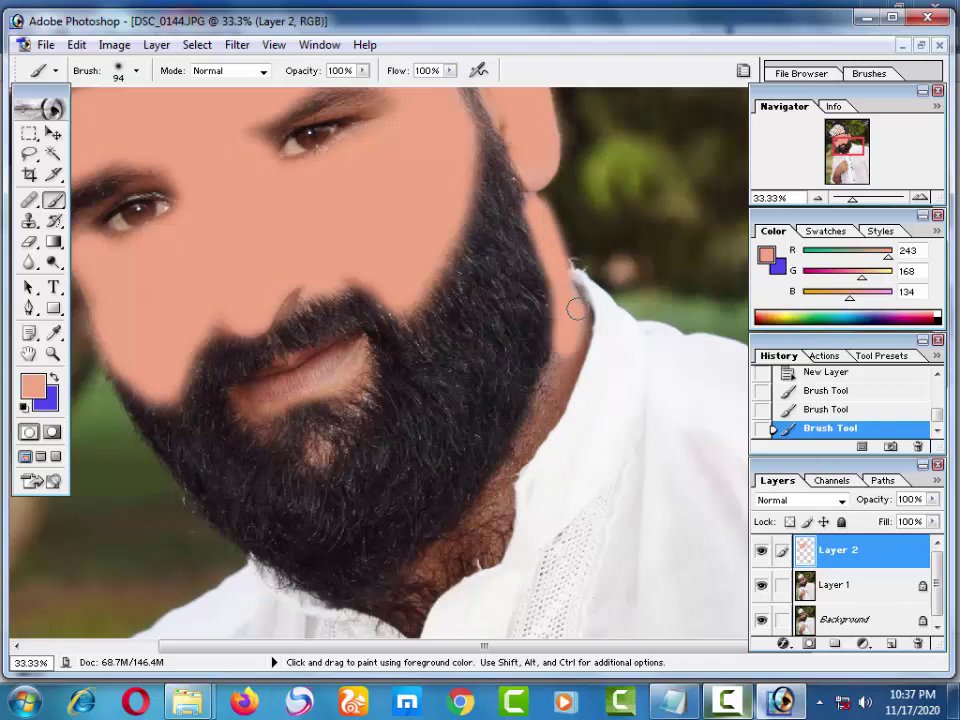
pyautogui.moveTo(565, 316)
pyautogui.mouseDown()
pyautogui.moveTo(557, 372)
pyautogui.moveTo(507, 485)
pyautogui.mouseUp()
pyautogui.moveTo(495, 530); pyautogui.dragTo(425, 565)
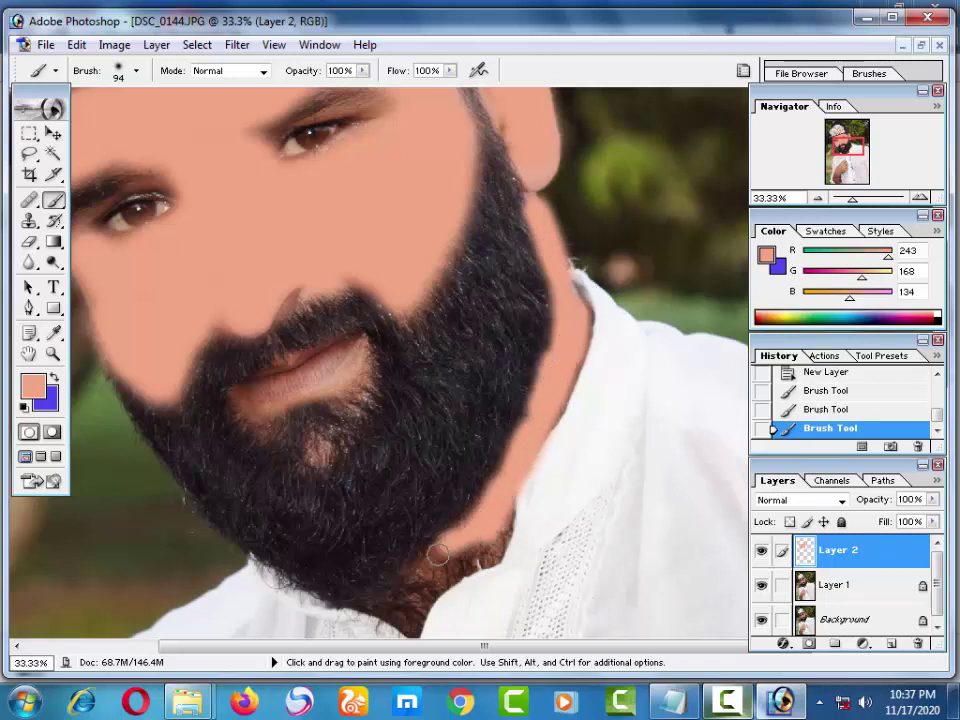
pyautogui.moveTo(502, 531); pyautogui.dragTo(449, 549)
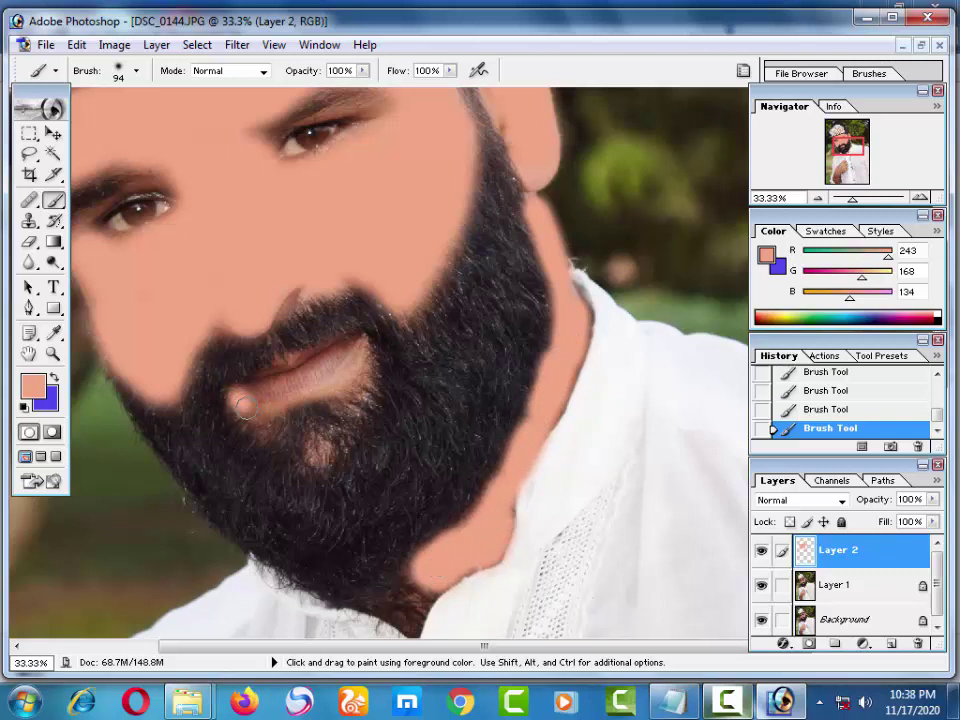
pyautogui.moveTo(240, 410)
pyautogui.mouseDown()
pyautogui.moveTo(321, 397)
pyautogui.moveTo(360, 360)
pyautogui.moveTo(354, 390)
pyautogui.moveTo(305, 421)
pyautogui.mouseUp()
pyautogui.moveTo(253, 336)
pyautogui.mouseDown()
pyautogui.moveTo(467, 497)
pyautogui.moveTo(487, 459)
pyautogui.mouseUp()
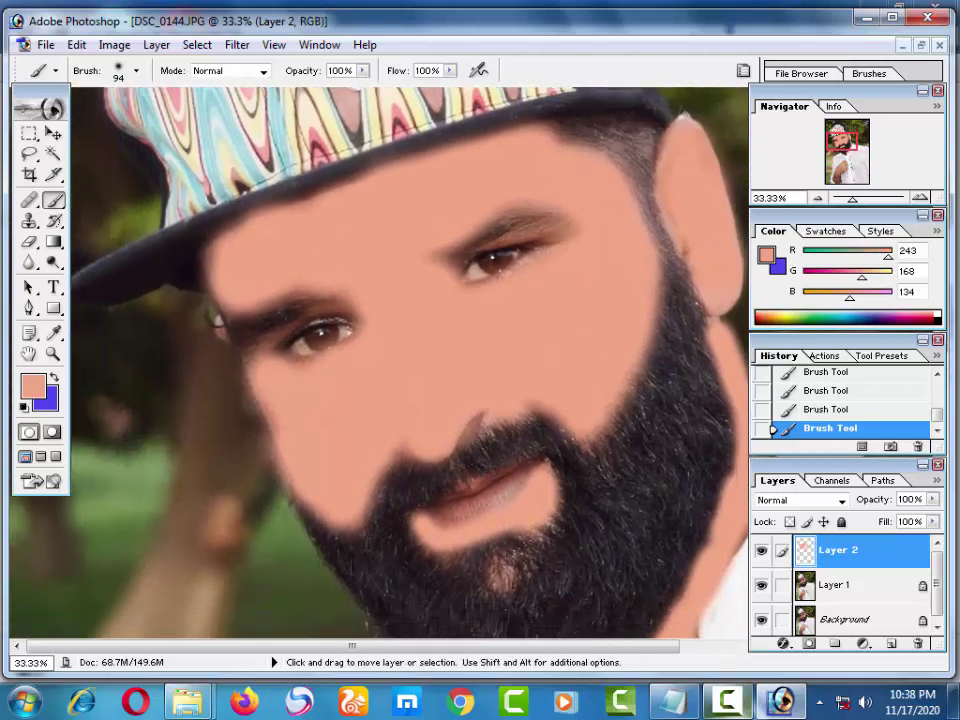
# Step: Zoom out, enlarge the brush to roughly 173 px, and paint peach over the hand
pyautogui.hotkey('ctrl', '-')
pyautogui.hotkey('ctrl', '-')
pyautogui.hotkey('ctrl', '-')
pyautogui.hotkey('ctrl', '-')
pyautogui.rightClick(426, 506)
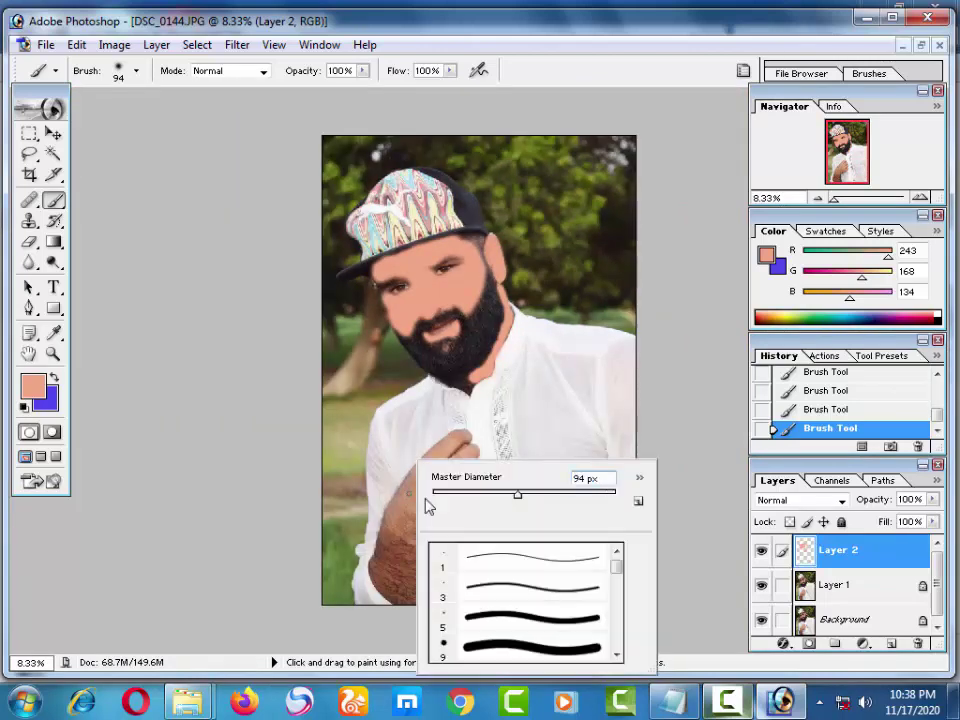
pyautogui.moveTo(524, 493); pyautogui.dragTo(560, 493)
pyautogui.click(402, 505)
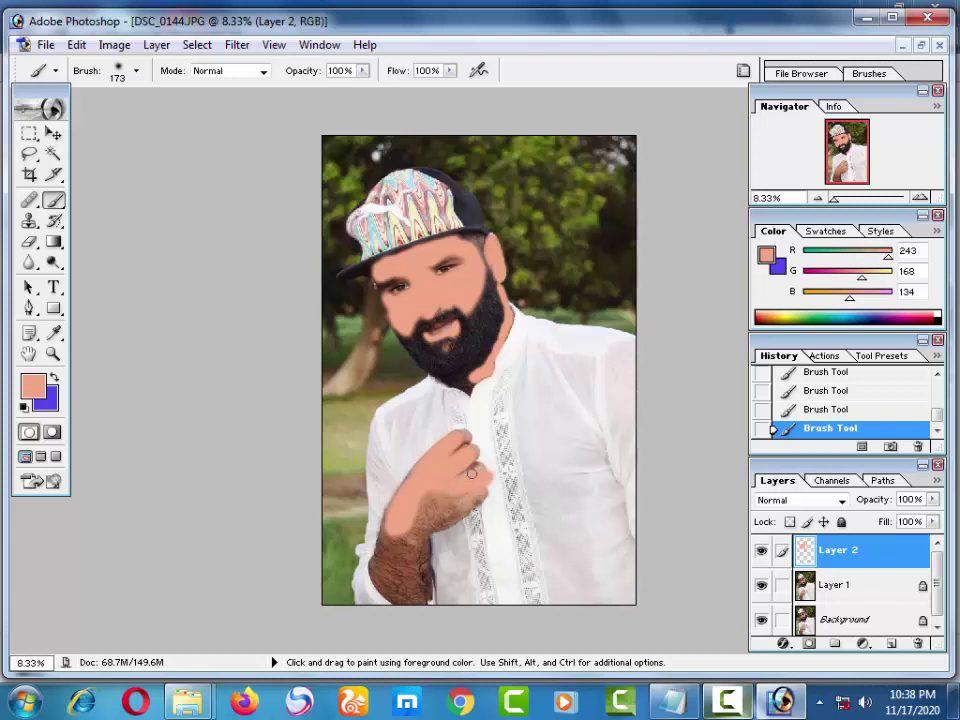
pyautogui.moveTo(465, 485); pyautogui.dragTo(409, 527)
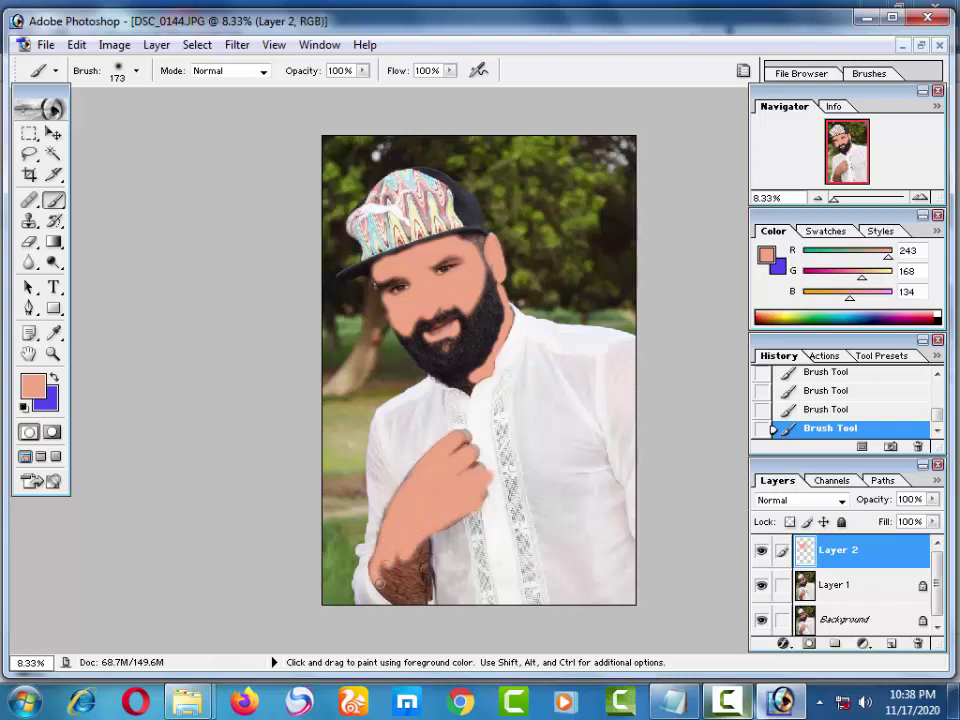
pyautogui.moveTo(423, 593); pyautogui.dragTo(426, 546)
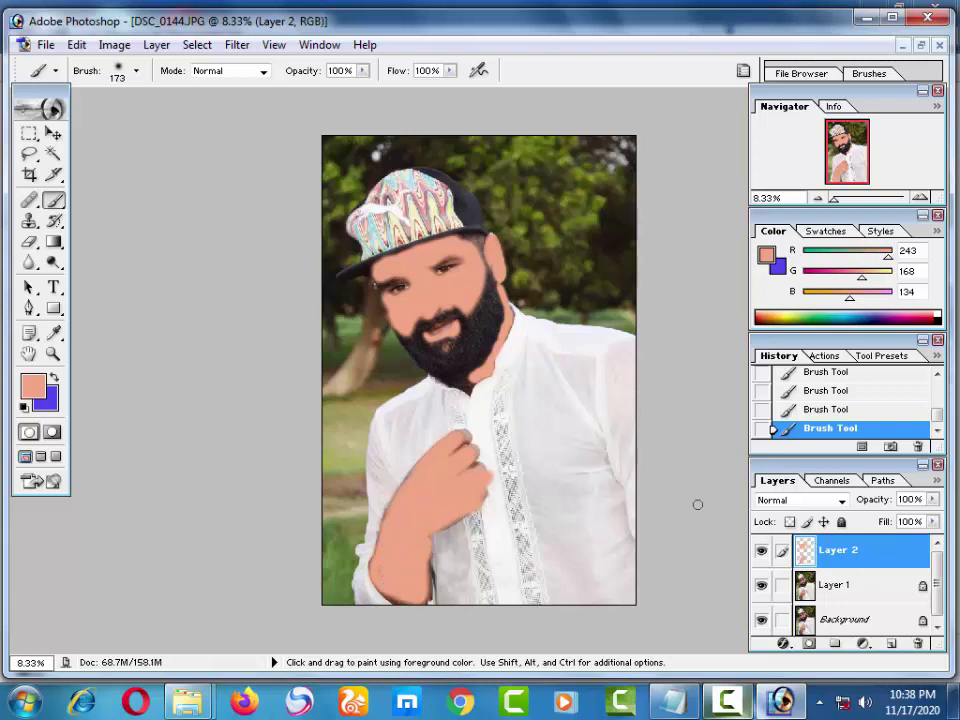
pyautogui.keyDown('ctrl'); pyautogui.click(803, 553); pyautogui.keyUp('ctrl')
pyautogui.keyDown('ctrl'); pyautogui.click(803, 553); pyautogui.keyUp('ctrl')
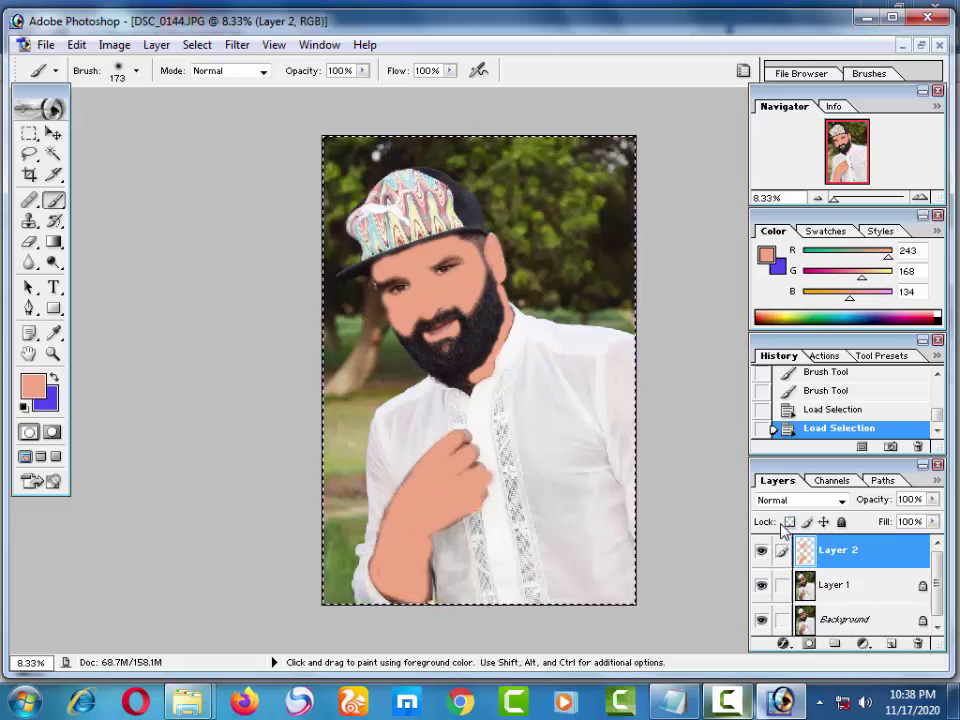
# Step: Load Layer 2's painted skin as a selection, target Layer 1, and open Imagenomic Portraiture
pyautogui.hotkey('ctrl', 'd')
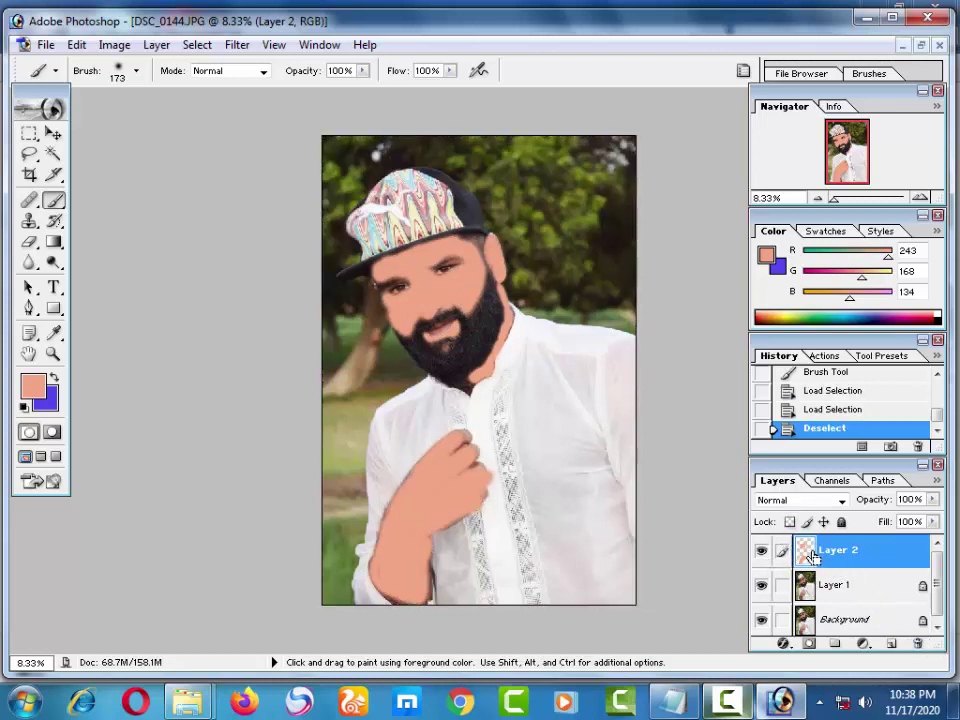
pyautogui.keyDown('ctrl'); pyautogui.click(810, 553); pyautogui.keyUp('ctrl')
pyautogui.keyDown('ctrl'); pyautogui.click(806, 586); pyautogui.keyUp('ctrl')
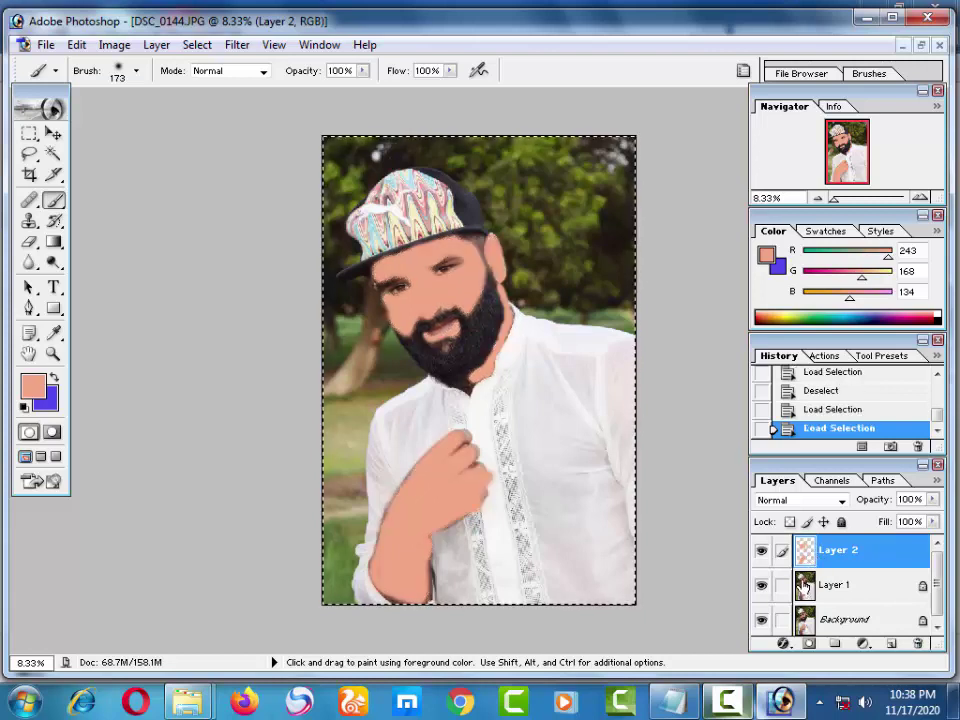
pyautogui.hotkey('ctrl', 'd')
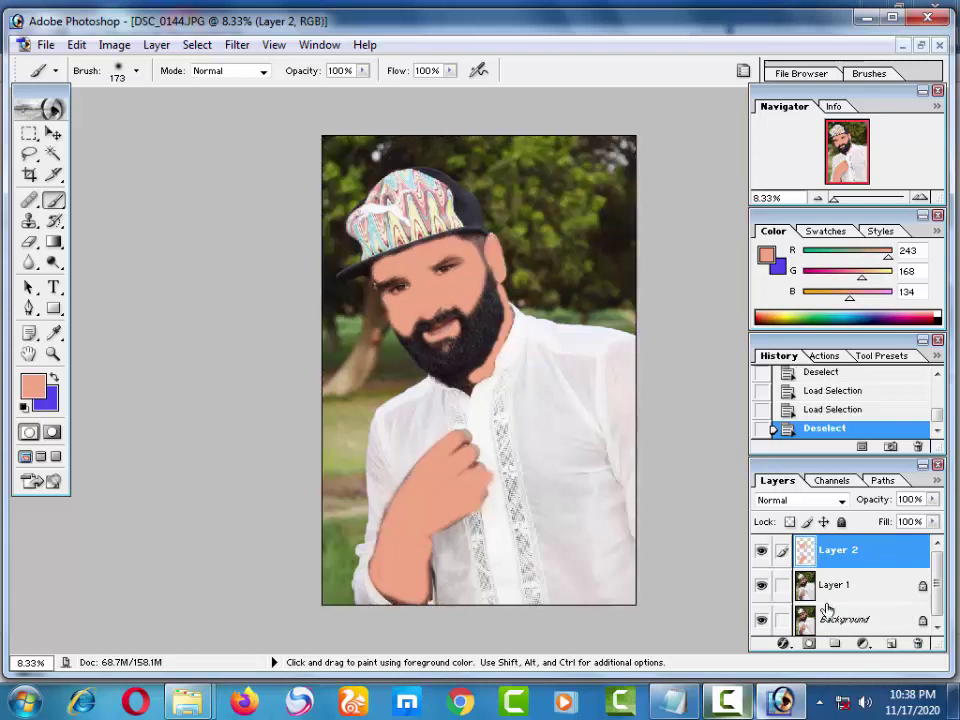
pyautogui.keyDown('ctrl'); pyautogui.click(806, 562); pyautogui.keyUp('ctrl')
pyautogui.click(845, 585)
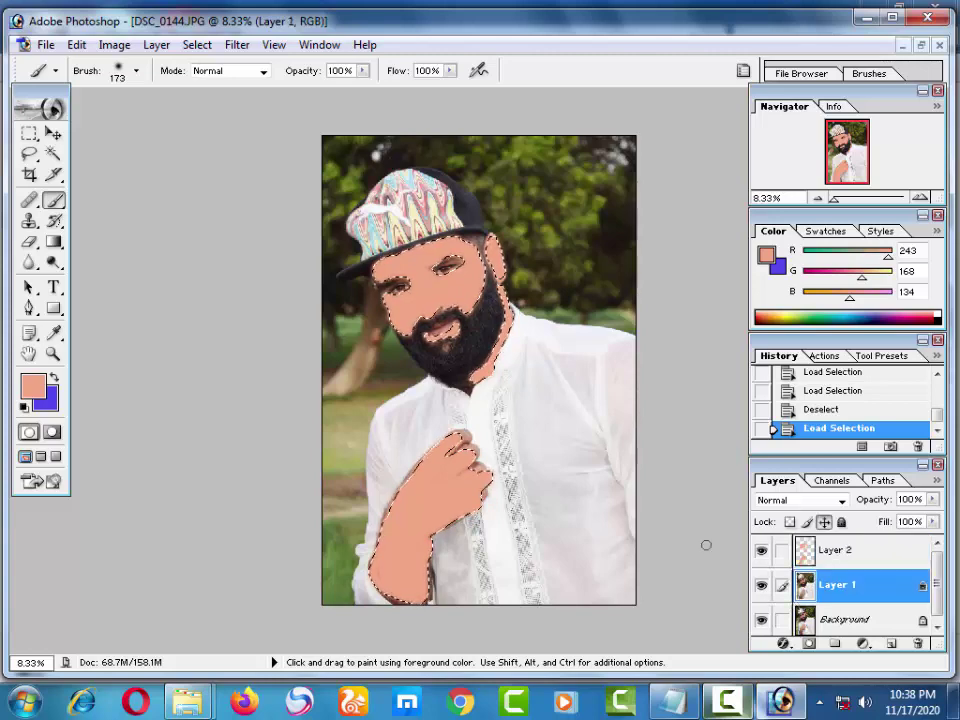
pyautogui.click(237, 44)
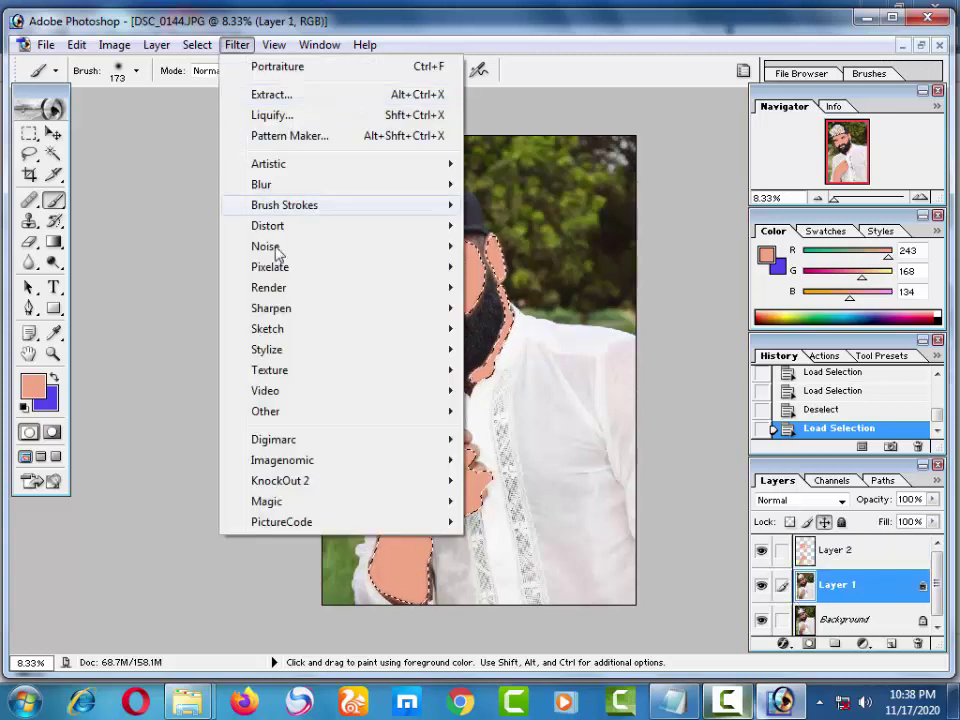
pyautogui.moveTo(282, 460)
pyautogui.click(469, 499)
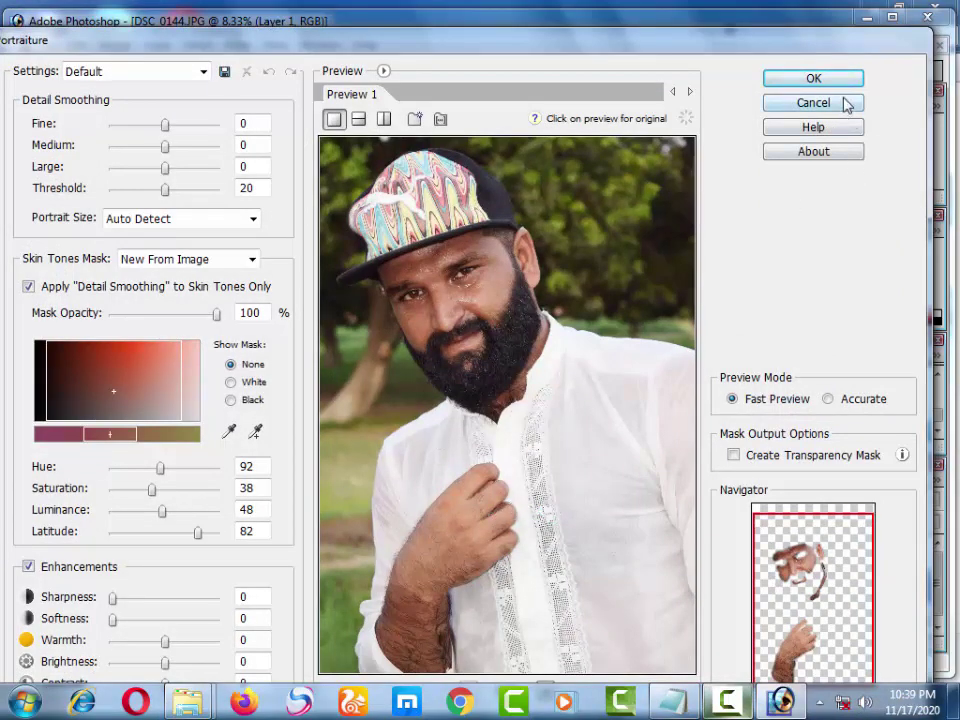
# Step: Apply Portraiture smoothing to the selected skin on Layer 1, then run it a second time
pyautogui.click(813, 80)
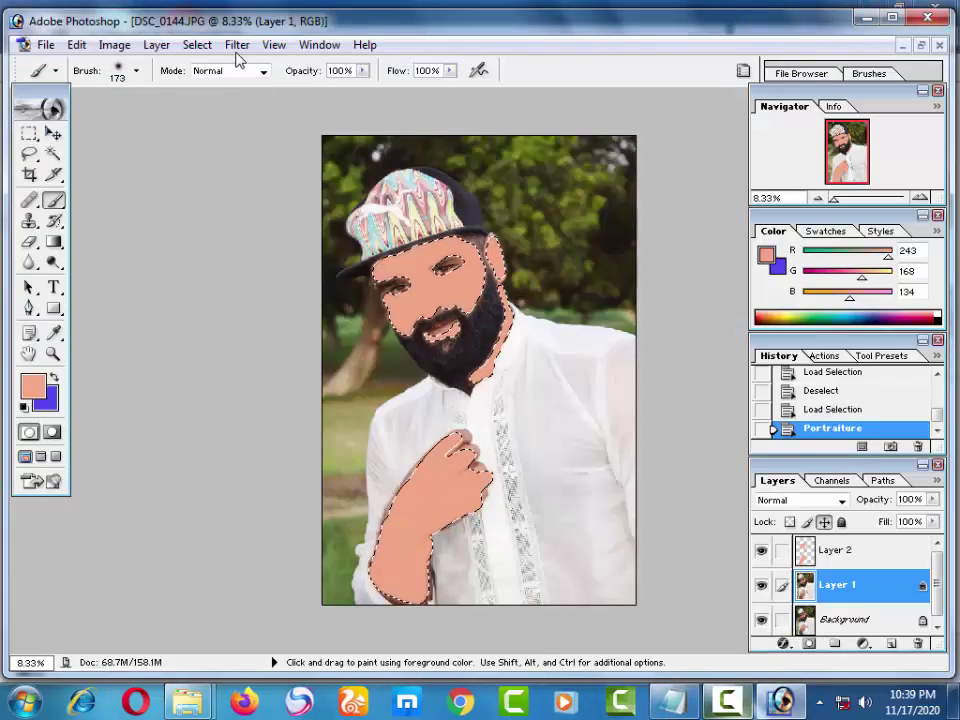
pyautogui.click(237, 45)
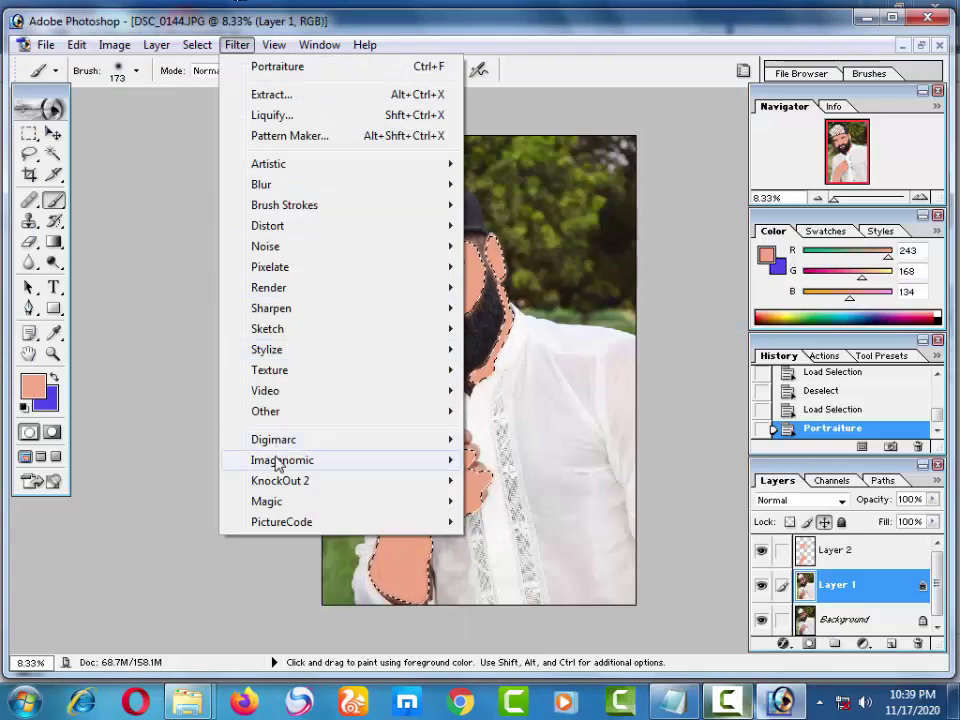
pyautogui.click(545, 482)
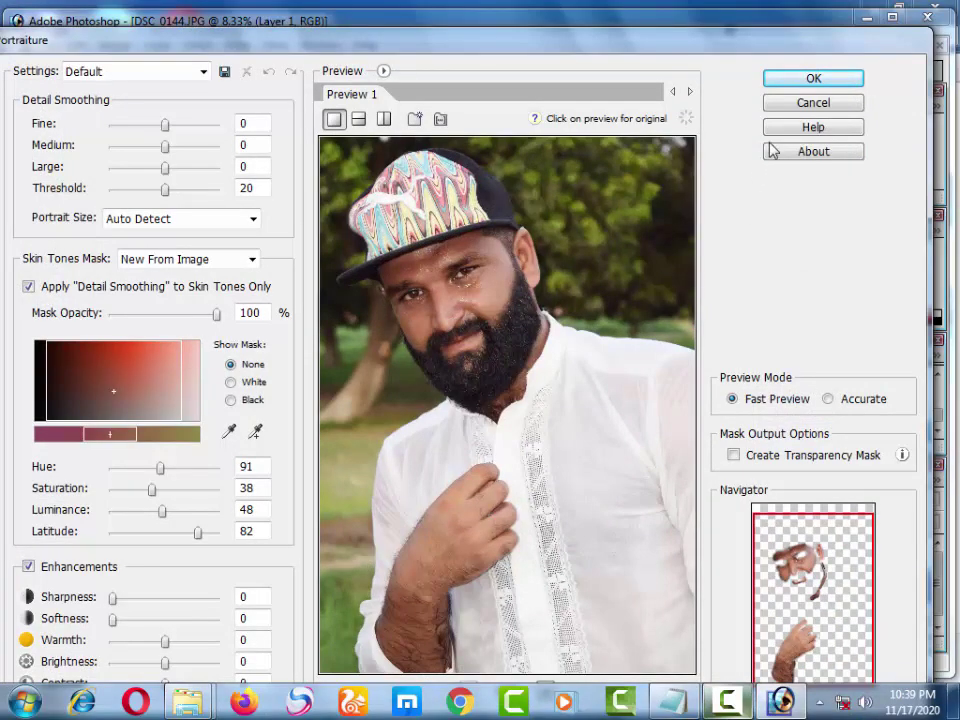
pyautogui.click(783, 80)
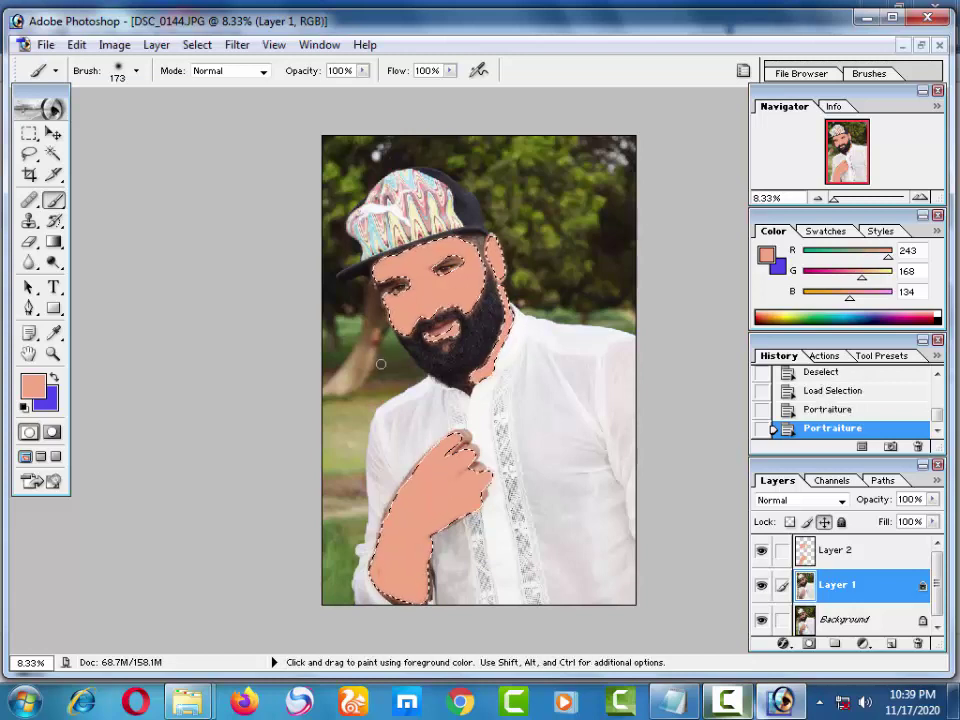
# Step: Clear the selection and set the peach skin Layer 2 to 60% opacity
pyautogui.press('ctrl')
pyautogui.hotkey('ctrl', 'd')
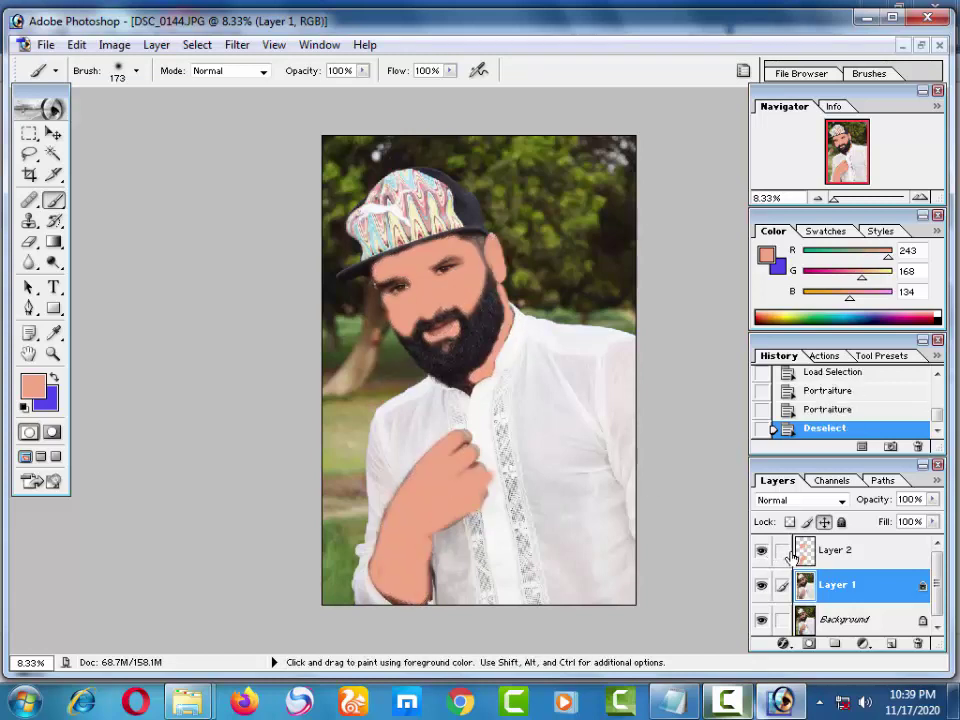
pyautogui.click(794, 553)
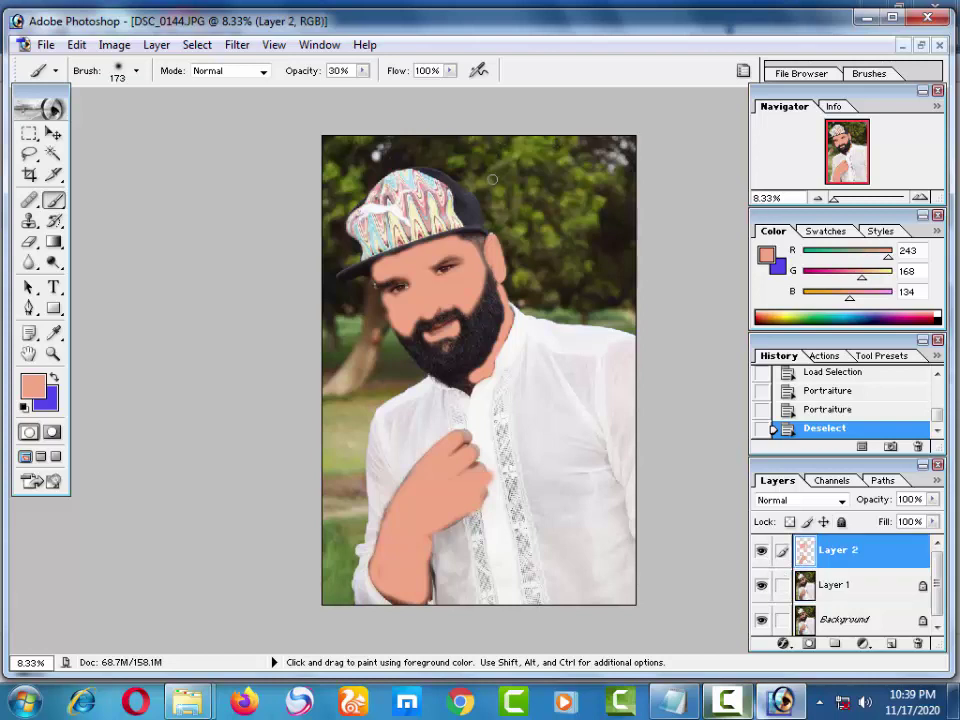
pyautogui.press('v')
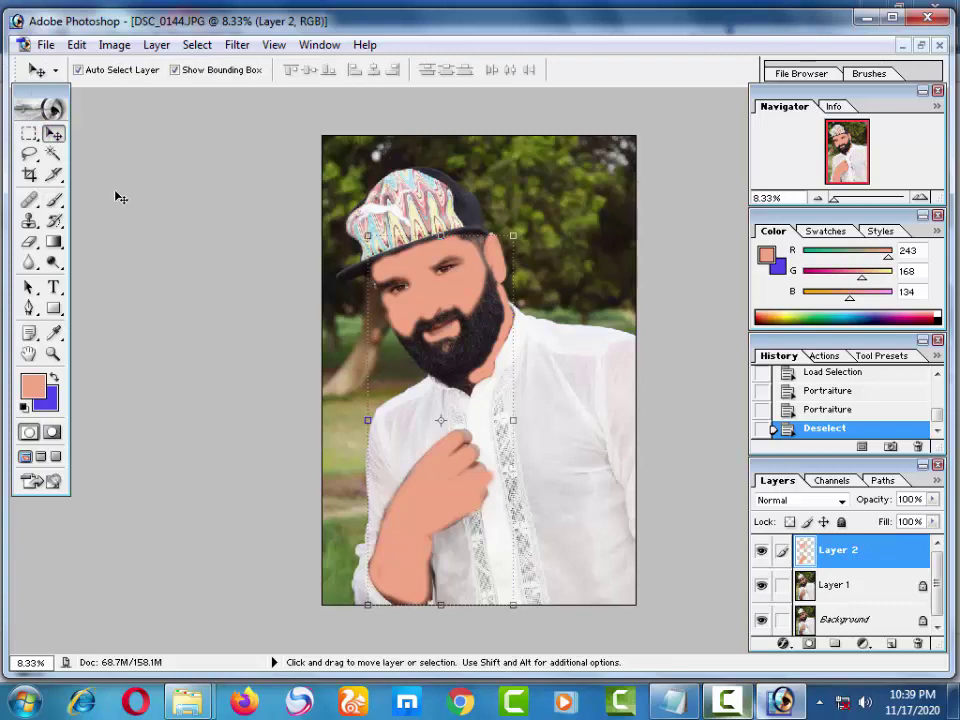
pyautogui.press('3')
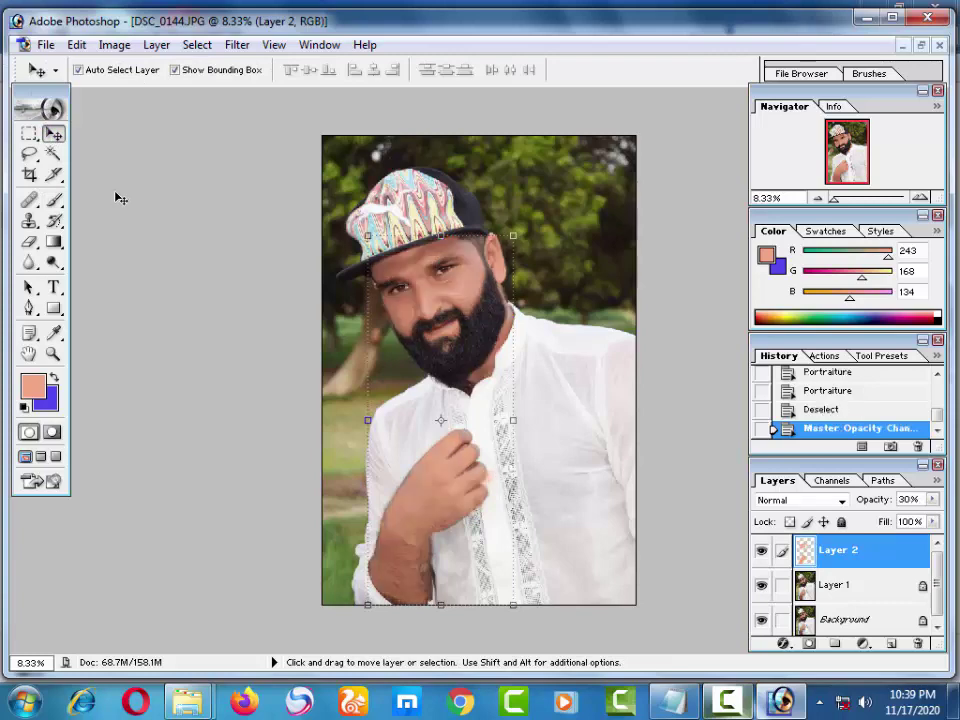
pyautogui.hotkey('ctrl', '+')
pyautogui.hotkey('ctrl', '+')
pyautogui.hotkey('ctrl', '+')
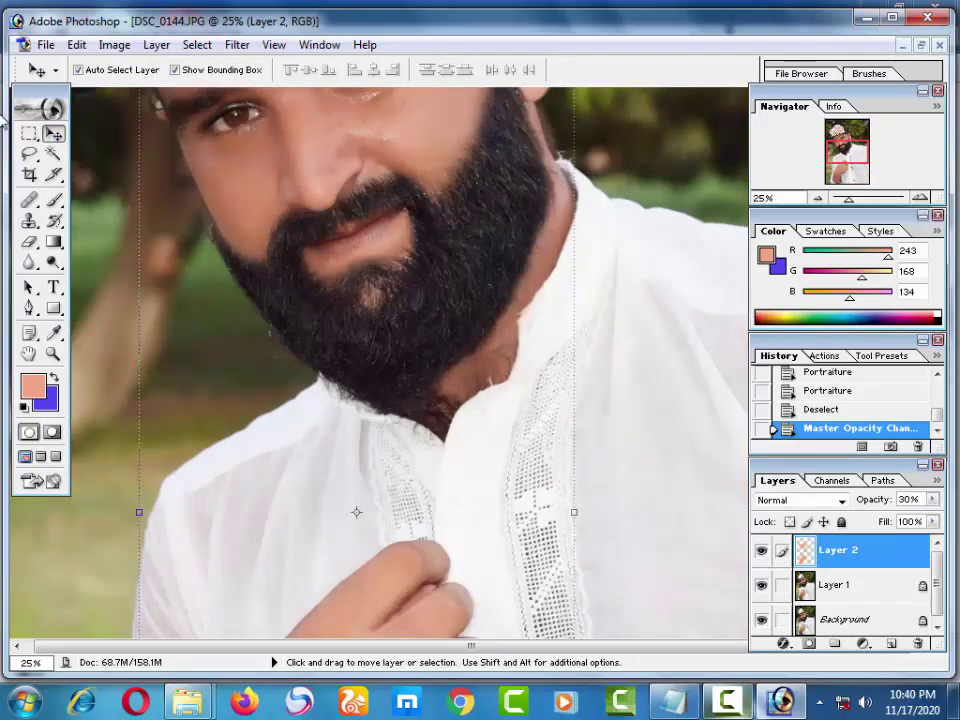
pyautogui.moveTo(304, 257); pyautogui.dragTo(349, 448)
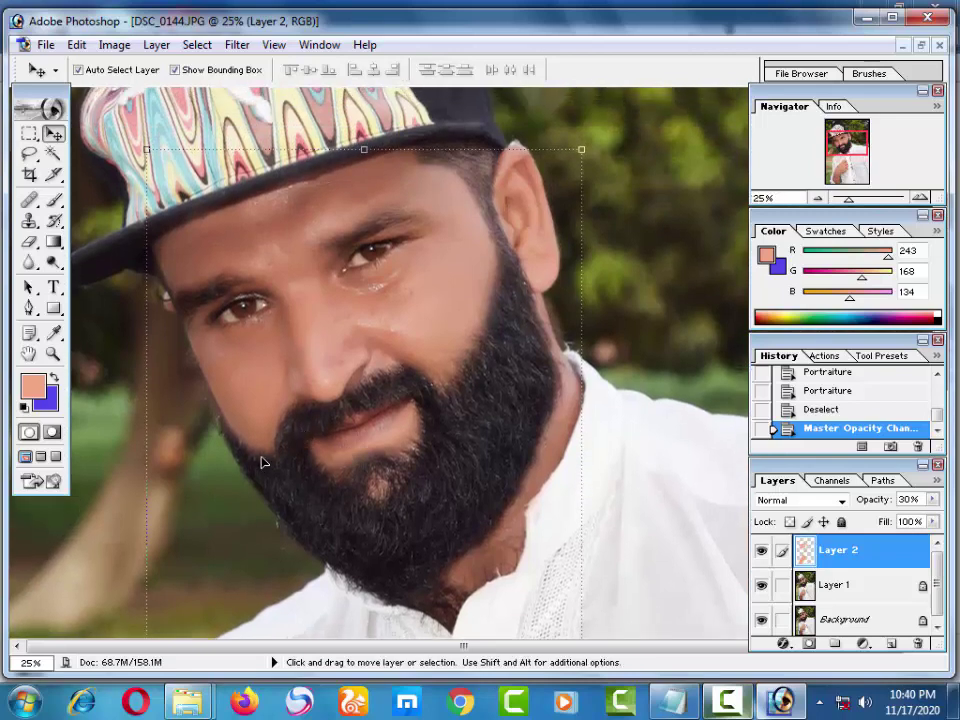
pyautogui.press('4')
pyautogui.press('5')
pyautogui.press('6')
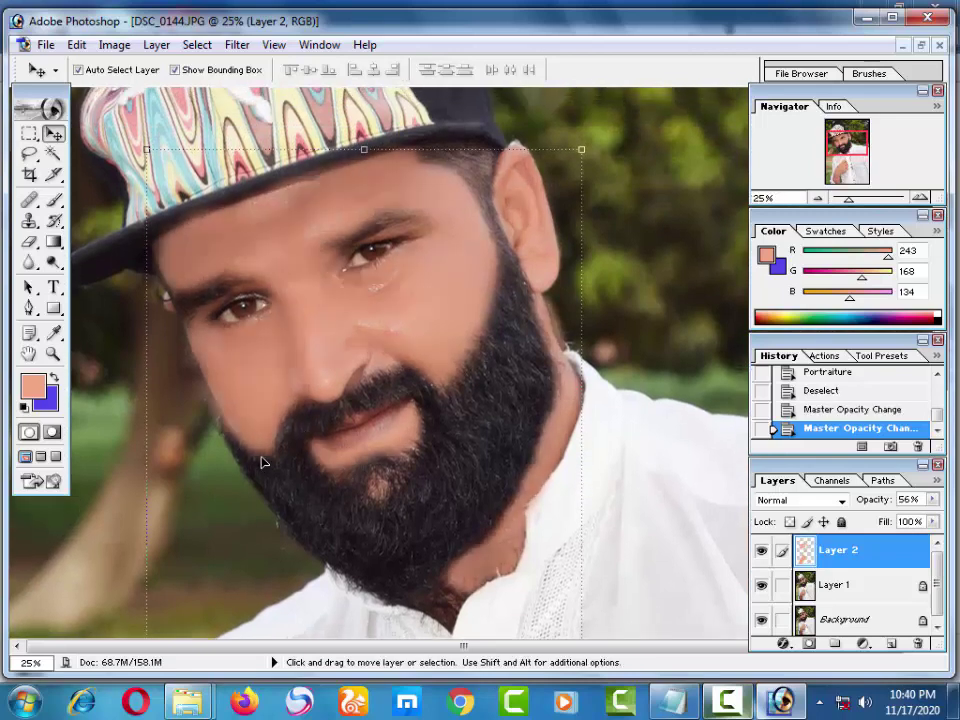
pyautogui.press('7')
pyautogui.press('6')
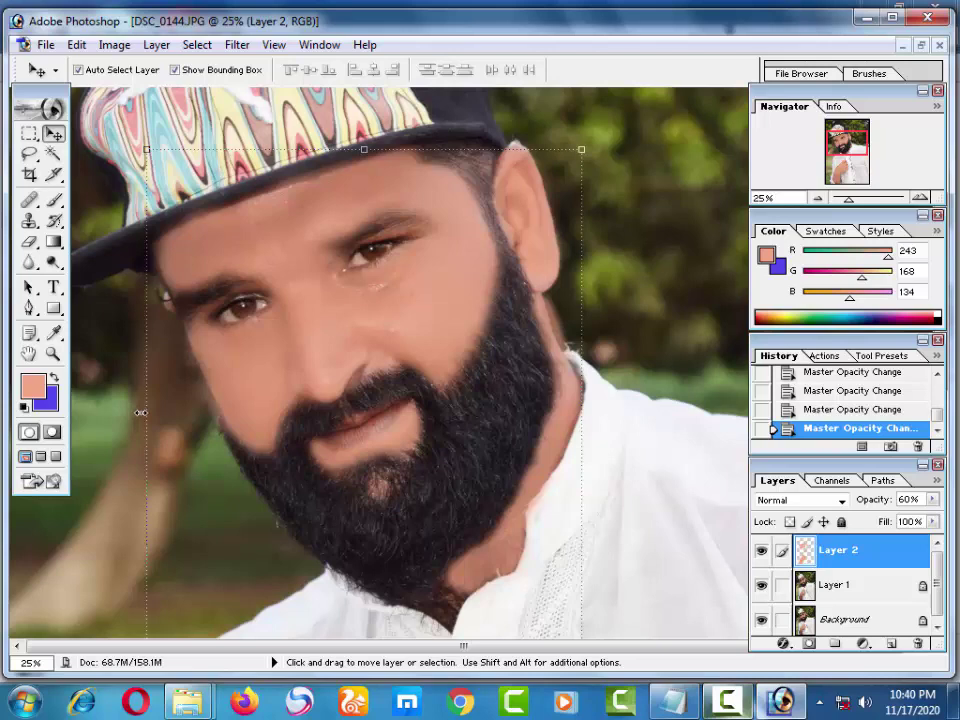
# Step: Merge the skin layer down into Layer 1 and toggle its visibility to compare the retouch
pyautogui.hotkey('ctrl', 'e')
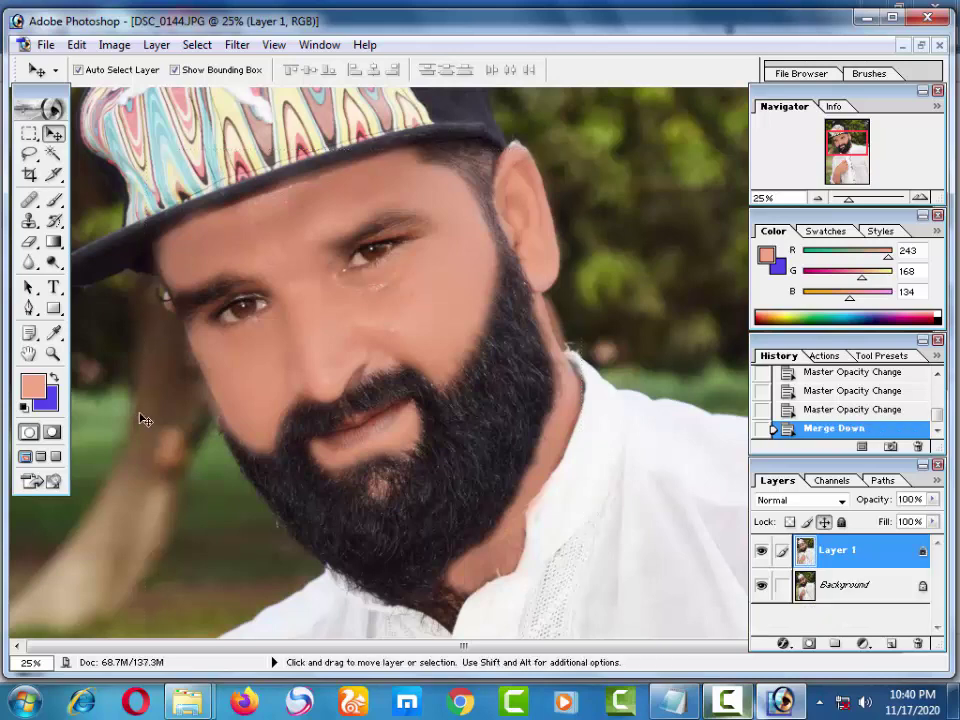
pyautogui.click(761, 552)
pyautogui.click(761, 552)
pyautogui.click(761, 552)
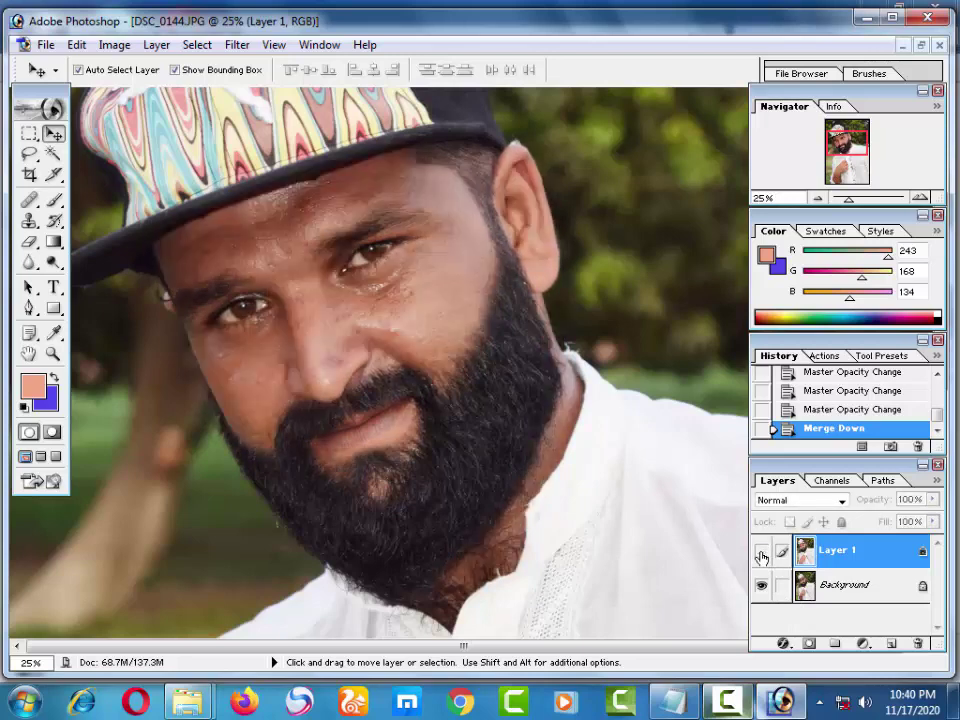
pyautogui.click(761, 552)
pyautogui.click(761, 552)
pyautogui.click(761, 552)
pyautogui.click(761, 552)
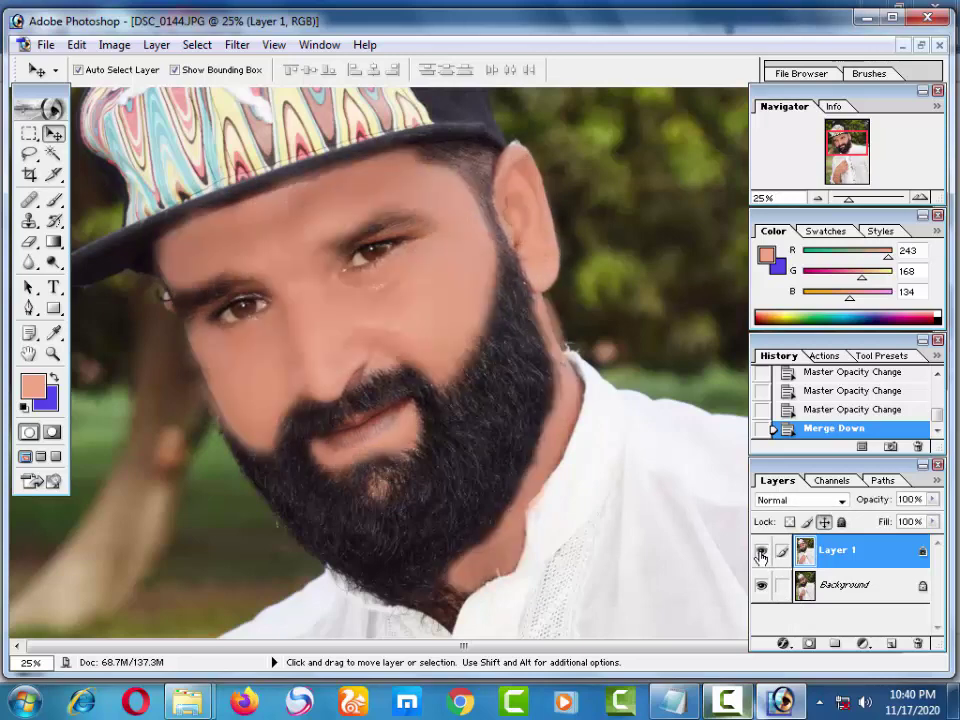
pyautogui.hotkey('ctrl', '-')
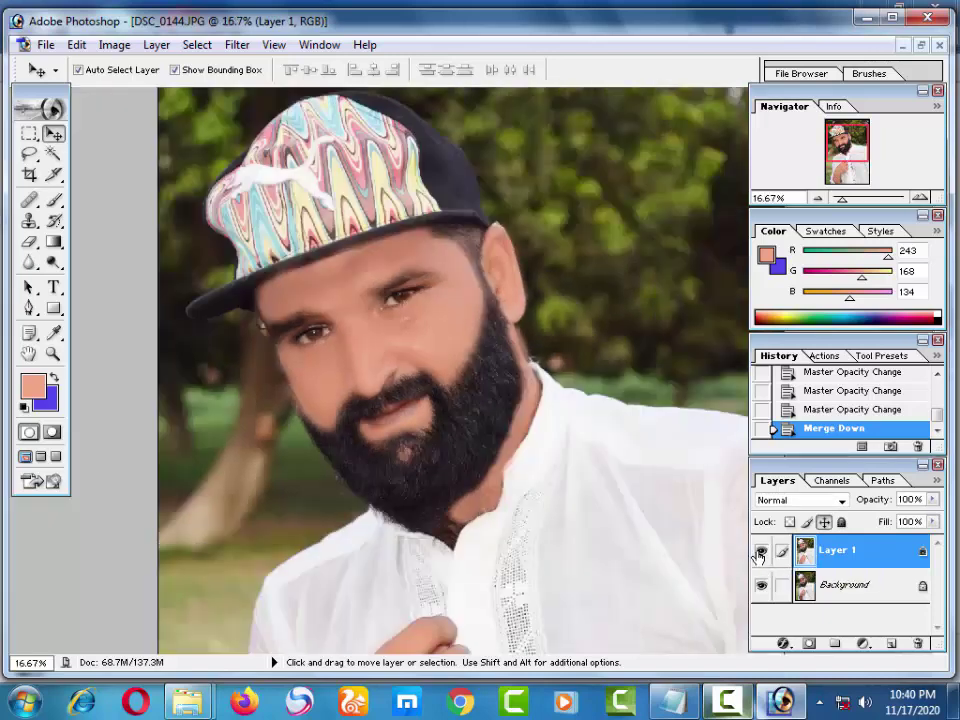
pyautogui.hotkey('ctrl', '-')
pyautogui.hotkey('ctrl', '-')
pyautogui.scroll(1, 558, 375)
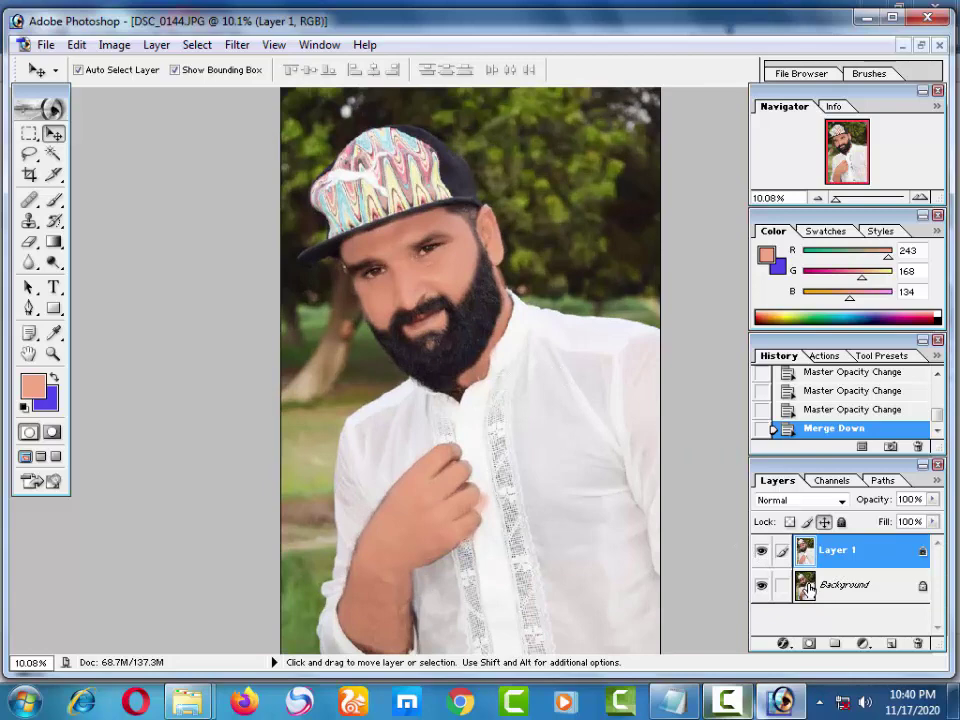
# Step: Duplicate Layer 1 and drag the copy's Hue/Saturation hue toward magenta
pyautogui.hotkey('ctrl', 'j')
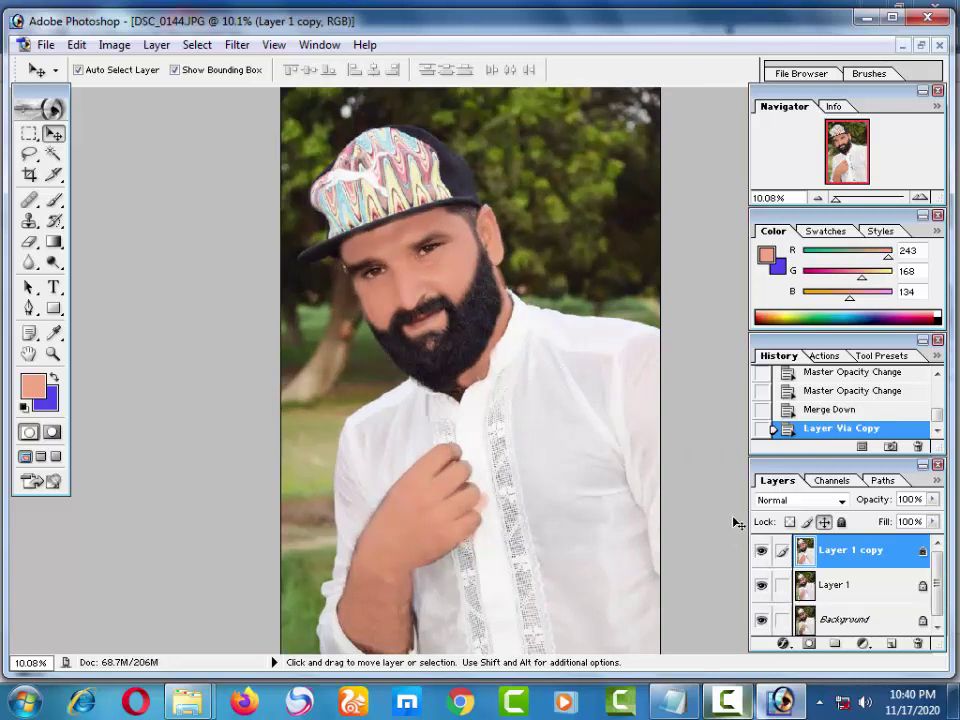
pyautogui.hotkey('ctrl', 'u')
pyautogui.moveTo(603, 597)
pyautogui.mouseDown()
pyautogui.moveTo(538, 628)
pyautogui.moveTo(553, 630)
pyautogui.mouseUp()
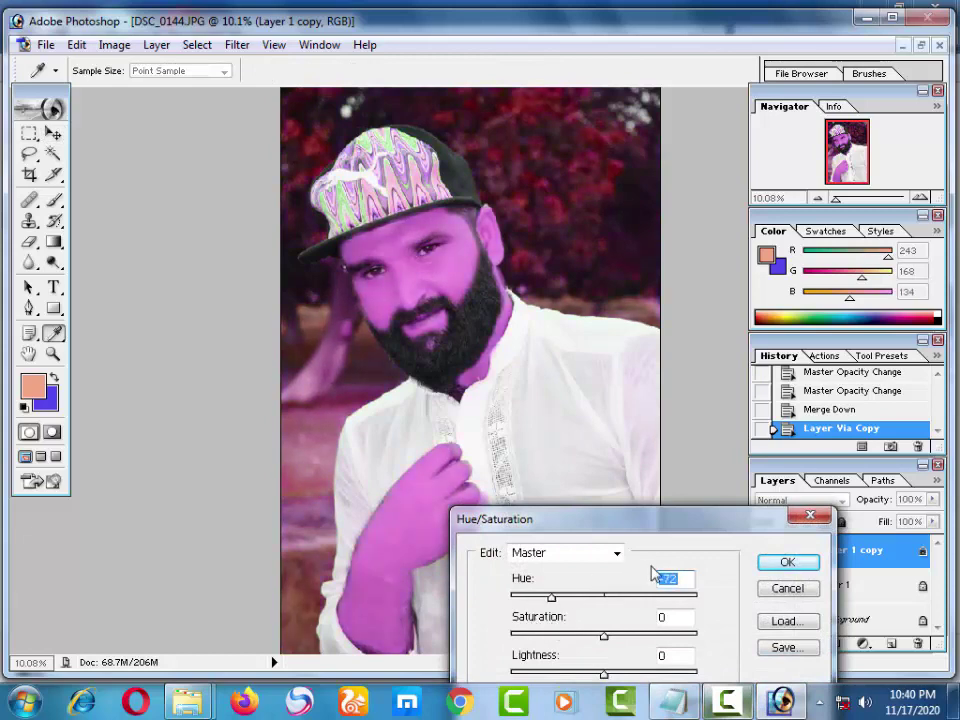
# Step: Confirm the Hue/Saturation shift so Layer 1 copy turns magenta
pyautogui.click(787, 562)
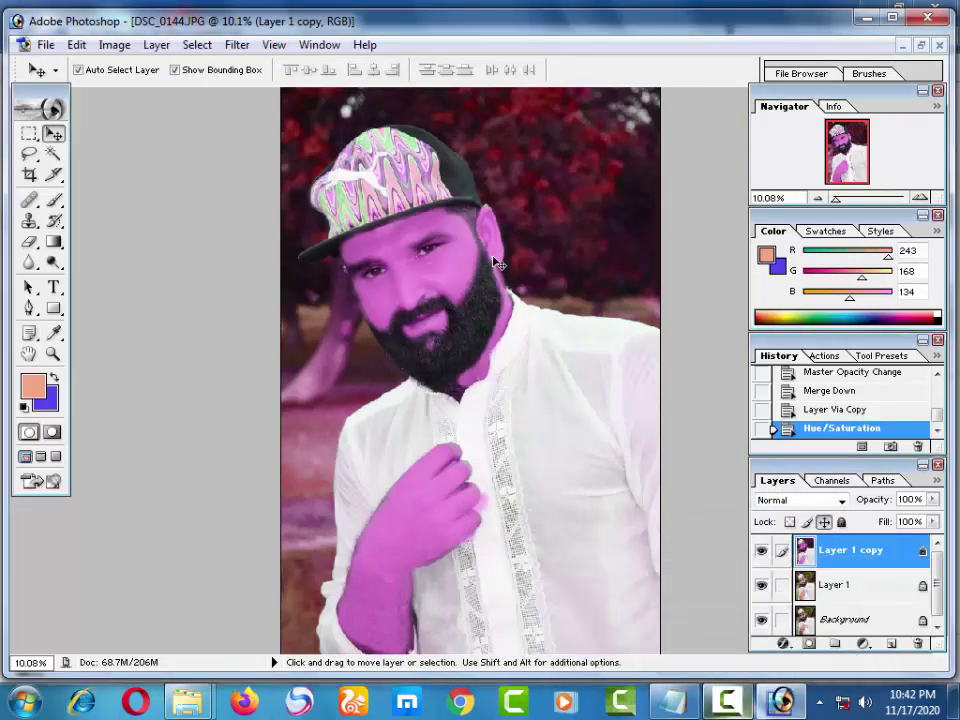
pyautogui.press('space')
# Step: With the Eraser, remove the magenta from the eye, brow, cheeks and chin
pyautogui.click(29, 241)
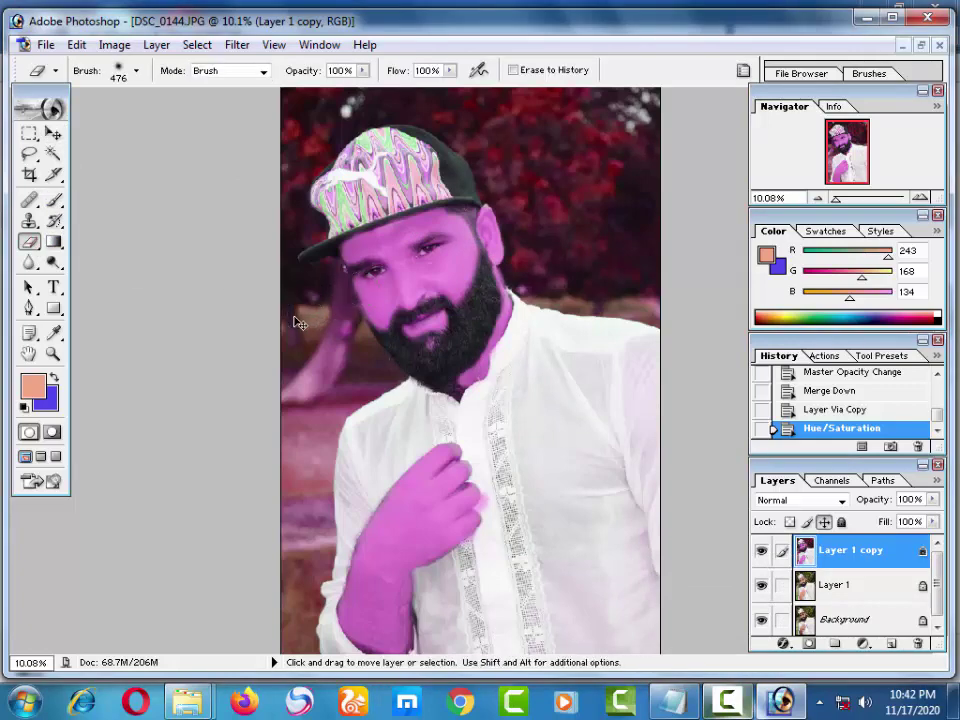
pyautogui.hotkey('ctrl', '+')
pyautogui.hotkey('ctrl', '+')
pyautogui.hotkey('ctrl', '+')
pyautogui.moveTo(385, 332); pyautogui.dragTo(463, 522)
pyautogui.click(780, 700)
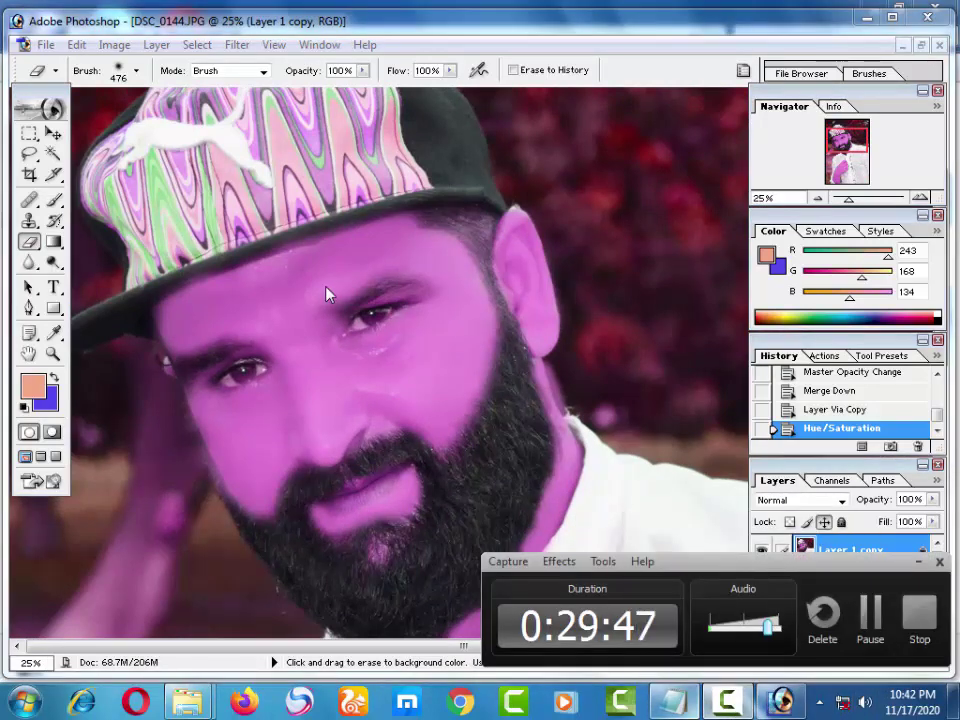
pyautogui.moveTo(326, 291)
pyautogui.mouseDown()
pyautogui.moveTo(326, 353)
pyautogui.moveTo(285, 385)
pyautogui.moveTo(300, 240)
pyautogui.moveTo(253, 398)
pyautogui.moveTo(213, 378)
pyautogui.moveTo(200, 340)
pyautogui.mouseUp()
pyautogui.moveTo(200, 340)
pyautogui.mouseDown()
pyautogui.moveTo(214, 364)
pyautogui.moveTo(298, 399)
pyautogui.mouseUp()
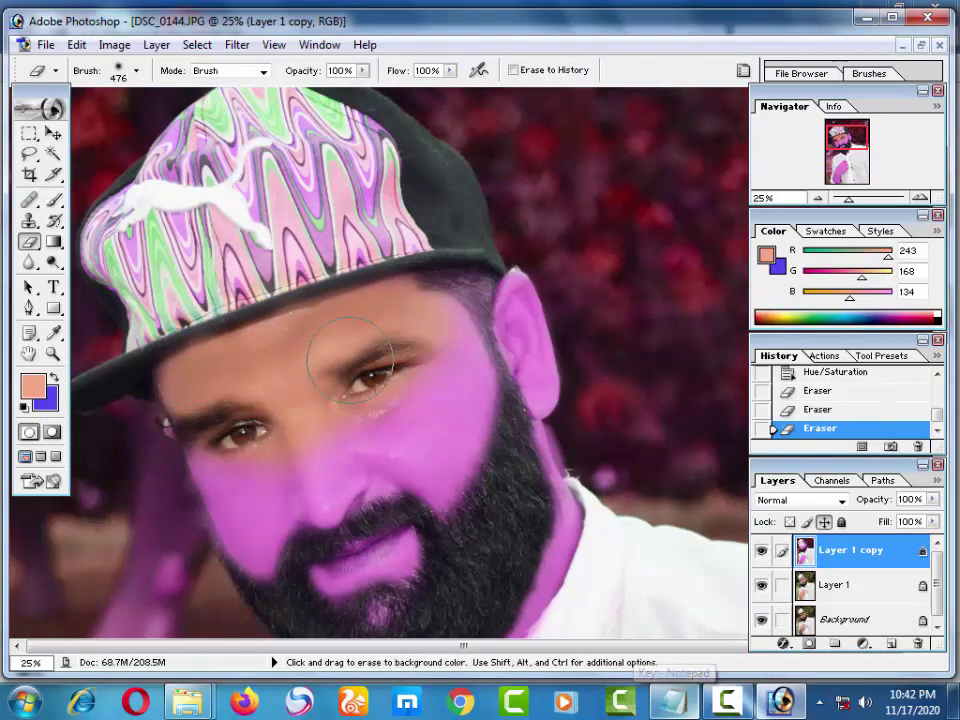
pyautogui.moveTo(349, 358)
pyautogui.mouseDown()
pyautogui.moveTo(424, 422)
pyautogui.moveTo(439, 400)
pyautogui.moveTo(456, 413)
pyautogui.mouseUp()
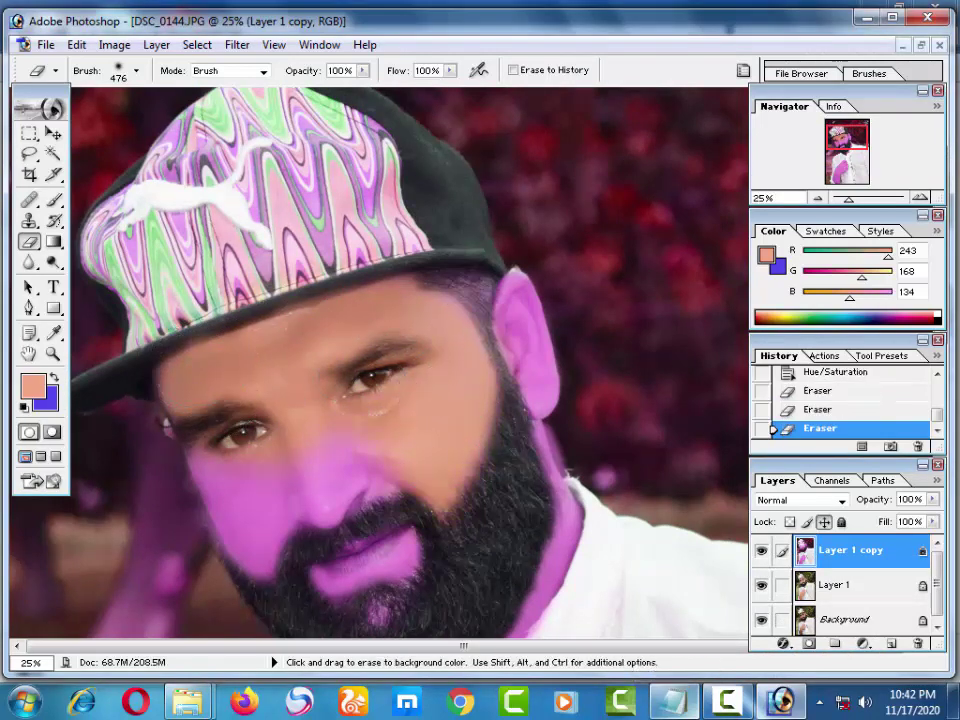
pyautogui.moveTo(364, 461)
pyautogui.mouseDown()
pyautogui.moveTo(388, 493)
pyautogui.moveTo(386, 400)
pyautogui.mouseUp()
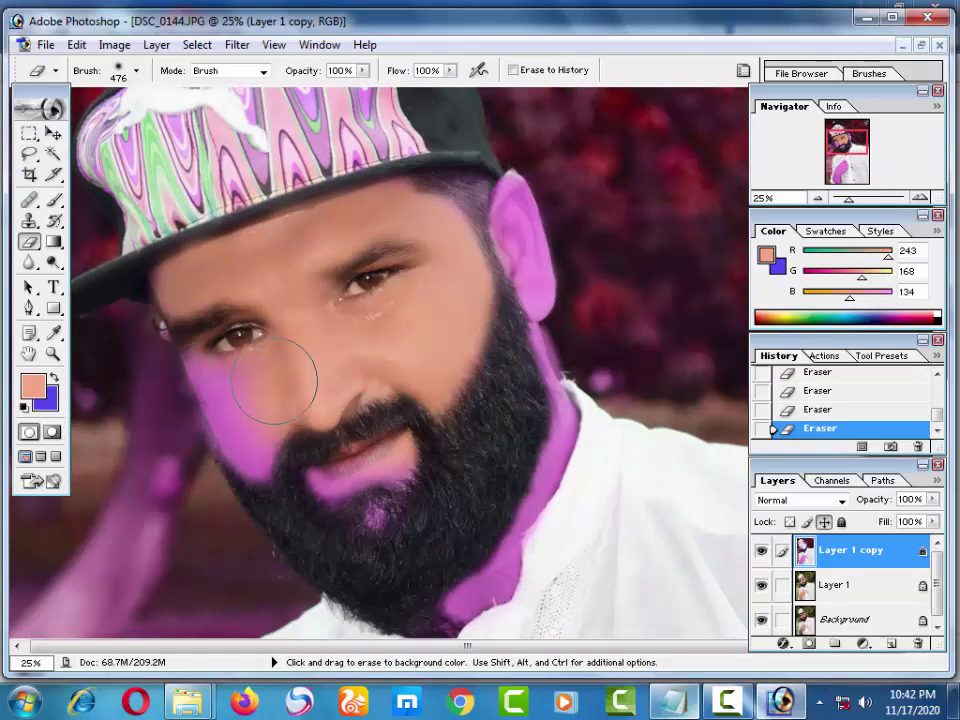
pyautogui.moveTo(274, 381)
pyautogui.mouseDown()
pyautogui.moveTo(251, 396)
pyautogui.moveTo(294, 446)
pyautogui.moveTo(366, 466)
pyautogui.mouseUp()
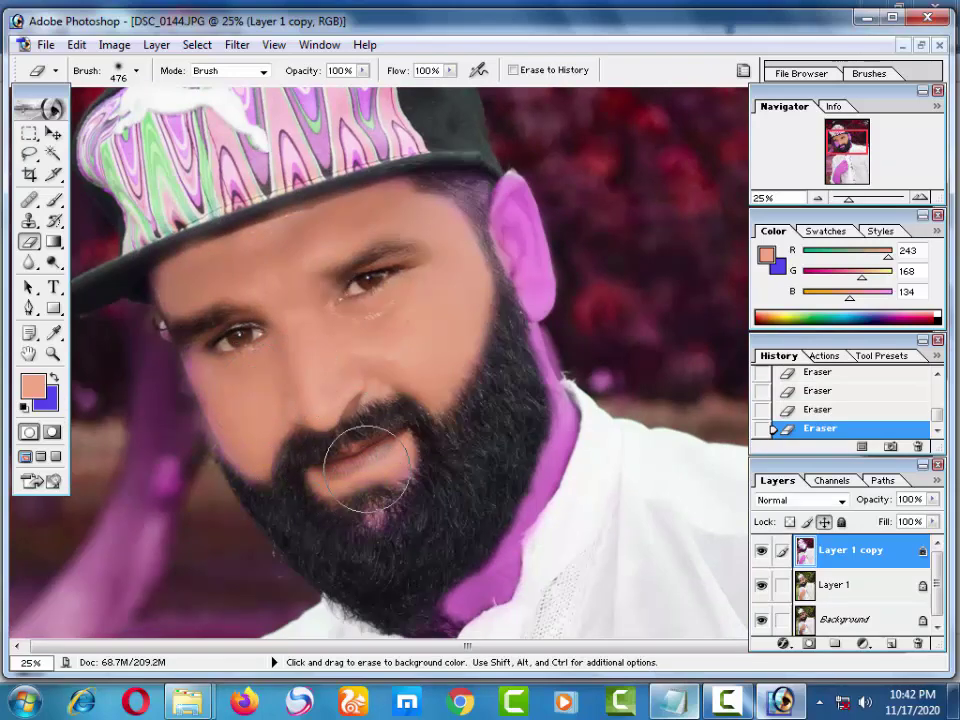
# Step: Zoom to 50% near the ear and resize the eraser to 55 px, then 84 px
pyautogui.hotkey('ctrl', '+')
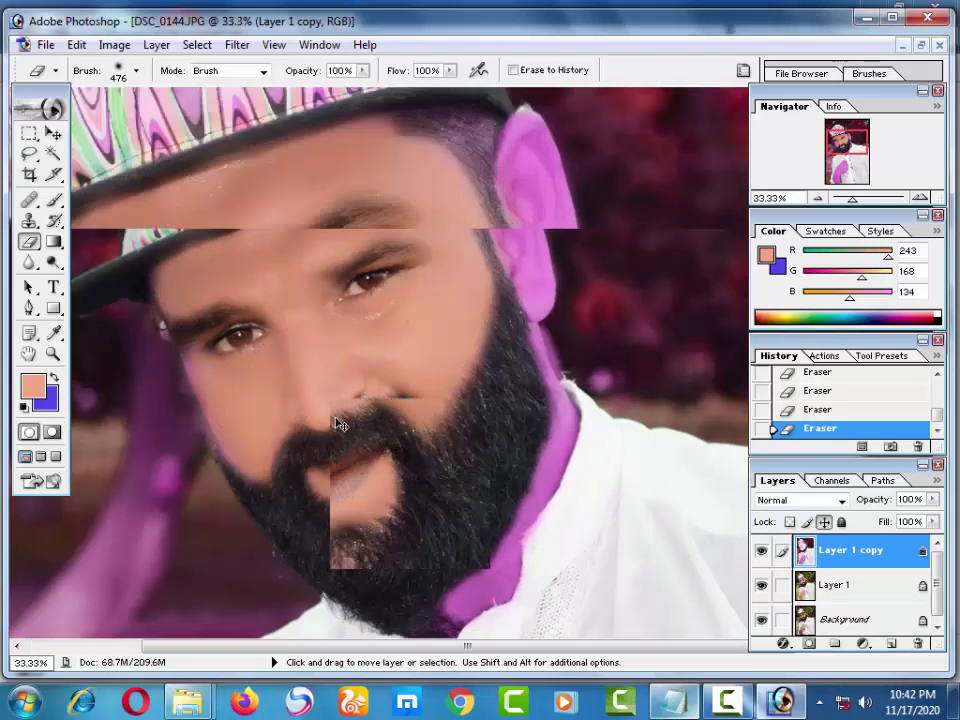
pyautogui.hotkey('ctrl', '+')
pyautogui.scroll(3, 231, 317)
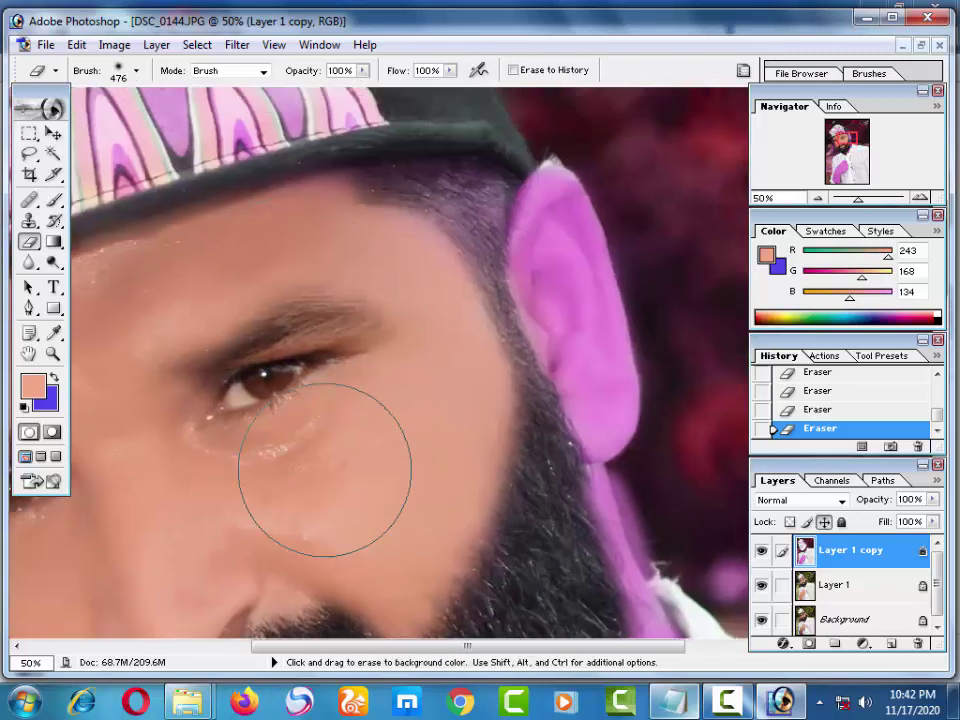
pyautogui.rightClick(493, 298)
pyautogui.moveTo(670, 326); pyautogui.dragTo(560, 333)
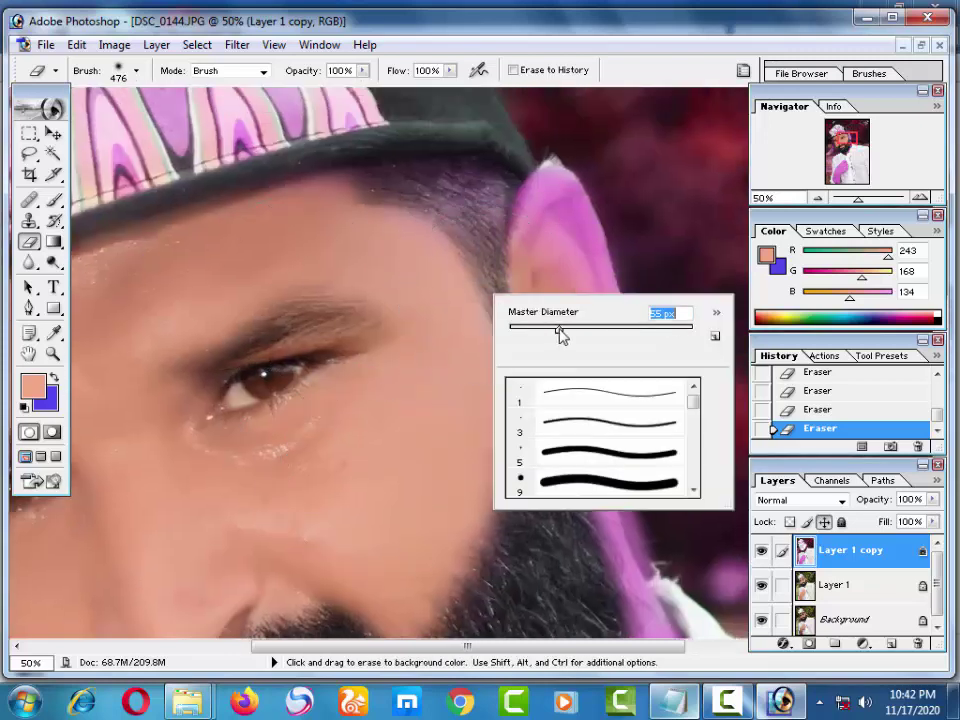
pyautogui.press('Return')
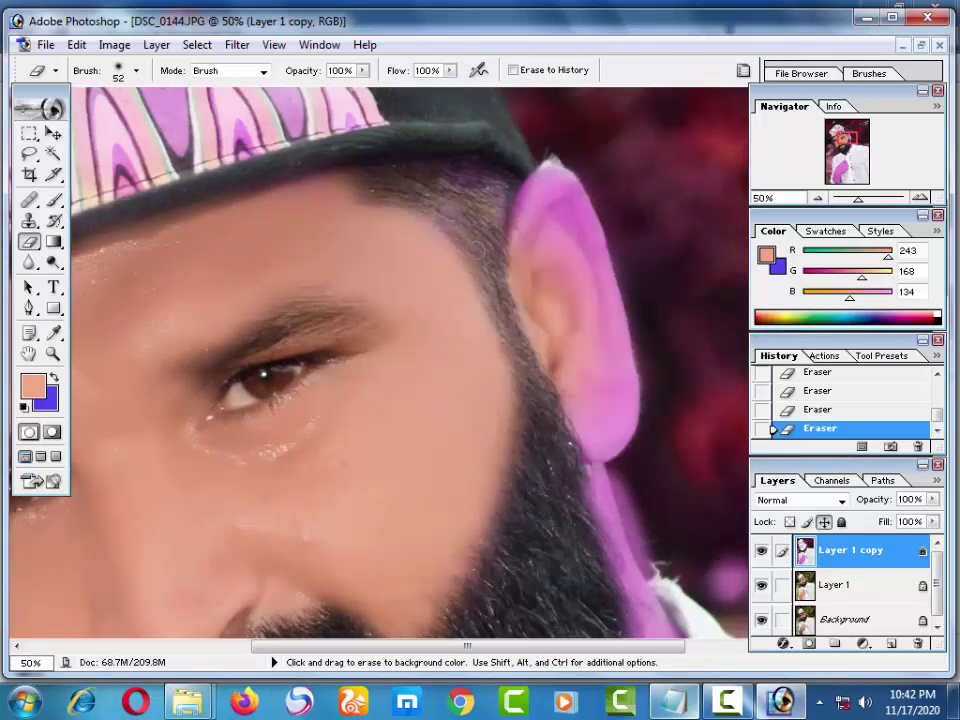
pyautogui.rightClick(517, 198)
pyautogui.moveTo(615, 231); pyautogui.dragTo(622, 231)
pyautogui.press('Return')
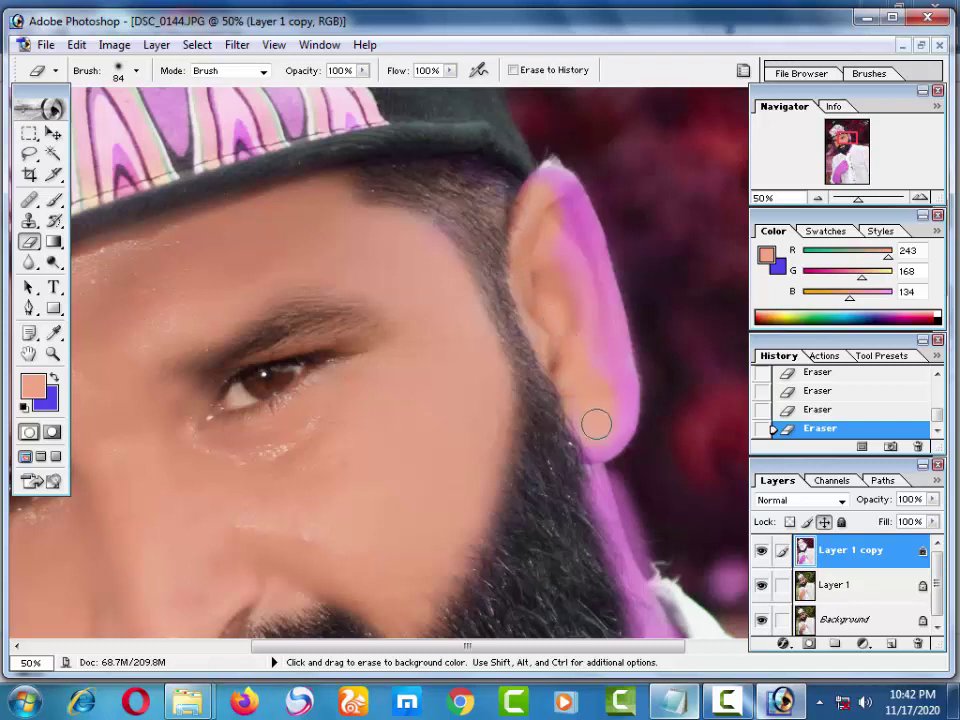
# Step: Erase the pink from the earlobe, ear, neck, collar edge and below the beard
pyautogui.moveTo(596, 422)
pyautogui.mouseDown()
pyautogui.moveTo(619, 386)
pyautogui.moveTo(605, 277)
pyautogui.moveTo(568, 202)
pyautogui.mouseUp()
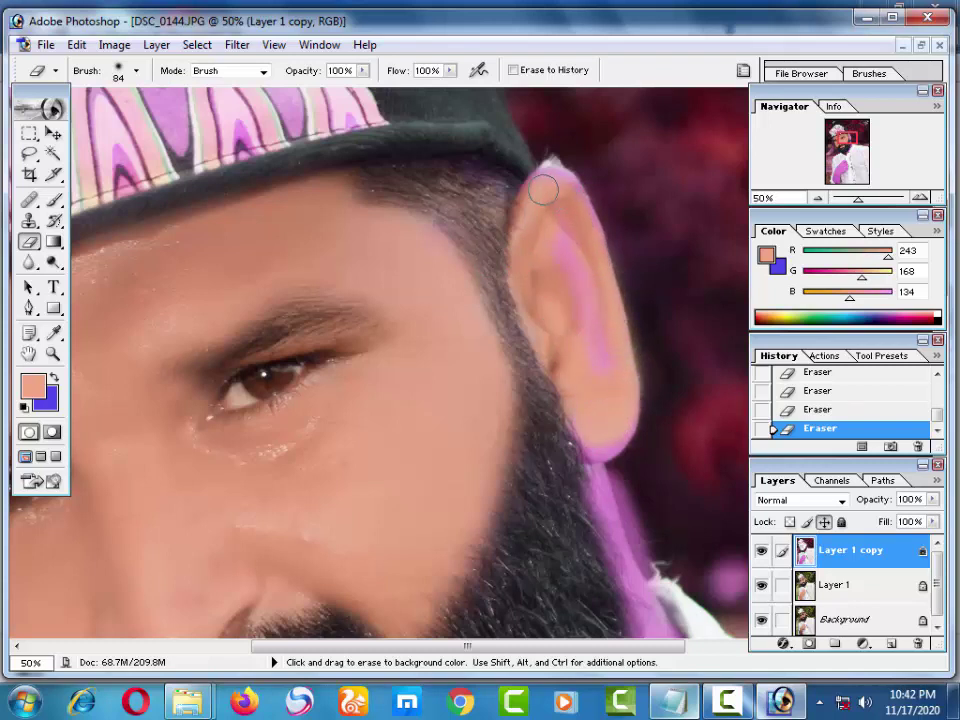
pyautogui.moveTo(555, 423)
pyautogui.mouseDown()
pyautogui.moveTo(510, 313)
pyautogui.moveTo(536, 375)
pyautogui.moveTo(514, 300)
pyautogui.mouseUp()
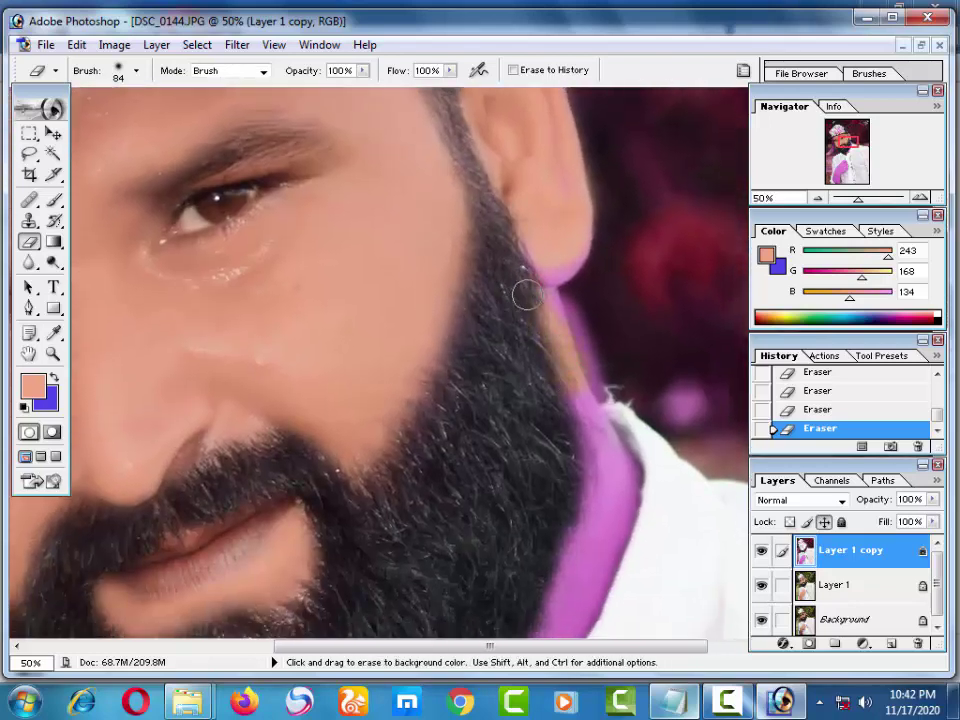
pyautogui.moveTo(561, 274); pyautogui.dragTo(541, 214)
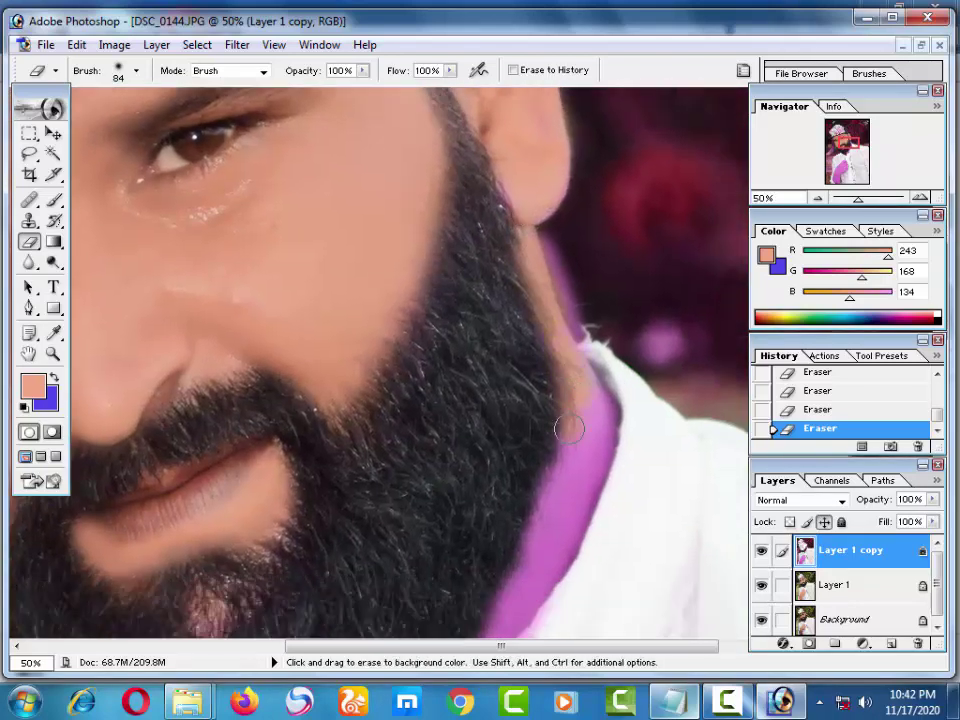
pyautogui.moveTo(576, 486); pyautogui.dragTo(586, 462)
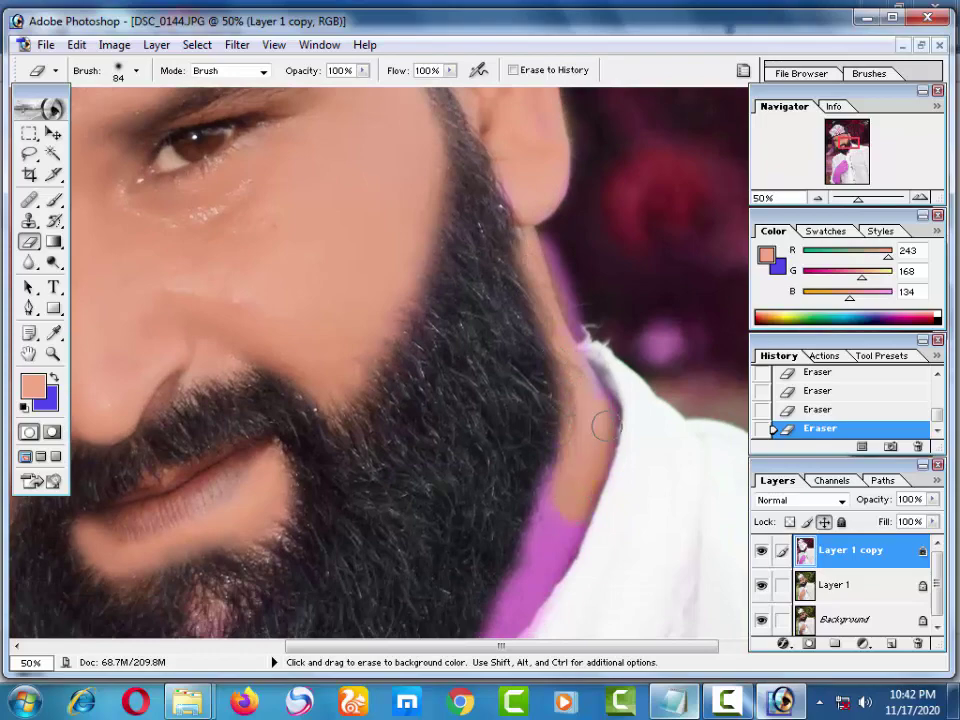
pyautogui.moveTo(568, 520); pyautogui.dragTo(546, 570)
pyautogui.moveTo(558, 467)
pyautogui.mouseDown()
pyautogui.moveTo(553, 414)
pyautogui.moveTo(512, 384)
pyautogui.moveTo(512, 370)
pyautogui.mouseUp()
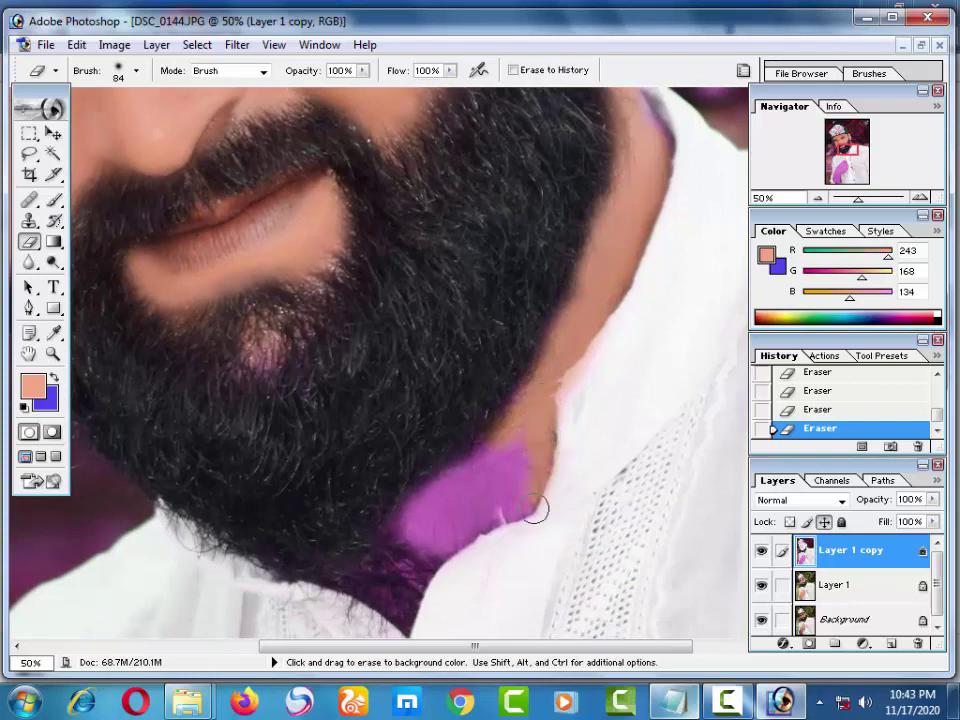
pyautogui.moveTo(535, 507)
pyautogui.mouseDown()
pyautogui.moveTo(476, 543)
pyautogui.moveTo(505, 462)
pyautogui.moveTo(445, 495)
pyautogui.moveTo(420, 525)
pyautogui.mouseUp()
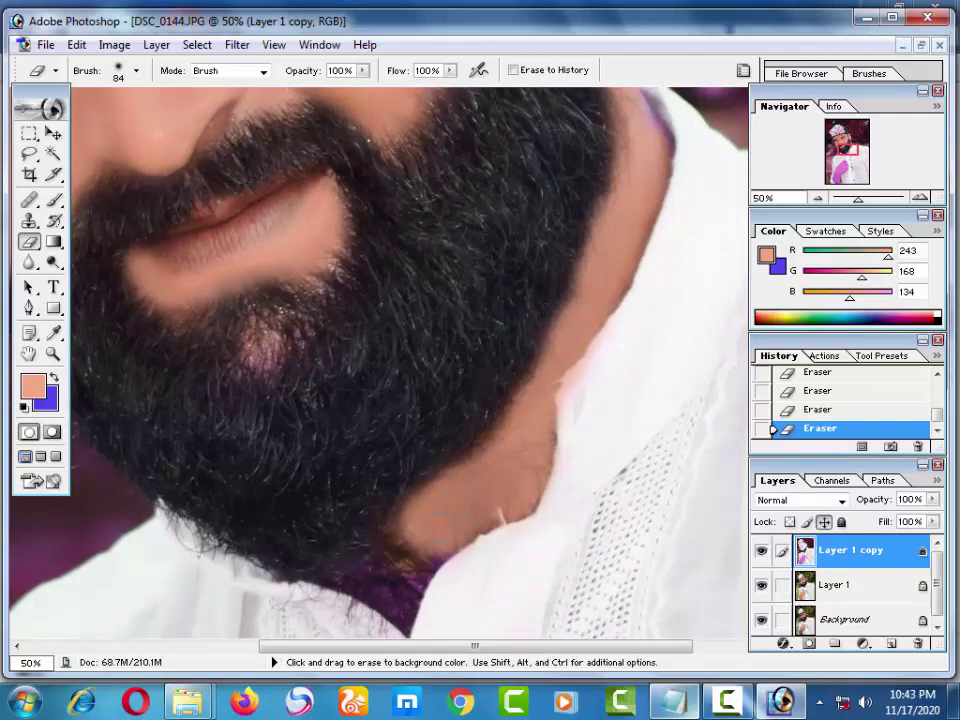
pyautogui.moveTo(310, 529); pyautogui.dragTo(343, 540)
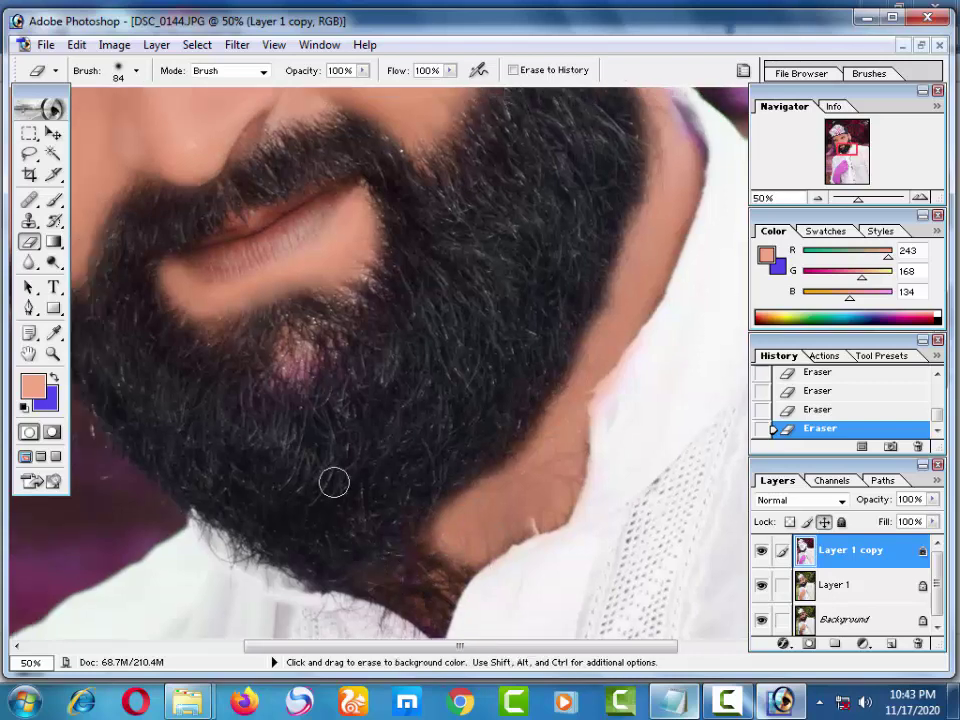
# Step: Enlarge the eraser to 131 px and zoom out to the whole head and shirt
pyautogui.rightClick(408, 307)
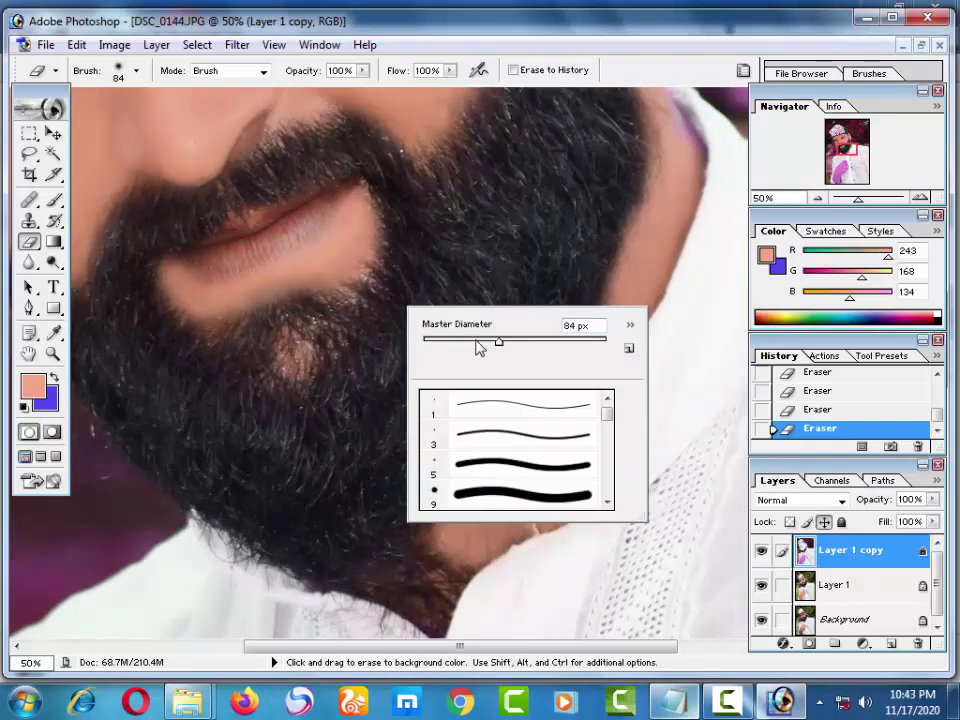
pyautogui.moveTo(477, 347); pyautogui.dragTo(529, 341)
pyautogui.press('Return')
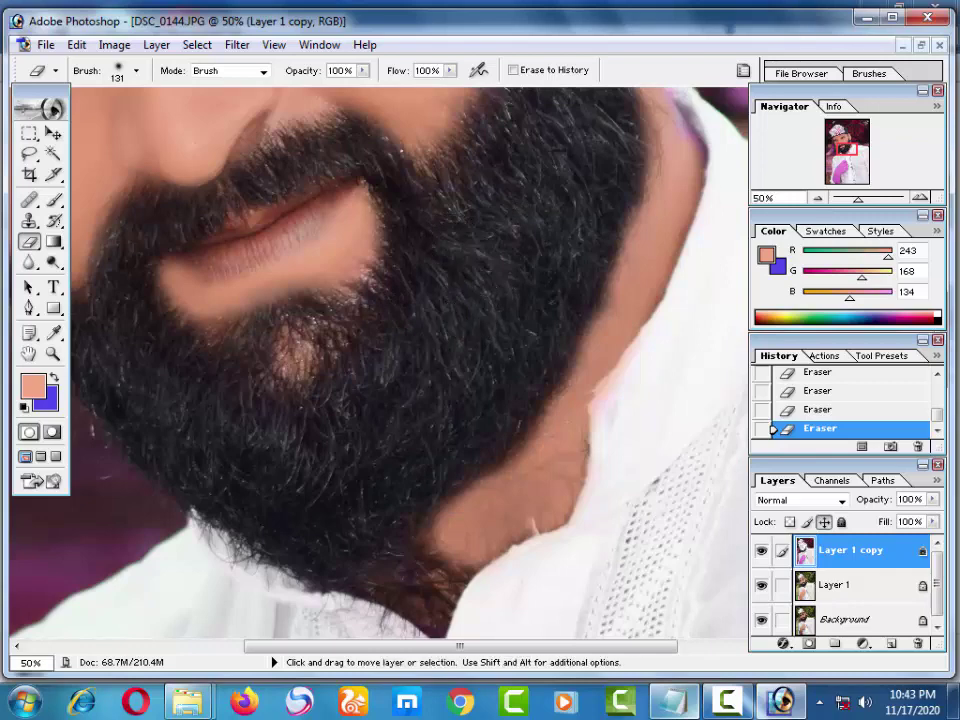
pyautogui.hotkey('ctrl', '-')
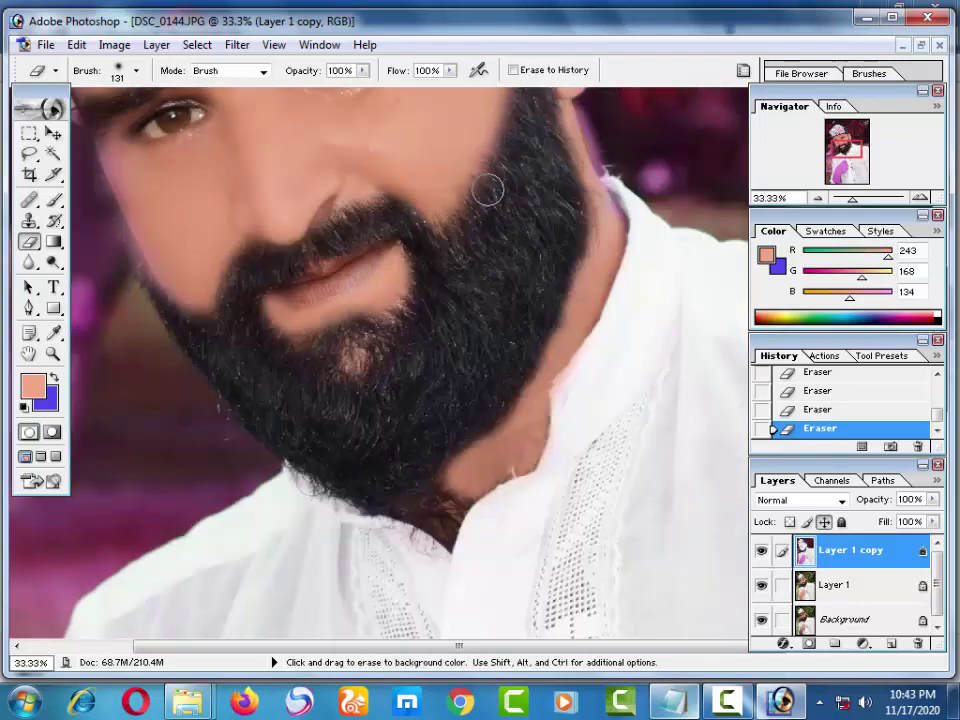
pyautogui.moveTo(455, 231); pyautogui.dragTo(600, 241)
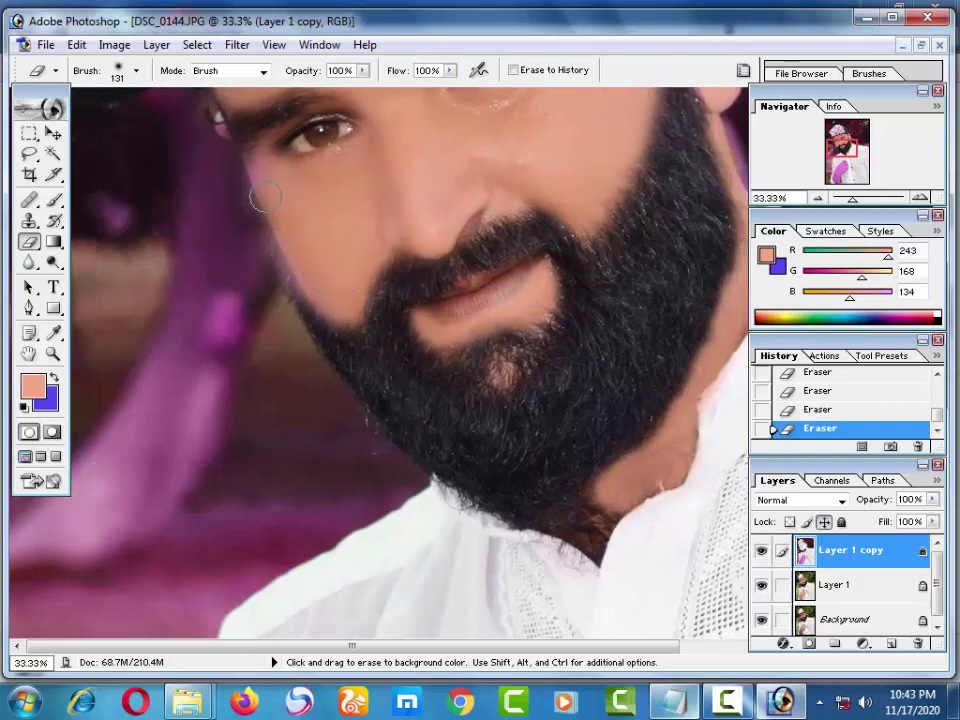
pyautogui.moveTo(253, 139); pyautogui.dragTo(251, 266)
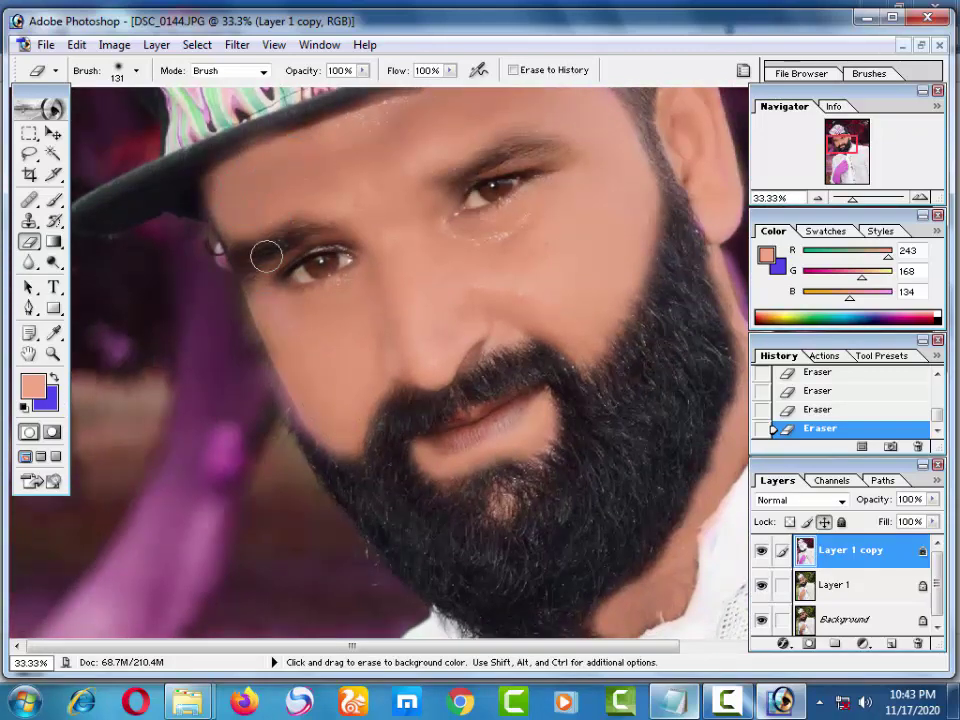
pyautogui.hotkey('ctrl', '-')
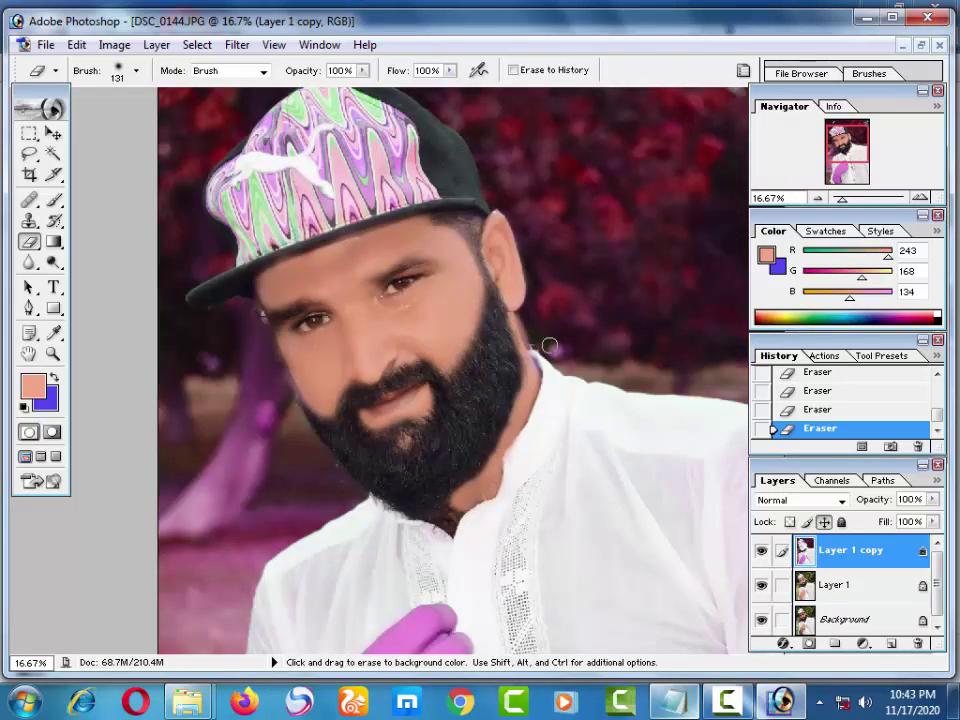
# Step: Bring the pink hand into view and set the eraser diameter to 210 px, then 723 px
pyautogui.moveTo(289, 396); pyautogui.dragTo(347, 236)
pyautogui.moveTo(385, 580); pyautogui.dragTo(387, 452)
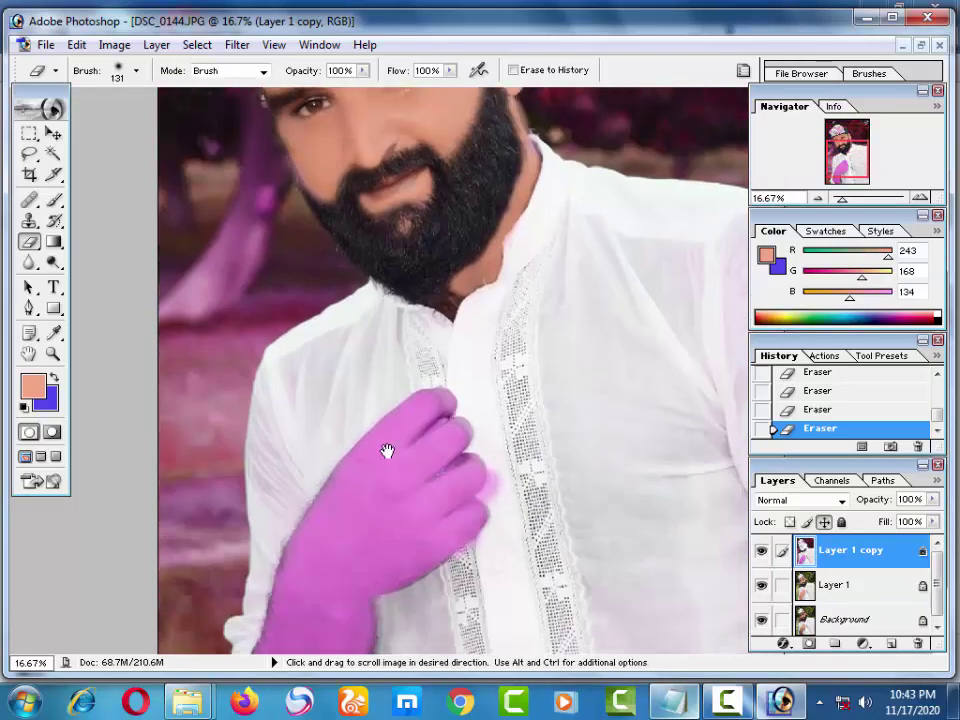
pyautogui.rightClick(380, 315)
pyautogui.rightClick(441, 452)
pyautogui.moveTo(565, 488); pyautogui.dragTo(603, 487)
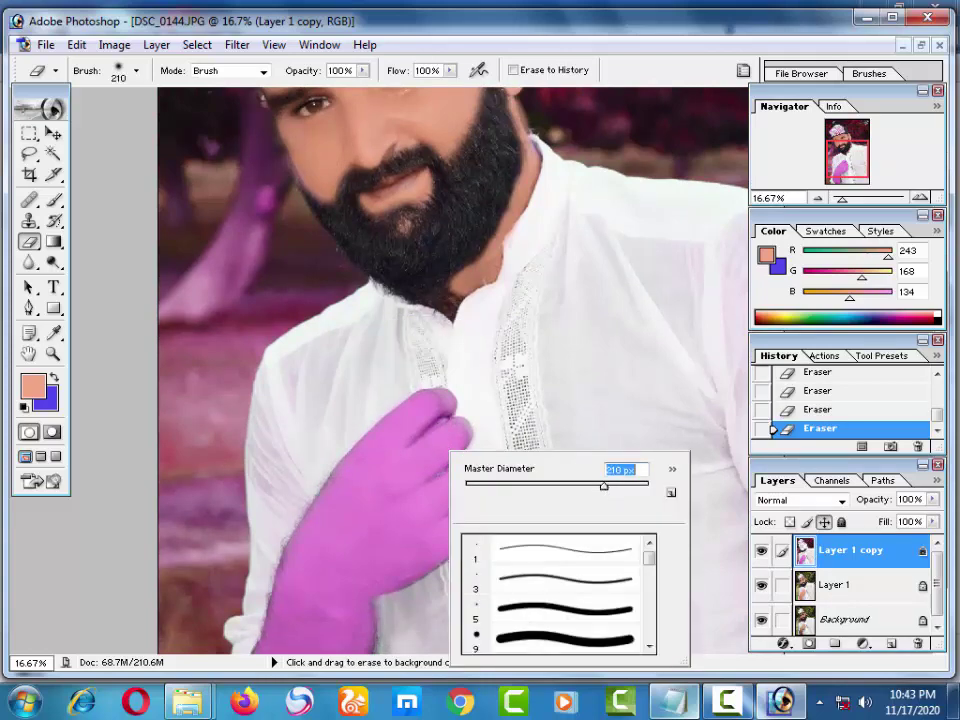
pyautogui.press('Return')
pyautogui.rightClick(443, 430)
pyautogui.click(648, 463)
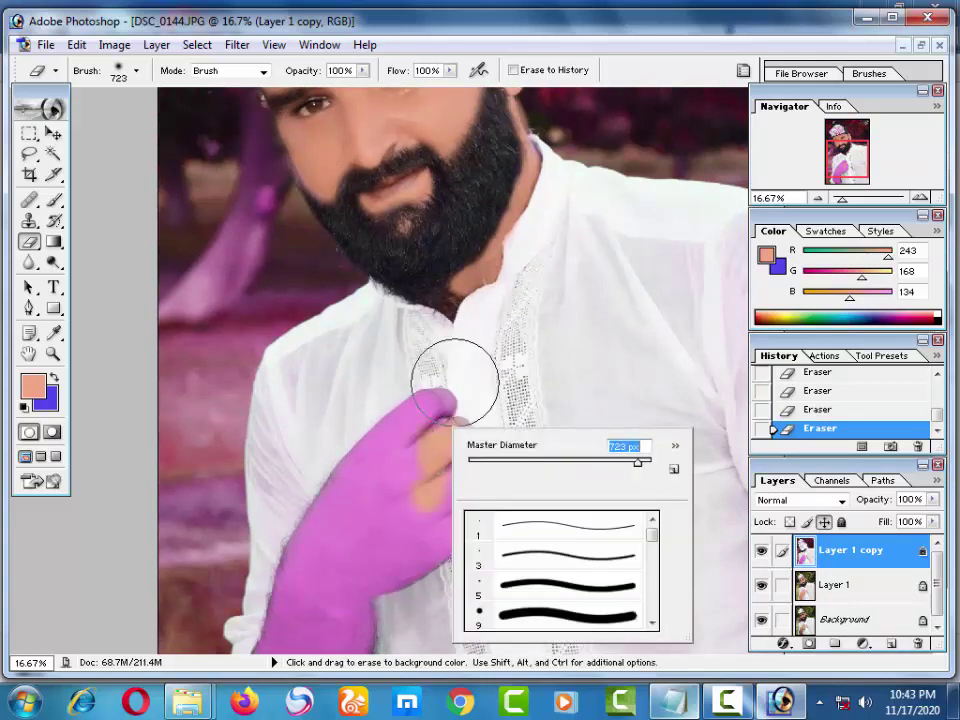
pyautogui.press('Return')
# Step: Erase the pink from the hand, shirt placket, wrist, forearm and cuff
pyautogui.moveTo(450, 420); pyautogui.dragTo(417, 455)
pyautogui.moveTo(416, 488)
pyautogui.mouseDown()
pyautogui.moveTo(383, 486)
pyautogui.moveTo(300, 608)
pyautogui.mouseUp()
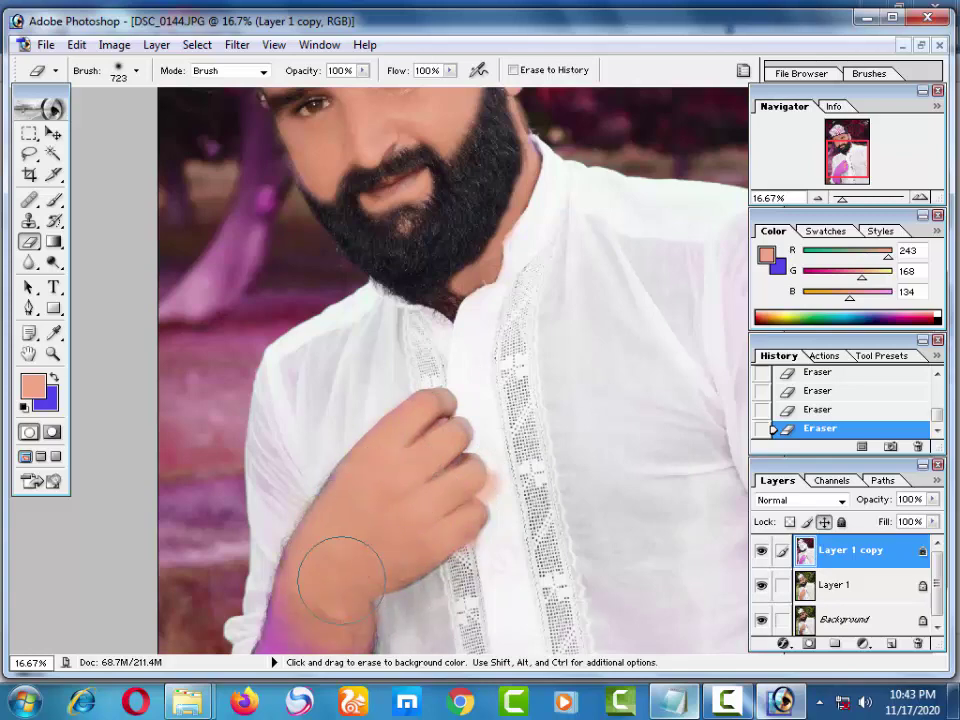
pyautogui.press('ctrl')
pyautogui.hotkey('ctrl', '-')
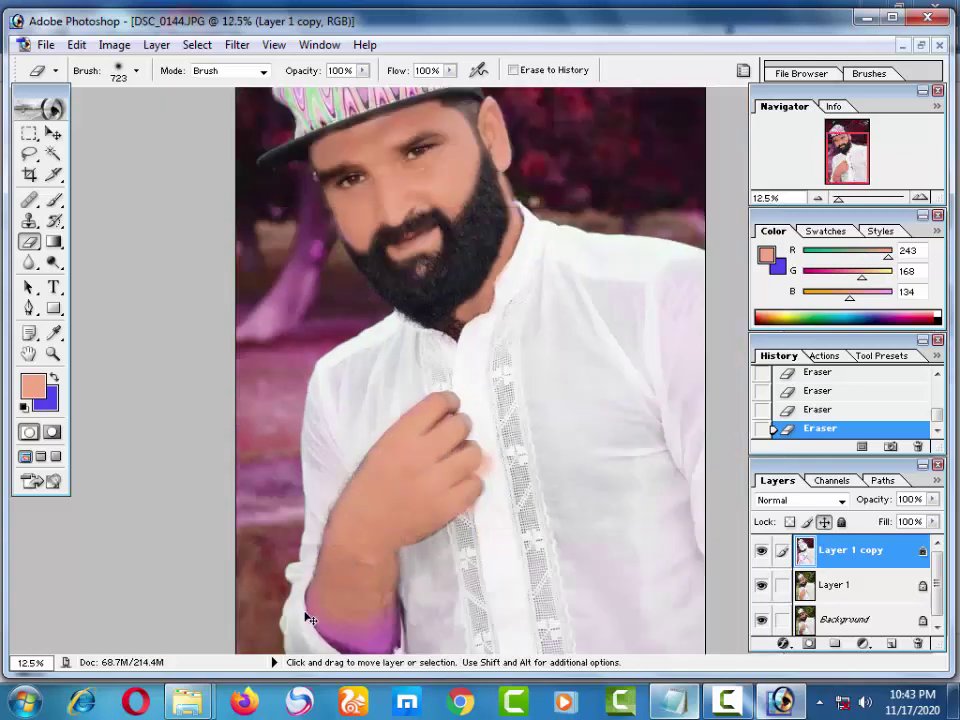
pyautogui.hotkey('ctrl', '-')
pyautogui.hotkey('ctrl', '-')
pyautogui.moveTo(427, 557); pyautogui.dragTo(418, 549)
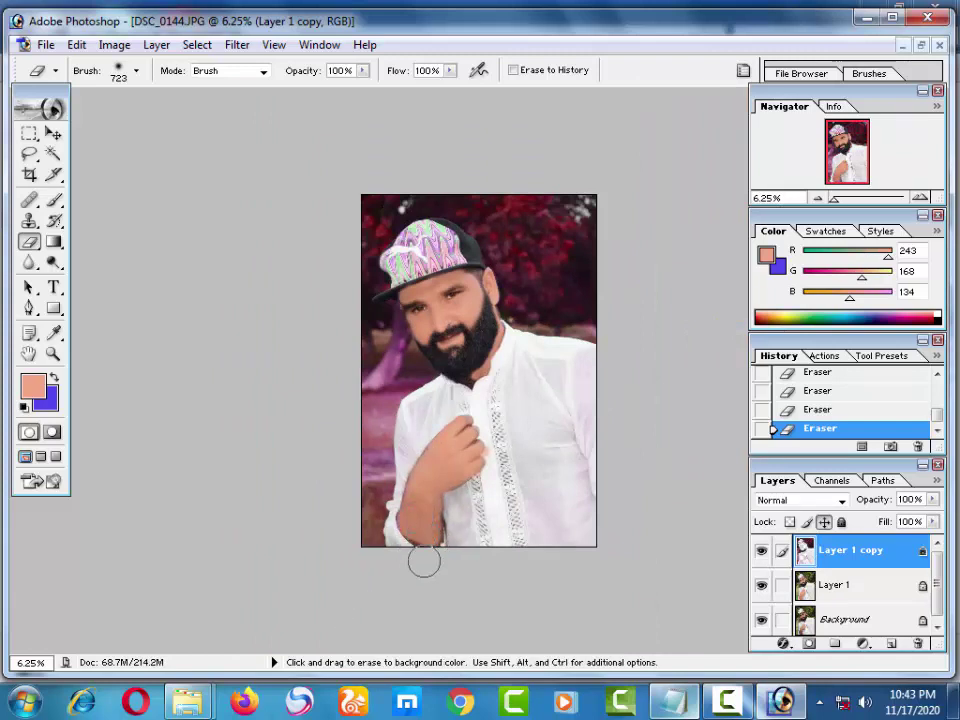
# Step: Zoom to 25% on the cap and erase part of its pattern to reveal the yellow beneath
pyautogui.press('ctrl')
pyautogui.hotkey('ctrl', '+')
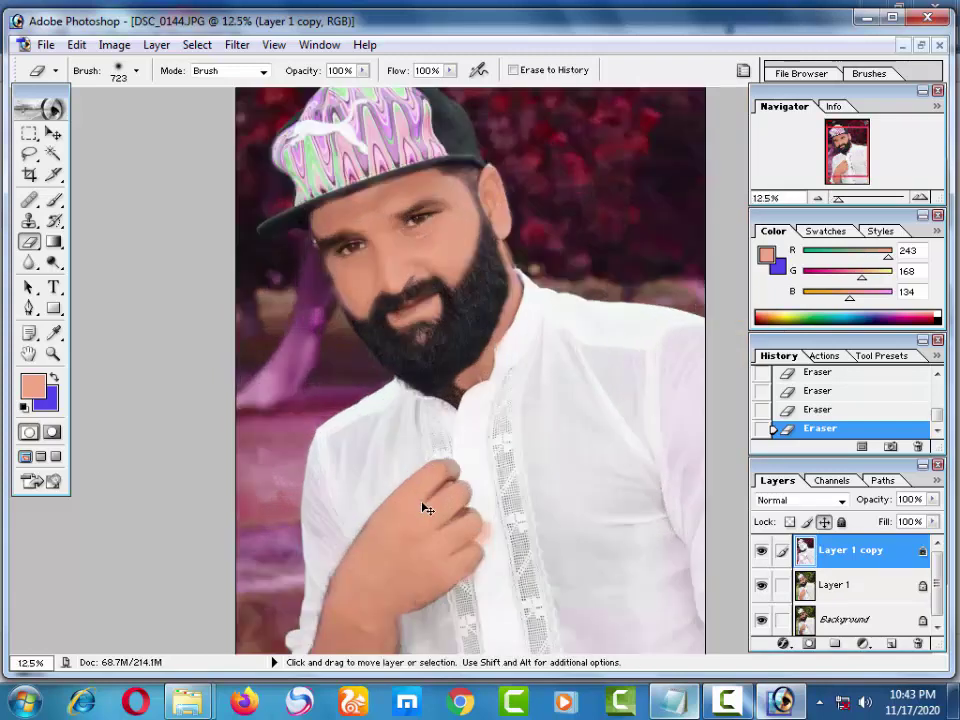
pyautogui.hotkey('ctrl', '+')
pyautogui.moveTo(380, 377); pyautogui.dragTo(451, 578)
pyautogui.scroll(3, 440, 540)
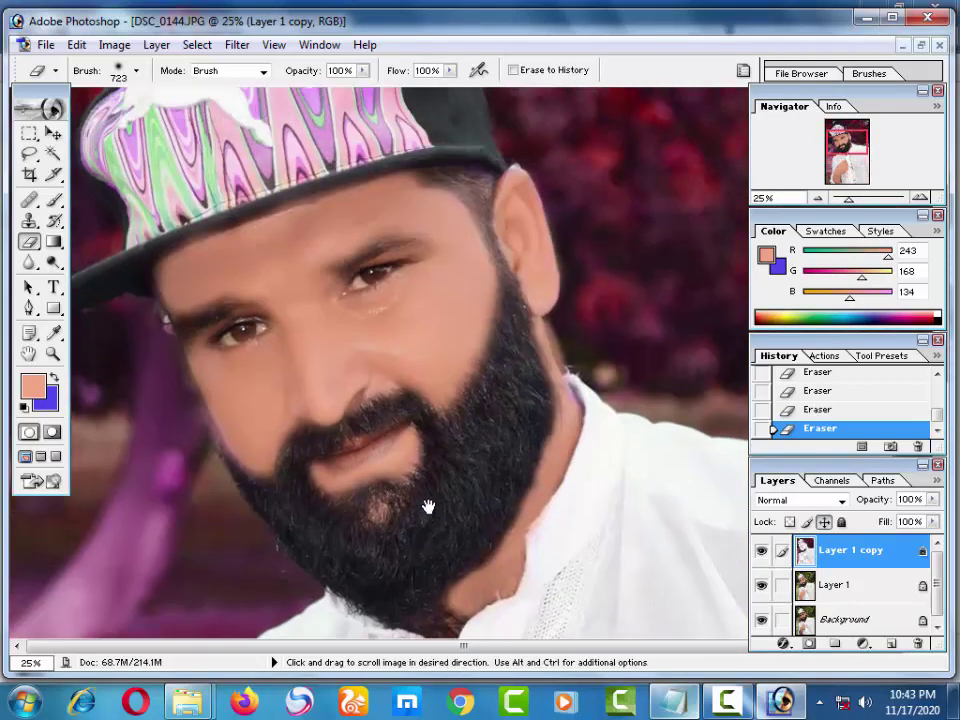
pyautogui.scroll(3, 429, 480)
pyautogui.scroll(3, 430, 460)
pyautogui.scroll(3, 390, 390)
pyautogui.moveTo(343, 320)
pyautogui.mouseDown()
pyautogui.moveTo(265, 245)
pyautogui.moveTo(210, 230)
pyautogui.moveTo(190, 255)
pyautogui.moveTo(212, 351)
pyautogui.moveTo(214, 305)
pyautogui.moveTo(418, 300)
pyautogui.moveTo(460, 321)
pyautogui.moveTo(369, 334)
pyautogui.moveTo(250, 275)
pyautogui.mouseUp()
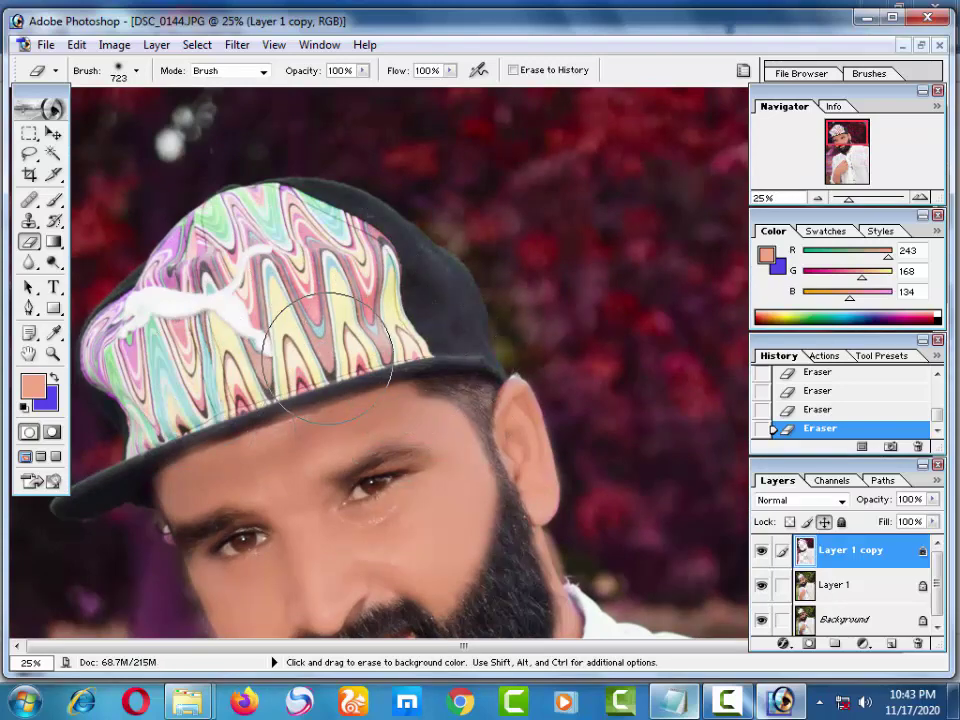
pyautogui.hotkey('ctrl', '-')
pyautogui.hotkey('ctrl', '-')
pyautogui.hotkey('ctrl', '-')
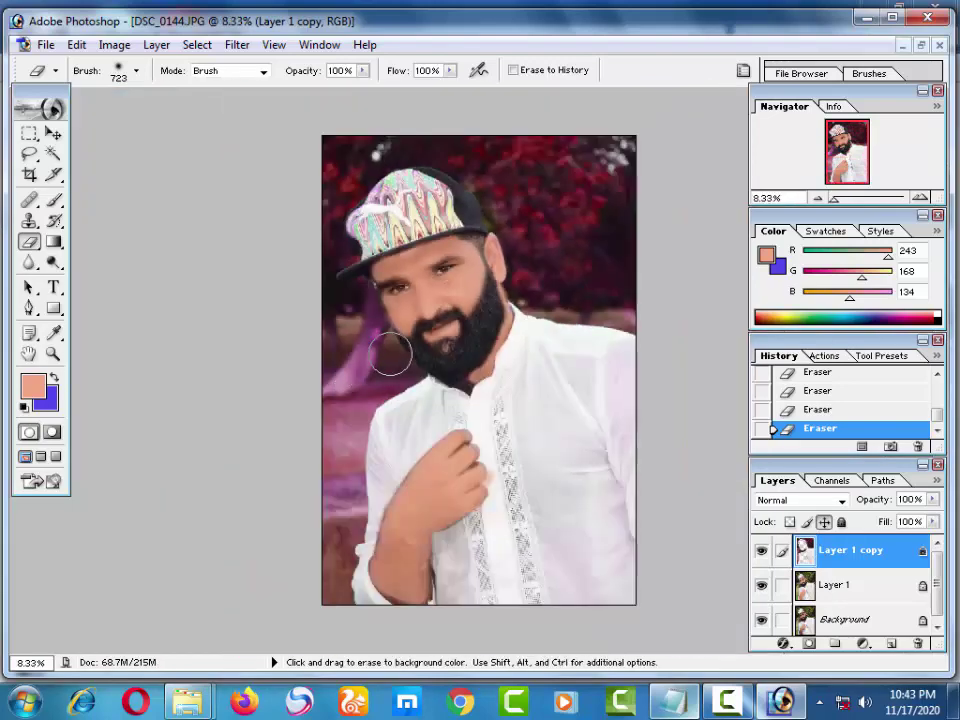
pyautogui.moveTo(390, 352); pyautogui.dragTo(392, 268)
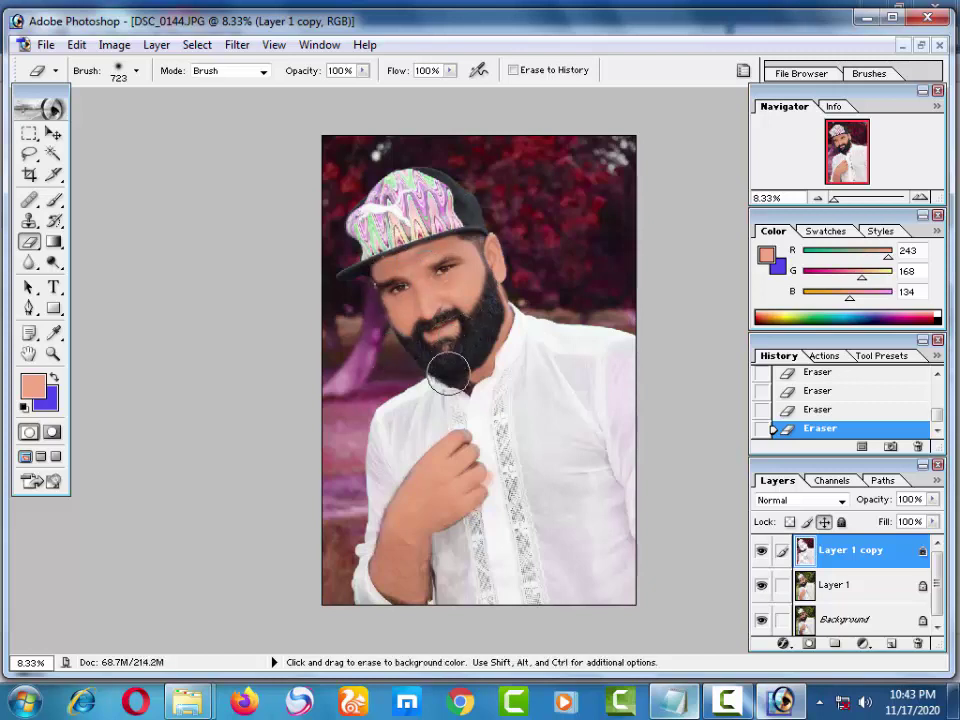
pyautogui.scroll(-1, 447, 375)
pyautogui.scroll(1, 216, 186)
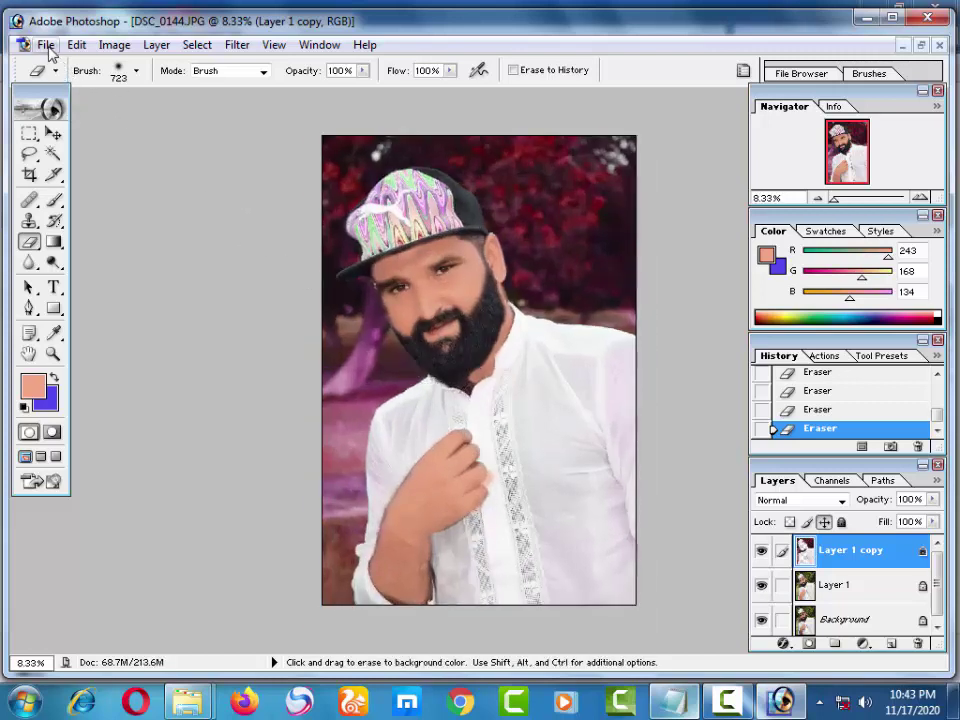
# Step: Save for Web as a JPEG Medium (quality 30) named DSC_0144 on the Desktop
pyautogui.click(46, 47)
pyautogui.click(148, 238)
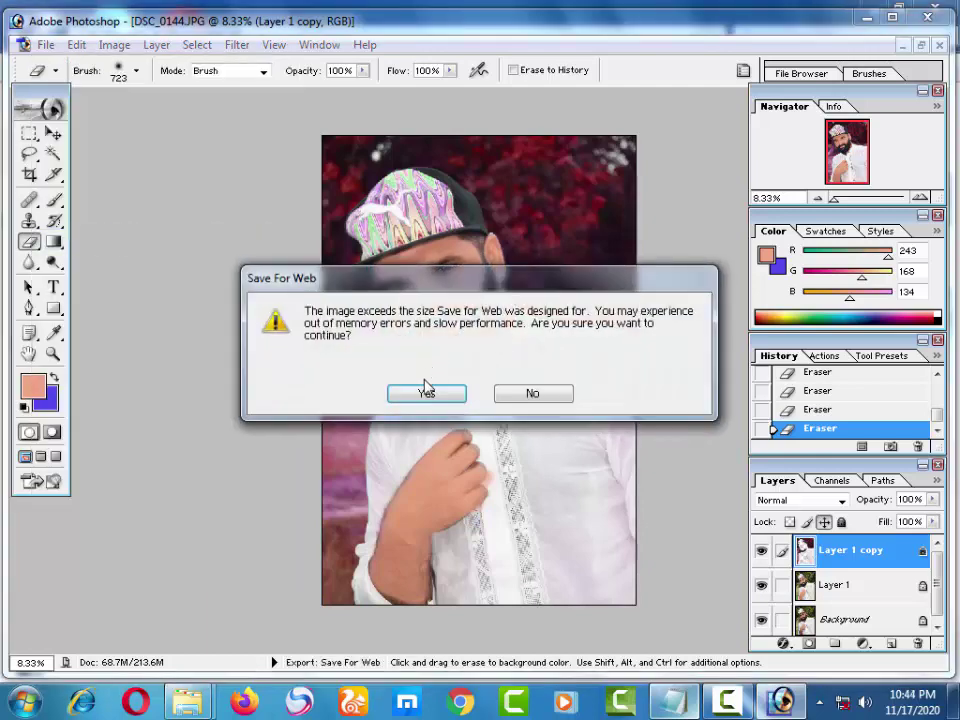
pyautogui.click(425, 391)
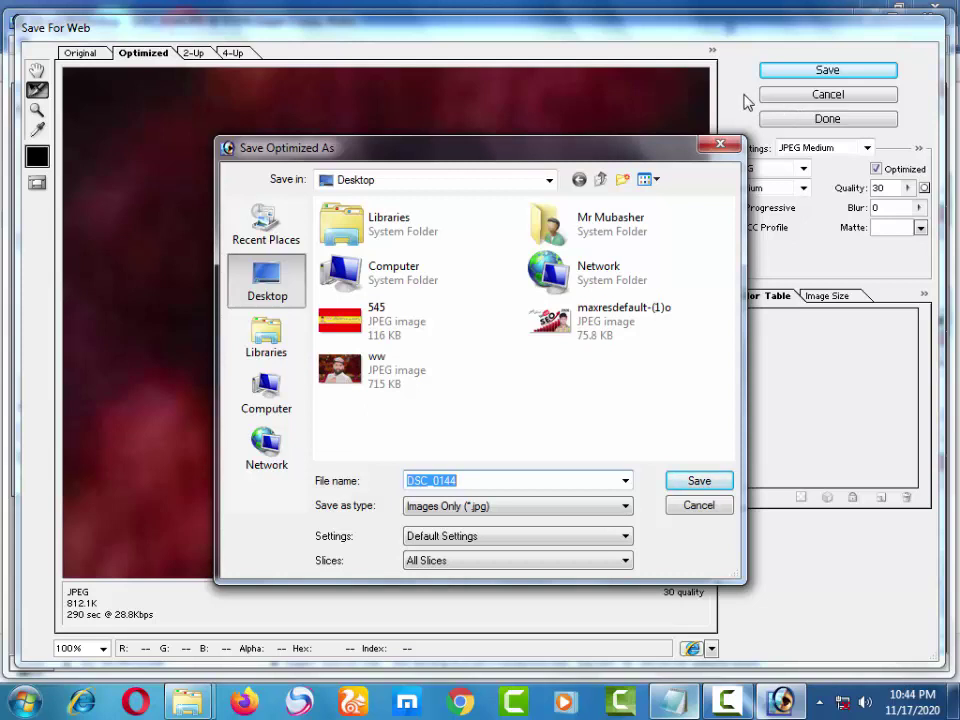
pyautogui.click(695, 483)
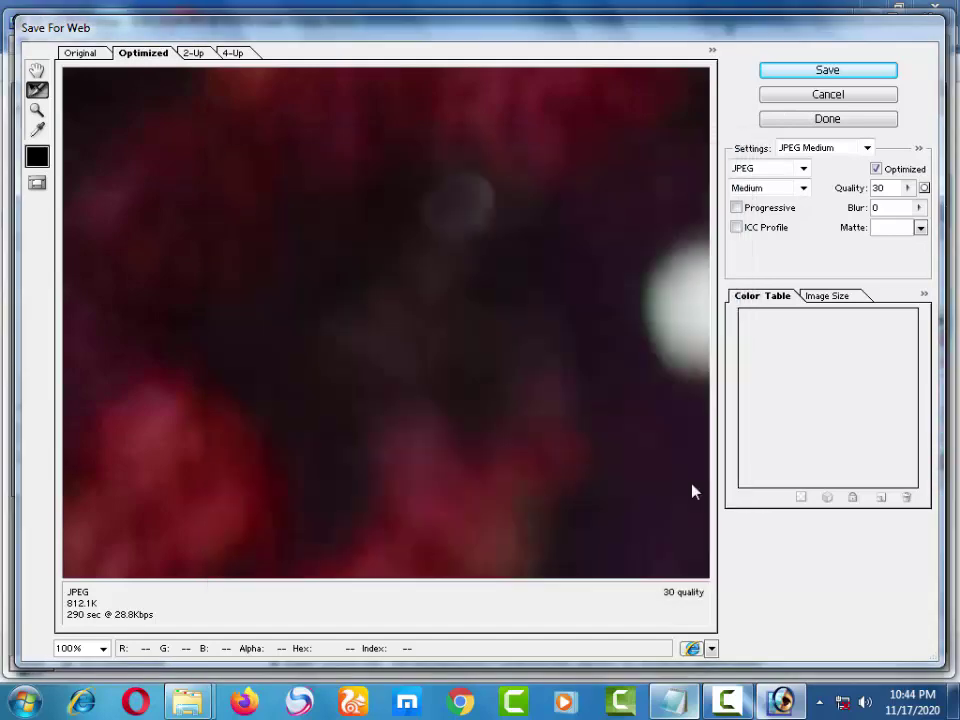